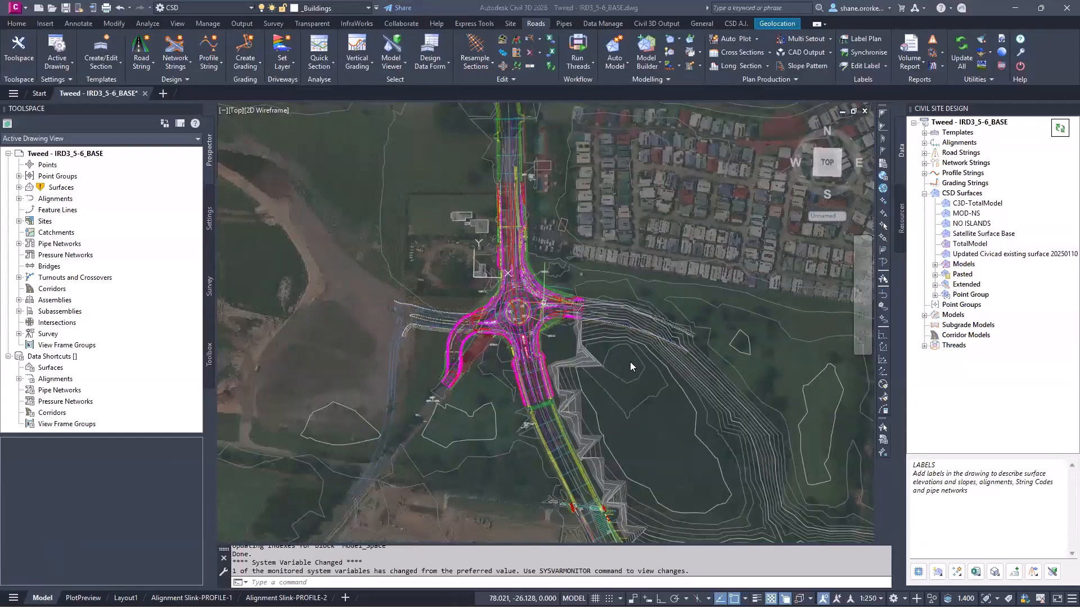
Step: Inspect the existing ground surface contours and their extent, and review the drawing's satellite image and surface import options
{"action": "left_click", "coordinate": [615, 403]}
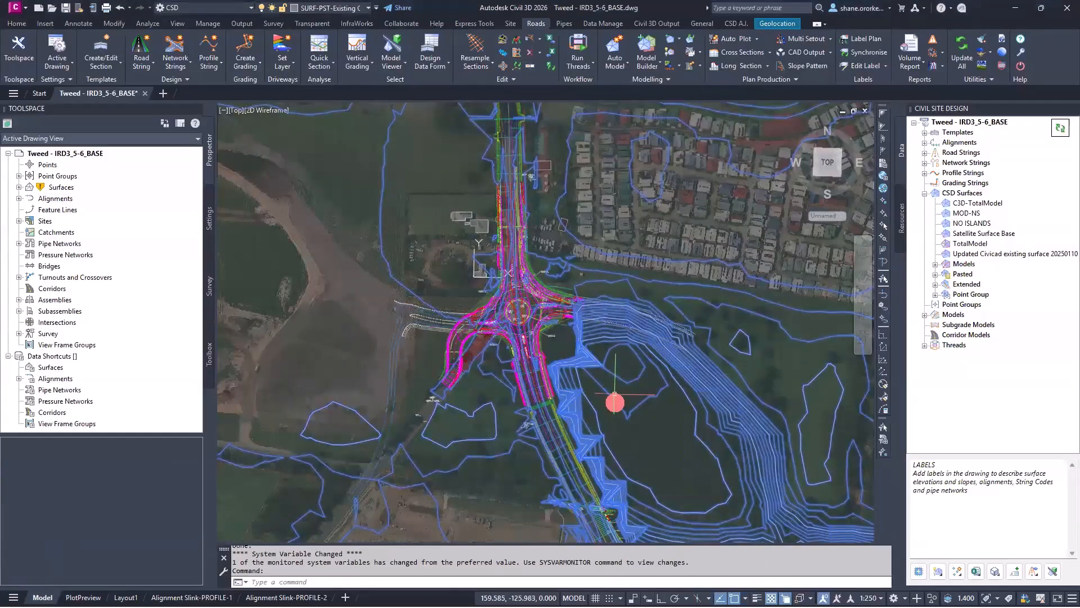
{"action": "key", "text": "Escape"}
{"action": "scroll", "coordinate": [586, 291], "scroll_direction": "down", "scroll_amount": 5}
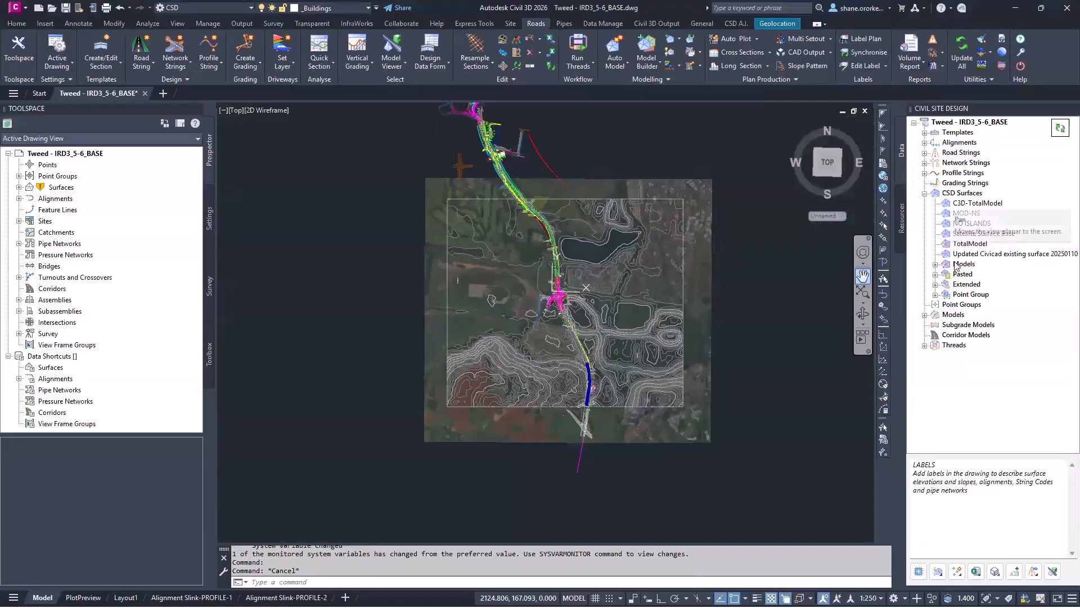
{"action": "right_click", "coordinate": [937, 126]}
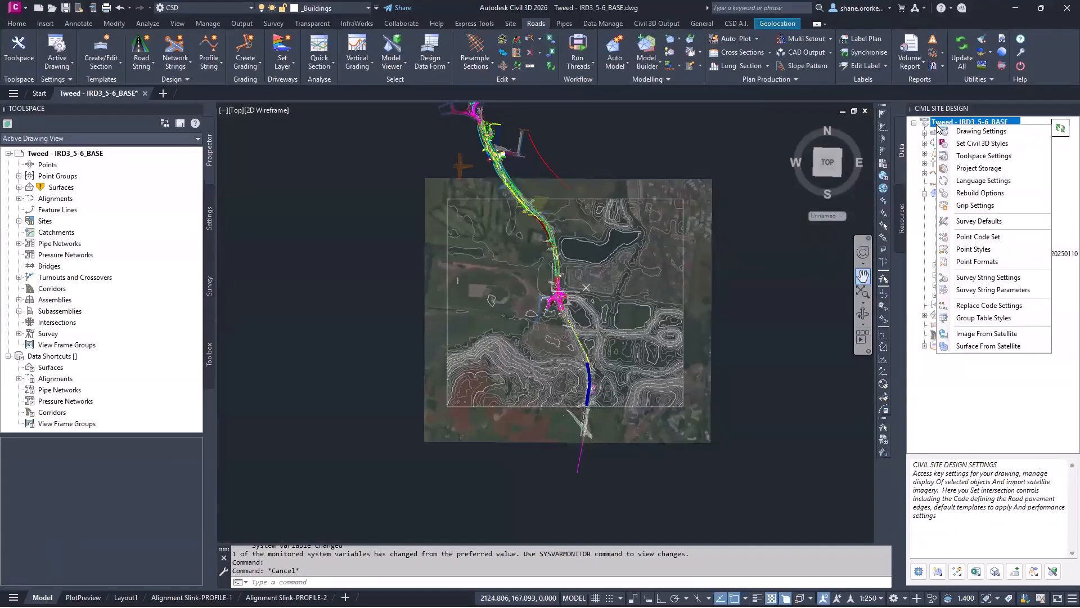
{"action": "left_click", "coordinate": [965, 346]}
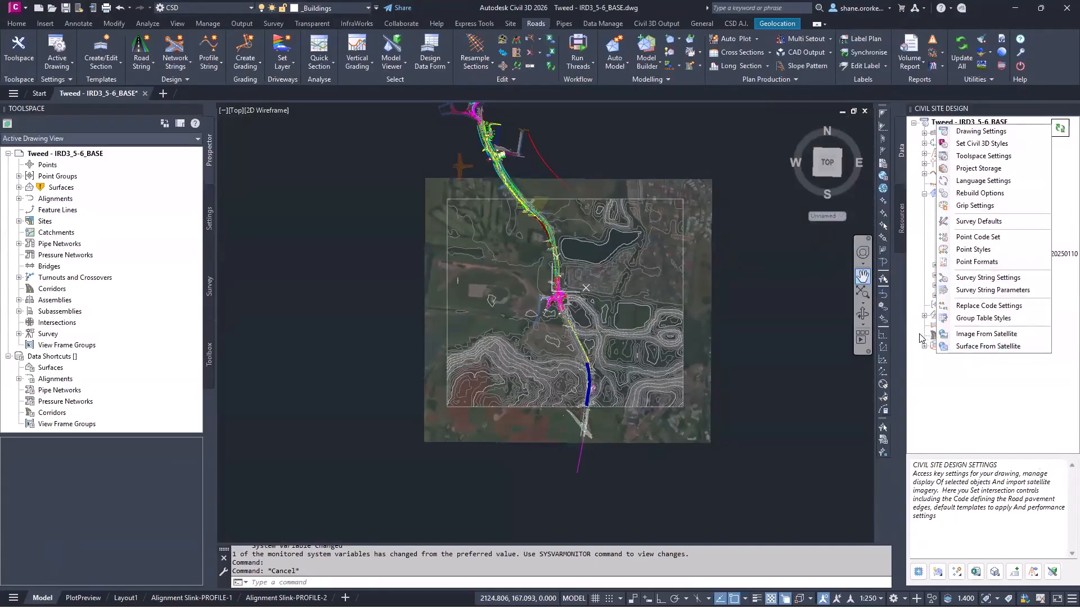
{"action": "scroll", "coordinate": [580, 302], "scroll_direction": "down", "scroll_amount": 2}
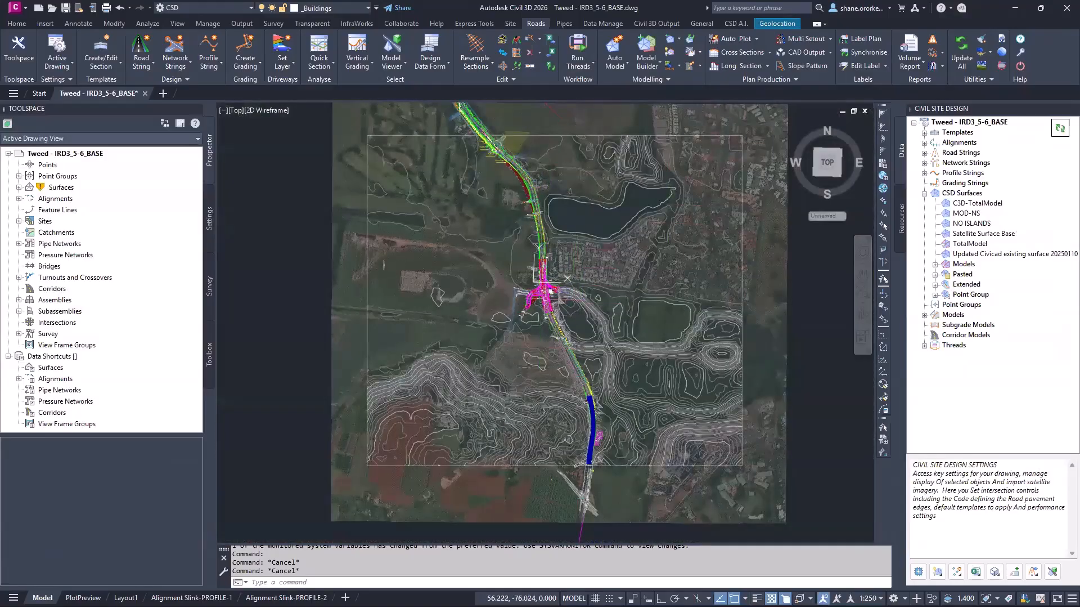
Step: Examine the roundabout design in plan, including its approaches, kerb returns, traffic islands and surrounding aerial imagery
{"action": "scroll", "coordinate": [543, 290], "scroll_direction": "up", "scroll_amount": 8}
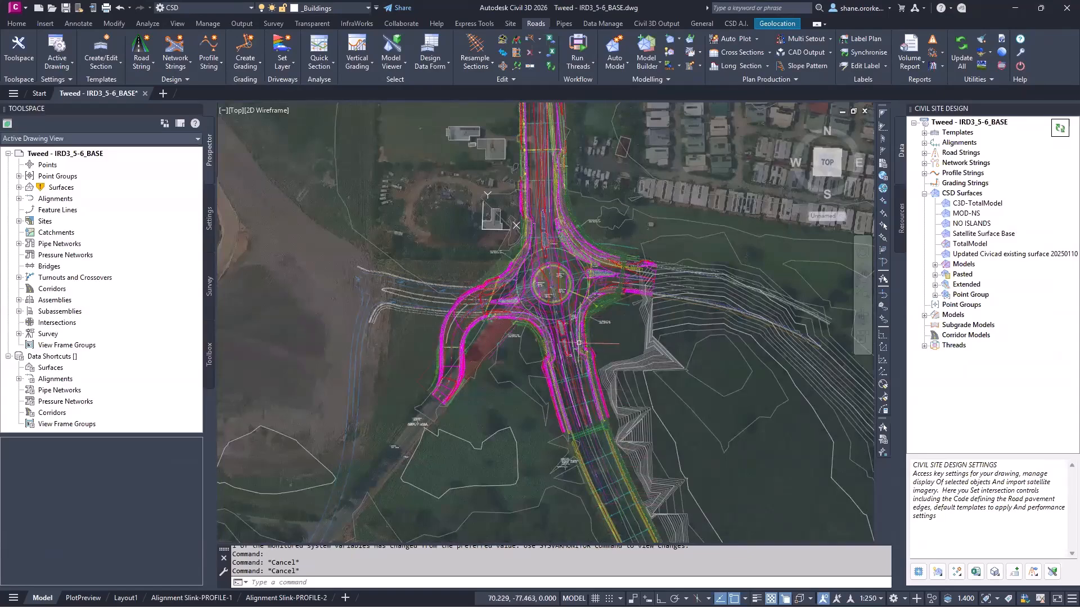
{"action": "scroll", "coordinate": [578, 342], "scroll_direction": "down", "scroll_amount": 5}
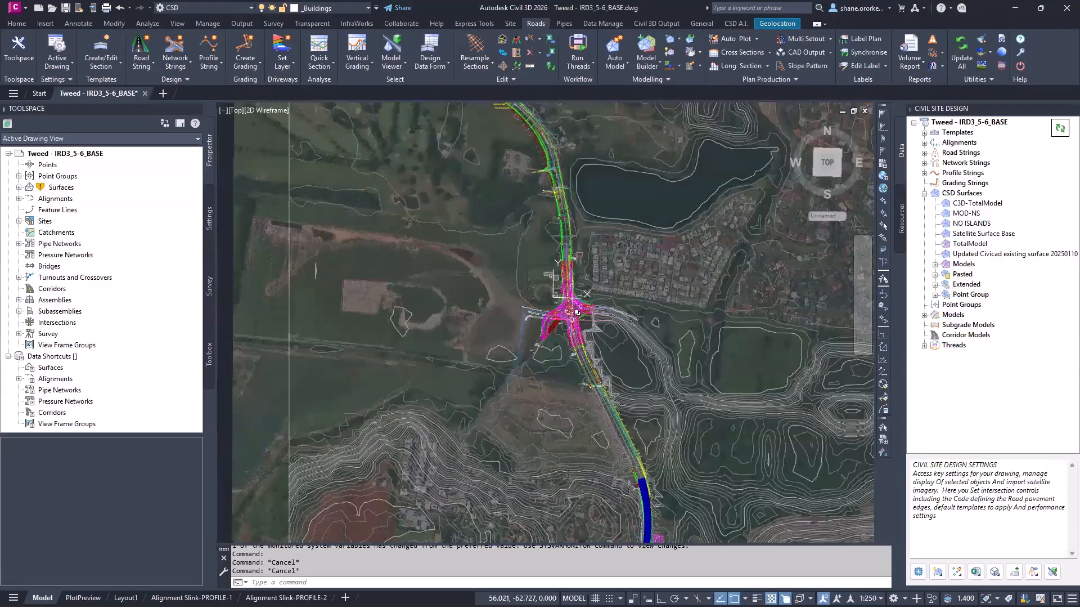
{"action": "scroll", "coordinate": [575, 309], "scroll_direction": "up", "scroll_amount": 5}
{"action": "scroll", "coordinate": [577, 310], "scroll_direction": "up", "scroll_amount": 2}
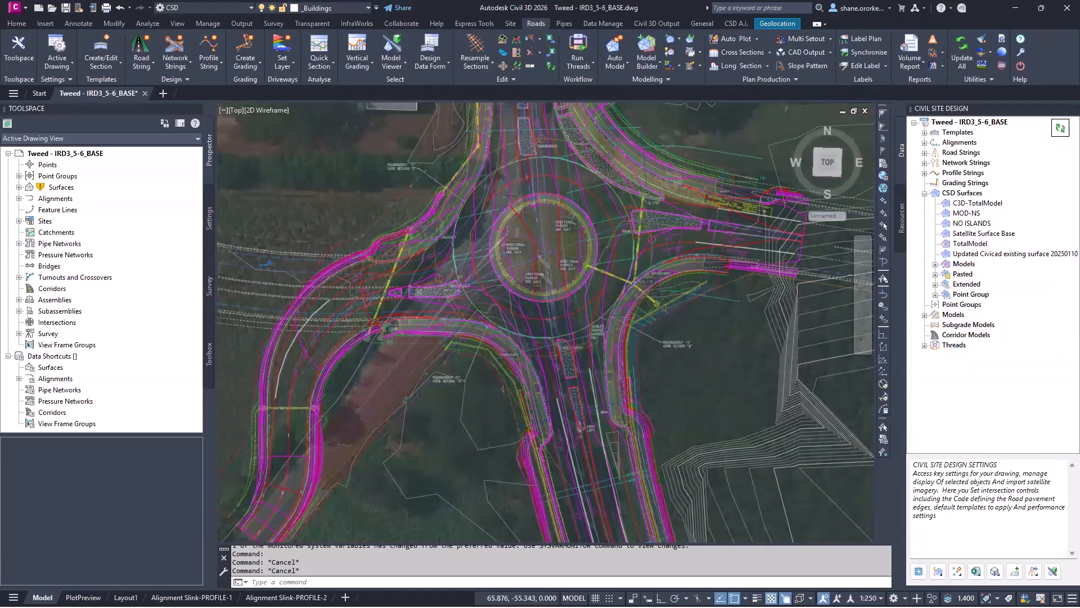
{"action": "scroll", "coordinate": [596, 302], "scroll_direction": "down", "scroll_amount": 3}
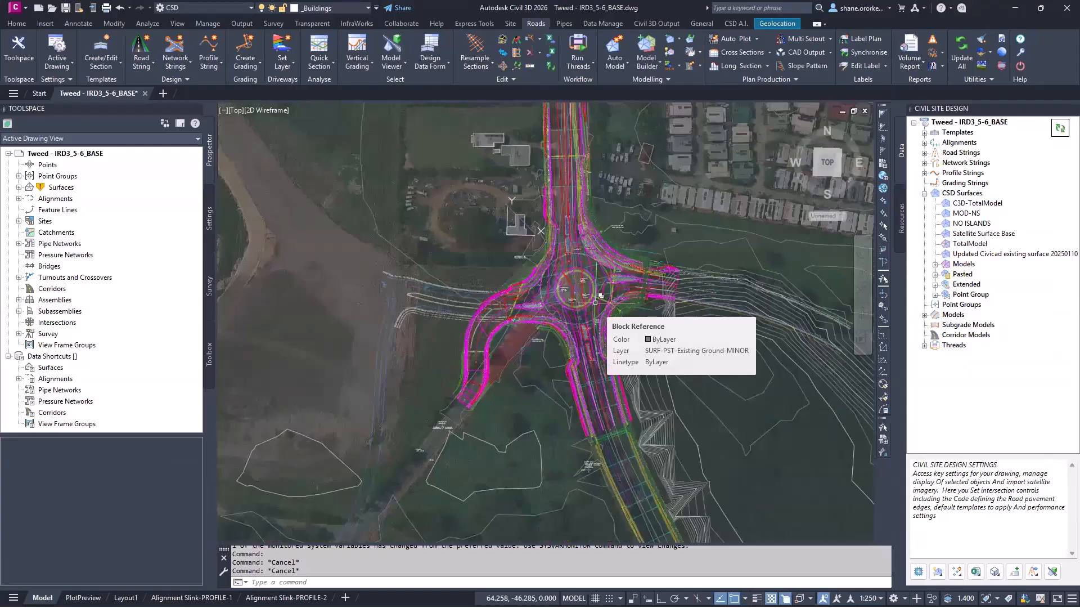
{"action": "scroll", "coordinate": [599, 293], "scroll_direction": "up", "scroll_amount": 5}
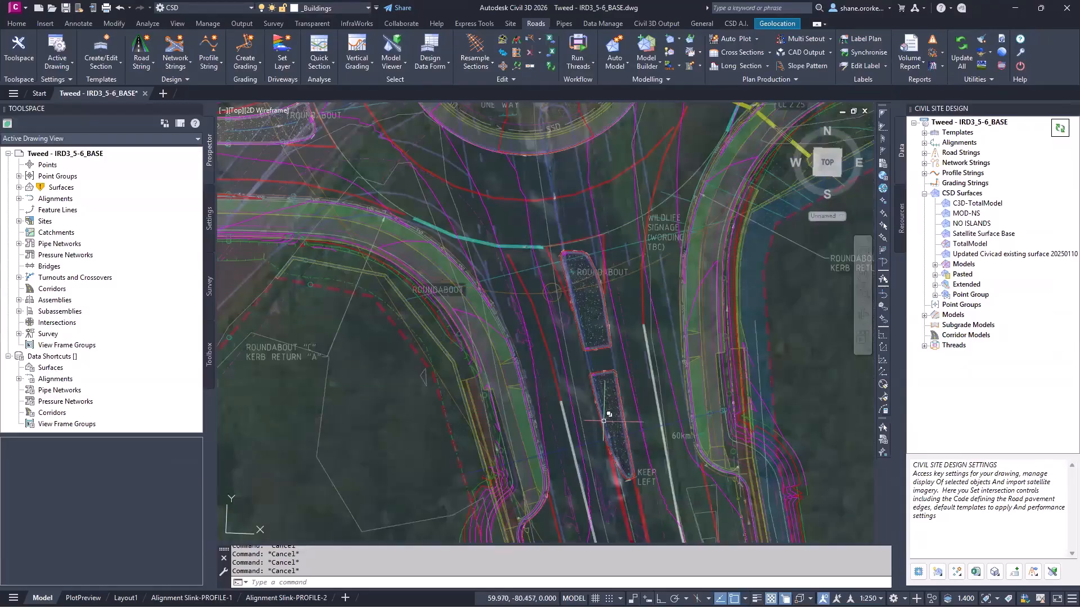
{"action": "scroll", "coordinate": [590, 381], "scroll_direction": "down", "scroll_amount": 5}
{"action": "scroll", "coordinate": [590, 380], "scroll_direction": "down", "scroll_amount": 2}
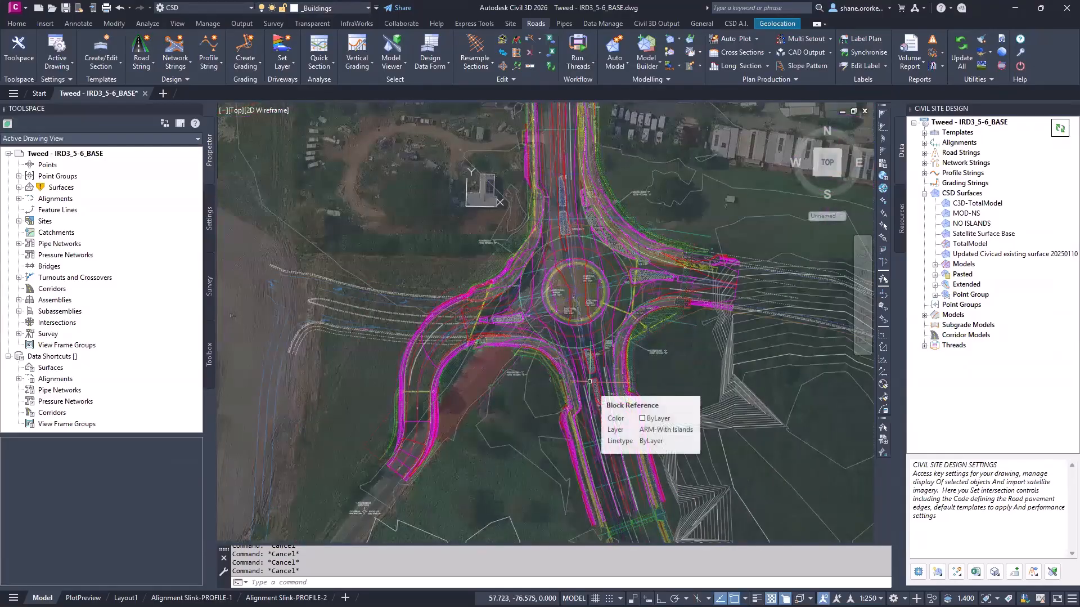
{"action": "scroll", "coordinate": [486, 215], "scroll_direction": "up", "scroll_amount": 3}
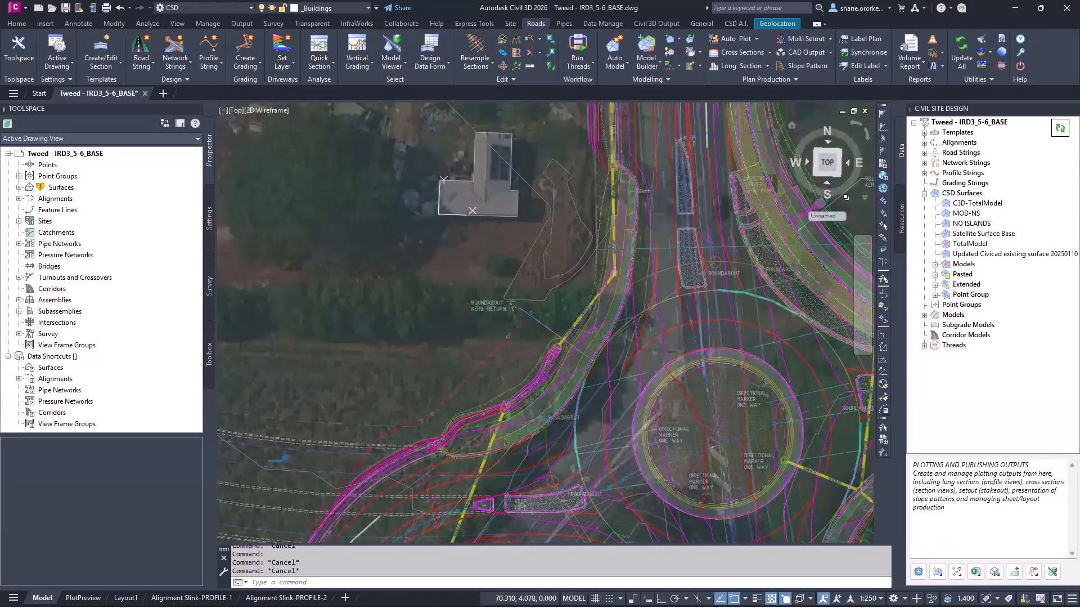
Step: Switch to the Model Viewer showing the rendered roundabout, reposition its window and enlarge it
{"action": "key", "text": "alt+Tab"}
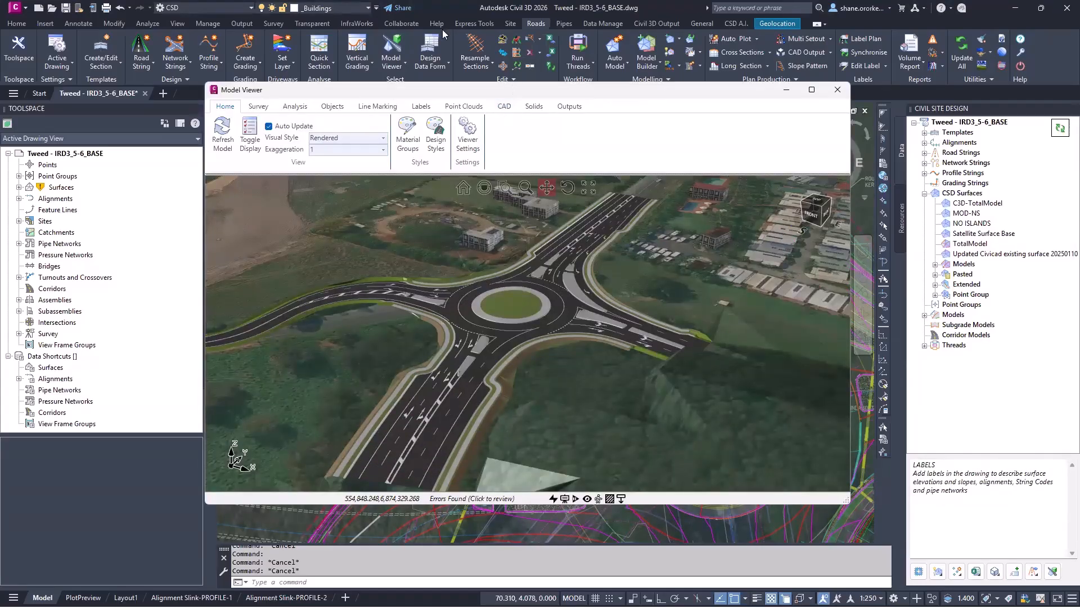
{"action": "left_click_drag", "start_coordinate": [443, 33], "coordinate": [443, 31]}
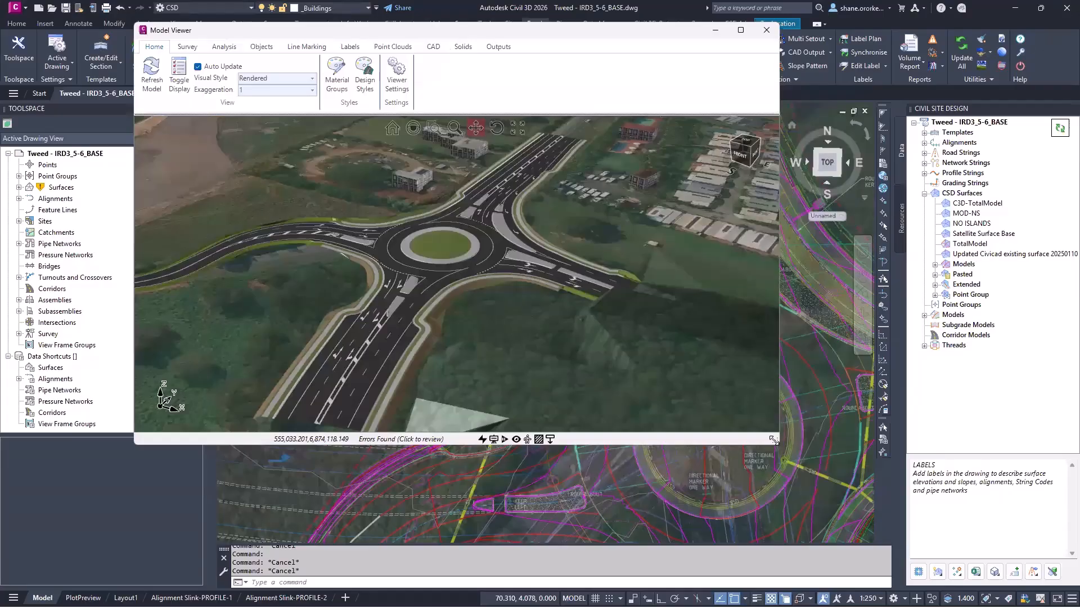
{"action": "left_click_drag", "start_coordinate": [886, 523], "coordinate": [931, 538]}
Step: Examine the lane arrows, line marking and kerbs on the roundabout's front approach in the rendered 3D model
{"action": "middle_click_drag", "start_coordinate": [514, 407], "coordinate": [572, 405]}
{"action": "scroll", "coordinate": [451, 413], "scroll_direction": "up", "scroll_amount": 3}
{"action": "scroll", "coordinate": [452, 412], "scroll_direction": "up", "scroll_amount": 1}
{"action": "scroll", "coordinate": [572, 405], "scroll_direction": "down", "scroll_amount": 3}
{"action": "middle_click_drag", "start_coordinate": [463, 288], "coordinate": [485, 311], "text": "shift"}
{"action": "middle_click_drag", "start_coordinate": [480, 214], "coordinate": [710, 220], "text": "shift"}
{"action": "scroll", "coordinate": [449, 315], "scroll_direction": "up", "scroll_amount": 5}
{"action": "middle_click_drag", "start_coordinate": [501, 302], "coordinate": [457, 305], "text": "shift"}
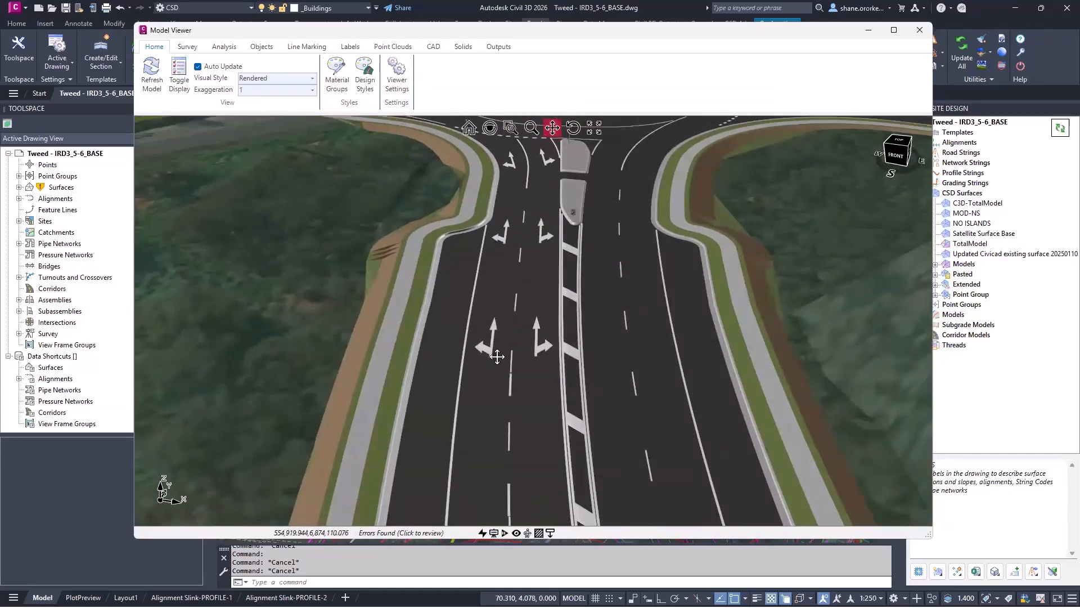
{"action": "scroll", "coordinate": [501, 315], "scroll_direction": "up", "scroll_amount": 3}
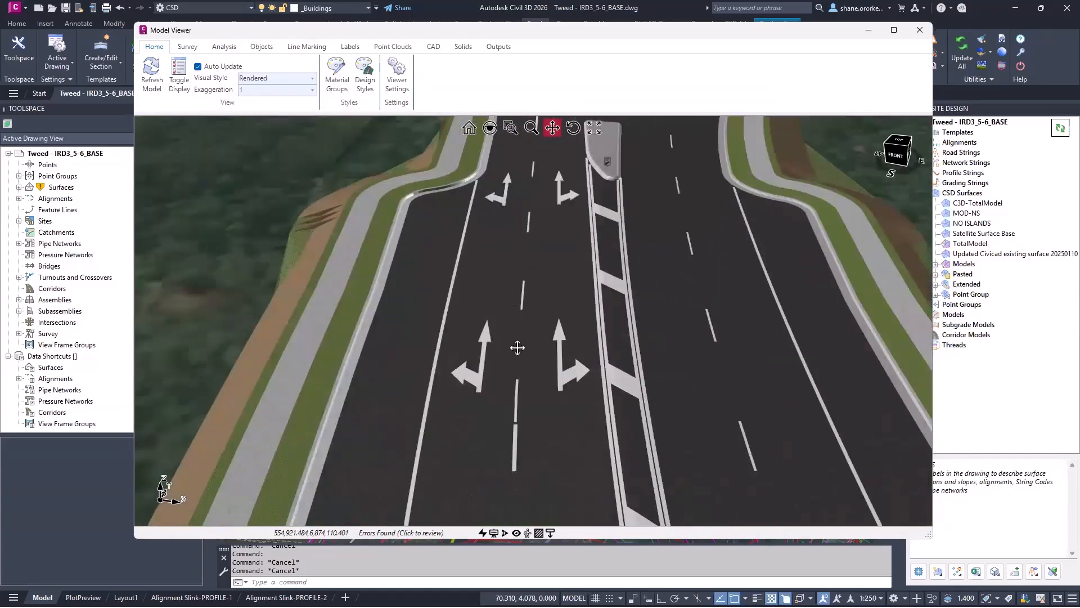
Step: Examine the splitter islands and signs at the roundabout entry, and the overall intersection in the 3D model
{"action": "middle_click_drag", "start_coordinate": [612, 177], "coordinate": [590, 217], "text": "shift"}
{"action": "scroll", "coordinate": [588, 208], "scroll_direction": "down", "scroll_amount": 5}
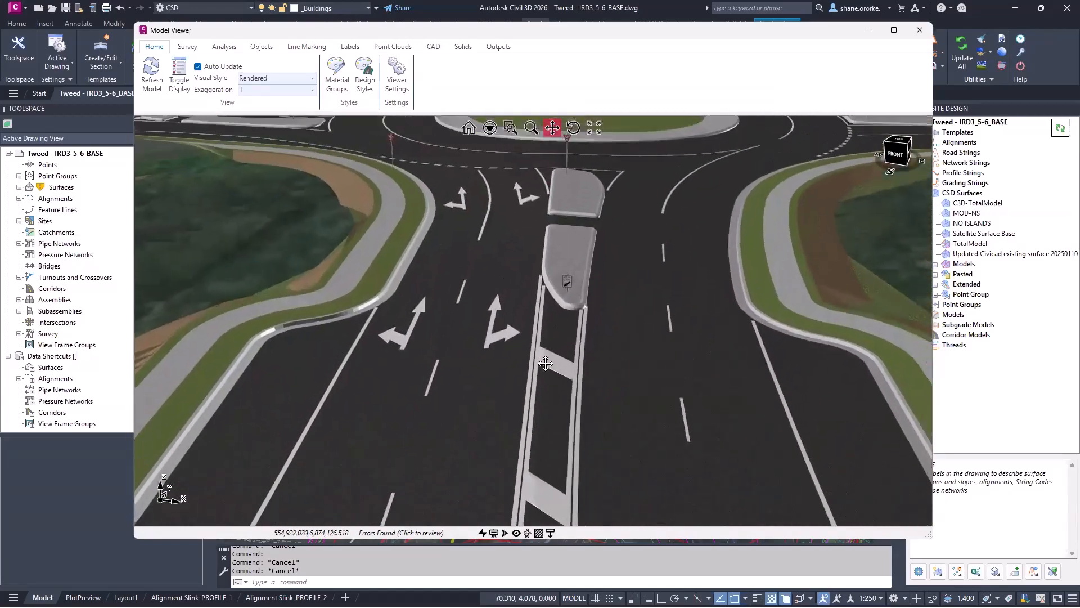
{"action": "left_click_drag", "start_coordinate": [550, 242], "coordinate": [565, 197]}
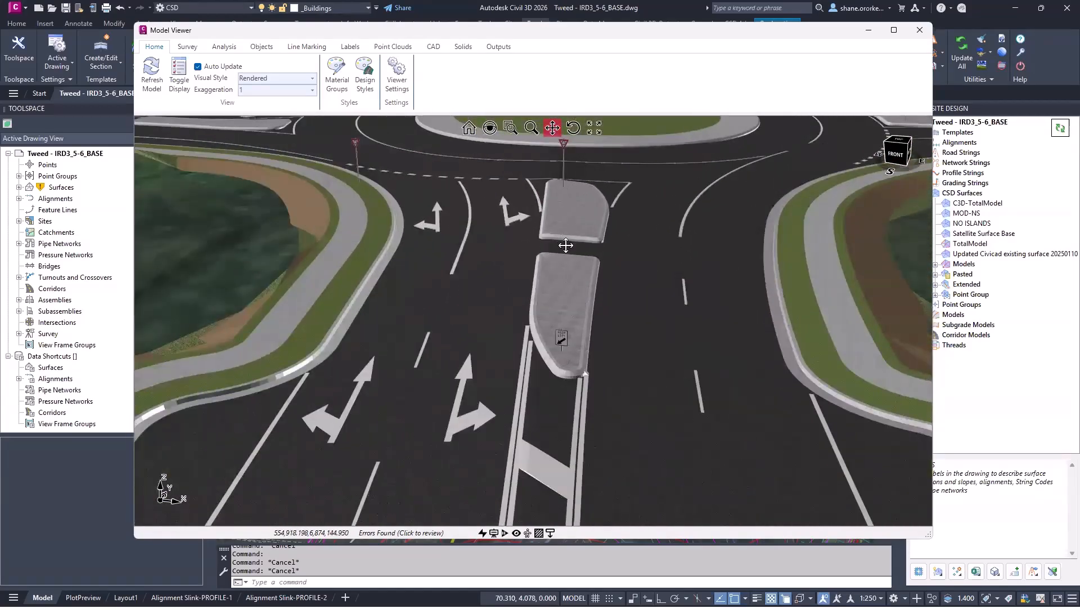
{"action": "left_click_drag", "start_coordinate": [564, 243], "coordinate": [579, 466]}
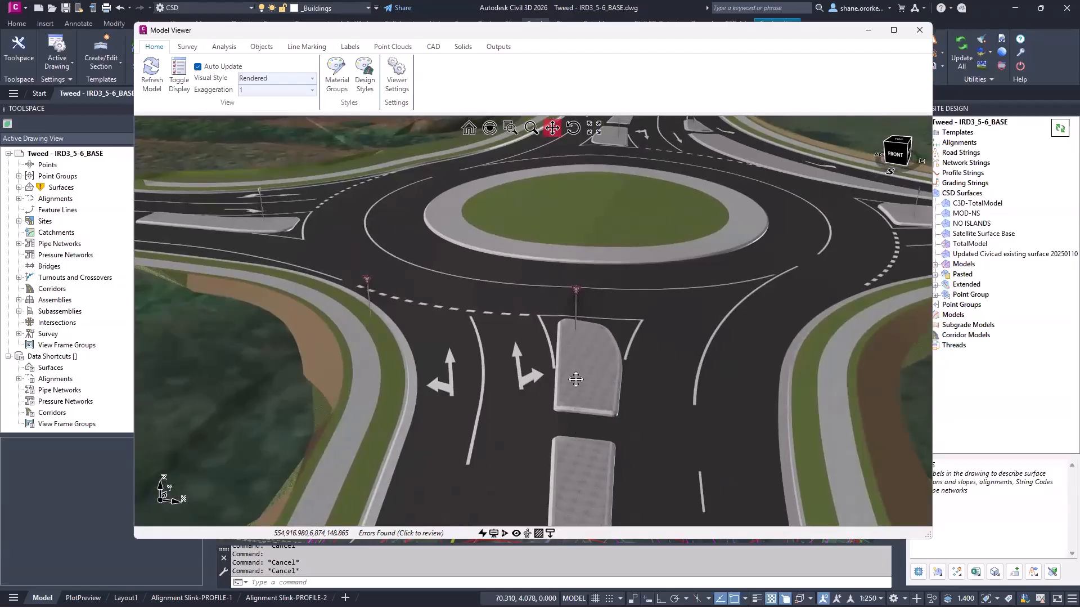
{"action": "mouse_move", "coordinate": [575, 383]}
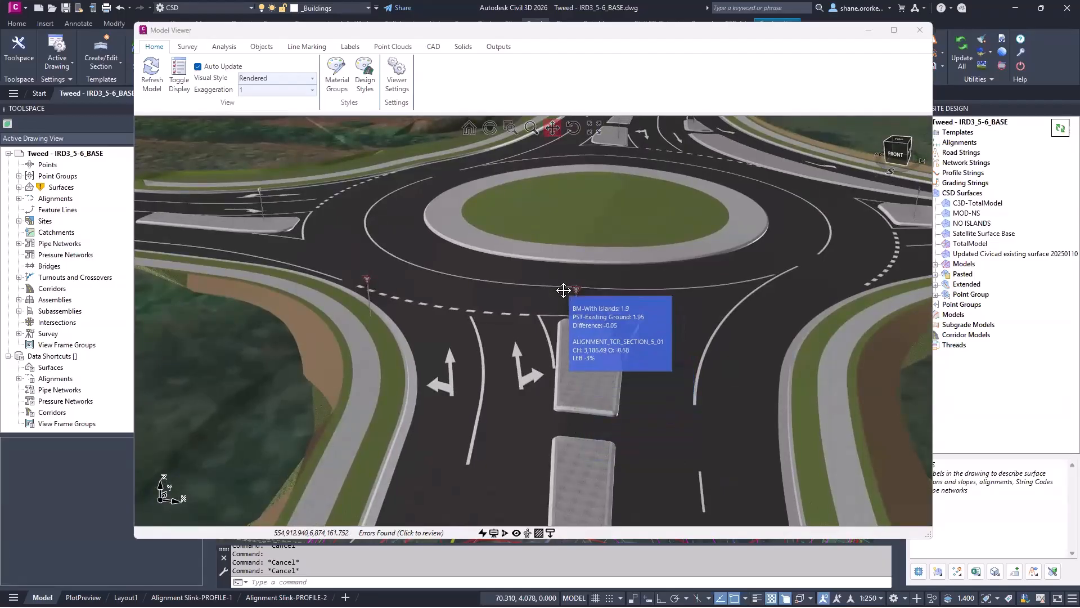
{"action": "scroll", "coordinate": [563, 303], "scroll_direction": "down", "scroll_amount": 2}
{"action": "scroll", "coordinate": [563, 303], "scroll_direction": "down", "scroll_amount": 5}
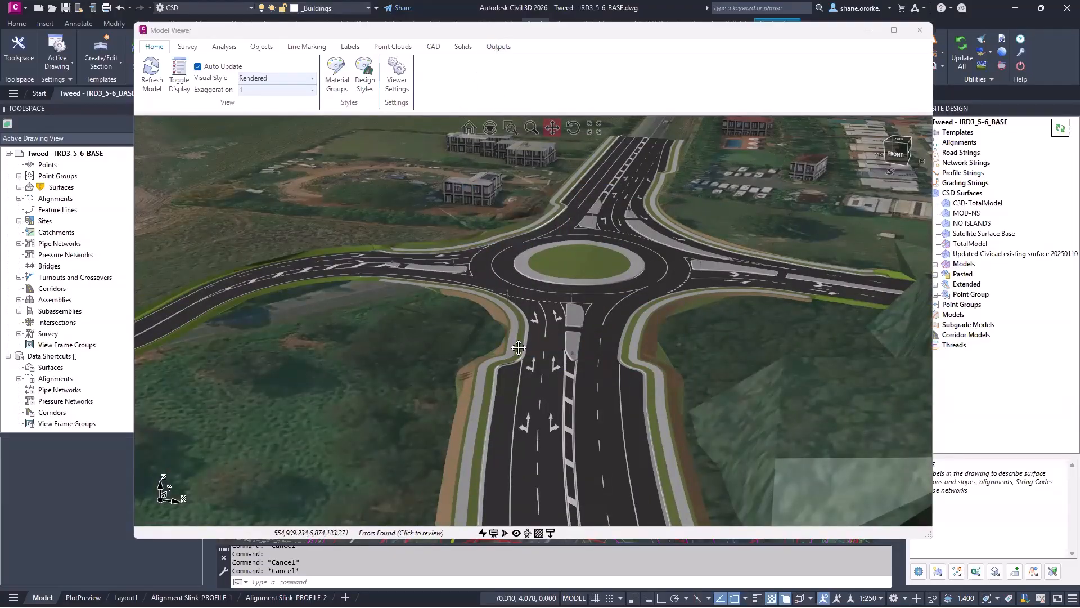
{"action": "middle_click_drag", "start_coordinate": [518, 350], "coordinate": [445, 357]}
Step: Export the 3D model as a WaveFront OBJ file named TSC in the ___Presentation folder
{"action": "left_click", "coordinate": [492, 48]}
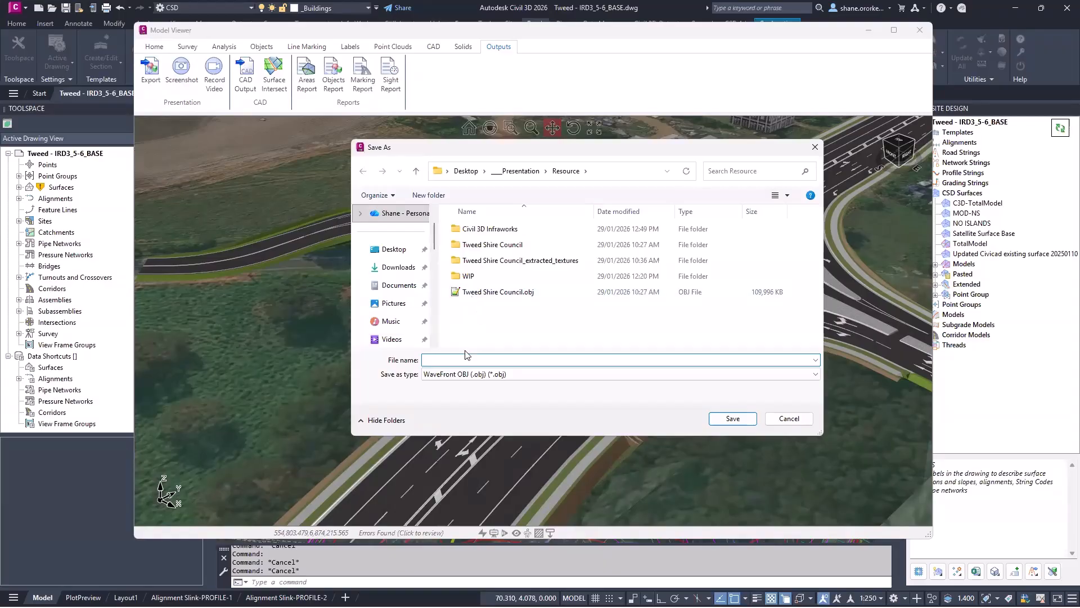
{"action": "type", "text": "T"}
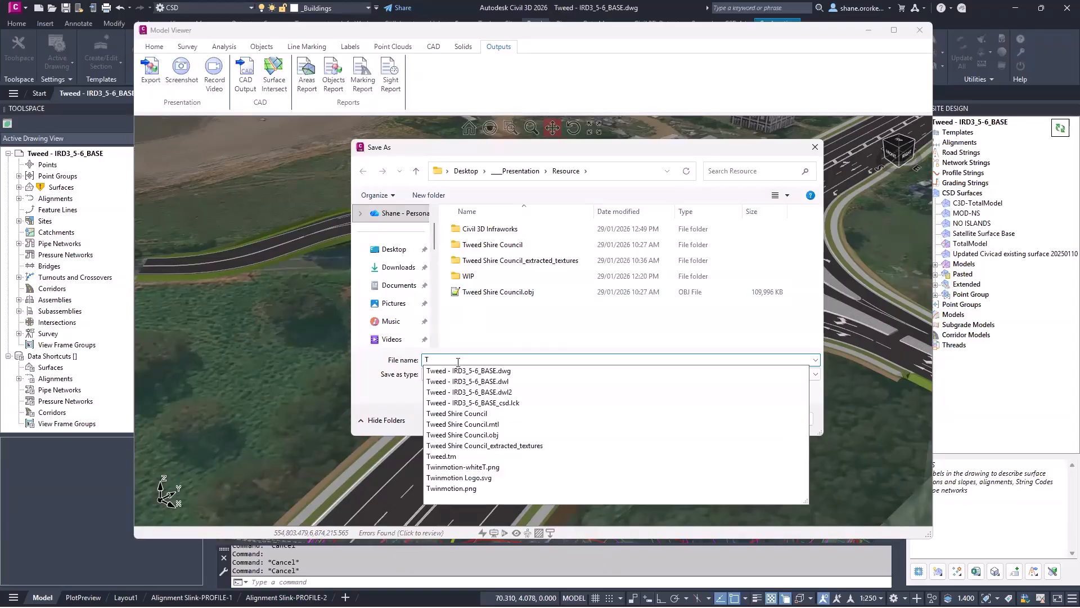
{"action": "type", "text": "SC"}
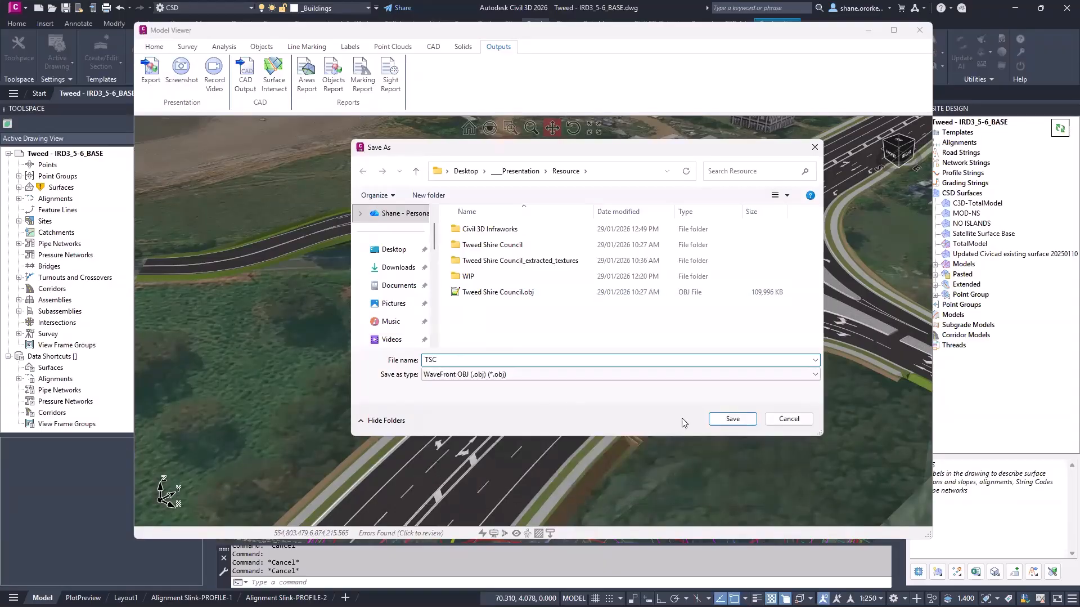
{"action": "left_click", "coordinate": [521, 171]}
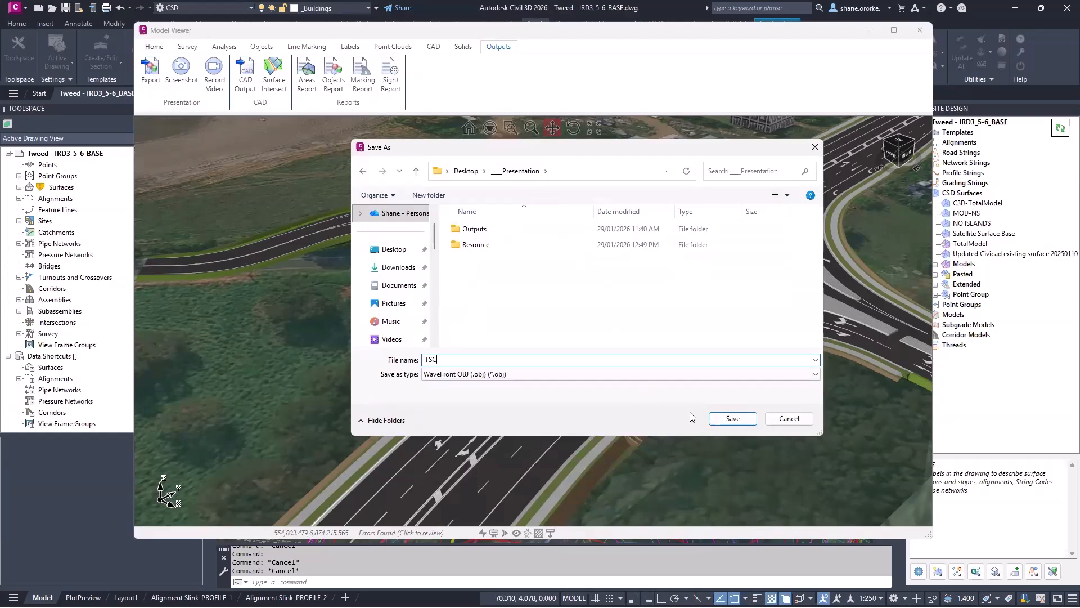
{"action": "left_click", "coordinate": [725, 419]}
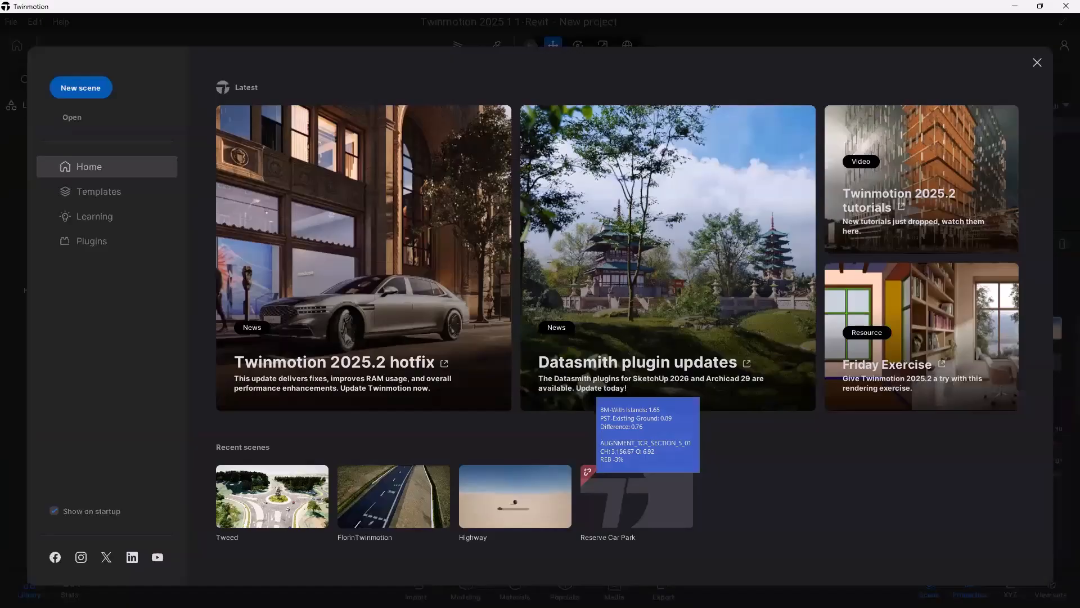
Step: Start a new scene in Twinmotion and browse the Trees category of the vegetation library
{"action": "left_click", "coordinate": [86, 90]}
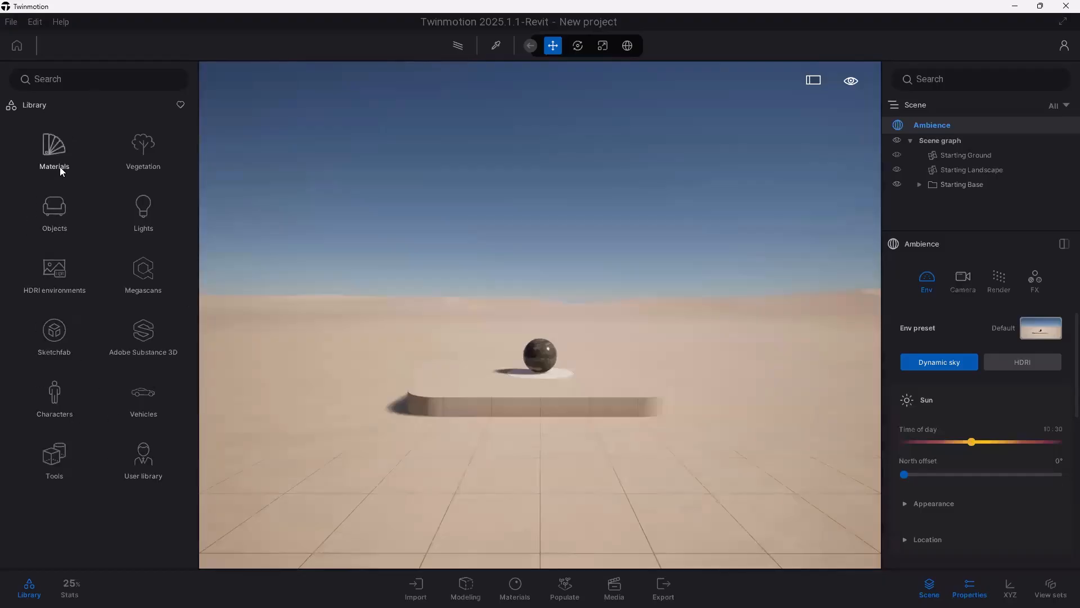
{"action": "left_click", "coordinate": [142, 158]}
{"action": "left_click", "coordinate": [140, 154]}
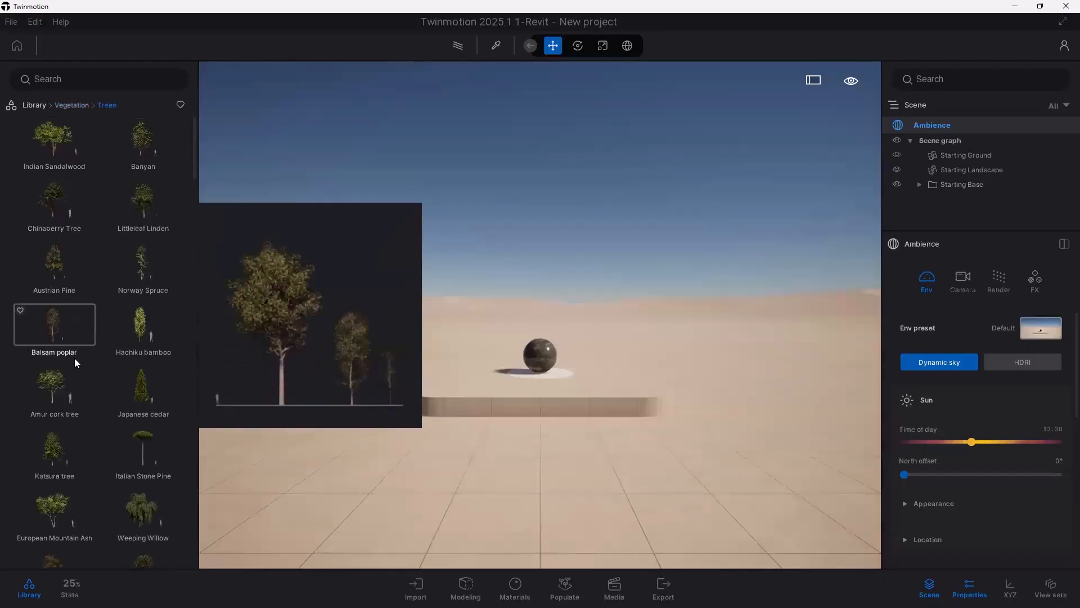
{"action": "left_click", "coordinate": [35, 107]}
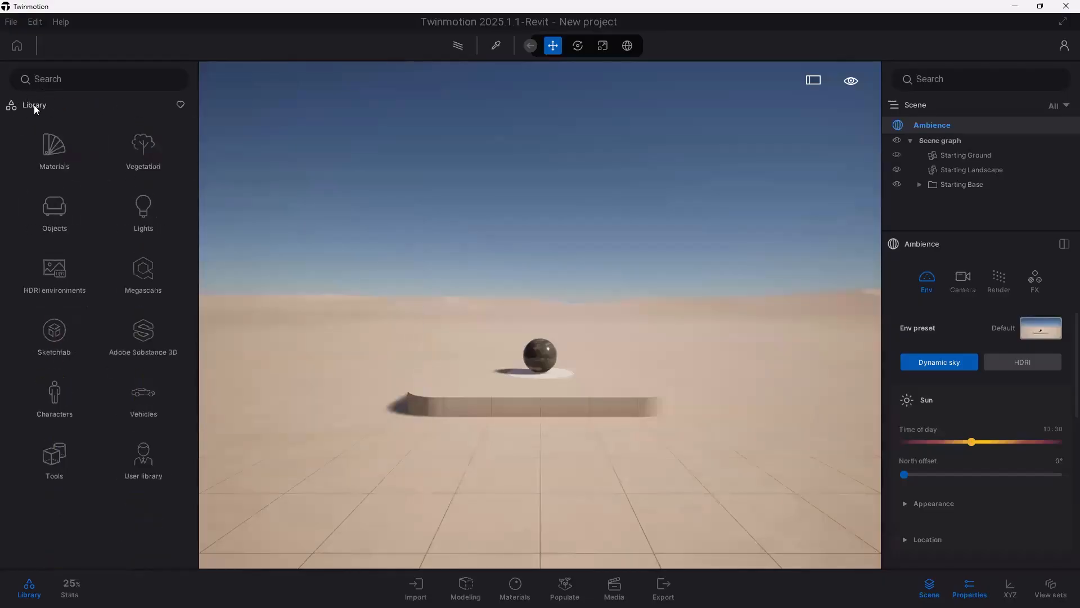
Step: Apply the Stacked stone 02 material to the starting ground and check it up close
{"action": "left_click", "coordinate": [55, 161]}
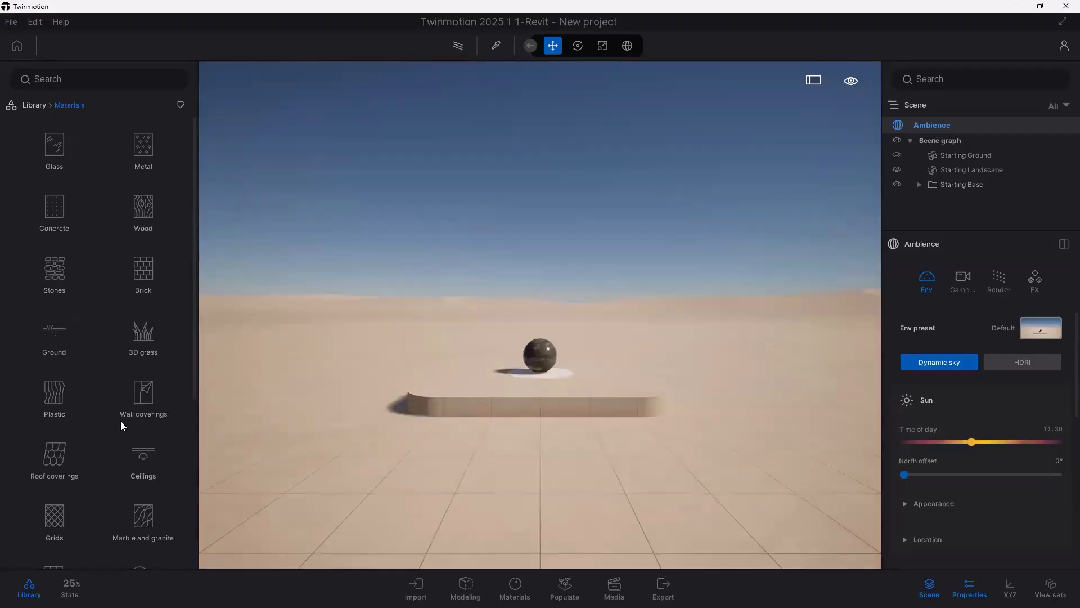
{"action": "left_click", "coordinate": [54, 274]}
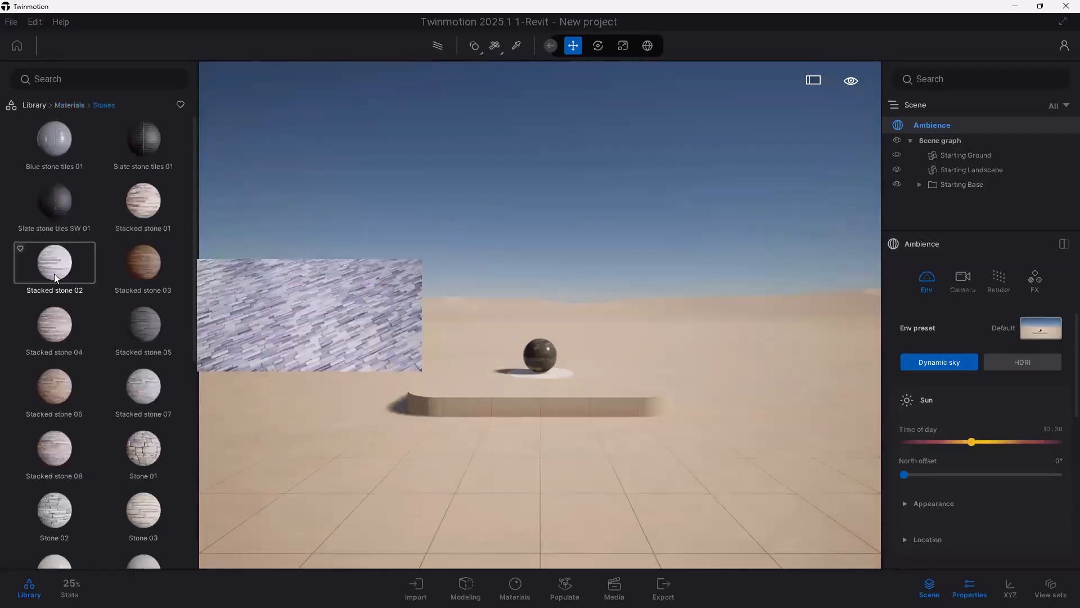
{"action": "left_click_drag", "start_coordinate": [56, 274], "coordinate": [465, 392]}
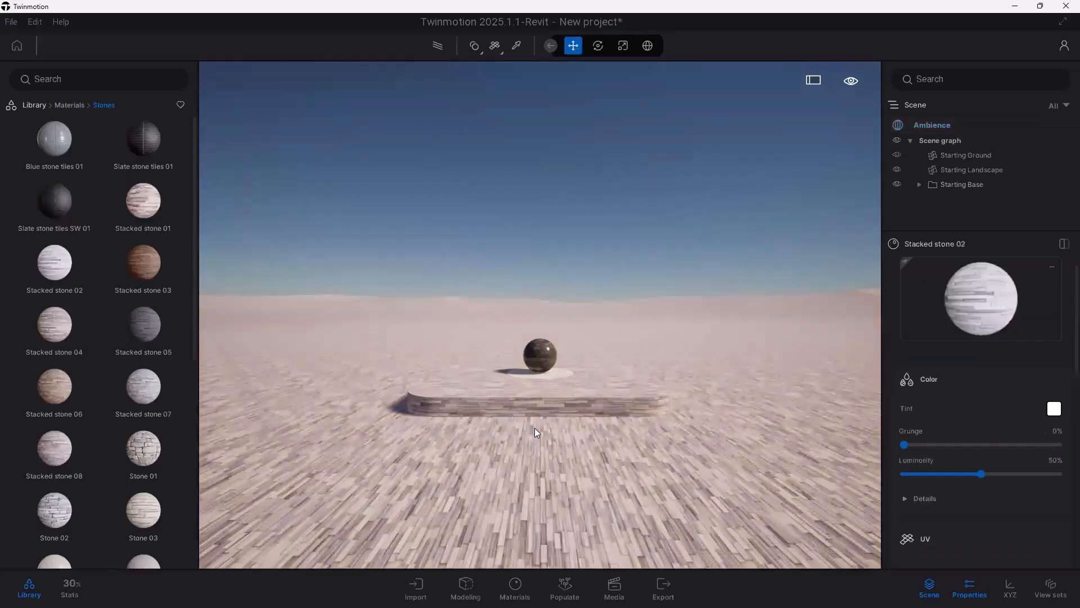
{"action": "scroll", "coordinate": [600, 412], "scroll_direction": "up", "scroll_amount": 5}
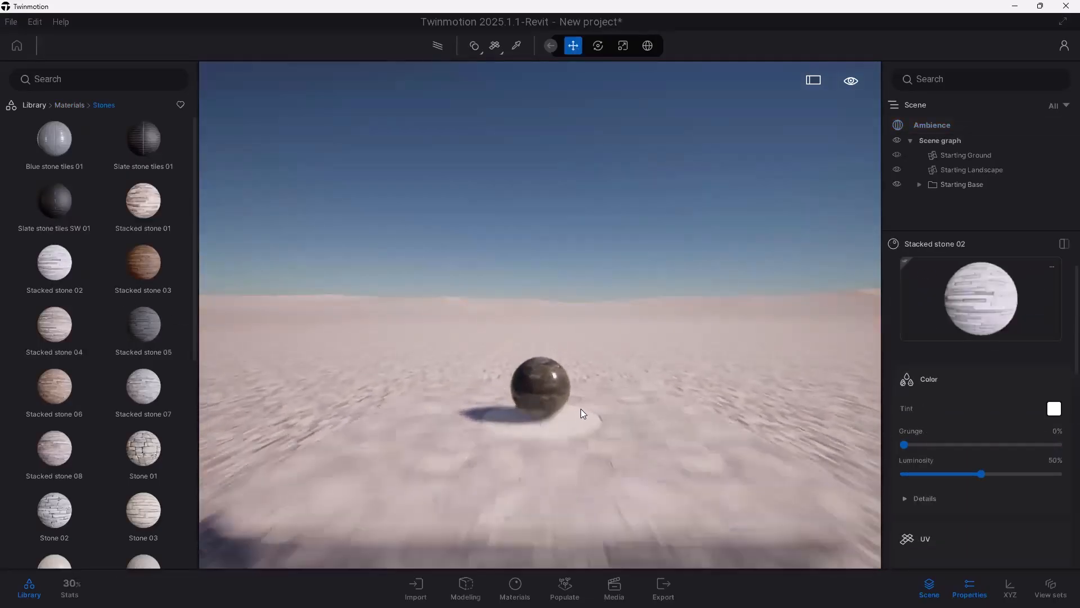
{"action": "scroll", "coordinate": [581, 406], "scroll_direction": "down", "scroll_amount": 3}
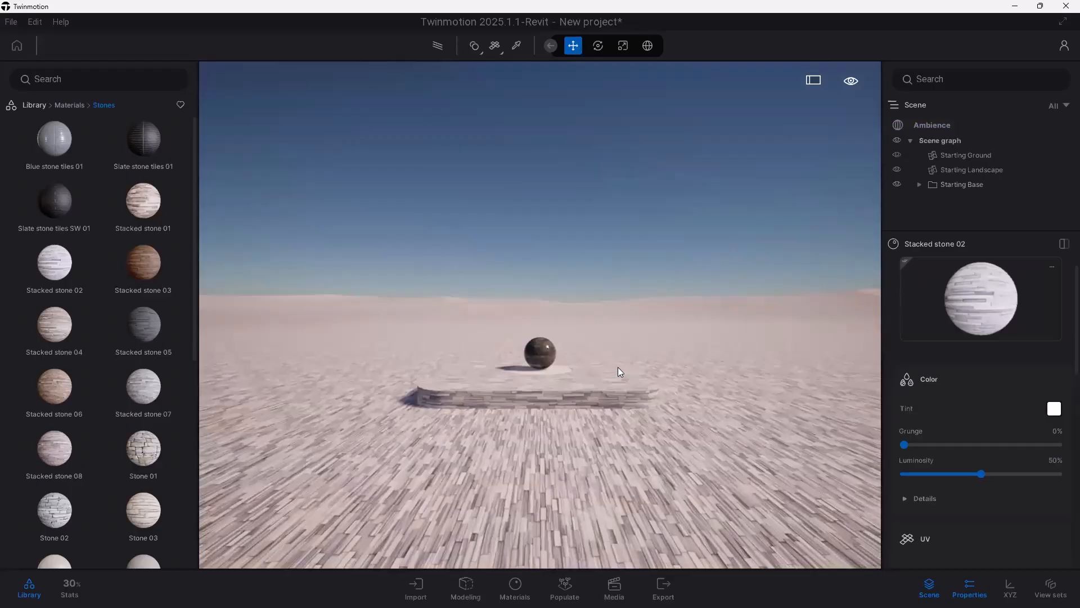
{"action": "scroll", "coordinate": [565, 372], "scroll_direction": "up", "scroll_amount": 2}
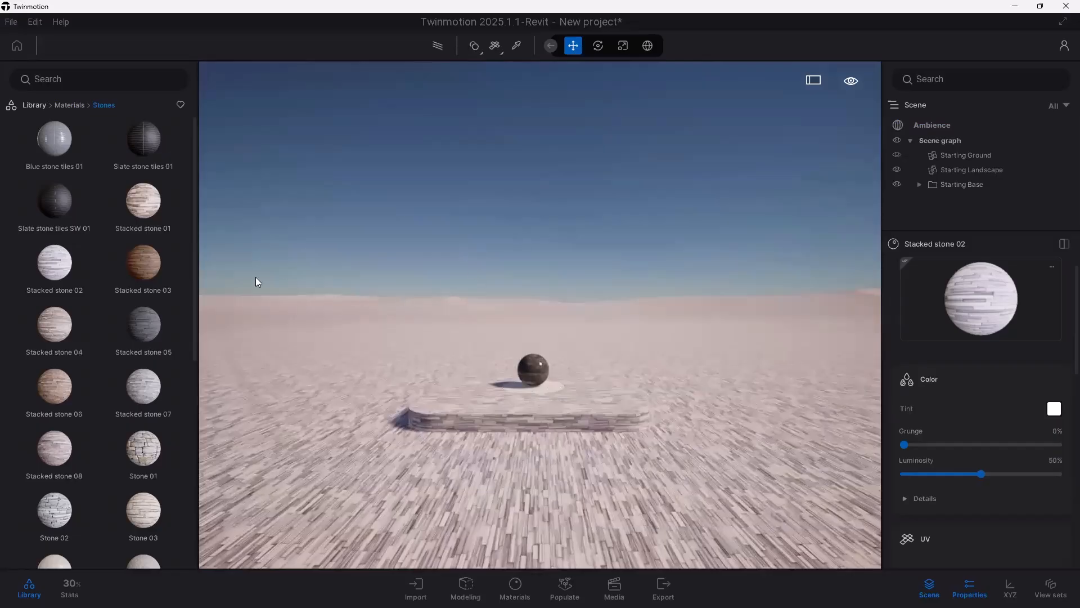
Step: Open the Ambience environment settings and set the sun's time of day to 09:53 and the north offset to 22°
{"action": "left_click", "coordinate": [33, 105]}
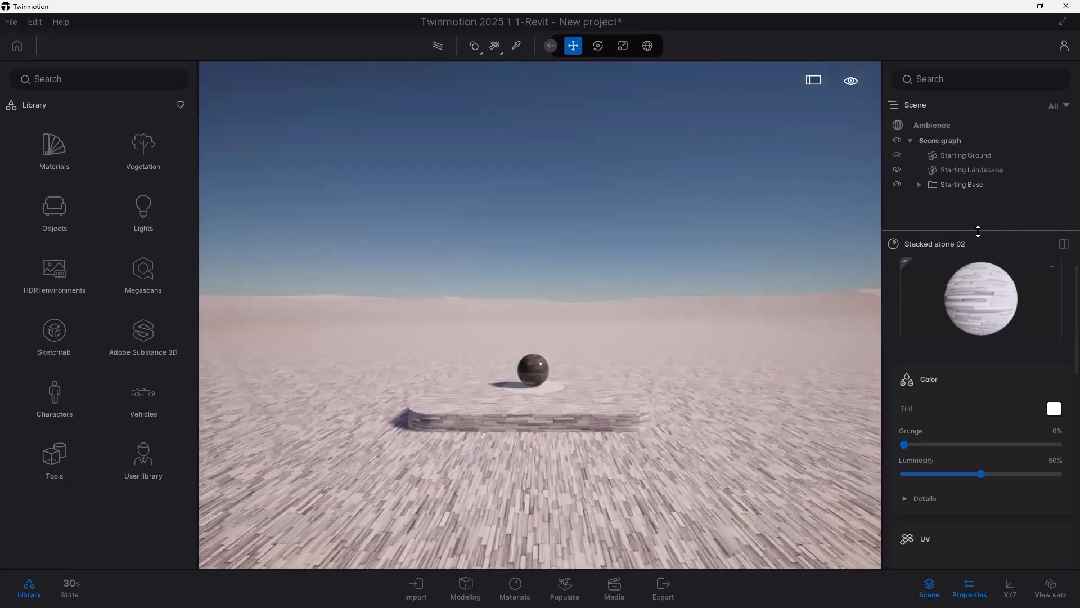
{"action": "left_click_drag", "start_coordinate": [976, 228], "coordinate": [977, 325]}
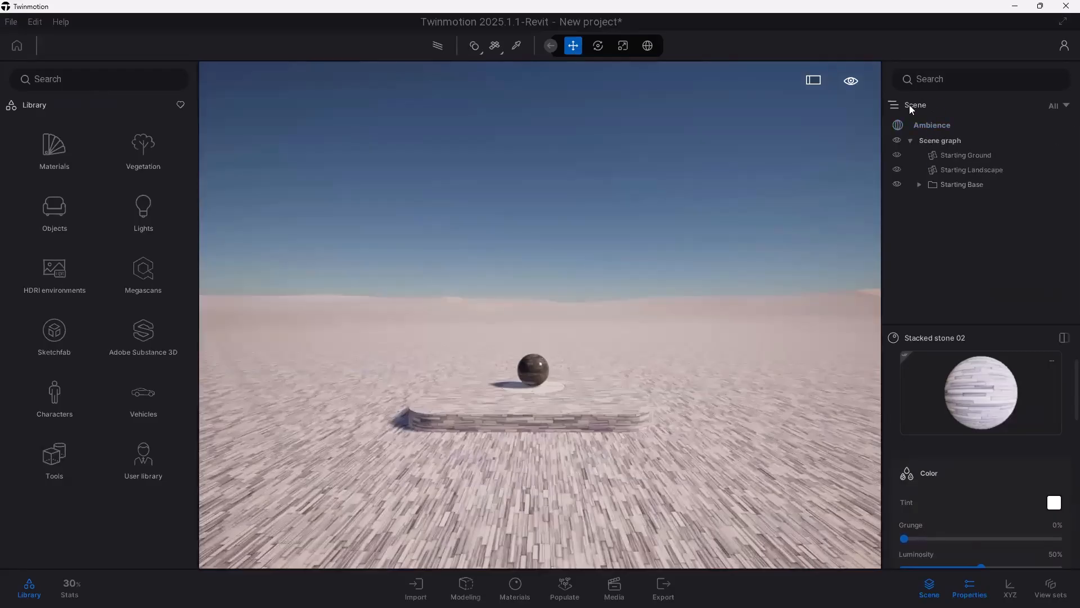
{"action": "left_click", "coordinate": [929, 126]}
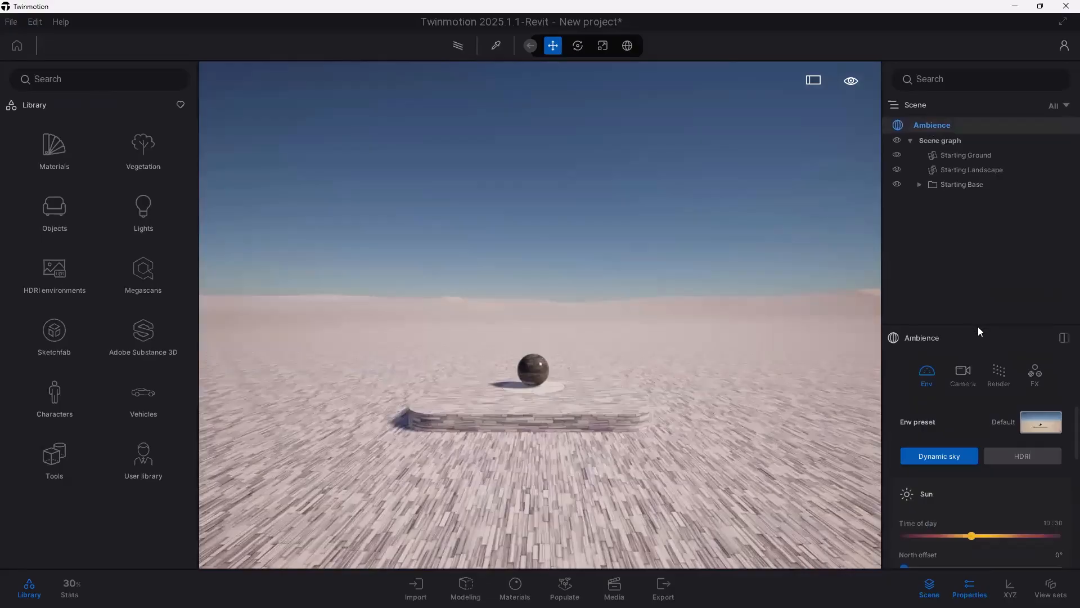
{"action": "left_click_drag", "start_coordinate": [976, 325], "coordinate": [967, 259]}
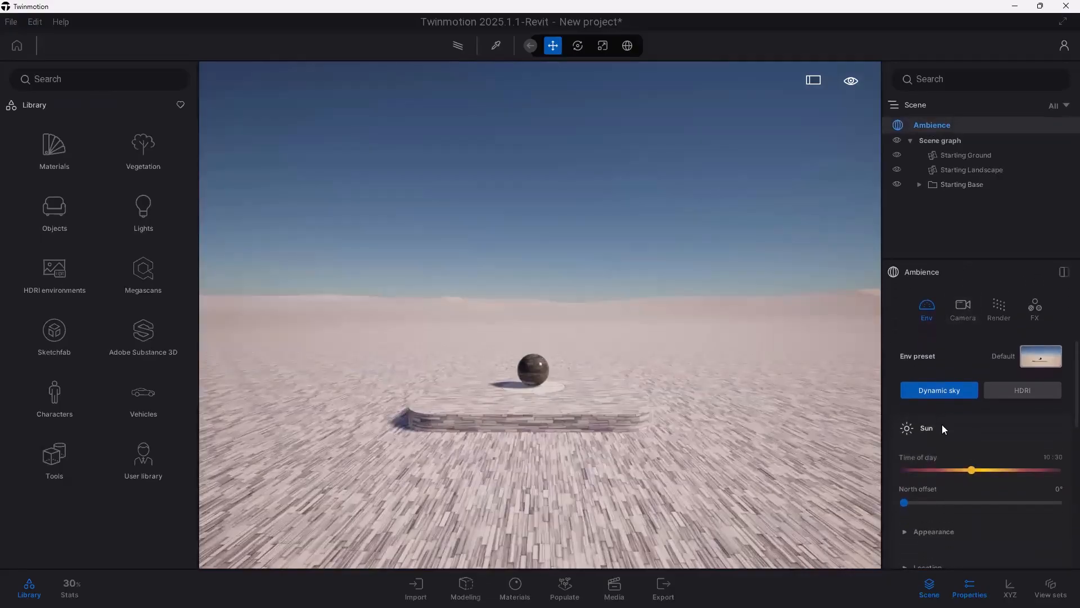
{"action": "mouse_move", "coordinate": [971, 469]}
{"action": "left_mouse_down"}
{"action": "mouse_move", "coordinate": [1019, 462]}
{"action": "mouse_move", "coordinate": [968, 460]}
{"action": "left_mouse_up"}
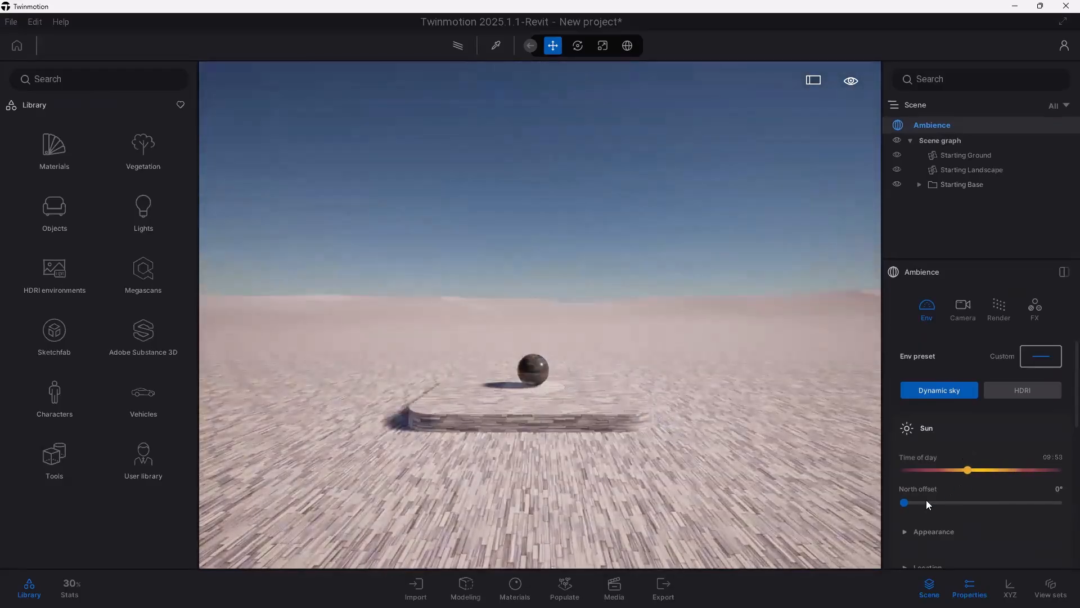
{"action": "mouse_move", "coordinate": [905, 502]}
{"action": "left_mouse_down"}
{"action": "mouse_move", "coordinate": [978, 502]}
{"action": "mouse_move", "coordinate": [903, 498]}
{"action": "mouse_move", "coordinate": [913, 502]}
{"action": "left_mouse_up"}
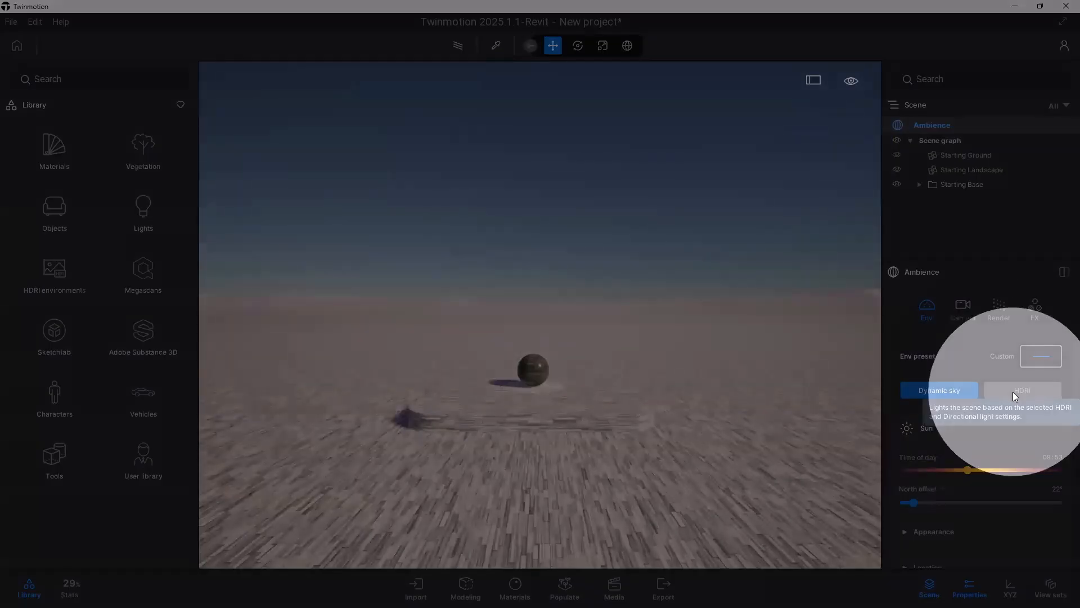
Step: Switch the clouds to Volumetric, with cloud cover at roughly a third and a height of 1632 m
{"action": "scroll", "coordinate": [964, 440], "scroll_direction": "down", "scroll_amount": 3}
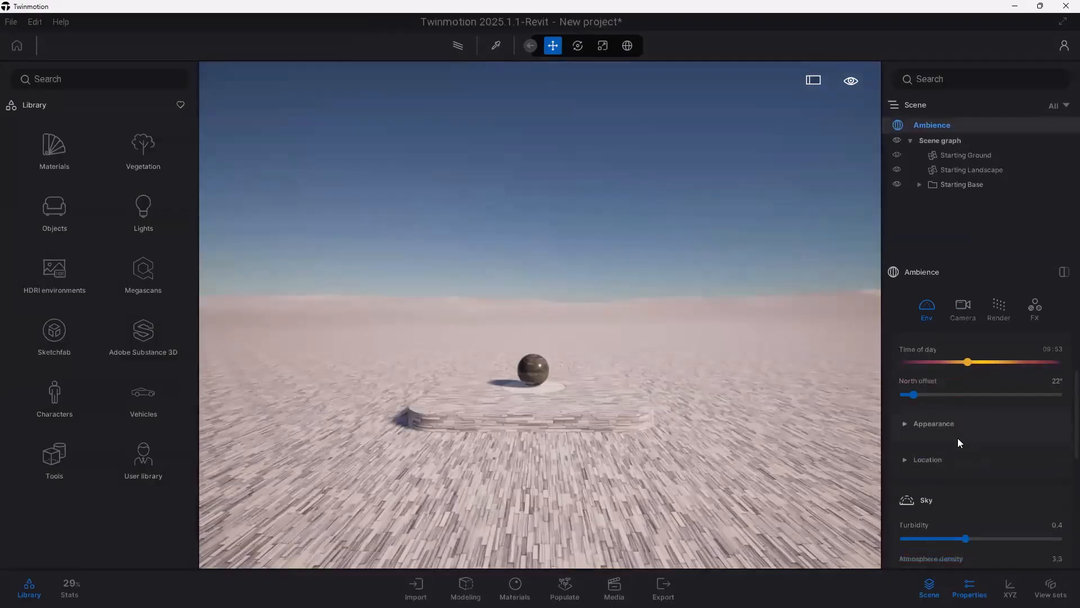
{"action": "scroll", "coordinate": [907, 456], "scroll_direction": "down", "scroll_amount": 3}
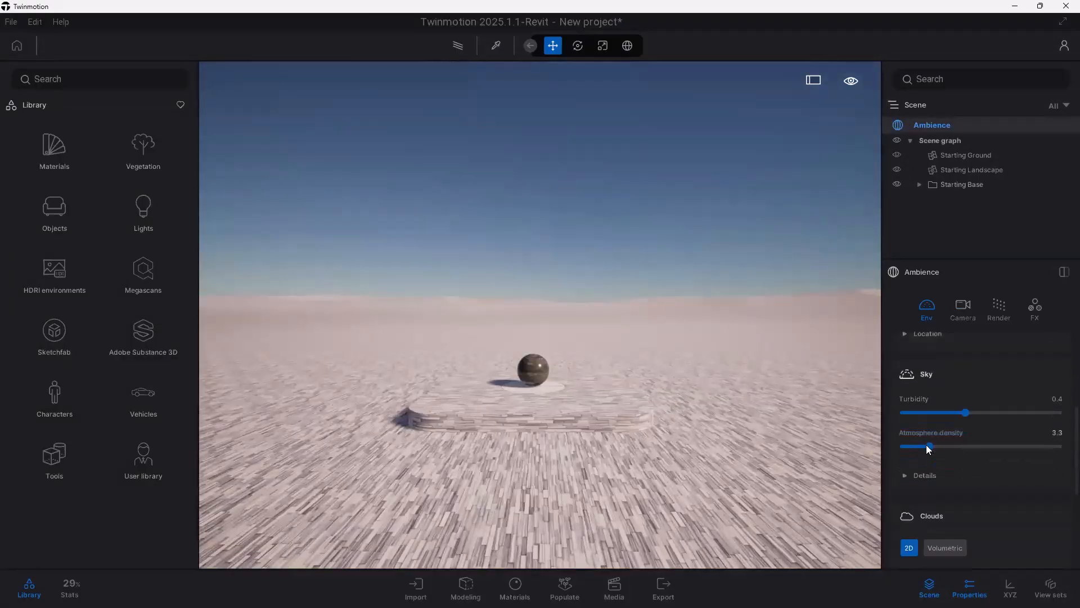
{"action": "scroll", "coordinate": [929, 443], "scroll_direction": "down", "scroll_amount": 3}
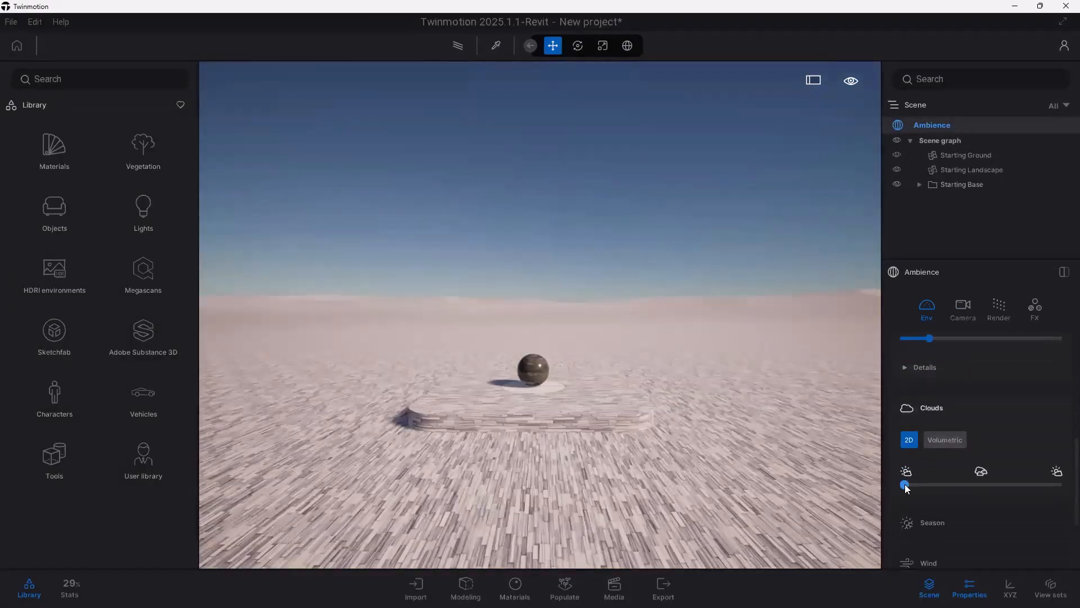
{"action": "left_click_drag", "start_coordinate": [904, 483], "coordinate": [963, 483]}
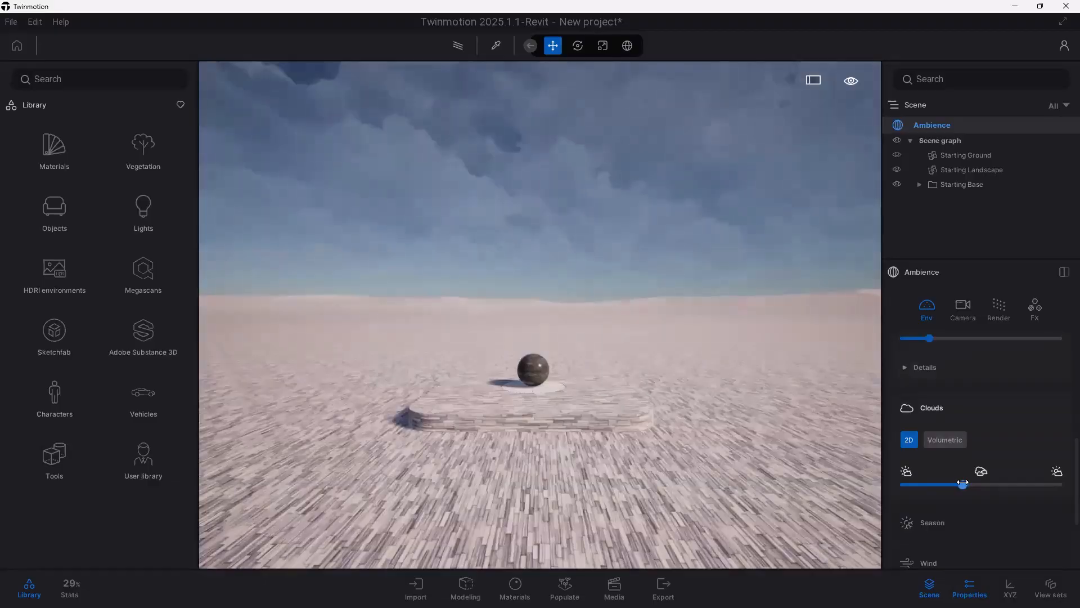
{"action": "scroll", "coordinate": [963, 462], "scroll_direction": "down", "scroll_amount": 2}
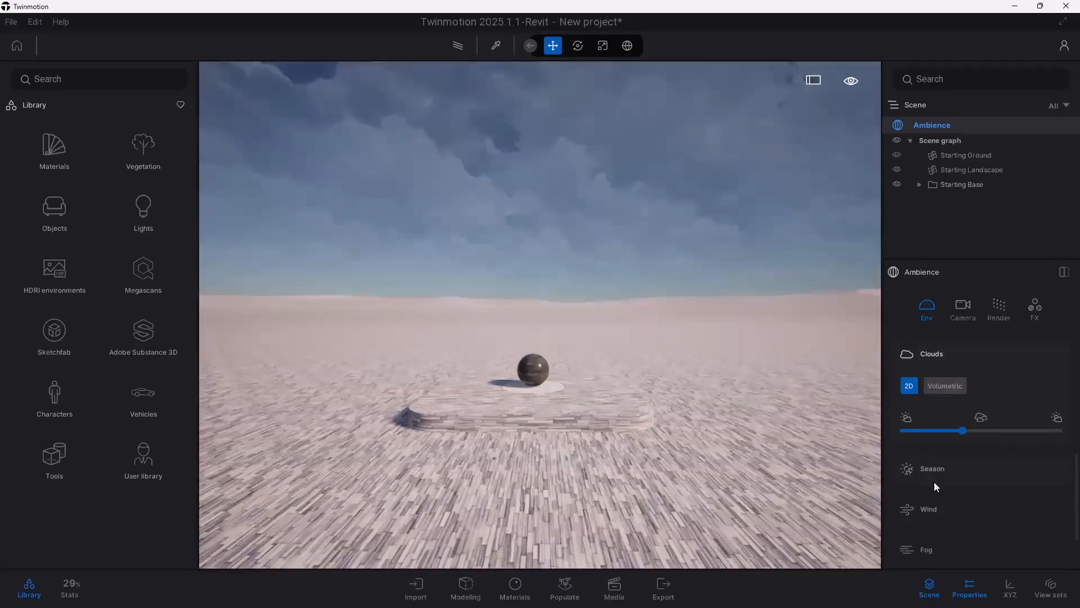
{"action": "left_click", "coordinate": [938, 389]}
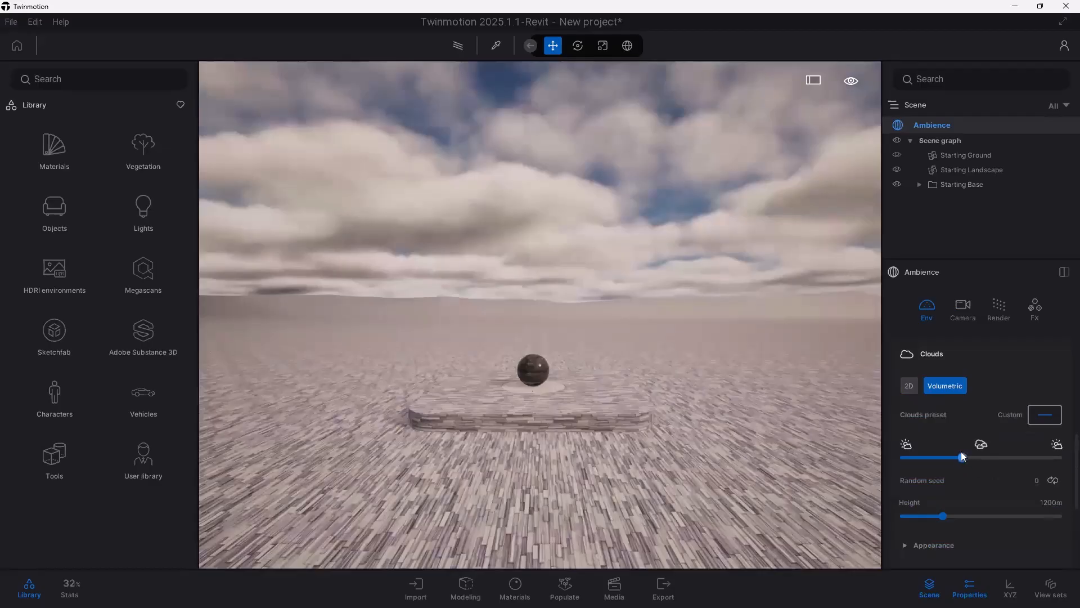
{"action": "scroll", "coordinate": [949, 513], "scroll_direction": "down", "scroll_amount": 1}
{"action": "left_click_drag", "start_coordinate": [944, 479], "coordinate": [961, 479]}
{"action": "left_click_drag", "start_coordinate": [963, 423], "coordinate": [946, 422]}
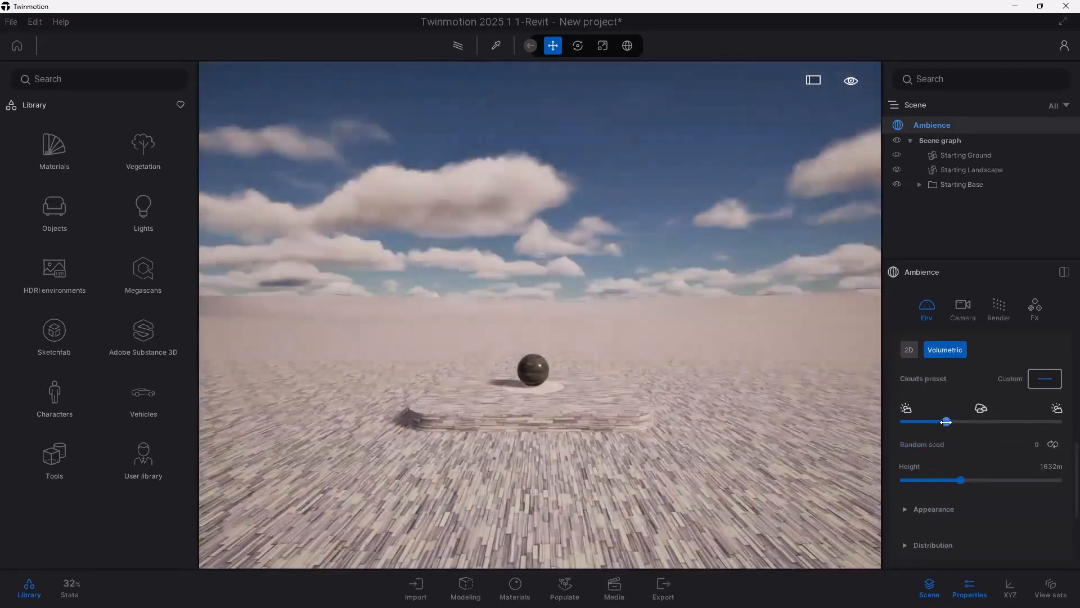
Step: Set the fog density to 3%
{"action": "scroll", "coordinate": [943, 467], "scroll_direction": "down", "scroll_amount": 3}
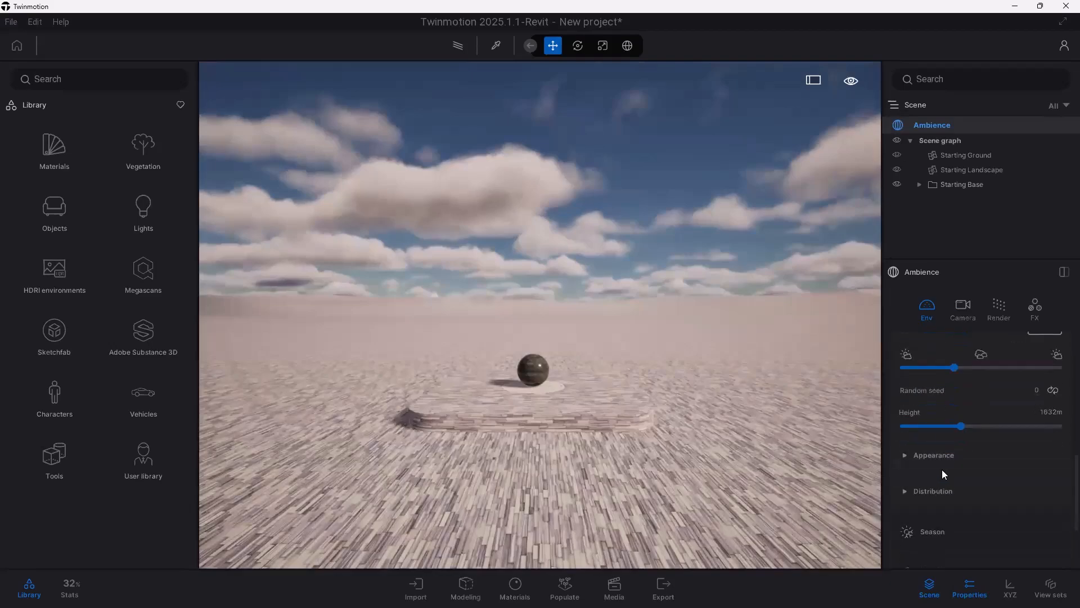
{"action": "scroll", "coordinate": [943, 476], "scroll_direction": "down", "scroll_amount": 3}
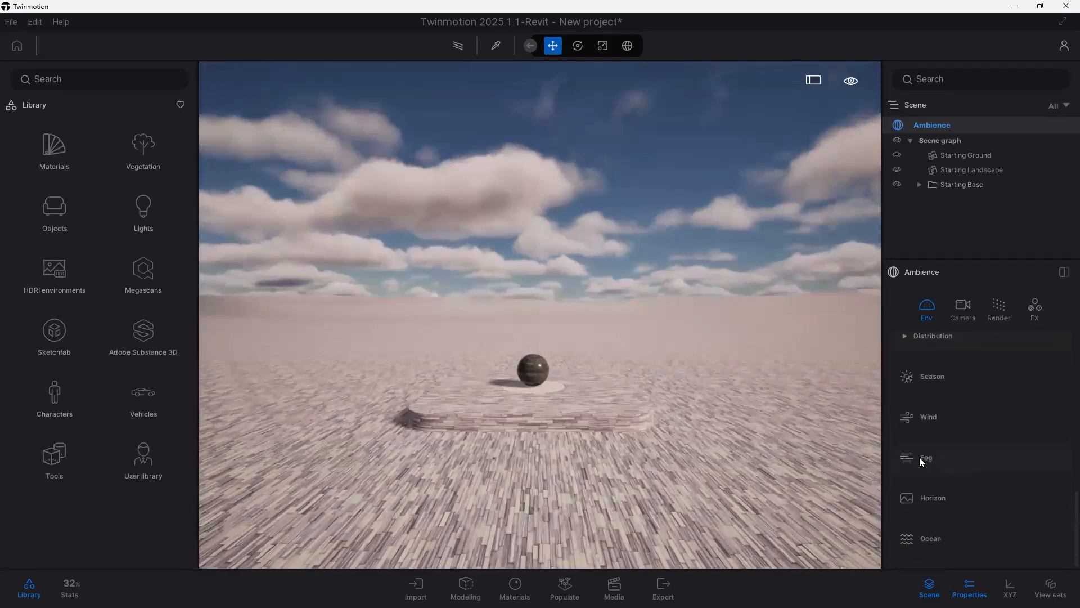
{"action": "left_click", "coordinate": [922, 457]}
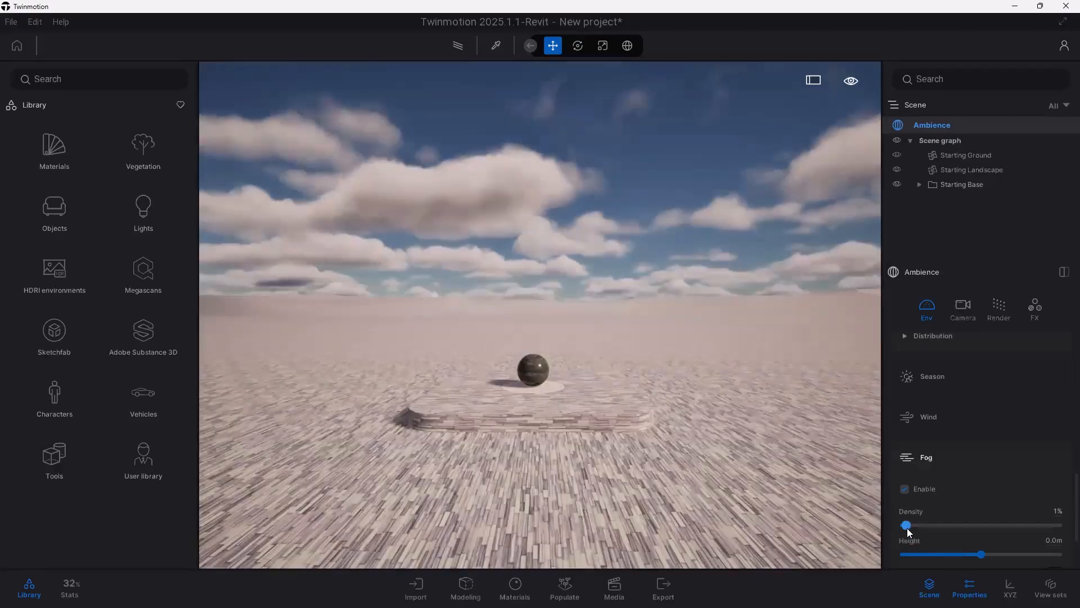
{"action": "mouse_move", "coordinate": [907, 528]}
{"action": "left_mouse_down"}
{"action": "mouse_move", "coordinate": [1016, 524]}
{"action": "mouse_move", "coordinate": [912, 525]}
{"action": "left_mouse_up"}
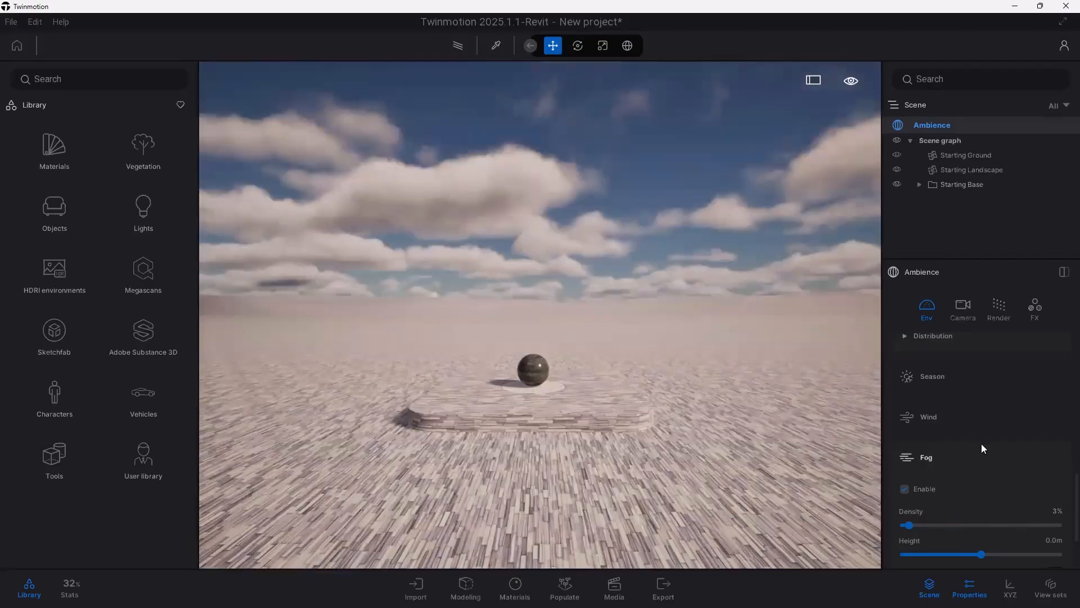
Step: Enable the ocean and set its height to -0.25 m
{"action": "scroll", "coordinate": [982, 448], "scroll_direction": "down", "scroll_amount": 3}
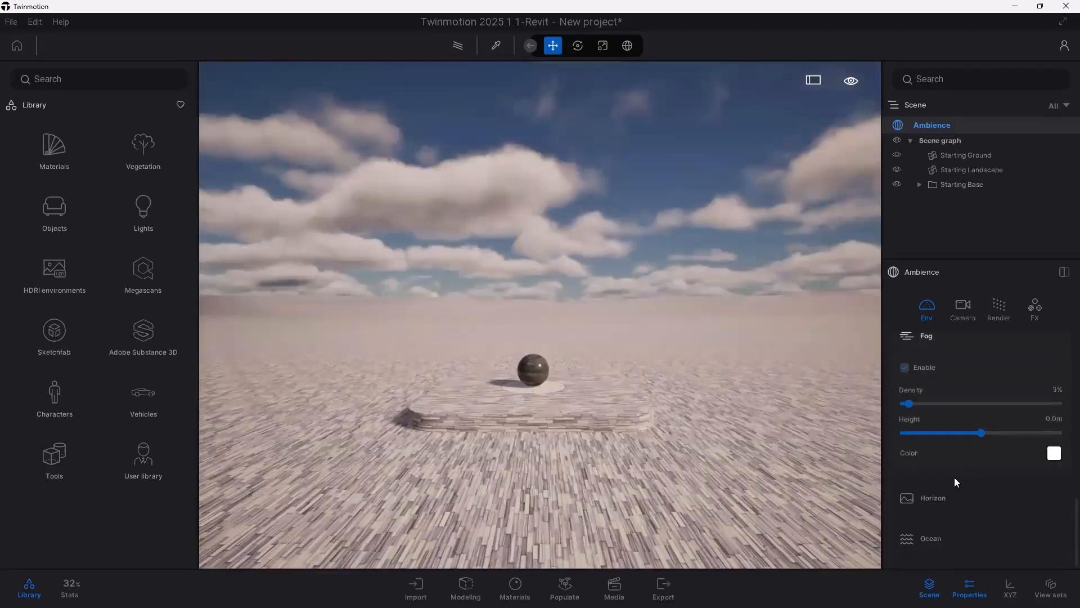
{"action": "left_click", "coordinate": [930, 537]}
{"action": "scroll", "coordinate": [945, 489], "scroll_direction": "down", "scroll_amount": 2}
{"action": "scroll", "coordinate": [953, 479], "scroll_direction": "down", "scroll_amount": 1}
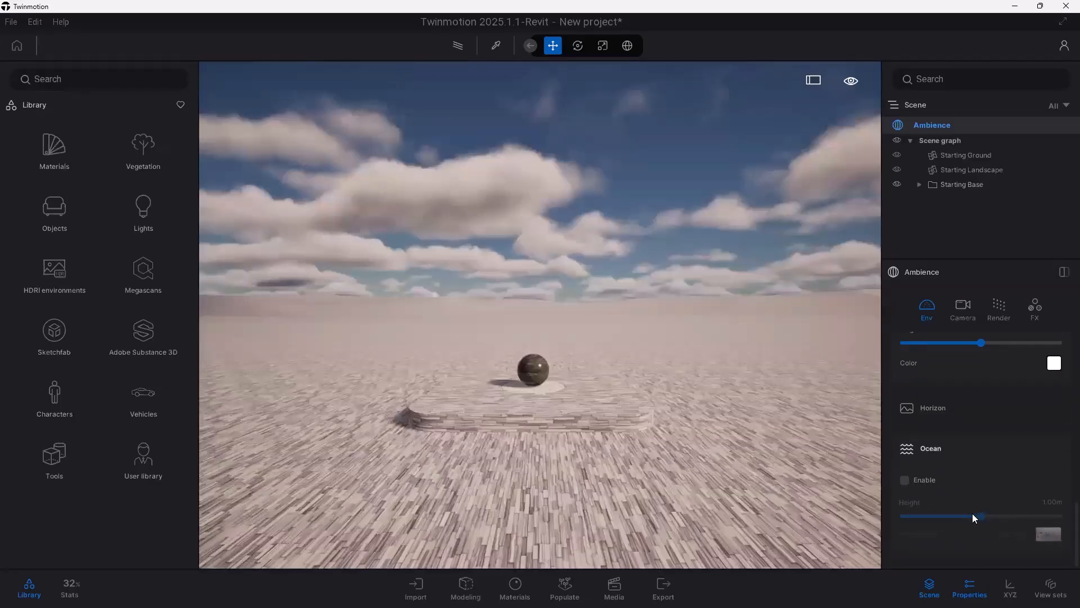
{"action": "left_click", "coordinate": [904, 480]}
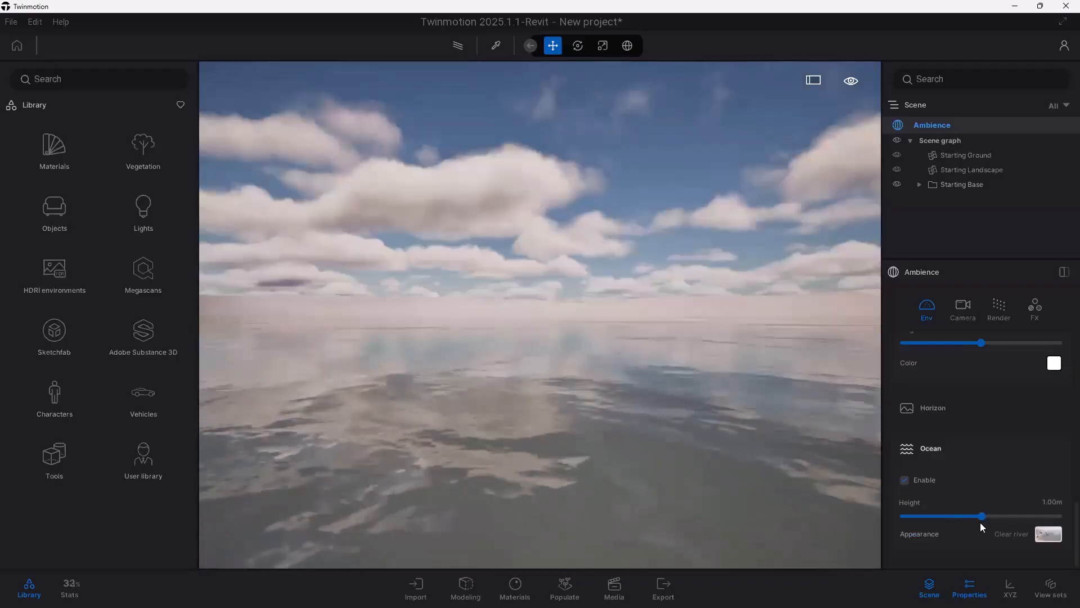
{"action": "left_click_drag", "start_coordinate": [980, 516], "coordinate": [981, 517]}
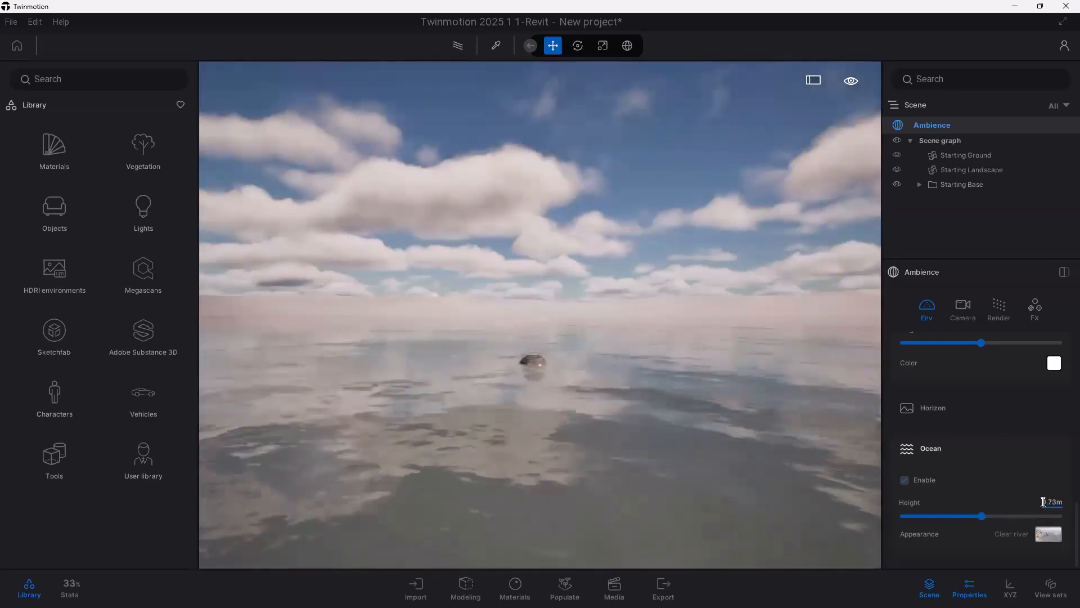
{"action": "left_click", "coordinate": [1042, 502]}
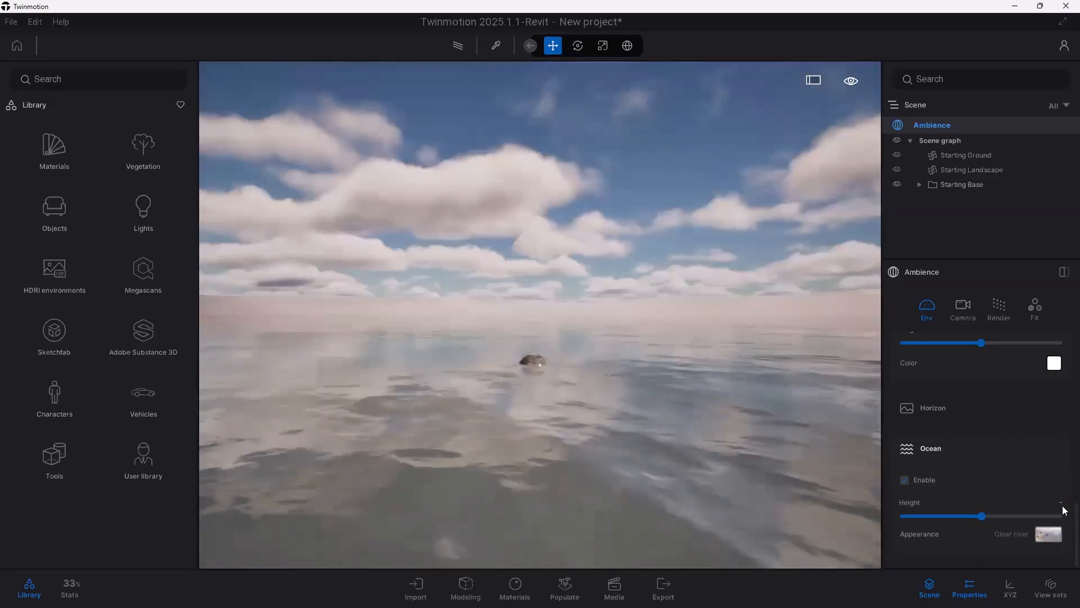
{"action": "type", "text": "-0.25"}
{"action": "key", "text": "Return"}
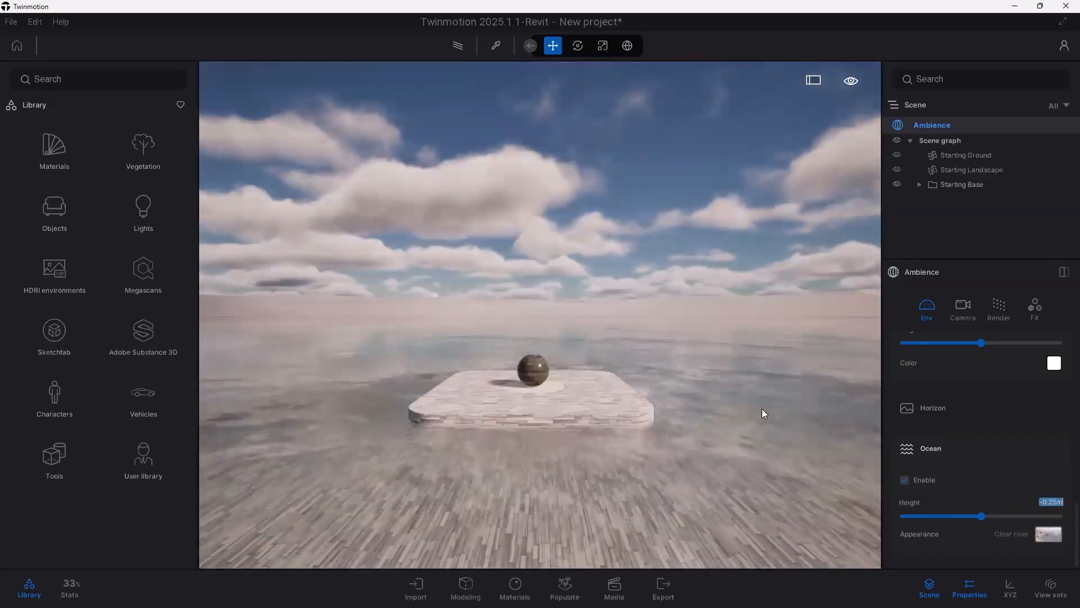
Step: Review the Horizon options and the other environment settings back up to the Sky section
{"action": "left_click", "coordinate": [927, 411]}
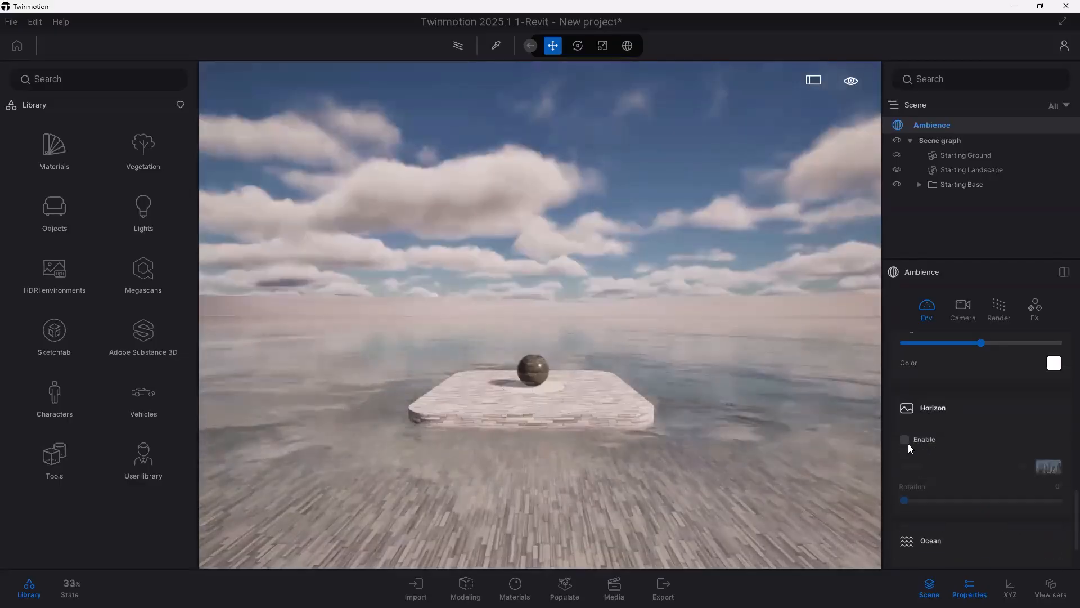
{"action": "key", "text": "ctrl"}
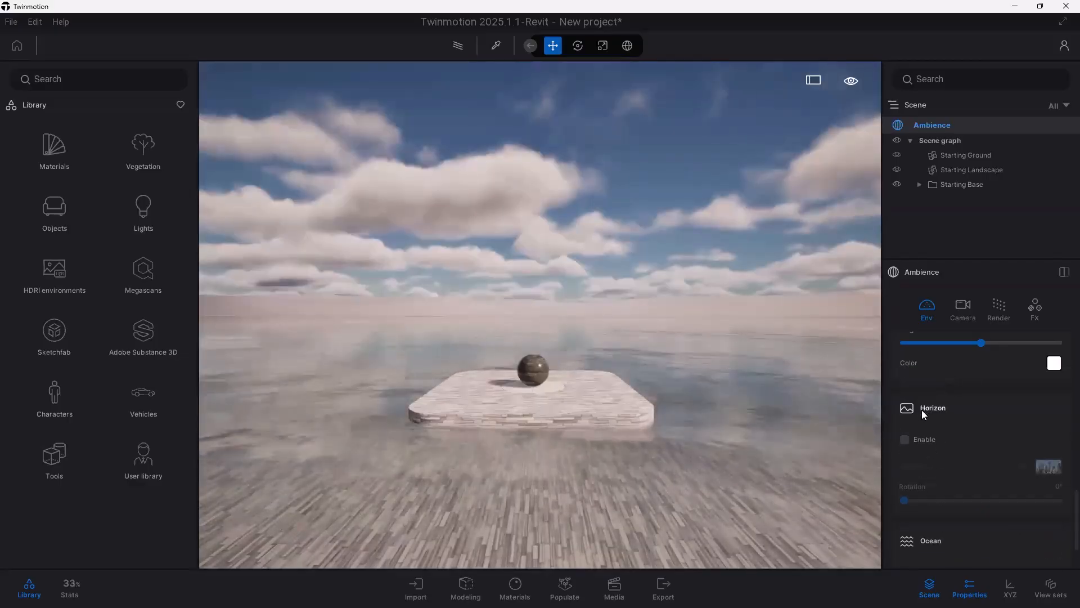
{"action": "key", "text": "ctrl"}
{"action": "key", "text": "ctrl"}
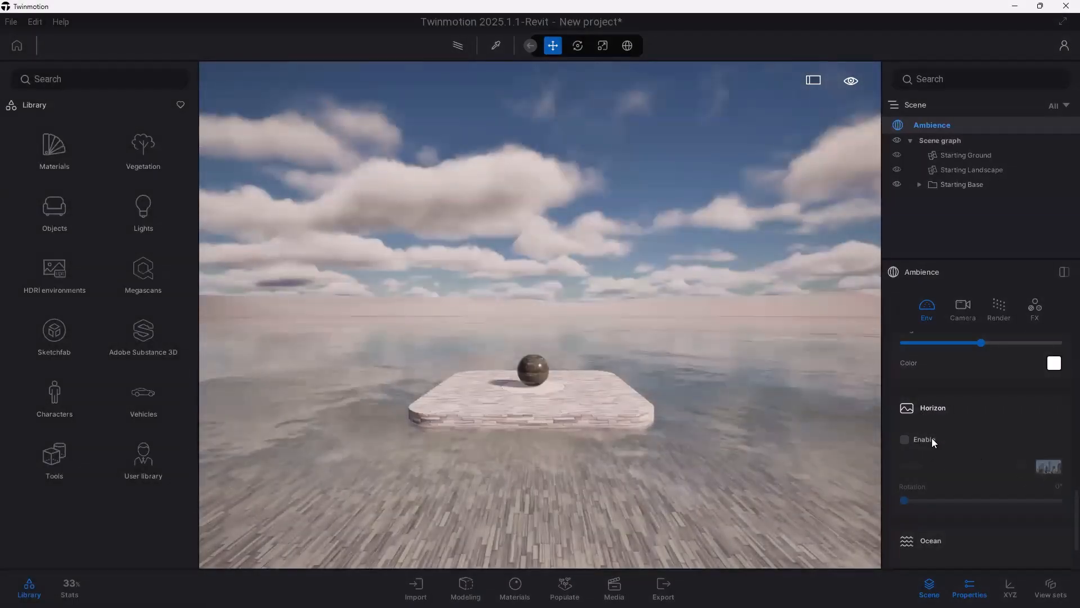
{"action": "scroll", "coordinate": [968, 394], "scroll_direction": "up", "scroll_amount": 10}
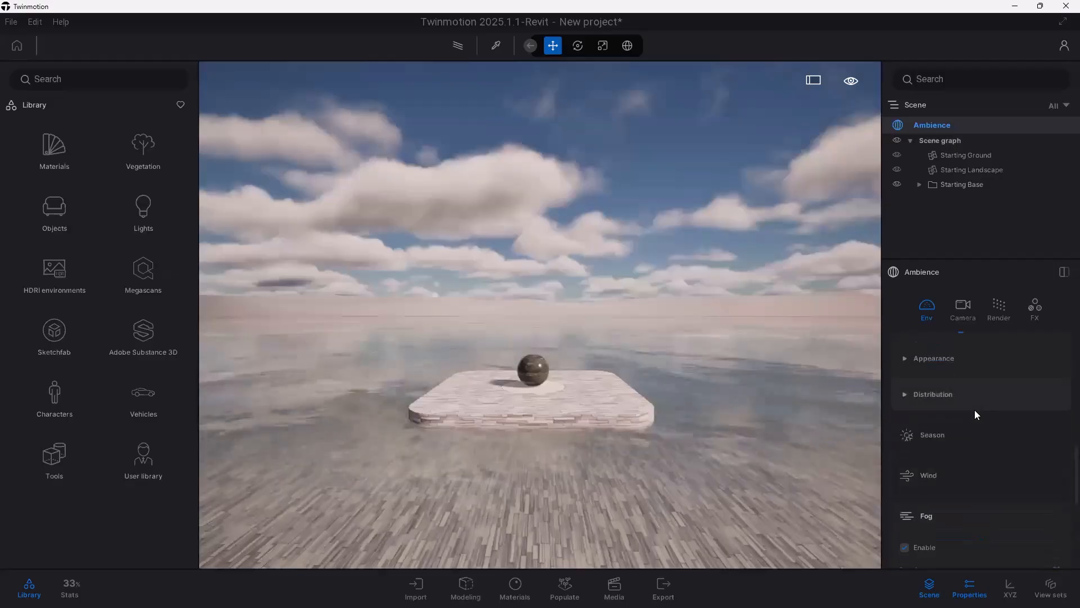
{"action": "scroll", "coordinate": [969, 418], "scroll_direction": "up", "scroll_amount": 10}
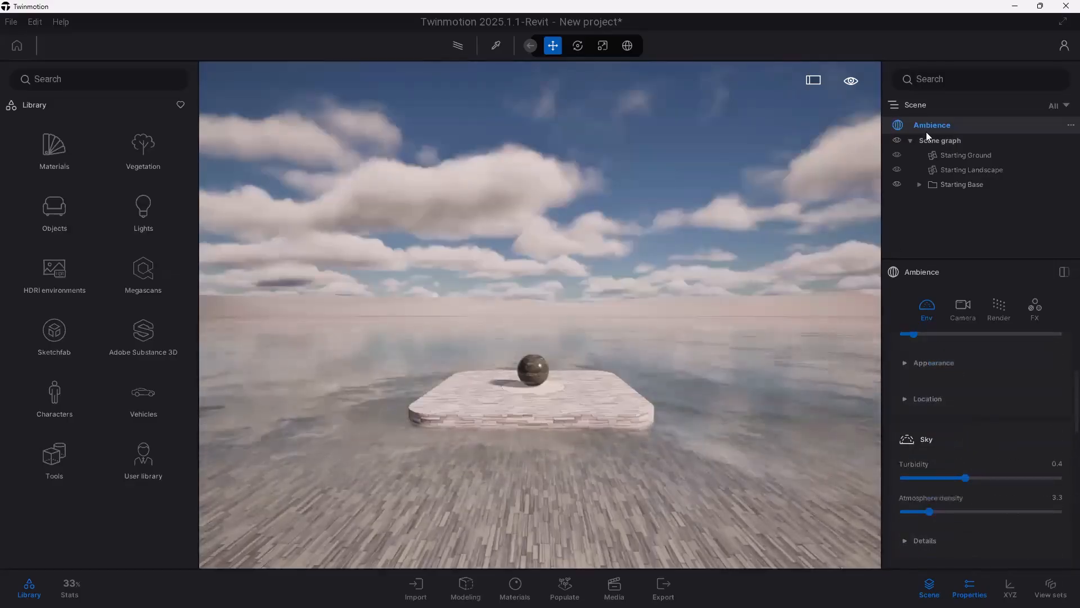
Step: Select the sphere on the pedestal, enlarge the scene graph area, and inspect the Pedestal, Cylinder, Graphics and Sphere1m items under Starting Base
{"action": "left_click", "coordinate": [537, 367]}
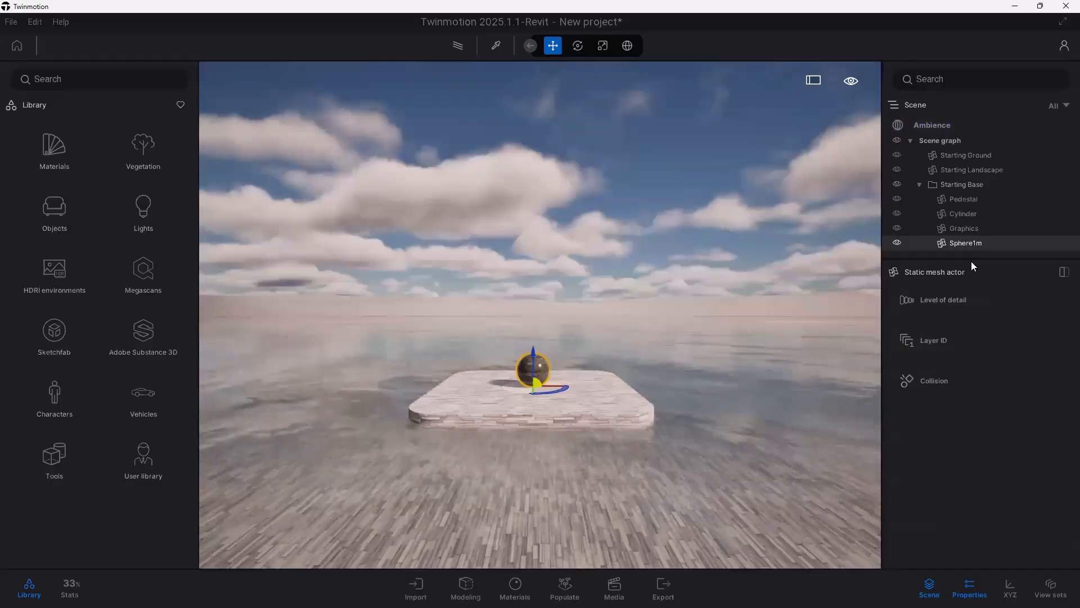
{"action": "left_click_drag", "start_coordinate": [972, 260], "coordinate": [968, 329]}
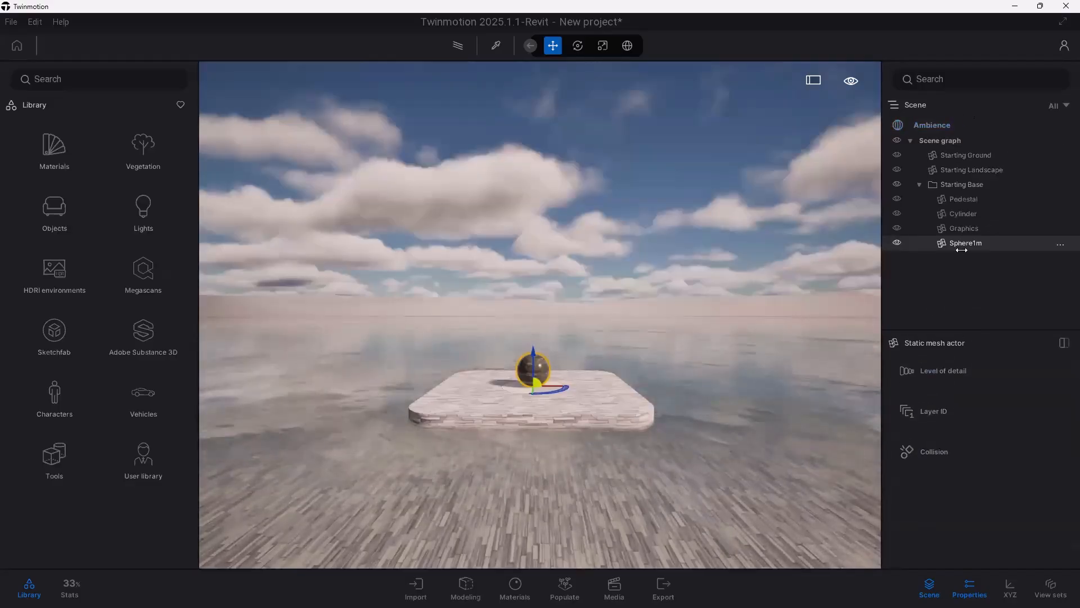
{"action": "left_click", "coordinate": [910, 140]}
{"action": "left_click", "coordinate": [911, 140]}
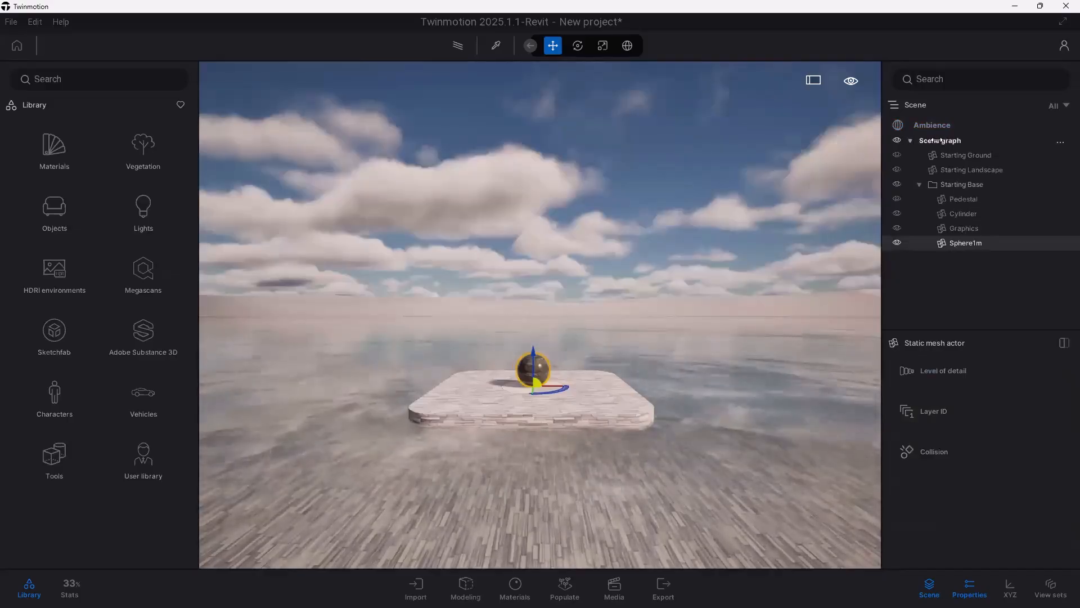
{"action": "left_click", "coordinate": [957, 200]}
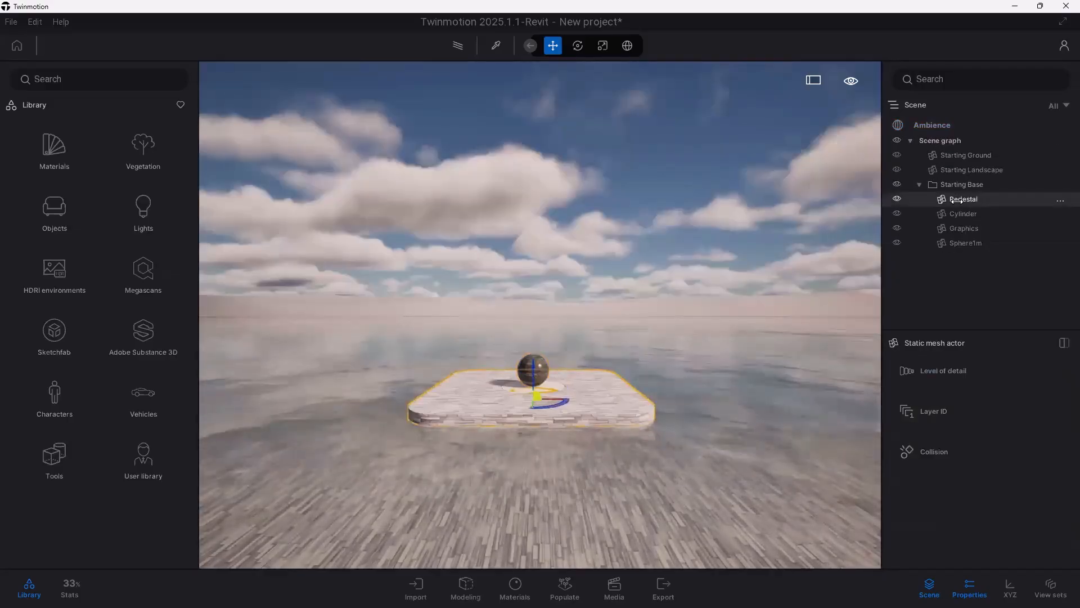
{"action": "left_click", "coordinate": [958, 214]}
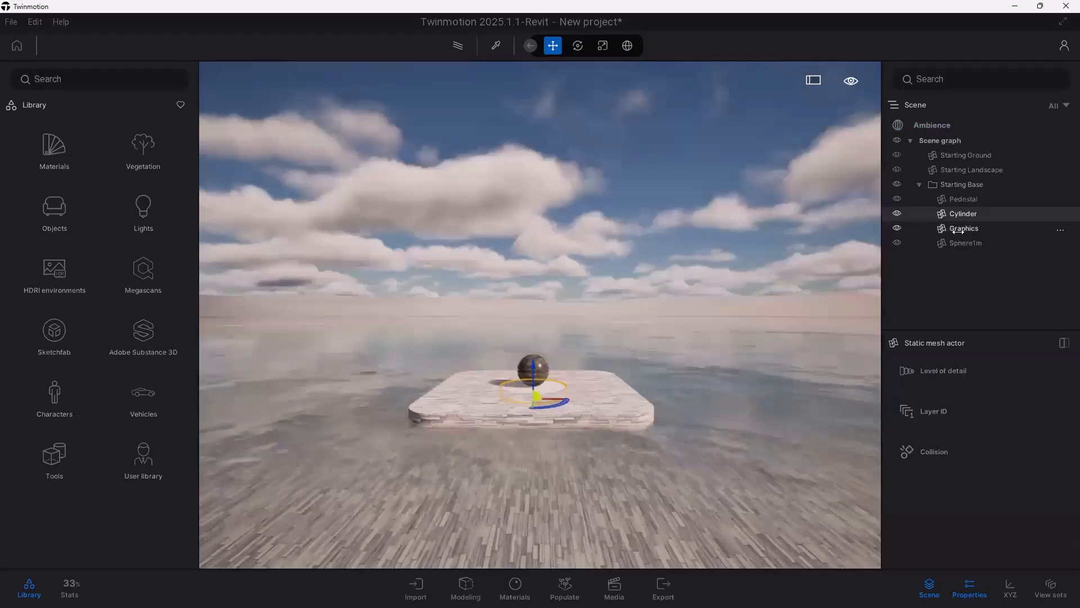
{"action": "left_click", "coordinate": [958, 228]}
{"action": "left_click", "coordinate": [939, 243]}
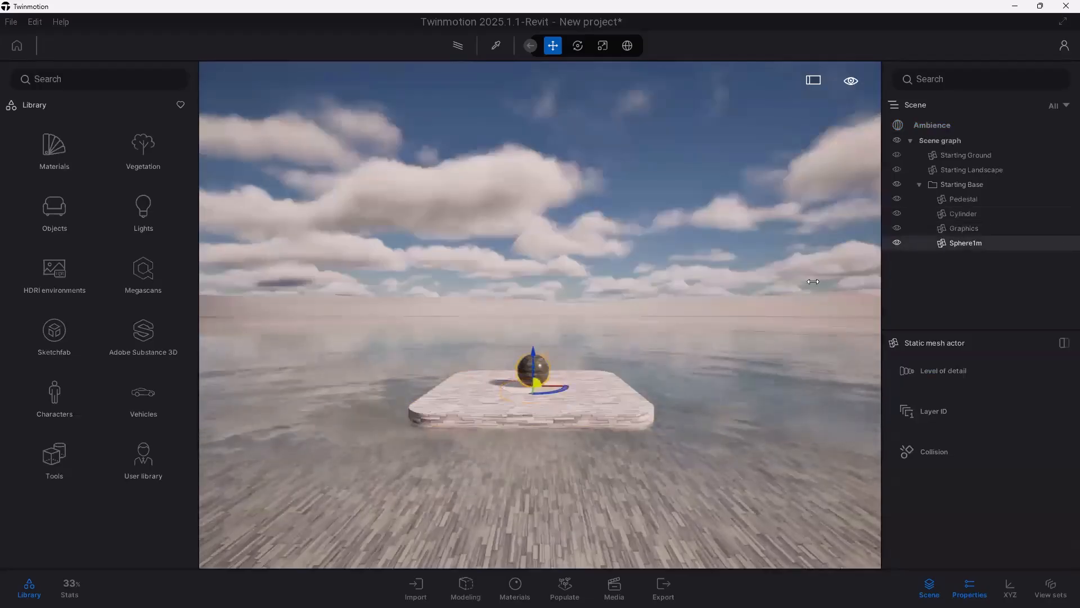
Step: Zoom the view to the selected Sphere1m object and check it closer up and farther away
{"action": "right_click", "coordinate": [954, 257]}
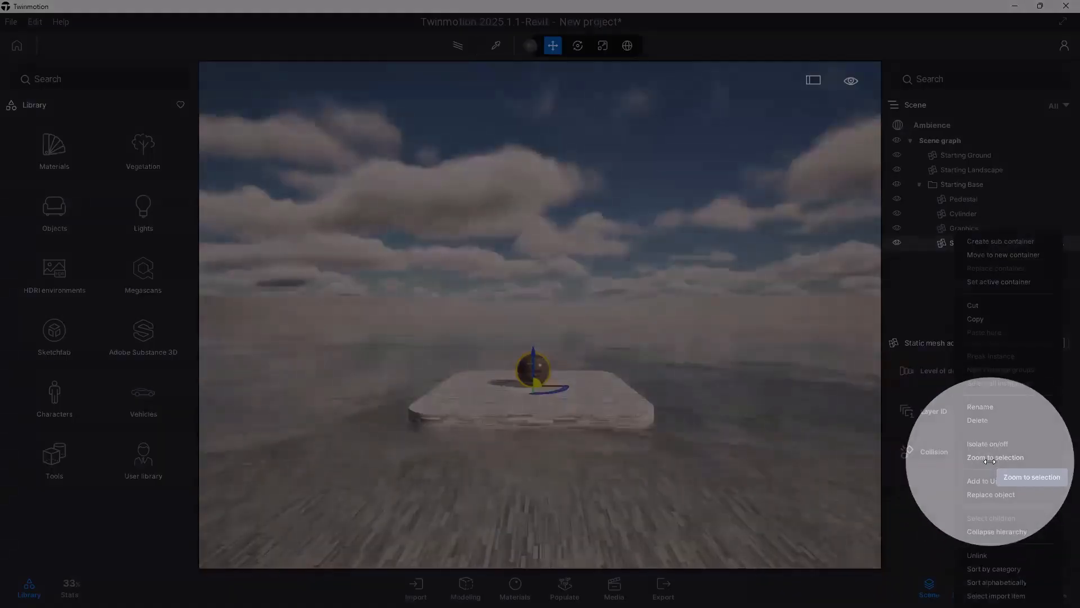
{"action": "left_click", "coordinate": [990, 457]}
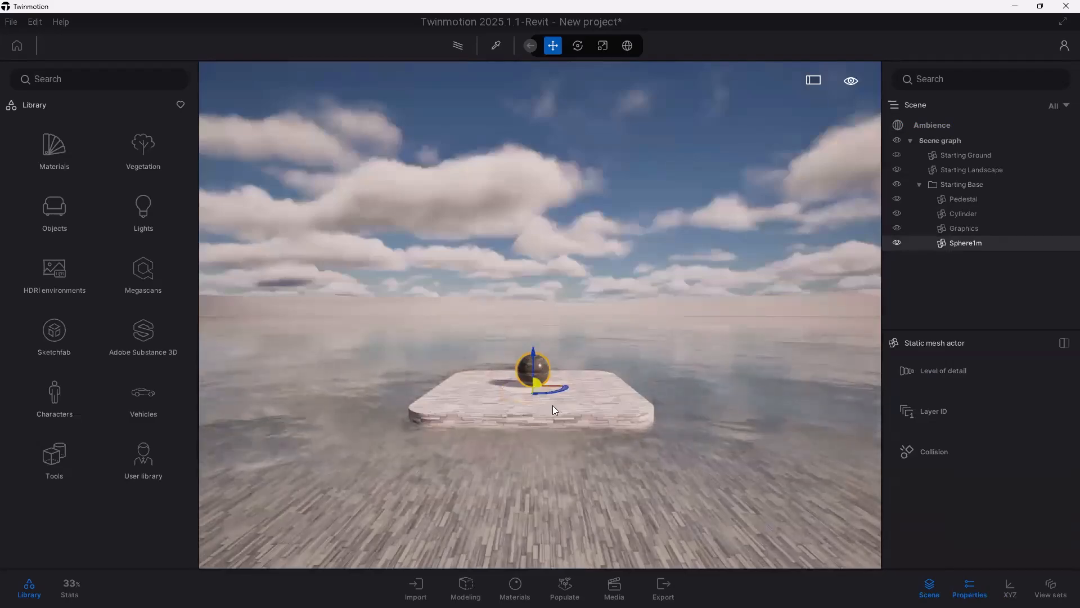
{"action": "scroll", "coordinate": [533, 391], "scroll_direction": "up", "scroll_amount": 5}
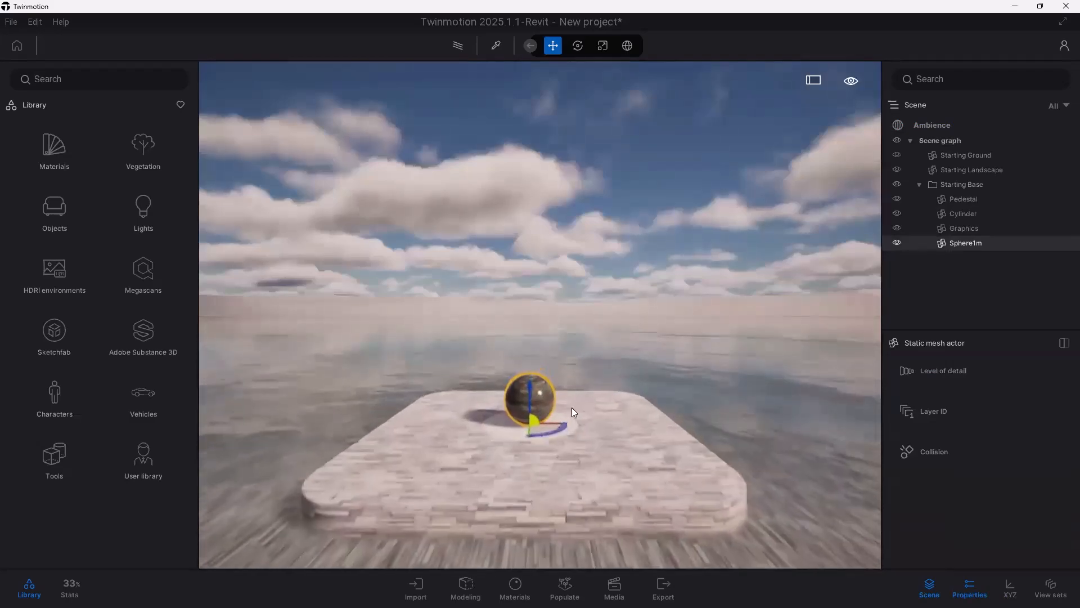
{"action": "scroll", "coordinate": [543, 430], "scroll_direction": "down", "scroll_amount": 5}
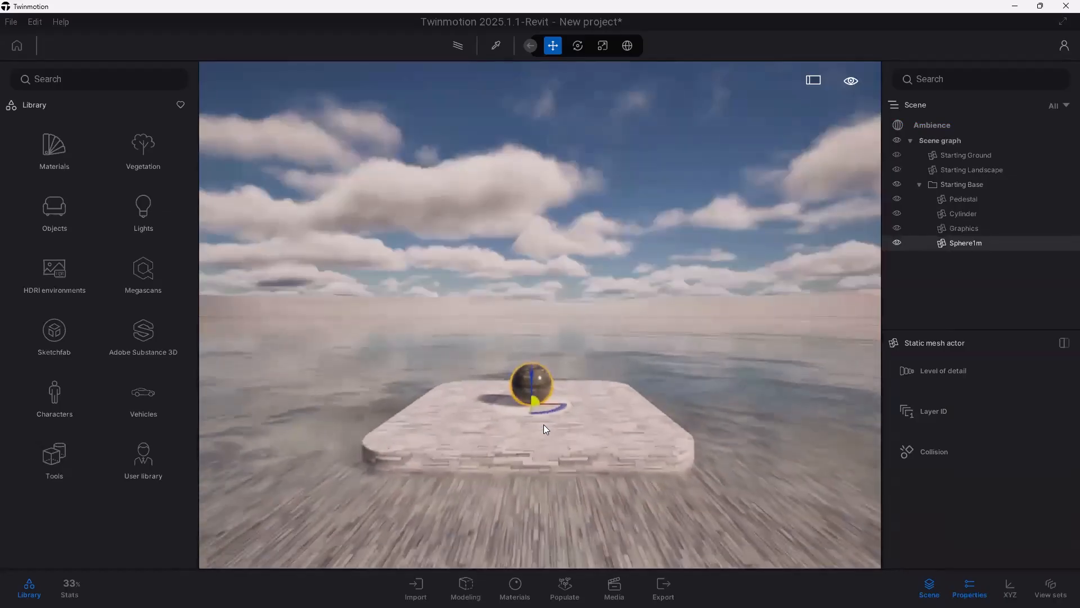
{"action": "scroll", "coordinate": [543, 424], "scroll_direction": "up", "scroll_amount": 3}
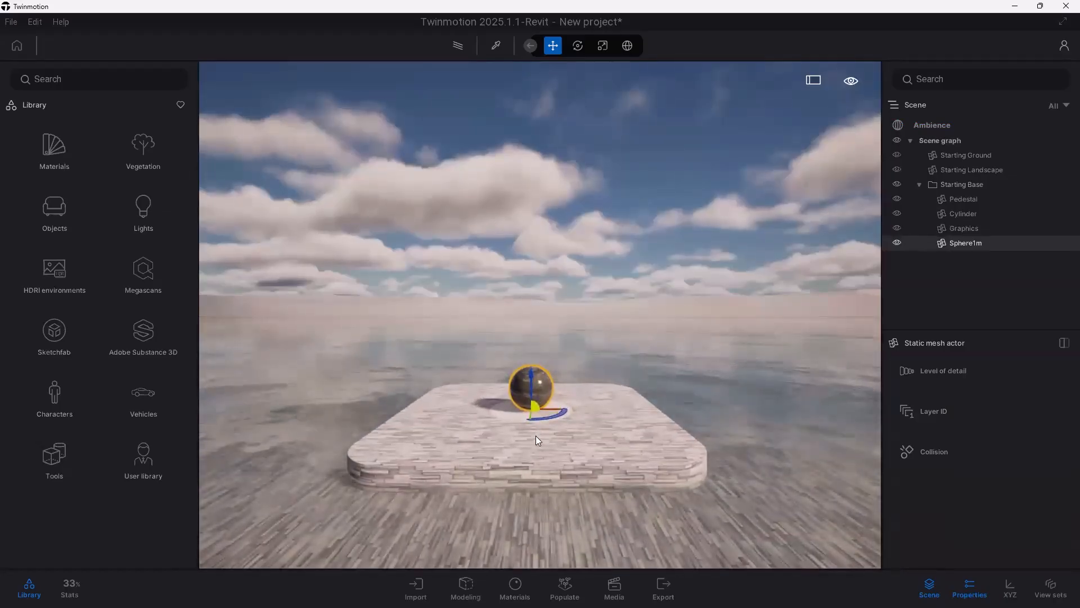
{"action": "scroll", "coordinate": [536, 439], "scroll_direction": "up", "scroll_amount": 2}
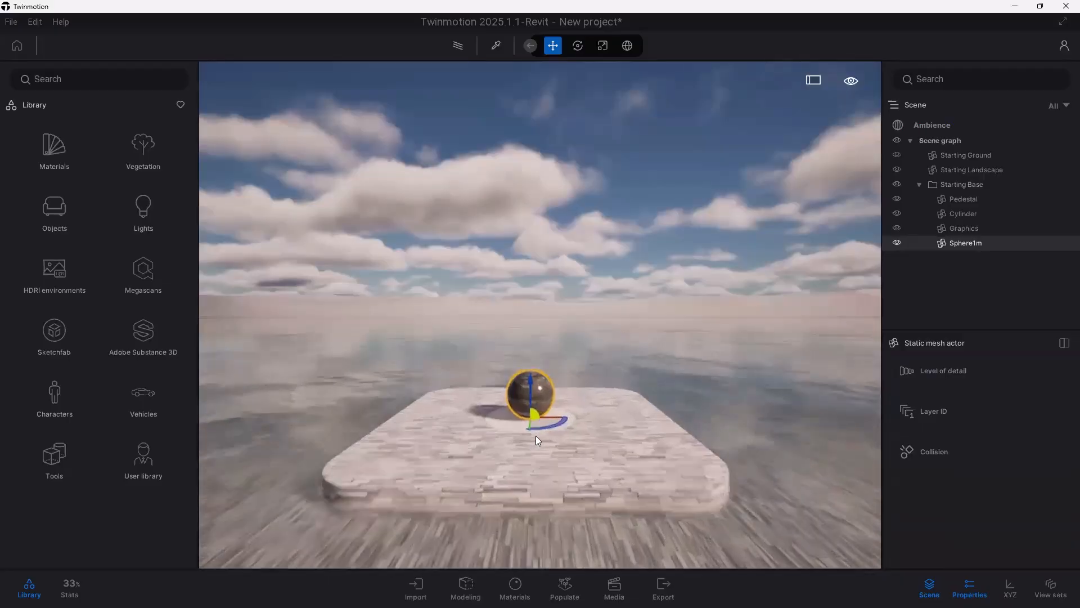
{"action": "scroll", "coordinate": [537, 439], "scroll_direction": "down", "scroll_amount": 3}
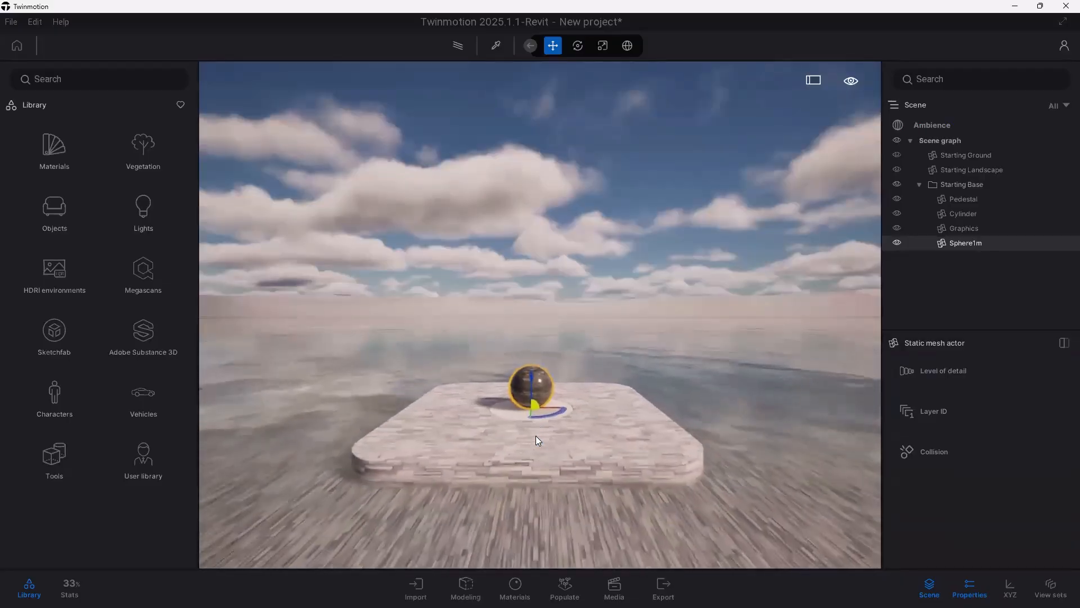
Step: Fly the camera sideways, up and down, forward and back around the pedestal, and look around to view the sphere from different positions
{"action": "key", "text": "d"}
{"action": "key", "text": "a"}
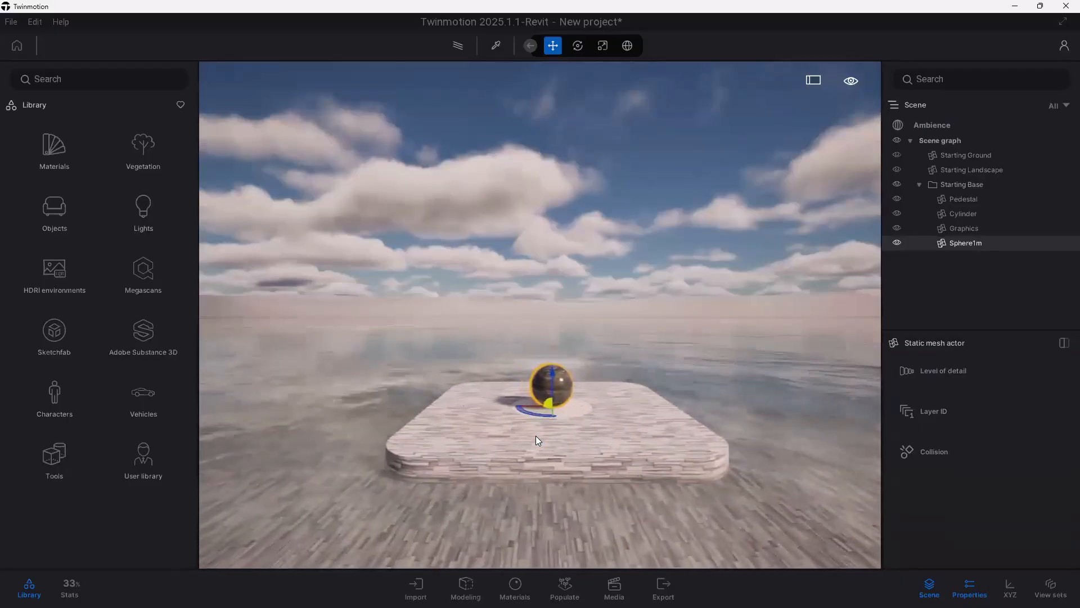
{"action": "key", "text": "e"}
{"action": "key", "text": "q"}
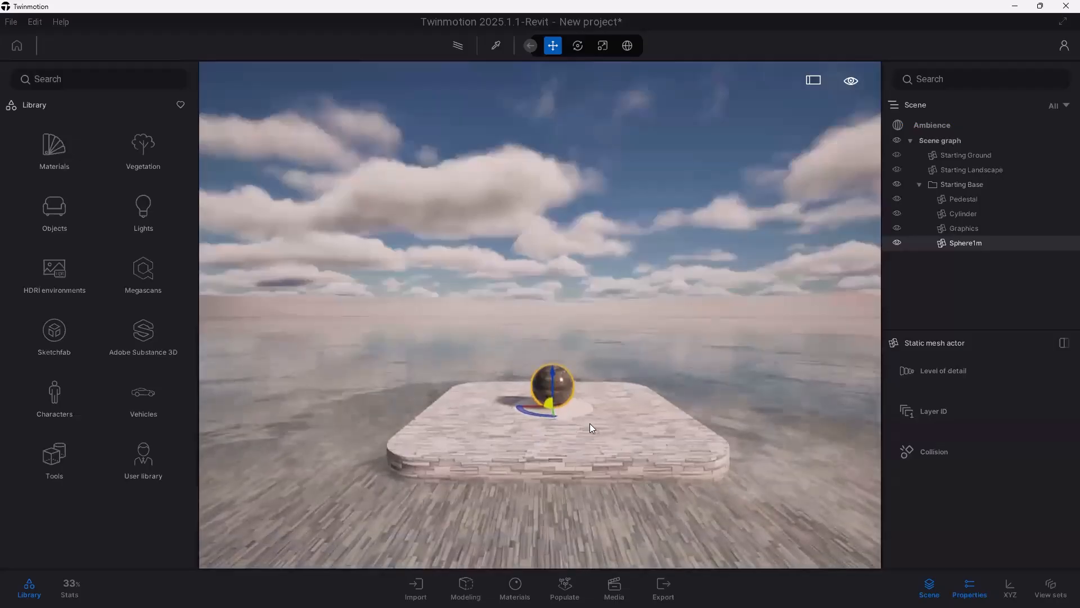
{"action": "scroll", "coordinate": [604, 436], "scroll_direction": "up", "scroll_amount": 3}
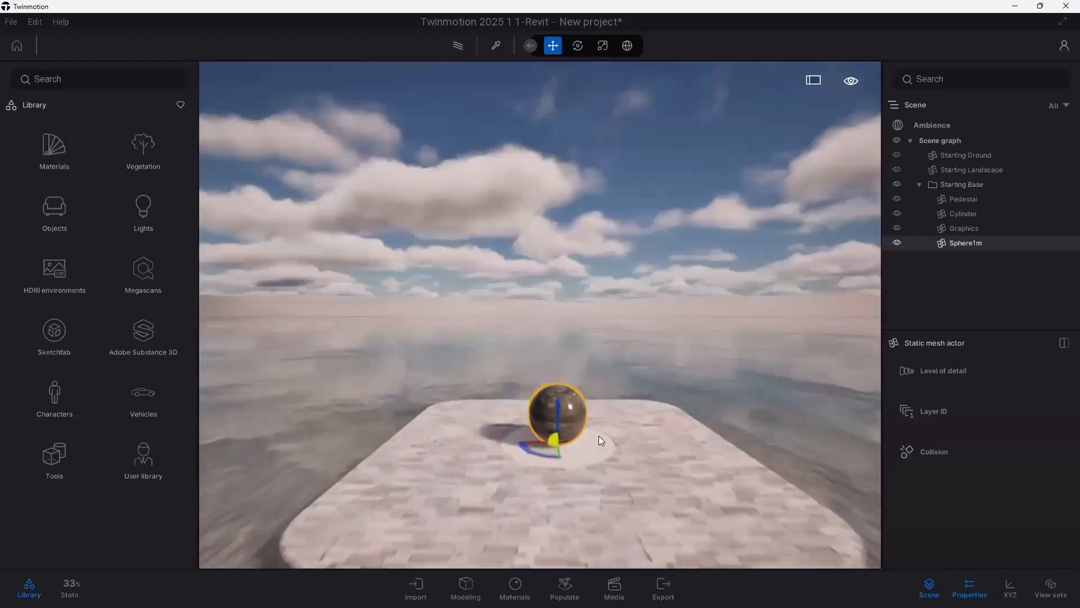
{"action": "scroll", "coordinate": [598, 435], "scroll_direction": "down", "scroll_amount": 3}
{"action": "key", "text": "w"}
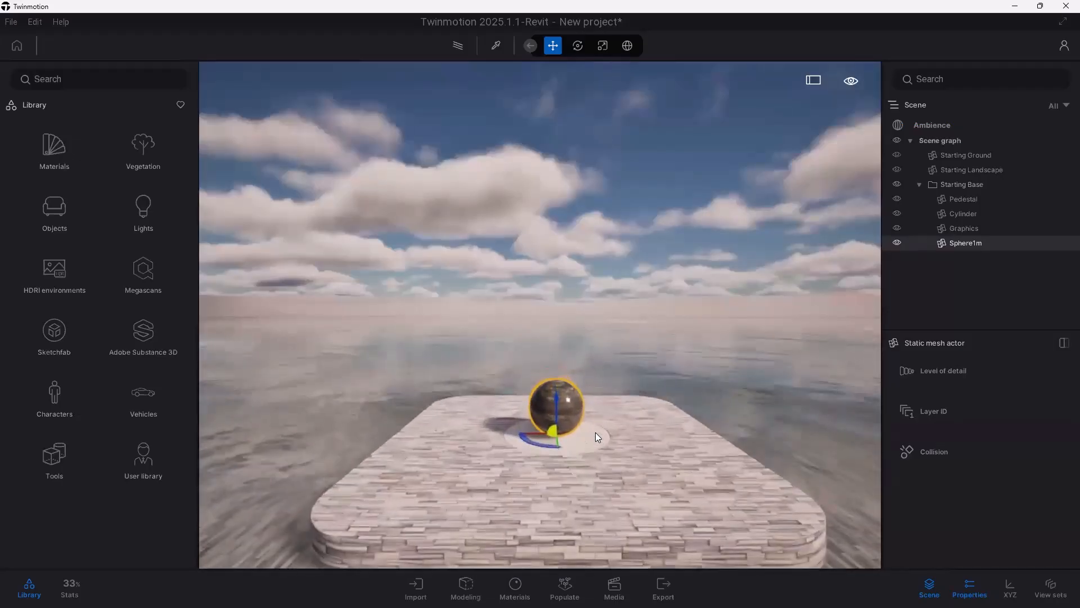
{"action": "key", "text": "d"}
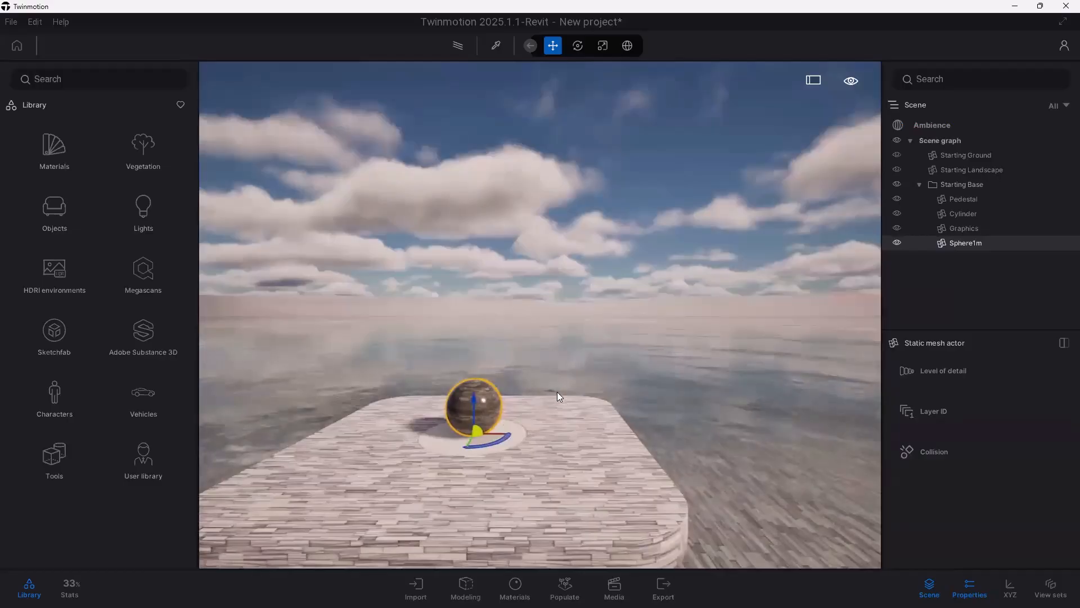
{"action": "key", "text": "s"}
{"action": "key", "text": "d"}
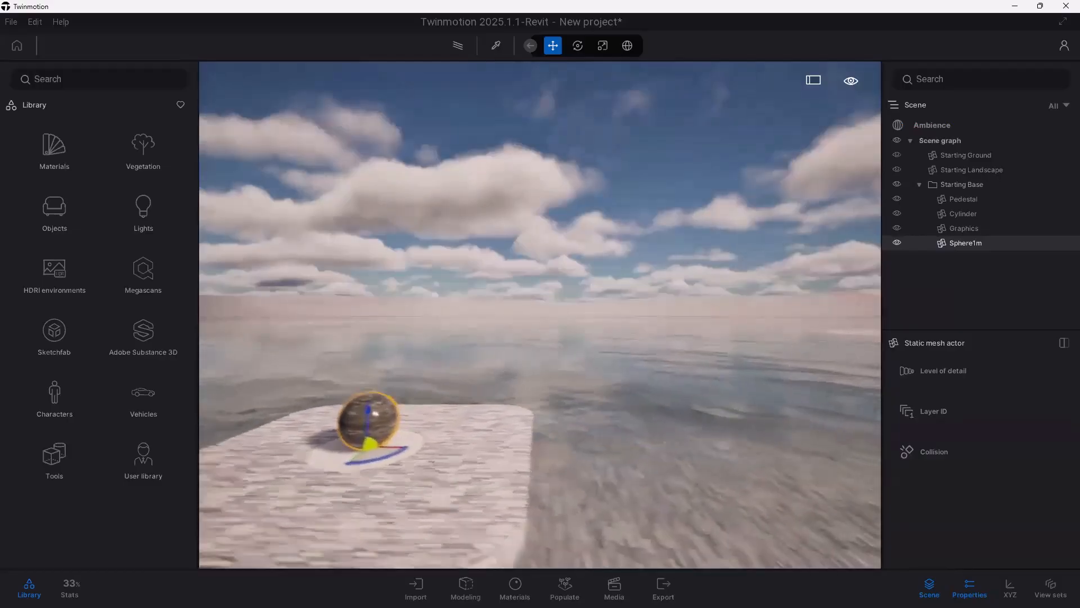
{"action": "key", "text": "a"}
{"action": "key", "text": "w"}
{"action": "right_click_drag", "start_coordinate": [591, 378], "coordinate": [590, 433]}
{"action": "left_click_drag", "start_coordinate": [590, 433], "coordinate": [537, 434]}
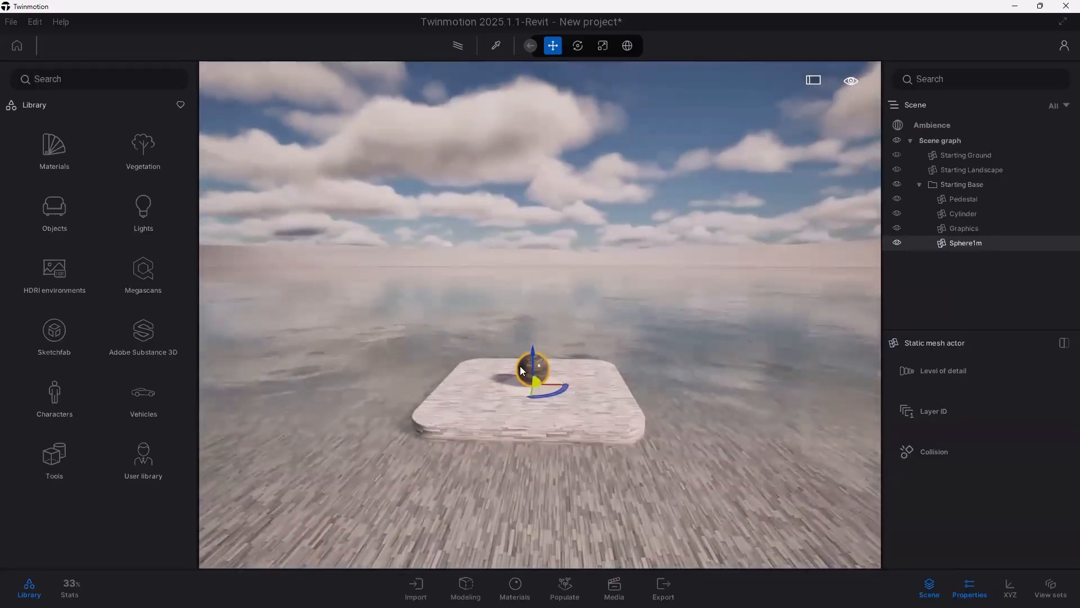
Step: Move the selected sphere straight up so that it floats above the pedestal
{"action": "scroll", "coordinate": [540, 383], "scroll_direction": "up", "scroll_amount": 5}
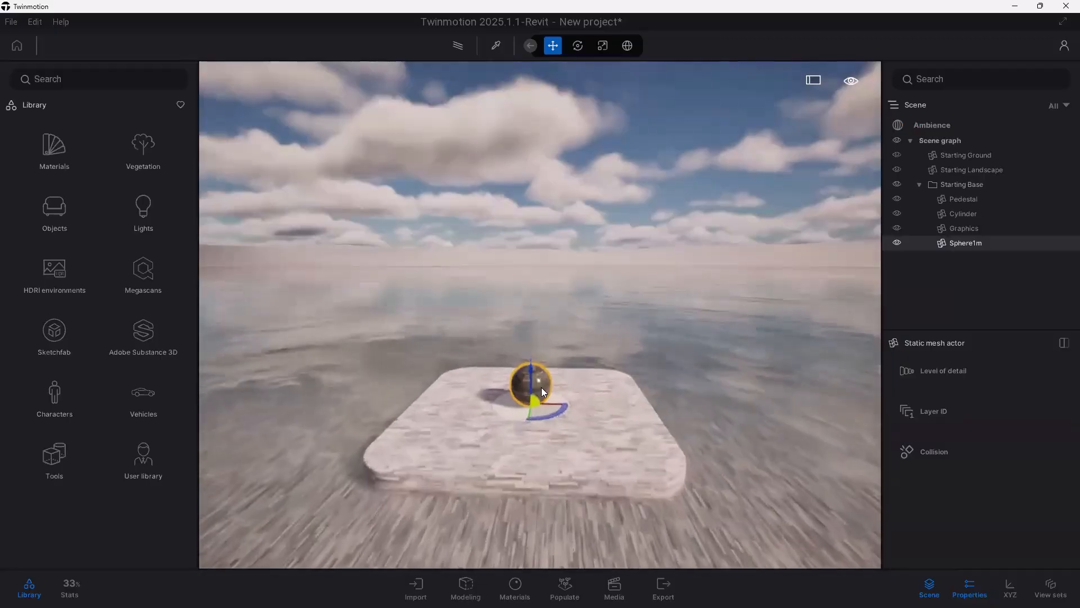
{"action": "left_click_drag", "start_coordinate": [551, 426], "coordinate": [452, 416]}
{"action": "left_click_drag", "start_coordinate": [526, 422], "coordinate": [535, 420]}
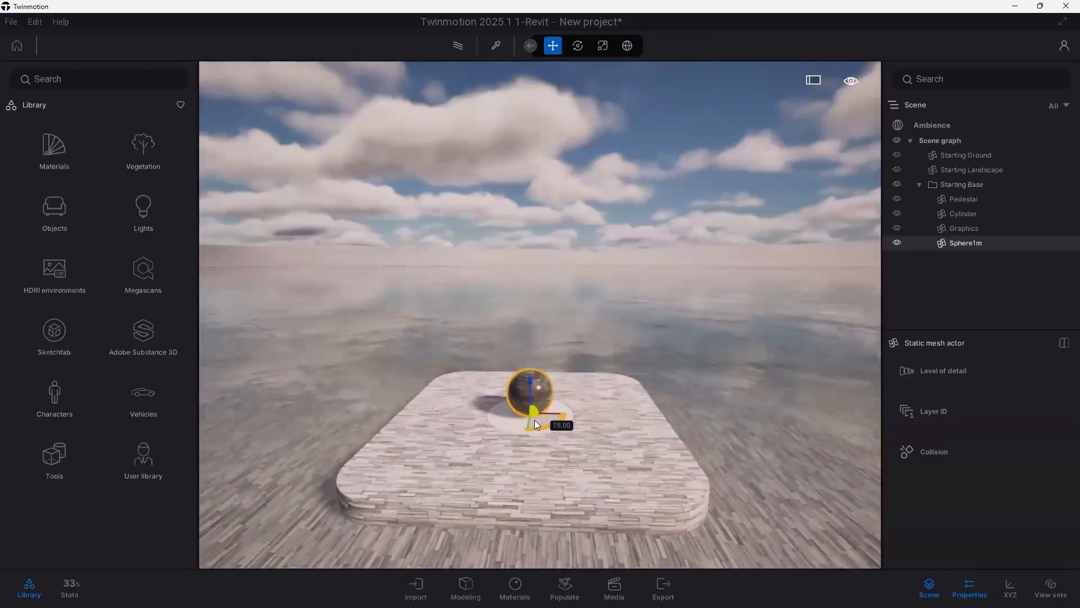
{"action": "left_click_drag", "start_coordinate": [530, 381], "coordinate": [532, 321]}
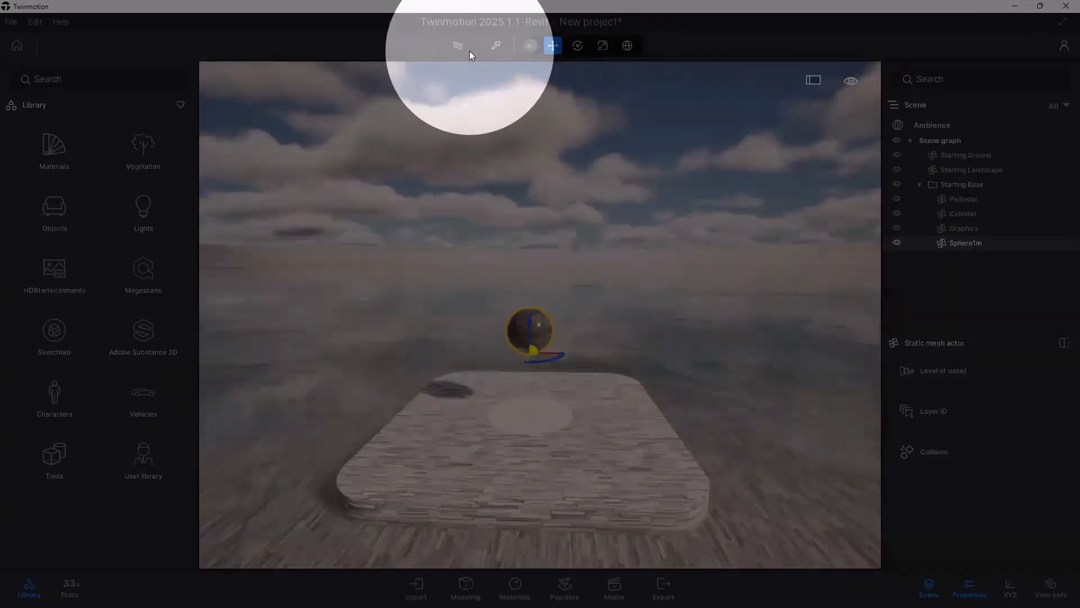
Step: Rotate the floating sphere about two of its axes and scale it up unevenly into a larger, stretched ellipsoid
{"action": "left_click", "coordinate": [578, 47]}
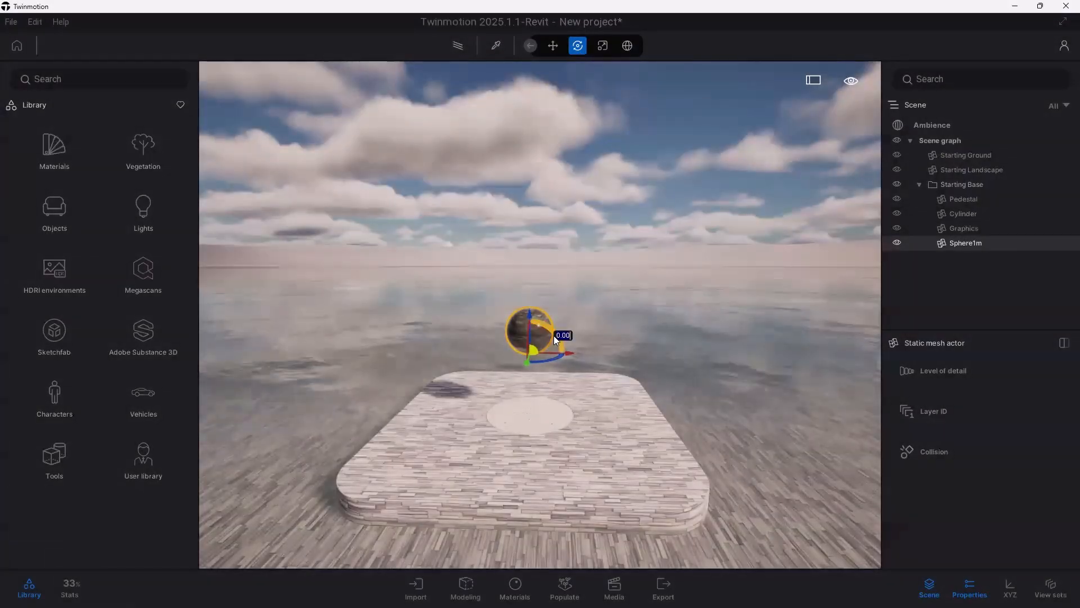
{"action": "mouse_move", "coordinate": [554, 336]}
{"action": "left_mouse_down"}
{"action": "mouse_move", "coordinate": [569, 347]}
{"action": "mouse_move", "coordinate": [539, 325]}
{"action": "left_mouse_up"}
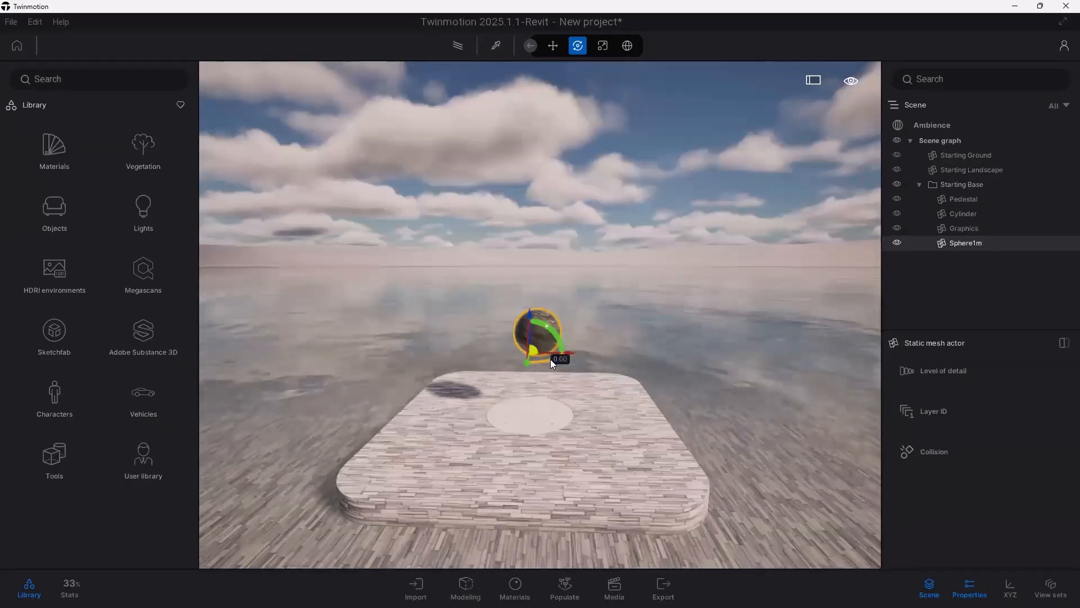
{"action": "left_click_drag", "start_coordinate": [551, 360], "coordinate": [433, 357]}
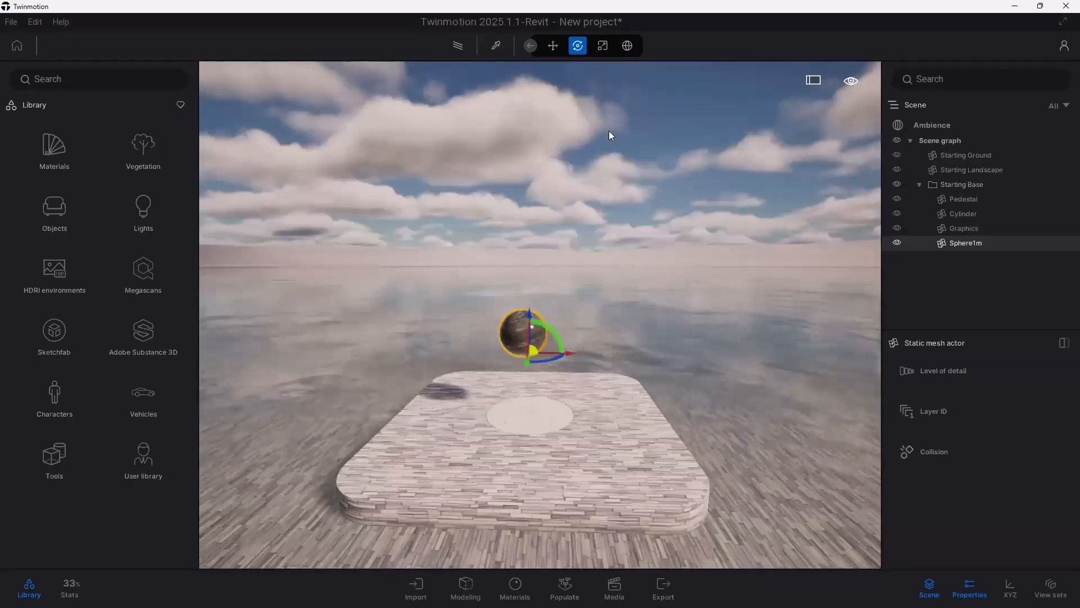
{"action": "left_click", "coordinate": [603, 46]}
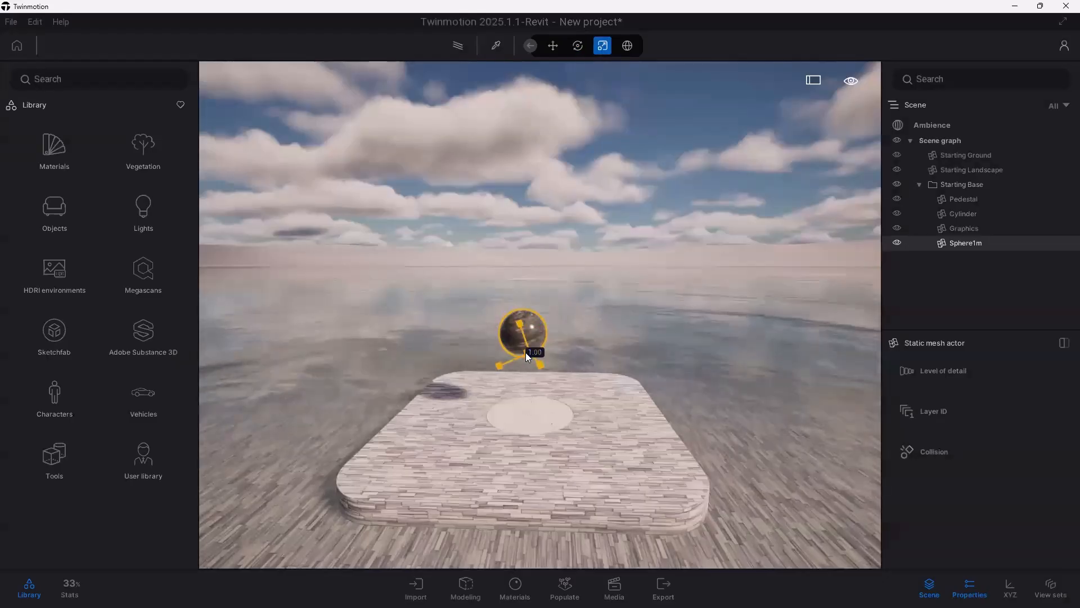
{"action": "left_click_drag", "start_coordinate": [526, 353], "coordinate": [626, 441]}
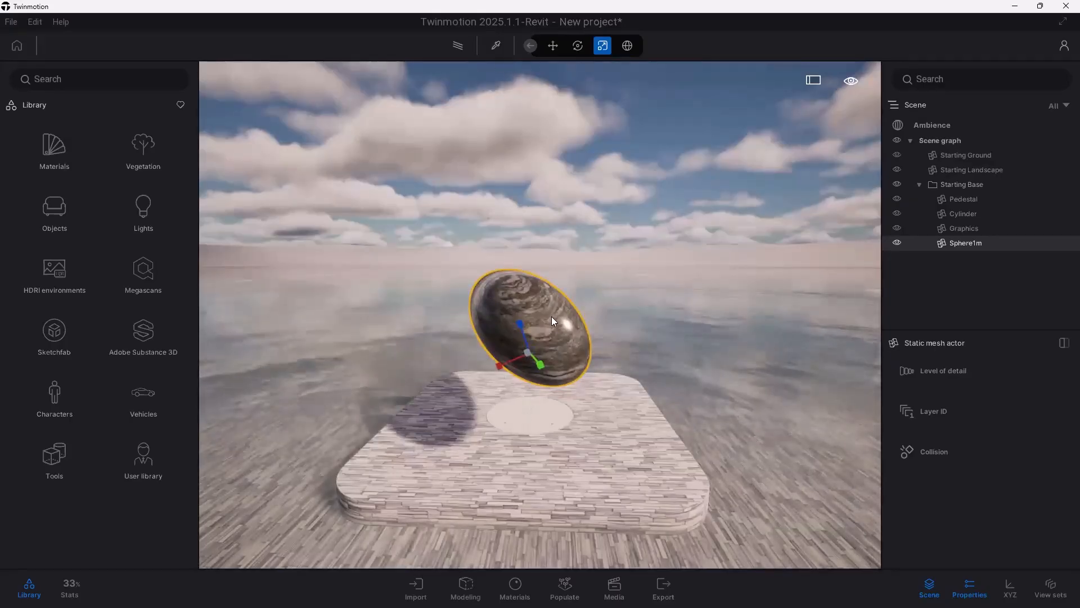
Step: Sample the stretched sphere's material with the material picker and review its Color, UV, Roughness, Clear coat and Metallic settings
{"action": "left_click", "coordinate": [494, 48]}
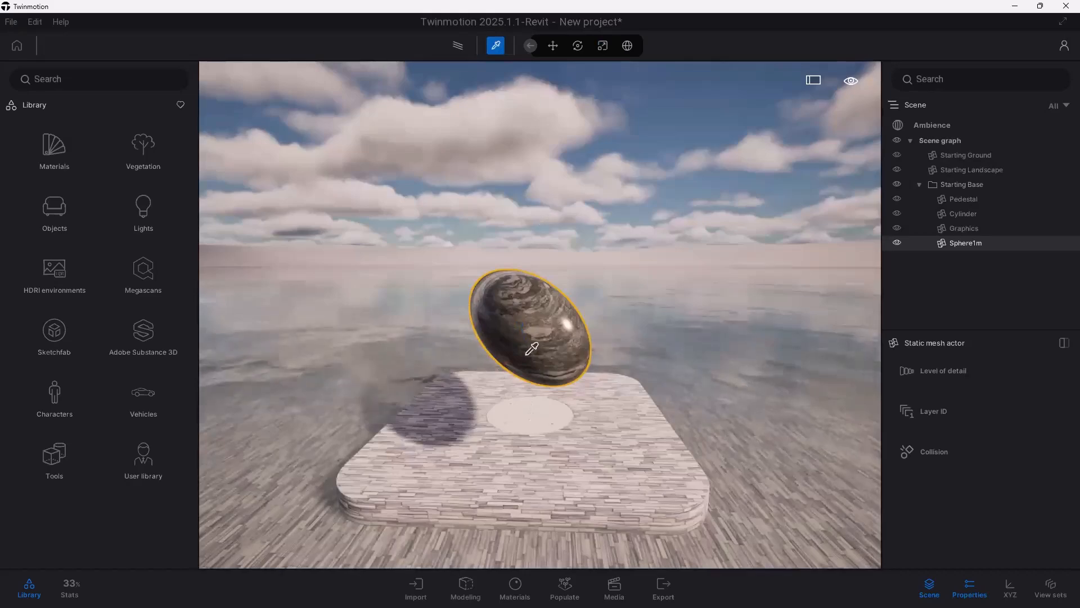
{"action": "left_click", "coordinate": [563, 317]}
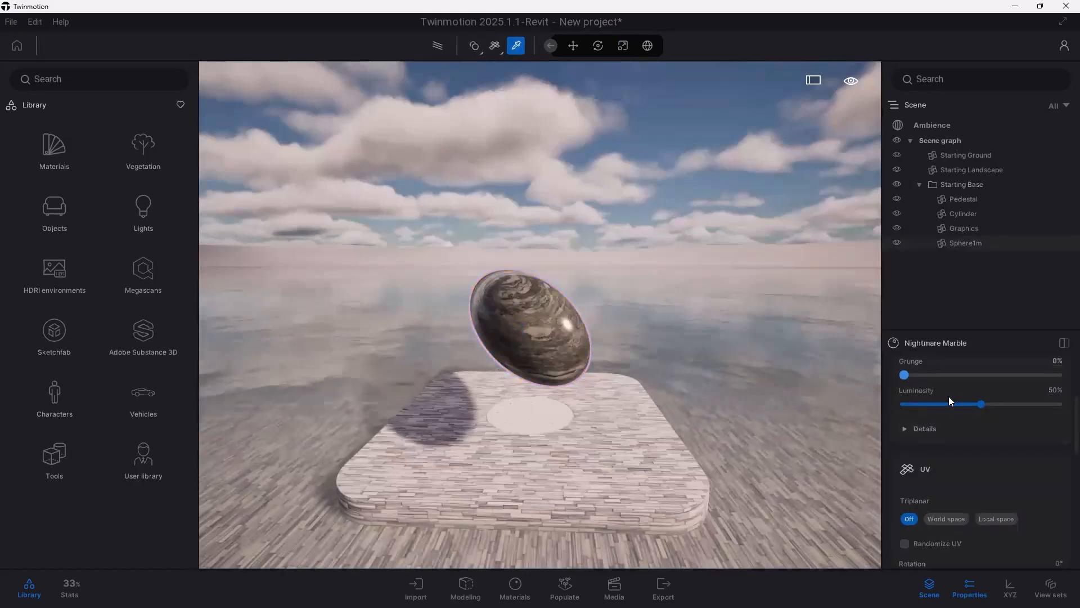
{"action": "scroll", "coordinate": [944, 461], "scroll_direction": "down", "scroll_amount": 6}
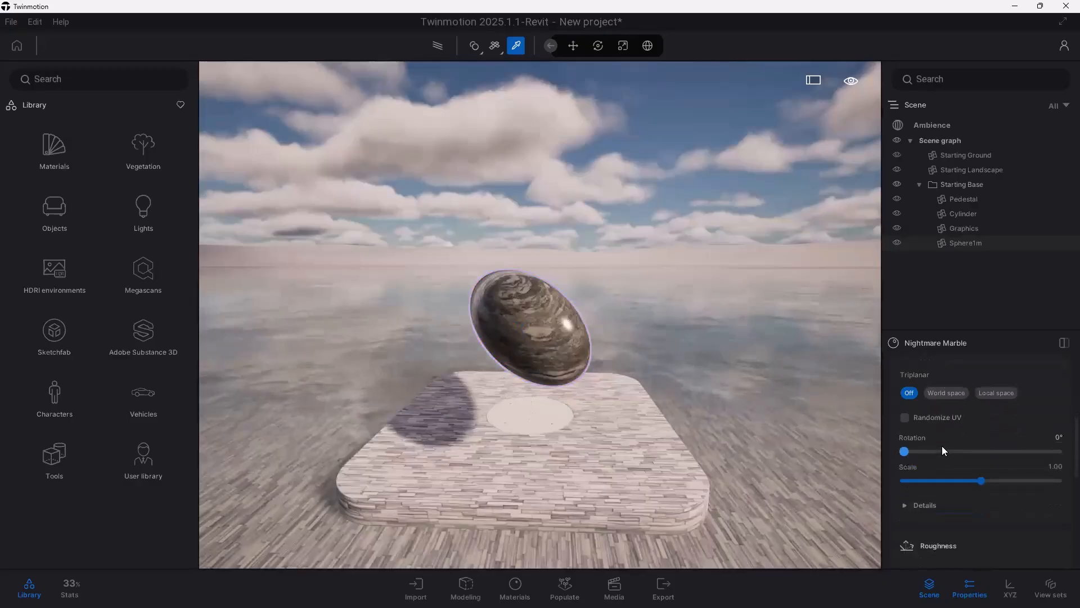
{"action": "scroll", "coordinate": [936, 454], "scroll_direction": "down", "scroll_amount": 6}
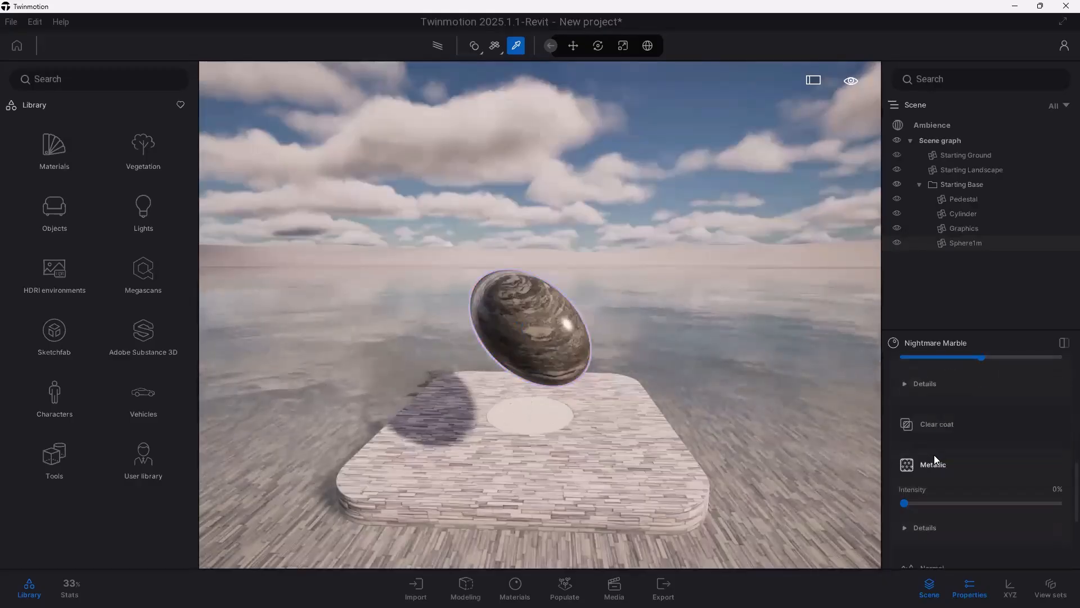
{"action": "scroll", "coordinate": [933, 457], "scroll_direction": "up", "scroll_amount": 10}
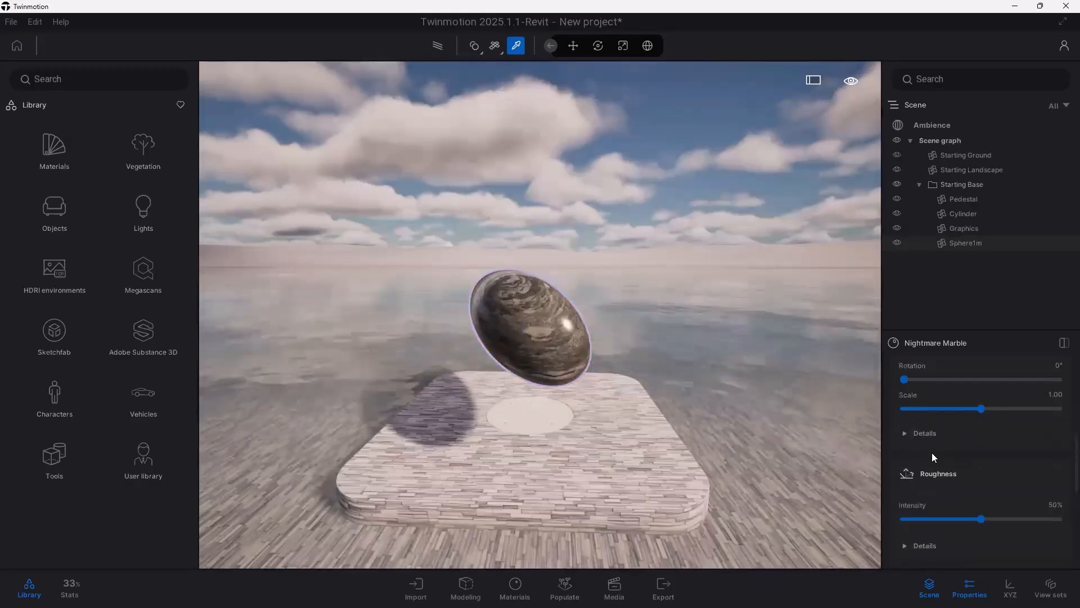
{"action": "scroll", "coordinate": [929, 459], "scroll_direction": "up", "scroll_amount": 2}
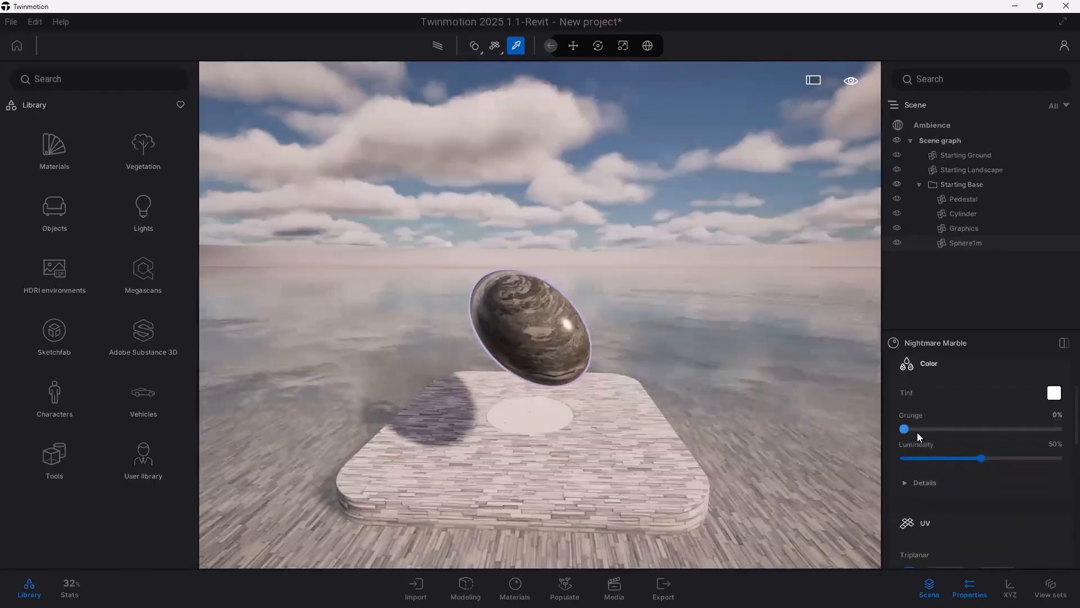
{"action": "mouse_move", "coordinate": [489, 368]}
{"action": "middle_mouse_down"}
{"action": "mouse_move", "coordinate": [527, 372]}
{"action": "mouse_move", "coordinate": [493, 361]}
{"action": "middle_mouse_up"}
{"action": "key", "text": "Escape"}
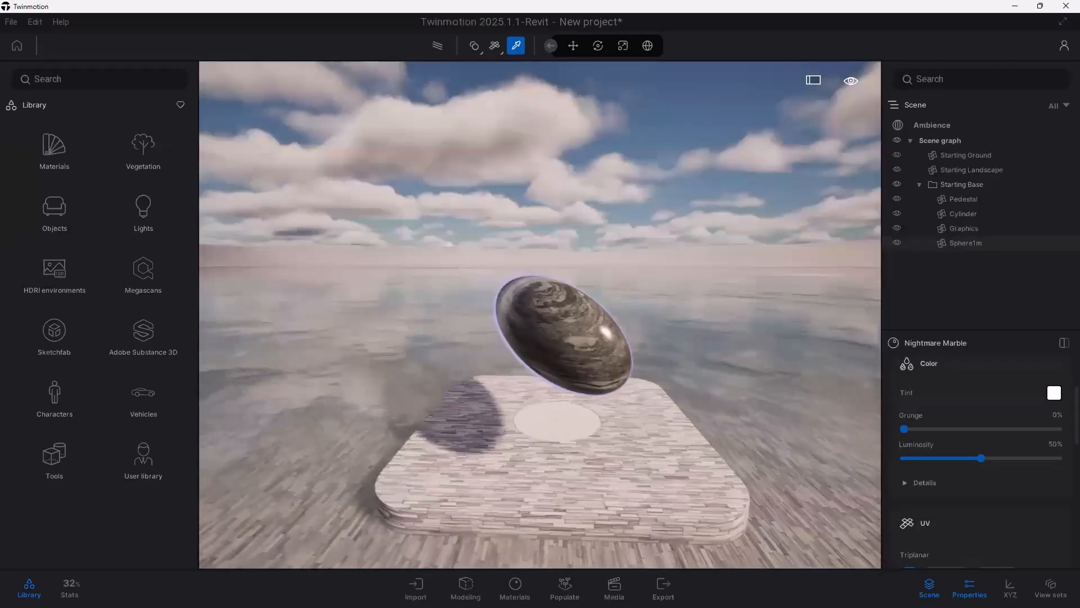
Step: Look into the library's Materials category, and place a Boulder bollard from the City objects on the pedestal
{"action": "scroll", "coordinate": [492, 362], "scroll_direction": "down", "scroll_amount": 5}
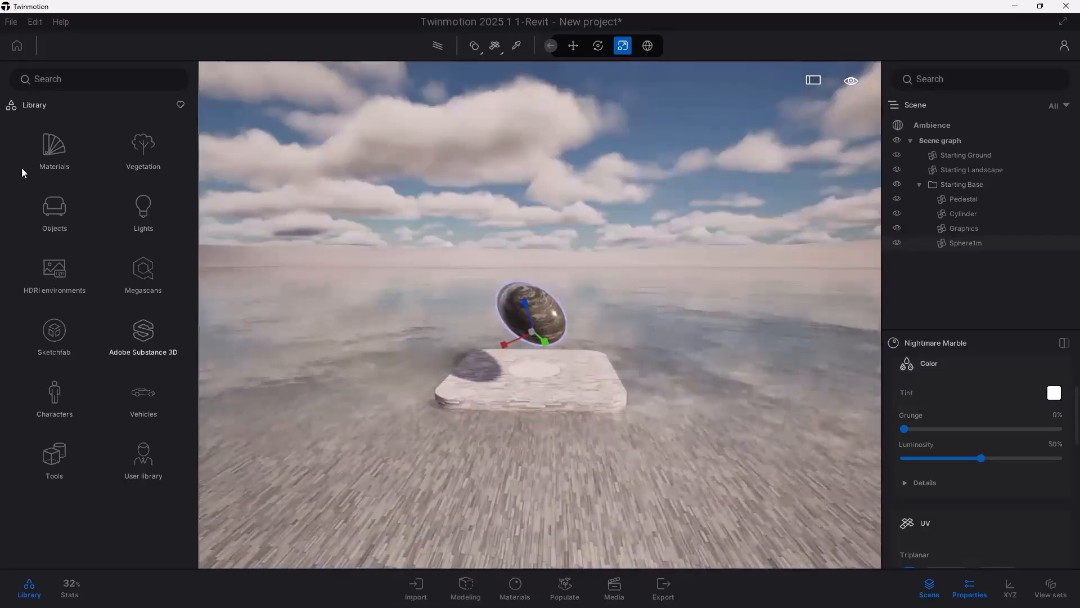
{"action": "left_click", "coordinate": [54, 149]}
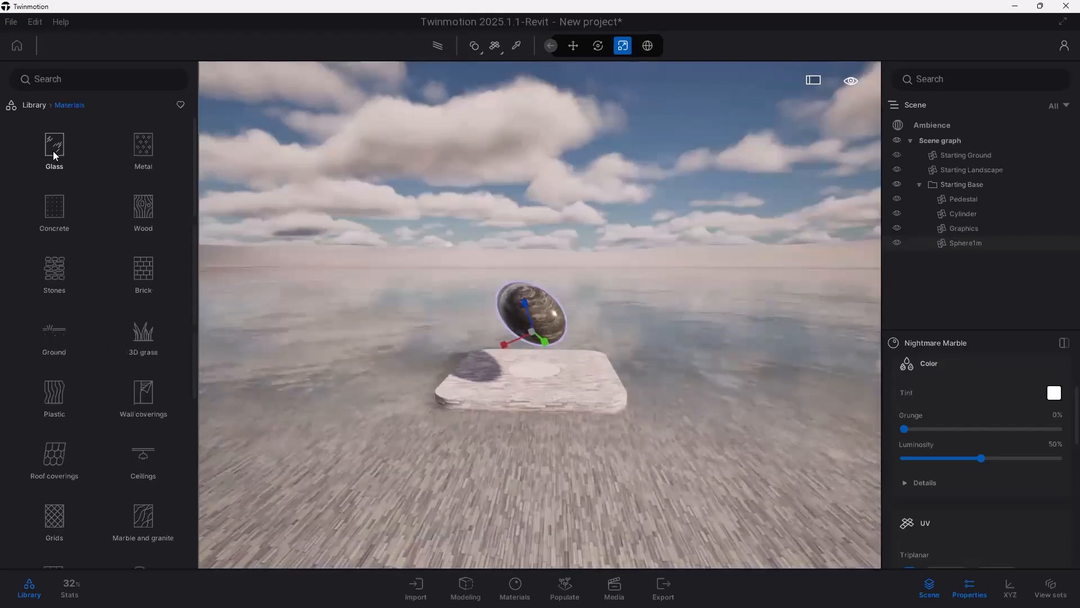
{"action": "left_click", "coordinate": [31, 103]}
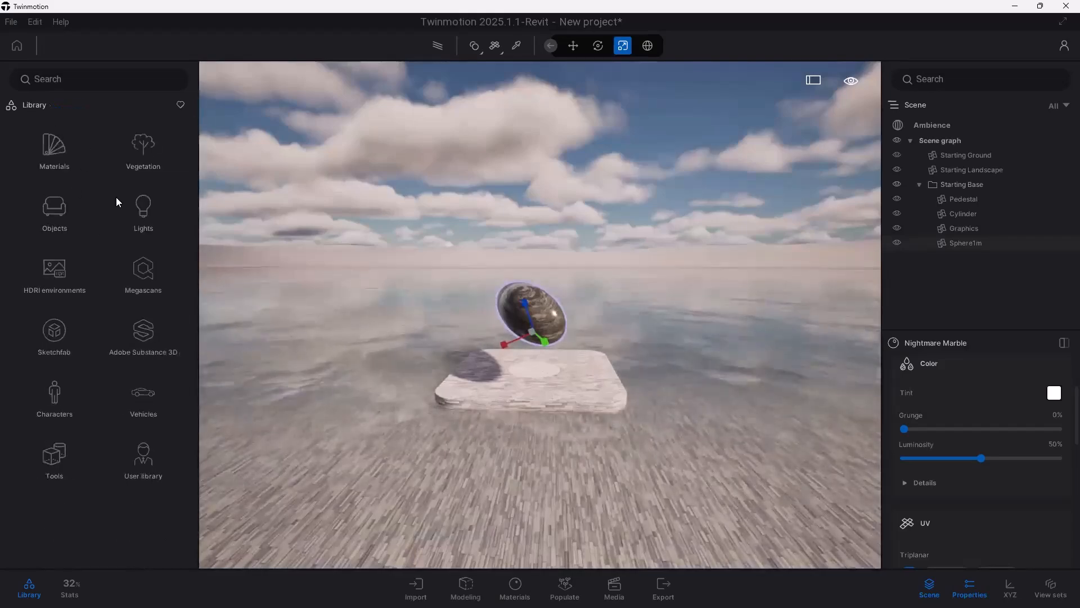
{"action": "left_click", "coordinate": [51, 211]}
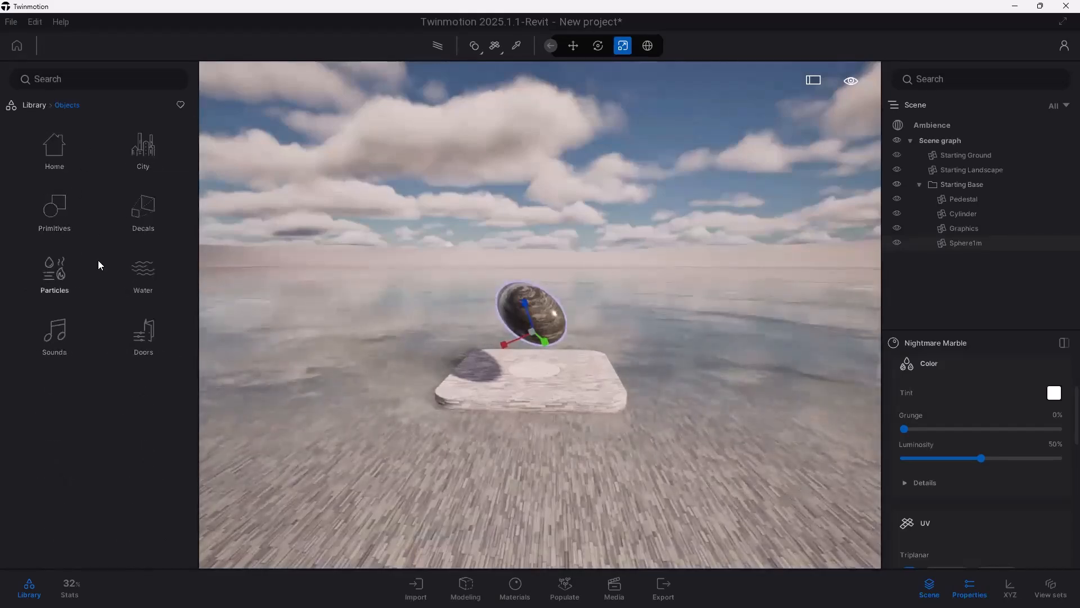
{"action": "left_click", "coordinate": [132, 153]}
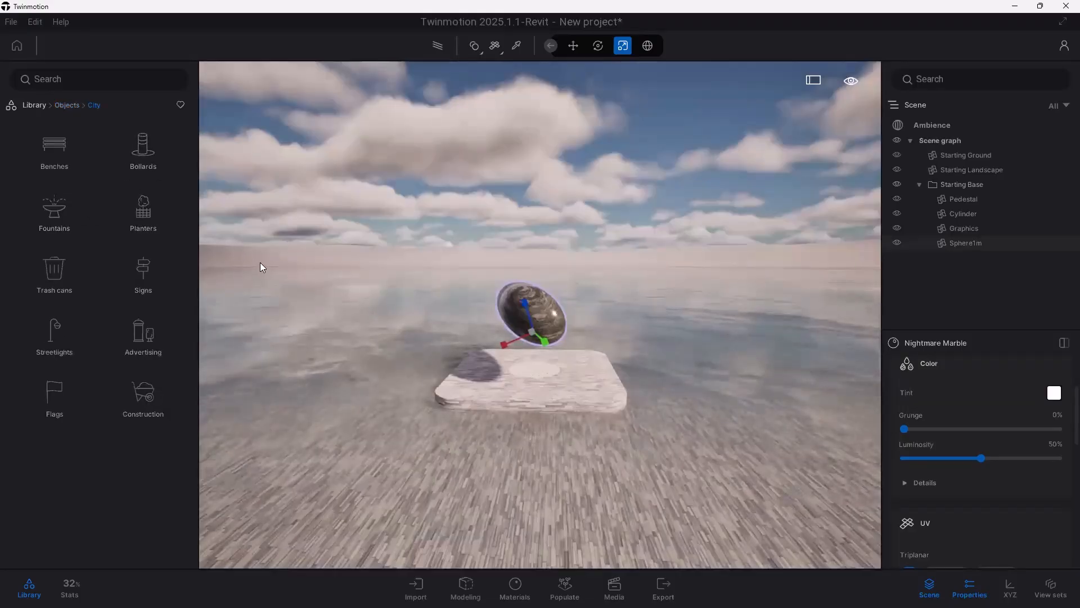
{"action": "left_click", "coordinate": [137, 150]}
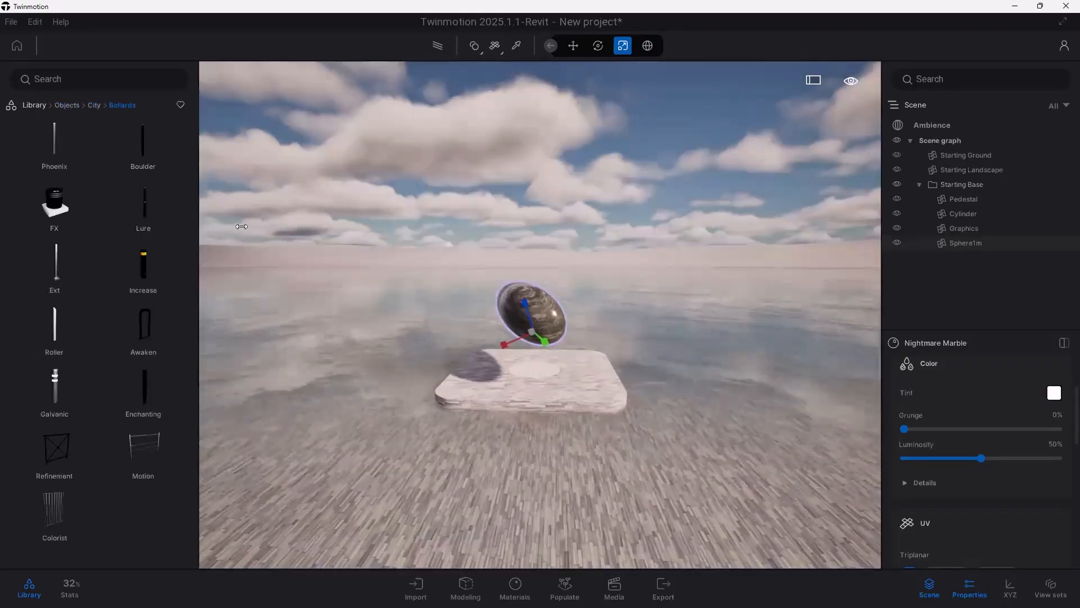
{"action": "left_click_drag", "start_coordinate": [143, 141], "coordinate": [473, 382]}
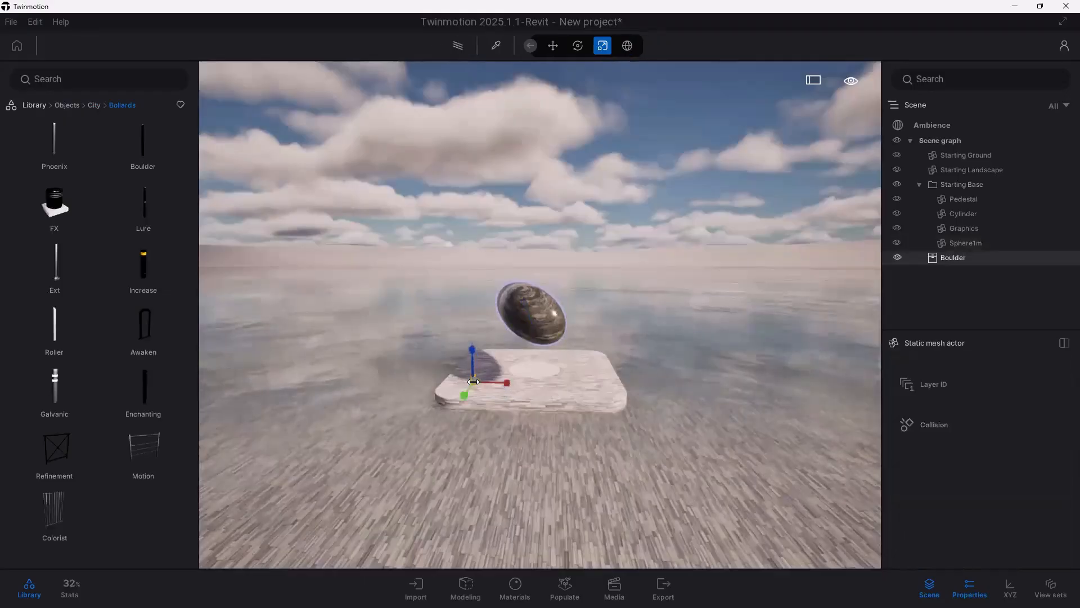
{"action": "left_click", "coordinate": [483, 358]}
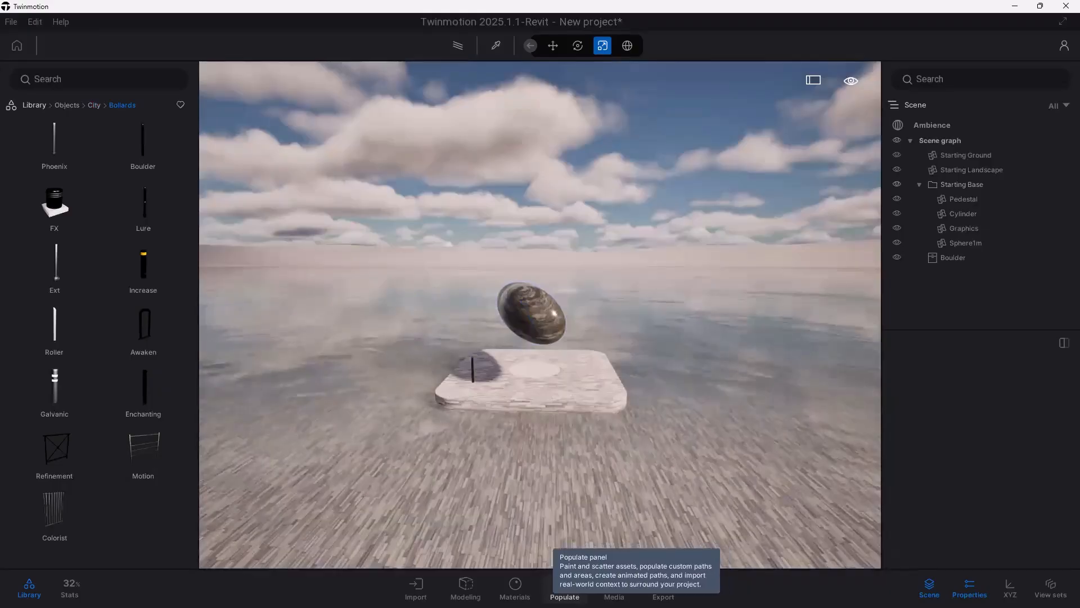
Step: Review the scene's material list, the import area and the export options for Image, Video, Panorama and Presentation
{"action": "left_click", "coordinate": [515, 586]}
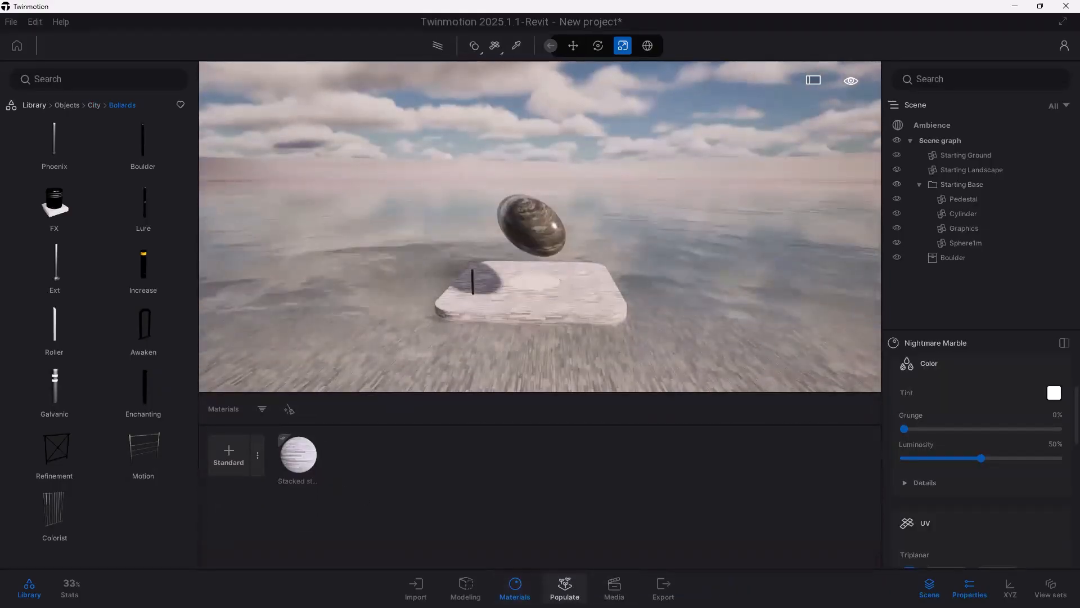
{"action": "left_click", "coordinate": [514, 586]}
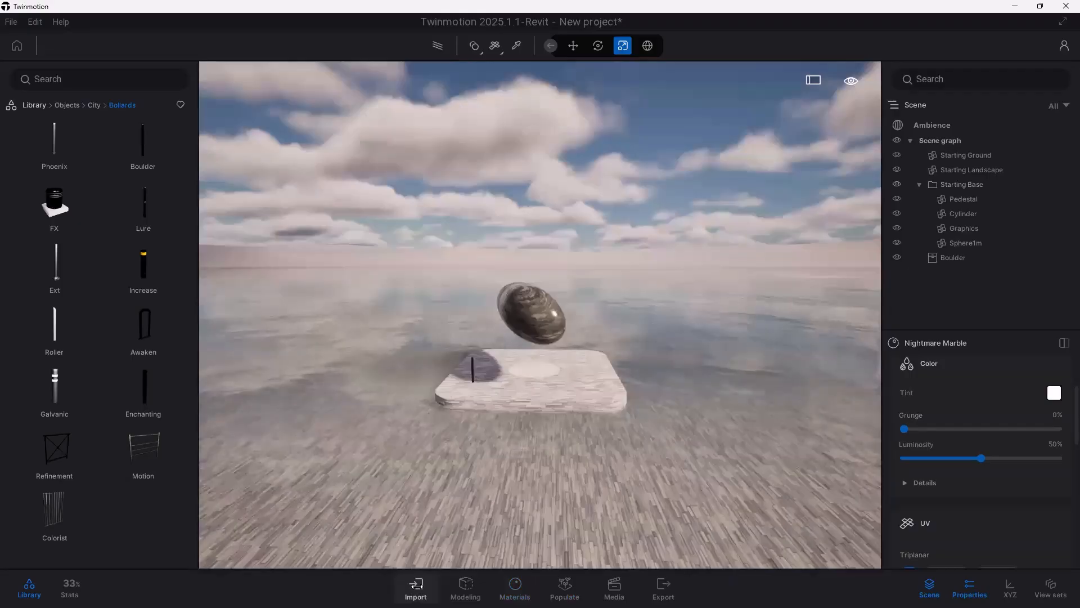
{"action": "left_click", "coordinate": [416, 585]}
{"action": "left_click", "coordinate": [664, 586]}
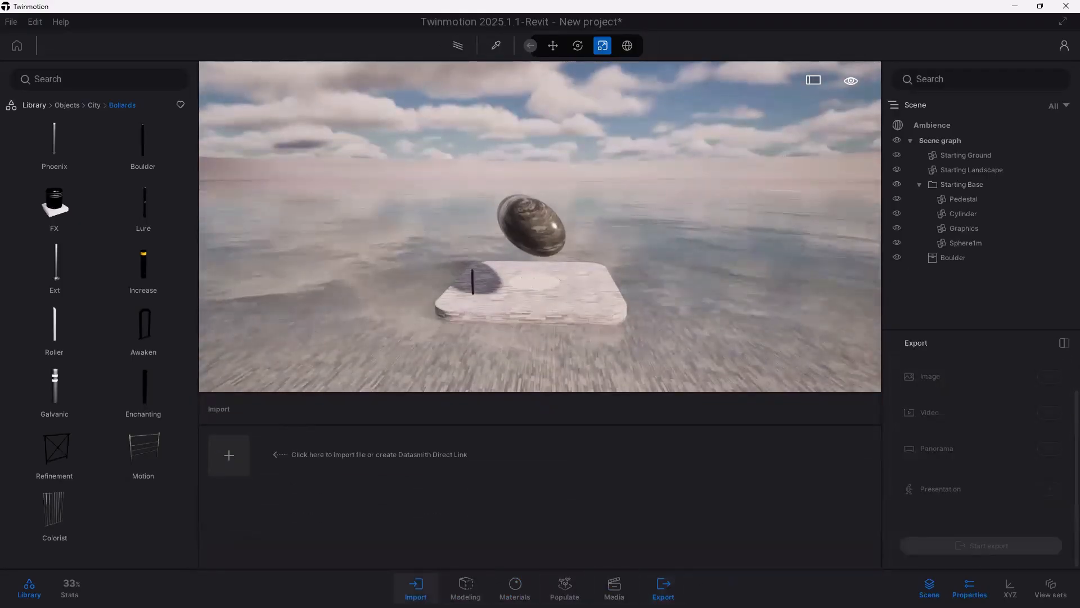
{"action": "left_click", "coordinate": [416, 585]}
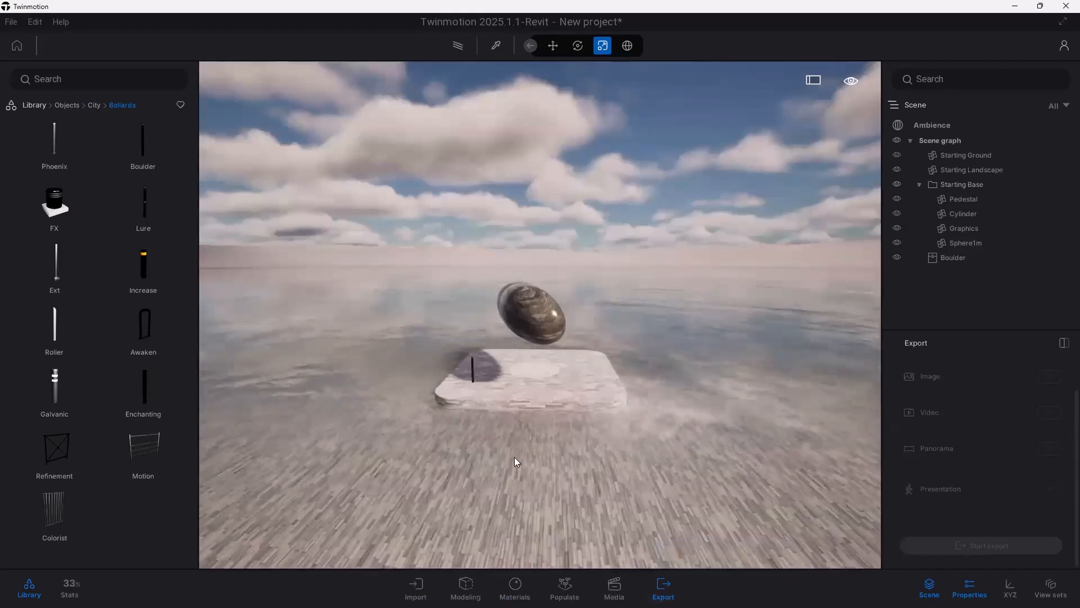
Step: Delete all objects in the scene graph, from Starting Ground down to the Boulder bollard
{"action": "right_click", "coordinate": [939, 140]}
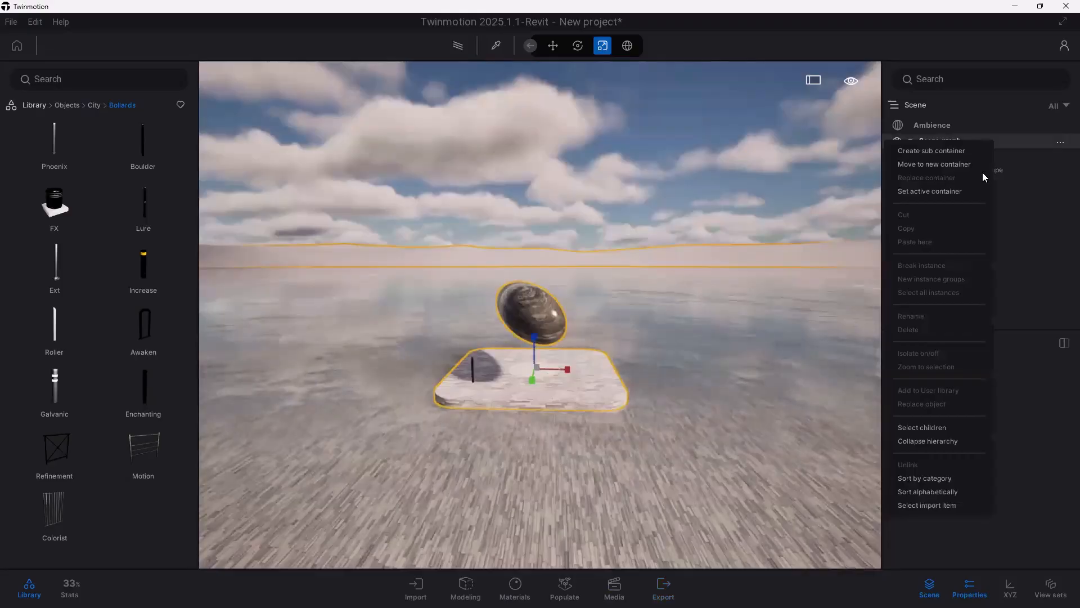
{"action": "left_click", "coordinate": [975, 156]}
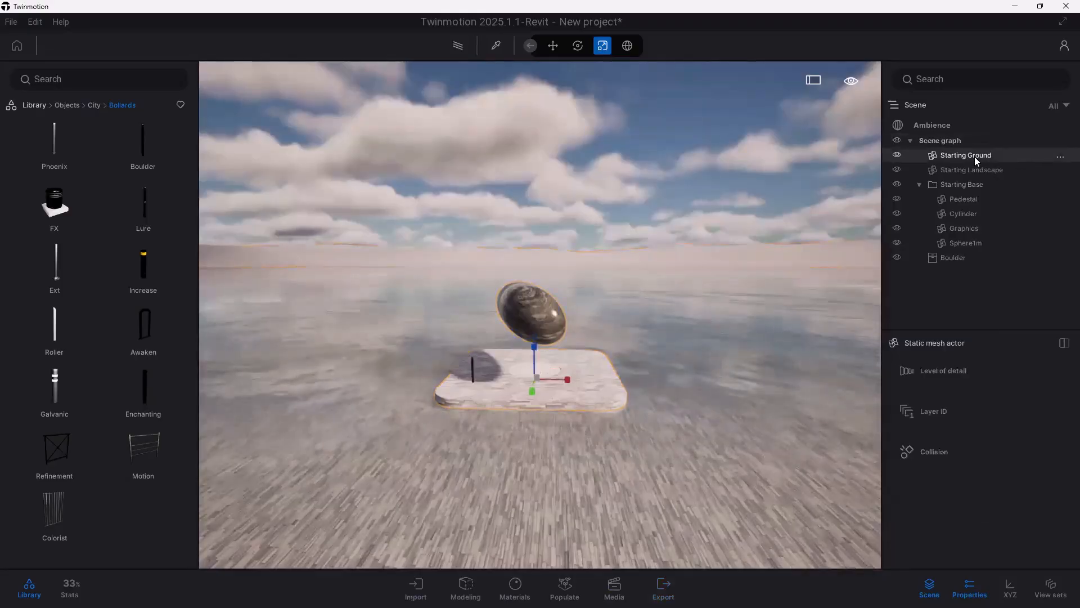
{"action": "left_click", "coordinate": [952, 258], "text": "shift"}
{"action": "right_click", "coordinate": [953, 257]}
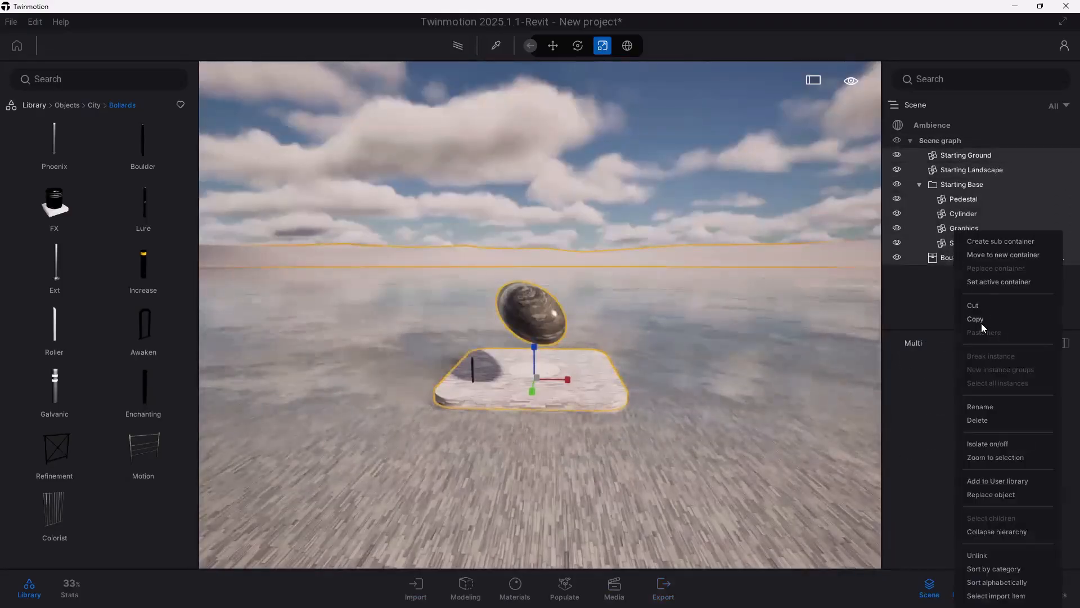
{"action": "left_click", "coordinate": [980, 422]}
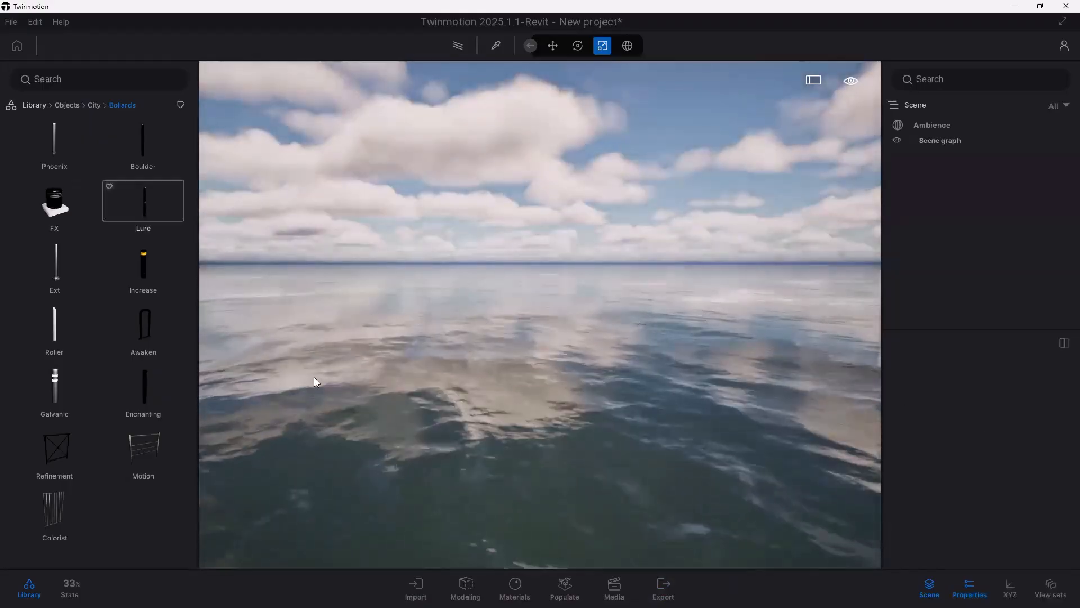
Step: Import TSC.obj as geometry from the ____Presentation folder on the Desktop
{"action": "left_click", "coordinate": [416, 588]}
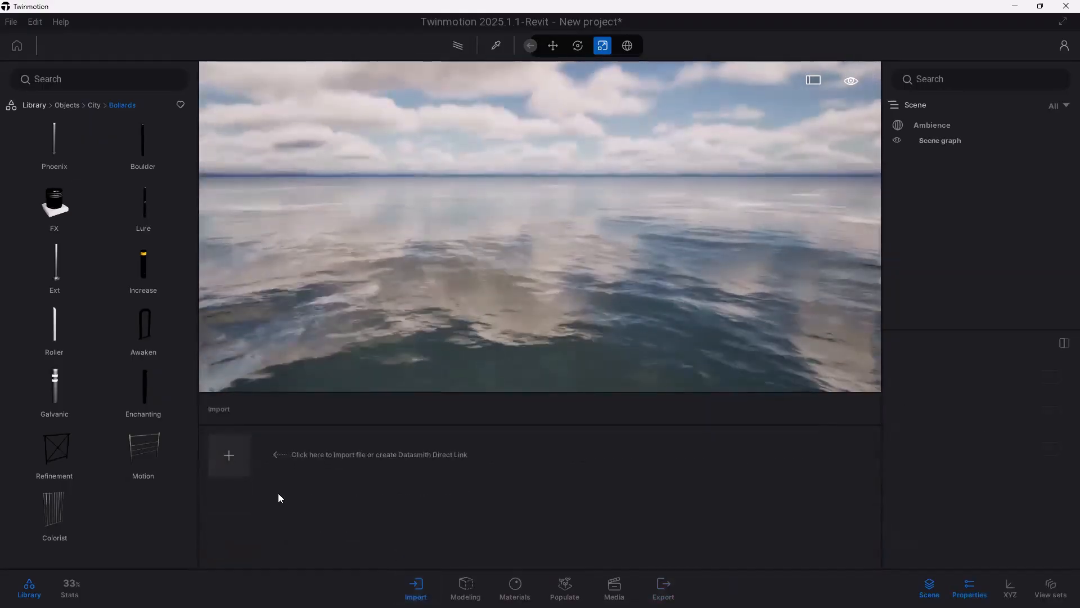
{"action": "left_click", "coordinate": [217, 453]}
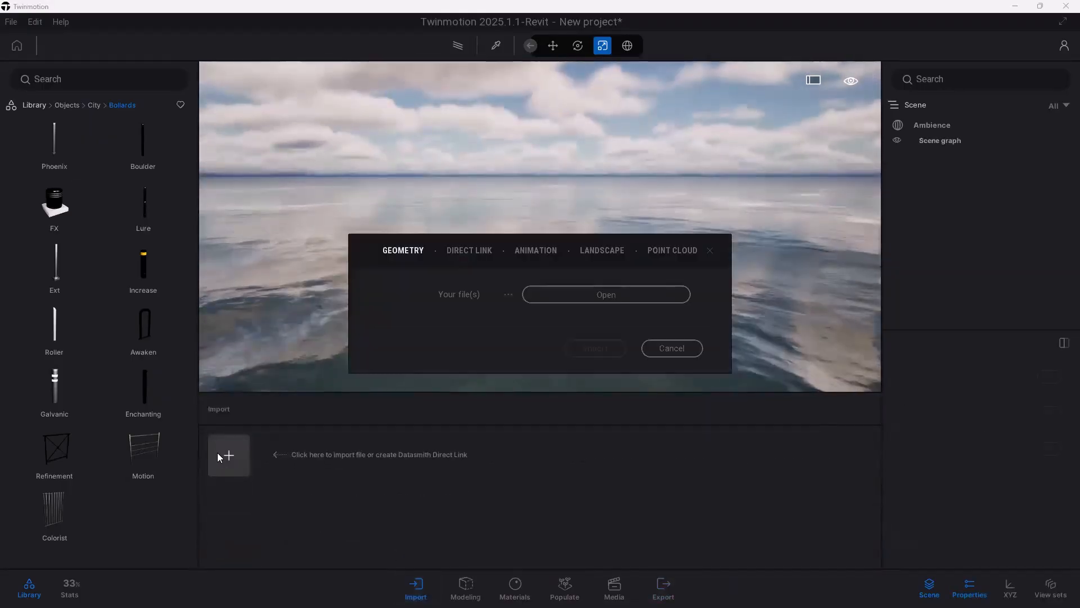
{"action": "left_click", "coordinate": [573, 296]}
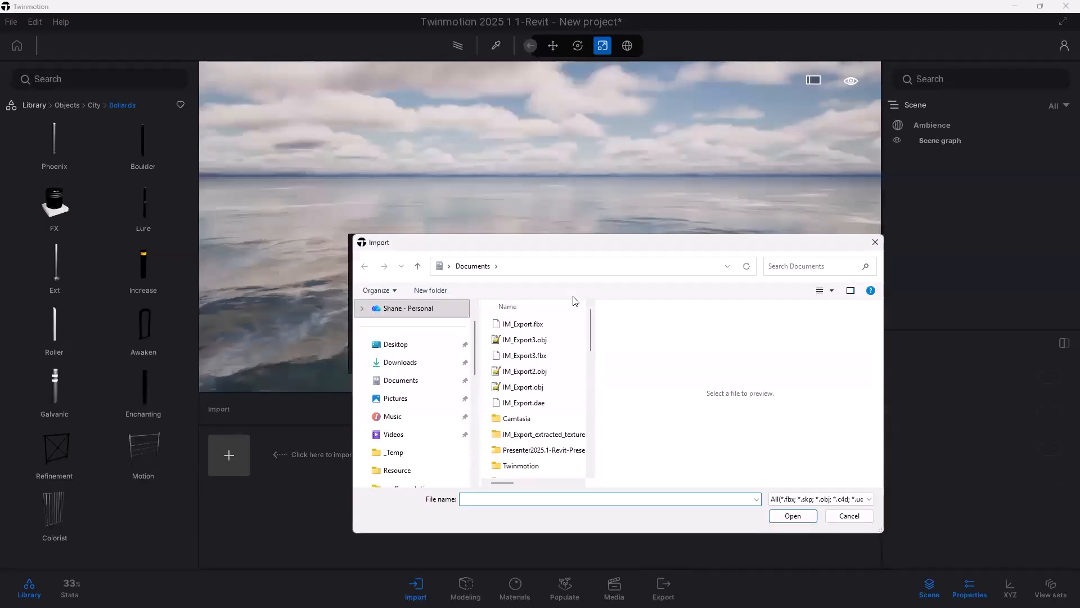
{"action": "left_click", "coordinate": [403, 344]}
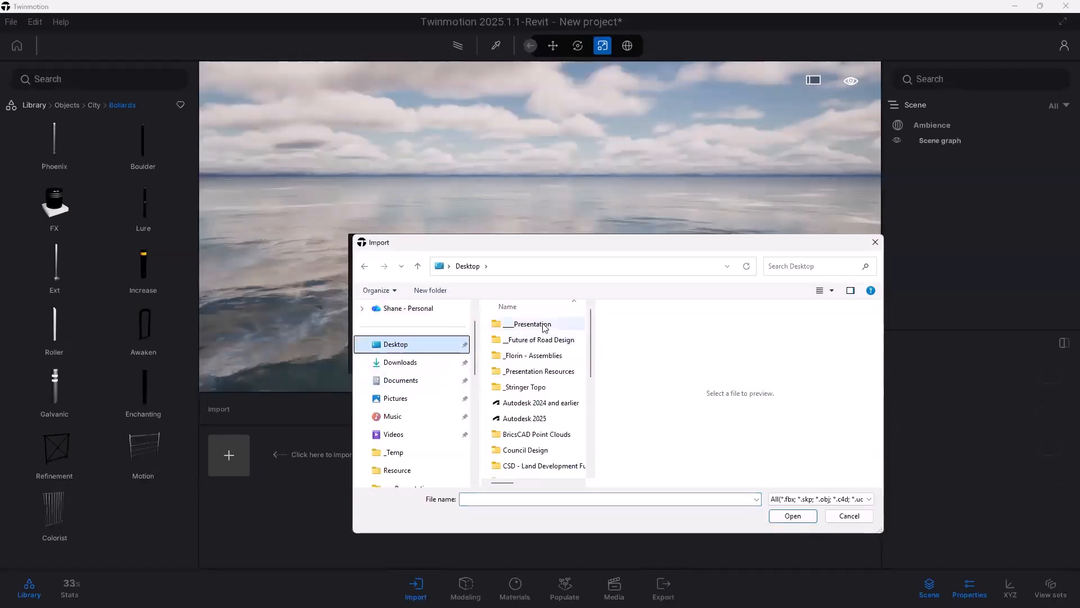
{"action": "double_click", "coordinate": [544, 329]}
{"action": "left_click", "coordinate": [513, 374]}
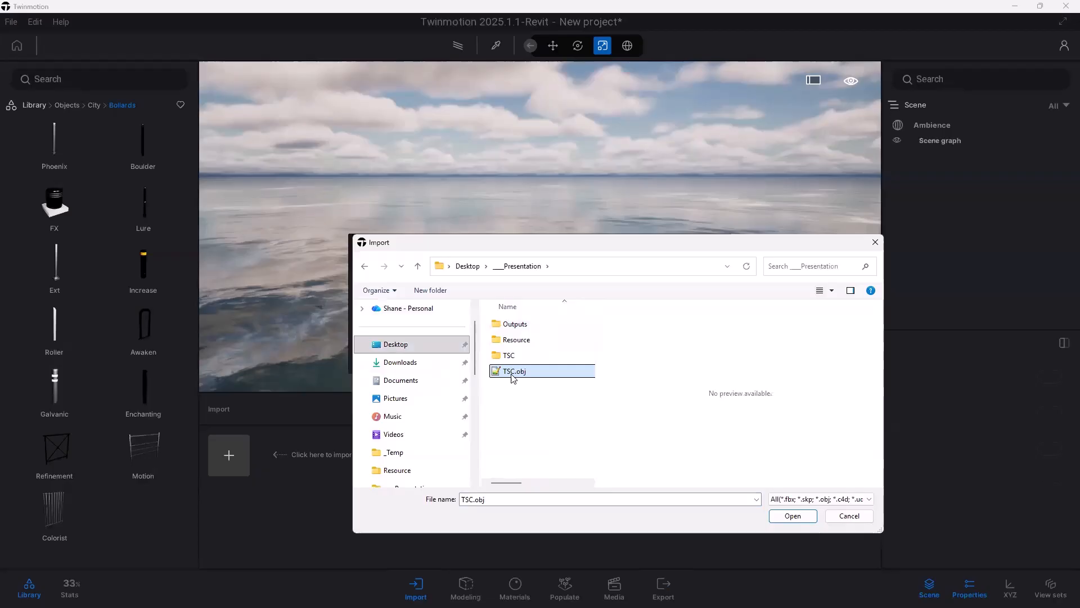
{"action": "left_click", "coordinate": [791, 516]}
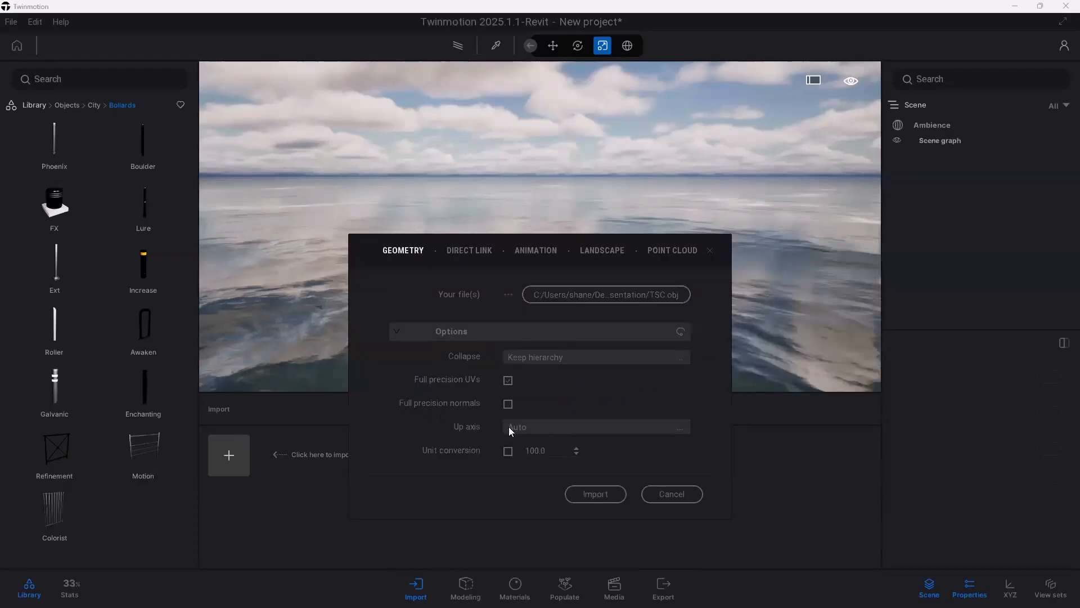
{"action": "left_click", "coordinate": [544, 452]}
{"action": "left_click", "coordinate": [605, 495]}
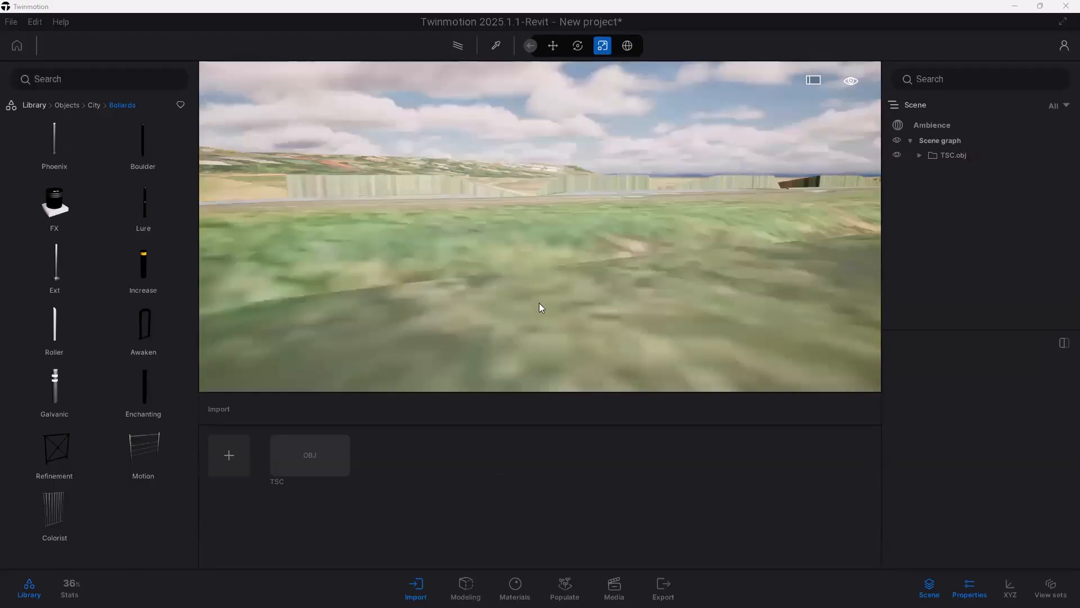
Step: Select the distant building at the far end of the road in the imported model and zoom to it
{"action": "left_click_drag", "start_coordinate": [539, 303], "coordinate": [540, 338]}
{"action": "left_click_drag", "start_coordinate": [541, 239], "coordinate": [628, 210]}
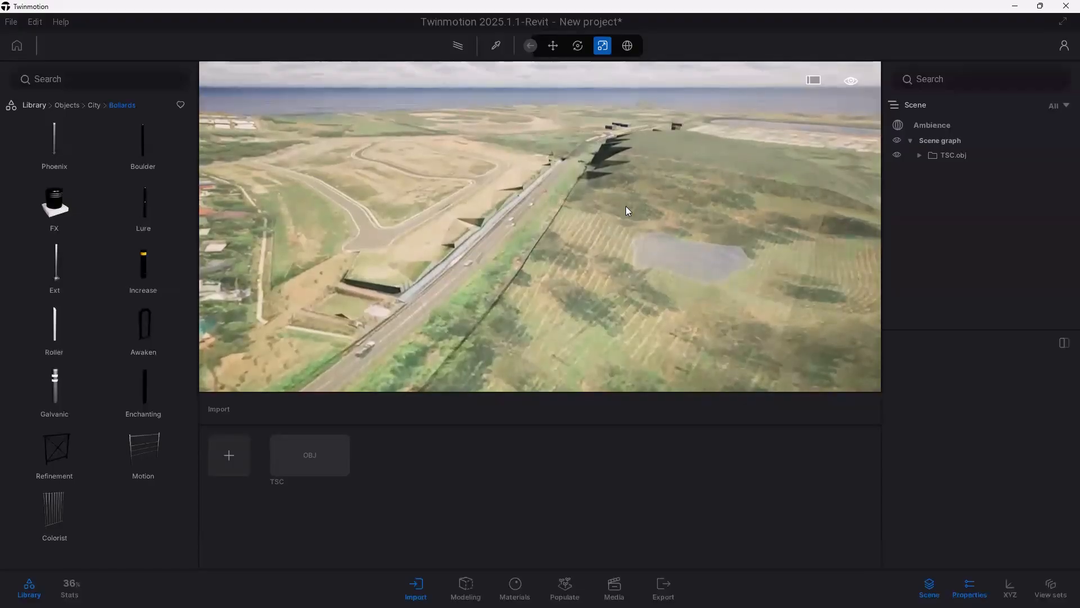
{"action": "left_click", "coordinate": [610, 127]}
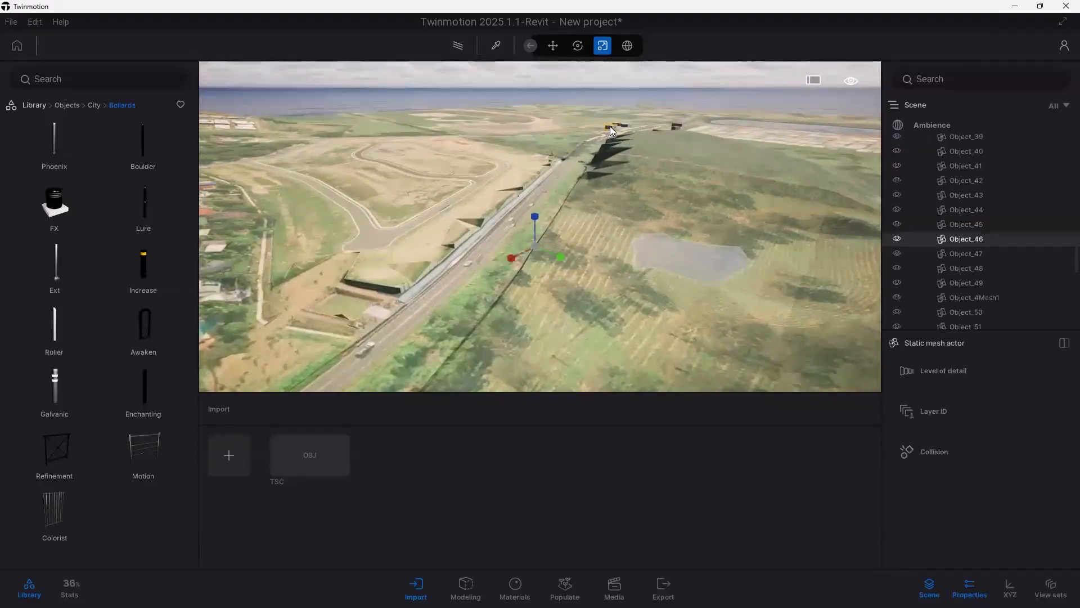
{"action": "right_click", "coordinate": [962, 240]}
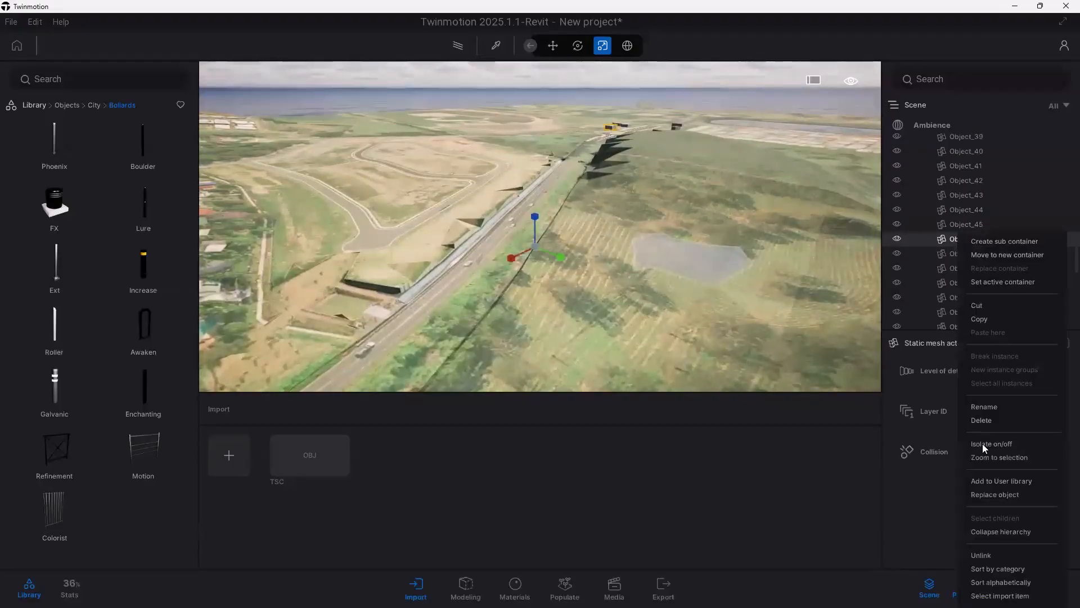
{"action": "left_click", "coordinate": [992, 458]}
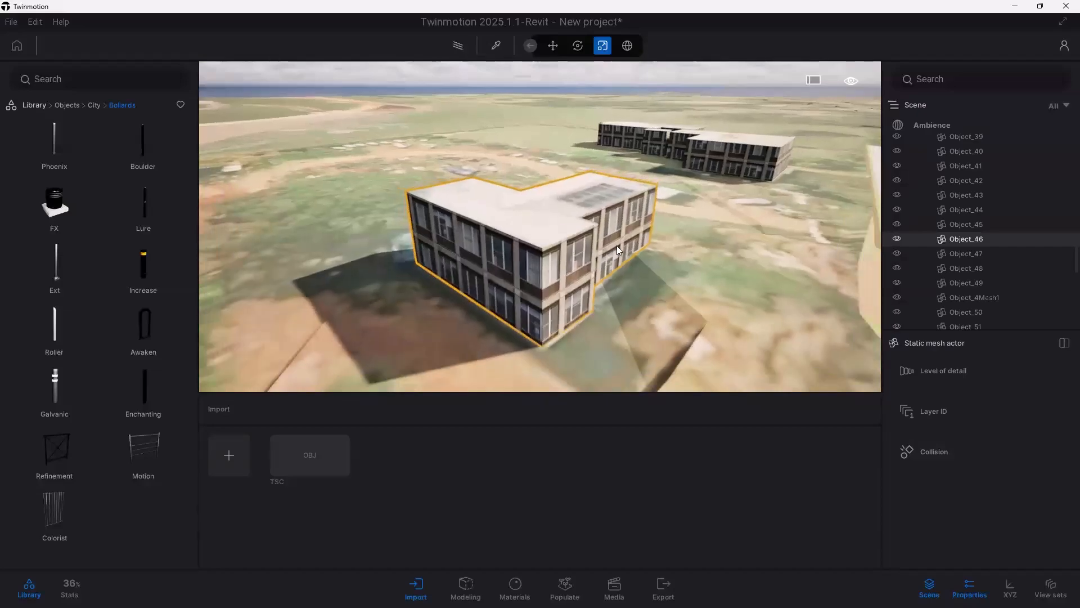
Step: Examine the roundabout from above and along its approach road, including the traffic islands, lane markings, signs and surrounding terrain
{"action": "scroll", "coordinate": [641, 234], "scroll_direction": "down", "scroll_amount": 10}
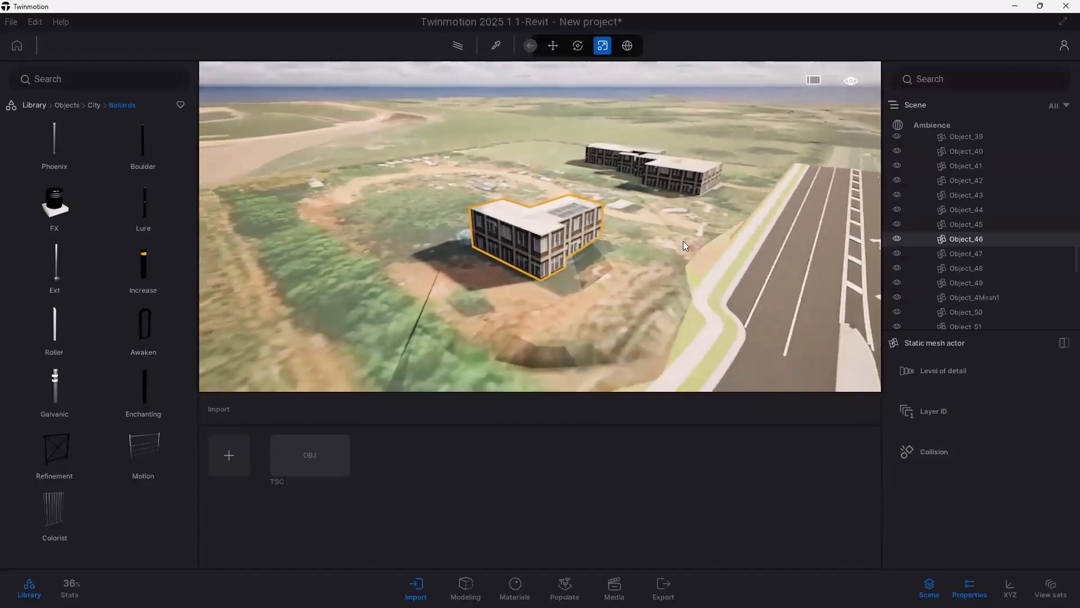
{"action": "scroll", "coordinate": [698, 250], "scroll_direction": "down", "scroll_amount": 5}
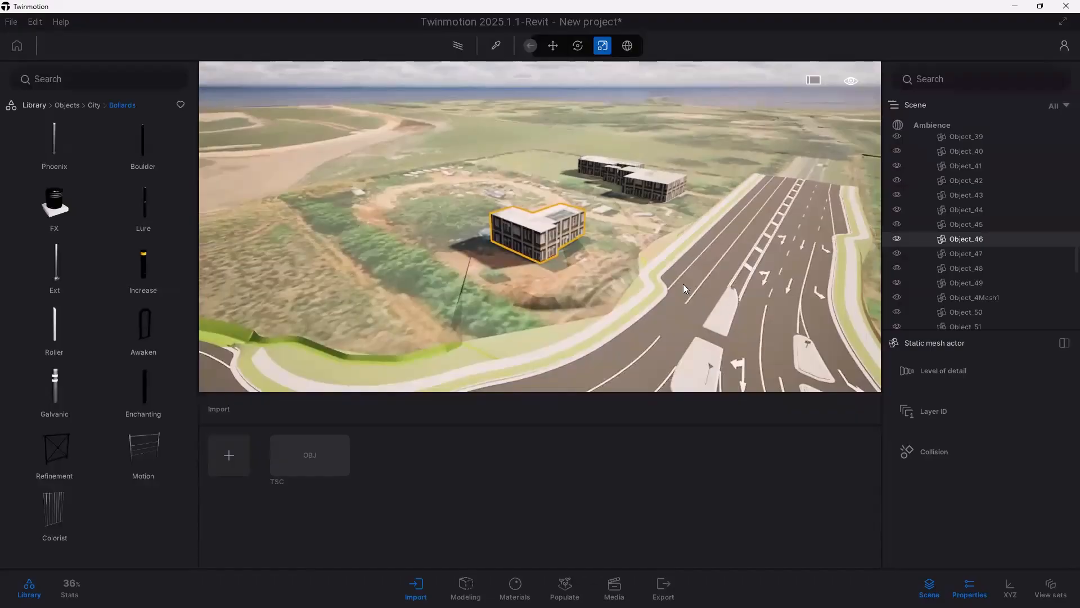
{"action": "scroll", "coordinate": [619, 262], "scroll_direction": "up", "scroll_amount": 10}
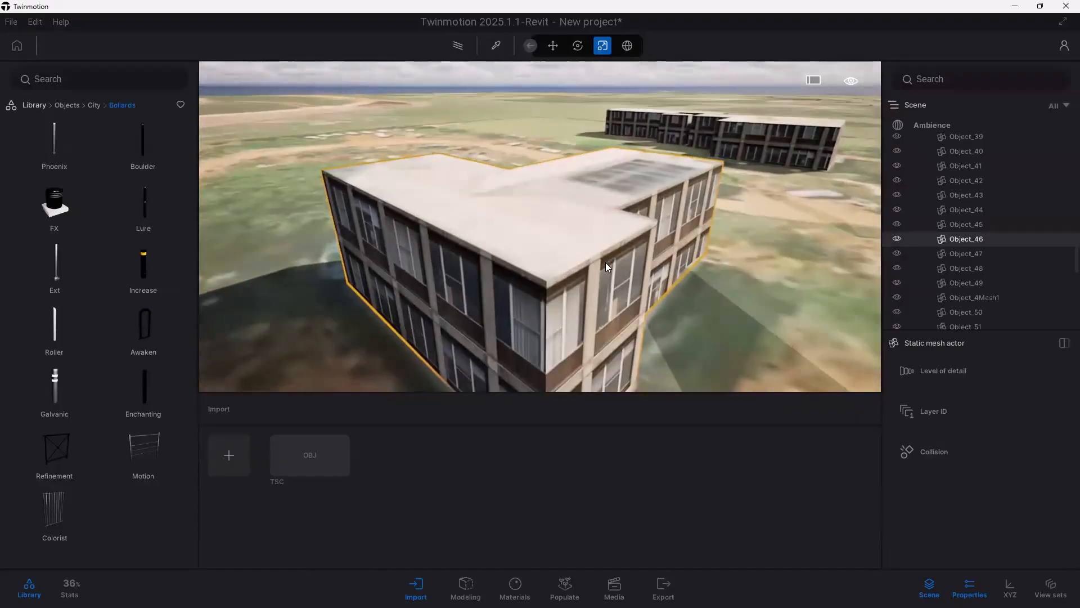
{"action": "scroll", "coordinate": [613, 261], "scroll_direction": "down", "scroll_amount": 1}
{"action": "scroll", "coordinate": [647, 260], "scroll_direction": "down", "scroll_amount": 5}
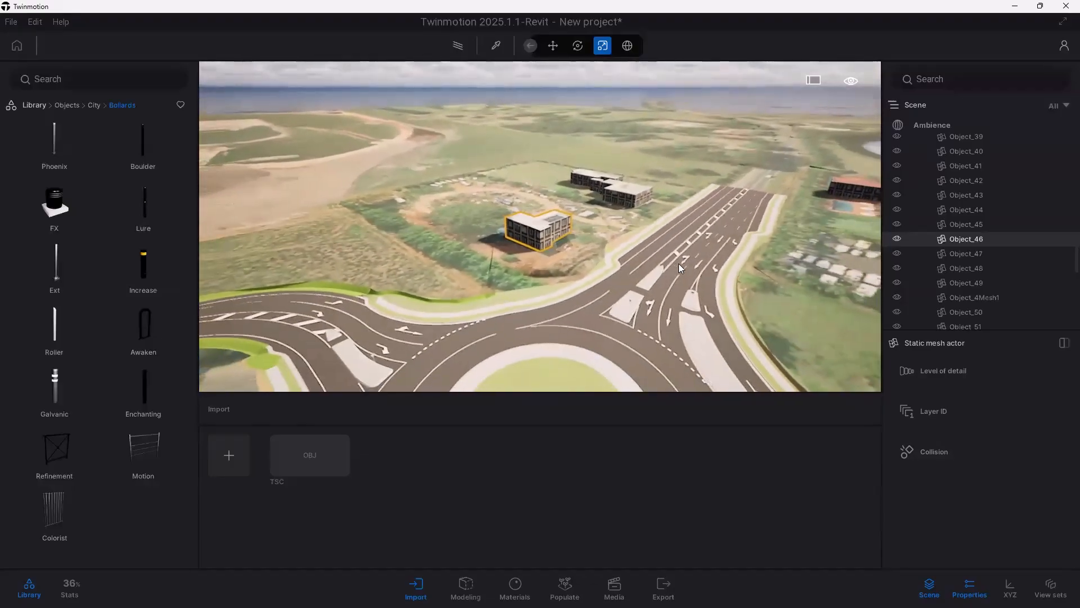
{"action": "left_click_drag", "start_coordinate": [708, 270], "coordinate": [620, 235]}
{"action": "left_click_drag", "start_coordinate": [505, 259], "coordinate": [559, 277]}
{"action": "key", "text": "w"}
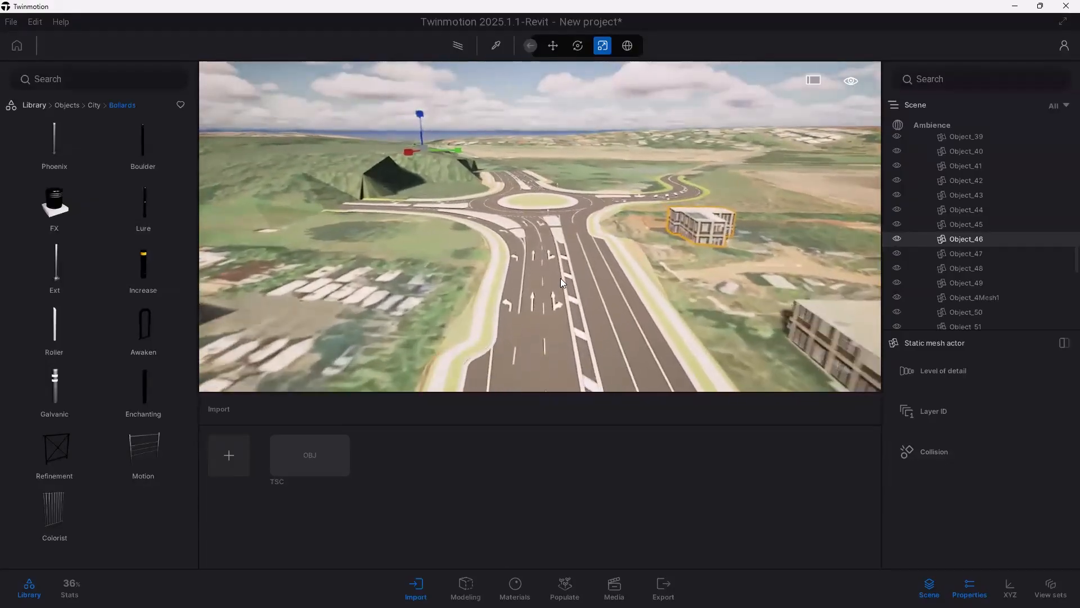
{"action": "key", "text": "w"}
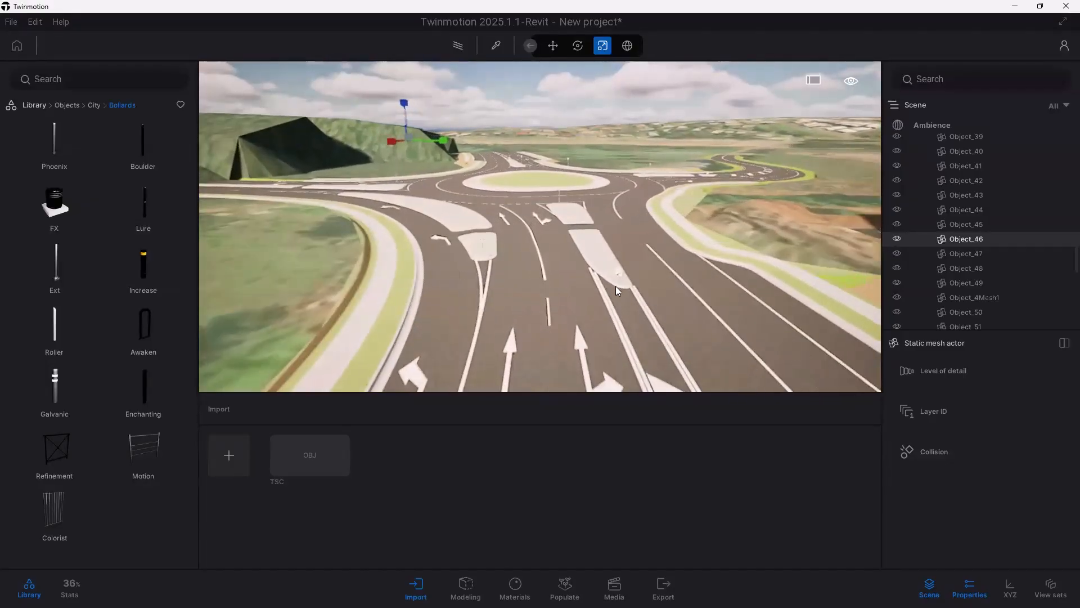
{"action": "key", "text": "e"}
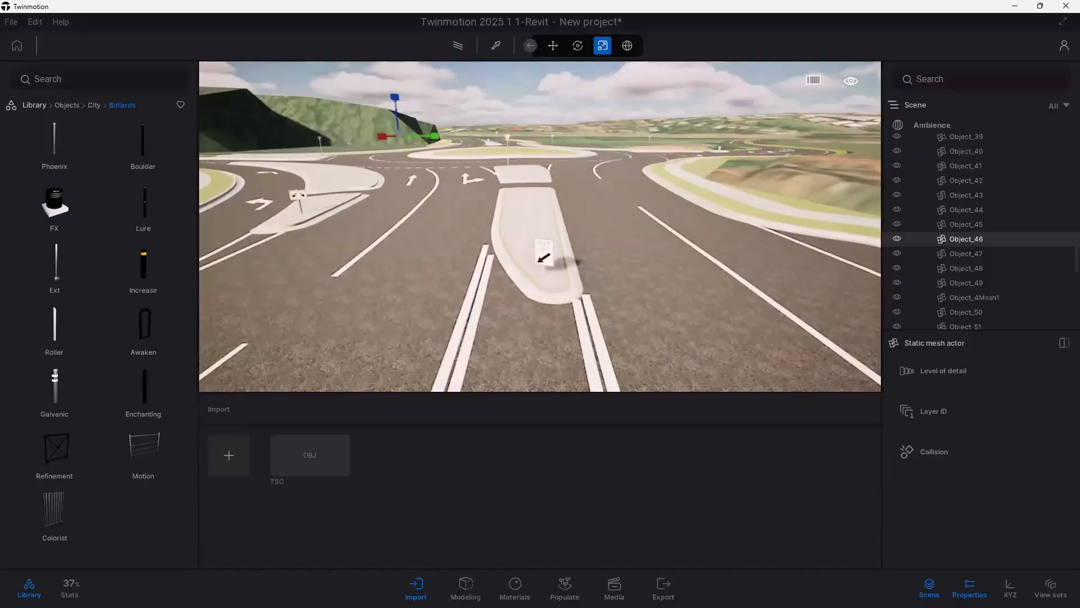
{"action": "key", "text": "s"}
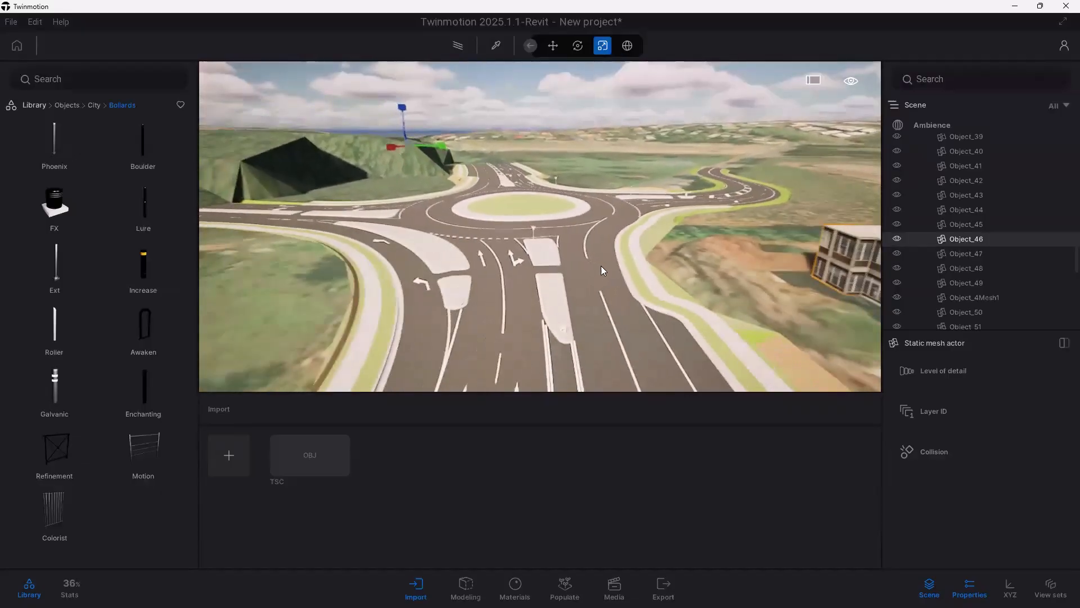
Step: Sample the road's Pavement material and set its grunge to 73%
{"action": "key", "text": "e"}
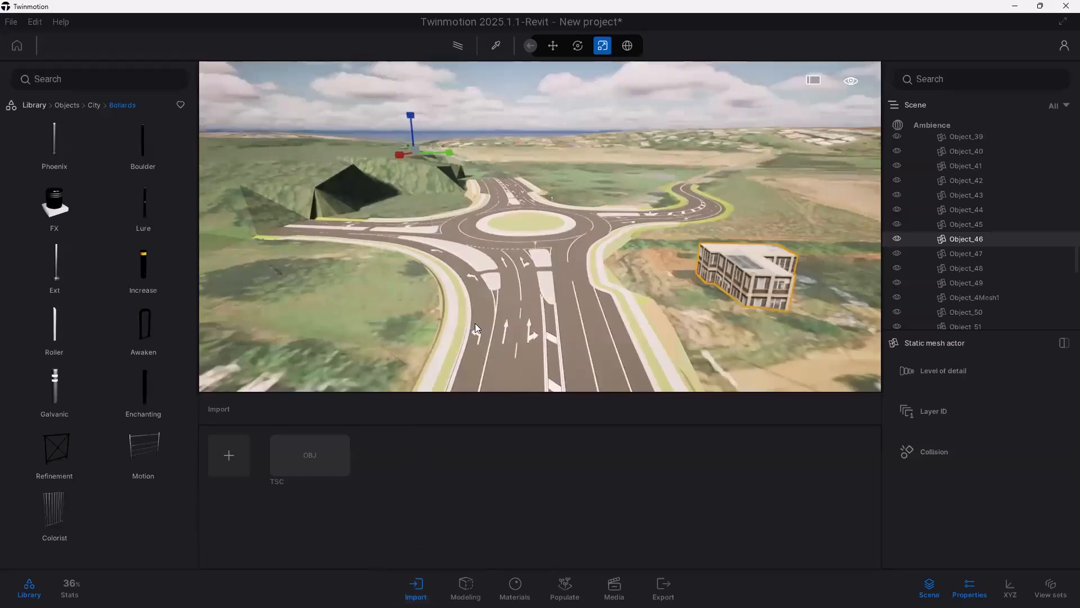
{"action": "left_click", "coordinate": [493, 45]}
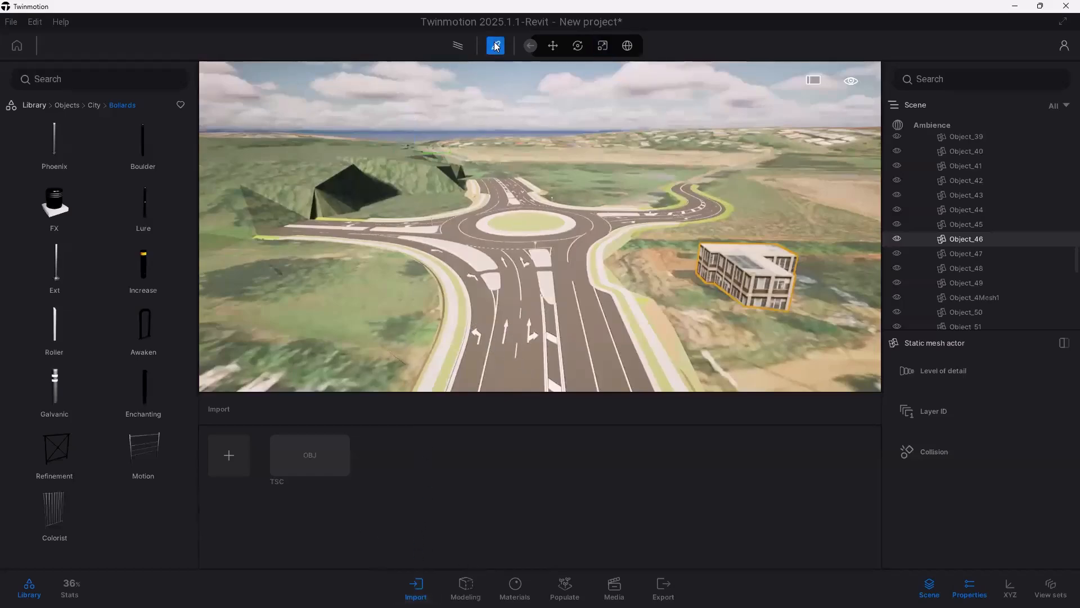
{"action": "left_click", "coordinate": [535, 365]}
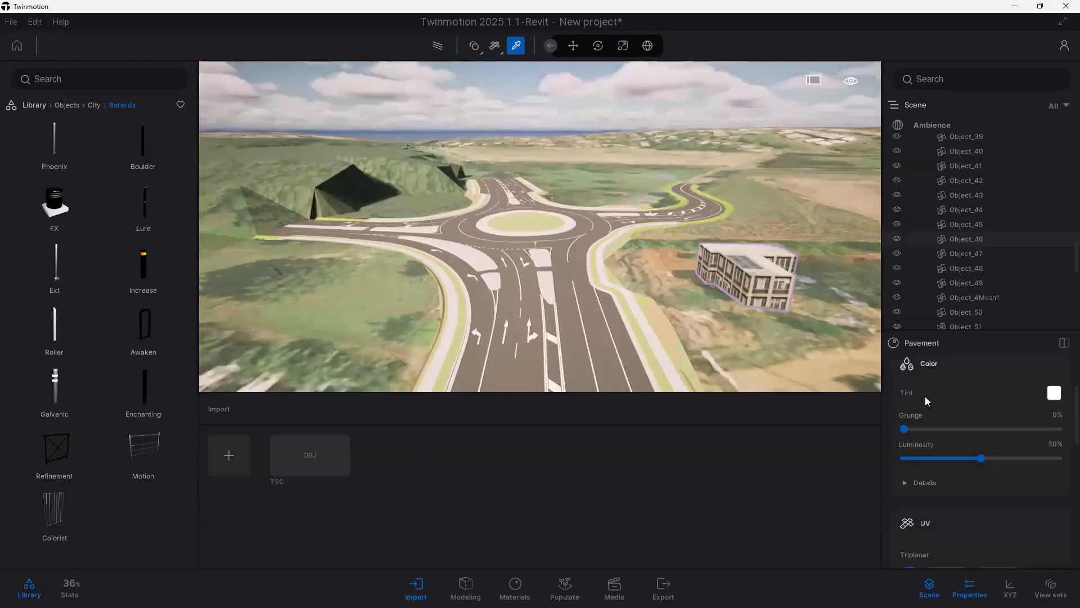
{"action": "scroll", "coordinate": [590, 328], "scroll_direction": "up", "scroll_amount": 5}
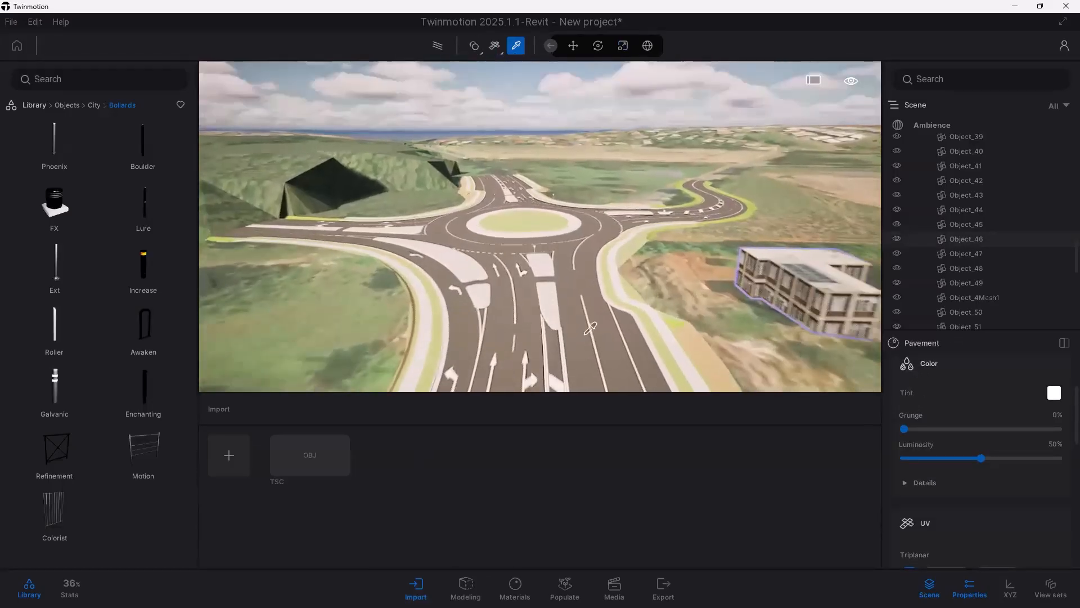
{"action": "scroll", "coordinate": [589, 328], "scroll_direction": "up", "scroll_amount": 4}
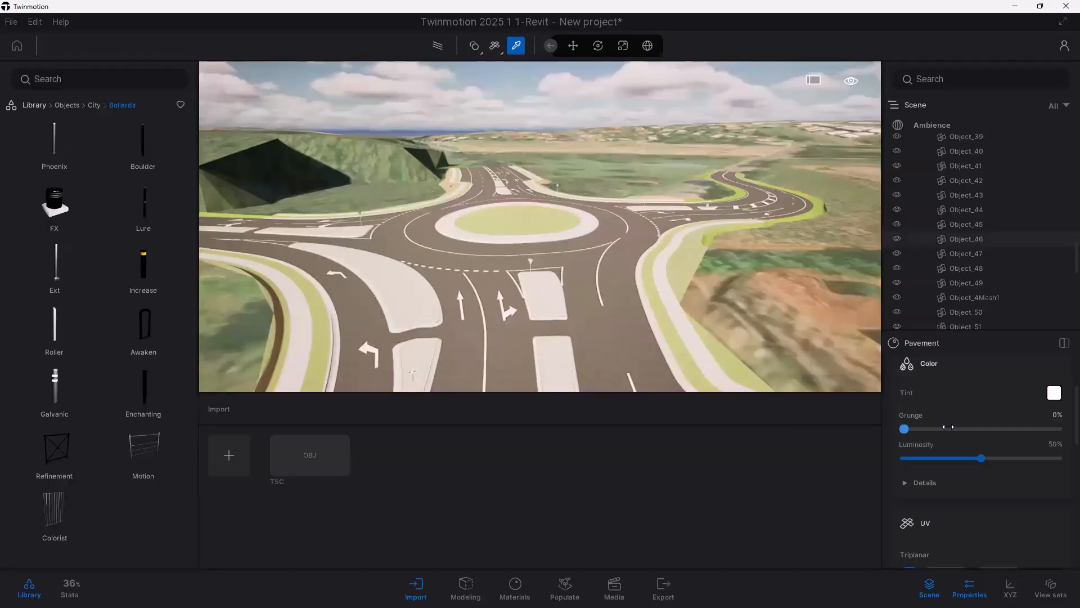
{"action": "left_click_drag", "start_coordinate": [947, 427], "coordinate": [1017, 429]}
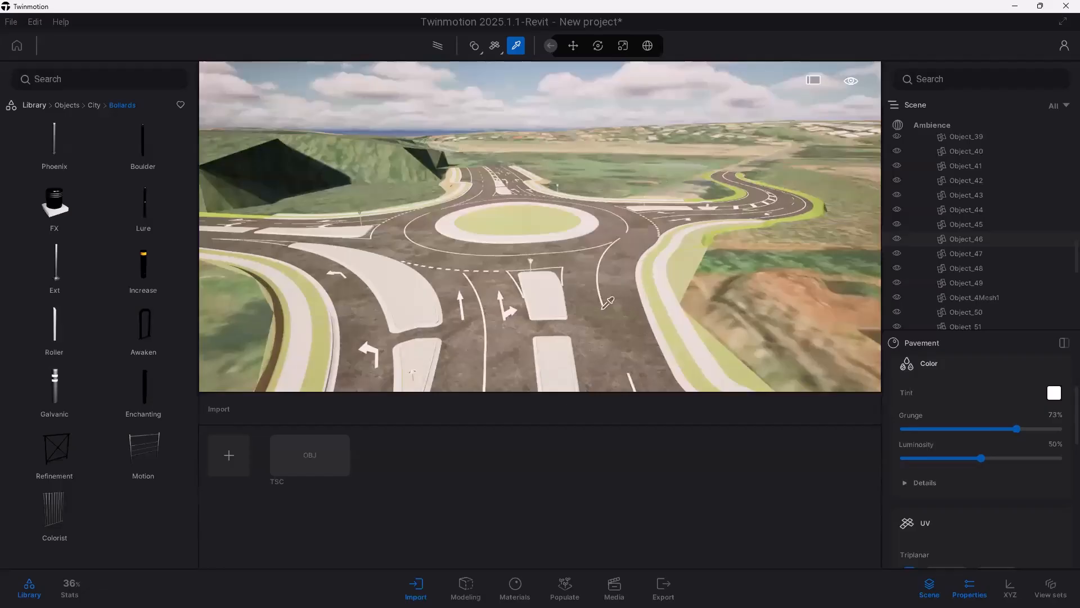
Step: Find the asphalt materials in the library, apply Asphalt 1 to the road surface and set its grunge to 64%
{"action": "scroll", "coordinate": [621, 306], "scroll_direction": "up", "scroll_amount": 5}
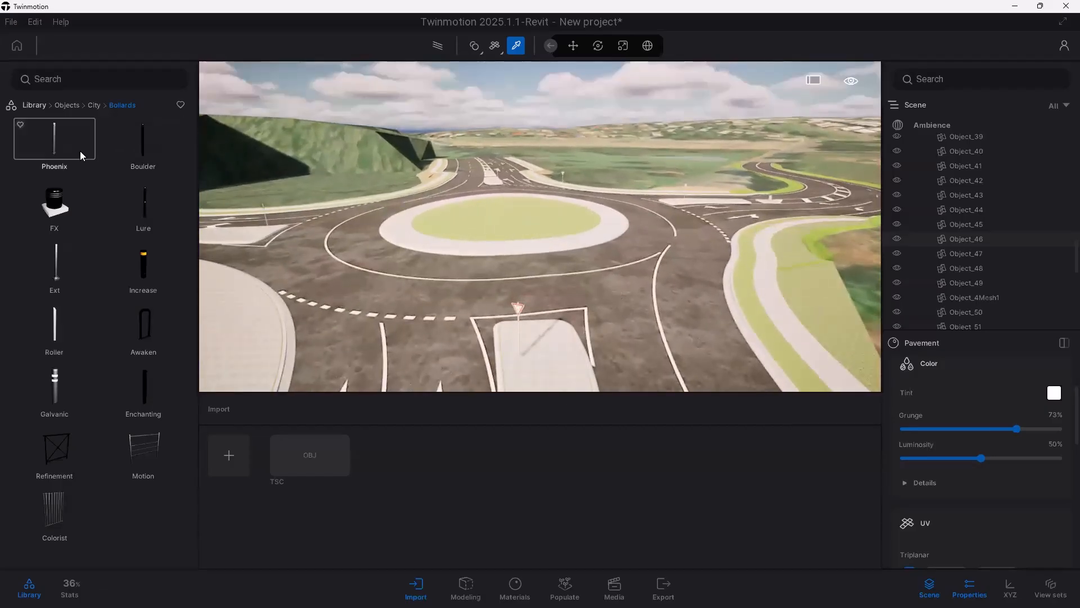
{"action": "left_click", "coordinate": [38, 105]}
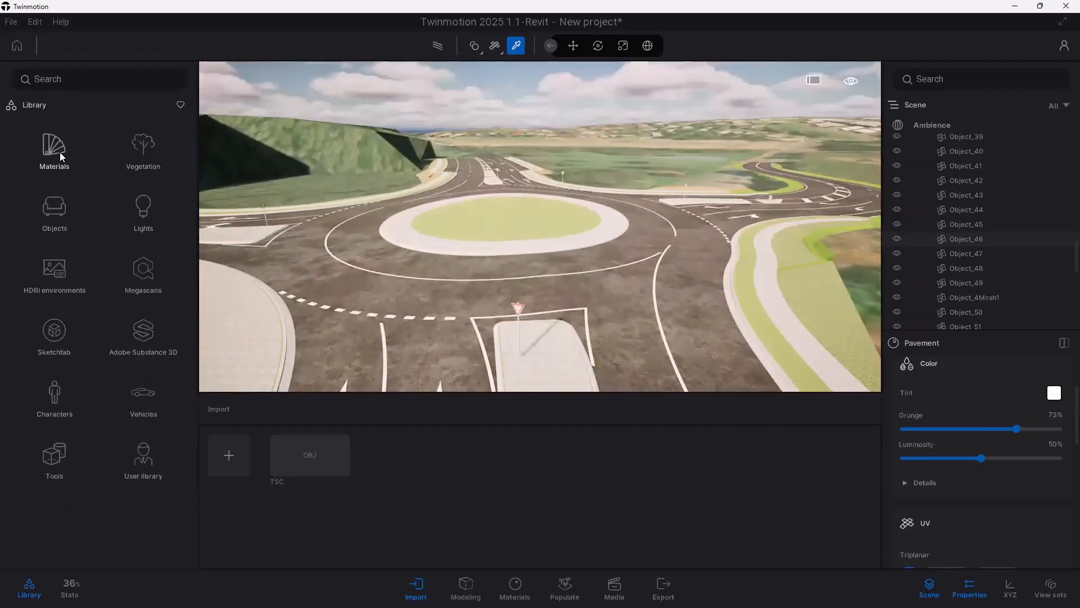
{"action": "left_click", "coordinate": [53, 151]}
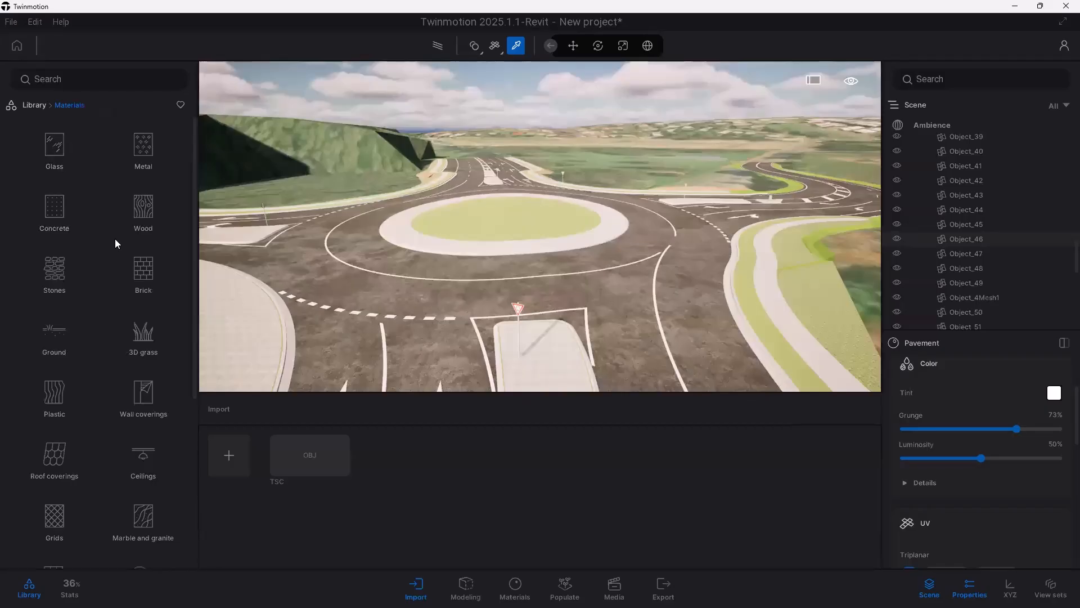
{"action": "left_click", "coordinate": [63, 79]}
{"action": "type", "text": "asphal"}
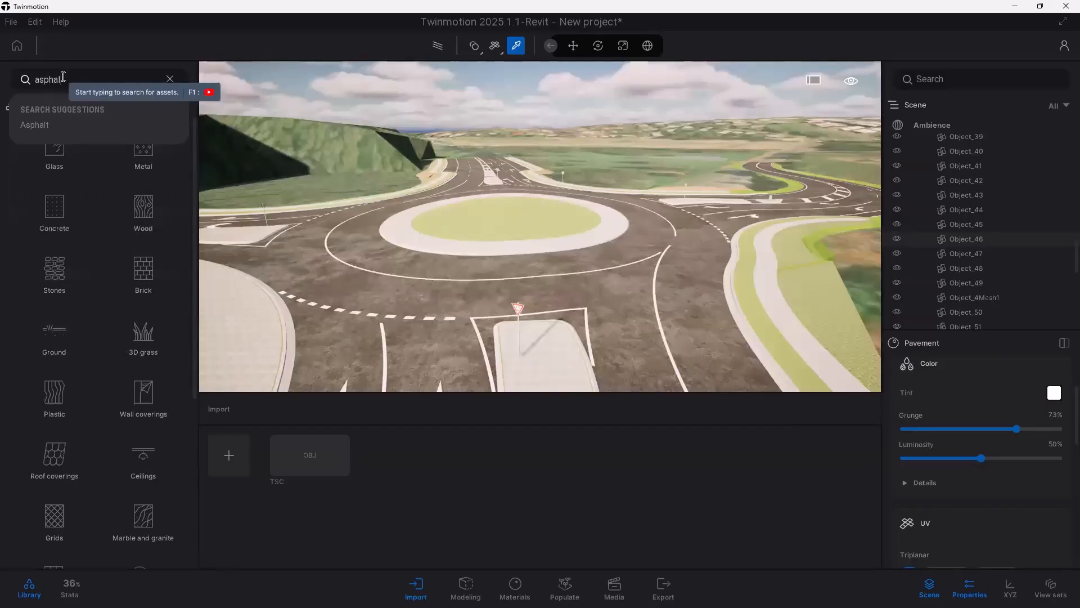
{"action": "type", "text": "t"}
{"action": "key", "text": "Return"}
{"action": "mouse_move", "coordinate": [81, 167]}
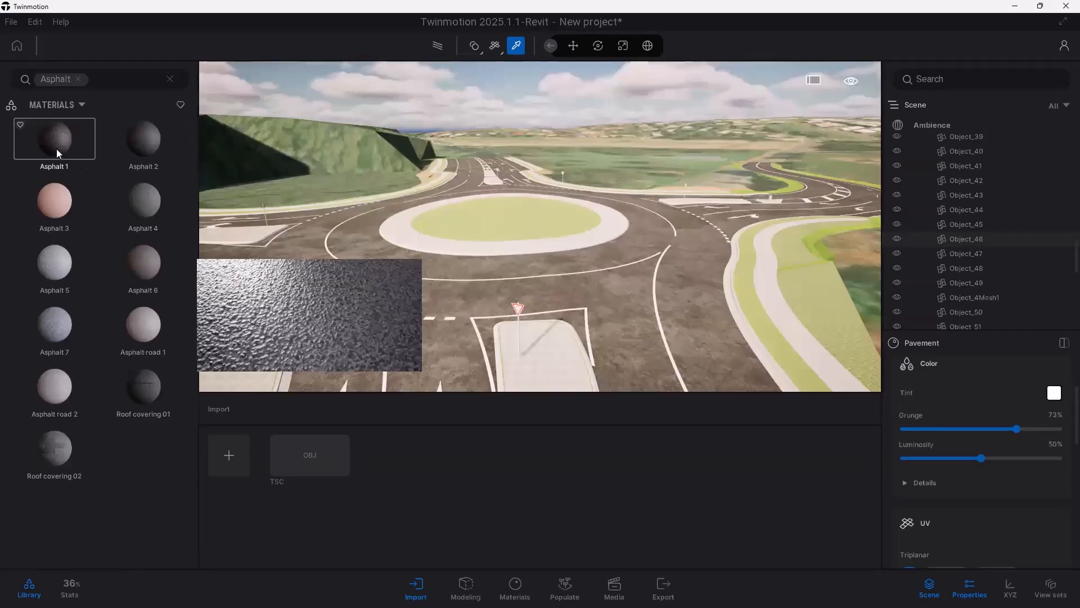
{"action": "left_click_drag", "start_coordinate": [56, 149], "coordinate": [419, 347]}
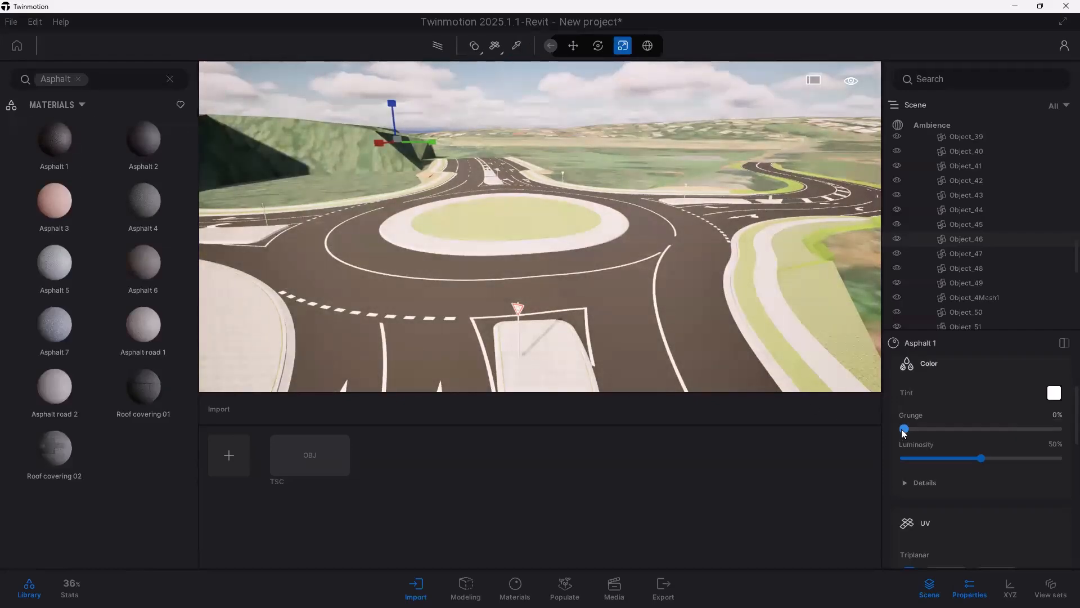
{"action": "left_click_drag", "start_coordinate": [904, 430], "coordinate": [1003, 430]}
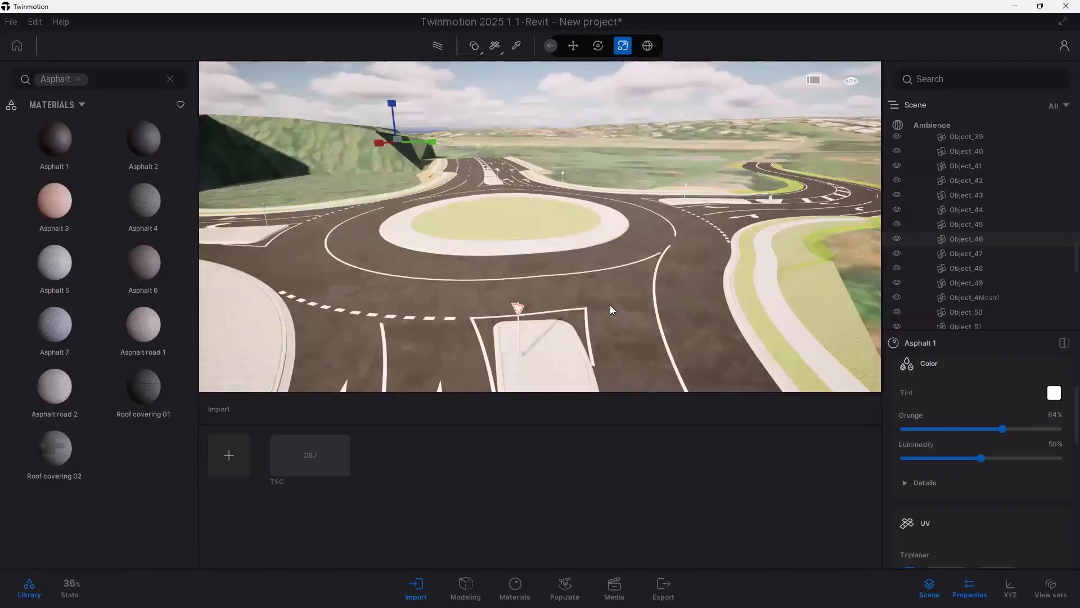
Step: Apply the library's 3D Grass material to the green verge strip beside the footpath
{"action": "scroll", "coordinate": [608, 307], "scroll_direction": "down", "scroll_amount": 5}
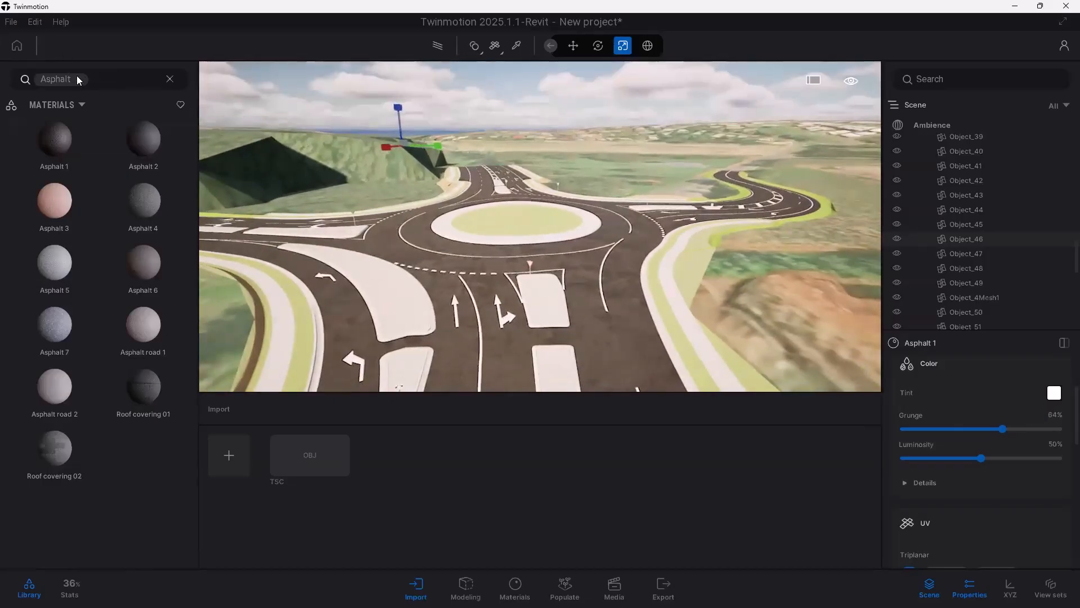
{"action": "left_click", "coordinate": [80, 78]}
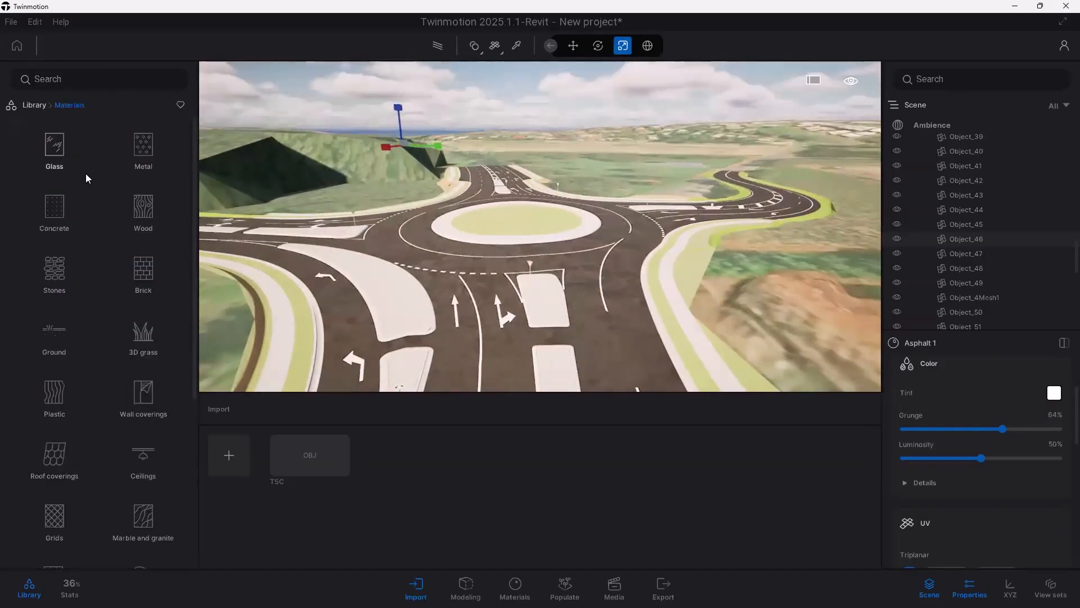
{"action": "left_click", "coordinate": [147, 338]}
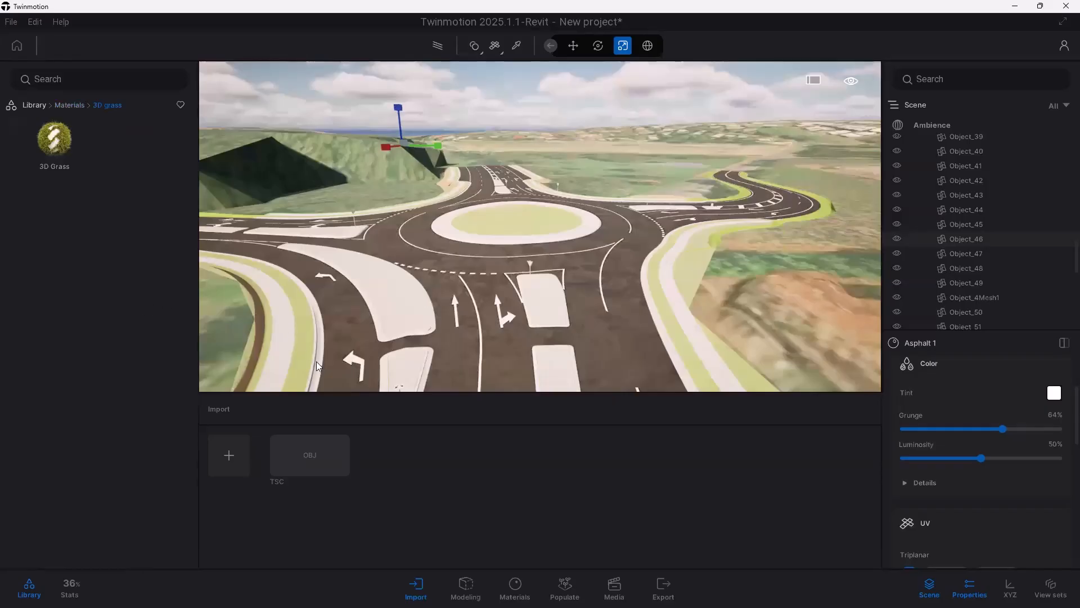
{"action": "scroll", "coordinate": [276, 348], "scroll_direction": "up", "scroll_amount": 3}
{"action": "middle_click_drag", "start_coordinate": [284, 336], "coordinate": [374, 242]}
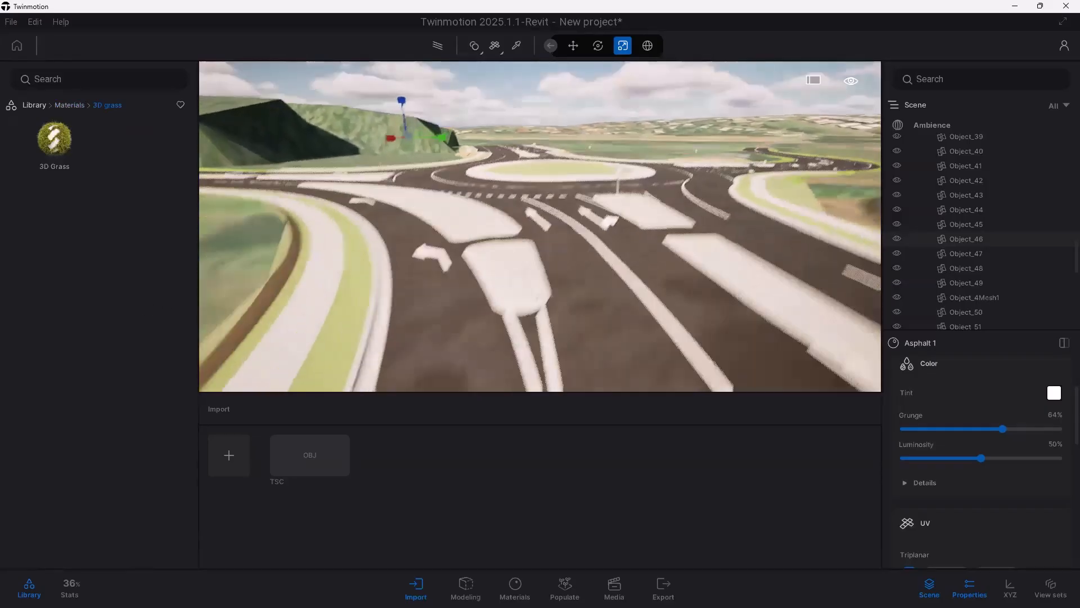
{"action": "middle_click_drag", "start_coordinate": [318, 315], "coordinate": [333, 283]}
{"action": "left_click_drag", "start_coordinate": [61, 143], "coordinate": [236, 211]}
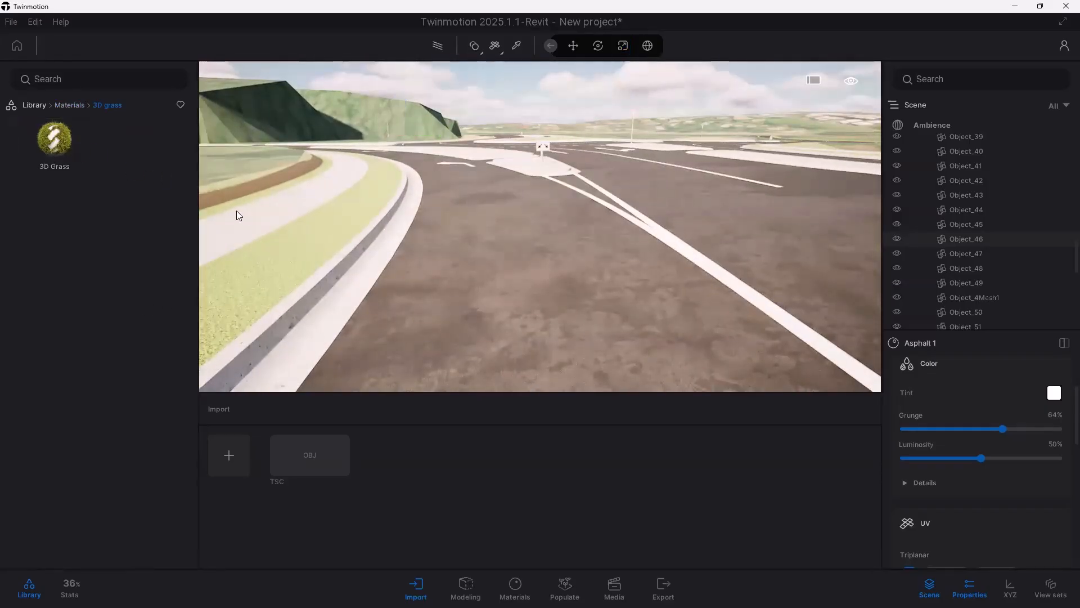
{"action": "left_click", "coordinate": [279, 262]}
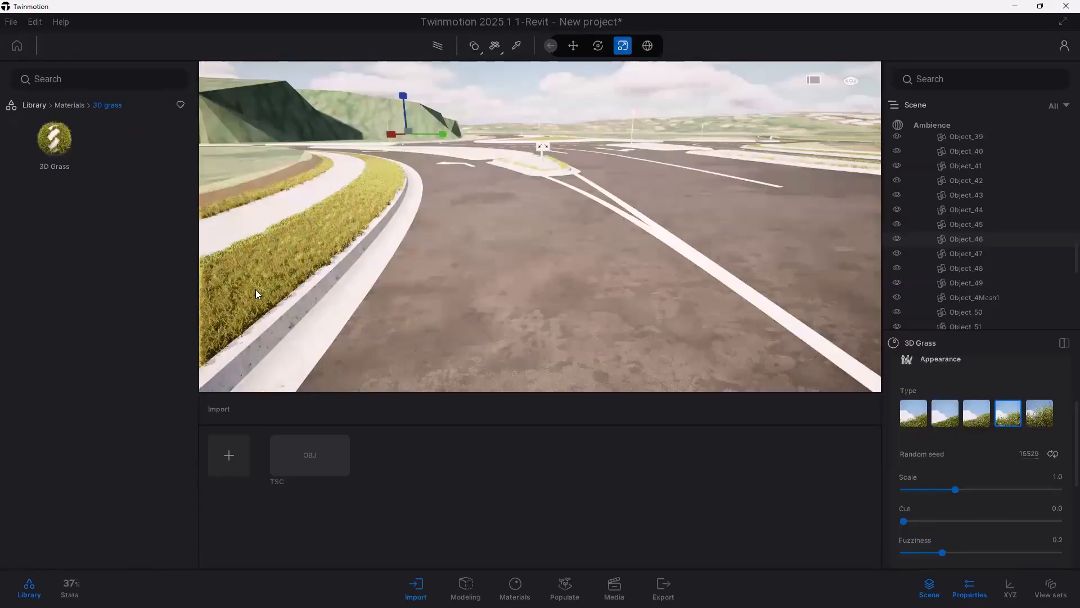
Step: Examine the 3D grass close up along the verge, and on the traffic islands and central island from above
{"action": "scroll", "coordinate": [254, 272], "scroll_direction": "up", "scroll_amount": 3}
{"action": "scroll", "coordinate": [251, 268], "scroll_direction": "down", "scroll_amount": 2}
{"action": "scroll", "coordinate": [250, 267], "scroll_direction": "up", "scroll_amount": 3}
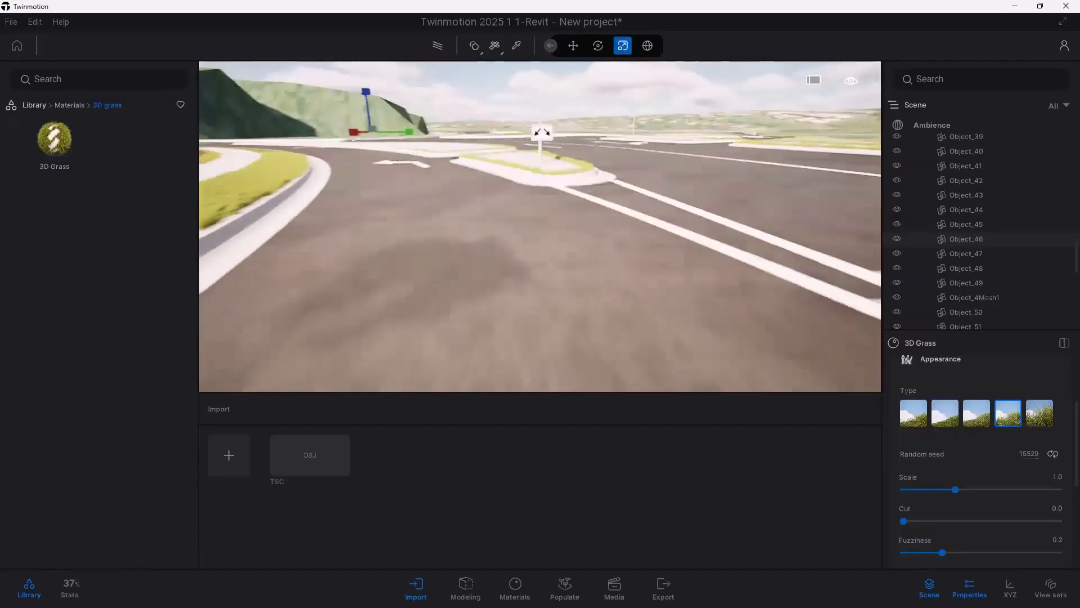
{"action": "scroll", "coordinate": [247, 265], "scroll_direction": "down", "scroll_amount": 1}
{"action": "middle_click_drag", "start_coordinate": [248, 270], "coordinate": [361, 272]}
{"action": "middle_click_drag", "start_coordinate": [385, 329], "coordinate": [390, 288]}
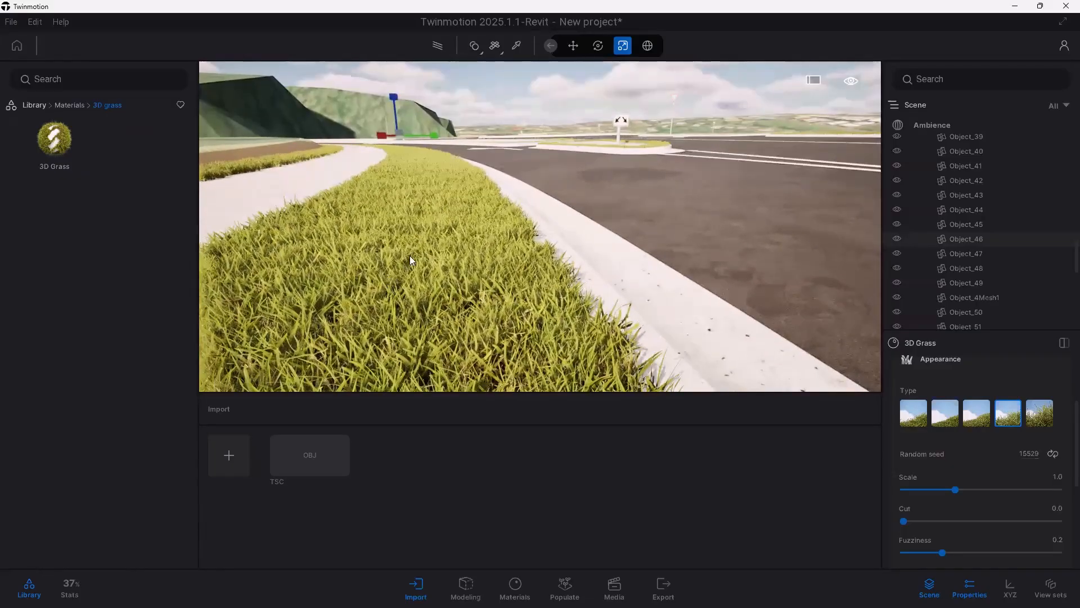
{"action": "scroll", "coordinate": [527, 219], "scroll_direction": "down", "scroll_amount": 10}
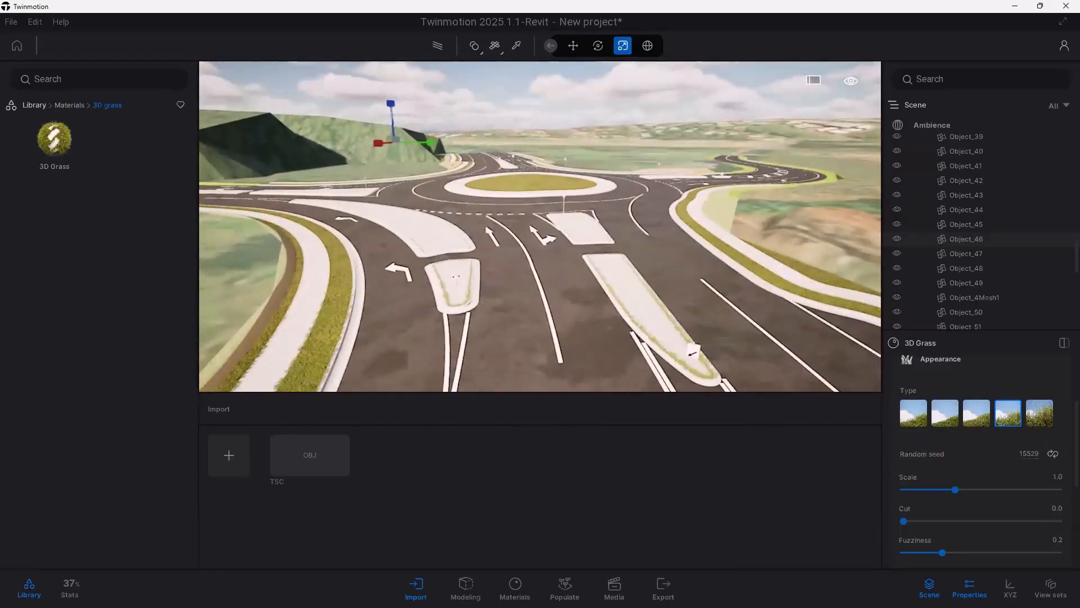
{"action": "middle_click_drag", "start_coordinate": [526, 219], "coordinate": [470, 252], "text": "shift"}
{"action": "mouse_move", "coordinate": [539, 197]}
{"action": "middle_mouse_down", "text": "shift"}
{"action": "mouse_move", "coordinate": [539, 215]}
{"action": "mouse_move", "coordinate": [564, 219]}
{"action": "mouse_move", "coordinate": [567, 232]}
{"action": "mouse_move", "coordinate": [549, 207]}
{"action": "middle_mouse_up", "text": "shift"}
{"action": "scroll", "coordinate": [539, 215], "scroll_direction": "up", "scroll_amount": 3}
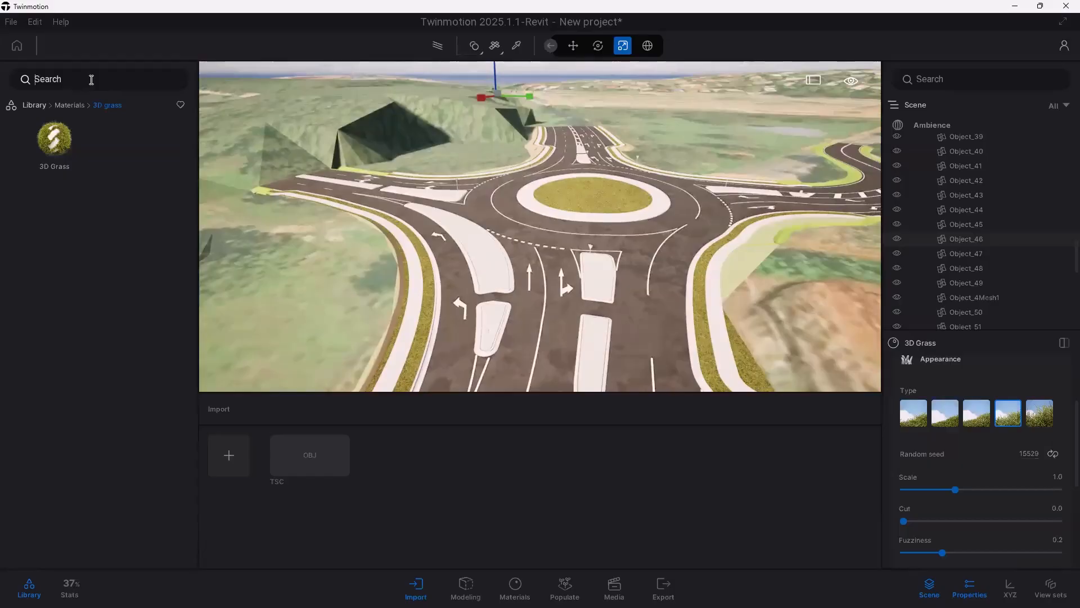
Step: Search the library's vegetation trees for "australi" and add the suggested term Celtis Australis
{"action": "left_click", "coordinate": [29, 105]}
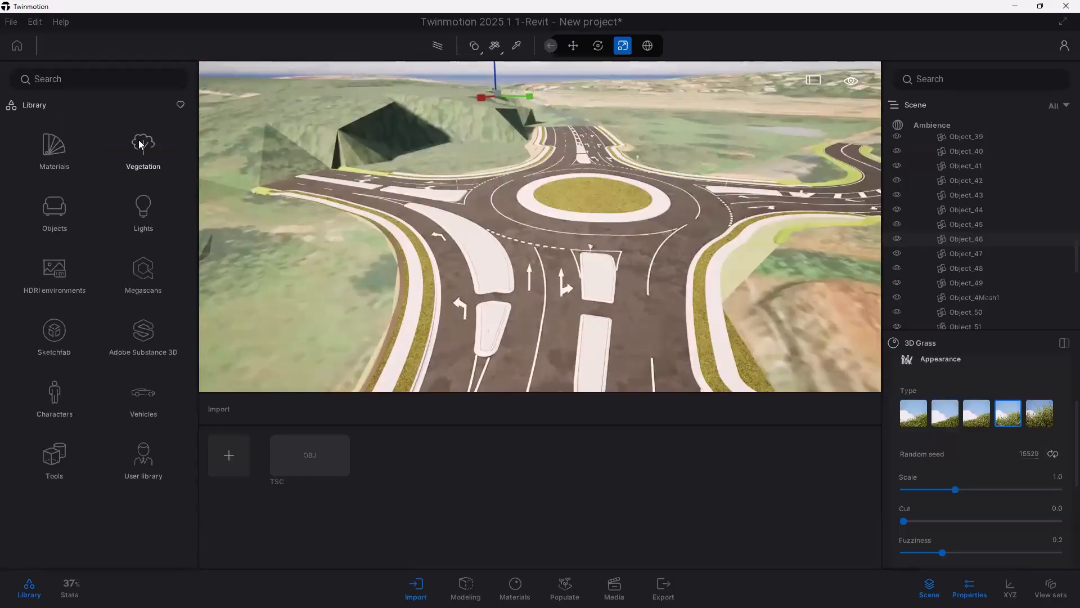
{"action": "left_click", "coordinate": [115, 174]}
{"action": "left_click", "coordinate": [138, 147]}
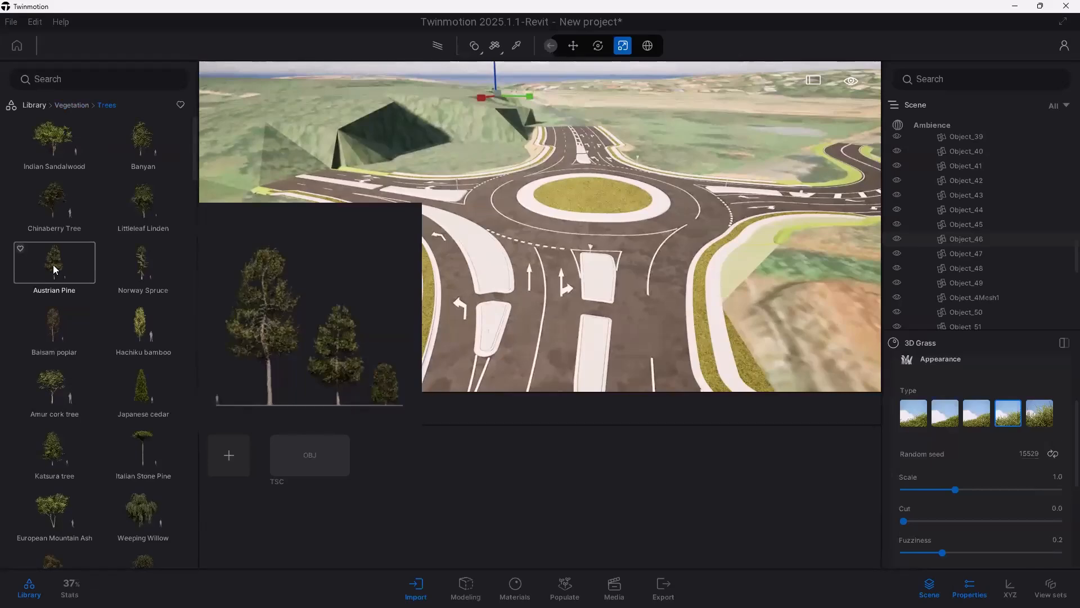
{"action": "left_click", "coordinate": [74, 81]}
{"action": "type", "text": "austral"}
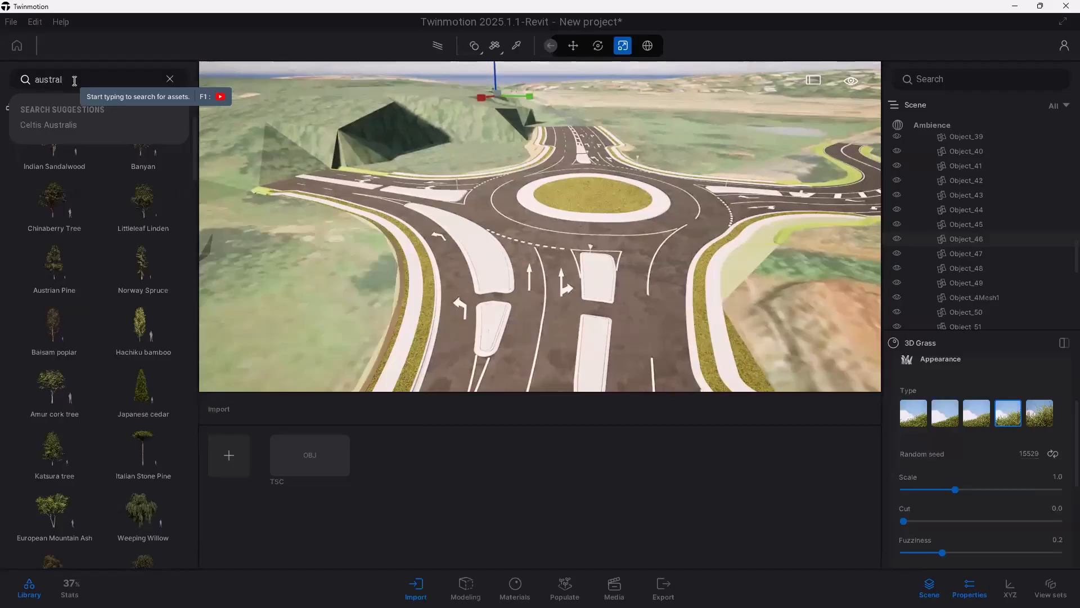
{"action": "type", "text": "i"}
{"action": "key", "text": "Return"}
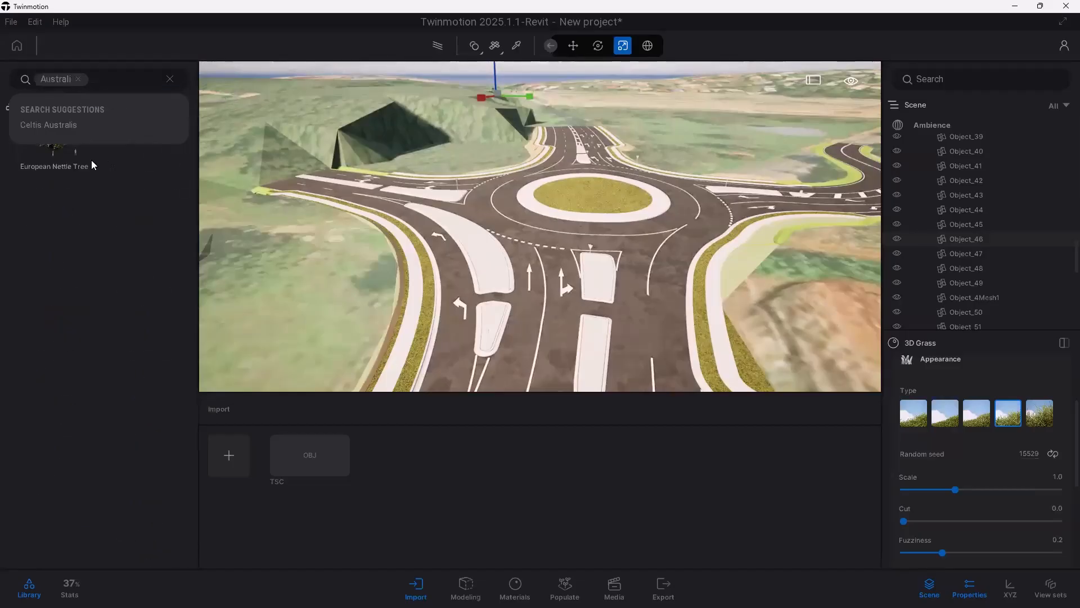
{"action": "left_click", "coordinate": [50, 127]}
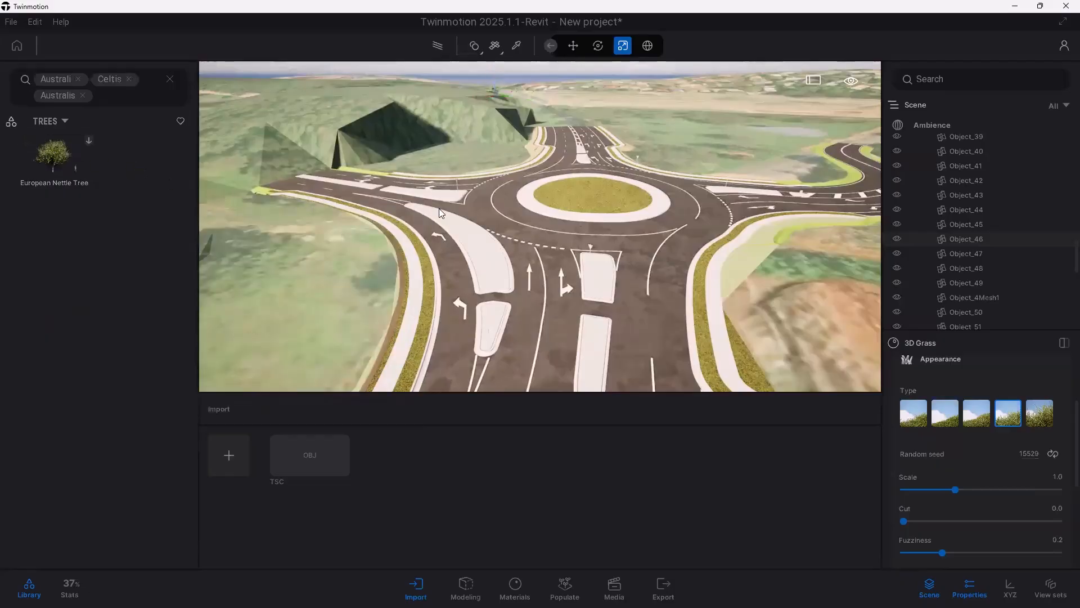
Step: Examine the object list under TSC.obj in the scene graph, expanding and collapsing the container and selecting several of its meshes
{"action": "left_click", "coordinate": [594, 191]}
{"action": "scroll", "coordinate": [1065, 265], "scroll_direction": "up", "scroll_amount": 10}
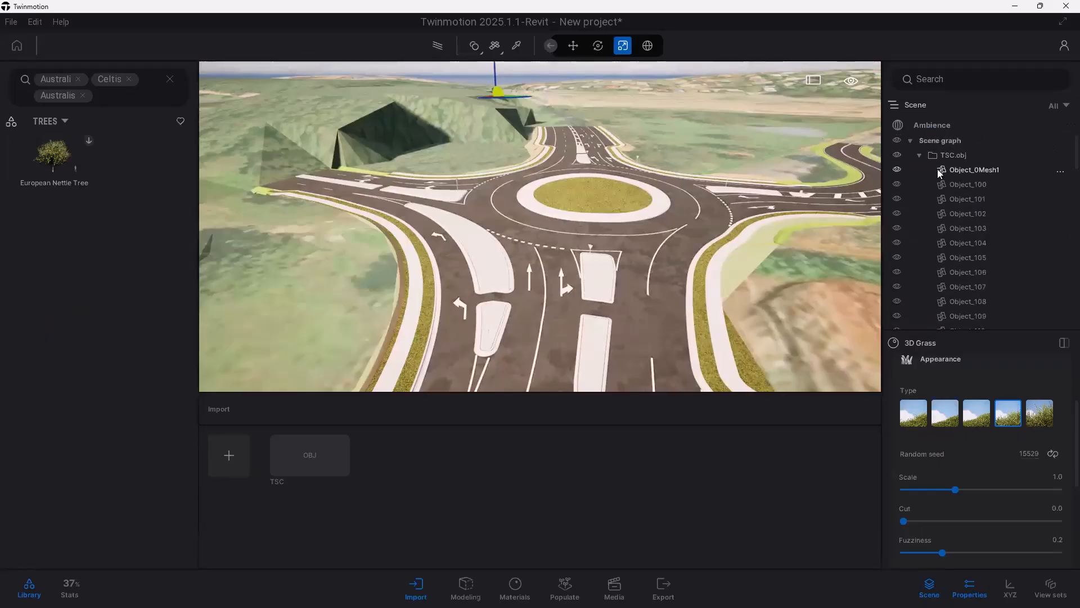
{"action": "left_click", "coordinate": [919, 155]}
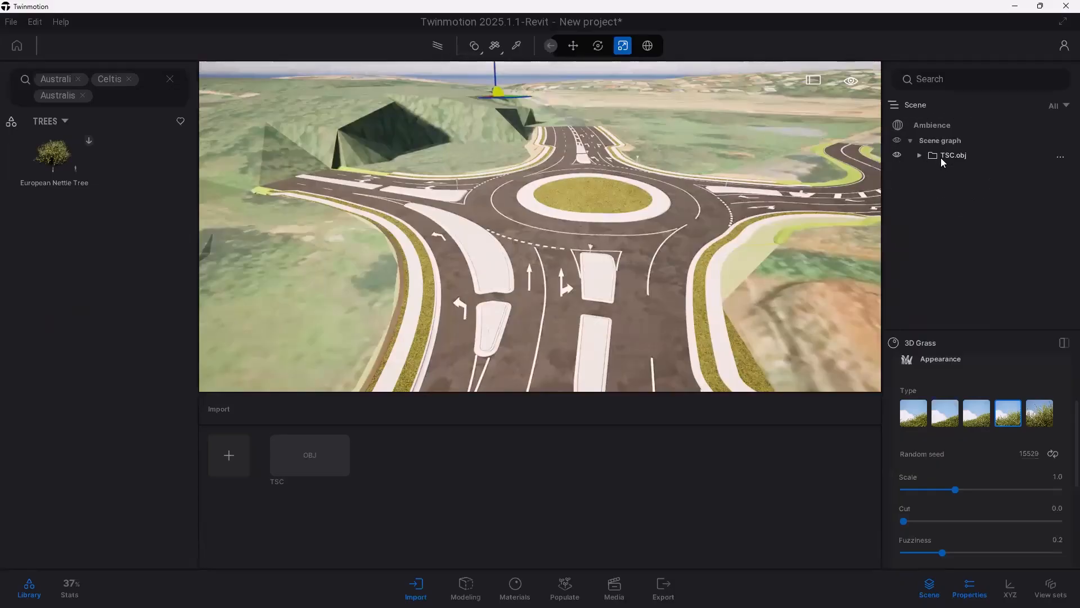
{"action": "left_click", "coordinate": [919, 155]}
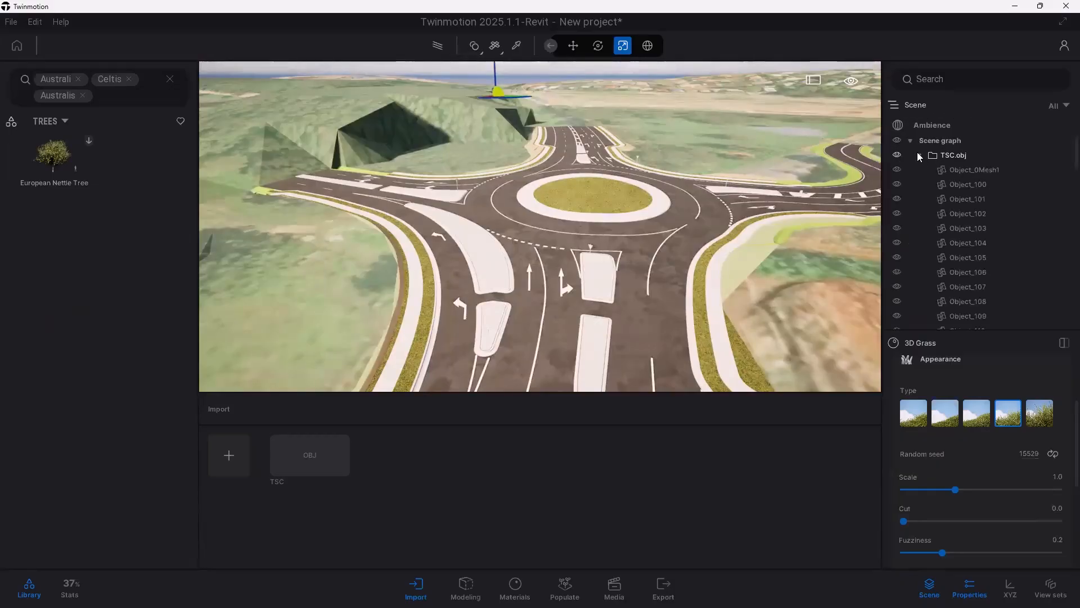
{"action": "left_click", "coordinate": [958, 220]}
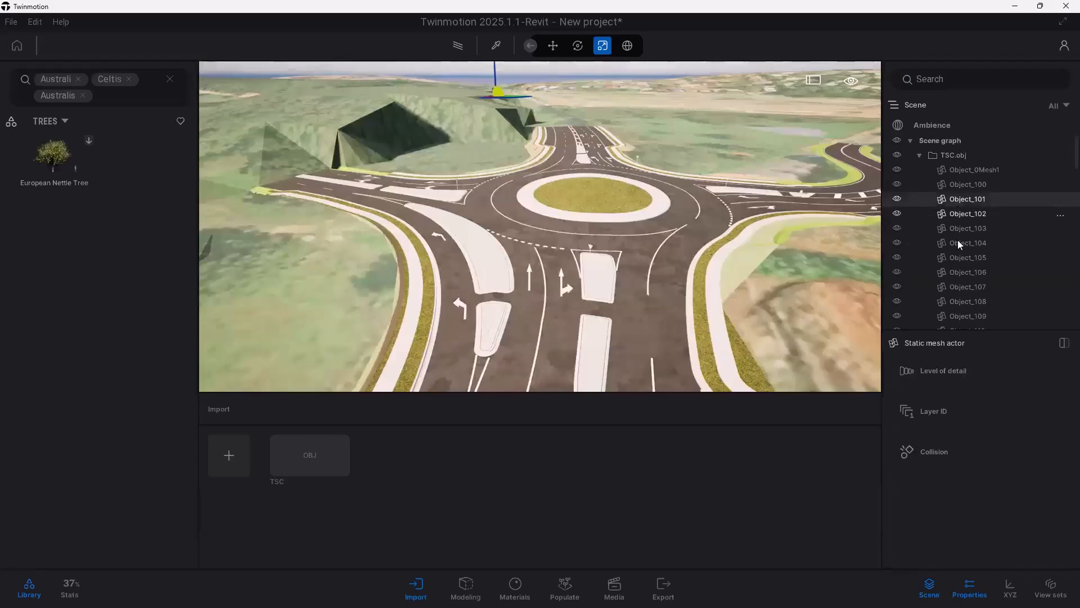
{"action": "left_click", "coordinate": [958, 241], "text": "shift"}
{"action": "left_click", "coordinate": [919, 155]}
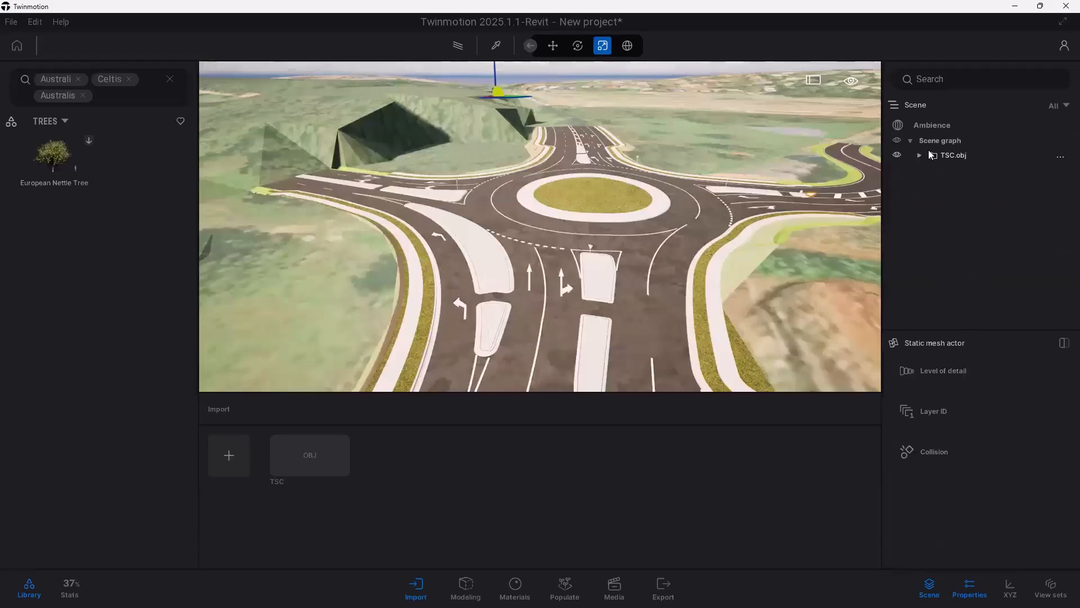
Step: Create a sub container named Vegetation under the scene graph
{"action": "right_click", "coordinate": [929, 141]}
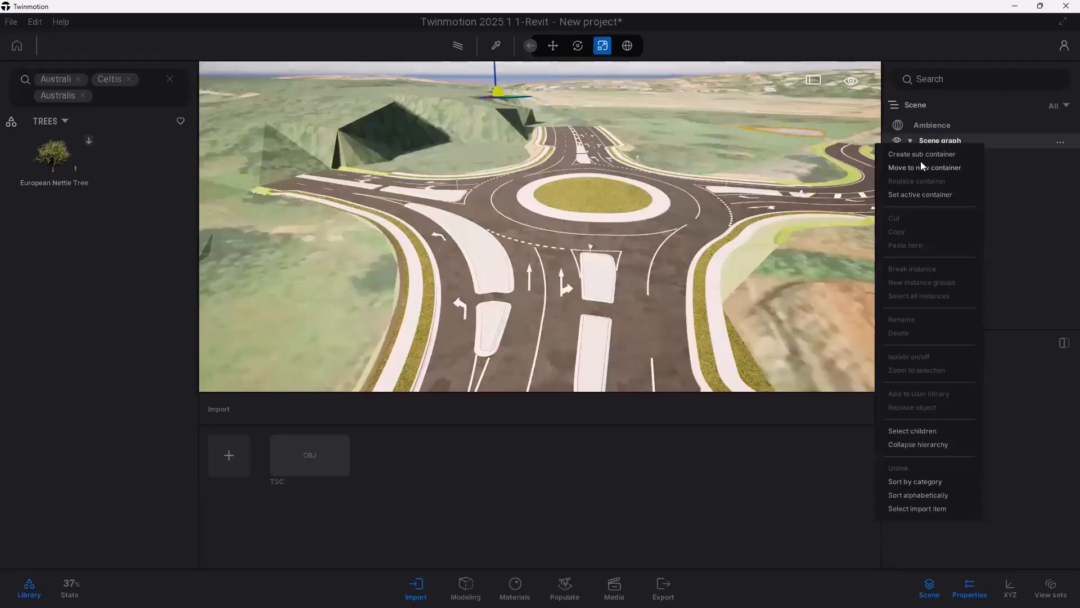
{"action": "left_click", "coordinate": [919, 153]}
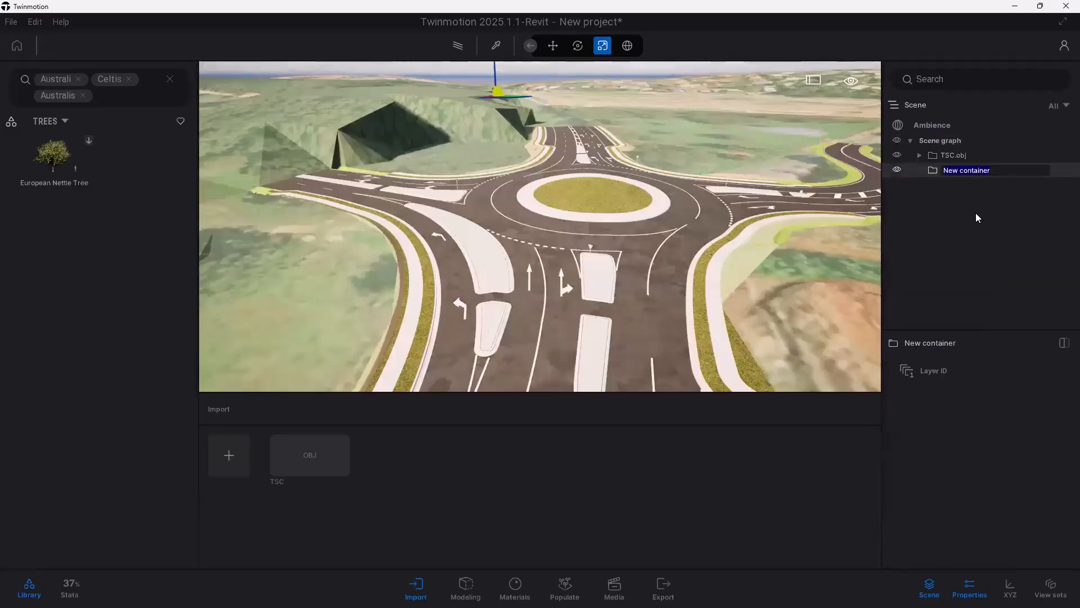
{"action": "type", "text": "Vegetation"}
{"action": "key", "text": "Return"}
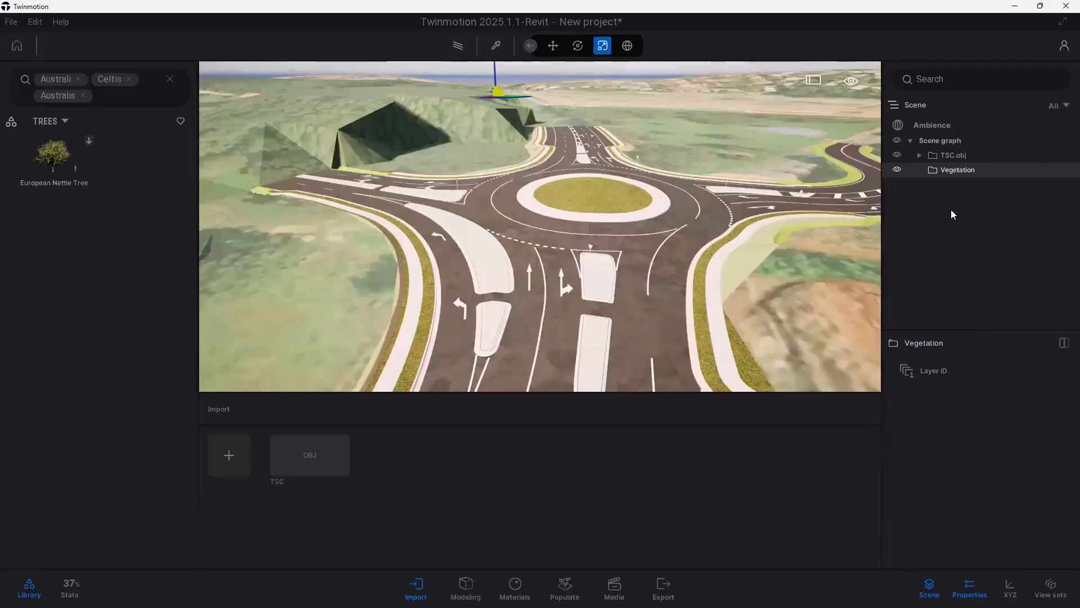
Step: Hide and show the whole TSC.obj container and some of its individual objects, leaving the full model shown and the container collapsed
{"action": "left_click", "coordinate": [896, 155]}
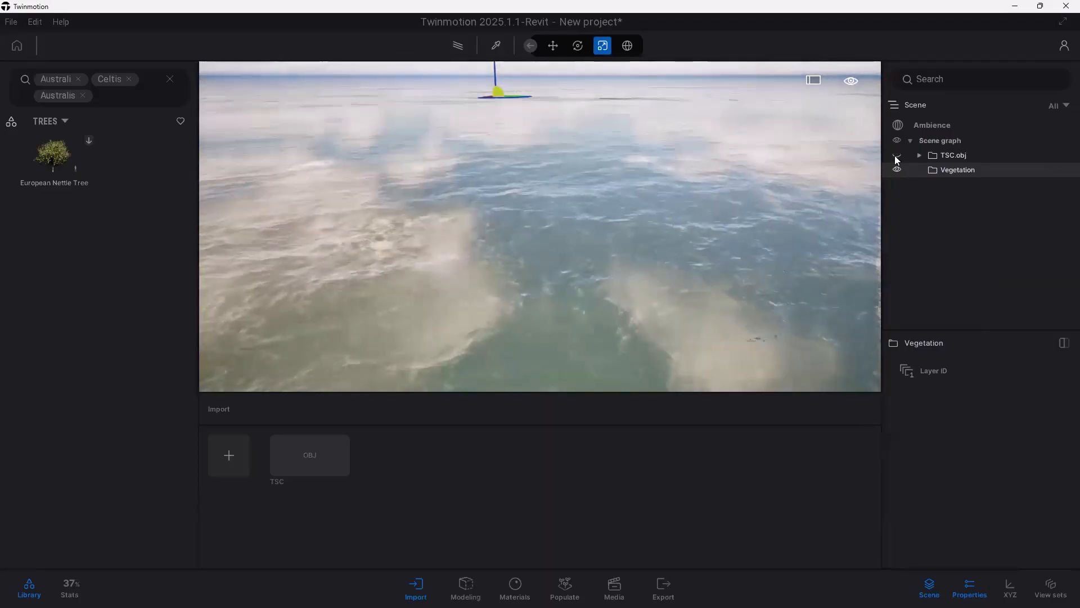
{"action": "left_click", "coordinate": [897, 156]}
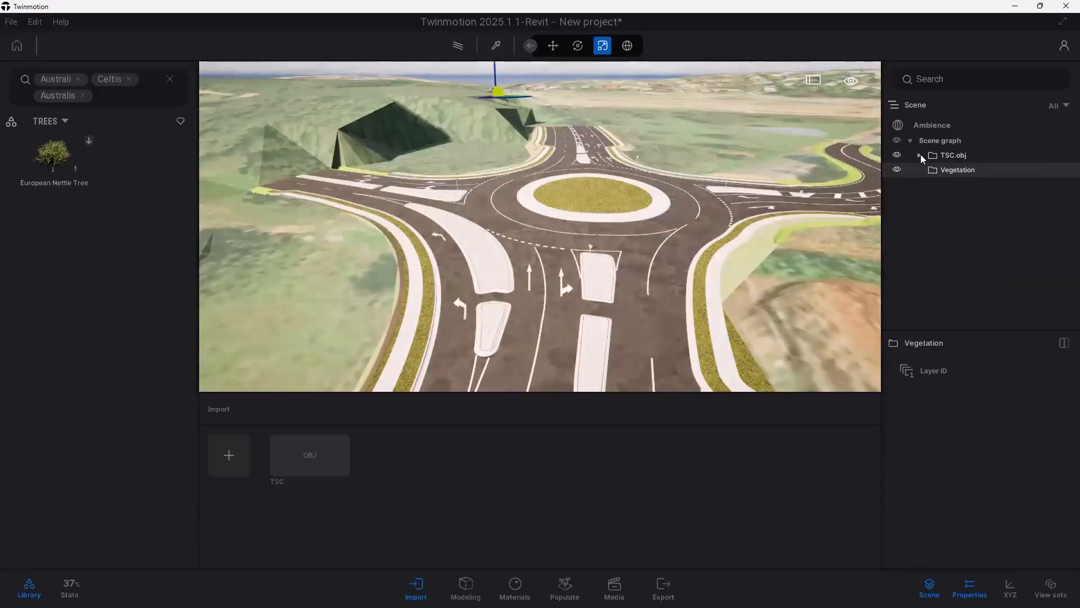
{"action": "left_click", "coordinate": [919, 155]}
{"action": "left_click", "coordinate": [895, 187]}
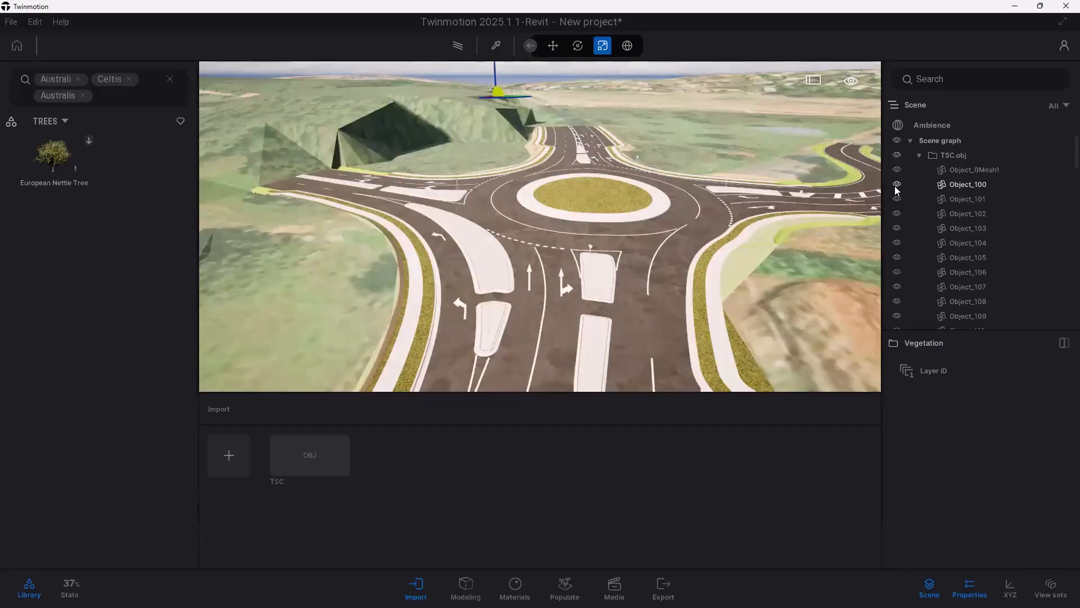
{"action": "left_click", "coordinate": [897, 194]}
{"action": "left_click", "coordinate": [894, 190]}
{"action": "left_click", "coordinate": [897, 171]}
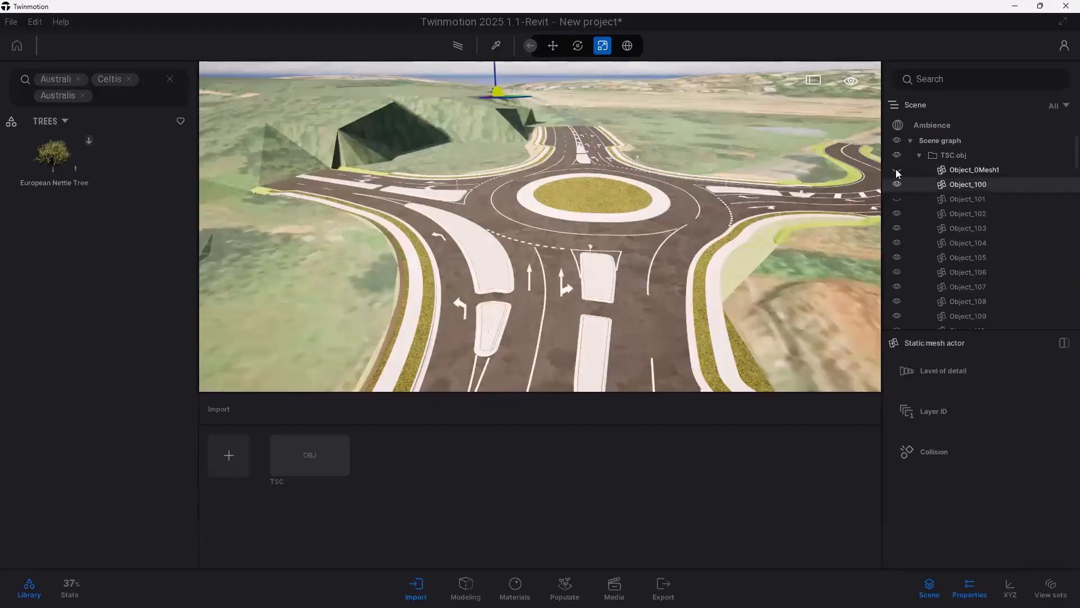
{"action": "left_click", "coordinate": [897, 155]}
{"action": "left_click", "coordinate": [897, 155]}
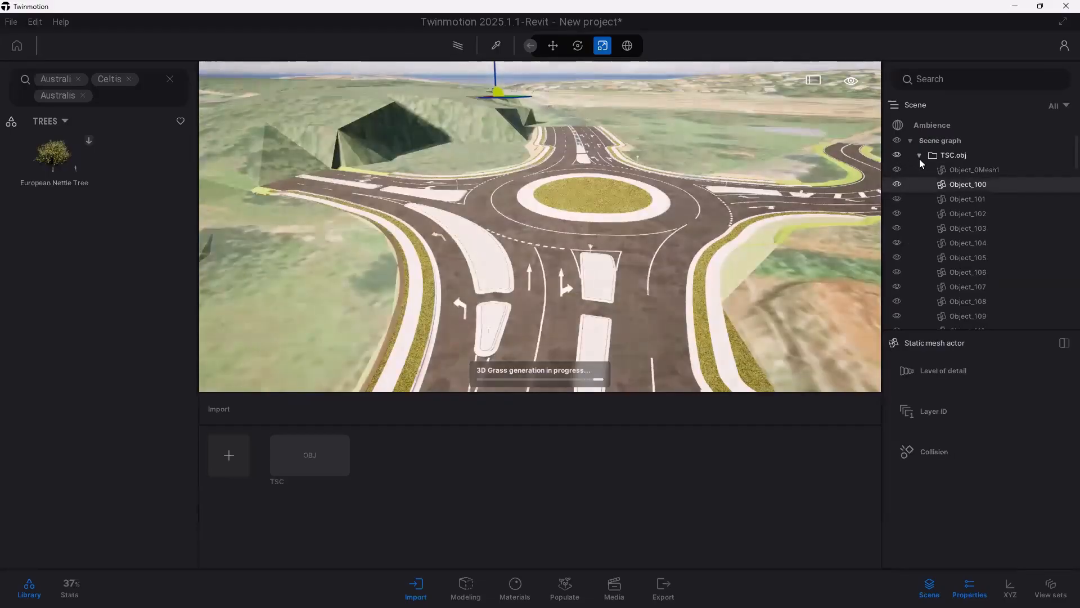
{"action": "left_click", "coordinate": [919, 155]}
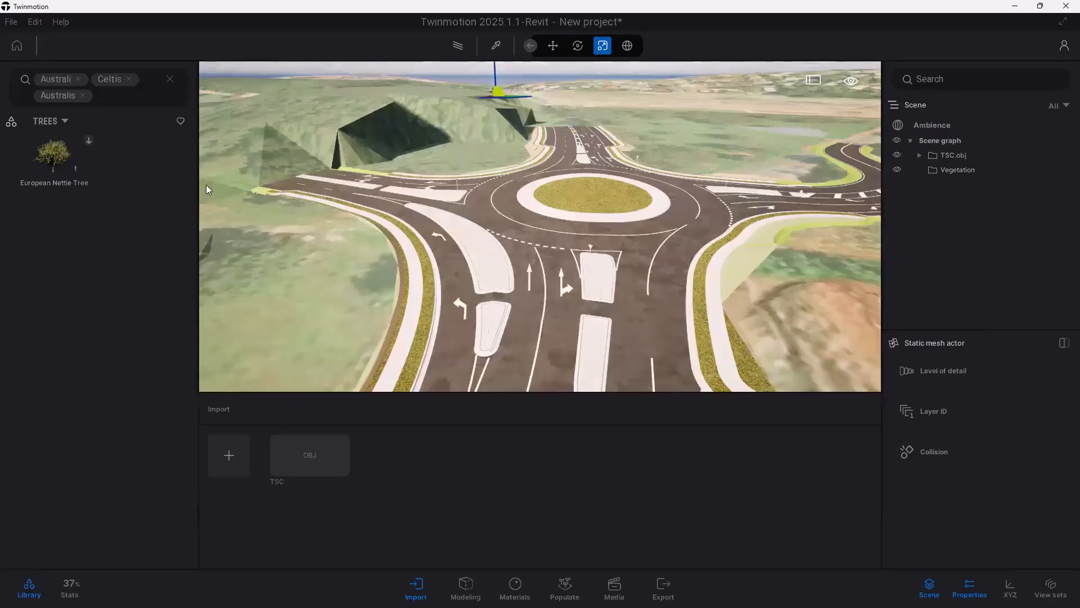
Step: Try to download the European Nettle Tree and place it on the roundabout's central island with the Vegetation container as the target
{"action": "left_click", "coordinate": [53, 161]}
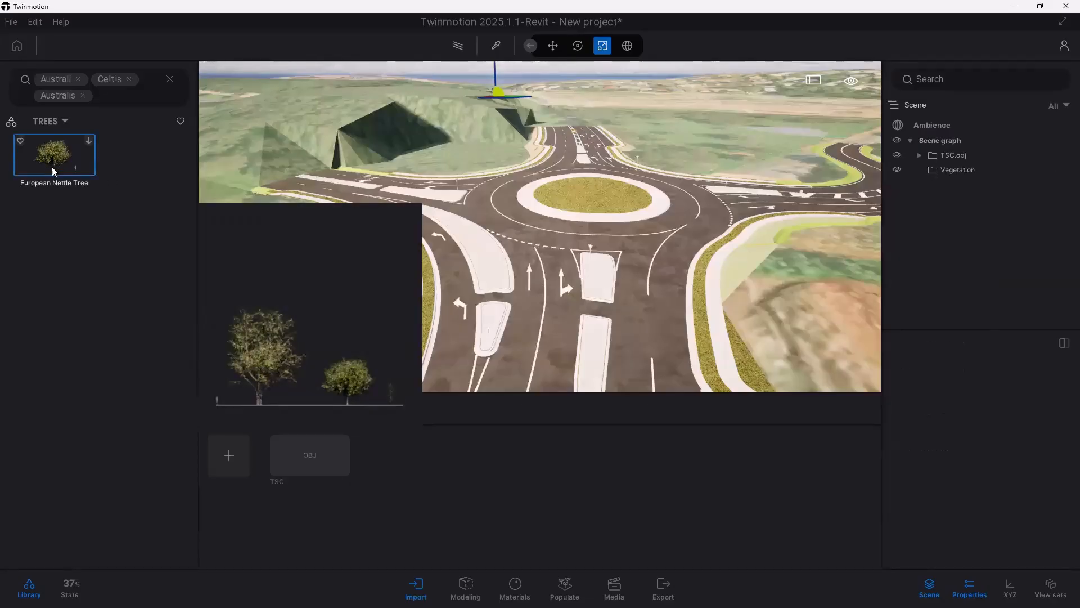
{"action": "left_click", "coordinate": [590, 193]}
{"action": "scroll", "coordinate": [588, 219], "scroll_direction": "up", "scroll_amount": 1}
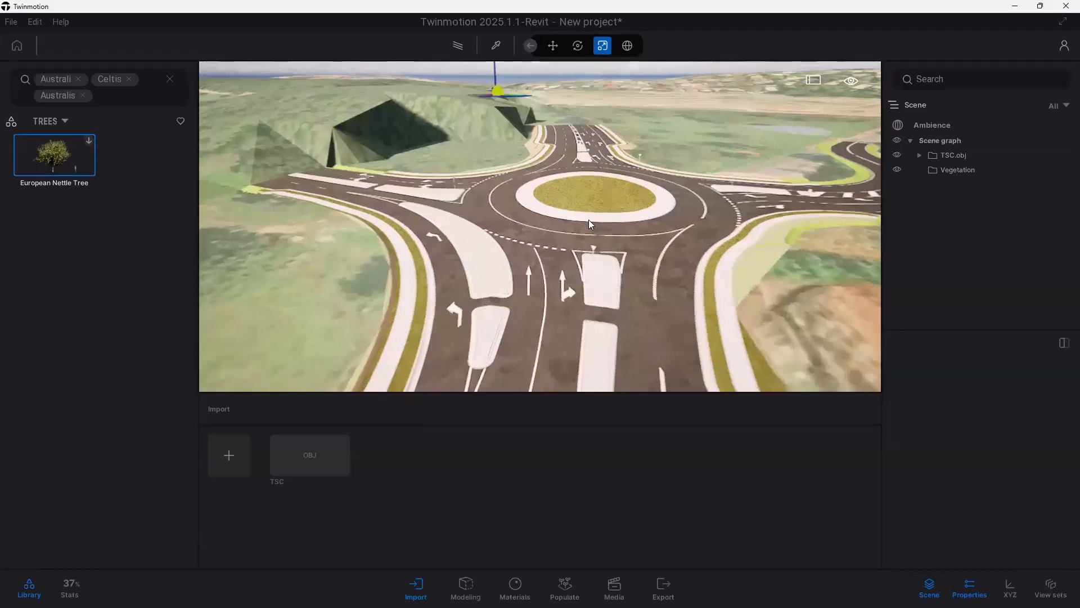
{"action": "scroll", "coordinate": [589, 220], "scroll_direction": "up", "scroll_amount": 5}
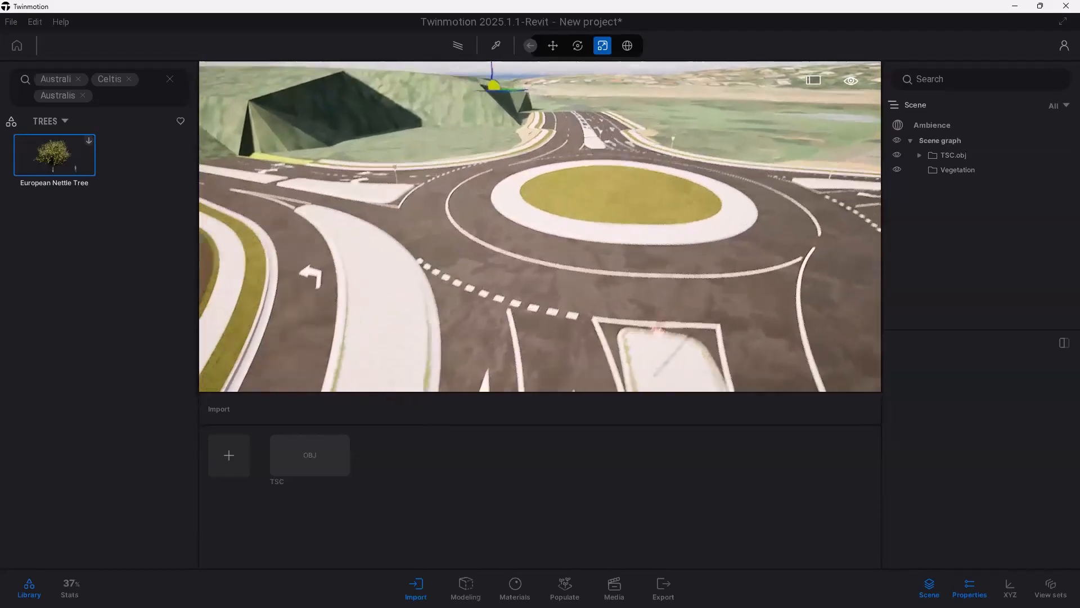
{"action": "middle_click_drag", "start_coordinate": [590, 219], "coordinate": [580, 177]}
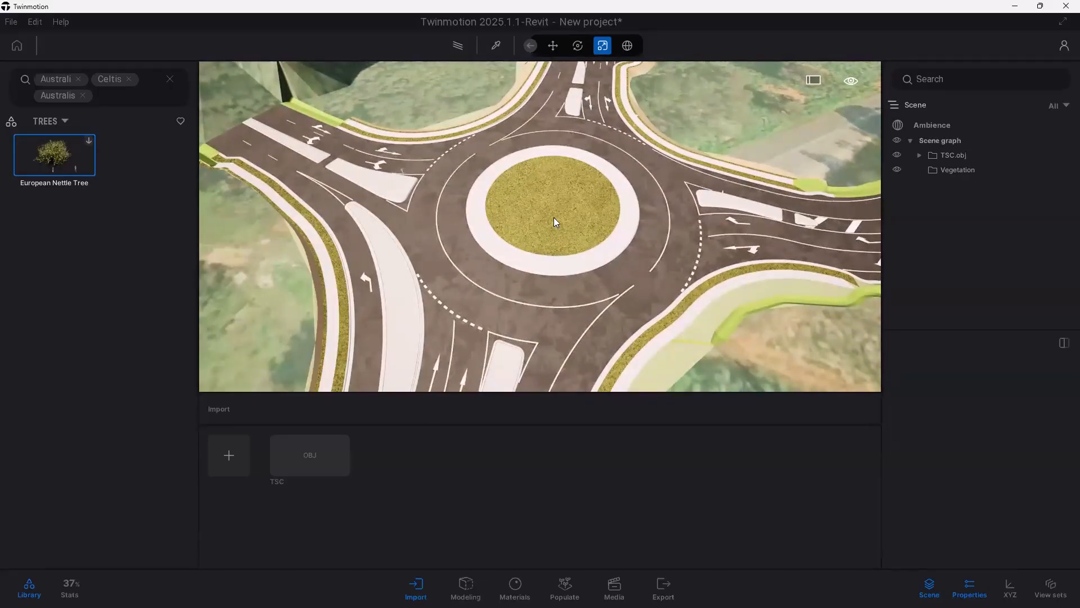
{"action": "left_click", "coordinate": [932, 172]}
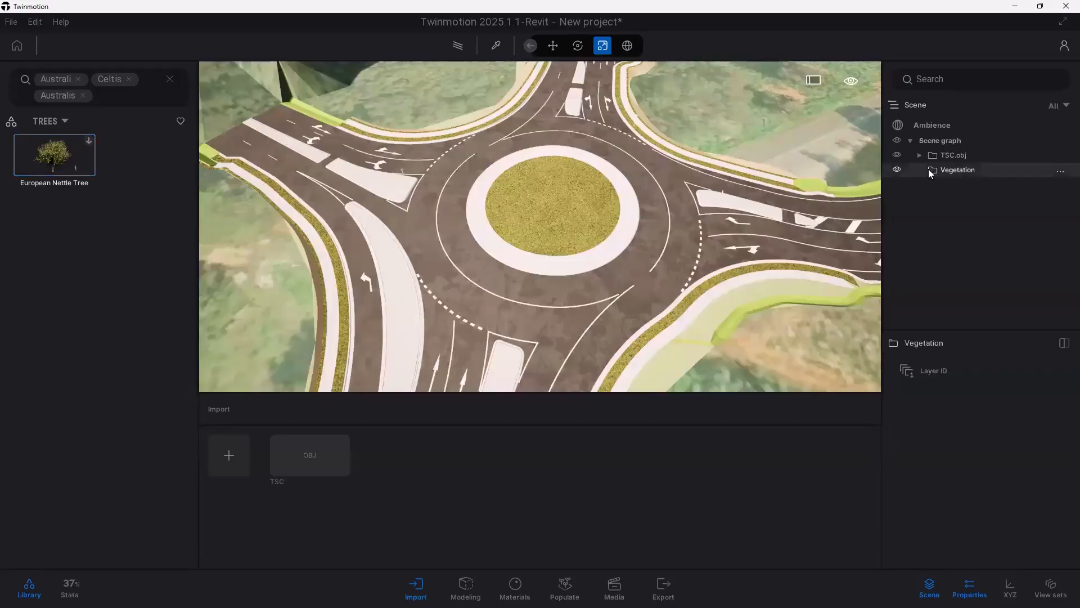
{"action": "left_click", "coordinate": [54, 153]}
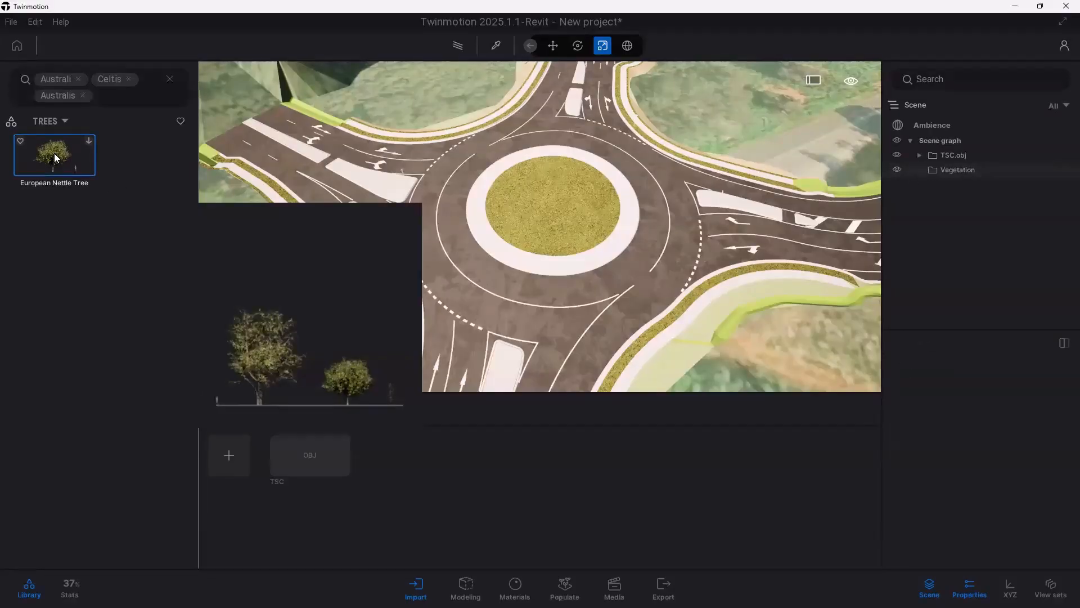
{"action": "left_click", "coordinate": [89, 143]}
Step: Clear the library search terms and place an Austrian Pine from the vegetation trees on the grassed central island
{"action": "left_click", "coordinate": [79, 80]}
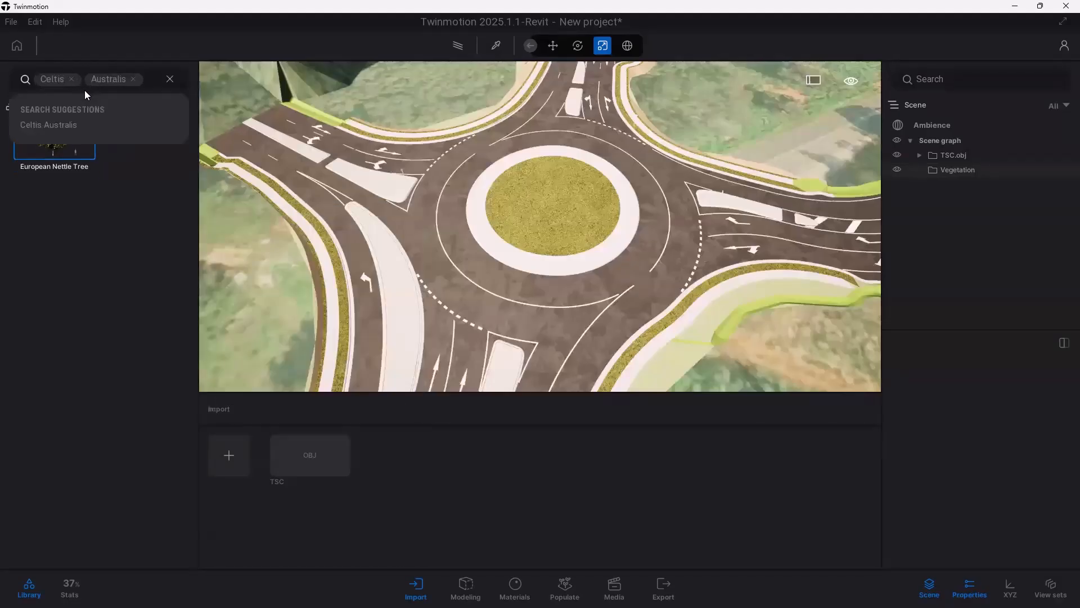
{"action": "left_click", "coordinate": [72, 79]}
{"action": "left_click", "coordinate": [84, 80]}
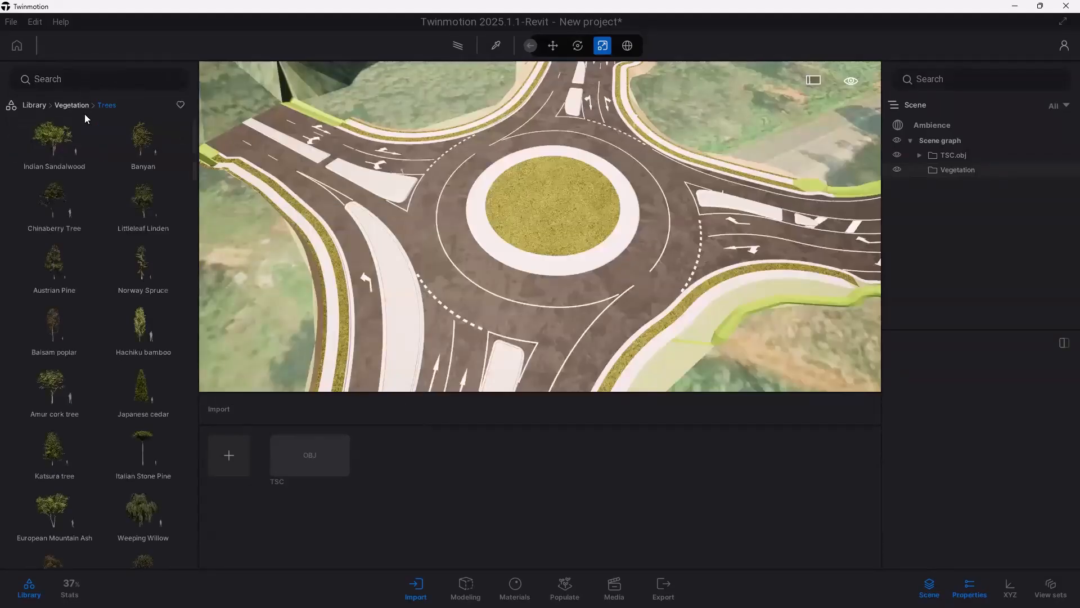
{"action": "left_click_drag", "start_coordinate": [56, 290], "coordinate": [555, 206]}
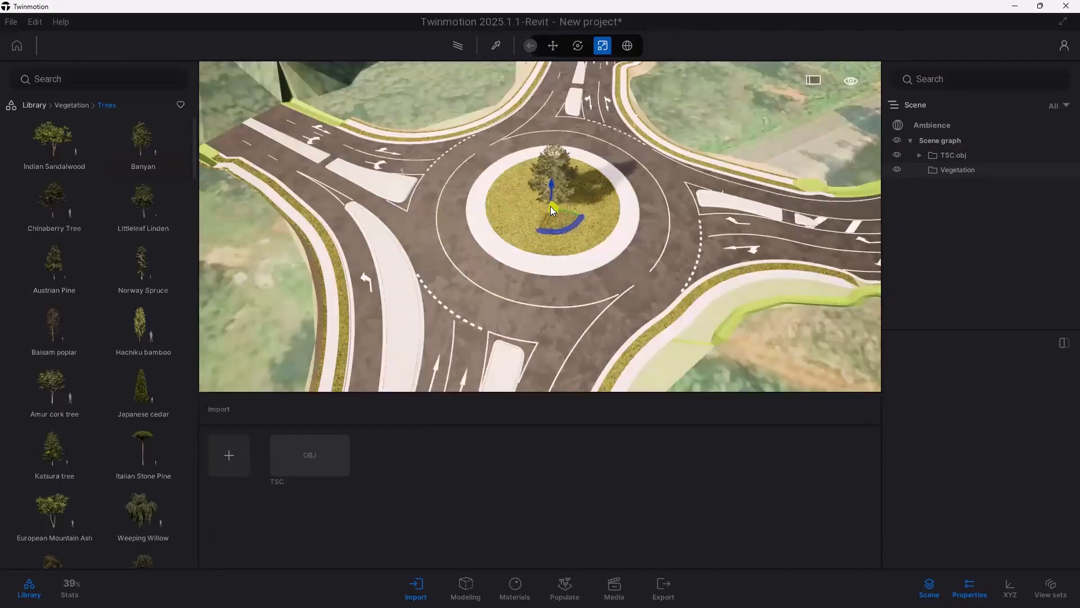
{"action": "scroll", "coordinate": [563, 240], "scroll_direction": "up", "scroll_amount": 3}
{"action": "scroll", "coordinate": [577, 222], "scroll_direction": "up", "scroll_amount": 3}
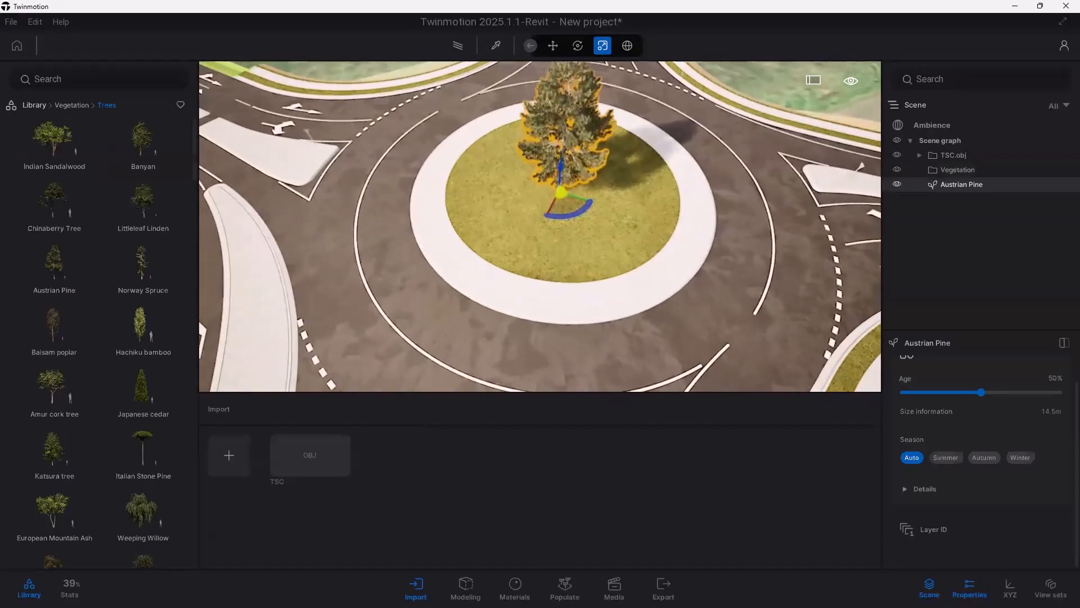
{"action": "scroll", "coordinate": [543, 227], "scroll_direction": "down", "scroll_amount": 5}
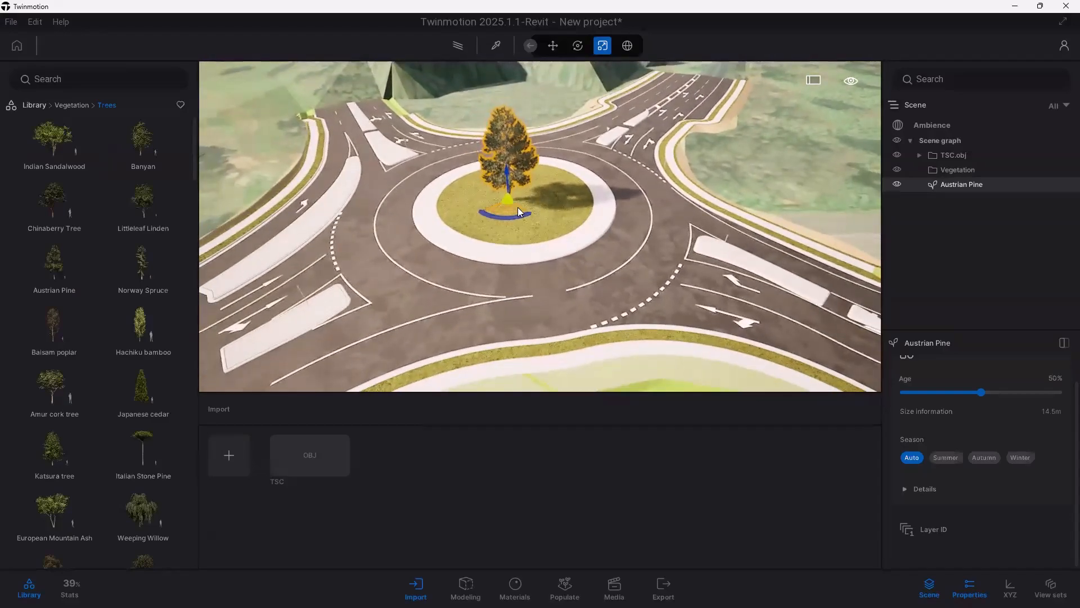
Step: Rotate the Austrian Pine, scale it down to about 13.5 m tall and adjust its position on the central island
{"action": "type", "text": "5"}
{"action": "key", "text": "Return"}
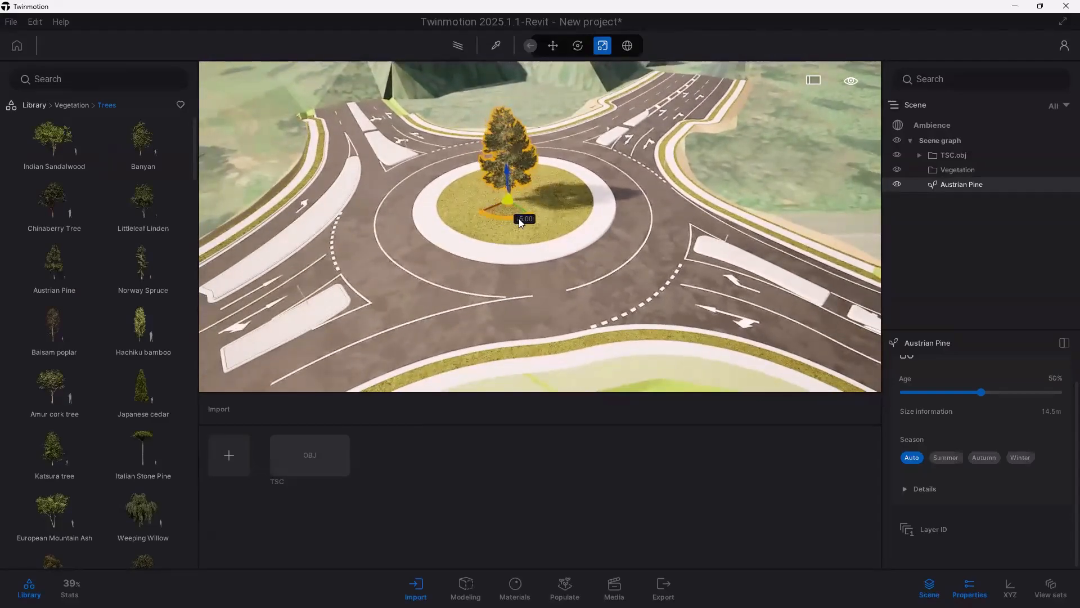
{"action": "left_click", "coordinate": [601, 47]}
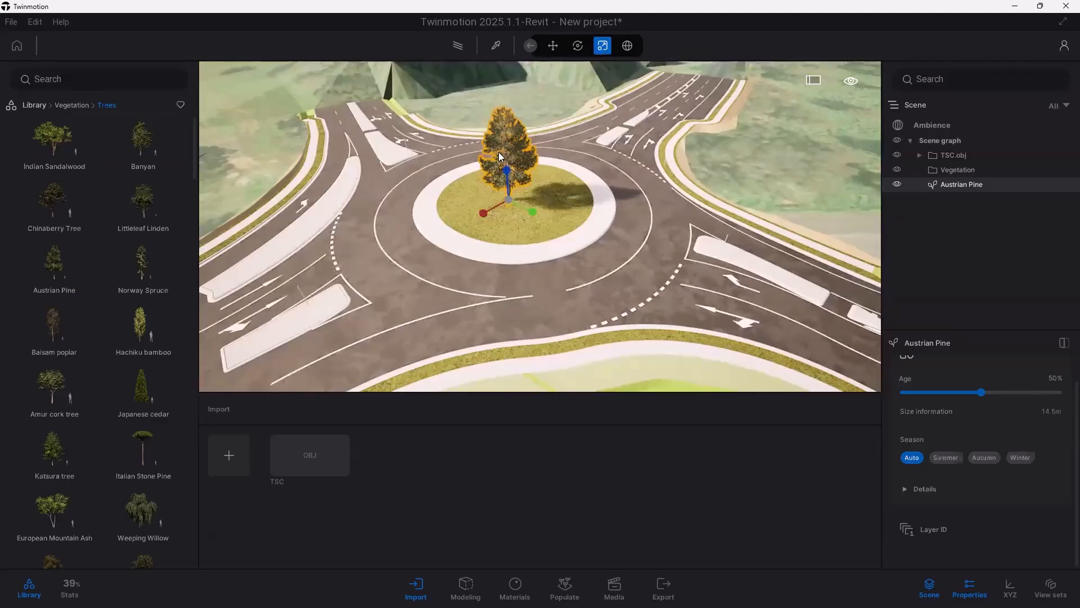
{"action": "left_click_drag", "start_coordinate": [510, 200], "coordinate": [443, 212]}
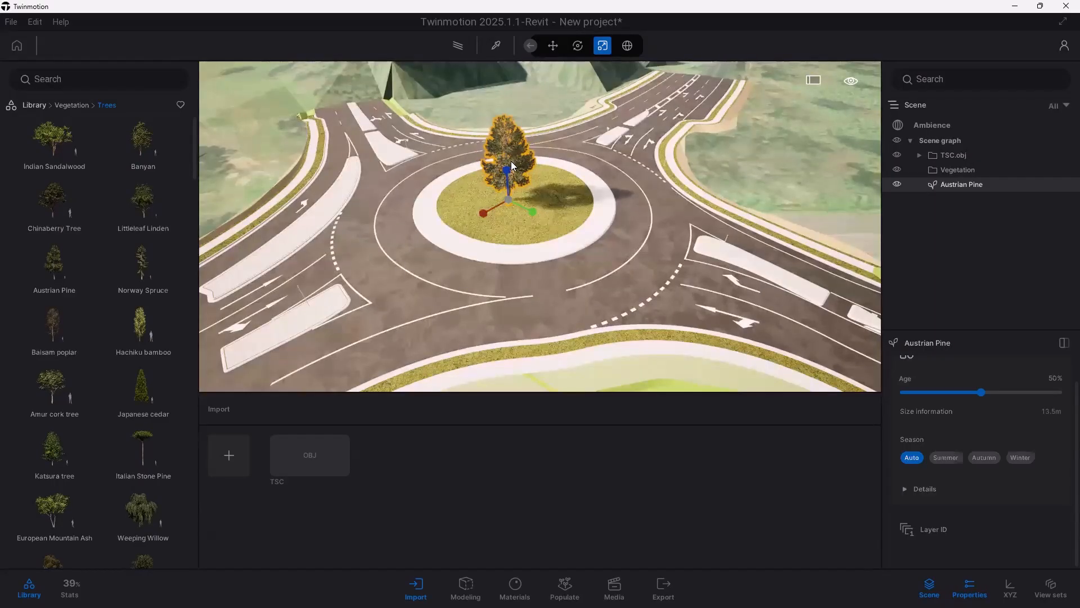
{"action": "left_click_drag", "start_coordinate": [510, 161], "coordinate": [514, 200]}
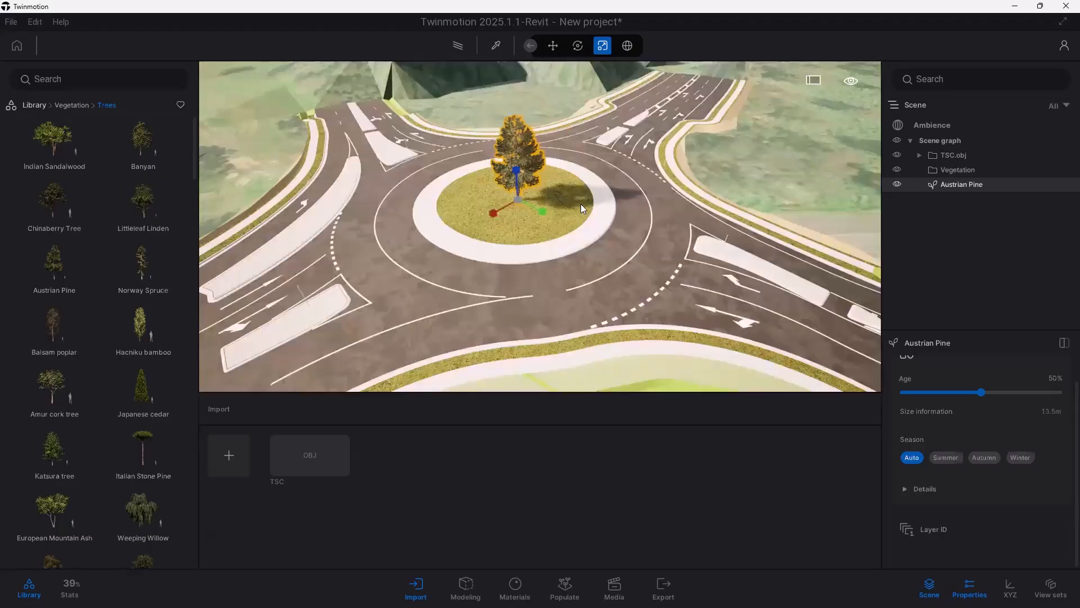
{"action": "left_click_drag", "start_coordinate": [520, 162], "coordinate": [514, 196]}
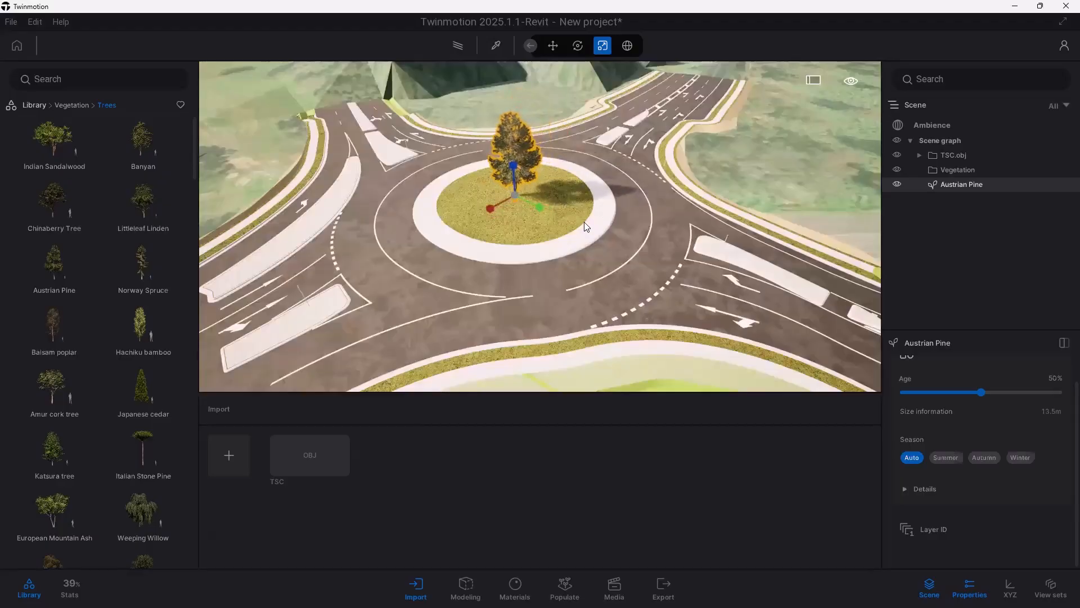
Step: Move the Austrian Pine out onto the surrounding terrain and back to the middle of the central island, leaving it deselected
{"action": "left_click", "coordinate": [573, 235]}
{"action": "left_click", "coordinate": [511, 174]}
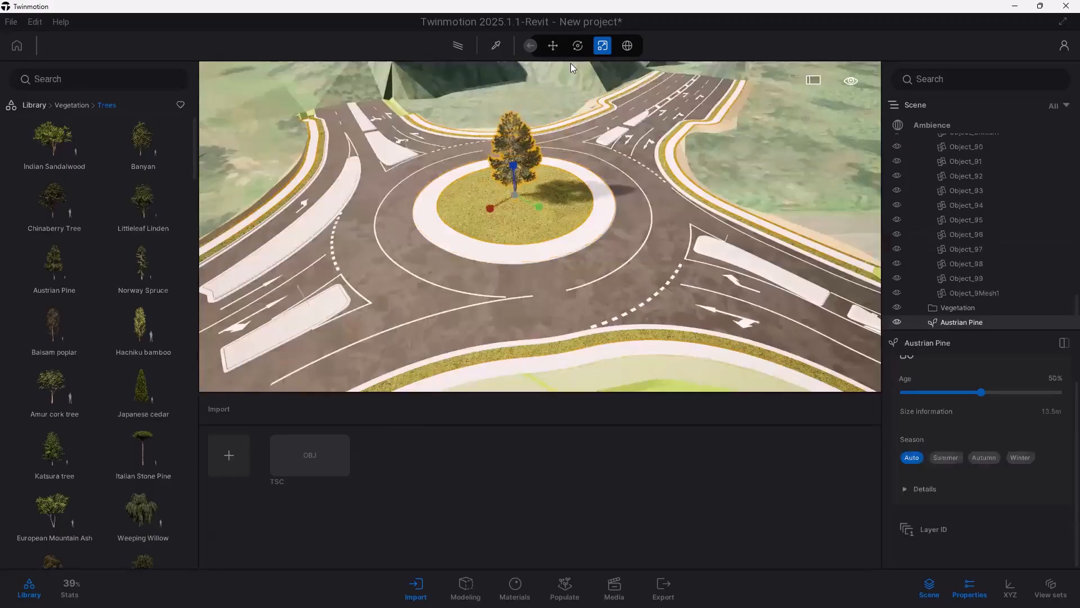
{"action": "key", "text": "w"}
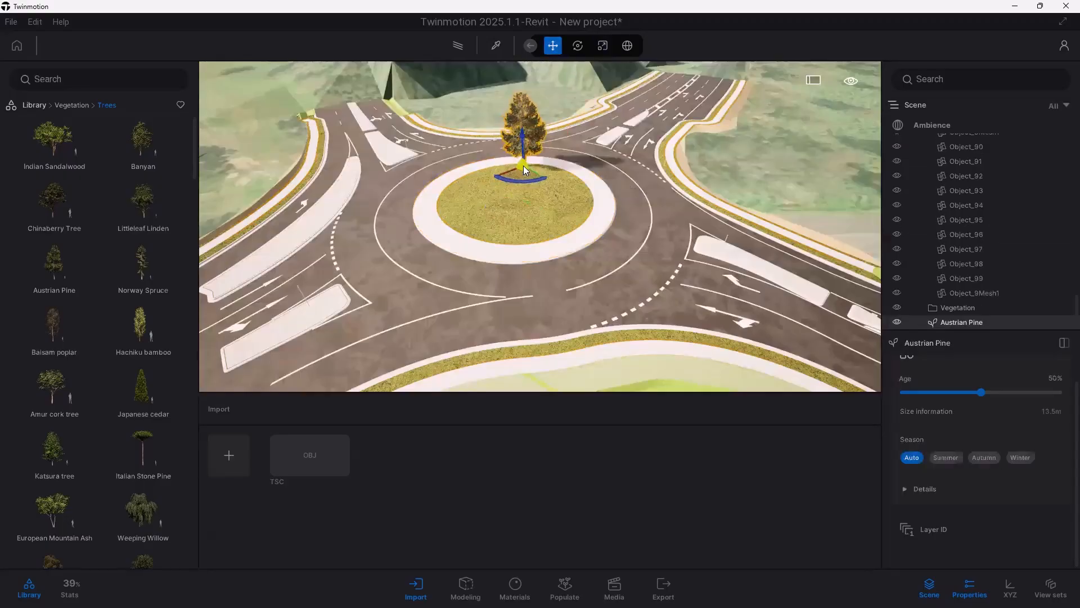
{"action": "left_click_drag", "start_coordinate": [523, 166], "coordinate": [751, 181]}
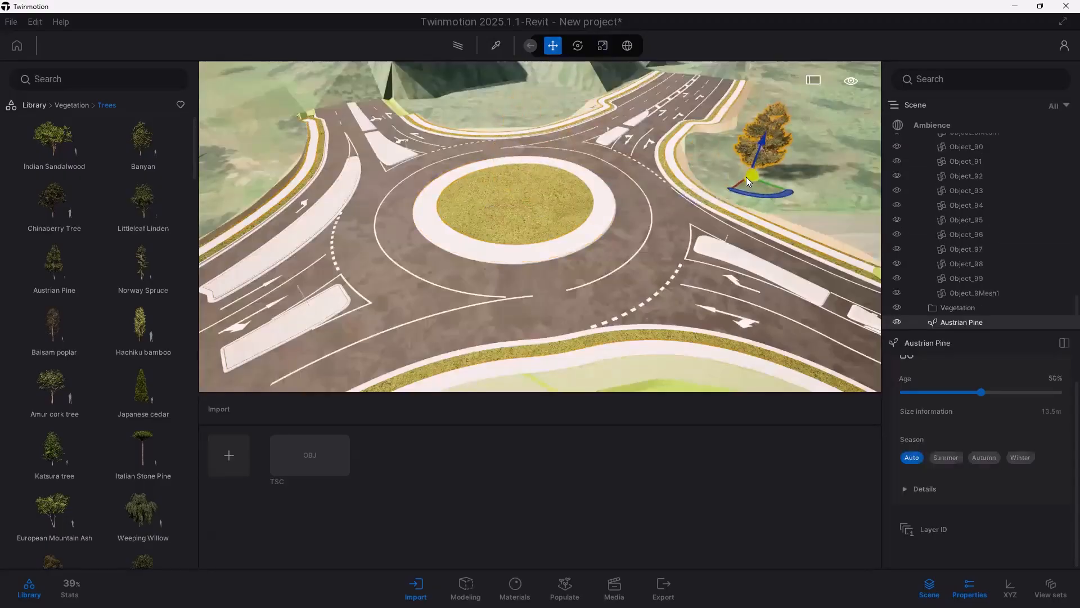
{"action": "mouse_move", "coordinate": [763, 147]}
{"action": "middle_mouse_down", "text": "shift"}
{"action": "mouse_move", "coordinate": [711, 160]}
{"action": "mouse_move", "coordinate": [762, 139]}
{"action": "middle_mouse_up", "text": "shift"}
{"action": "left_click_drag", "start_coordinate": [746, 172], "coordinate": [521, 217]}
{"action": "left_click", "coordinate": [509, 239]}
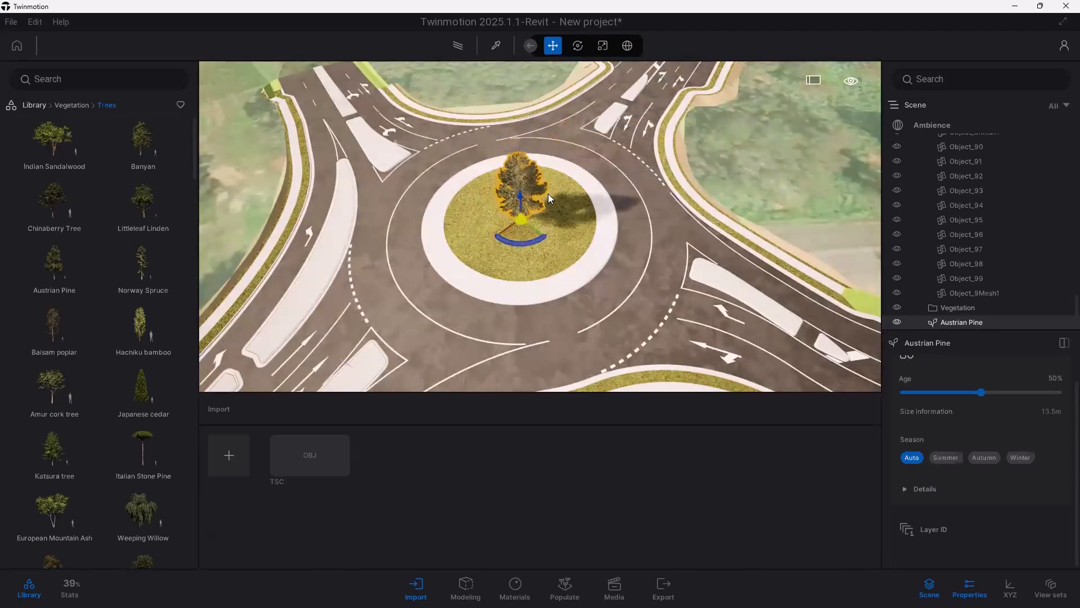
{"action": "key", "text": "Escape"}
{"action": "mouse_move", "coordinate": [530, 253]}
{"action": "middle_mouse_down", "text": "shift"}
{"action": "mouse_move", "coordinate": [526, 195]}
{"action": "mouse_move", "coordinate": [523, 254]}
{"action": "middle_mouse_up", "text": "shift"}
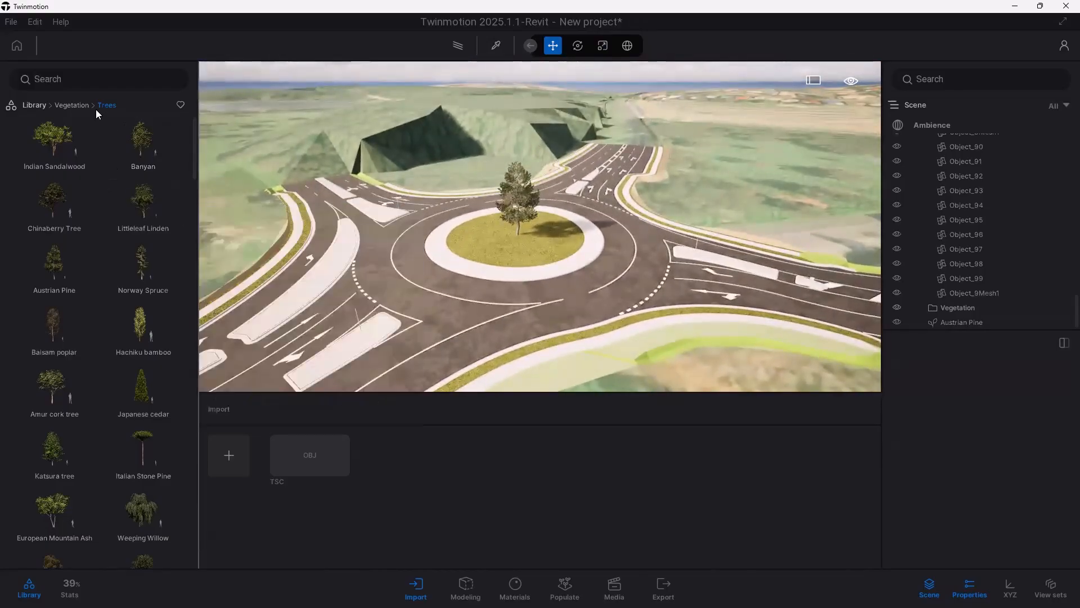
Step: Search the asset library for "seat", look through the results for a suitable bench and clear the search
{"action": "left_click", "coordinate": [66, 81]}
{"action": "left_click", "coordinate": [40, 106]}
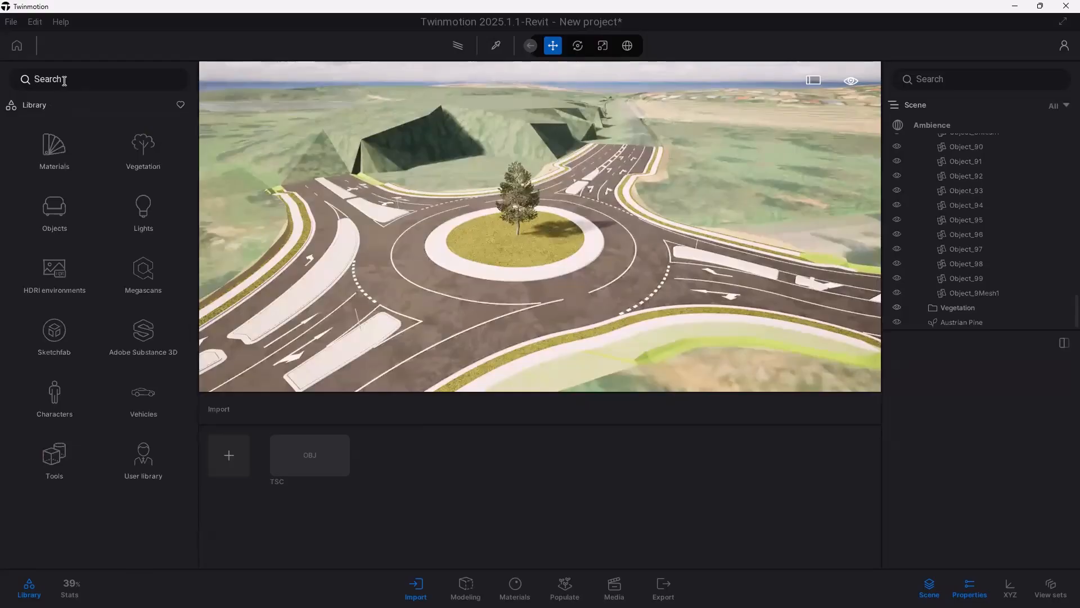
{"action": "left_click", "coordinate": [64, 81]}
{"action": "type", "text": "seat"}
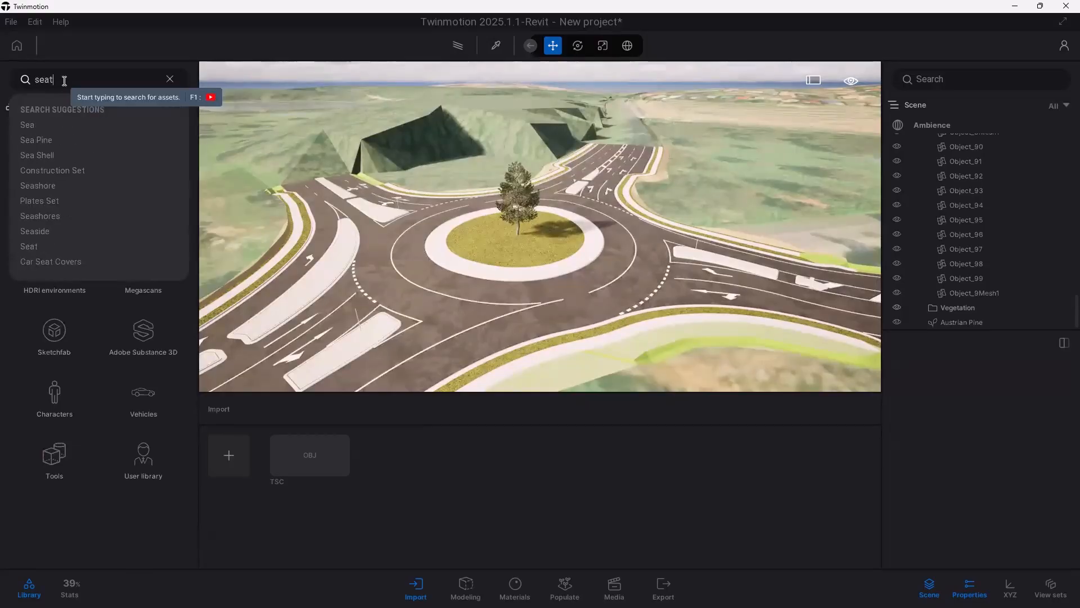
{"action": "key", "text": "Return"}
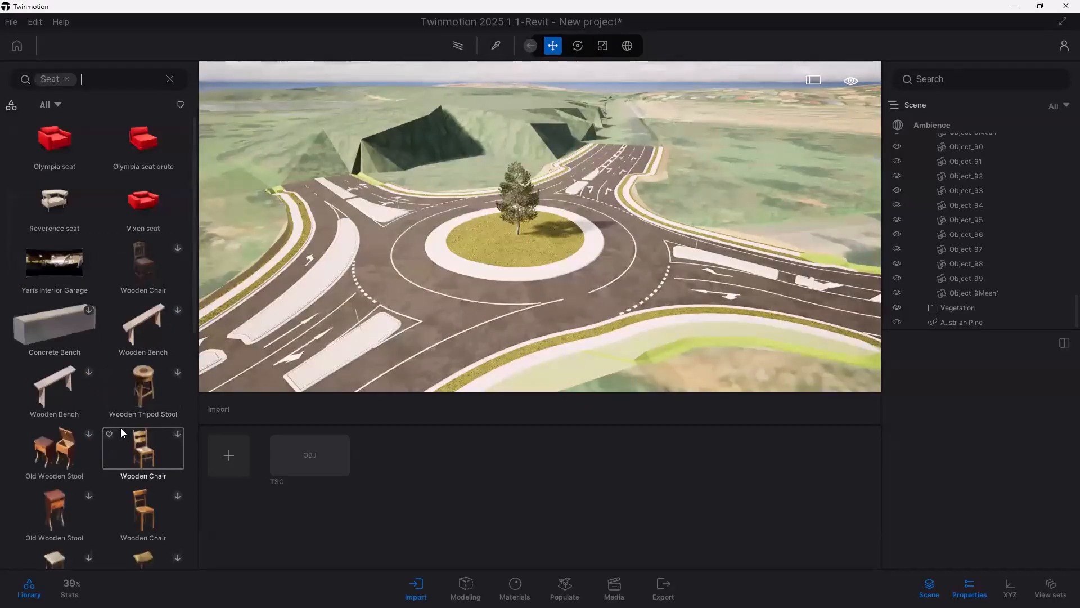
{"action": "scroll", "coordinate": [130, 334], "scroll_direction": "down", "scroll_amount": 5}
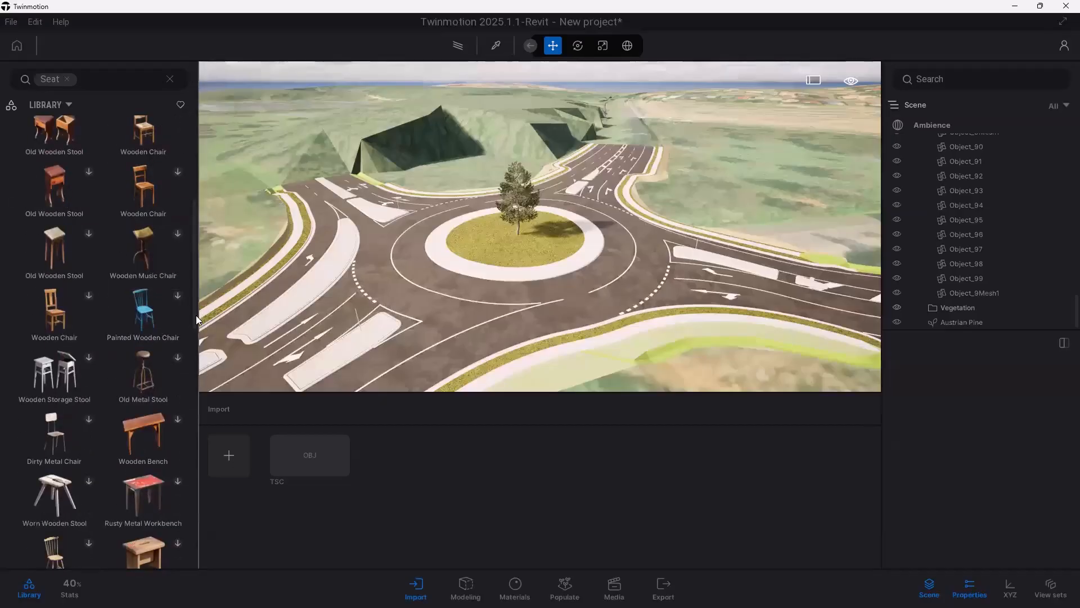
{"action": "left_click_drag", "start_coordinate": [196, 315], "coordinate": [193, 198]}
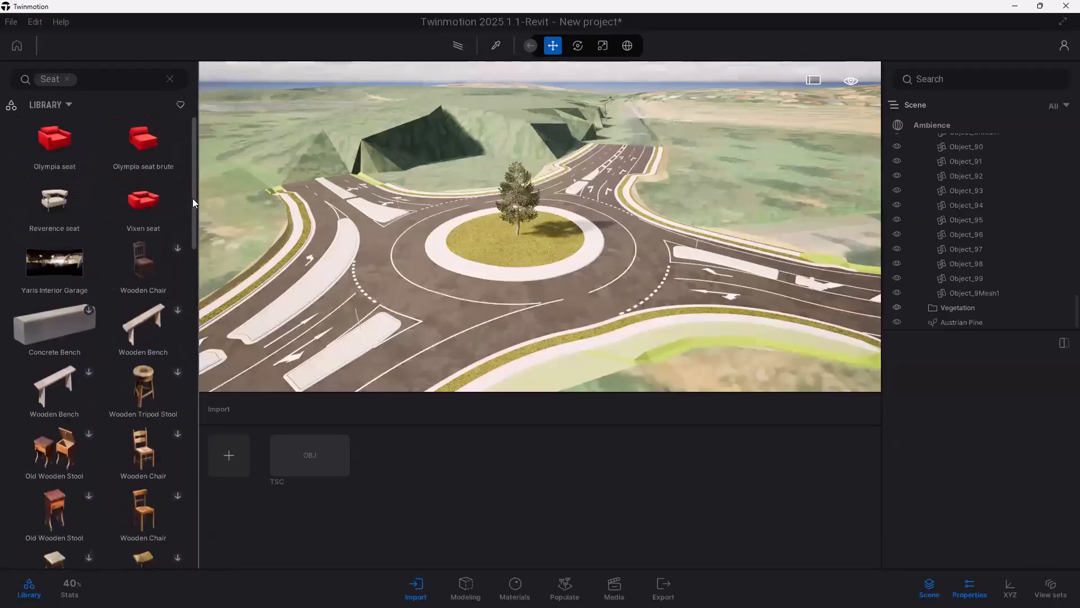
{"action": "left_click", "coordinate": [62, 336]}
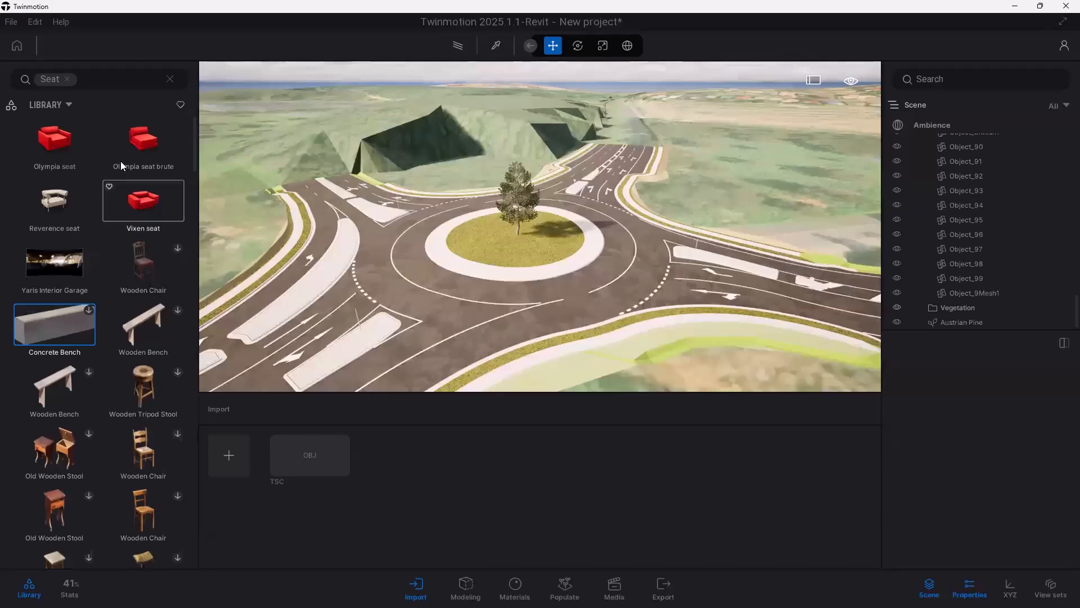
{"action": "left_click", "coordinate": [170, 78]}
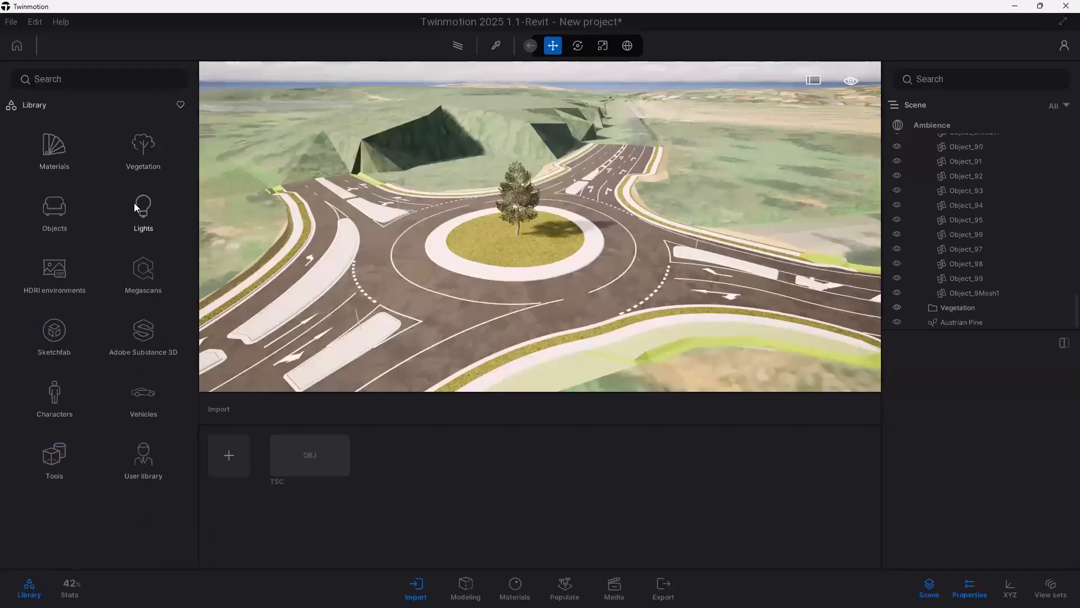
Step: Place a Lily bench from the city benches on the grass beside the roundabout footpath and rotate it parallel to the path
{"action": "left_click", "coordinate": [57, 210]}
{"action": "left_click", "coordinate": [147, 150]}
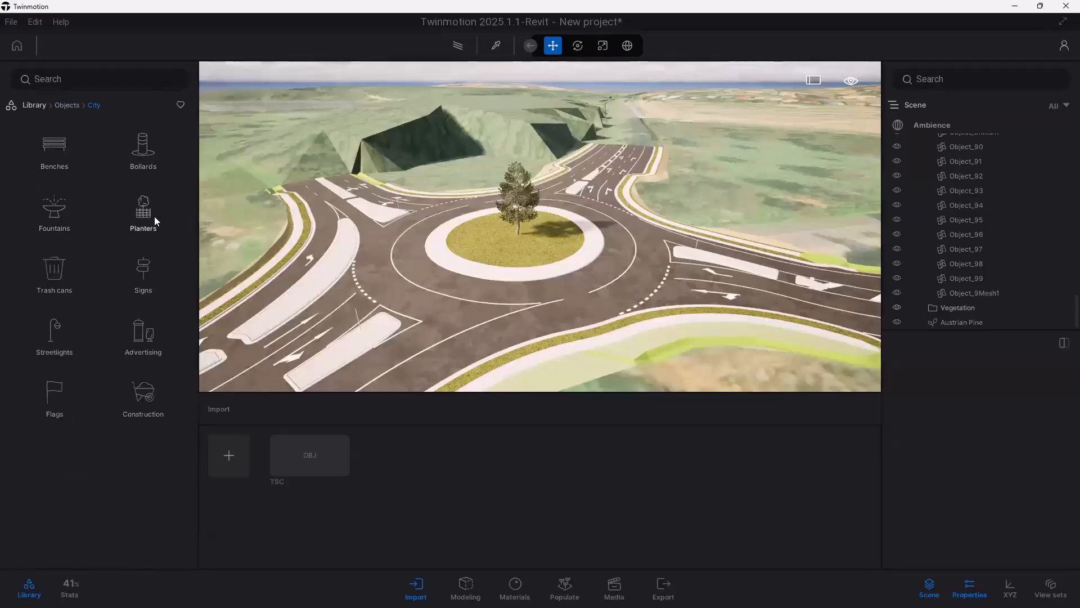
{"action": "left_click", "coordinate": [62, 153]}
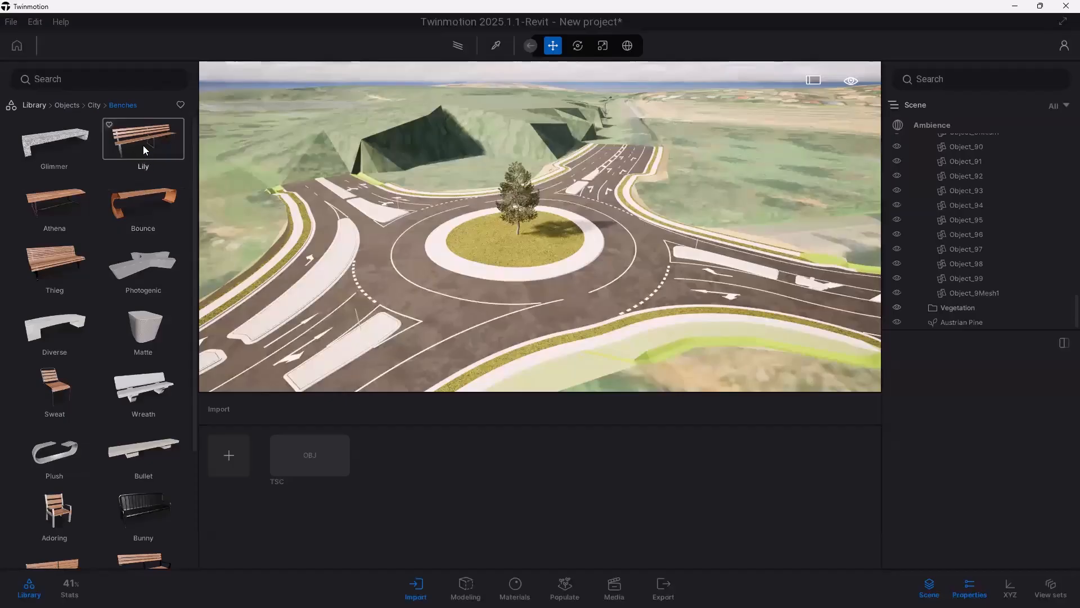
{"action": "left_click_drag", "start_coordinate": [141, 140], "coordinate": [627, 348]}
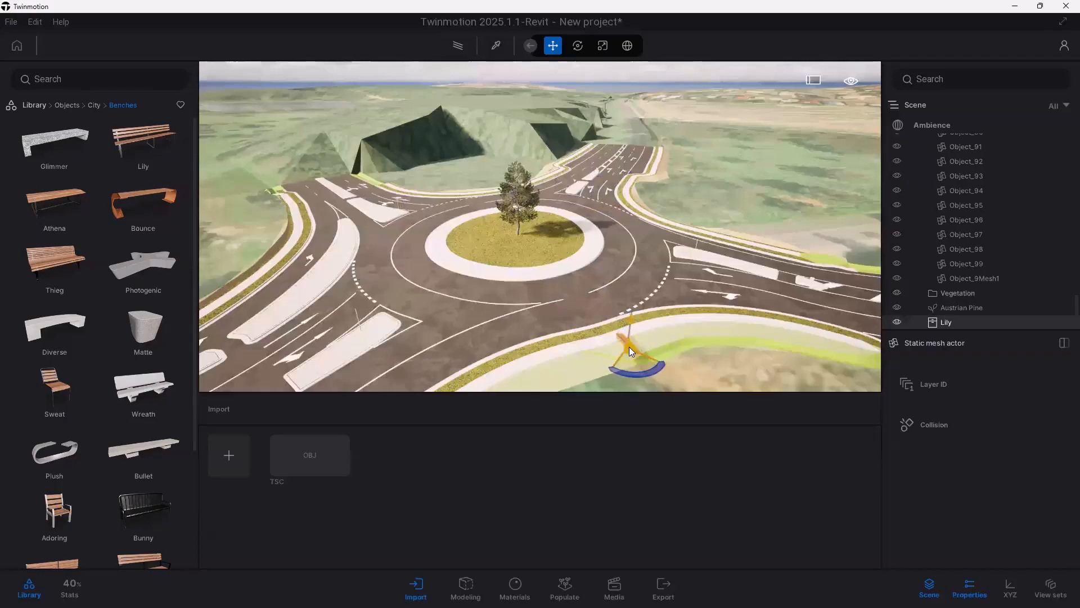
{"action": "scroll", "coordinate": [629, 346], "scroll_direction": "up", "scroll_amount": 3}
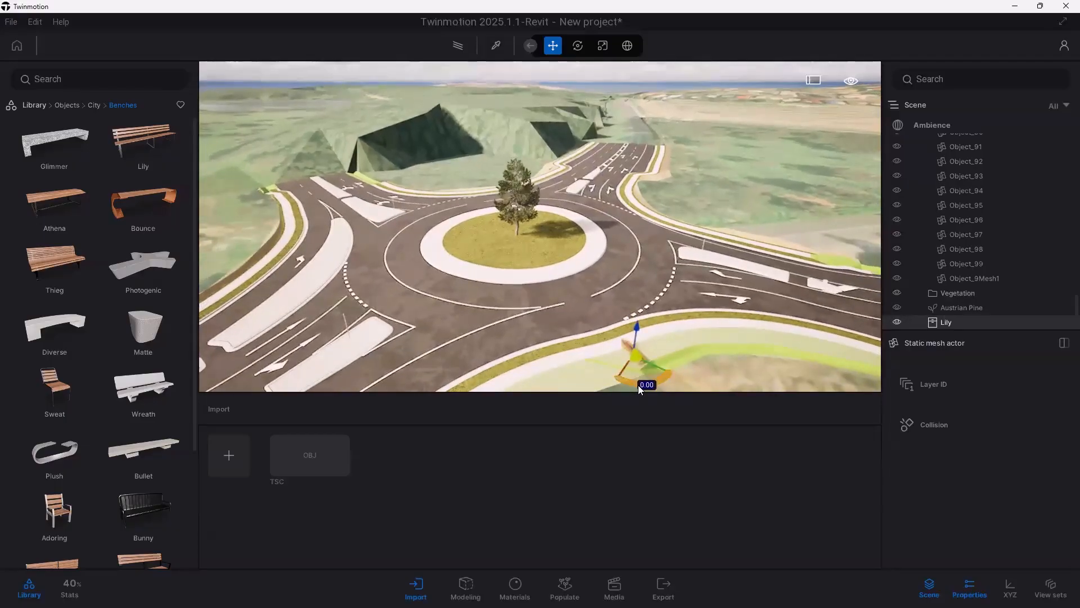
{"action": "left_click_drag", "start_coordinate": [640, 385], "coordinate": [716, 343]}
{"action": "key", "text": "Escape"}
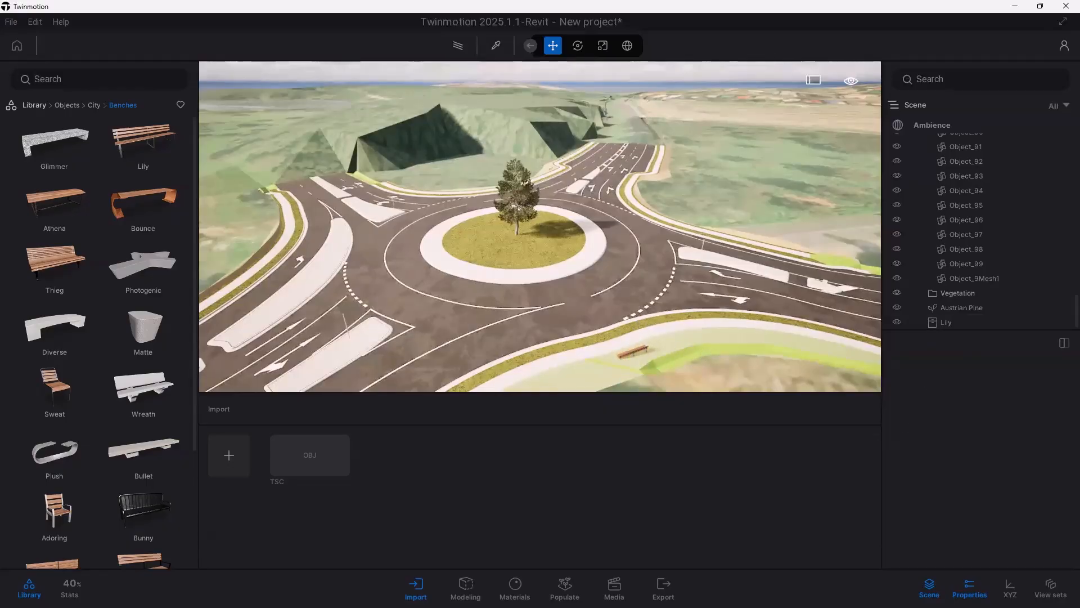
Step: Raise the Lily bench by about 0.2 m above the grass beside the footpath and leave it deselected
{"action": "middle_click_drag", "start_coordinate": [643, 319], "coordinate": [588, 285]}
{"action": "left_click", "coordinate": [582, 230]}
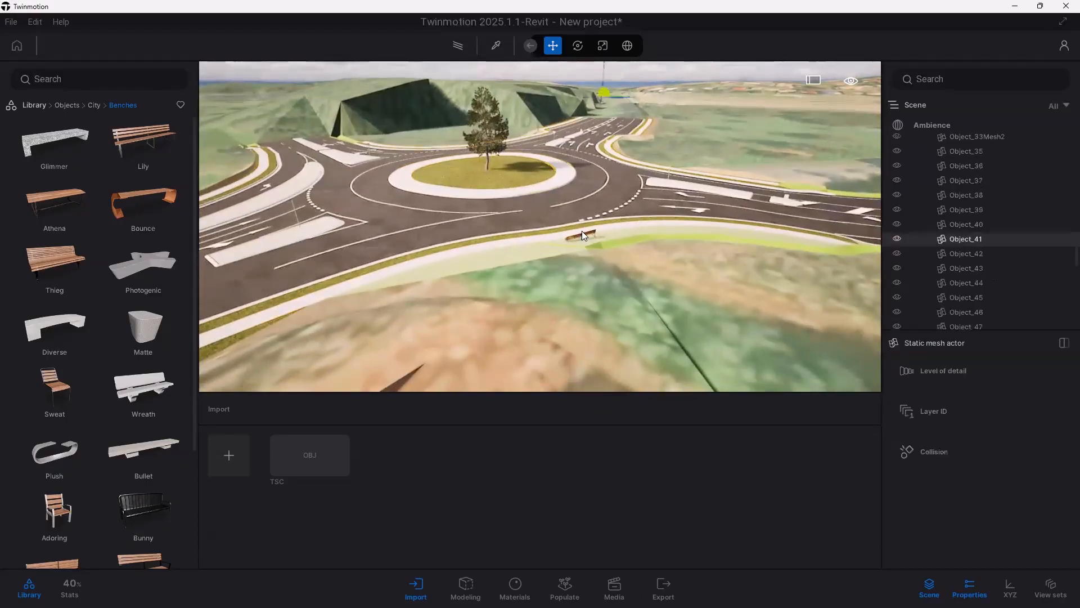
{"action": "scroll", "coordinate": [587, 246], "scroll_direction": "up", "scroll_amount": 2}
{"action": "scroll", "coordinate": [587, 246], "scroll_direction": "up", "scroll_amount": 3}
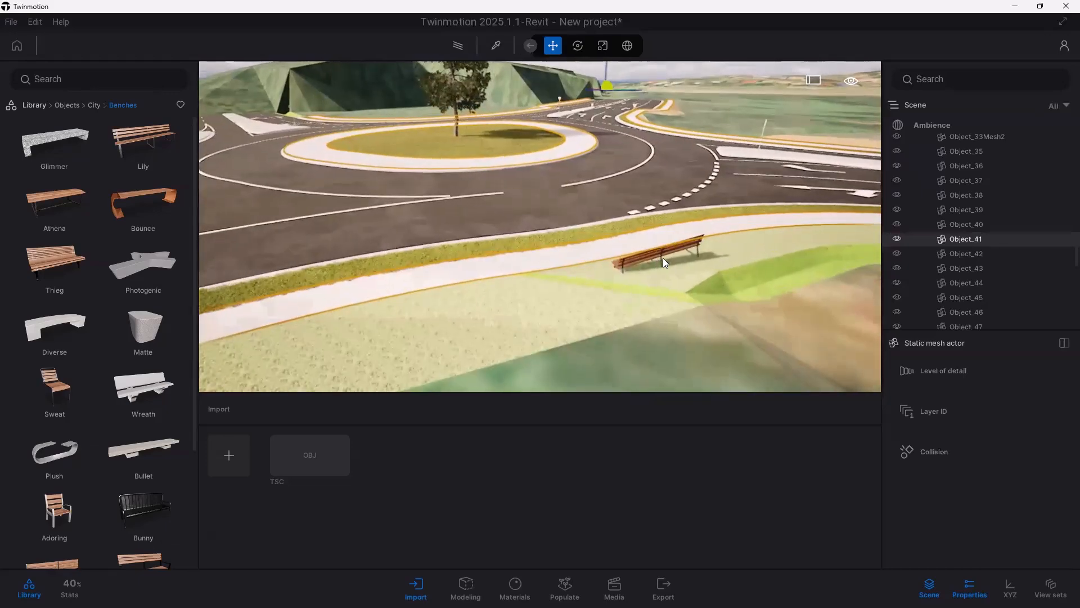
{"action": "key", "text": "Escape"}
{"action": "left_click", "coordinate": [661, 257]}
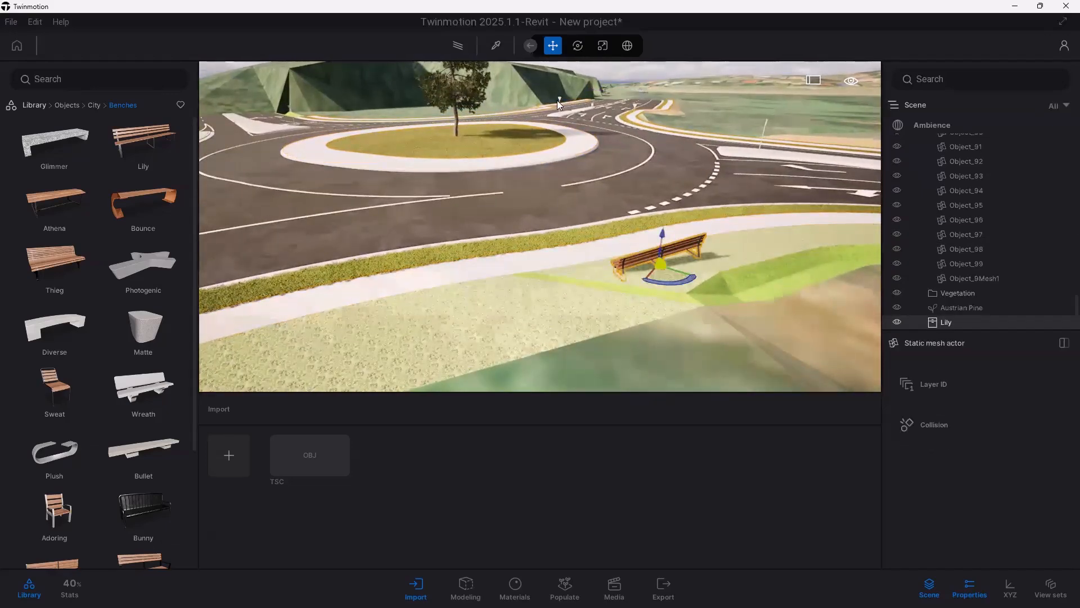
{"action": "left_click", "coordinate": [577, 46]}
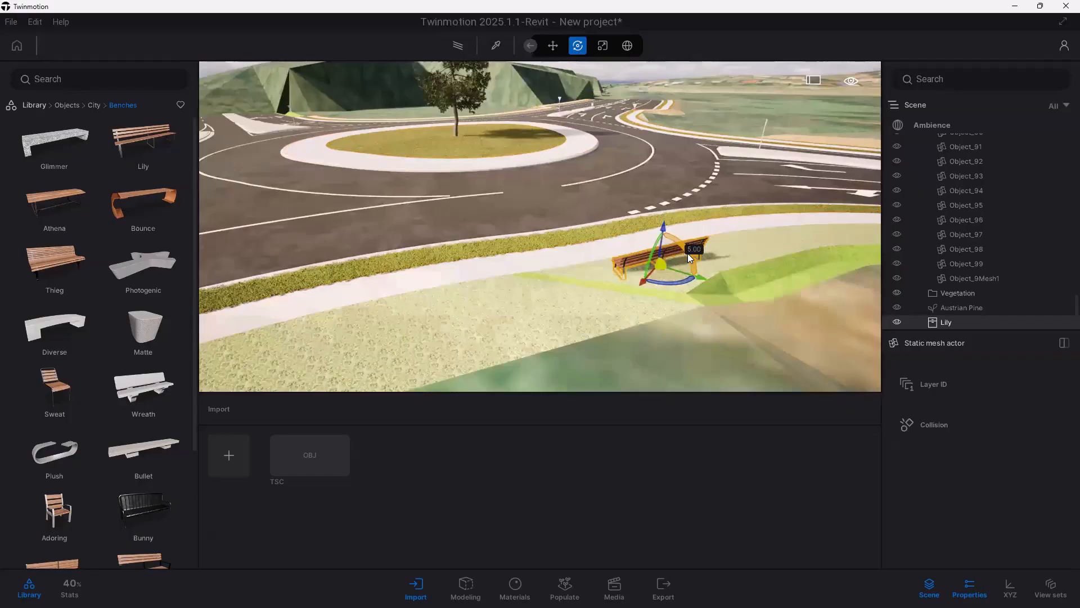
{"action": "key", "text": "Escape"}
{"action": "left_click", "coordinate": [659, 254]}
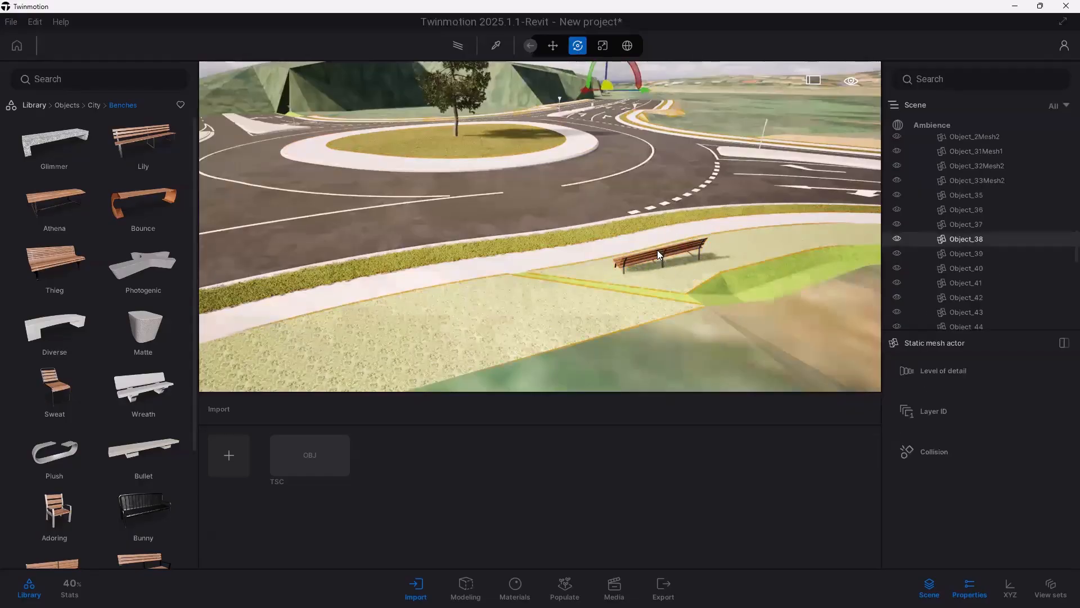
{"action": "left_click", "coordinate": [657, 251]}
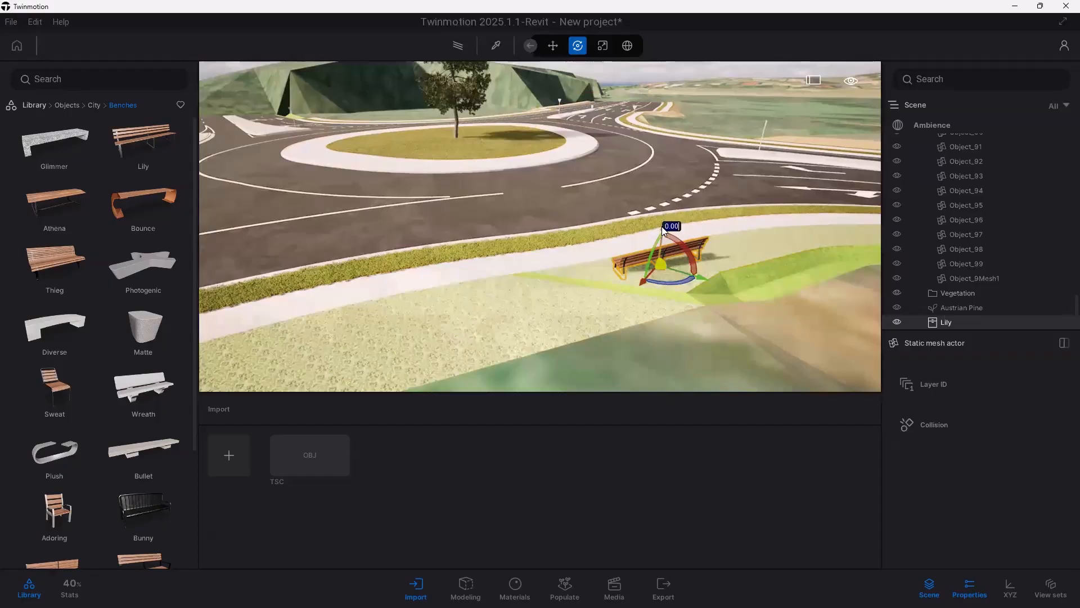
{"action": "left_click_drag", "start_coordinate": [662, 226], "coordinate": [661, 219]}
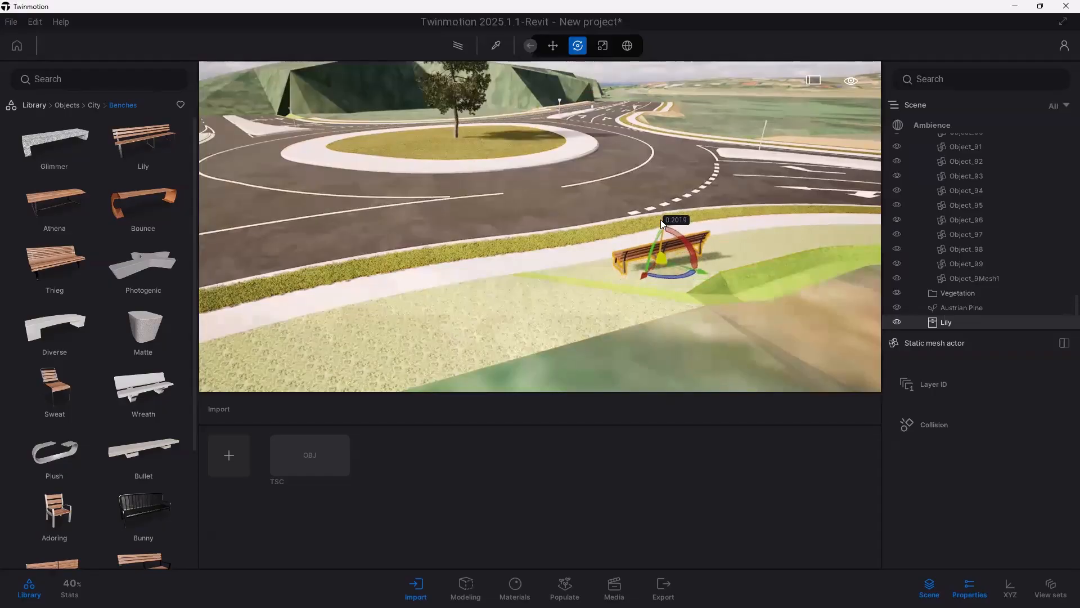
{"action": "left_click", "coordinate": [426, 272]}
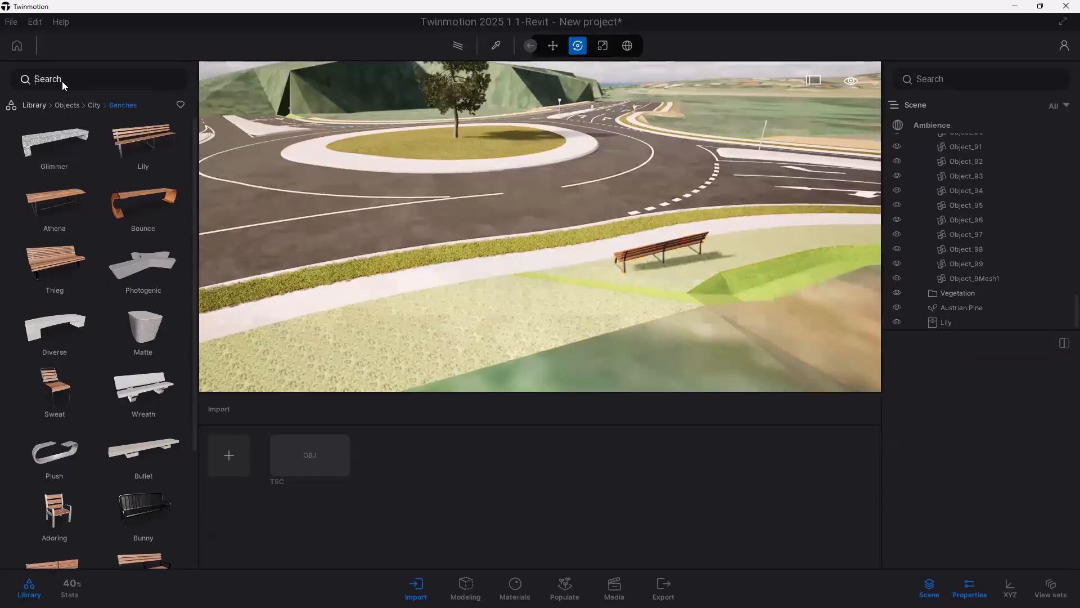
Step: Place the Group03 characters on the grass beside the Lily bench, rotate the group about its vertical axis and deselect it
{"action": "left_click", "coordinate": [35, 105]}
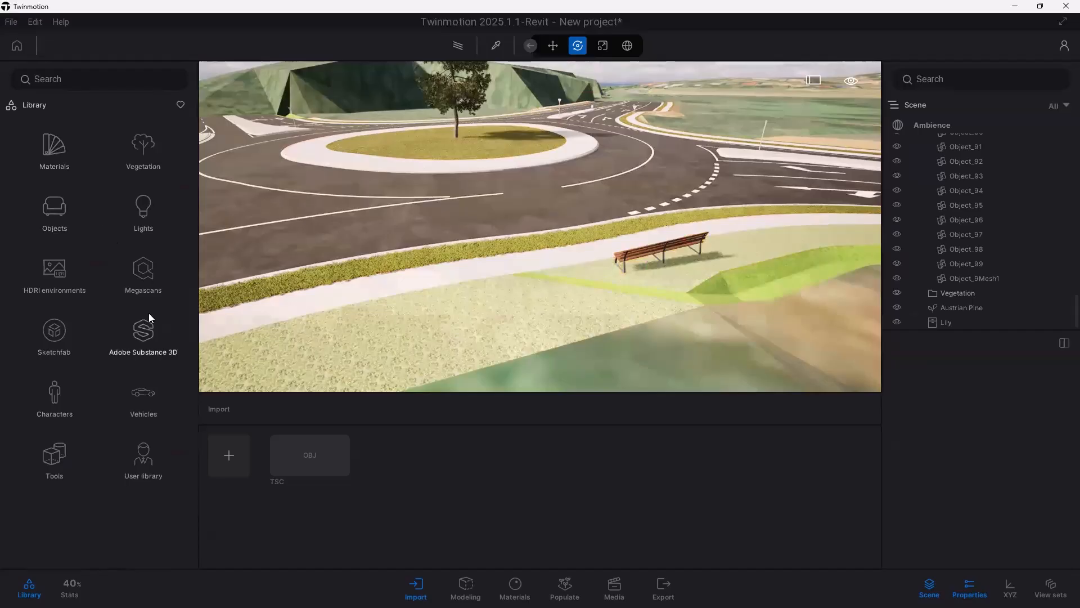
{"action": "left_click", "coordinate": [56, 205]}
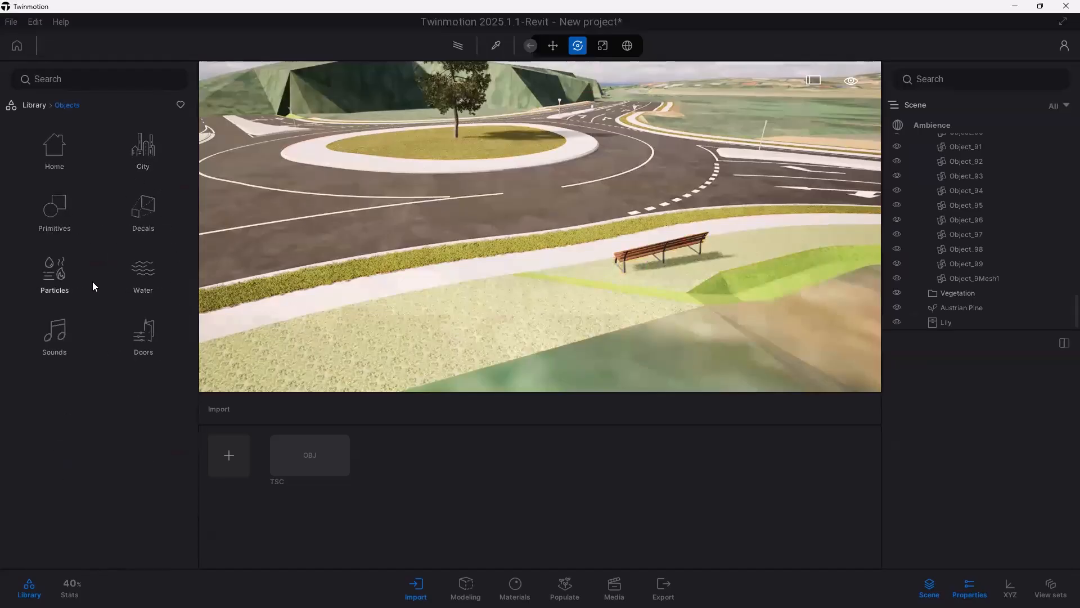
{"action": "left_click", "coordinate": [148, 153]}
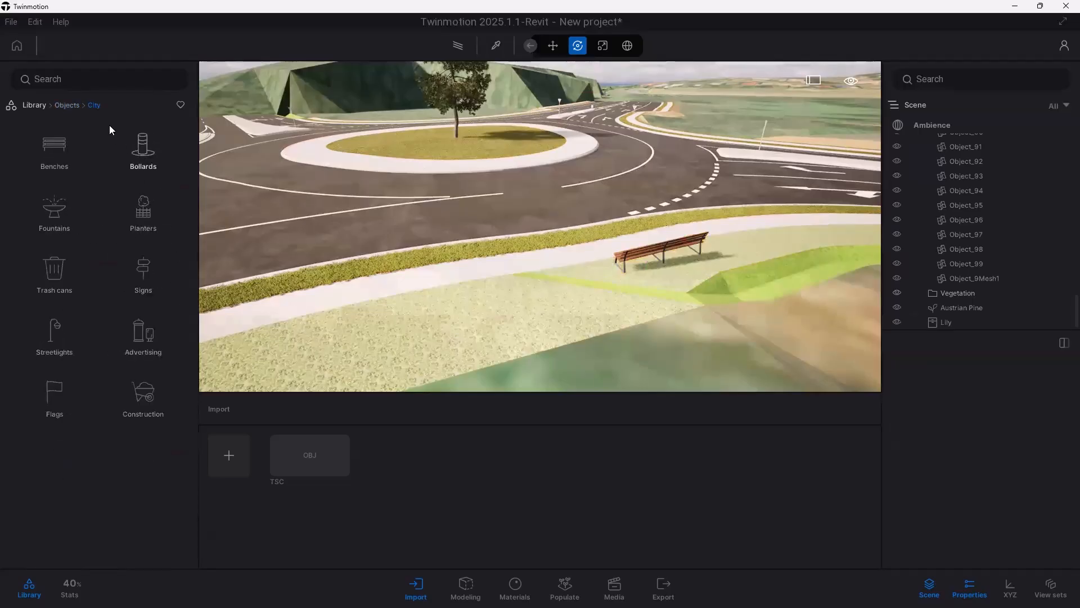
{"action": "left_click", "coordinate": [33, 105]}
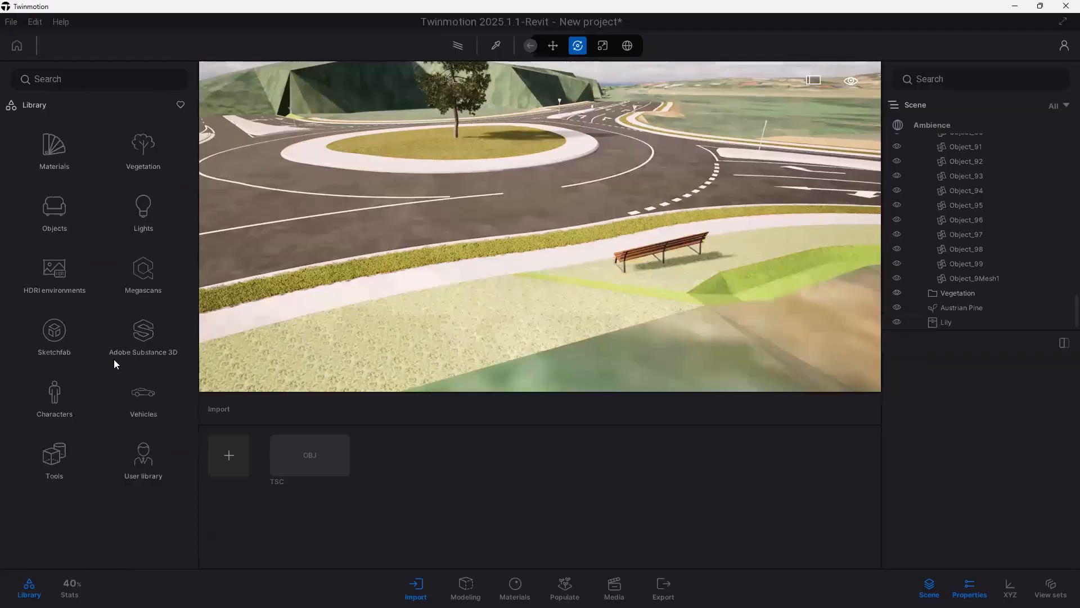
{"action": "left_click", "coordinate": [59, 403]}
{"action": "left_click", "coordinate": [143, 152]}
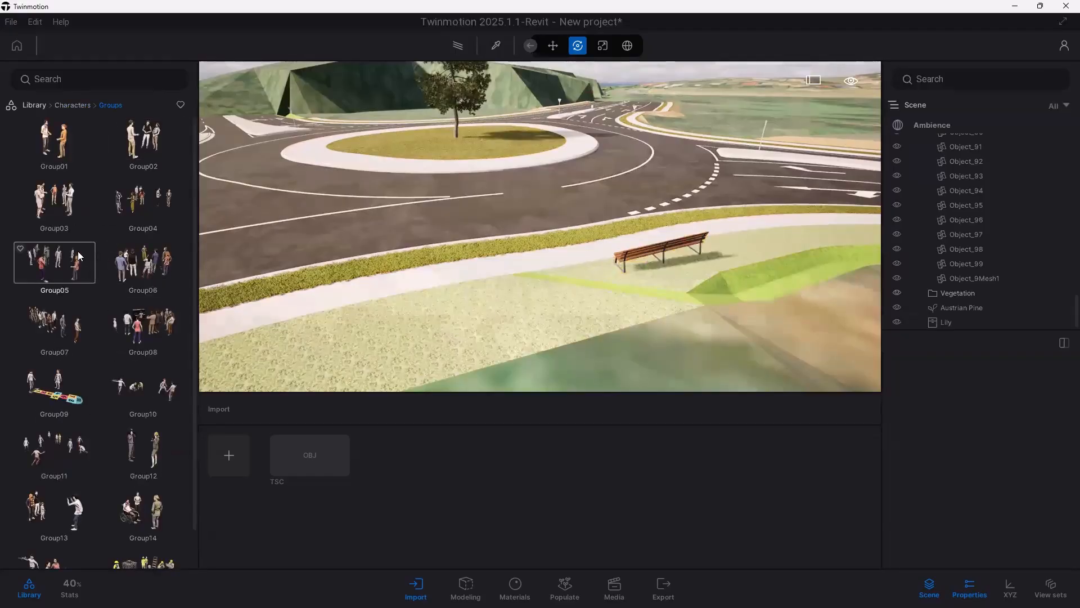
{"action": "left_click", "coordinate": [66, 208]}
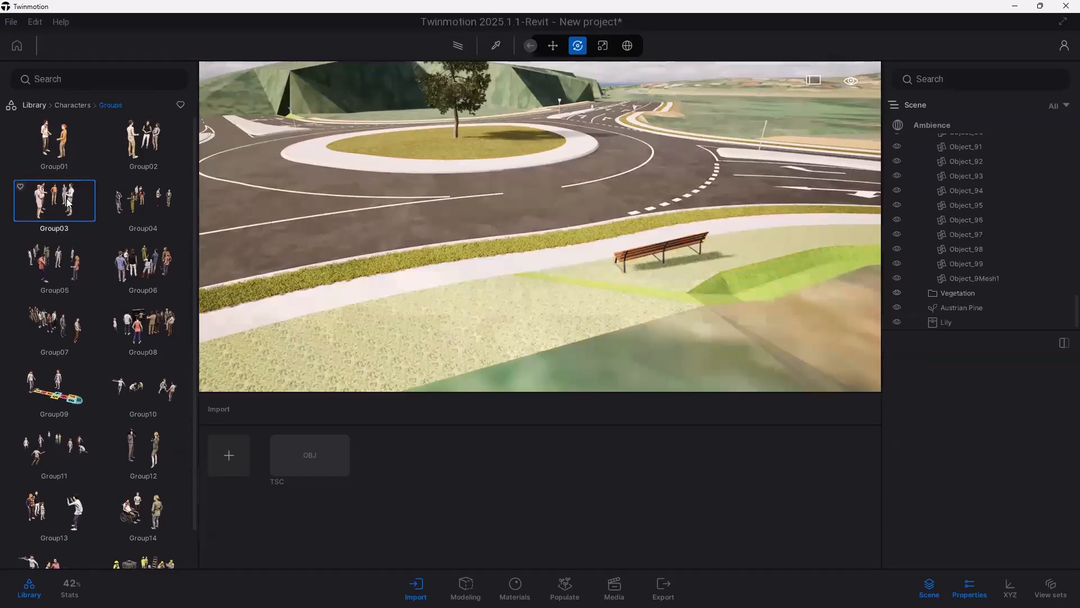
{"action": "left_click_drag", "start_coordinate": [85, 197], "coordinate": [541, 321]}
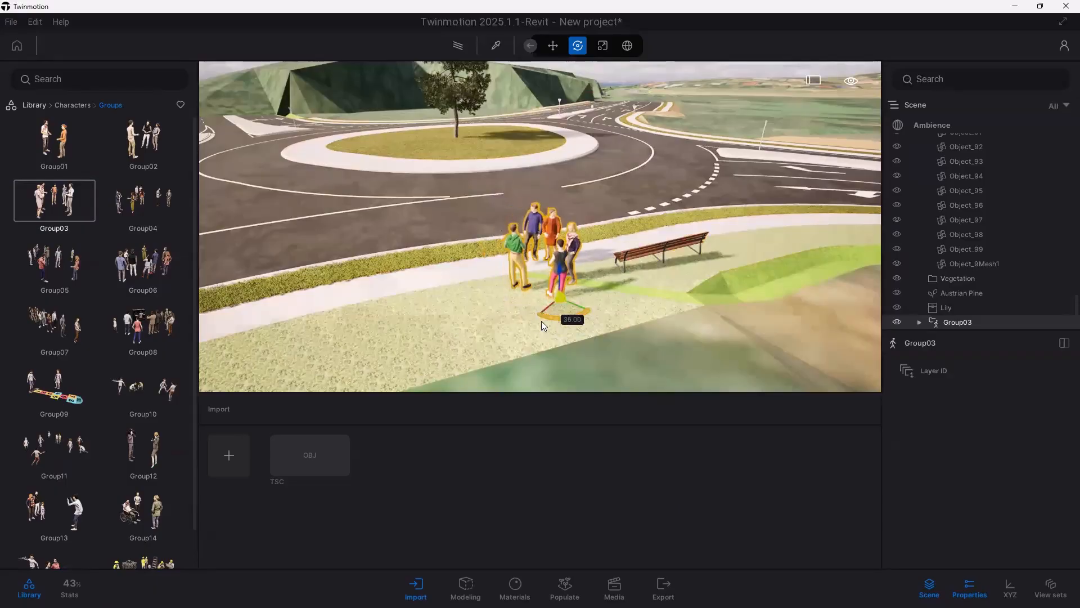
{"action": "key", "text": "Escape"}
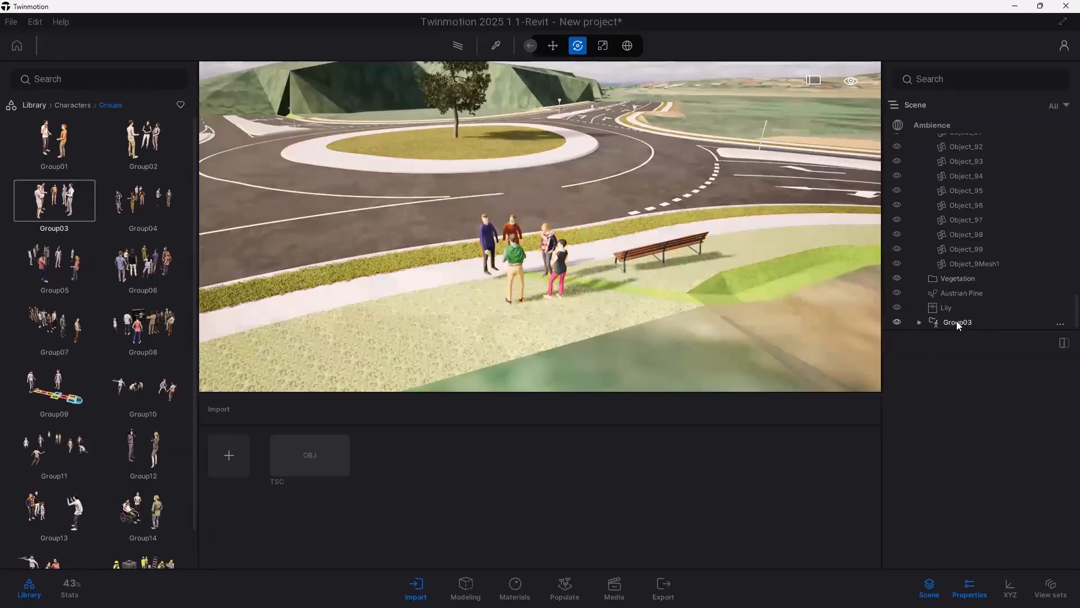
Step: Move the Austrian Pine into the Vegetation container in the scene hierarchy
{"action": "left_click", "coordinate": [957, 320]}
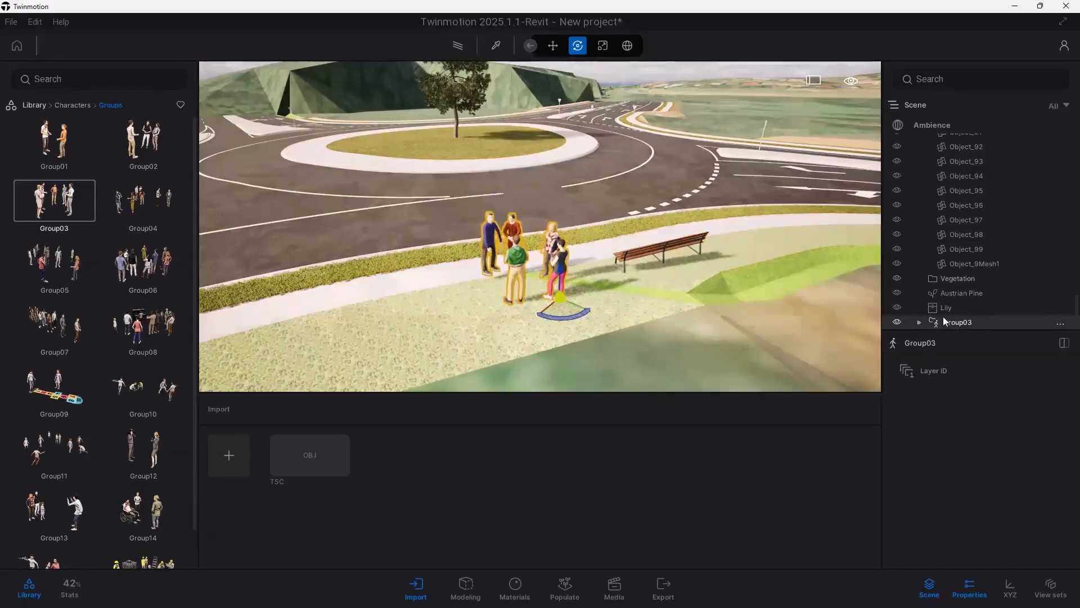
{"action": "left_click", "coordinate": [947, 308]}
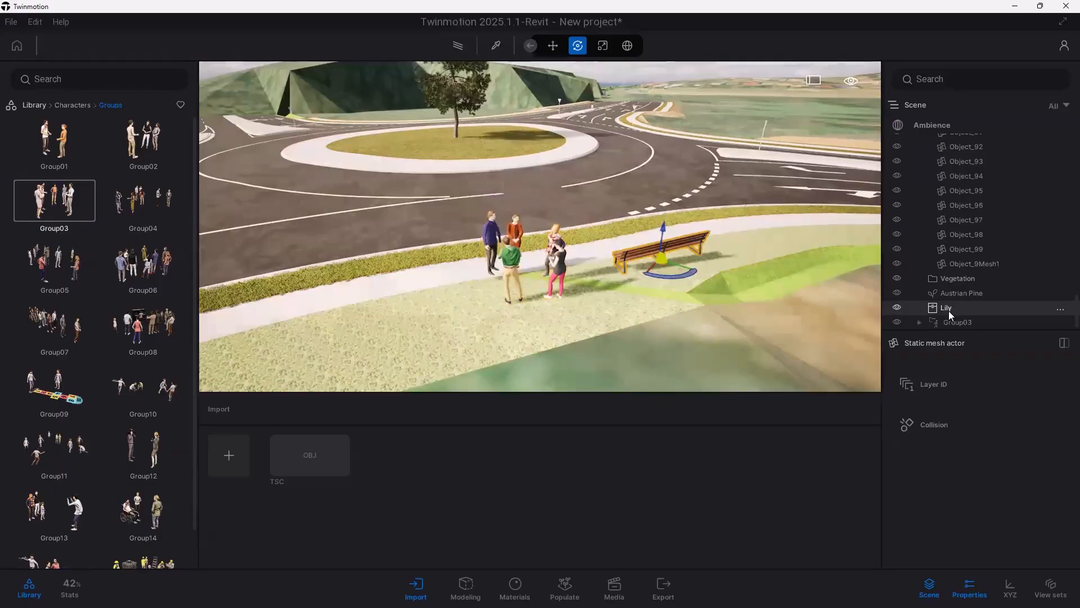
{"action": "left_click", "coordinate": [956, 293]}
{"action": "left_click_drag", "start_coordinate": [957, 293], "coordinate": [950, 279]}
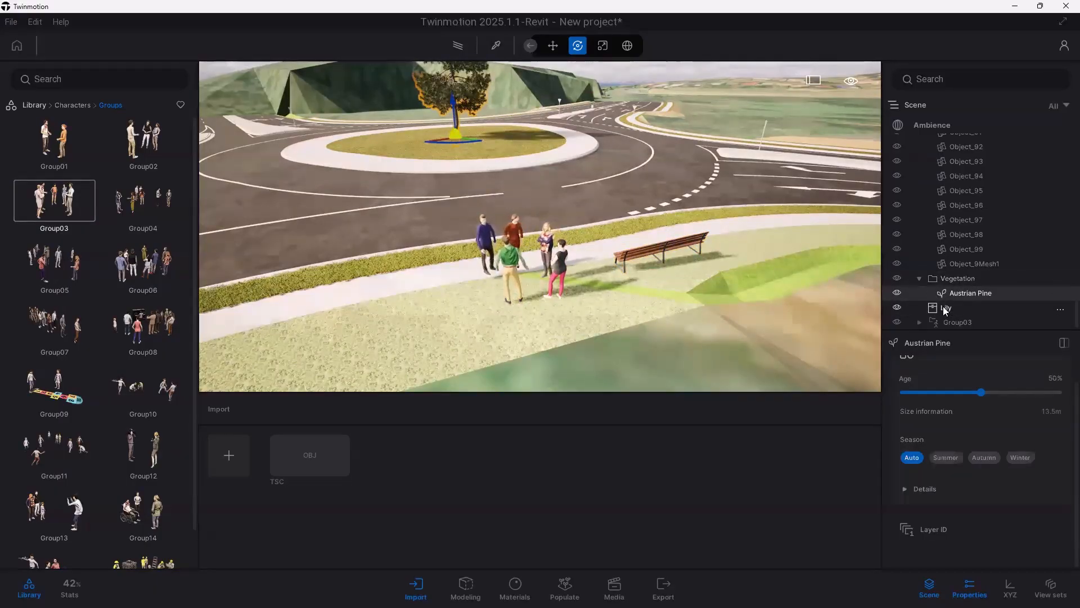
Step: Move the Lily bench and the Group03 characters into a new container named "People and stuff"
{"action": "left_click", "coordinate": [945, 309]}
{"action": "left_click", "coordinate": [947, 323], "text": "ctrl"}
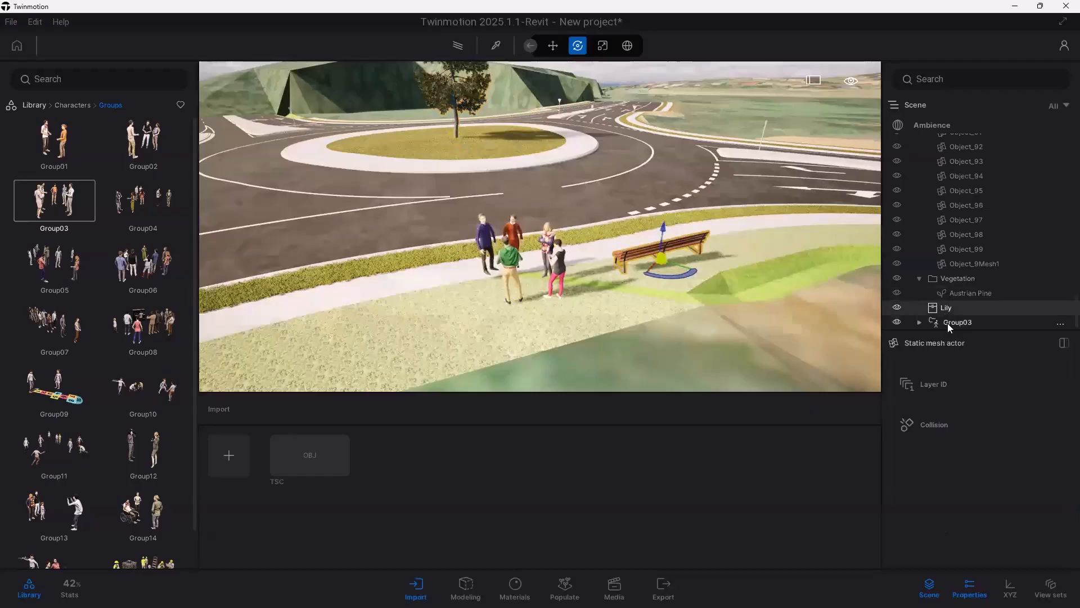
{"action": "right_click", "coordinate": [947, 323]}
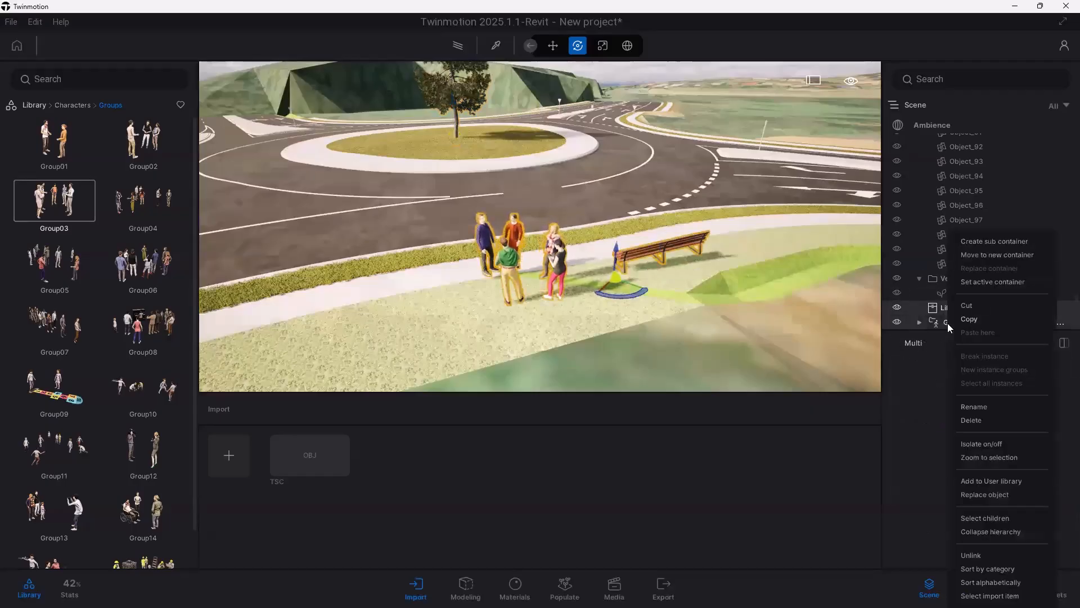
{"action": "left_click", "coordinate": [993, 255]}
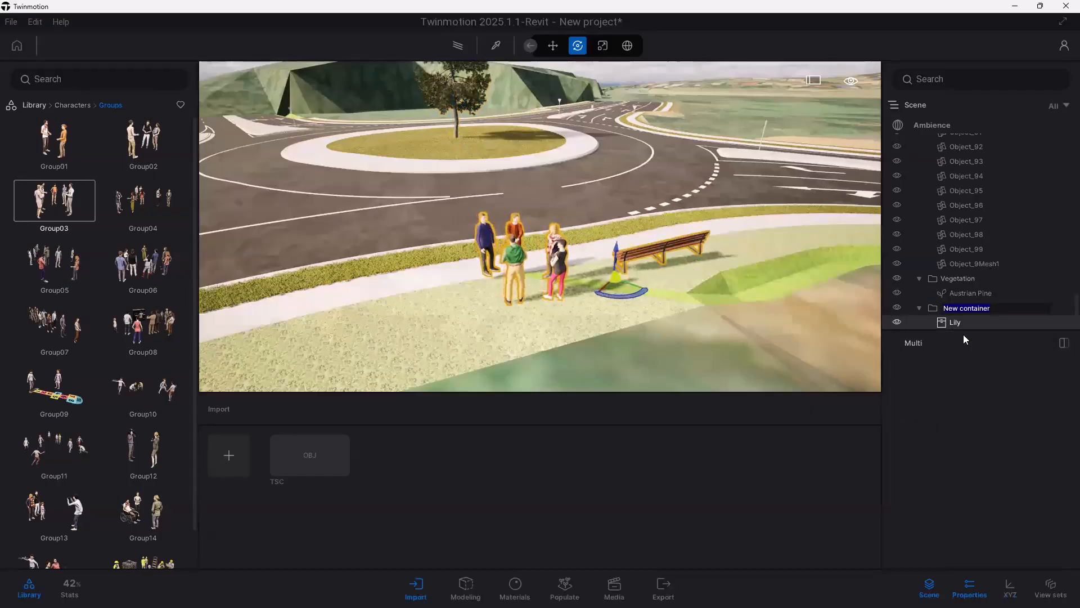
{"action": "type", "text": "Peo"}
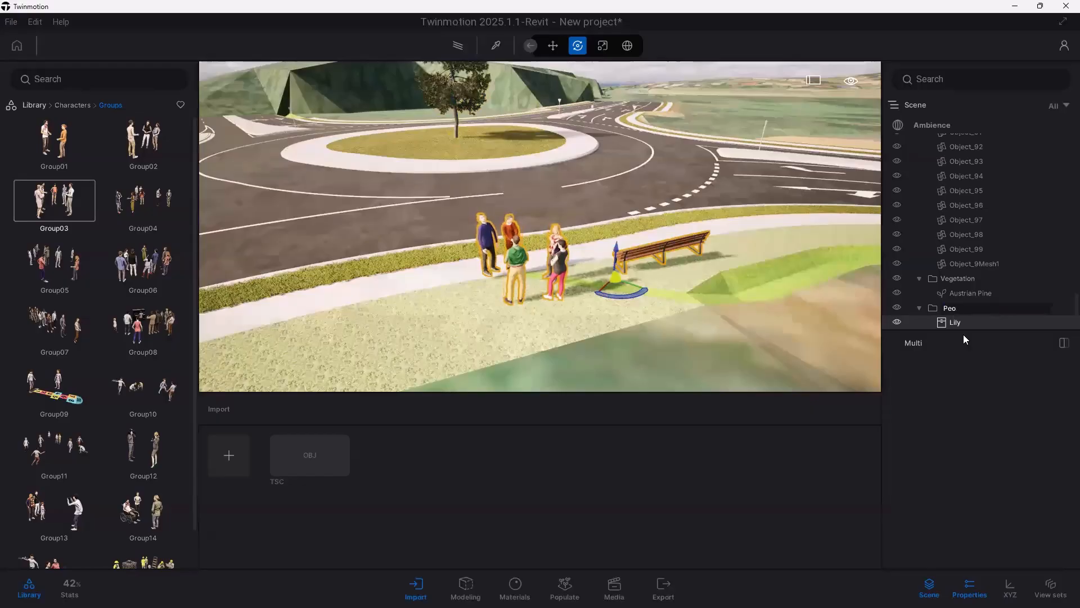
{"action": "type", "text": "ple and stuff"}
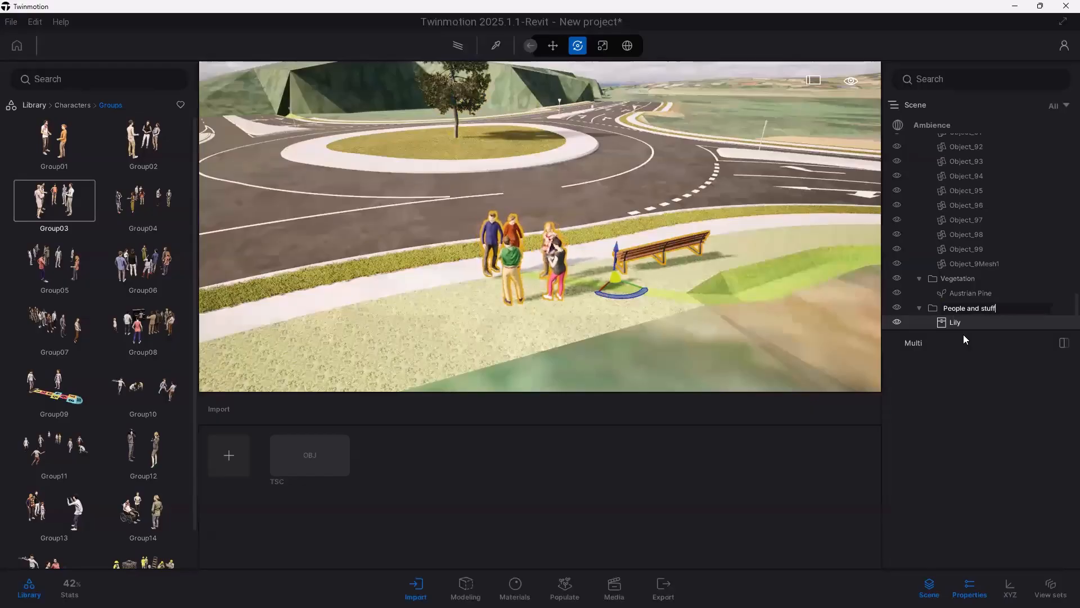
{"action": "key", "text": "Return"}
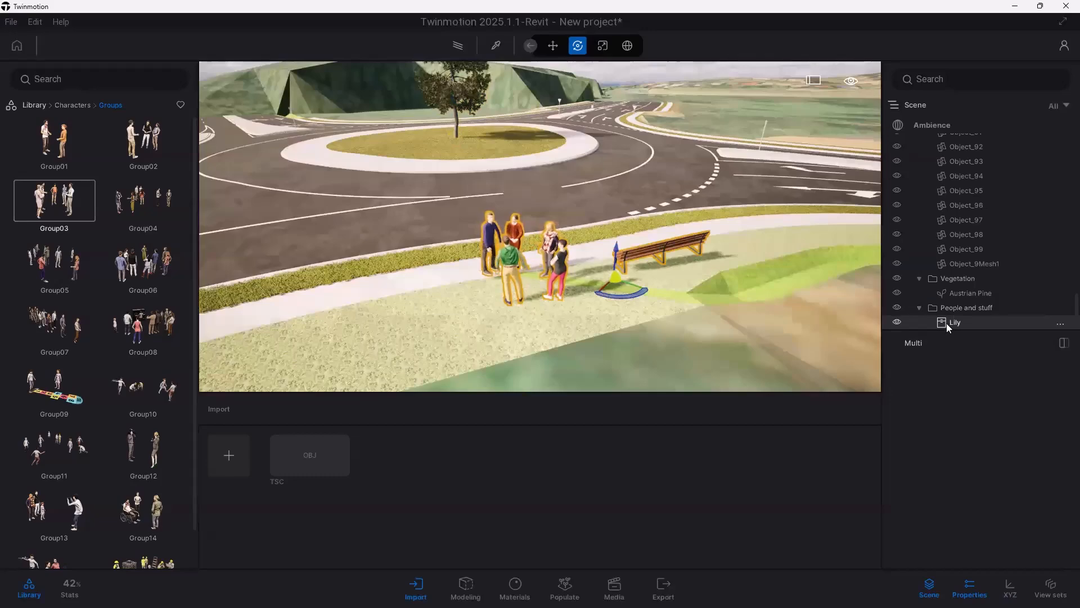
{"action": "left_click_drag", "start_coordinate": [947, 323], "coordinate": [944, 295]}
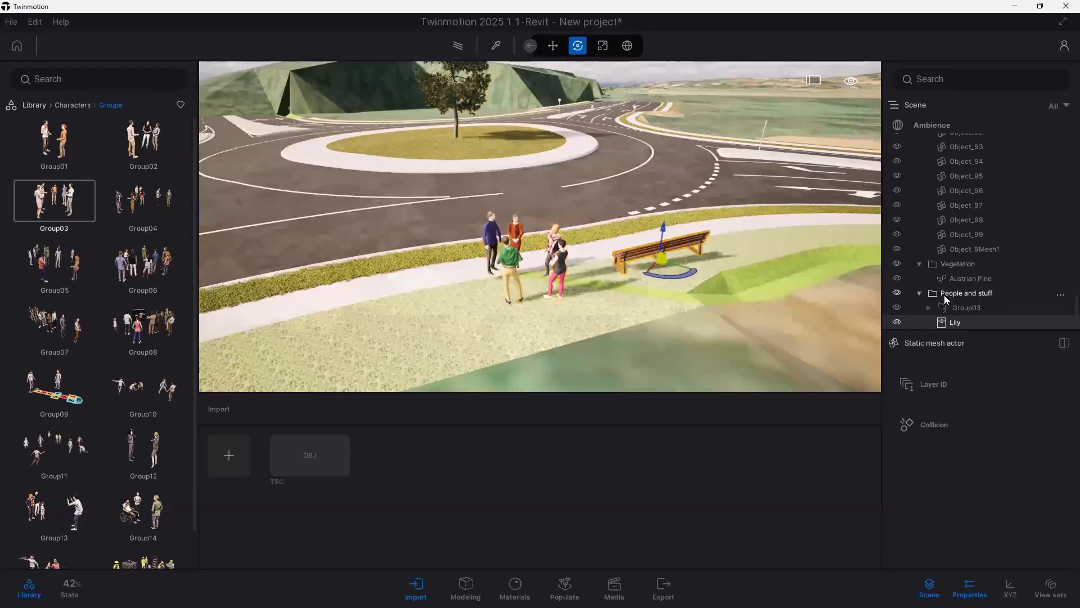
{"action": "left_click", "coordinate": [949, 308]}
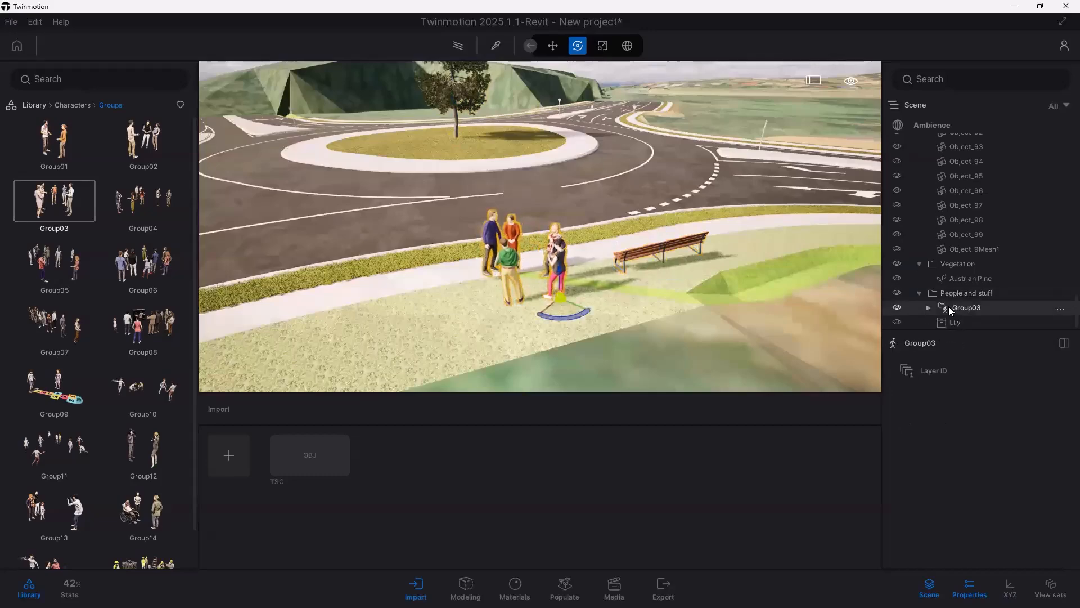
Step: Rotate the character in the green top within Group03 about its vertical axis and deselect it
{"action": "left_click", "coordinate": [504, 275]}
{"action": "left_click", "coordinate": [505, 267]}
{"action": "left_click", "coordinate": [507, 258]}
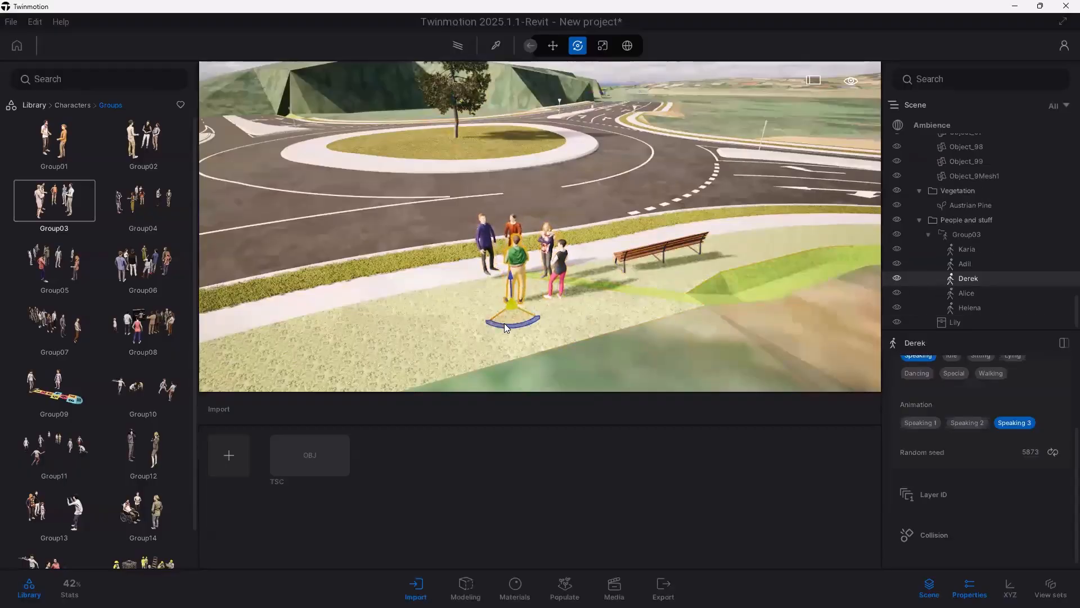
{"action": "left_click_drag", "start_coordinate": [505, 323], "coordinate": [371, 272]}
{"action": "left_click", "coordinate": [530, 286]}
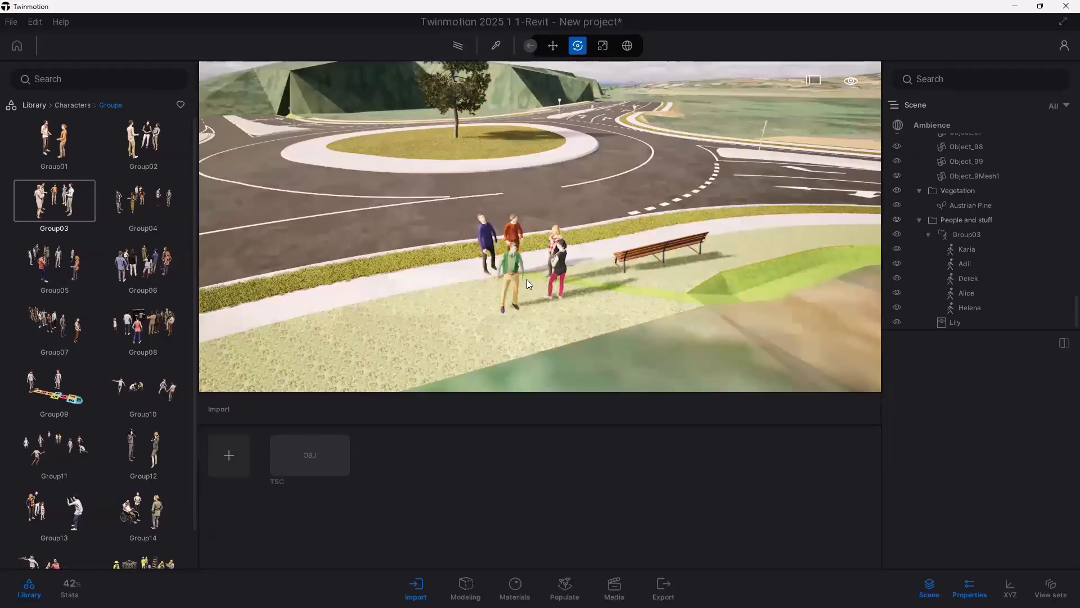
{"action": "scroll", "coordinate": [523, 280], "scroll_direction": "up", "scroll_amount": 5}
{"action": "scroll", "coordinate": [511, 285], "scroll_direction": "down", "scroll_amount": 8}
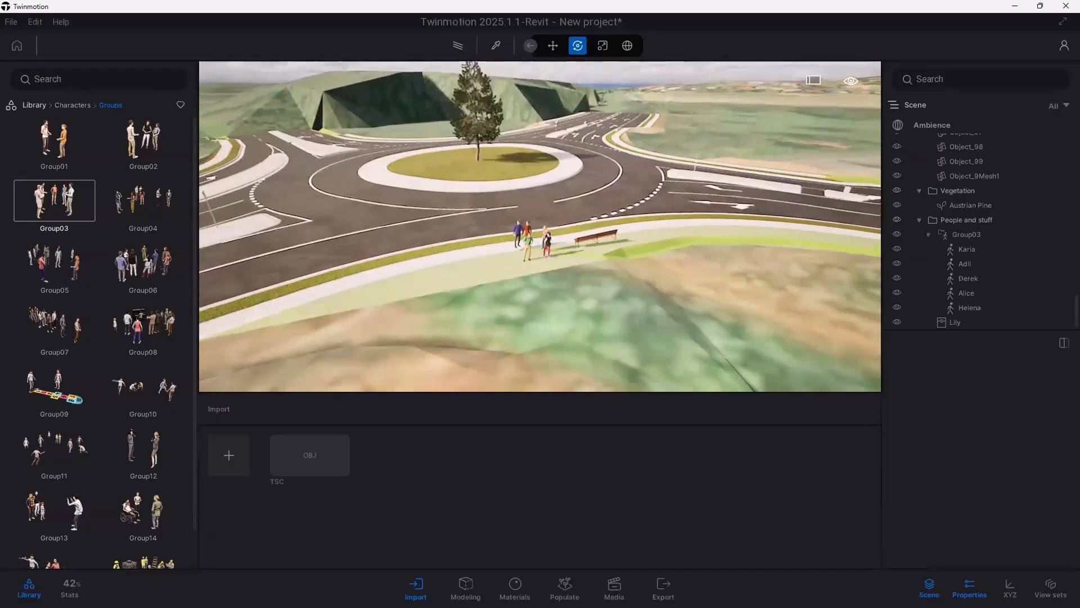
{"action": "middle_click_drag", "start_coordinate": [466, 262], "coordinate": [534, 292], "text": "shift"}
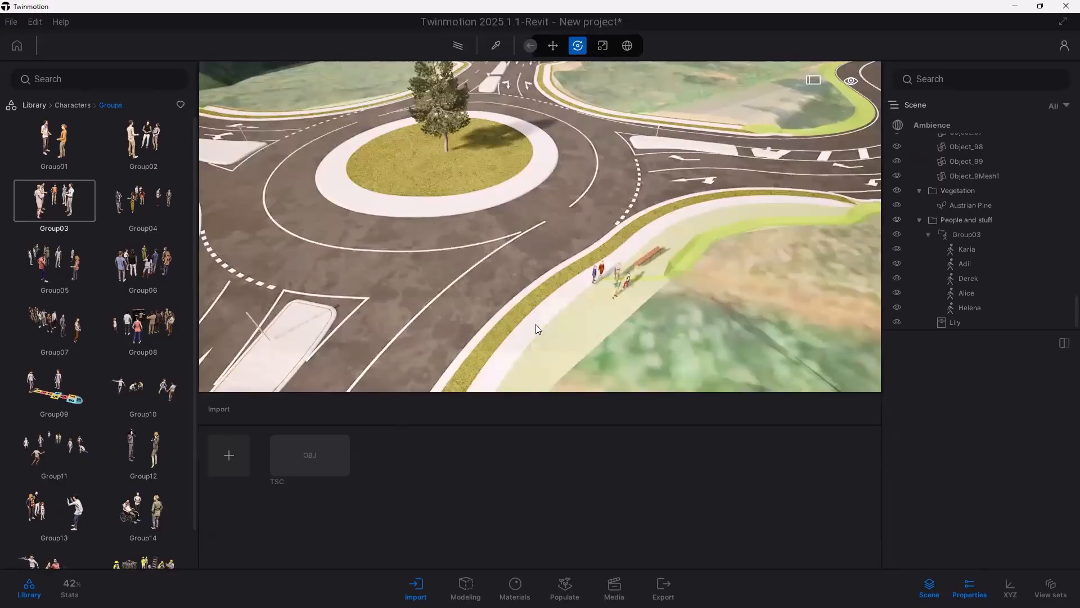
{"action": "scroll", "coordinate": [406, 254], "scroll_direction": "down", "scroll_amount": 3}
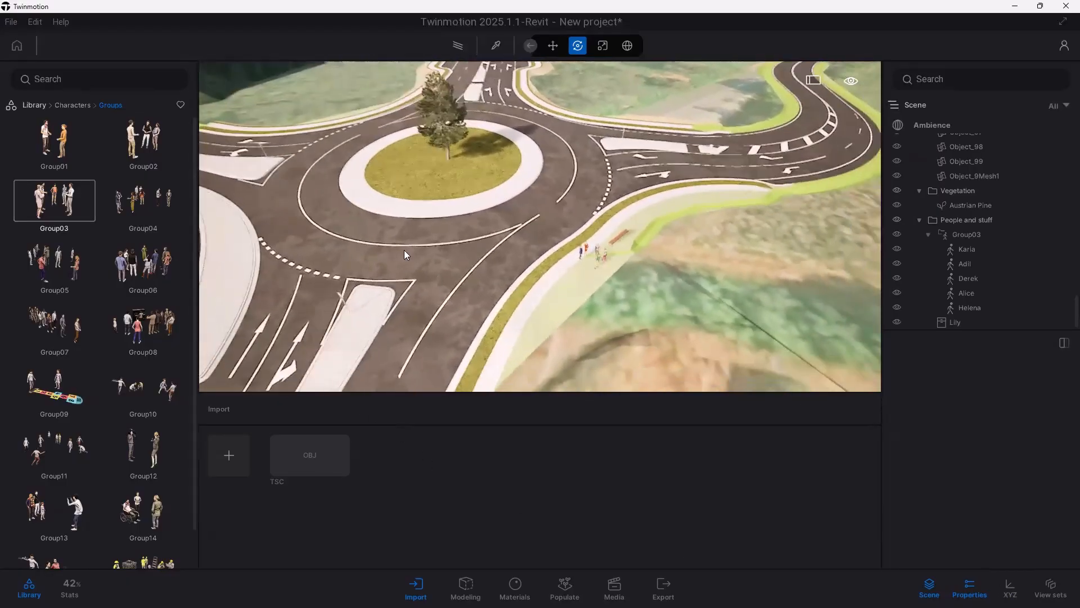
{"action": "left_click_drag", "start_coordinate": [406, 254], "coordinate": [527, 363]}
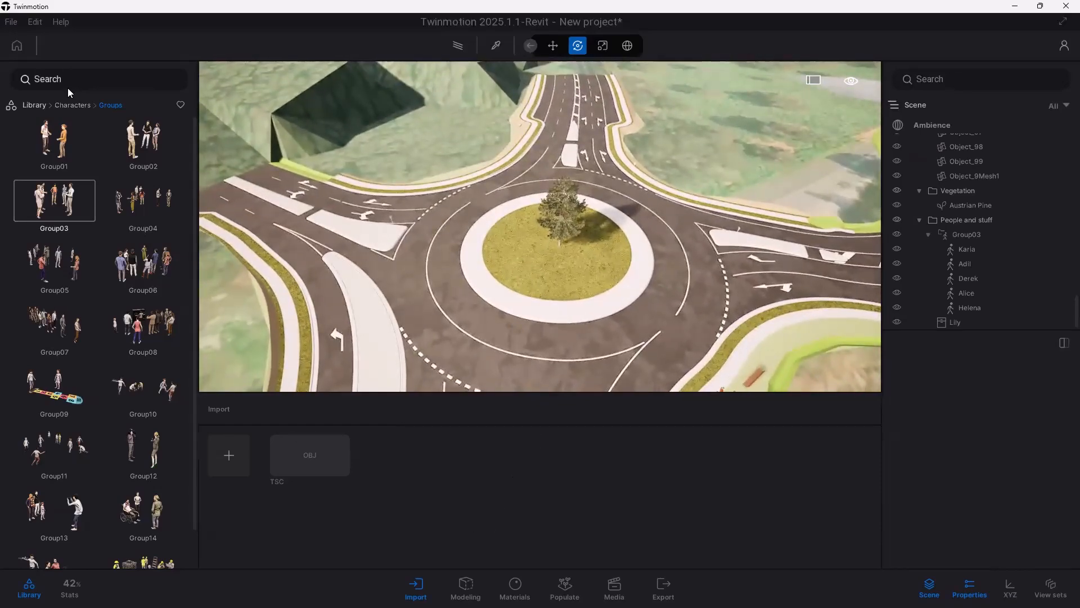
{"action": "left_click", "coordinate": [34, 105]}
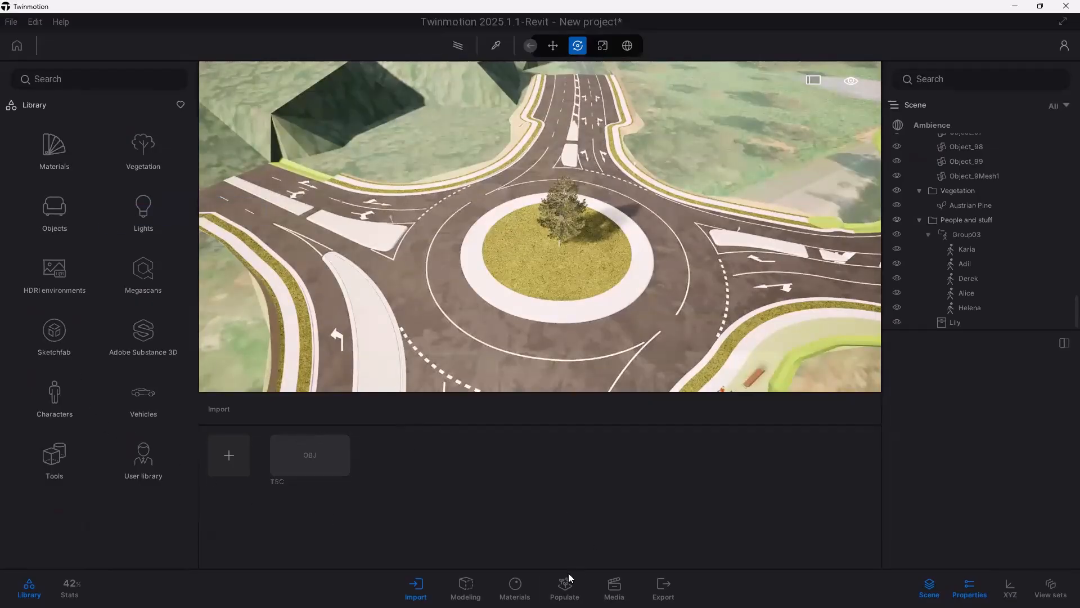
{"action": "left_click", "coordinate": [564, 588]}
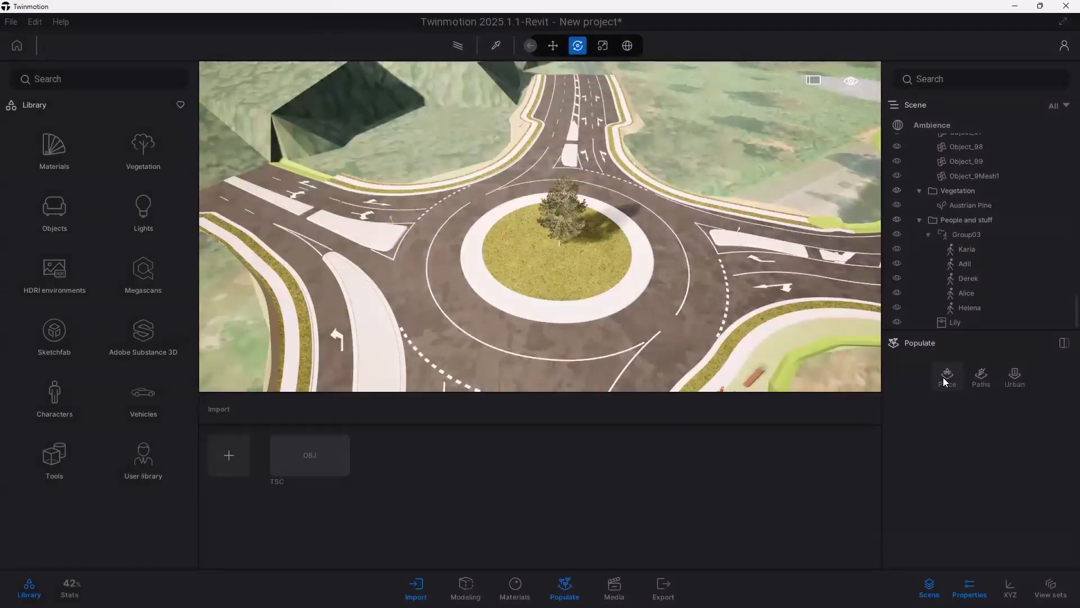
{"action": "left_click", "coordinate": [1015, 380]}
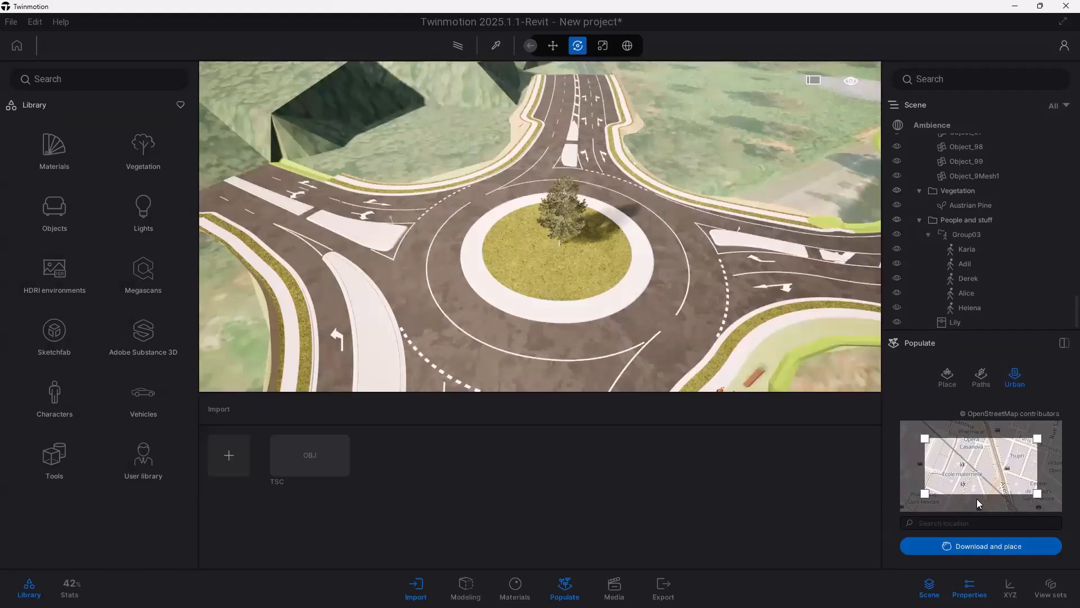
{"action": "left_click", "coordinate": [951, 380]}
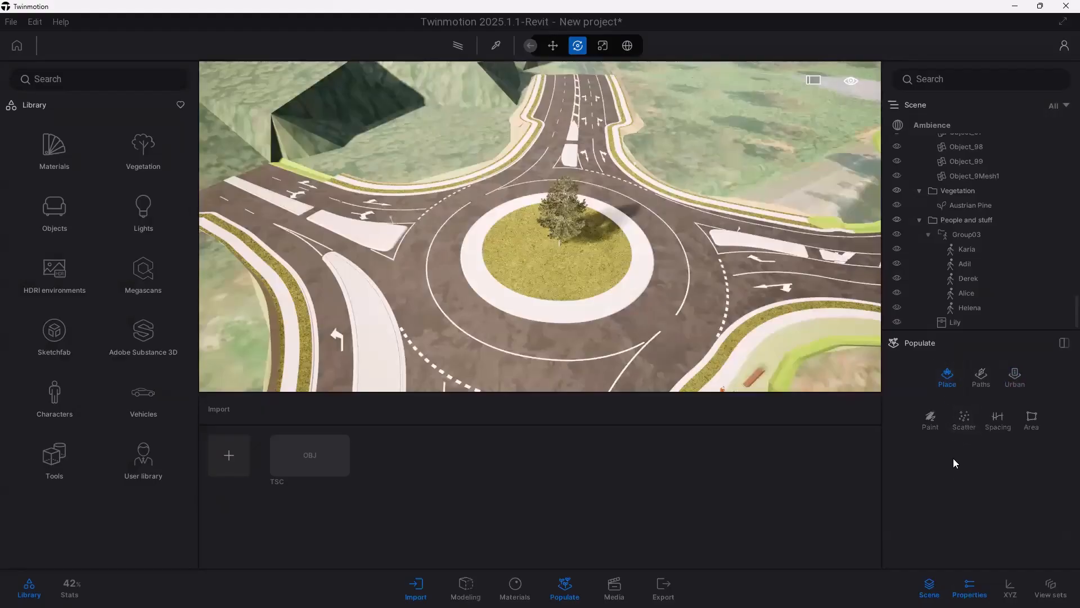
{"action": "left_click", "coordinate": [1030, 420]}
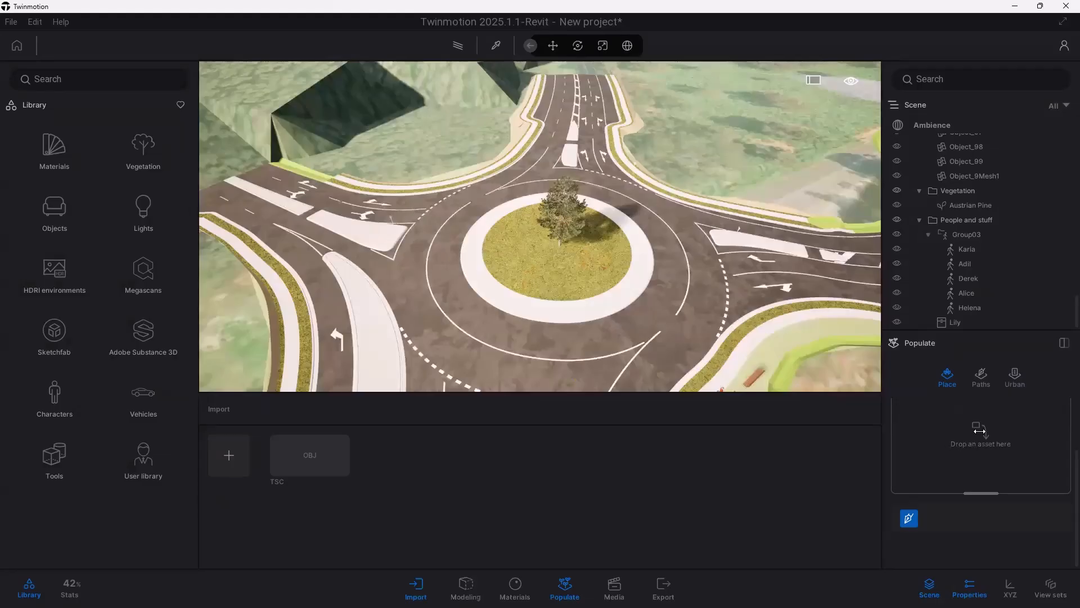
{"action": "scroll", "coordinate": [979, 431], "scroll_direction": "up", "scroll_amount": 3}
{"action": "scroll", "coordinate": [980, 426], "scroll_direction": "down", "scroll_amount": 2}
{"action": "scroll", "coordinate": [981, 424], "scroll_direction": "up", "scroll_amount": 2}
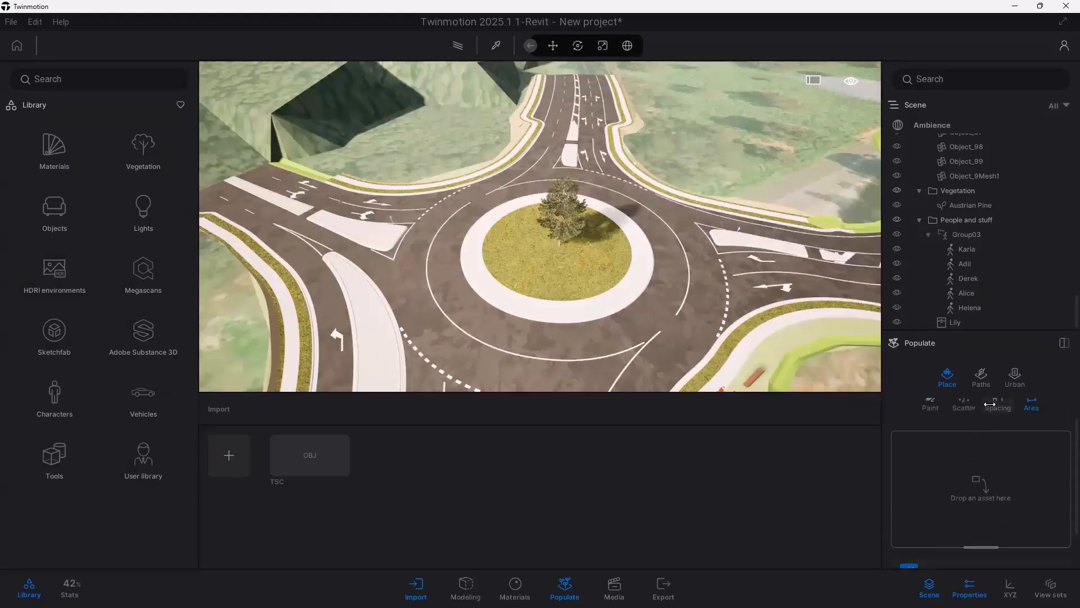
{"action": "scroll", "coordinate": [978, 432], "scroll_direction": "down", "scroll_amount": 1}
{"action": "scroll", "coordinate": [974, 432], "scroll_direction": "up", "scroll_amount": 1}
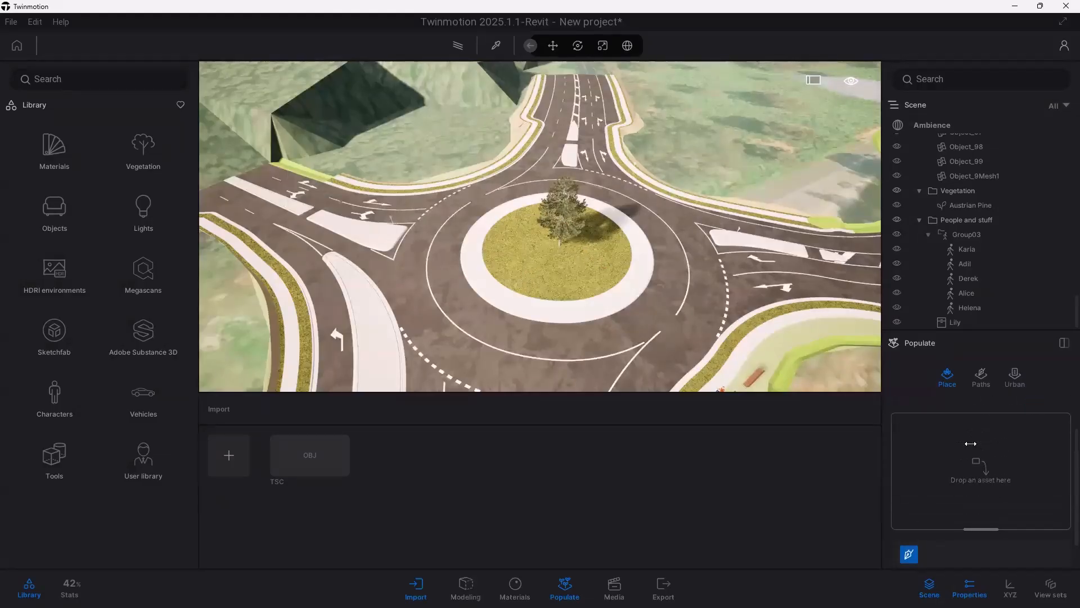
{"action": "left_click", "coordinate": [141, 145]}
{"action": "left_click", "coordinate": [138, 145]}
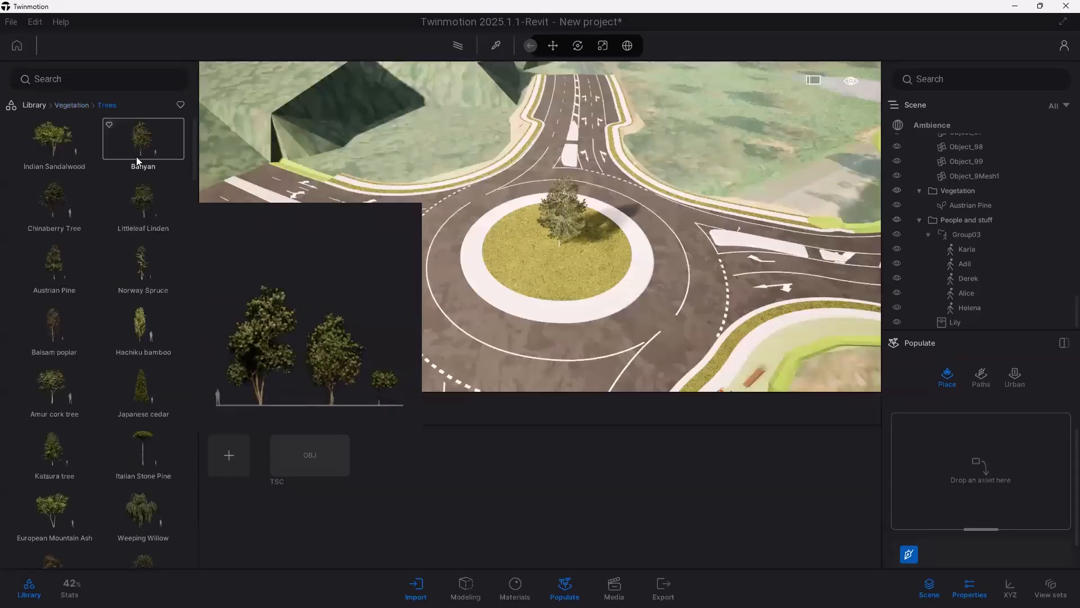
{"action": "left_click", "coordinate": [56, 145]}
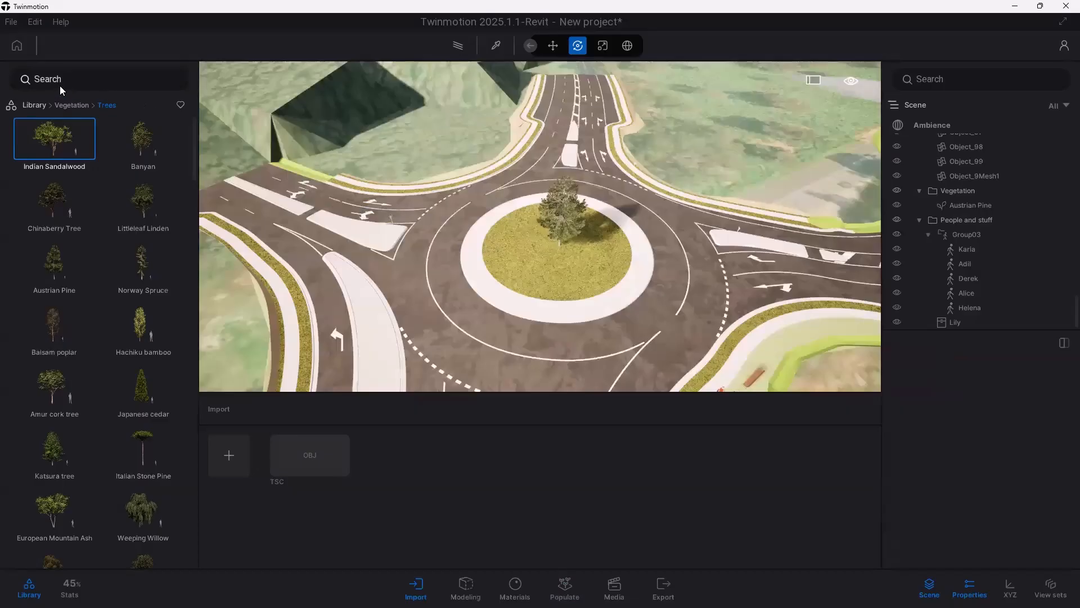
Step: Browse the Bushes in the vegetation library and start an Area placement in Populate
{"action": "left_click", "coordinate": [72, 105]}
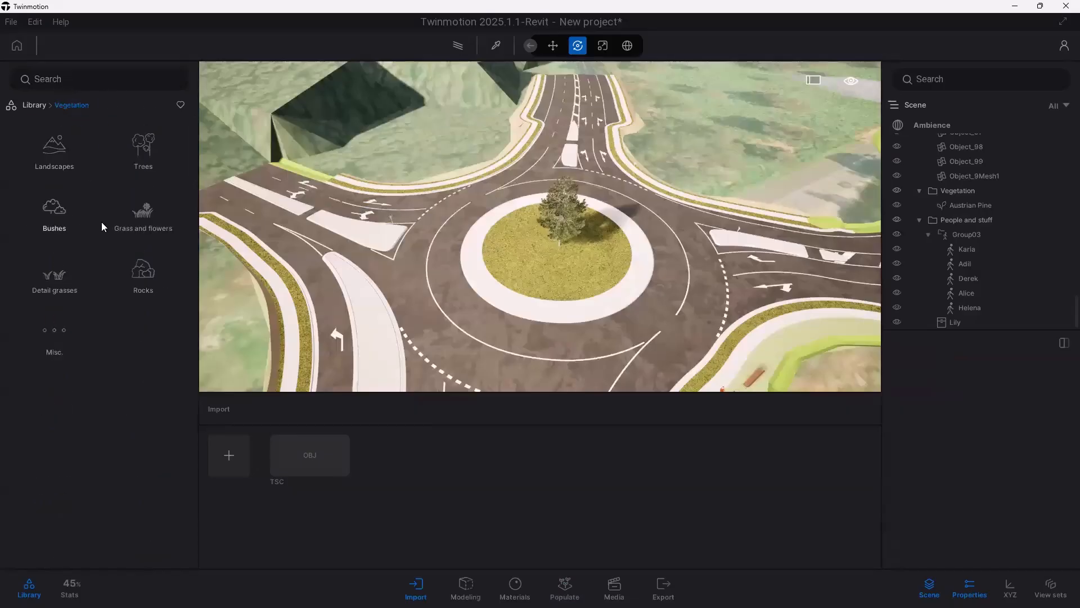
{"action": "left_click", "coordinate": [48, 206]}
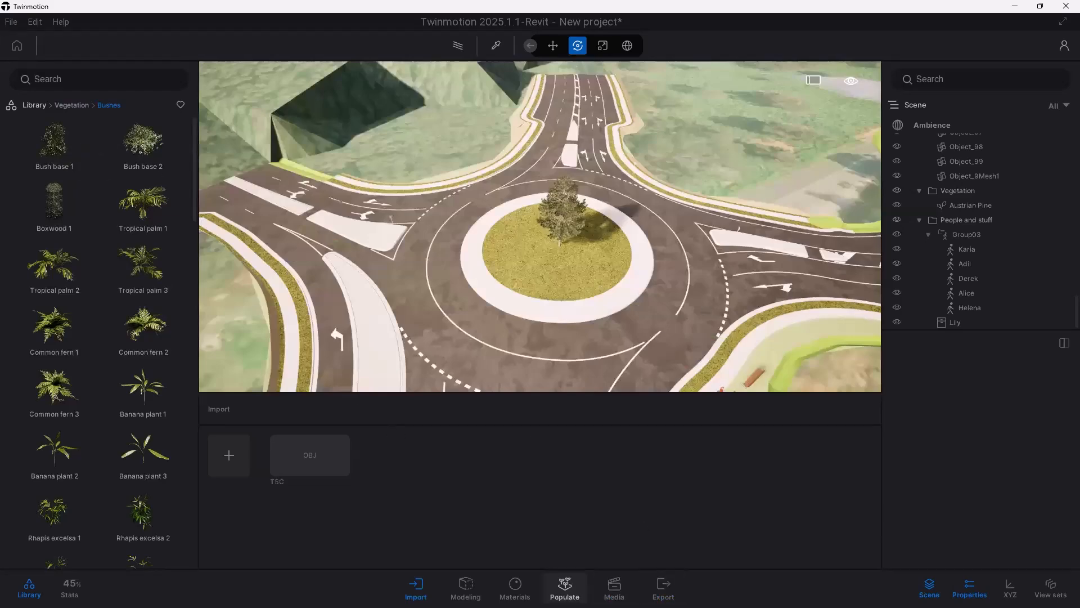
{"action": "left_click", "coordinate": [565, 586]}
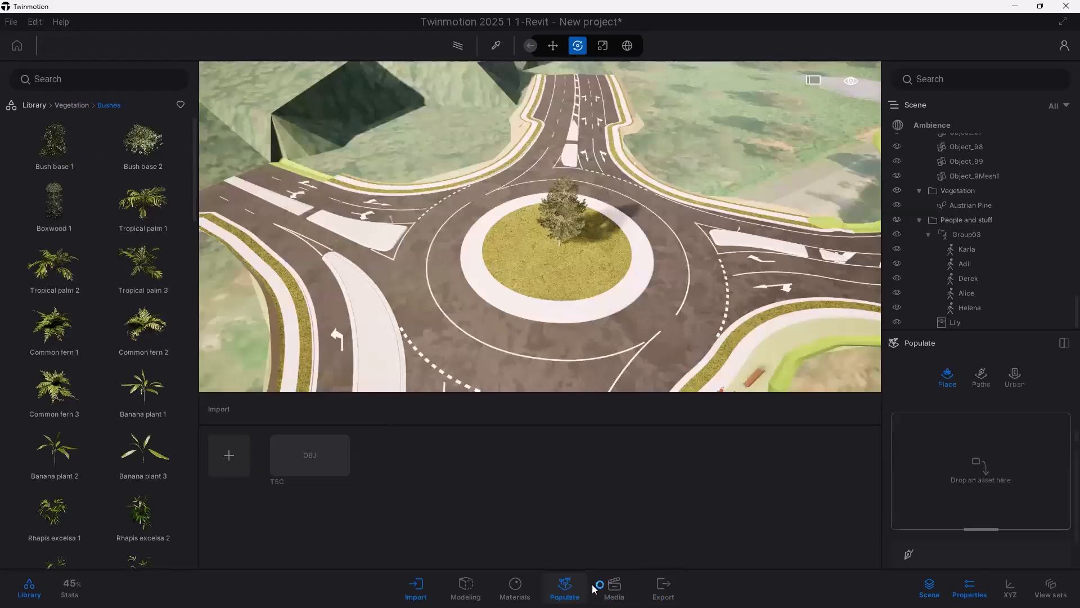
{"action": "left_click", "coordinate": [949, 380]}
{"action": "left_click", "coordinate": [1032, 421]}
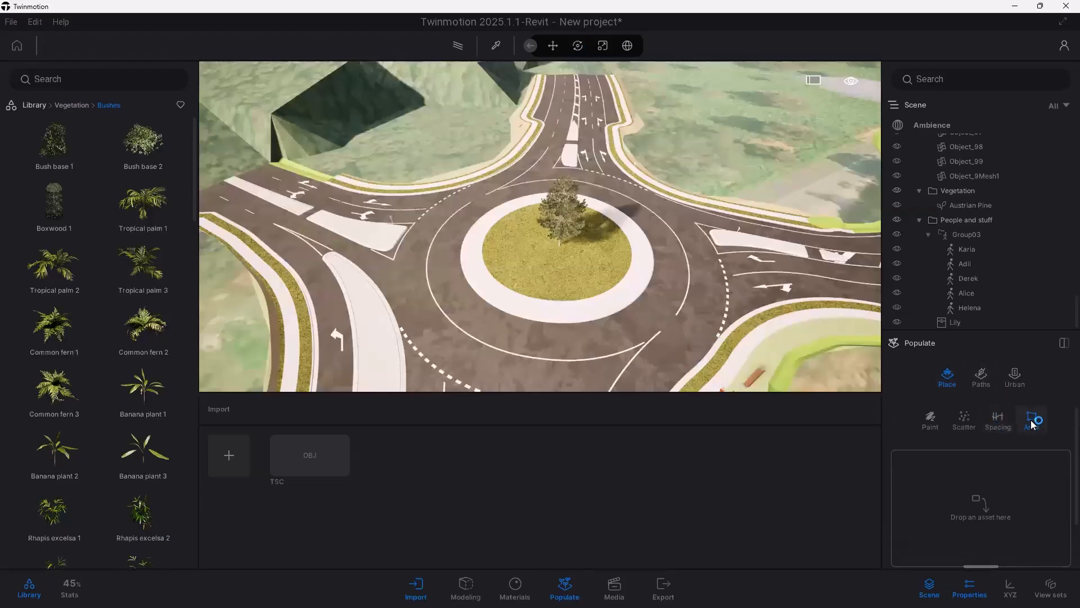
Step: Add Bush base 2, Tropical palm 2, Common fern 1 and Leatherleaf fern 1 as the assets for the area
{"action": "left_click_drag", "start_coordinate": [146, 148], "coordinate": [970, 506]}
{"action": "left_click_drag", "start_coordinate": [53, 264], "coordinate": [1008, 491]}
{"action": "left_click_drag", "start_coordinate": [66, 348], "coordinate": [918, 530]}
{"action": "scroll", "coordinate": [45, 379], "scroll_direction": "down", "scroll_amount": 4}
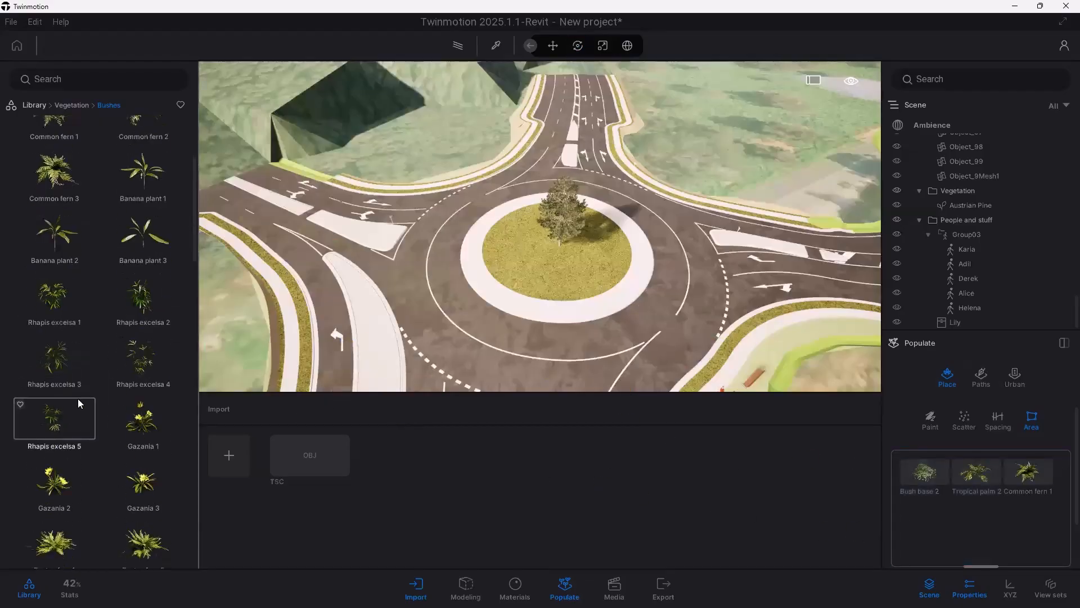
{"action": "scroll", "coordinate": [87, 403], "scroll_direction": "down", "scroll_amount": 5}
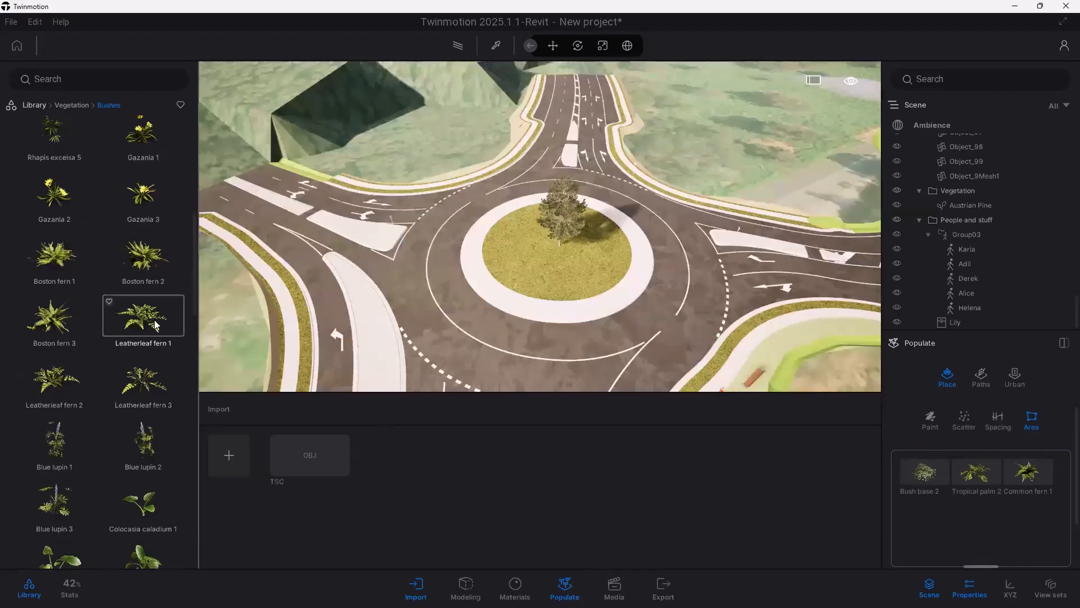
{"action": "left_click_drag", "start_coordinate": [156, 325], "coordinate": [1030, 482]}
{"action": "scroll", "coordinate": [50, 405], "scroll_direction": "down", "scroll_amount": 3}
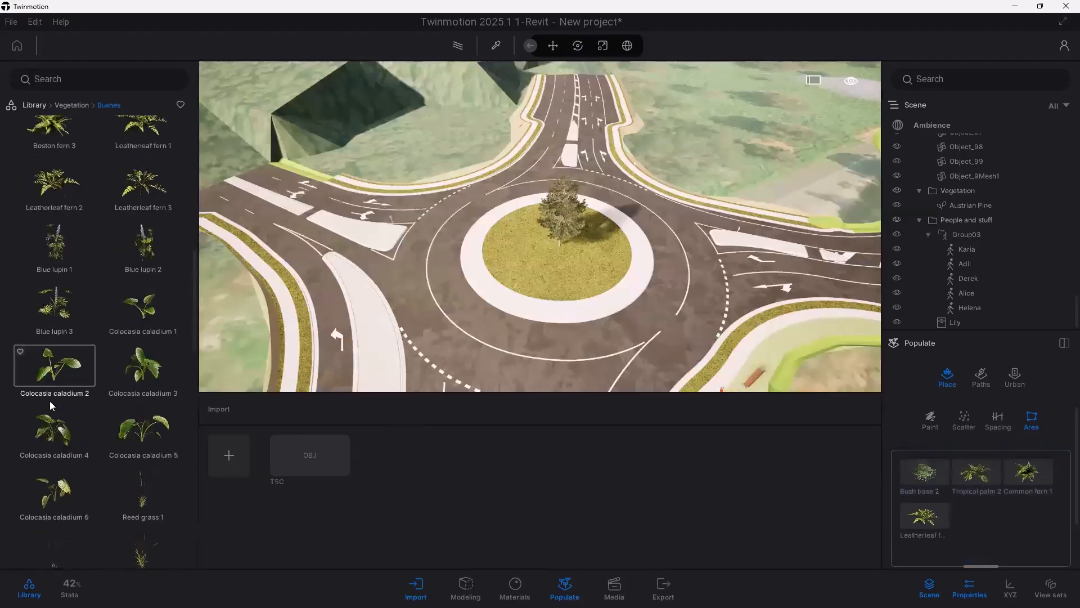
Step: Outline a closed planting area around the edge of the grass on the roundabout's central island
{"action": "scroll", "coordinate": [51, 405], "scroll_direction": "up", "scroll_amount": 4}
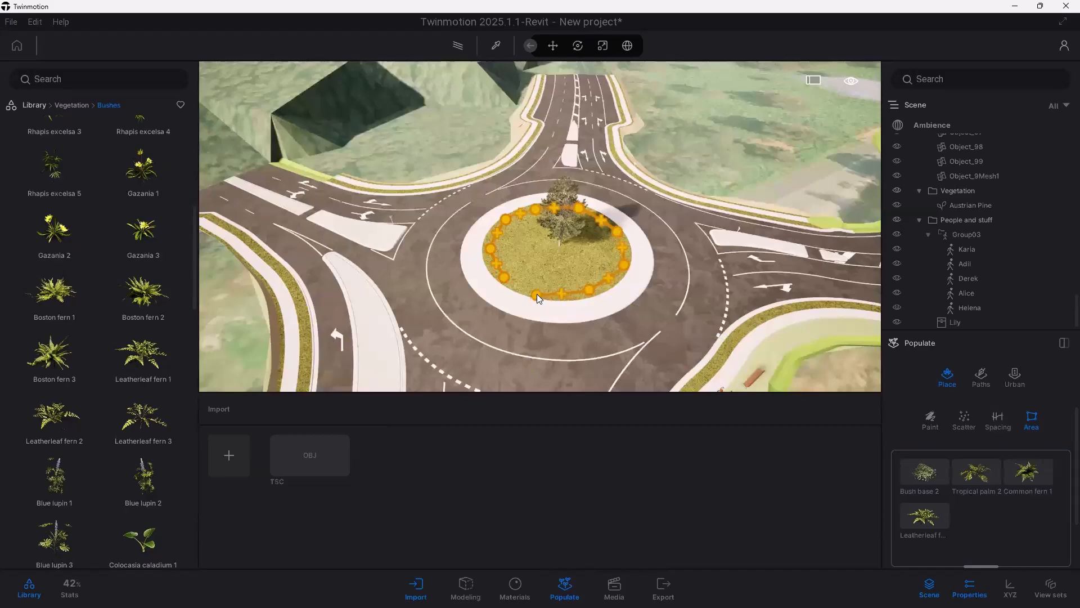
{"action": "left_click", "coordinate": [506, 278]}
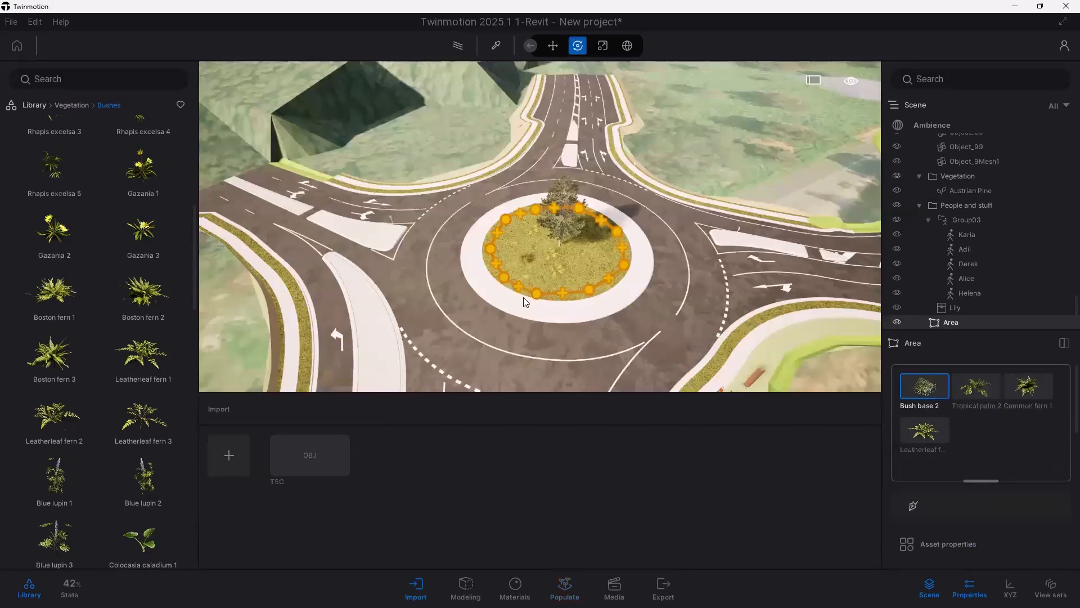
Step: Move the outline point beneath the pine outward to the grass edge so the planting area follows the central island
{"action": "scroll", "coordinate": [568, 319], "scroll_direction": "up", "scroll_amount": 5}
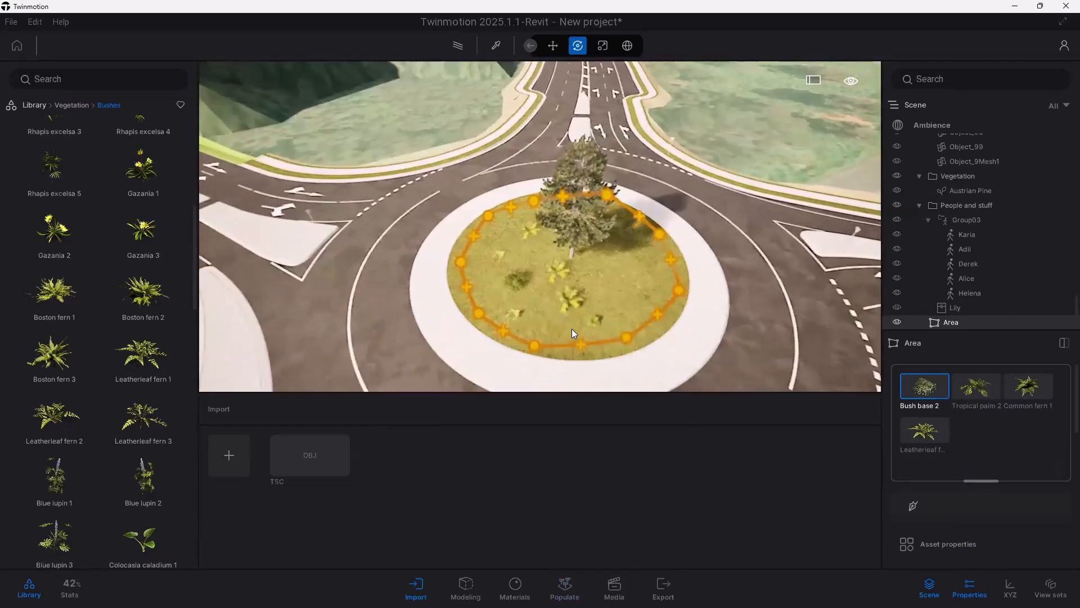
{"action": "middle_click_drag", "start_coordinate": [567, 316], "coordinate": [557, 350], "text": "shift"}
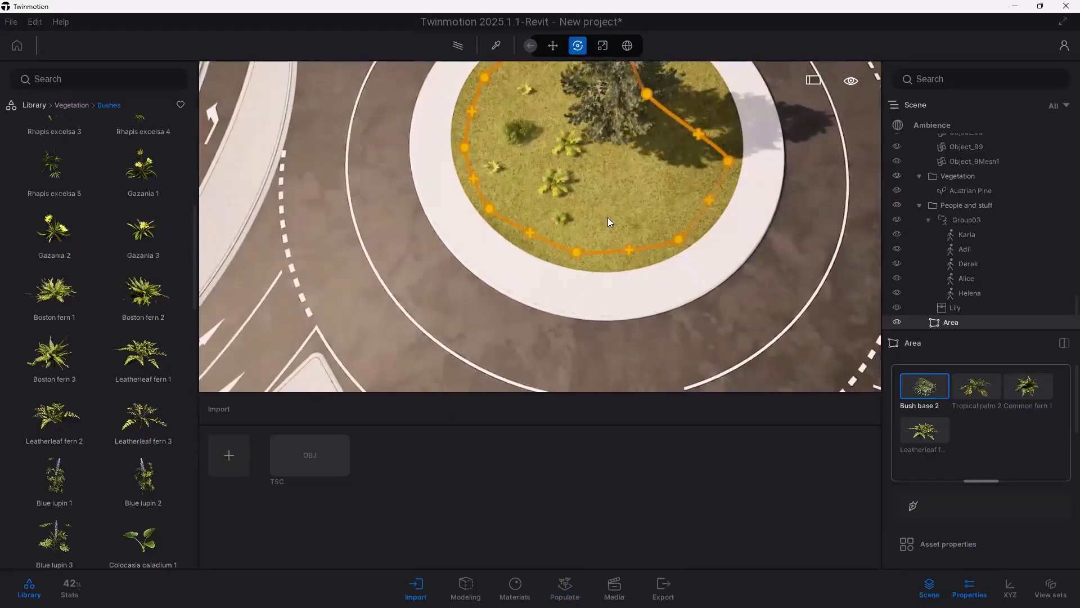
{"action": "left_click", "coordinate": [620, 127]}
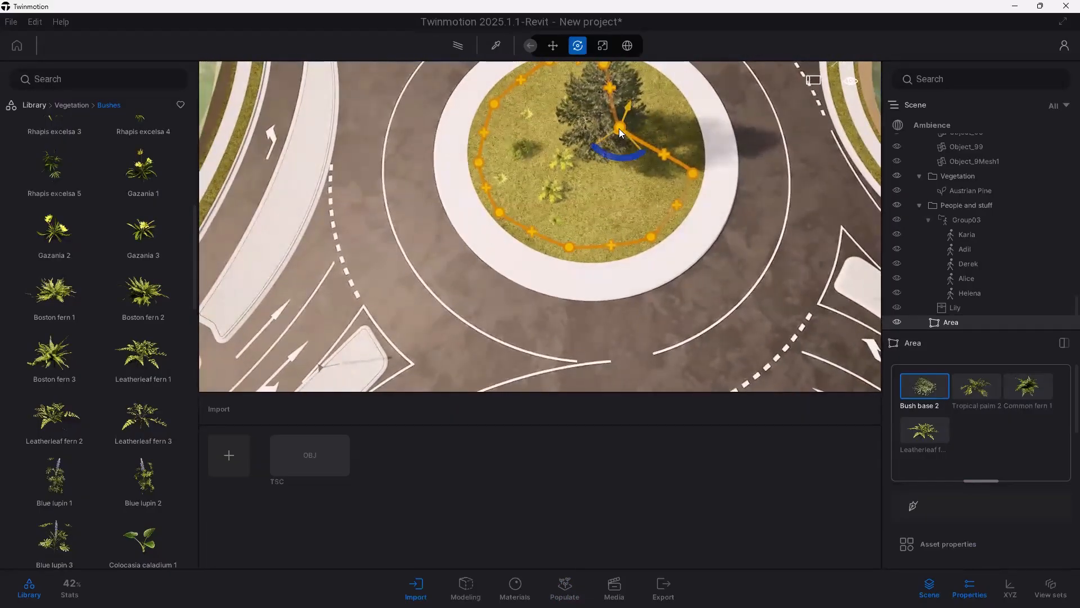
{"action": "left_click_drag", "start_coordinate": [618, 128], "coordinate": [676, 97]}
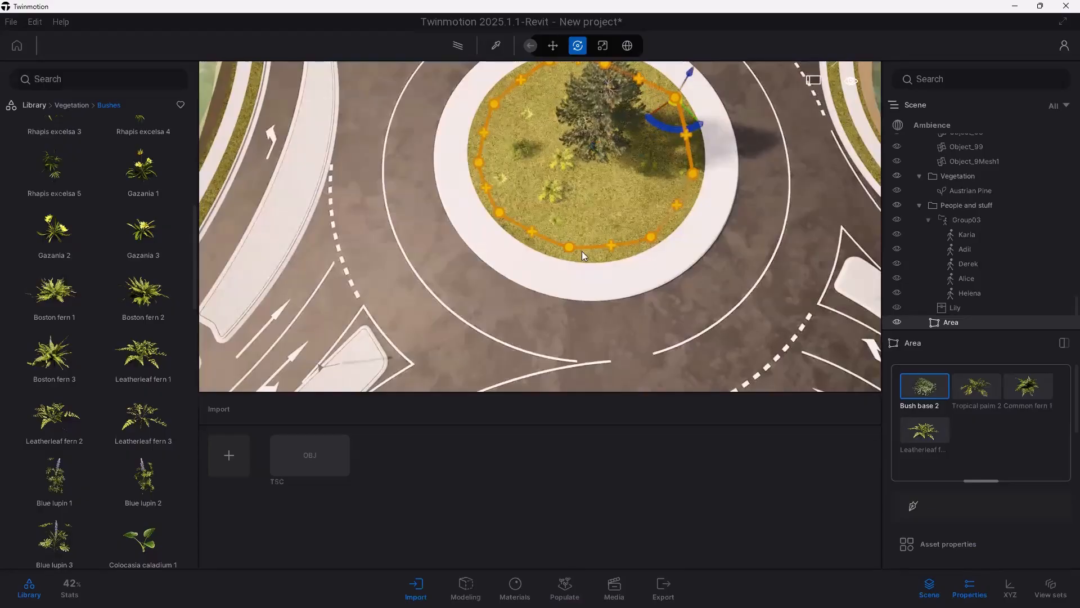
{"action": "middle_click_drag", "start_coordinate": [545, 304], "coordinate": [618, 250]}
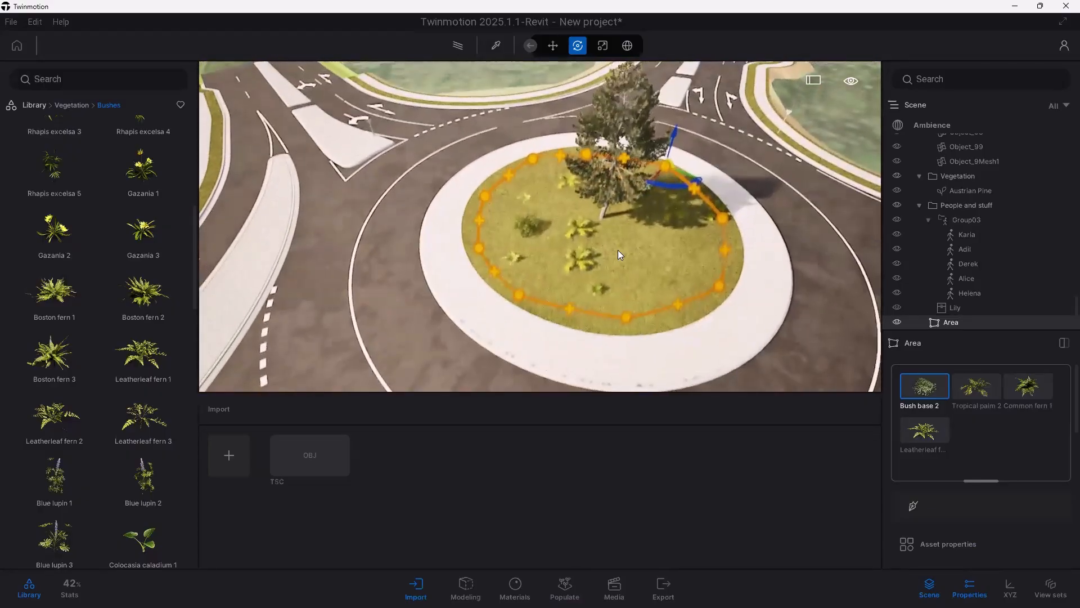
{"action": "scroll", "coordinate": [624, 262], "scroll_direction": "up", "scroll_amount": 2}
Step: Set the planting area's scattering to 1.00 m spacing, 0.68 random spacing and 0.52 probability
{"action": "scroll", "coordinate": [979, 427], "scroll_direction": "down", "scroll_amount": 5}
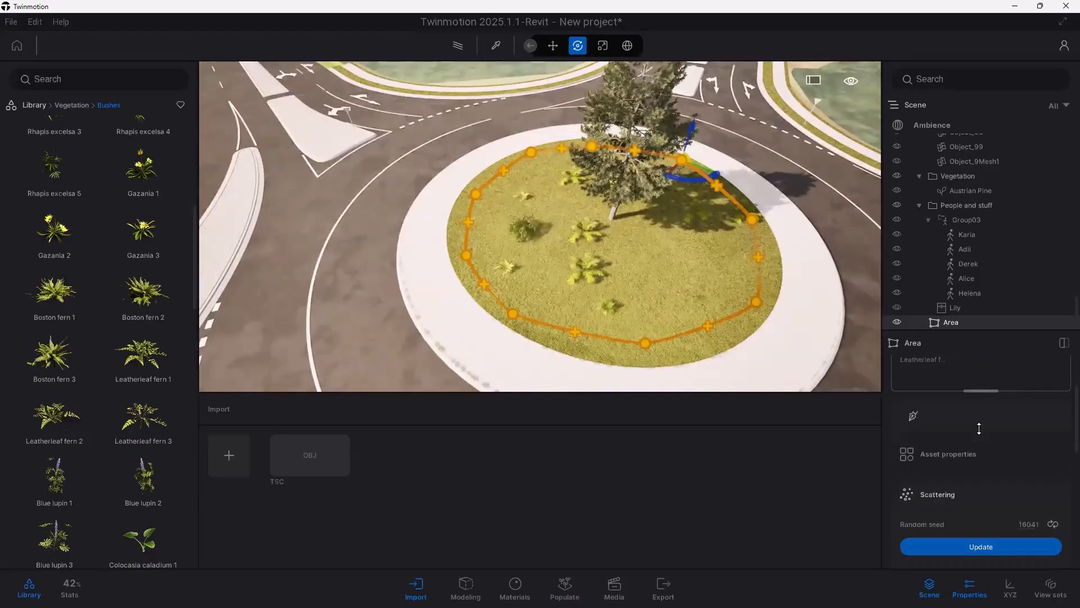
{"action": "scroll", "coordinate": [979, 427], "scroll_direction": "down", "scroll_amount": 4}
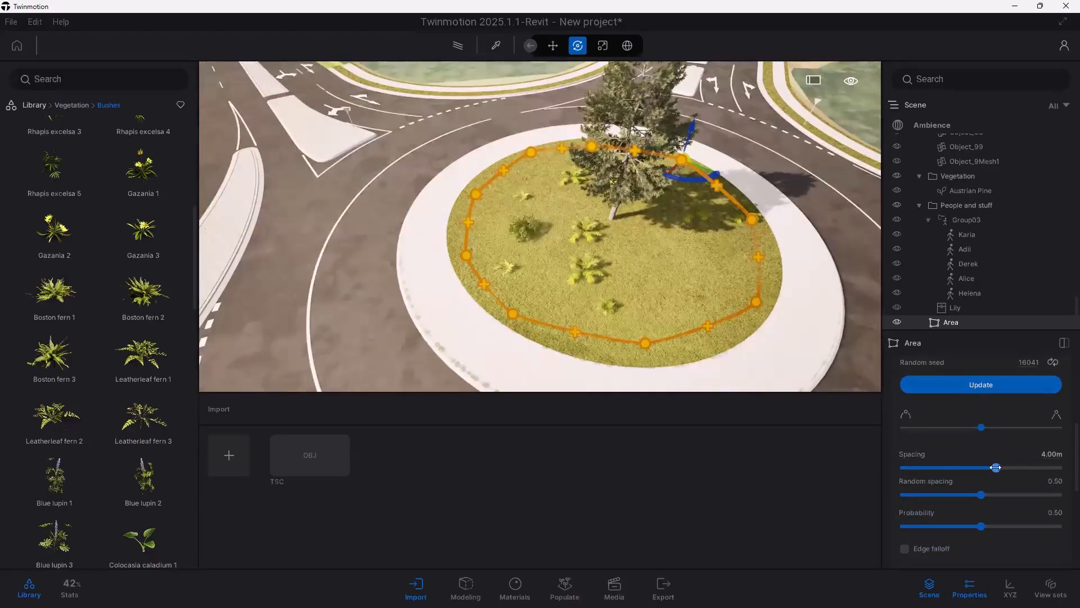
{"action": "left_click_drag", "start_coordinate": [996, 468], "coordinate": [896, 467]}
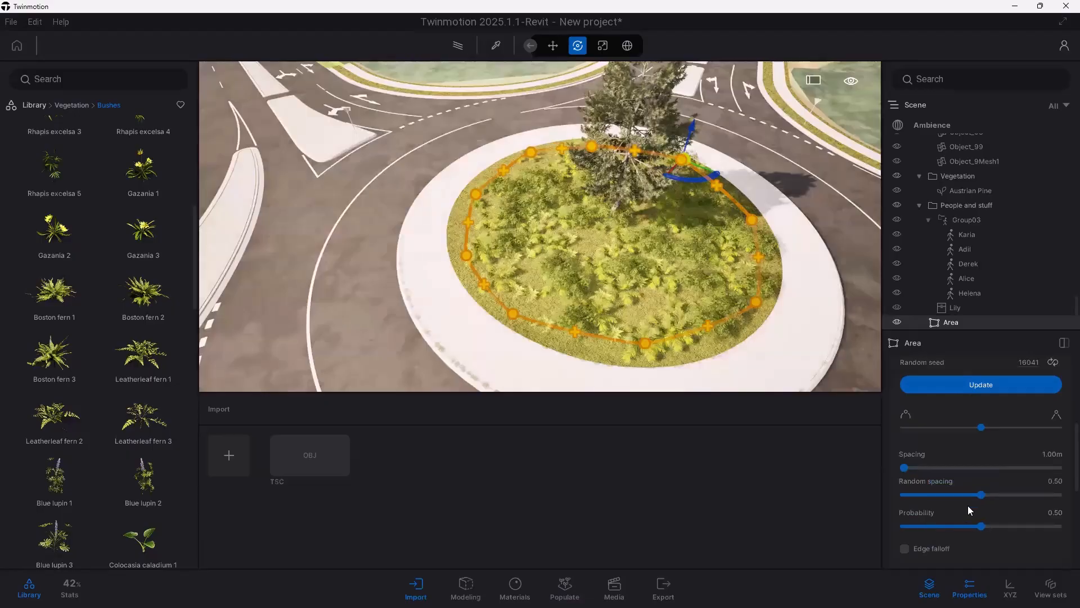
{"action": "mouse_move", "coordinate": [982, 495]}
{"action": "left_mouse_down"}
{"action": "mouse_move", "coordinate": [909, 496]}
{"action": "mouse_move", "coordinate": [1009, 494]}
{"action": "mouse_move", "coordinate": [966, 490]}
{"action": "mouse_move", "coordinate": [983, 496]}
{"action": "left_mouse_up"}
{"action": "scroll", "coordinate": [991, 503], "scroll_direction": "down", "scroll_amount": 1}
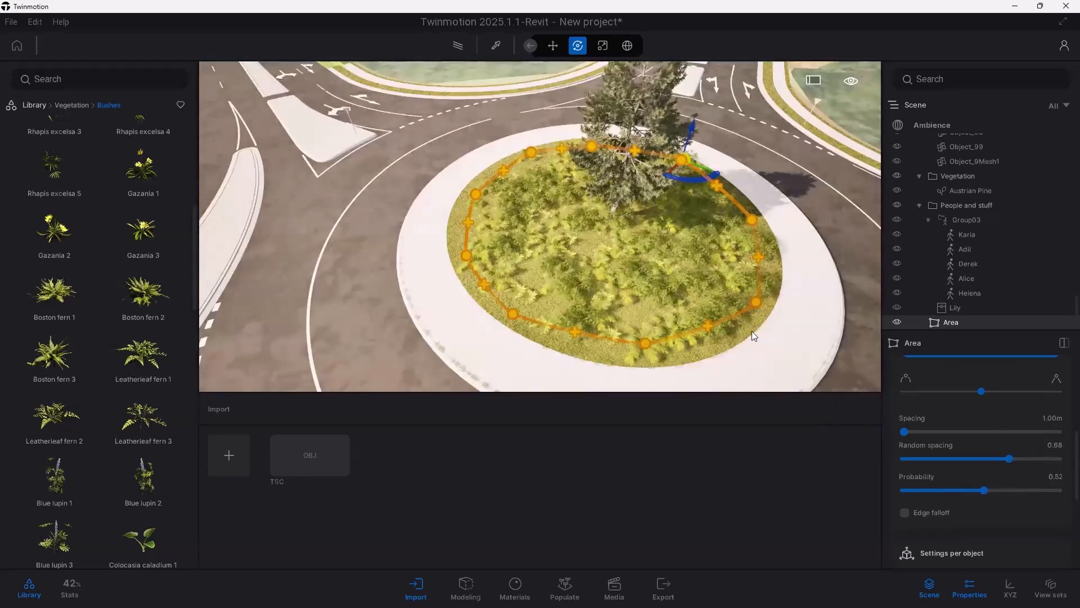
Step: Set the scale offset of the area's plants to 1.63 and deselect the area
{"action": "scroll", "coordinate": [955, 493], "scroll_direction": "down", "scroll_amount": 5}
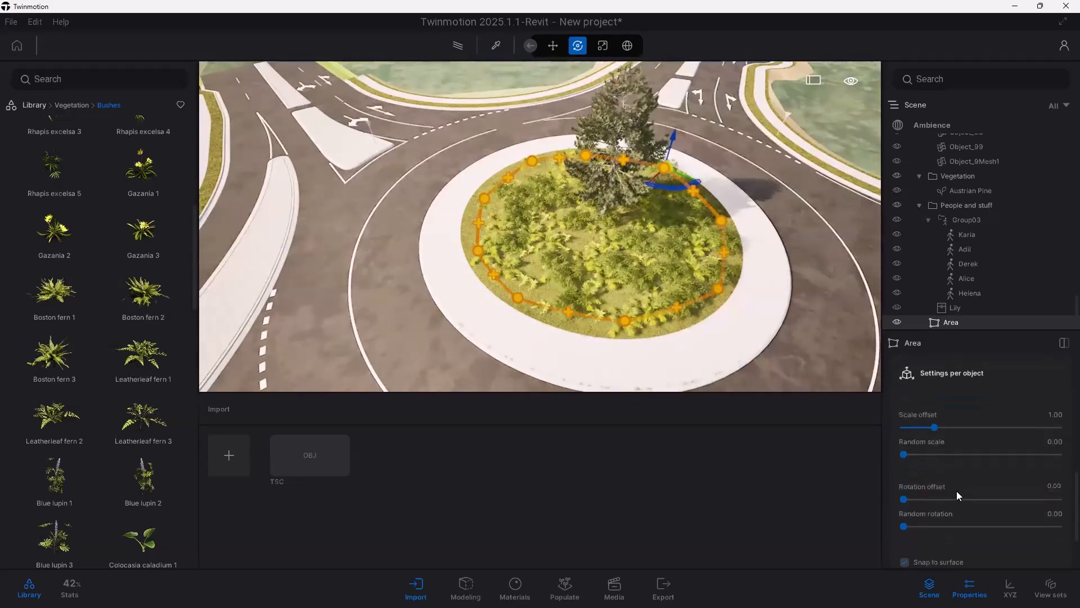
{"action": "left_click_drag", "start_coordinate": [937, 429], "coordinate": [951, 432]}
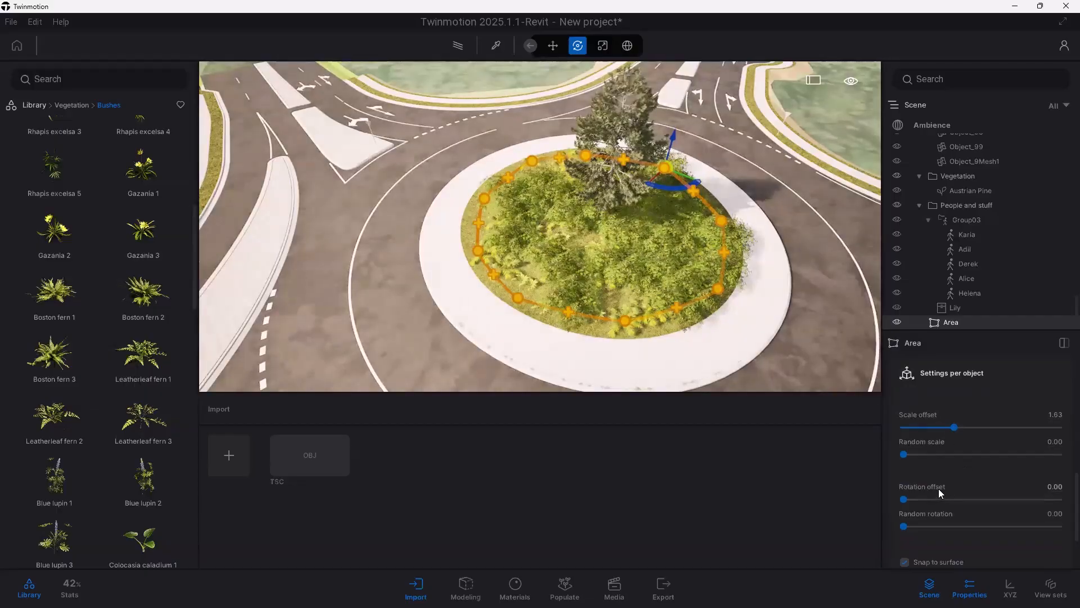
{"action": "scroll", "coordinate": [938, 489], "scroll_direction": "down", "scroll_amount": 2}
{"action": "scroll", "coordinate": [943, 478], "scroll_direction": "up", "scroll_amount": 2}
{"action": "left_click", "coordinate": [685, 362]}
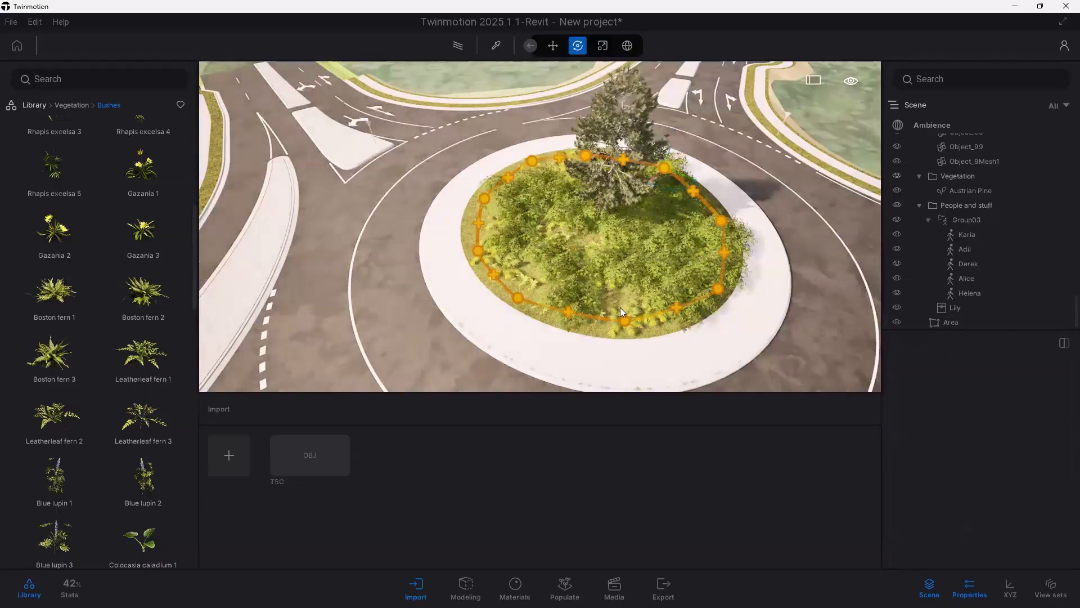
Step: Examine the central island's planting up close and from a distance, along with the open ground around the roundabout
{"action": "left_click_drag", "start_coordinate": [563, 293], "coordinate": [638, 309]}
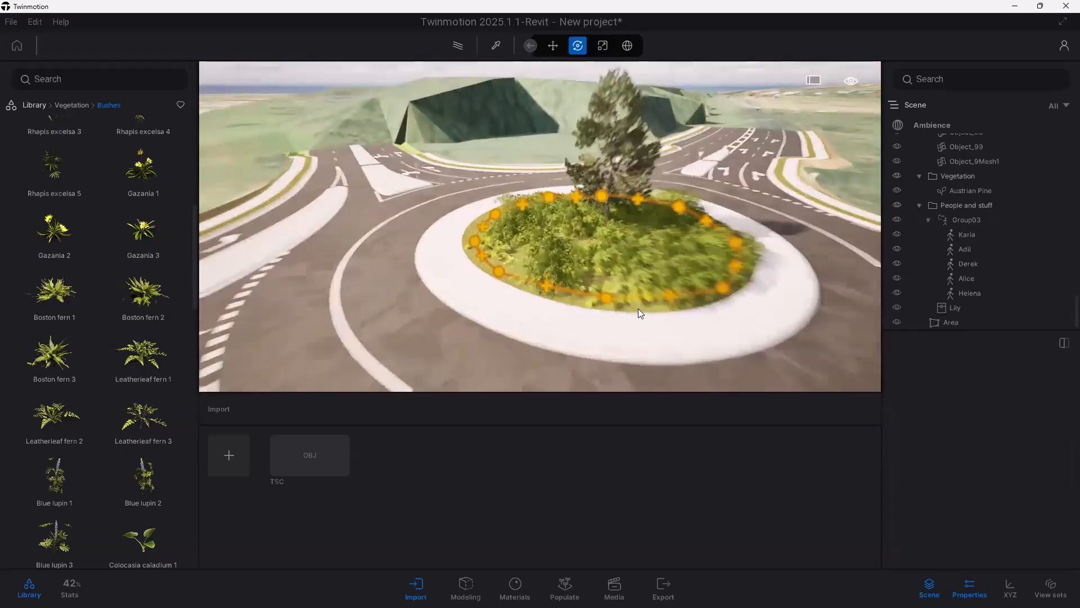
{"action": "scroll", "coordinate": [636, 310], "scroll_direction": "up", "scroll_amount": 3}
{"action": "scroll", "coordinate": [630, 313], "scroll_direction": "up", "scroll_amount": 6}
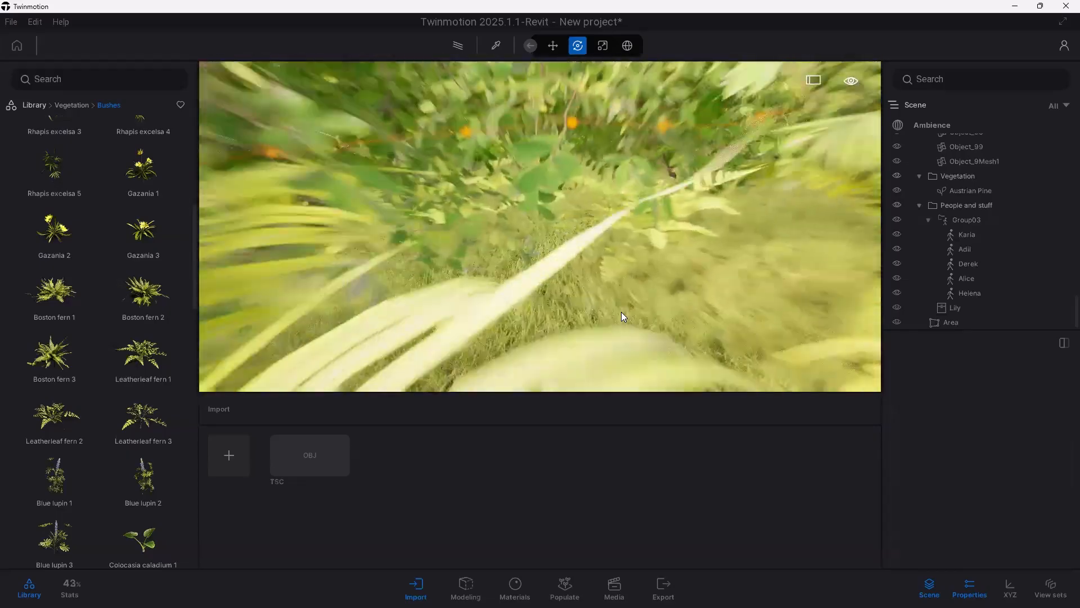
{"action": "scroll", "coordinate": [531, 291], "scroll_direction": "down", "scroll_amount": 3}
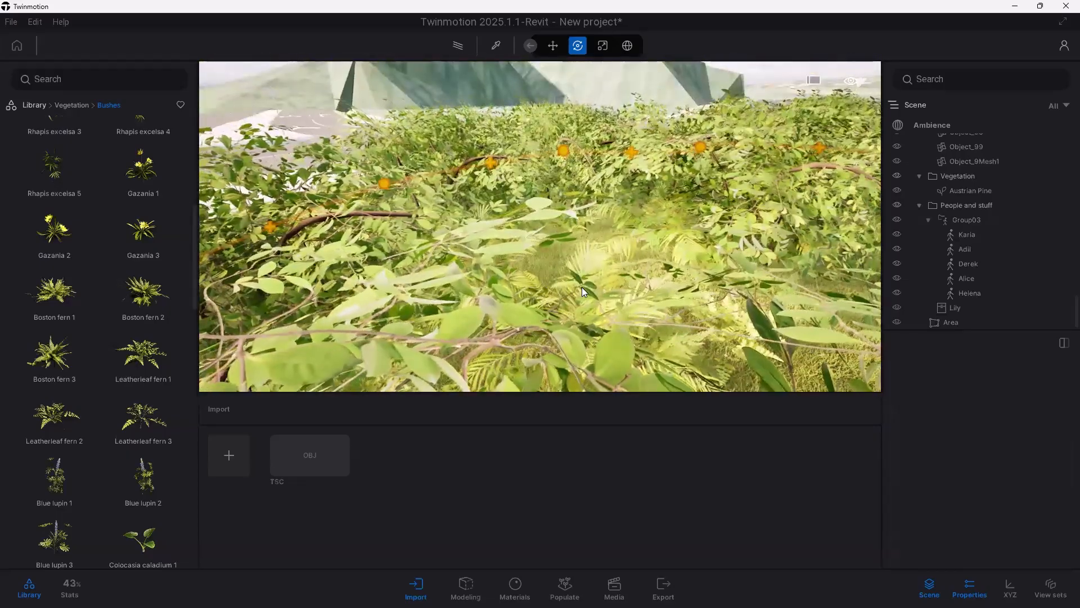
{"action": "scroll", "coordinate": [581, 298], "scroll_direction": "down", "scroll_amount": 5}
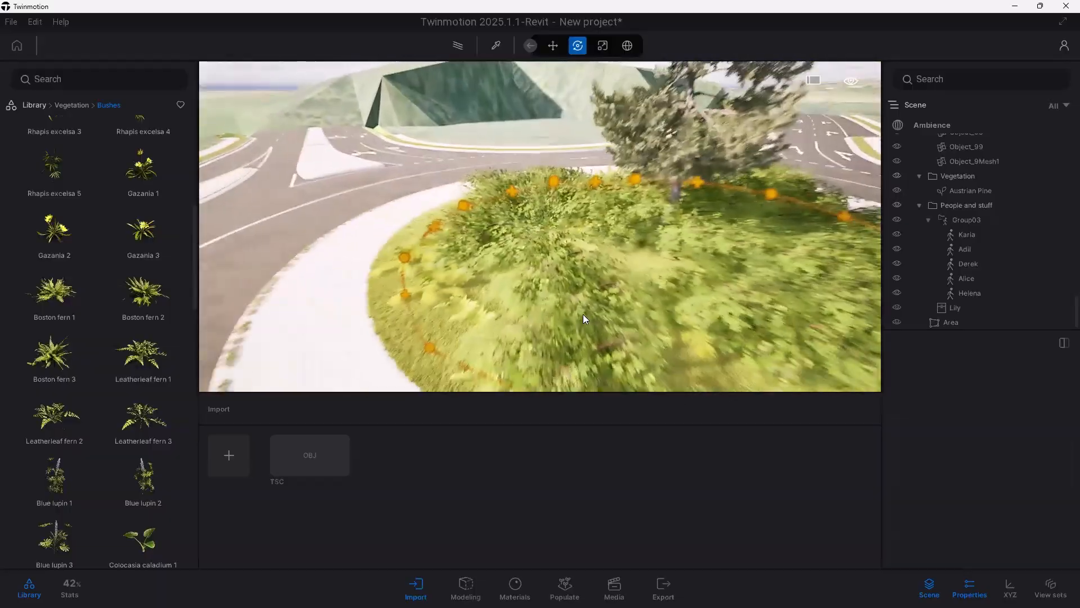
{"action": "scroll", "coordinate": [583, 320], "scroll_direction": "down", "scroll_amount": 6}
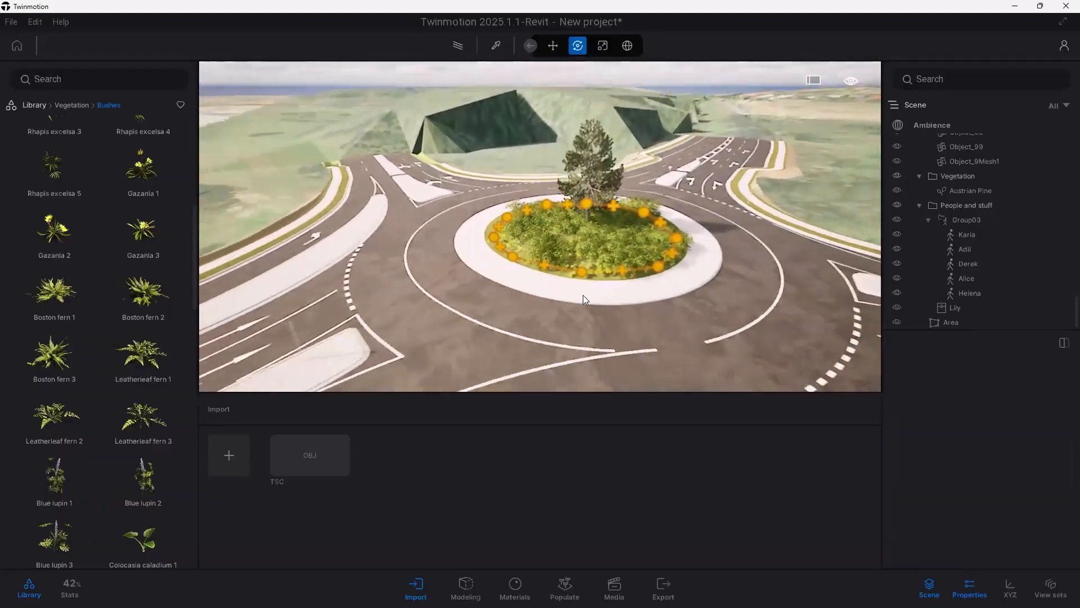
{"action": "left_click_drag", "start_coordinate": [576, 305], "coordinate": [343, 254]}
{"action": "scroll", "coordinate": [559, 270], "scroll_direction": "up", "scroll_amount": 5}
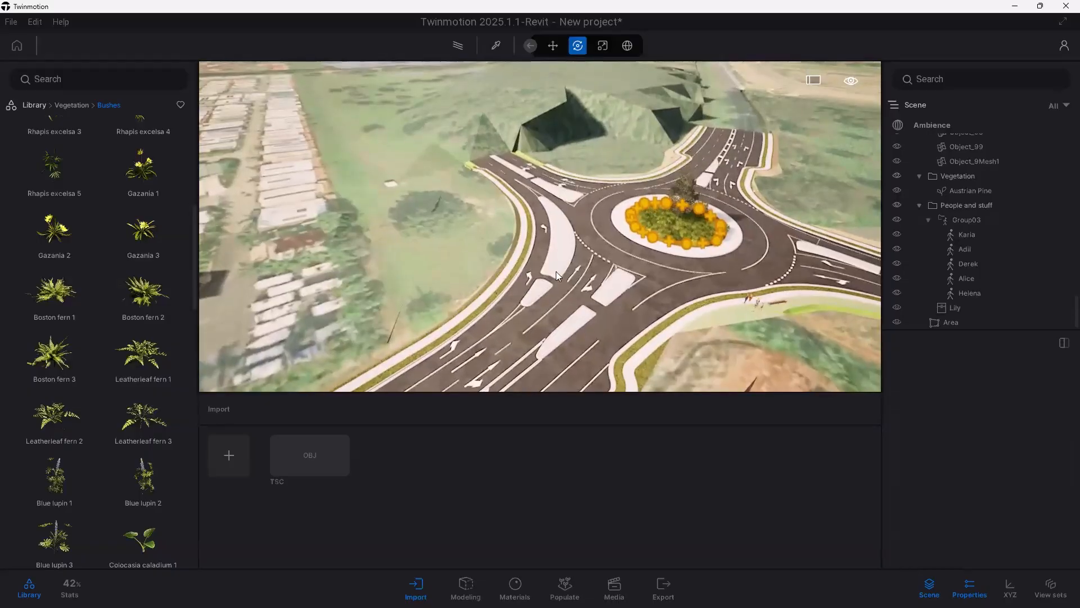
Step: Start a Paint placement in Populate and add Indian Sandalwood, Chinaberry Tree, Austrian Pine and Katsura tree as its assets
{"action": "left_click", "coordinate": [561, 588]}
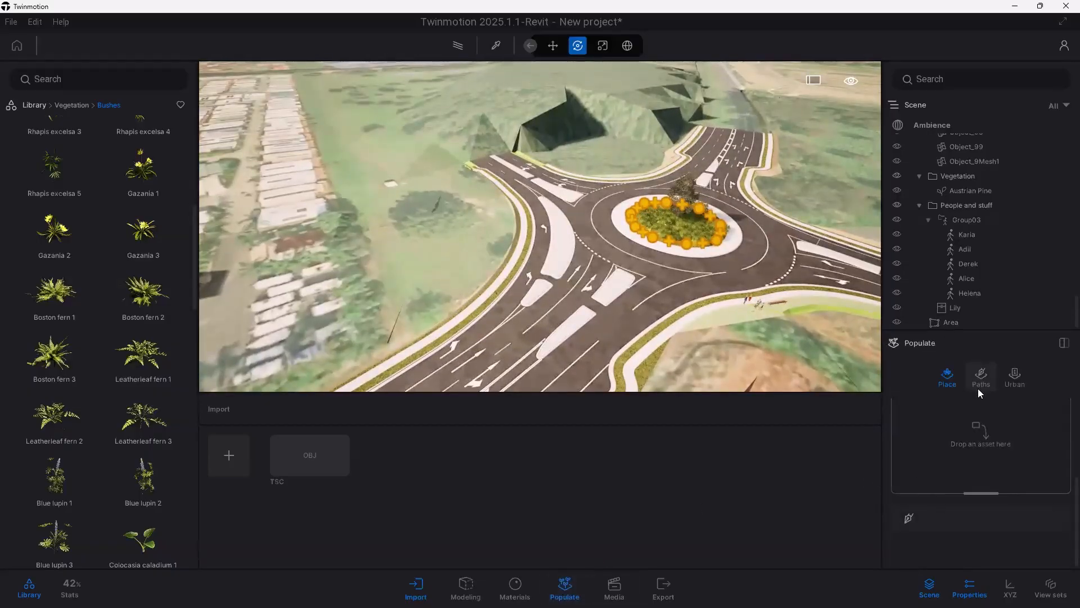
{"action": "scroll", "coordinate": [982, 441], "scroll_direction": "up", "scroll_amount": 3}
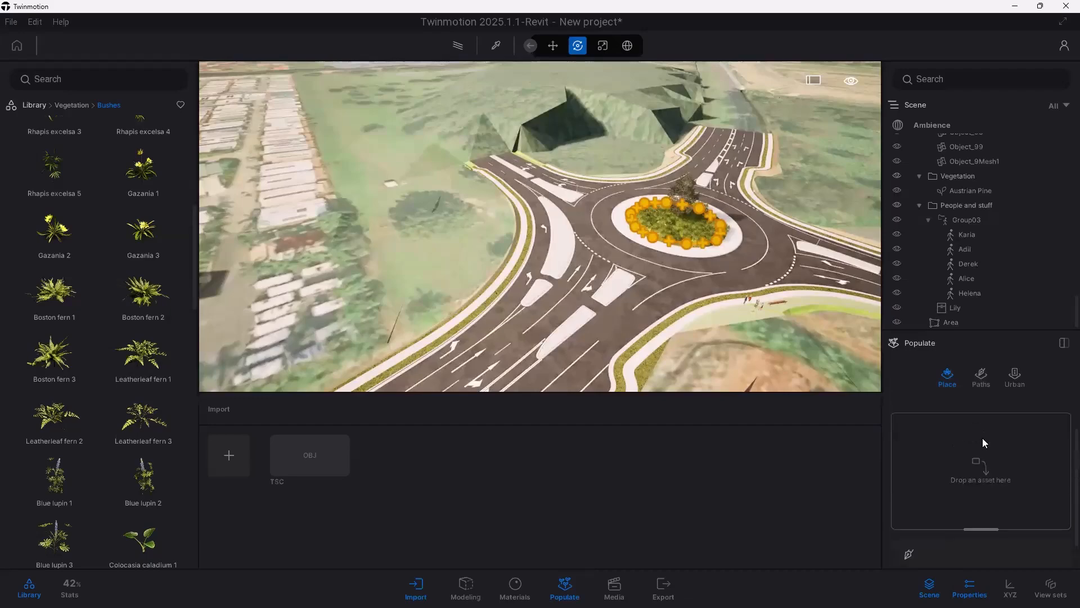
{"action": "left_click", "coordinate": [929, 421]}
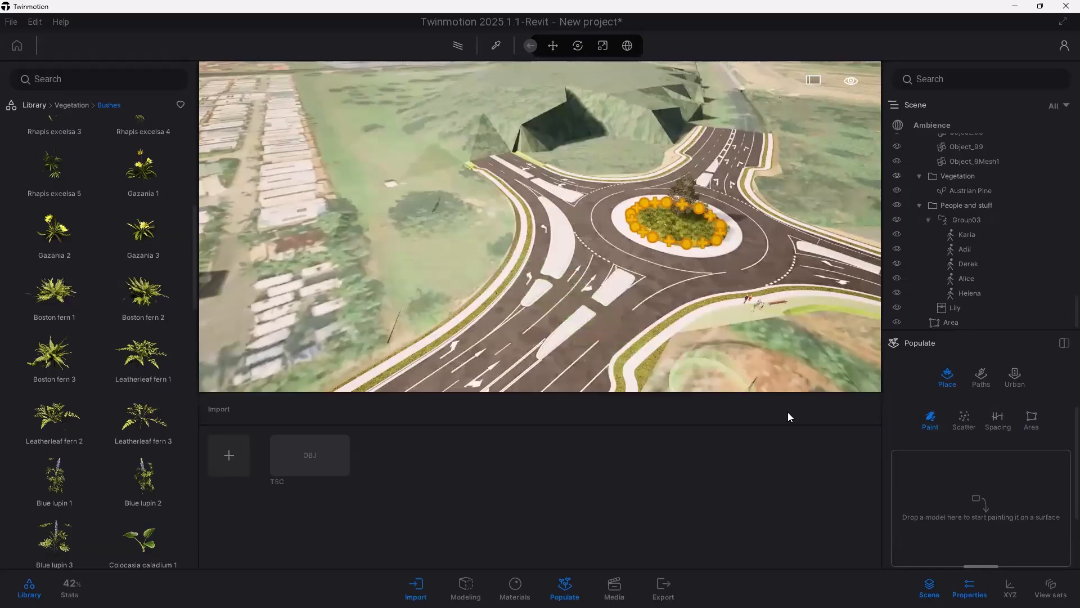
{"action": "left_click", "coordinate": [70, 104]}
{"action": "left_click", "coordinate": [132, 148]}
{"action": "left_click_drag", "start_coordinate": [54, 141], "coordinate": [951, 508]}
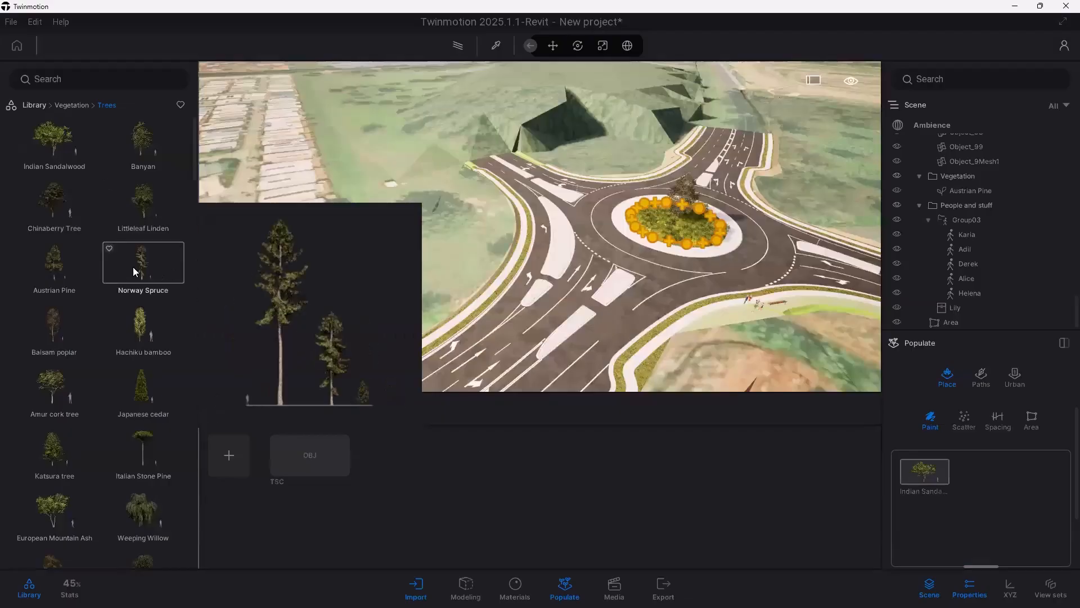
{"action": "key", "text": "e"}
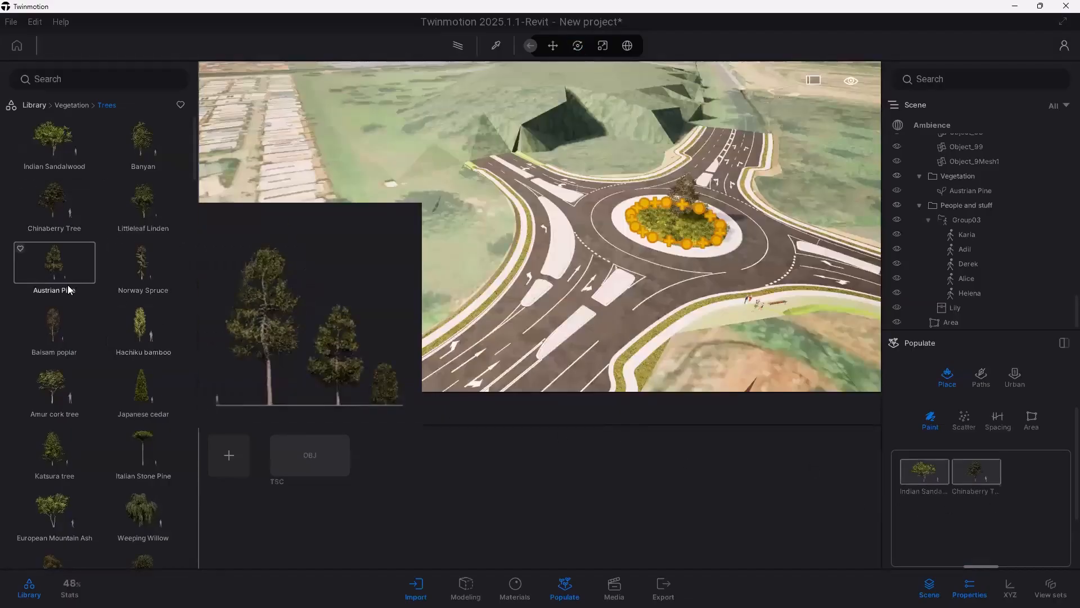
{"action": "left_click_drag", "start_coordinate": [67, 270], "coordinate": [1062, 550]}
{"action": "mouse_move", "coordinate": [85, 463]}
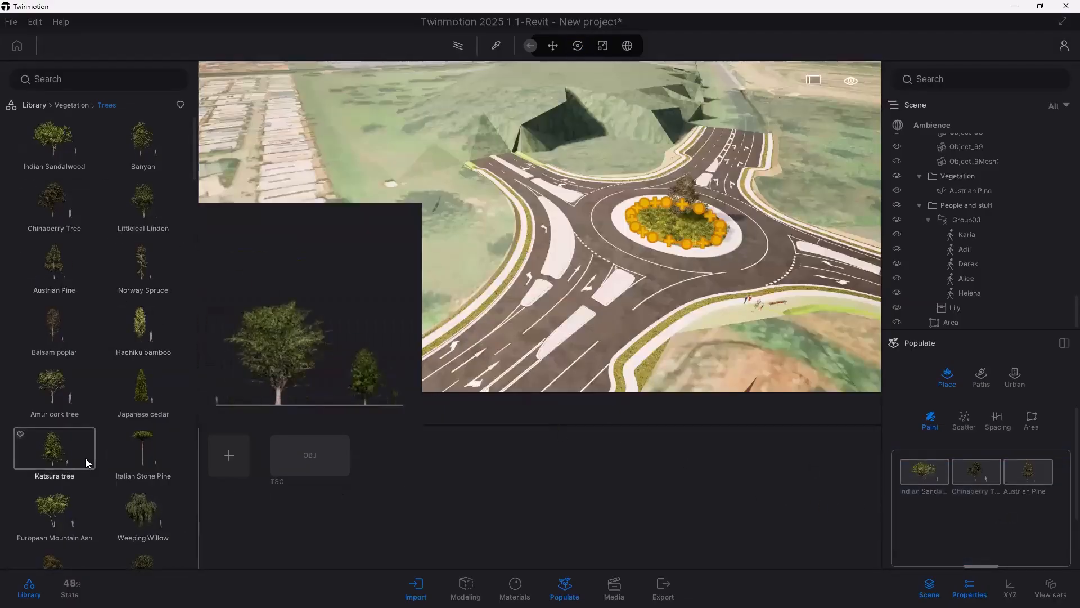
{"action": "left_click_drag", "start_coordinate": [90, 454], "coordinate": [976, 493]}
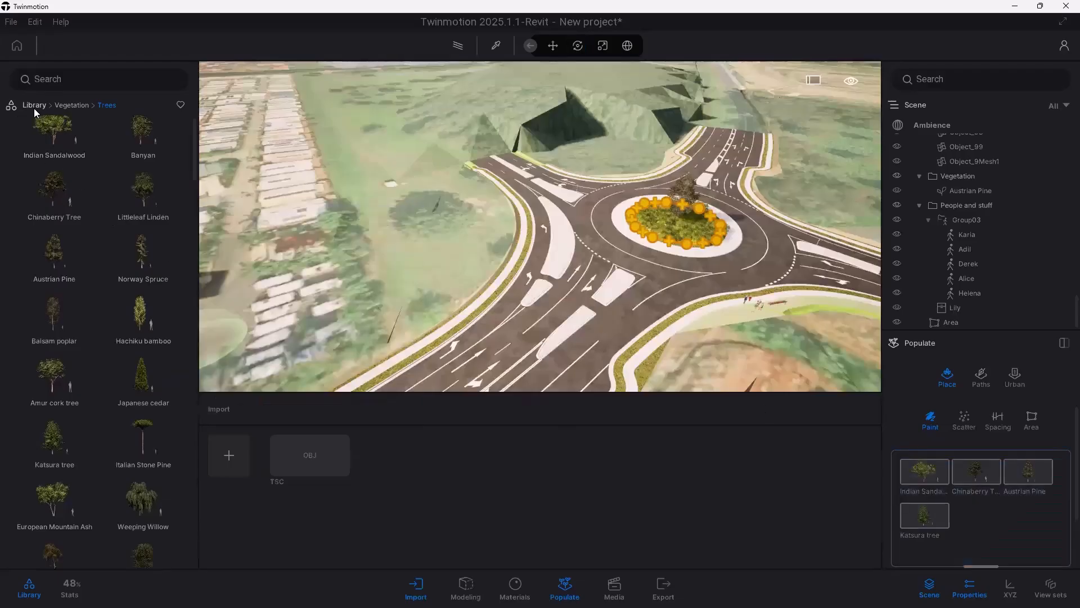
Step: Add Tropical palm 1 and two common fern variants from the Bushes library to the paint assets
{"action": "left_click", "coordinate": [81, 107]}
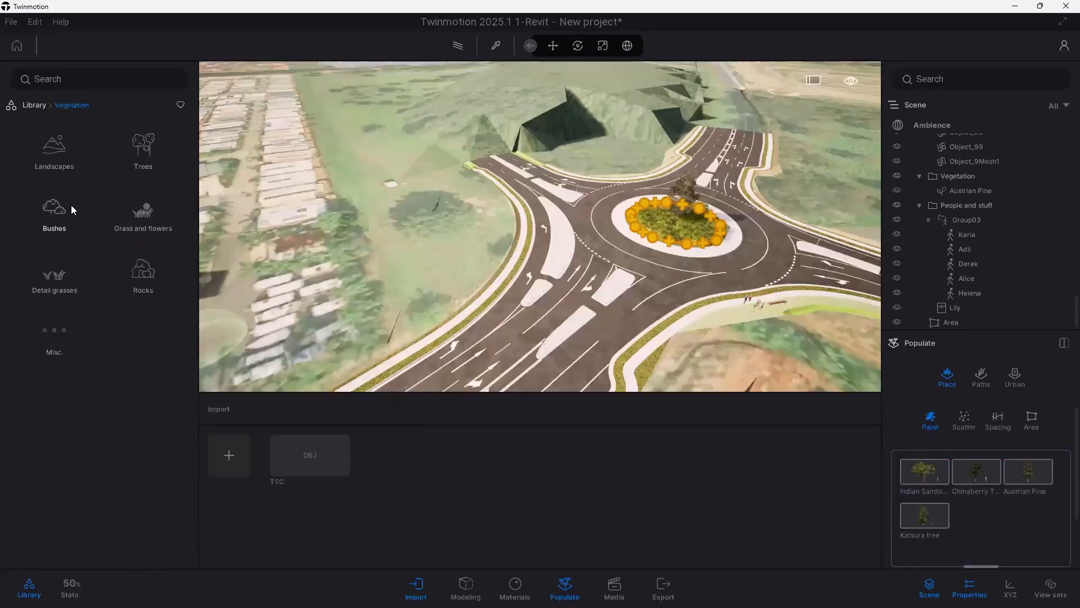
{"action": "left_click", "coordinate": [58, 209]}
{"action": "left_click_drag", "start_coordinate": [142, 212], "coordinate": [970, 517]}
{"action": "left_click_drag", "start_coordinate": [52, 384], "coordinate": [1023, 526]}
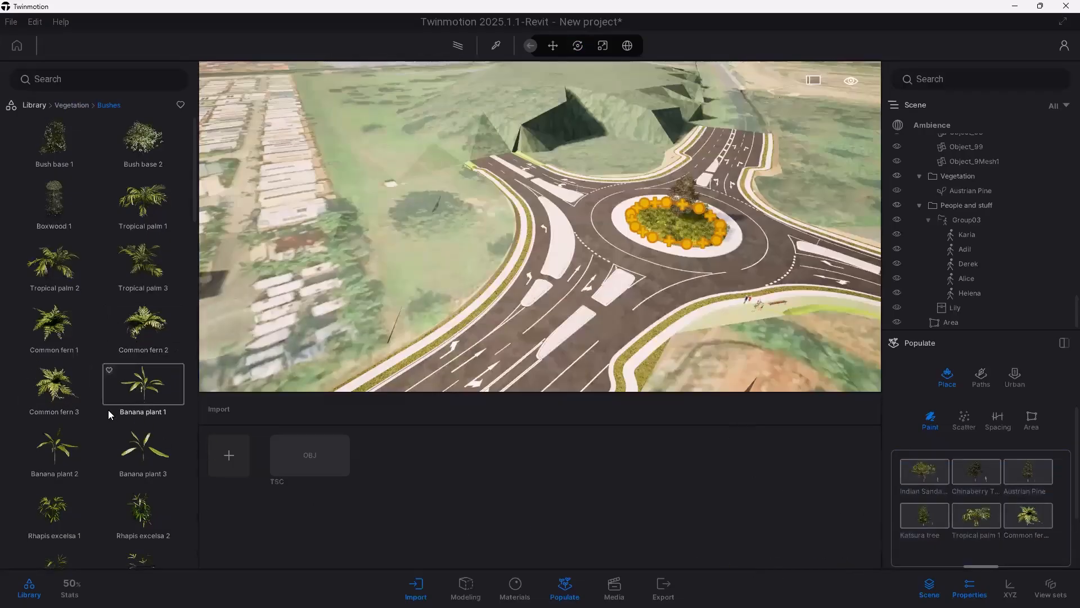
{"action": "left_click_drag", "start_coordinate": [52, 385], "coordinate": [981, 532]}
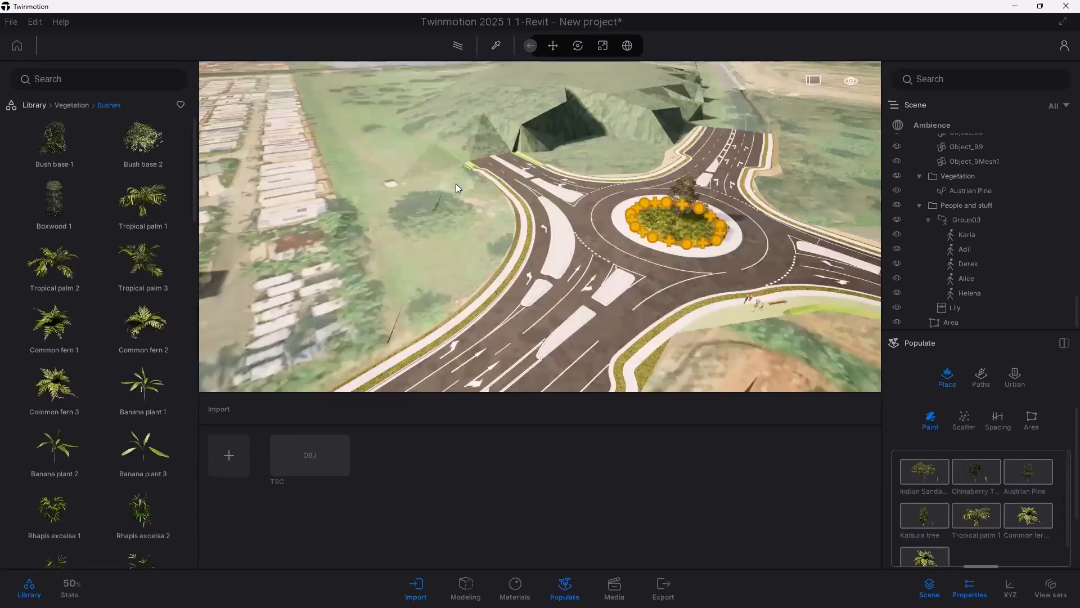
Step: Paint the tree and bush mix over the grassland beside the approach road and across the hilly ground beyond the roundabout
{"action": "mouse_move", "coordinate": [450, 178]}
{"action": "left_mouse_down"}
{"action": "mouse_move", "coordinate": [479, 225]}
{"action": "mouse_move", "coordinate": [462, 271]}
{"action": "mouse_move", "coordinate": [436, 290]}
{"action": "mouse_move", "coordinate": [393, 257]}
{"action": "mouse_move", "coordinate": [380, 198]}
{"action": "mouse_move", "coordinate": [441, 185]}
{"action": "mouse_move", "coordinate": [419, 218]}
{"action": "mouse_move", "coordinate": [448, 313]}
{"action": "mouse_move", "coordinate": [538, 183]}
{"action": "left_mouse_up"}
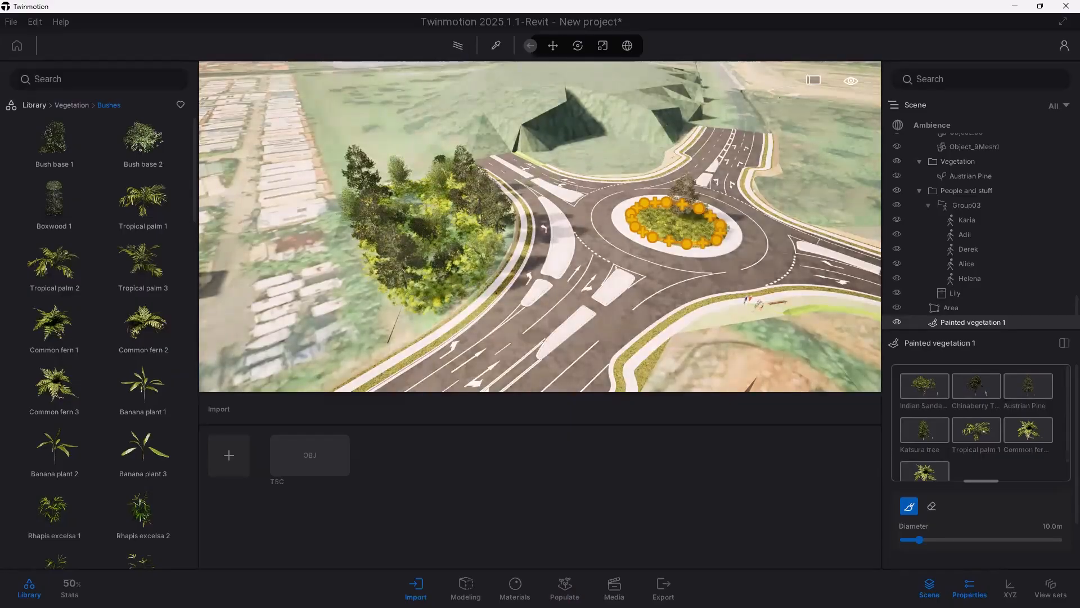
{"action": "right_click_drag", "start_coordinate": [537, 183], "coordinate": [469, 194]}
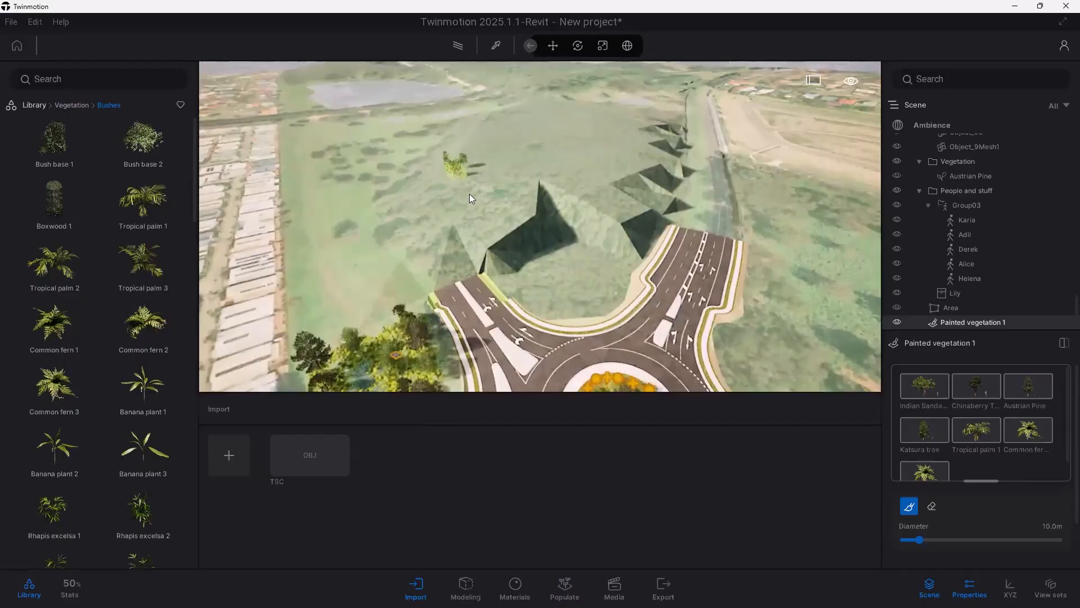
{"action": "mouse_move", "coordinate": [469, 193]}
{"action": "left_mouse_down"}
{"action": "mouse_move", "coordinate": [522, 265]}
{"action": "mouse_move", "coordinate": [570, 300]}
{"action": "mouse_move", "coordinate": [637, 210]}
{"action": "mouse_move", "coordinate": [654, 108]}
{"action": "mouse_move", "coordinate": [487, 113]}
{"action": "mouse_move", "coordinate": [548, 148]}
{"action": "mouse_move", "coordinate": [533, 200]}
{"action": "mouse_move", "coordinate": [573, 245]}
{"action": "mouse_move", "coordinate": [644, 145]}
{"action": "mouse_move", "coordinate": [512, 130]}
{"action": "mouse_move", "coordinate": [521, 177]}
{"action": "mouse_move", "coordinate": [569, 244]}
{"action": "mouse_move", "coordinate": [599, 164]}
{"action": "left_mouse_up"}
{"action": "left_click_drag", "start_coordinate": [593, 123], "coordinate": [581, 148]}
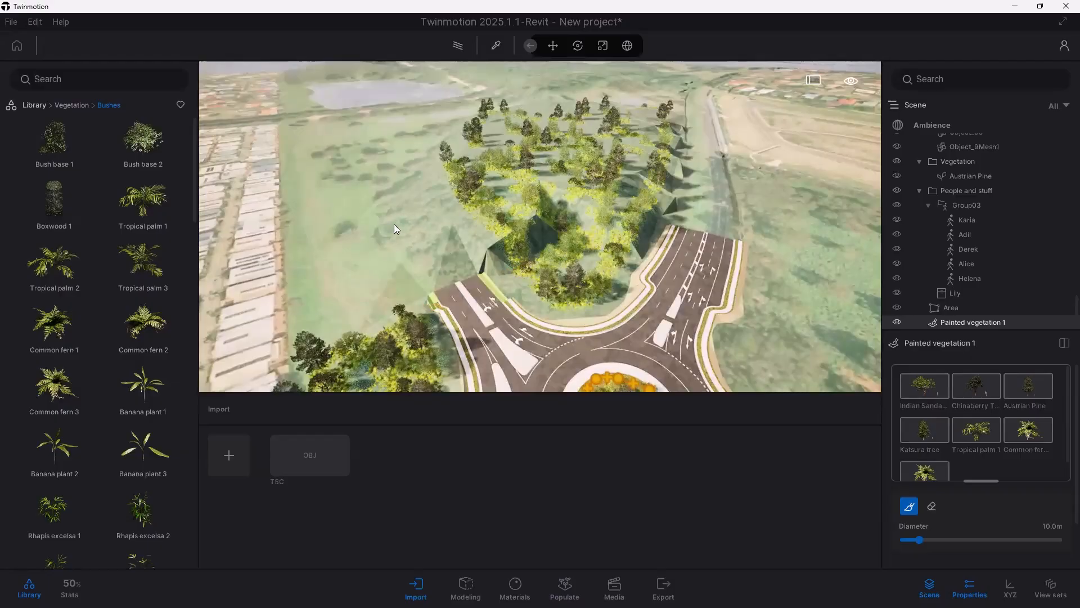
{"action": "left_click_drag", "start_coordinate": [369, 207], "coordinate": [338, 233]}
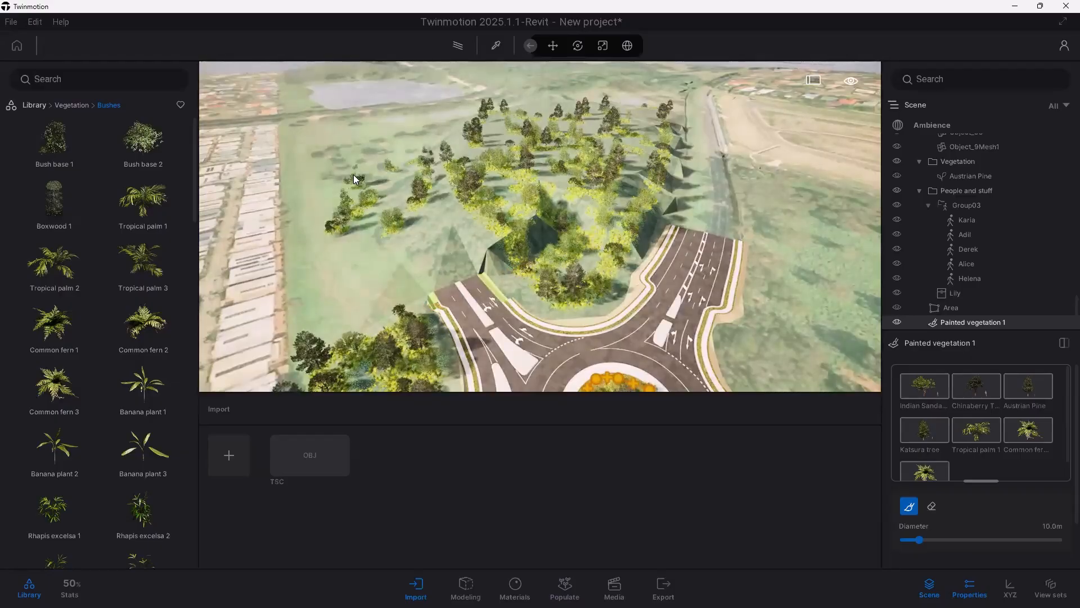
{"action": "left_click_drag", "start_coordinate": [330, 162], "coordinate": [428, 126]}
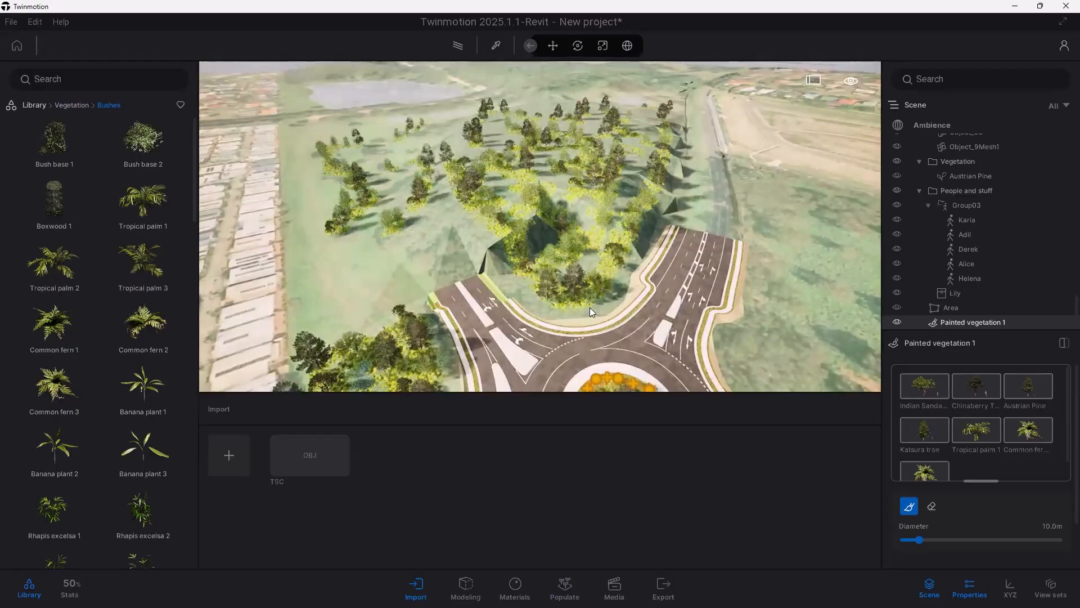
{"action": "right_click_drag", "start_coordinate": [480, 303], "coordinate": [432, 364]}
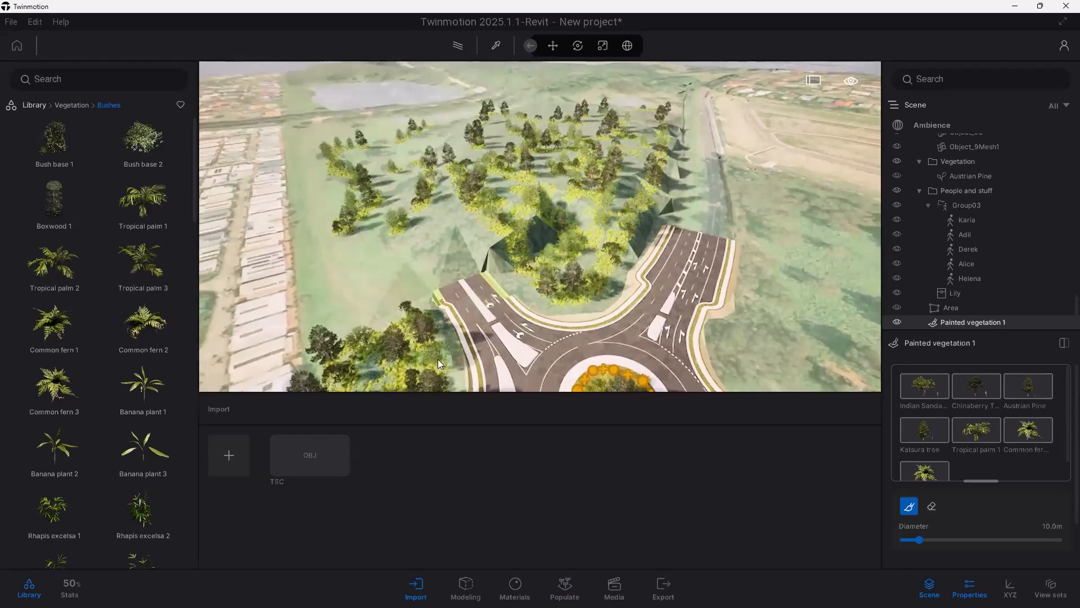
{"action": "key", "text": "Escape"}
{"action": "right_click_drag", "start_coordinate": [466, 305], "coordinate": [507, 316]}
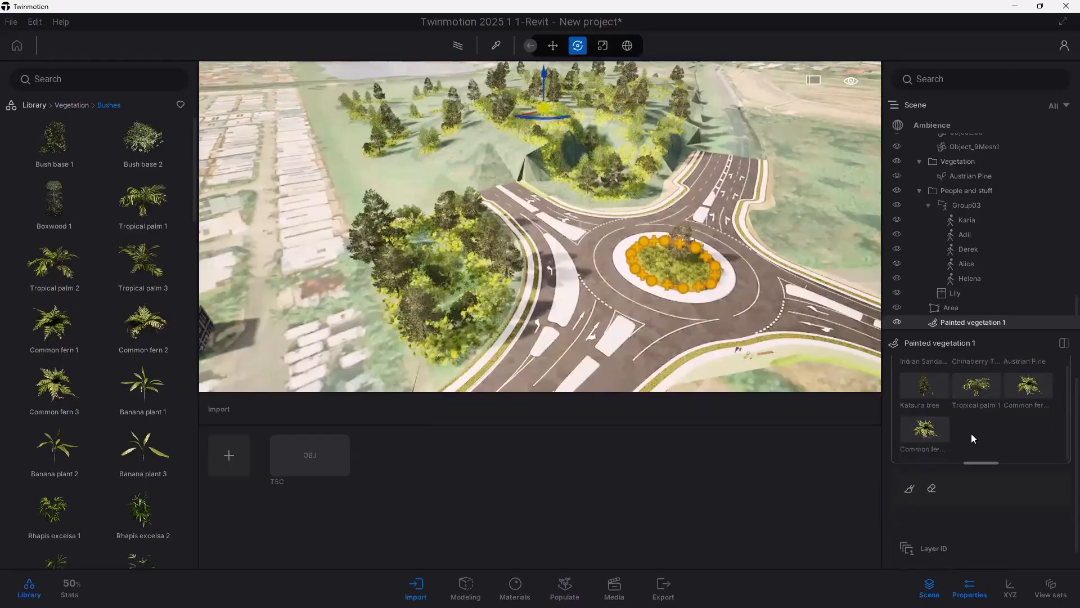
Step: Erase a strip through the painted vegetation beside the approach road with the 10 m eraser brush
{"action": "scroll", "coordinate": [971, 433], "scroll_direction": "down", "scroll_amount": 2}
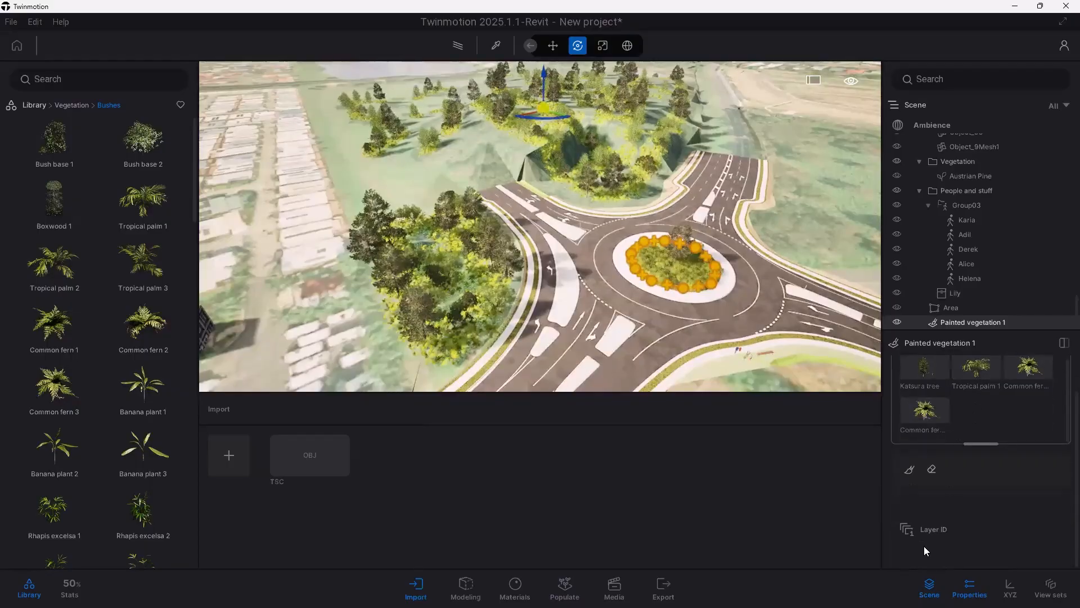
{"action": "left_click", "coordinate": [931, 469]}
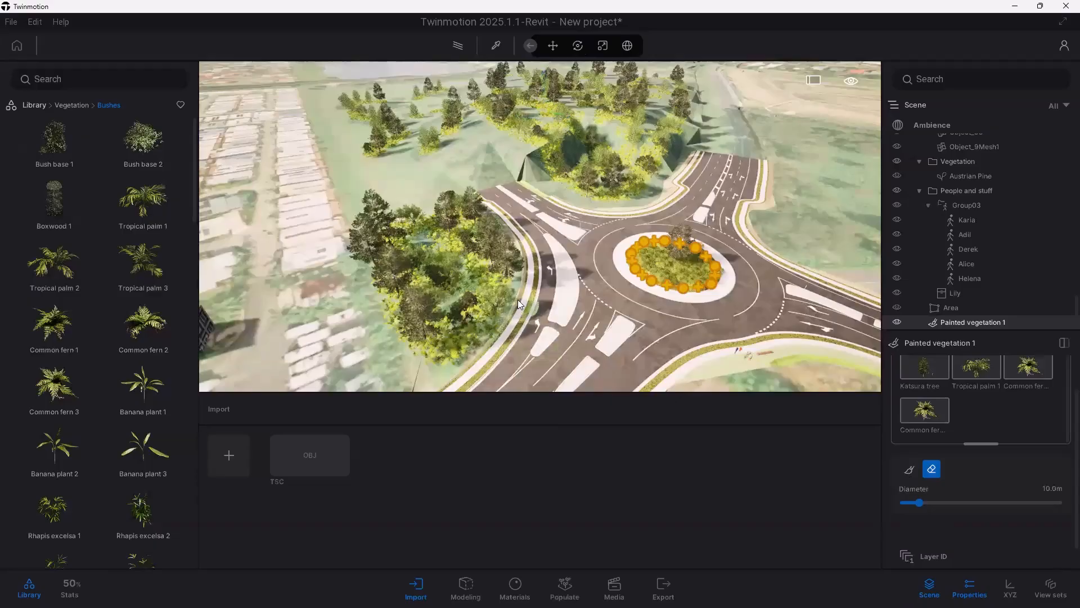
{"action": "mouse_move", "coordinate": [518, 296]}
{"action": "left_mouse_down"}
{"action": "mouse_move", "coordinate": [452, 284]}
{"action": "mouse_move", "coordinate": [373, 301]}
{"action": "left_mouse_up"}
{"action": "key", "text": "Escape"}
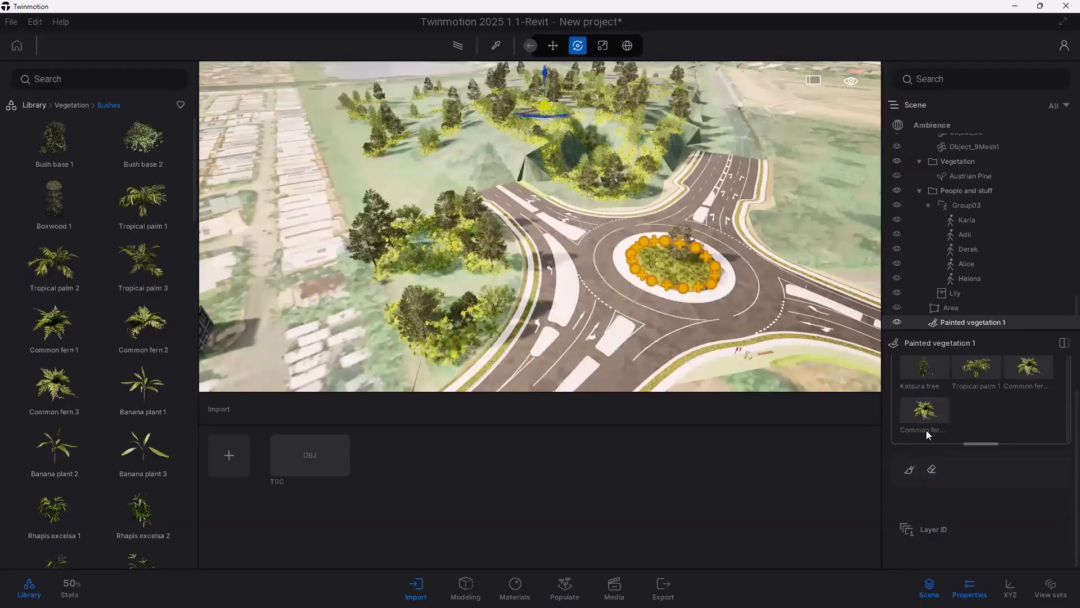
Step: Paint the tree and bush mix over the open grass on the opposite side of the roundabout with the 10 m brush
{"action": "left_click", "coordinate": [909, 470]}
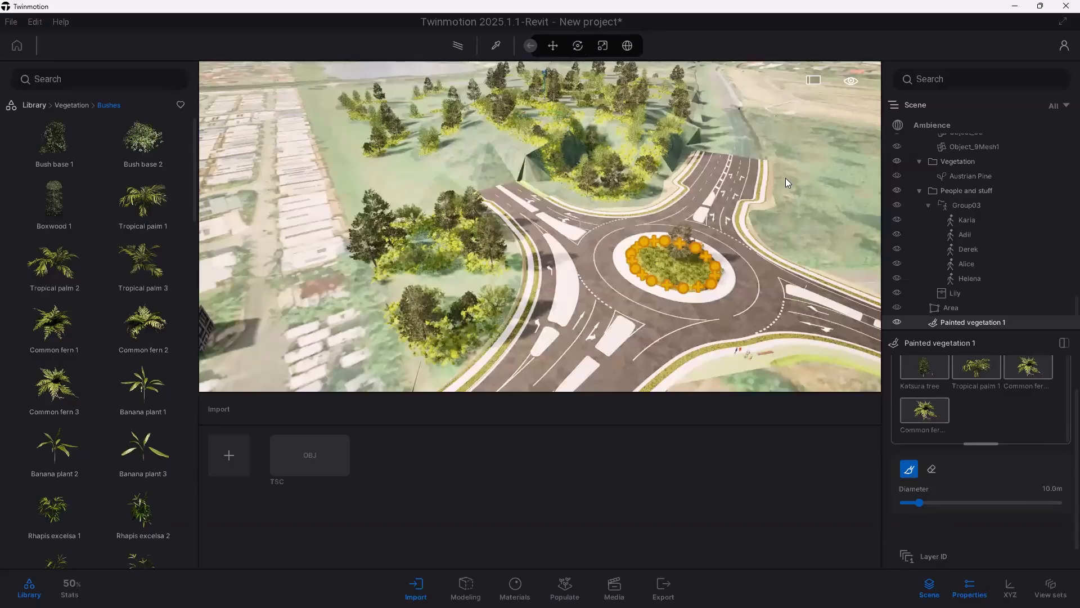
{"action": "mouse_move", "coordinate": [789, 170]}
{"action": "left_mouse_down"}
{"action": "mouse_move", "coordinate": [795, 191]}
{"action": "mouse_move", "coordinate": [779, 223]}
{"action": "mouse_move", "coordinate": [800, 249]}
{"action": "mouse_move", "coordinate": [833, 256]}
{"action": "mouse_move", "coordinate": [811, 215]}
{"action": "left_mouse_up"}
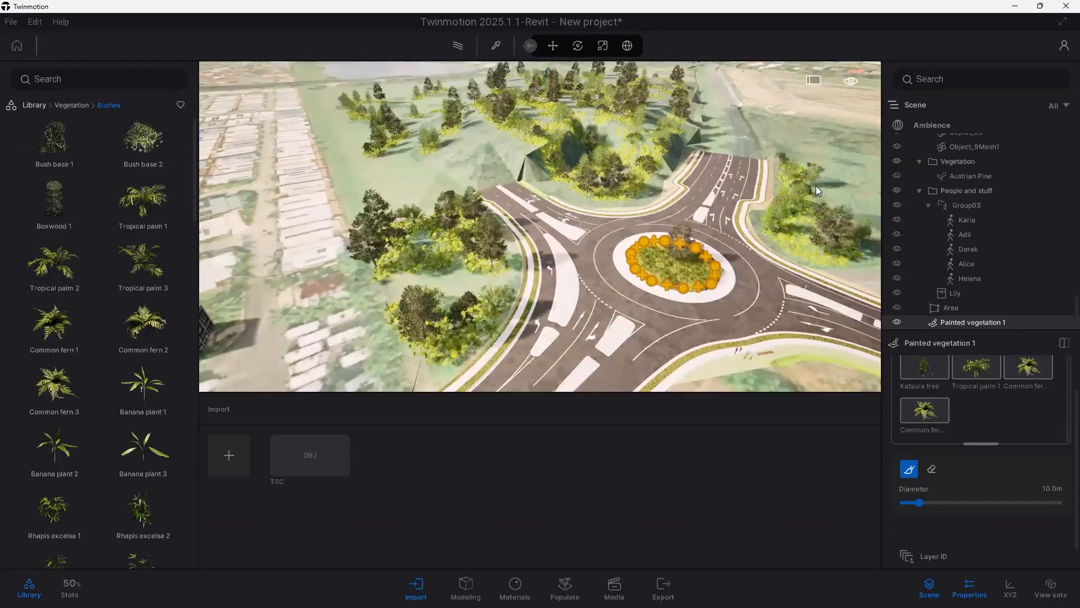
{"action": "mouse_move", "coordinate": [830, 171]}
{"action": "left_mouse_down"}
{"action": "mouse_move", "coordinate": [813, 147]}
{"action": "mouse_move", "coordinate": [785, 138]}
{"action": "left_mouse_up"}
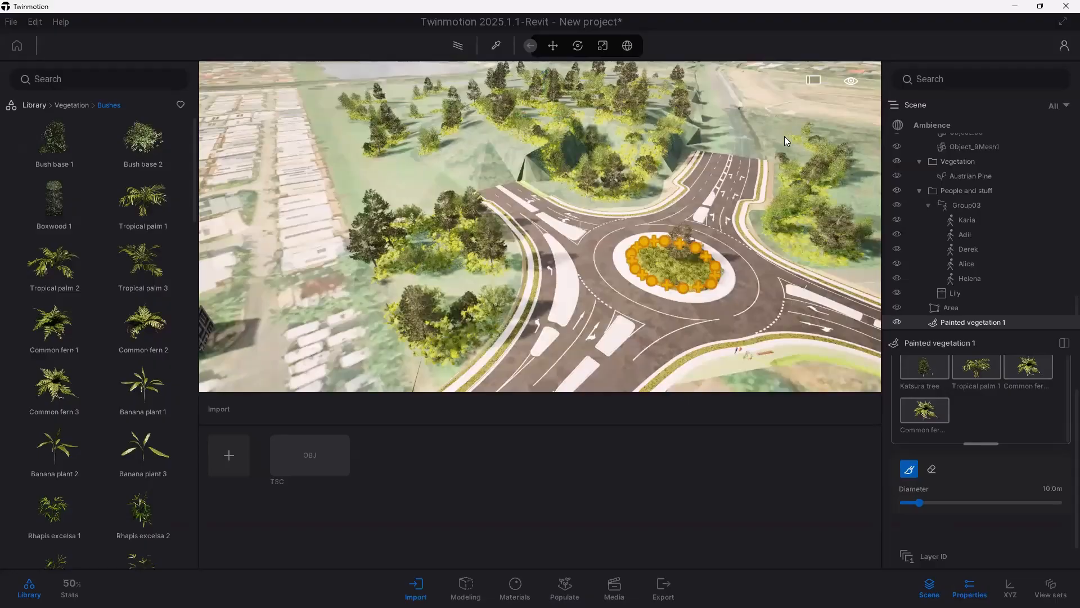
{"action": "key", "text": "e"}
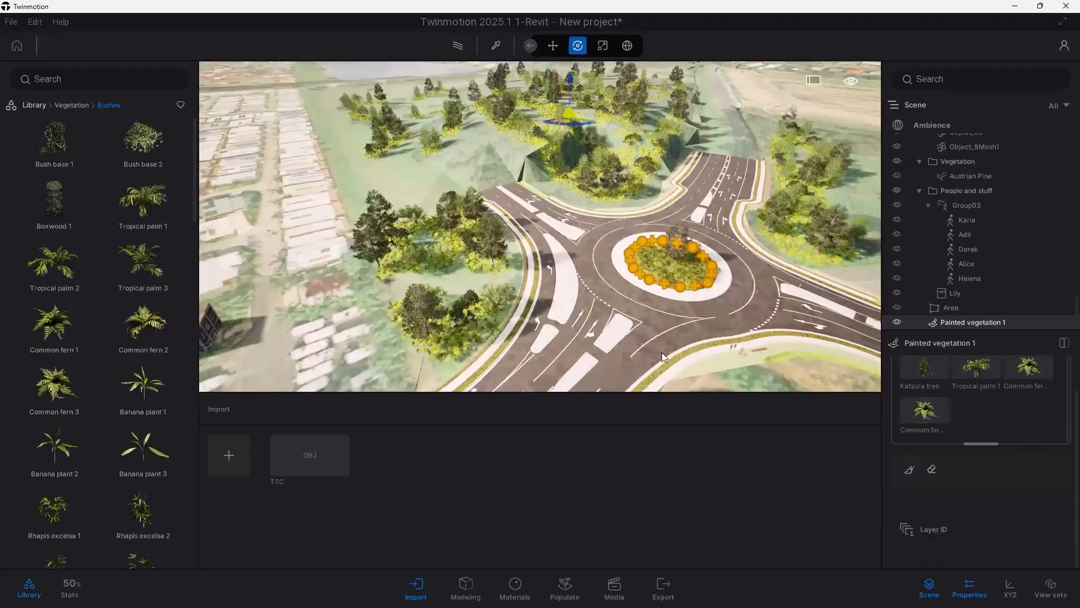
Step: Collapse the People and stuff folder and move the Area and Painted vegetation 1 items into the Vegetation folder
{"action": "middle_click_drag", "start_coordinate": [601, 339], "coordinate": [628, 311], "text": "shift"}
{"action": "scroll", "coordinate": [694, 285], "scroll_direction": "up", "scroll_amount": 5}
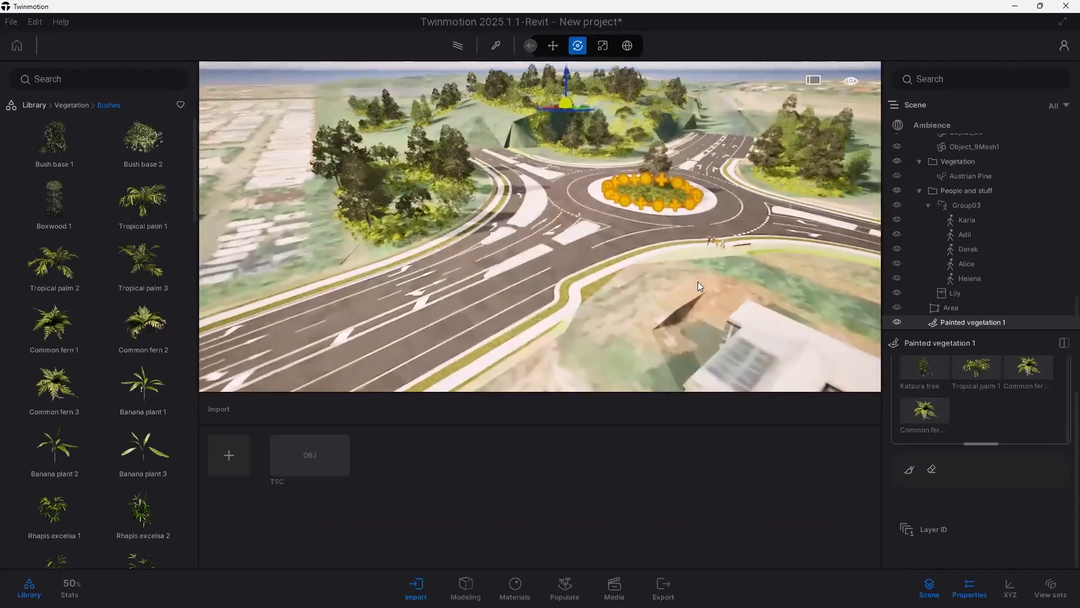
{"action": "middle_click_drag", "start_coordinate": [650, 297], "coordinate": [634, 277], "text": "shift"}
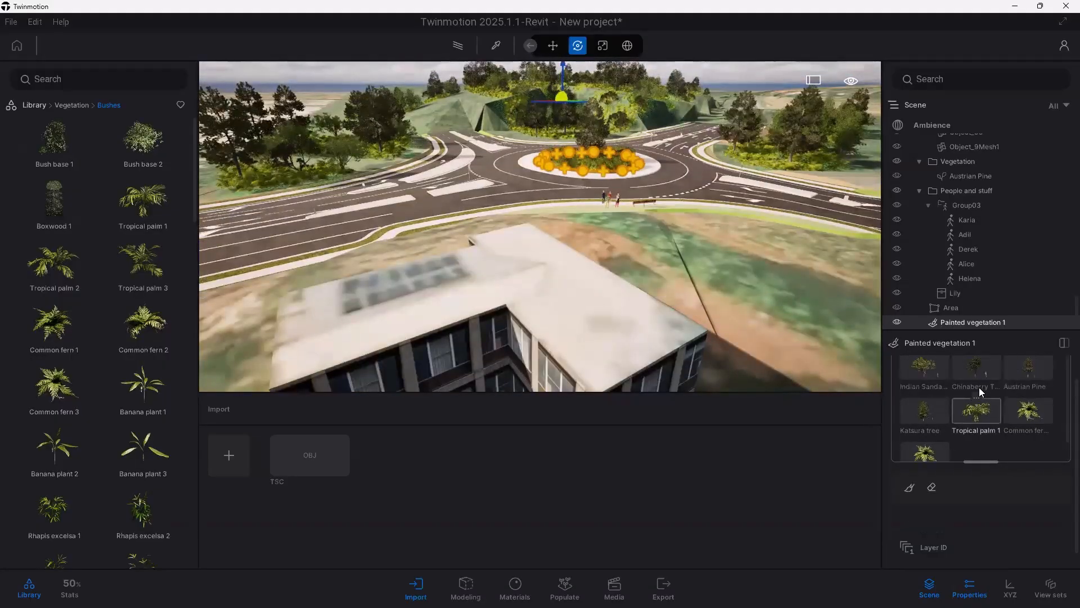
{"action": "scroll", "coordinate": [977, 388], "scroll_direction": "up", "scroll_amount": 2}
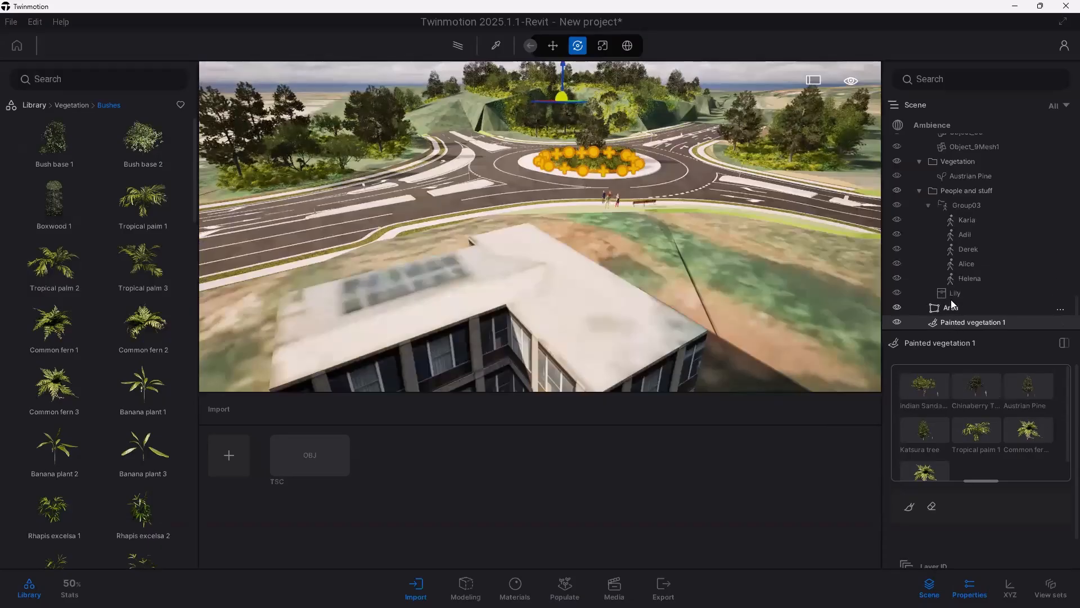
{"action": "left_click", "coordinate": [920, 191]}
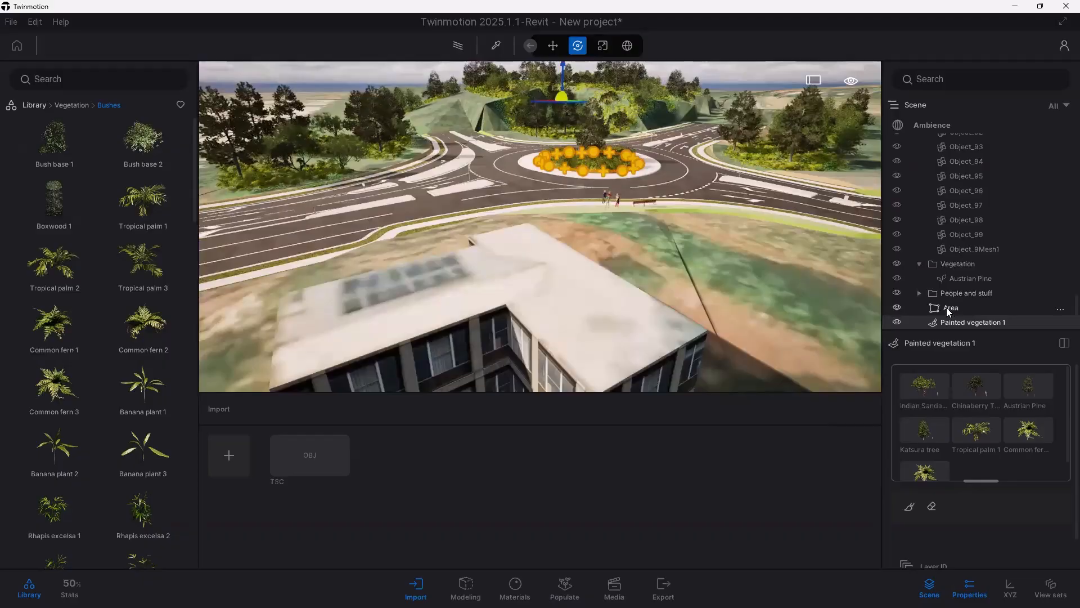
{"action": "mouse_move", "coordinate": [949, 310]}
{"action": "left_mouse_down"}
{"action": "mouse_move", "coordinate": [953, 280]}
{"action": "mouse_move", "coordinate": [962, 296]}
{"action": "left_mouse_up"}
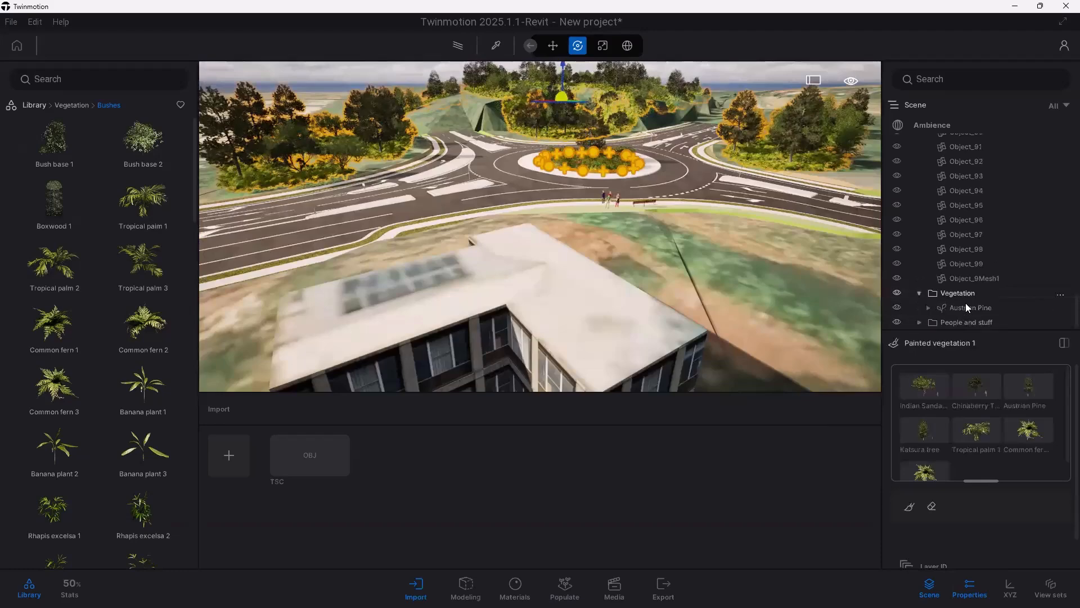
{"action": "left_click", "coordinate": [929, 308]}
{"action": "left_click", "coordinate": [928, 278]}
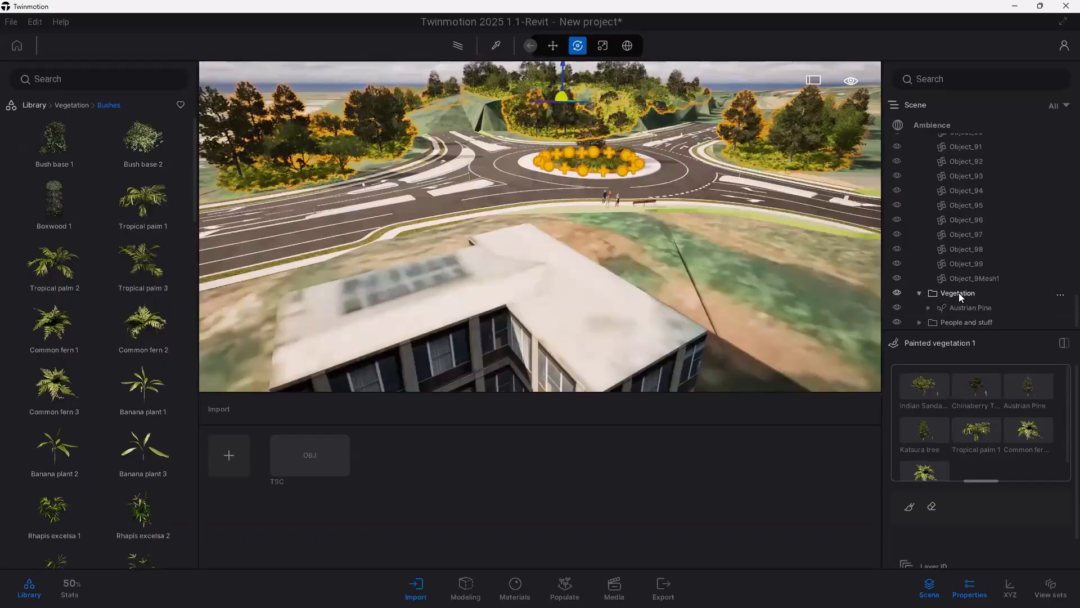
{"action": "left_click", "coordinate": [946, 293]}
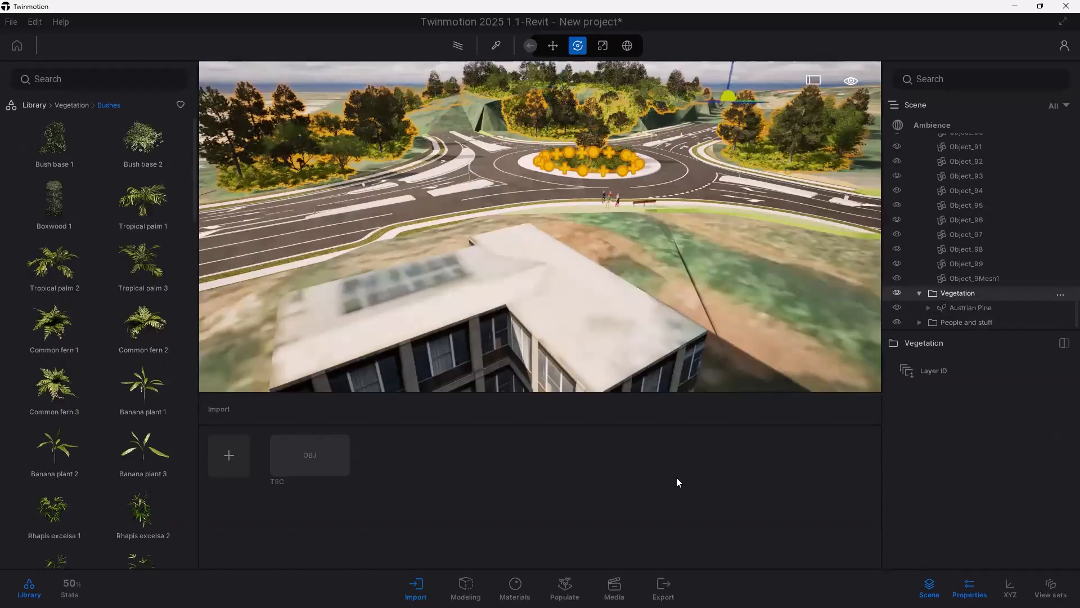
Step: Start a Spacing placement in Populate and add Indian Sandalwood, Amur cork tree and Katsura tree from the Trees library
{"action": "left_click", "coordinate": [564, 586]}
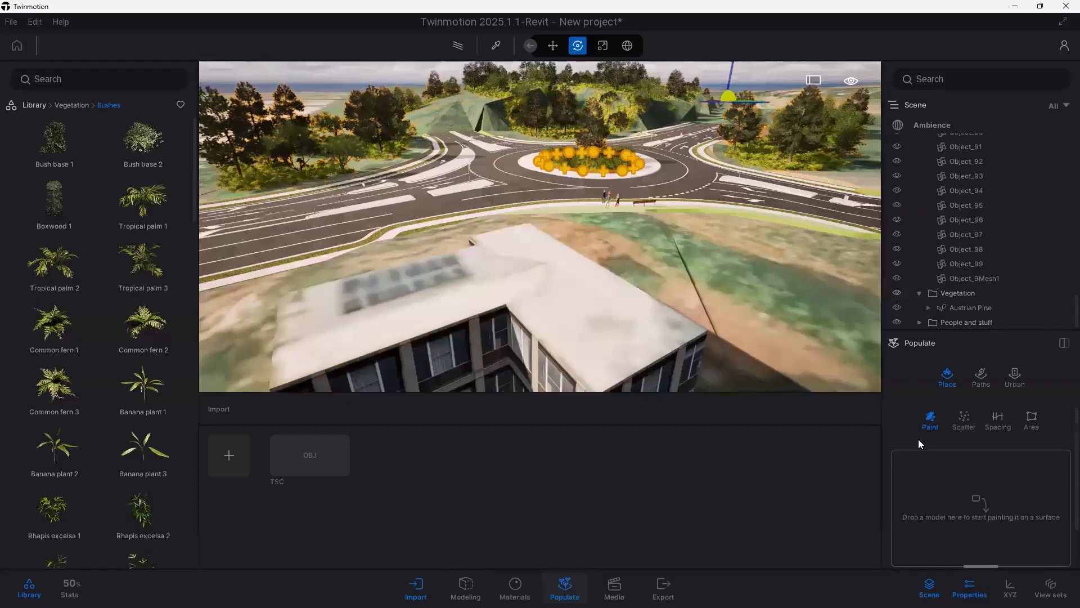
{"action": "scroll", "coordinate": [657, 276], "scroll_direction": "down", "scroll_amount": 5}
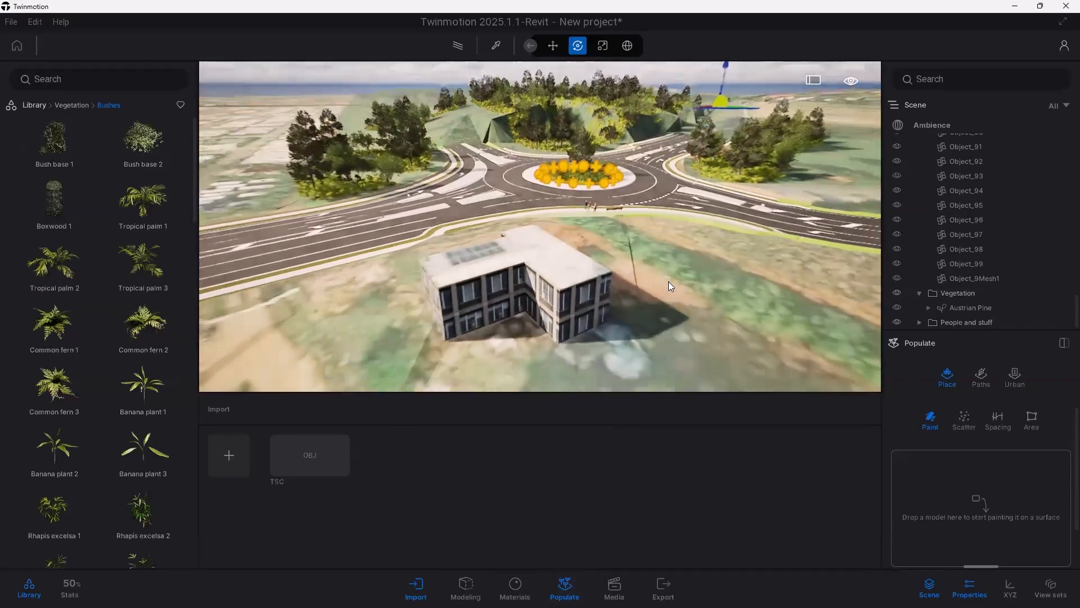
{"action": "middle_click_drag", "start_coordinate": [760, 314], "coordinate": [611, 327], "text": "shift"}
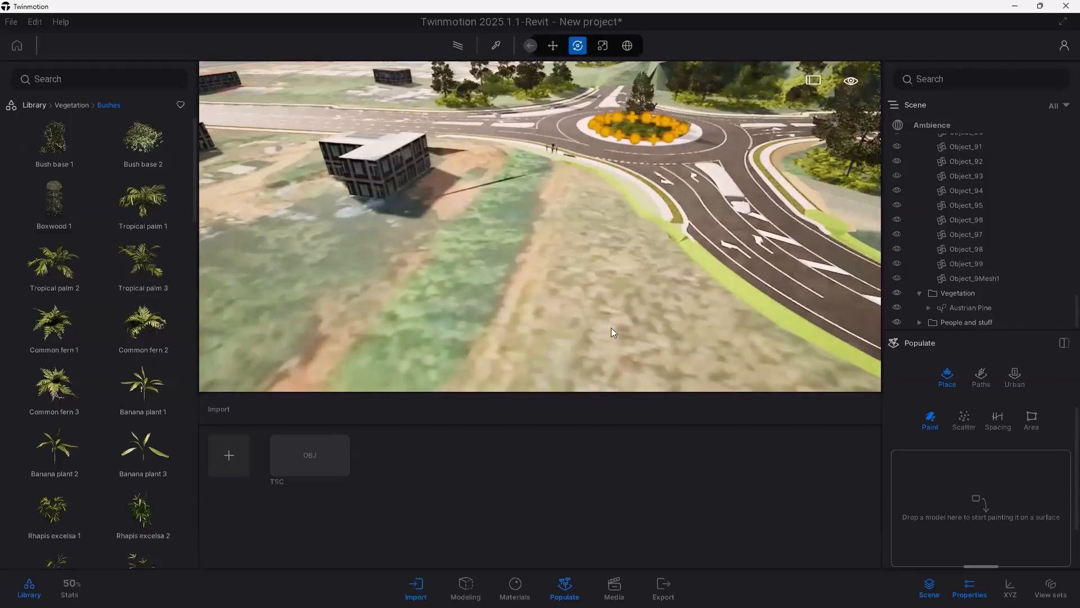
{"action": "left_click", "coordinate": [999, 423]}
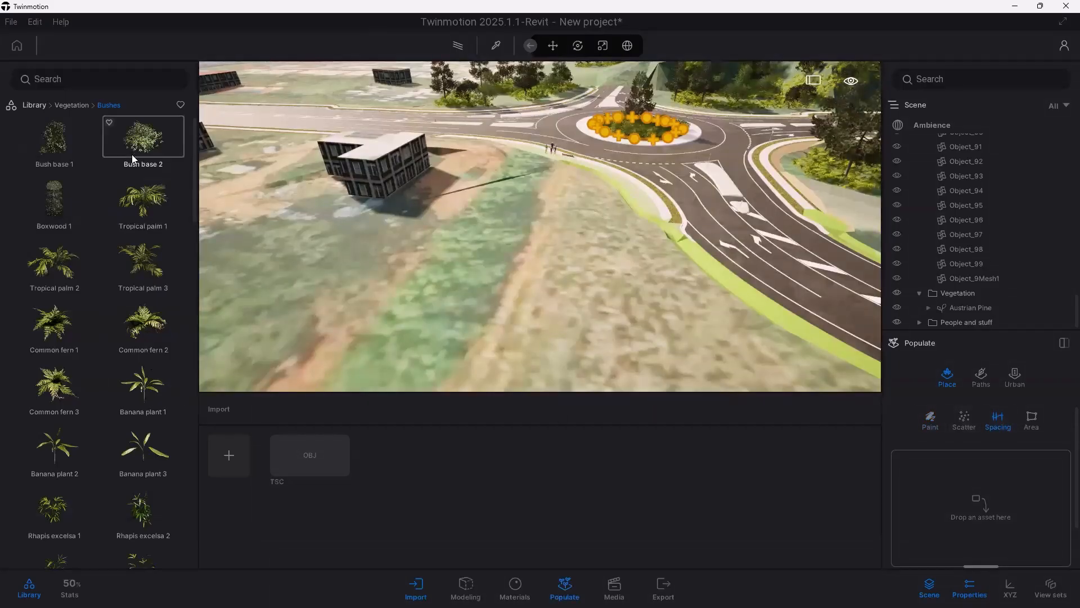
{"action": "left_click", "coordinate": [74, 105]}
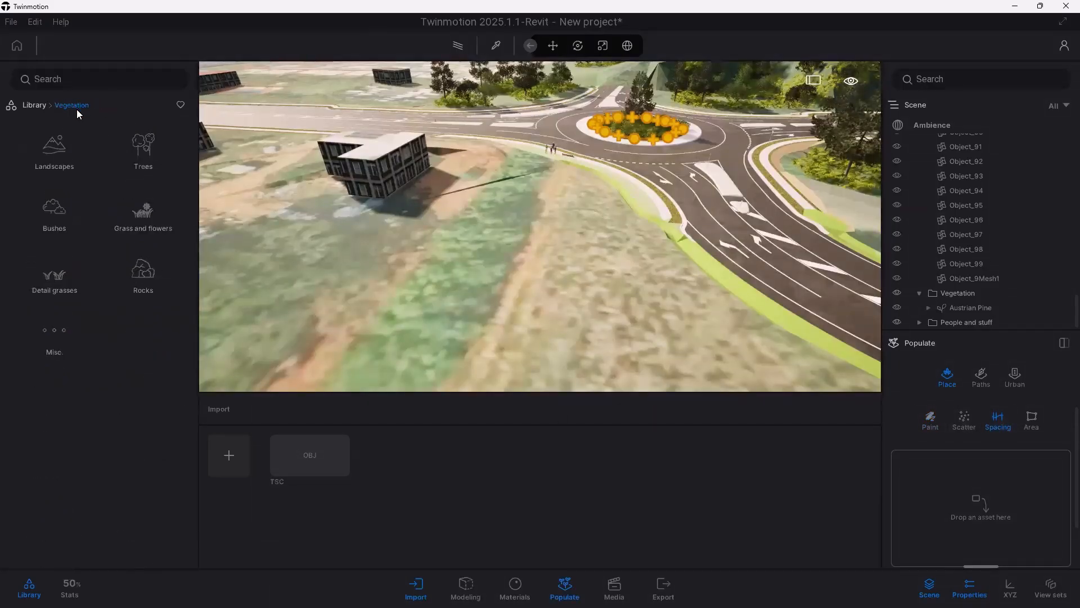
{"action": "left_click", "coordinate": [139, 147]}
{"action": "left_click", "coordinate": [78, 165]}
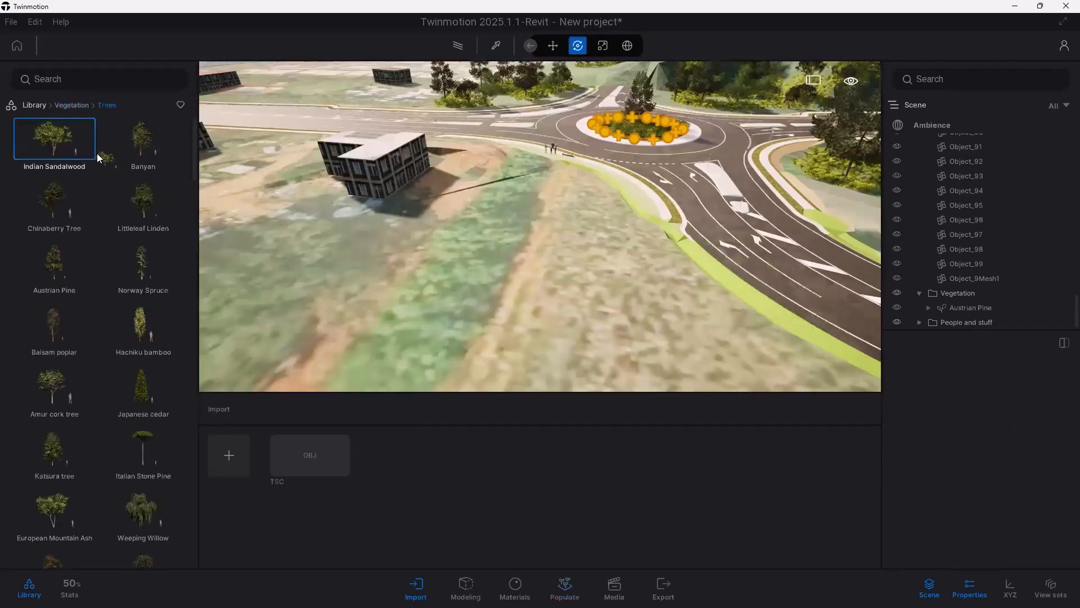
{"action": "left_click", "coordinate": [565, 585]}
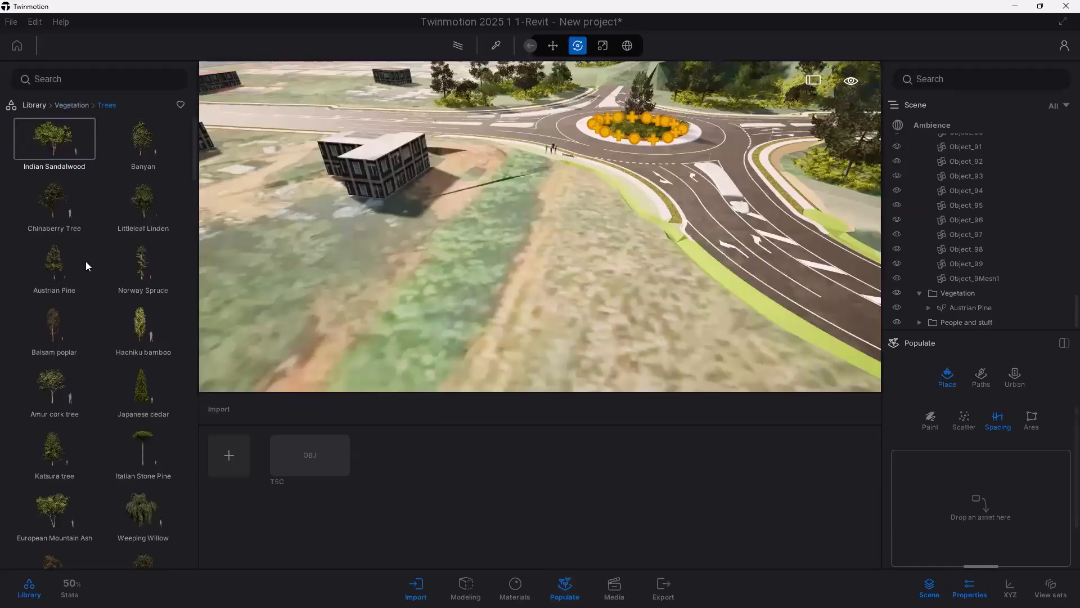
{"action": "left_click_drag", "start_coordinate": [26, 162], "coordinate": [973, 496]}
{"action": "left_click_drag", "start_coordinate": [49, 393], "coordinate": [948, 498]}
{"action": "left_click_drag", "start_coordinate": [85, 454], "coordinate": [977, 508]}
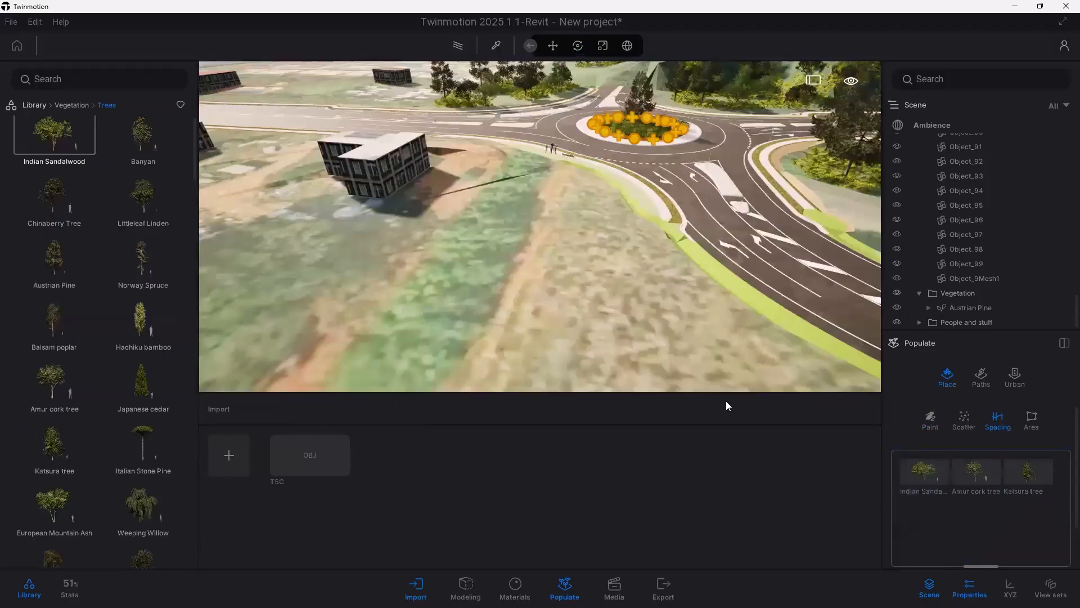
Step: Draw the spacing path along the grass verge beside the road, curving past the roundabout and on behind the building
{"action": "left_click", "coordinate": [651, 280]}
{"action": "left_click", "coordinate": [579, 181]}
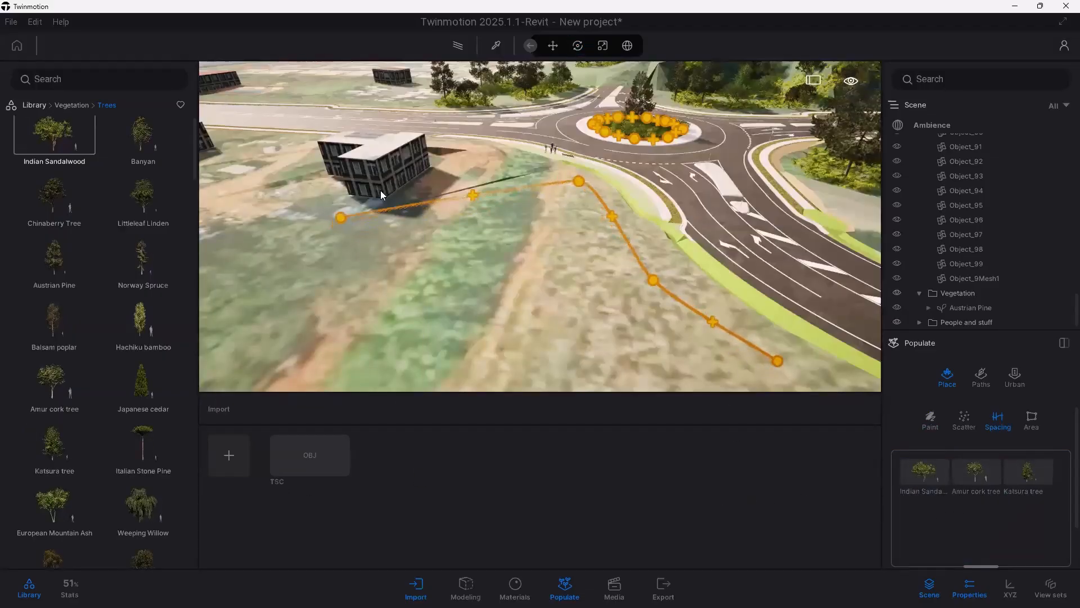
{"action": "left_click", "coordinate": [468, 148]}
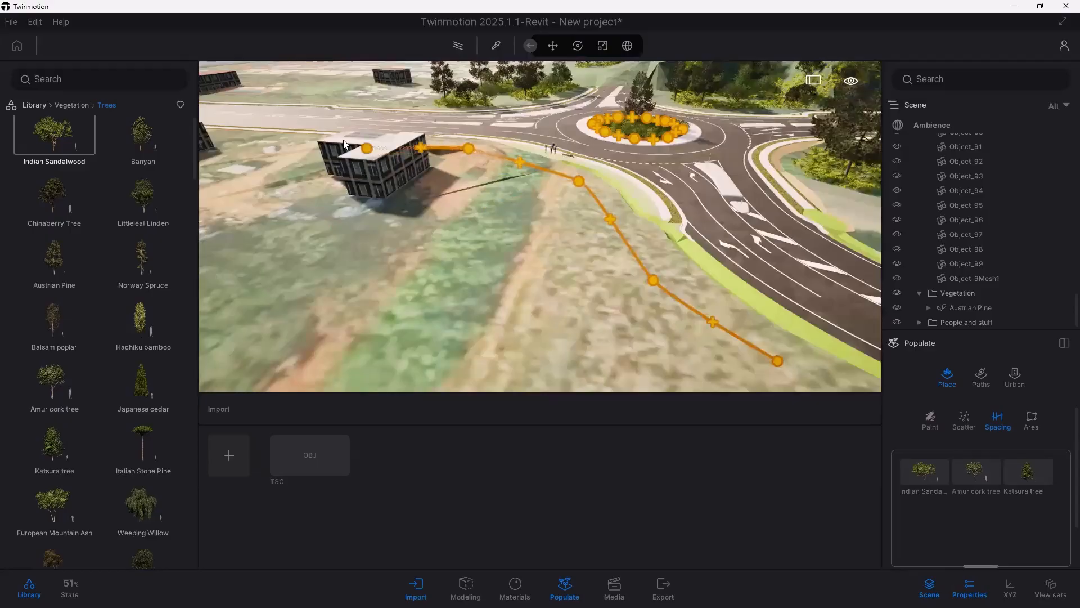
{"action": "left_click", "coordinate": [299, 138]}
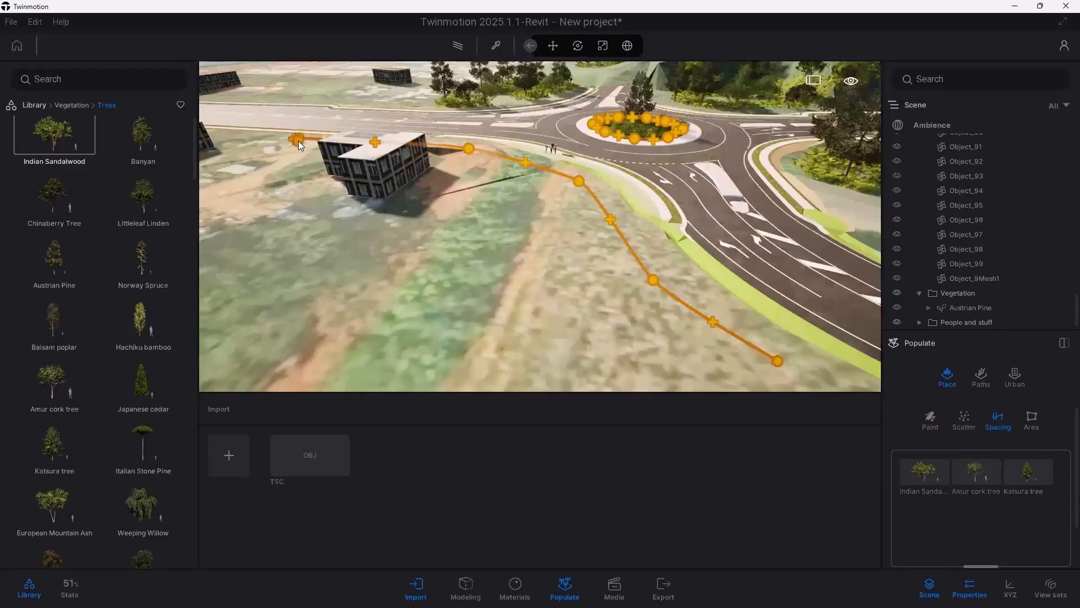
{"action": "key", "text": "Escape"}
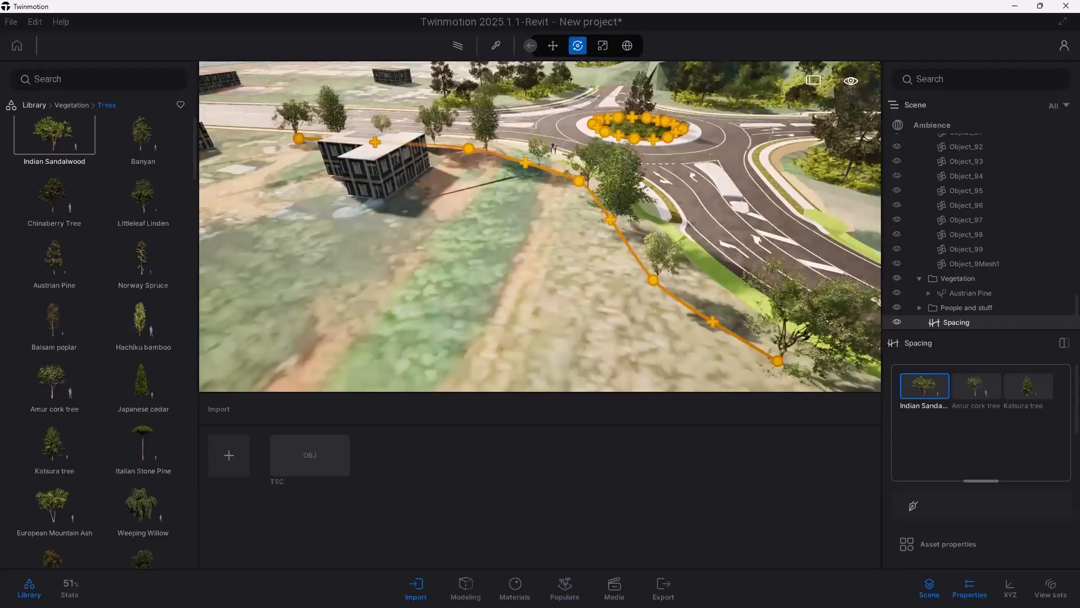
Step: Examine the spaced tree row up close and its Scattering settings, including the spacing by count or distance
{"action": "middle_click_drag", "start_coordinate": [686, 356], "coordinate": [661, 376], "text": "shift"}
{"action": "key", "text": "Escape"}
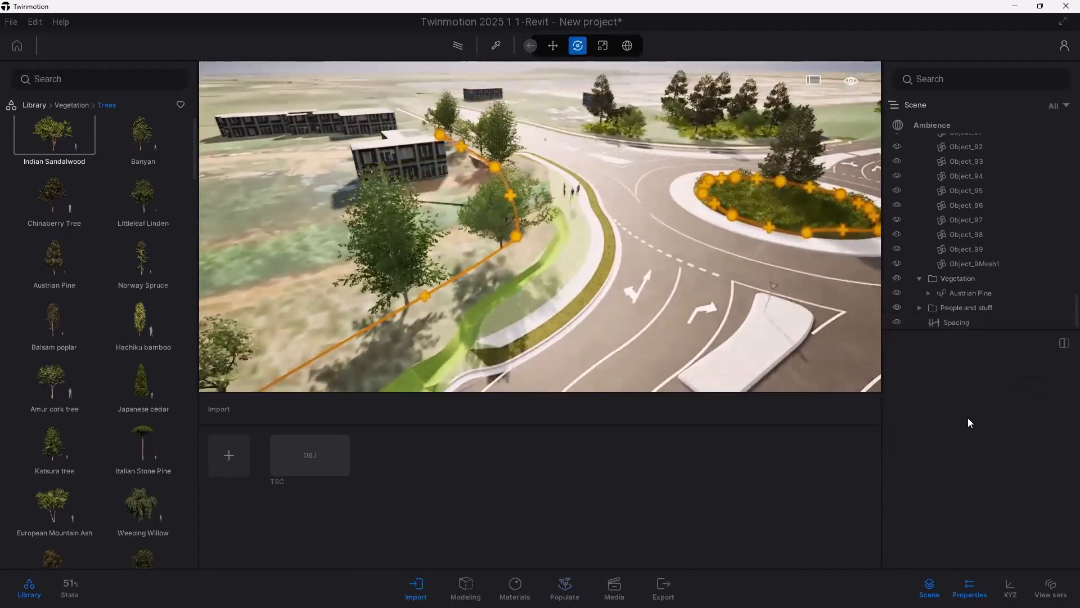
{"action": "left_click", "coordinate": [418, 267]}
{"action": "scroll", "coordinate": [957, 439], "scroll_direction": "down", "scroll_amount": 5}
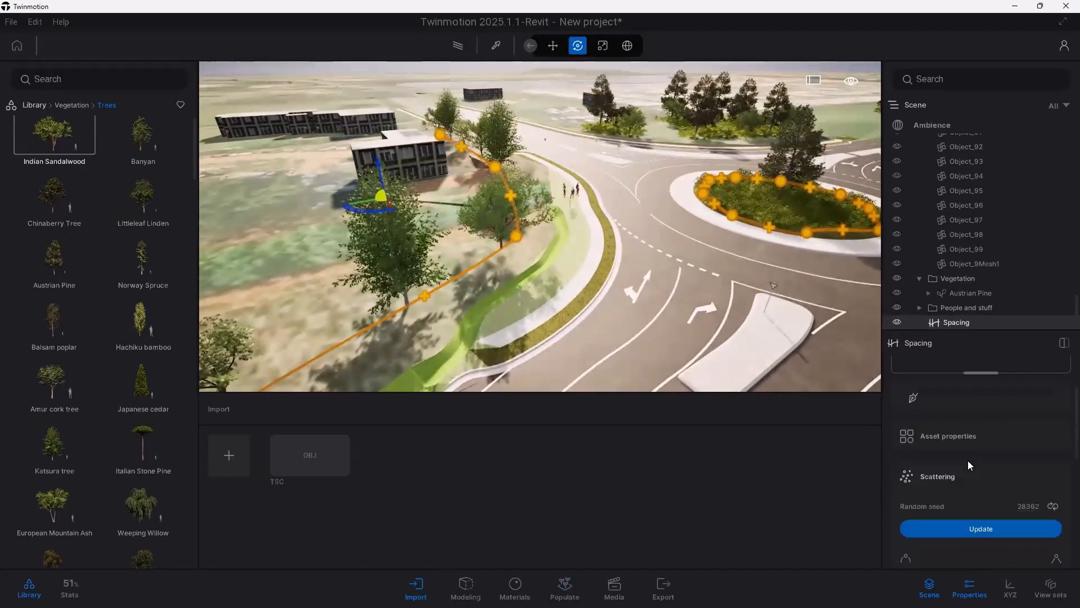
{"action": "scroll", "coordinate": [976, 460], "scroll_direction": "down", "scroll_amount": 2}
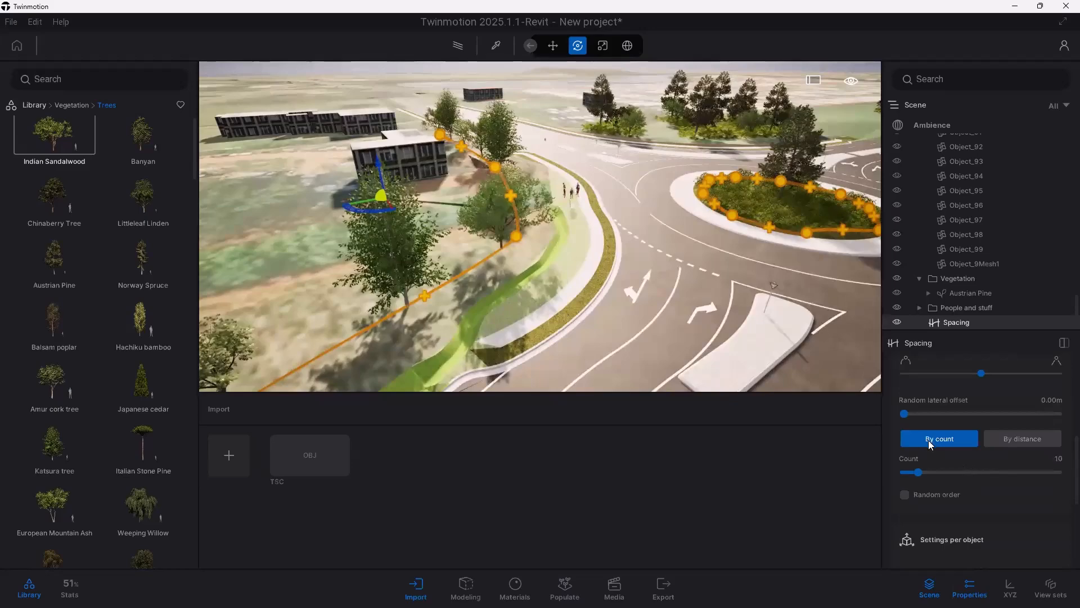
{"action": "left_click", "coordinate": [537, 247]}
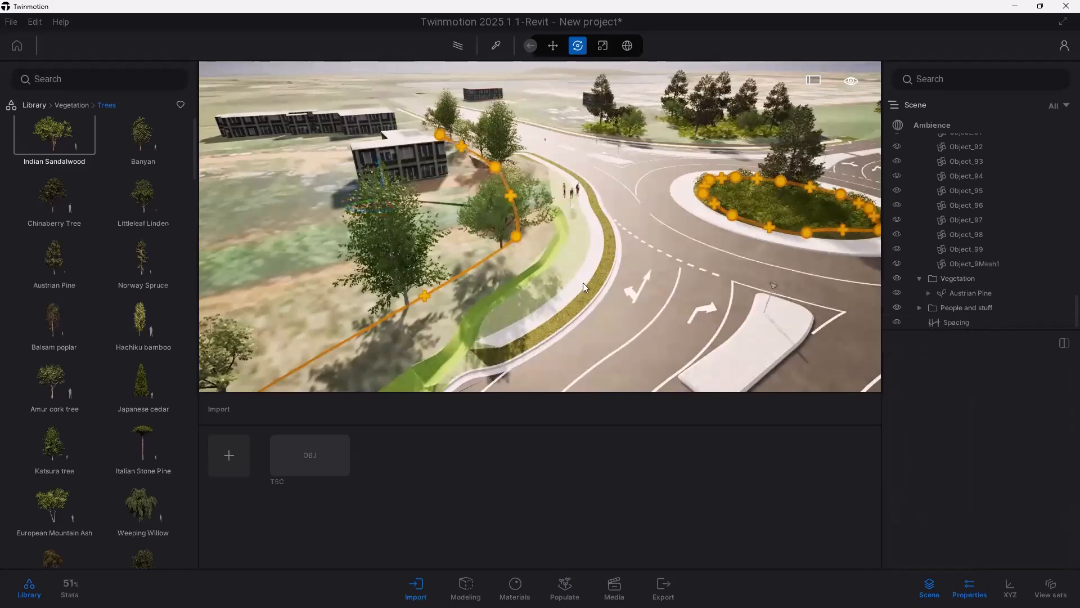
{"action": "scroll", "coordinate": [583, 282], "scroll_direction": "down", "scroll_amount": 5}
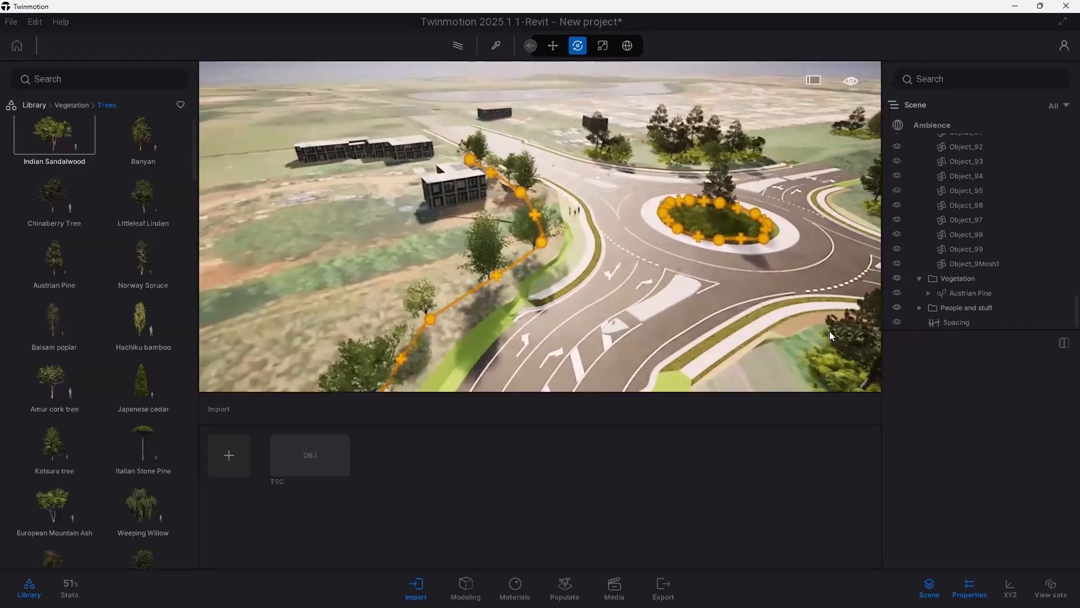
Step: Start another placement in Populate
{"action": "left_click", "coordinate": [564, 588]}
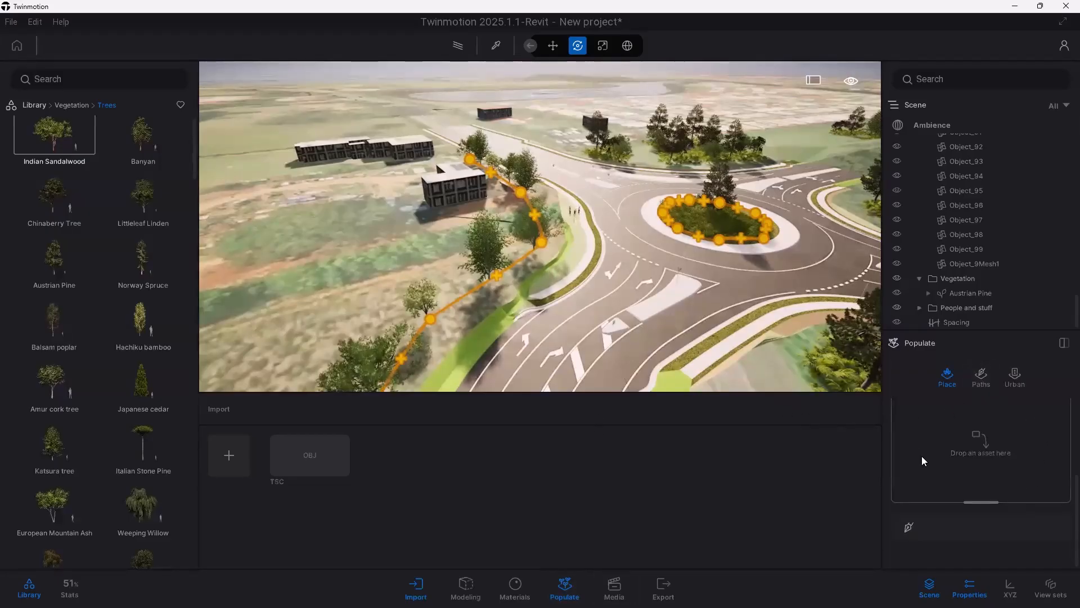
Step: Draw a character path along the sidewalk next to the roundabout, following its curve past the bench and the standing people
{"action": "left_click_drag", "start_coordinate": [702, 319], "coordinate": [450, 319]}
{"action": "scroll", "coordinate": [979, 408], "scroll_direction": "up", "scroll_amount": 1}
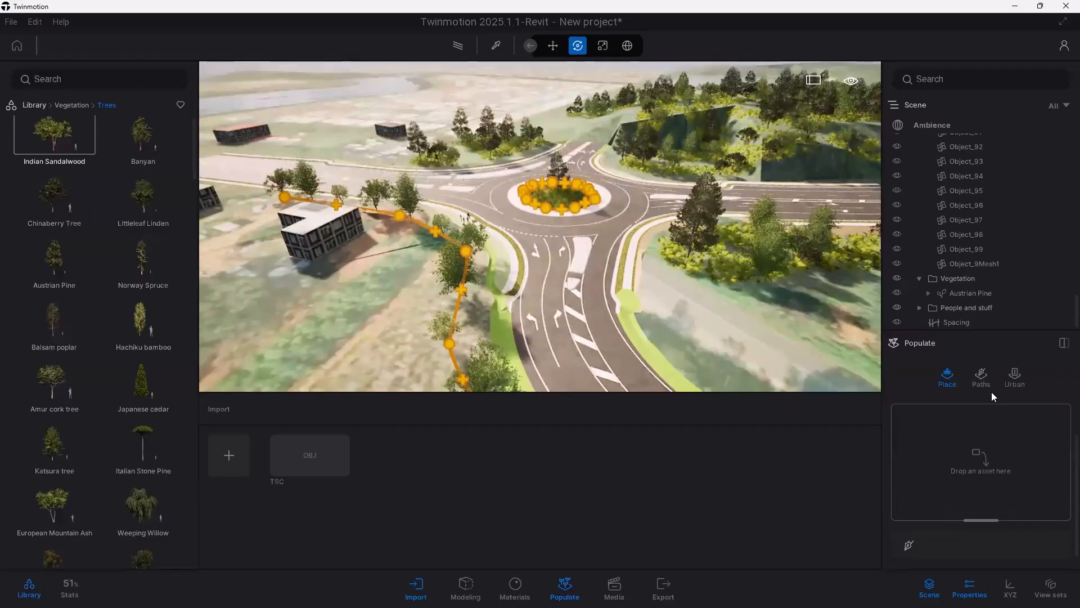
{"action": "left_click", "coordinate": [984, 378]}
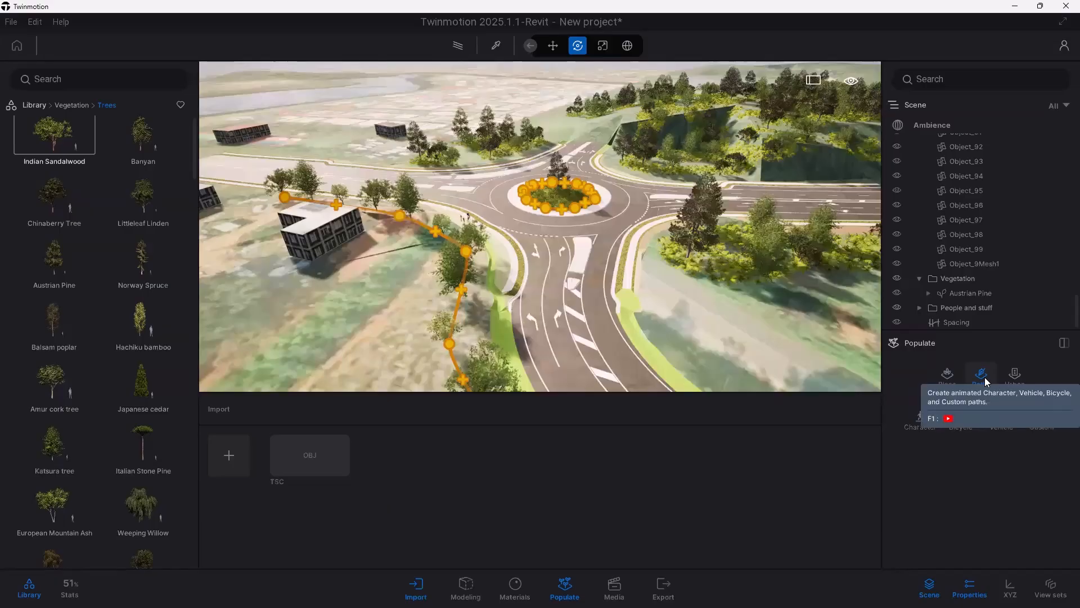
{"action": "left_click", "coordinate": [950, 379]}
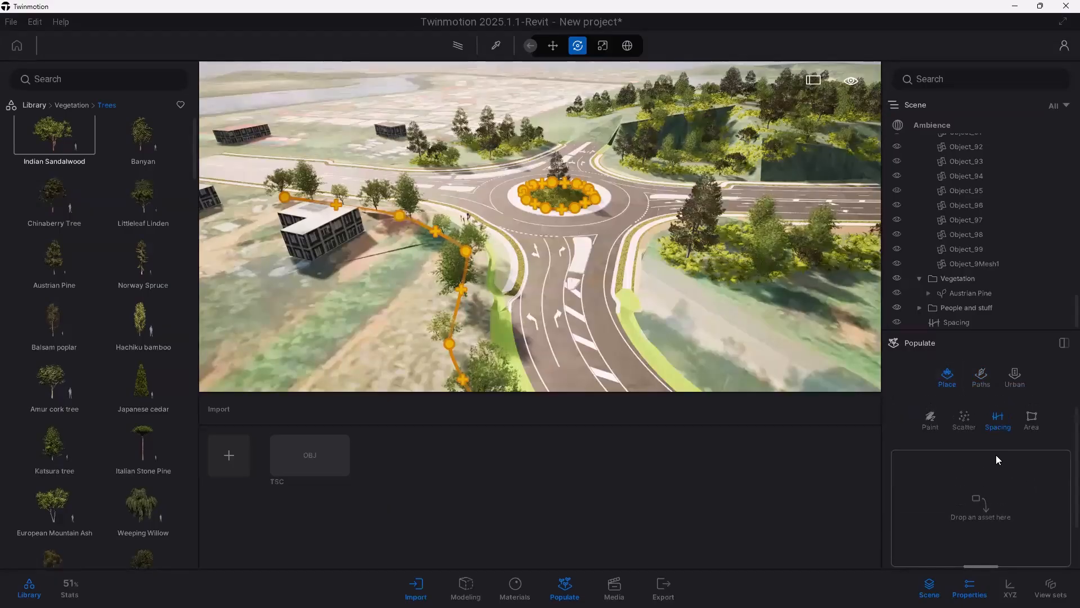
{"action": "left_click", "coordinate": [983, 380]}
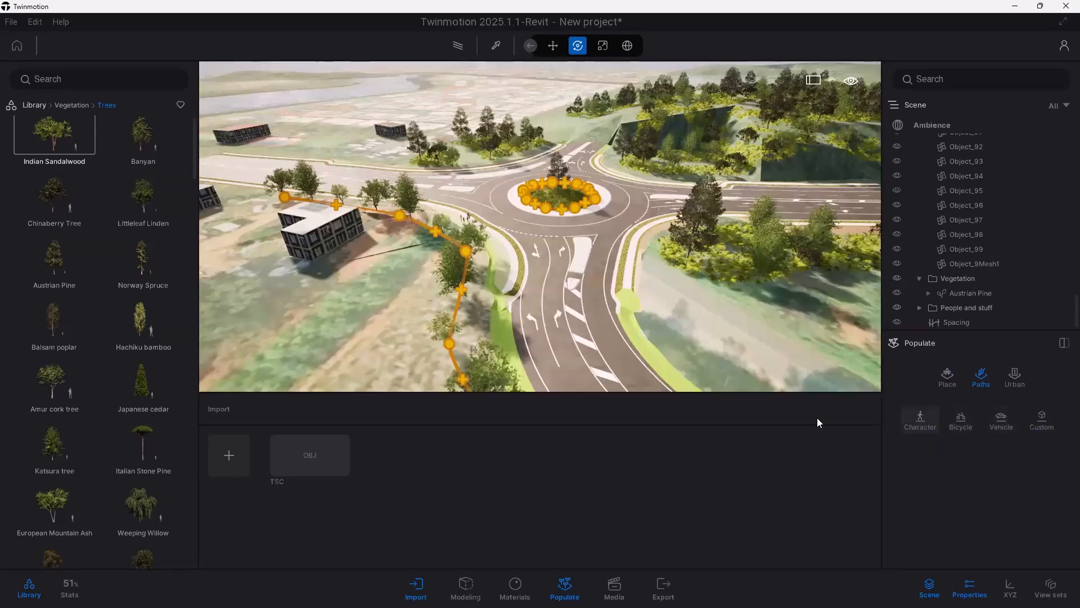
{"action": "scroll", "coordinate": [648, 223], "scroll_direction": "up", "scroll_amount": 2}
{"action": "scroll", "coordinate": [683, 213], "scroll_direction": "up", "scroll_amount": 3}
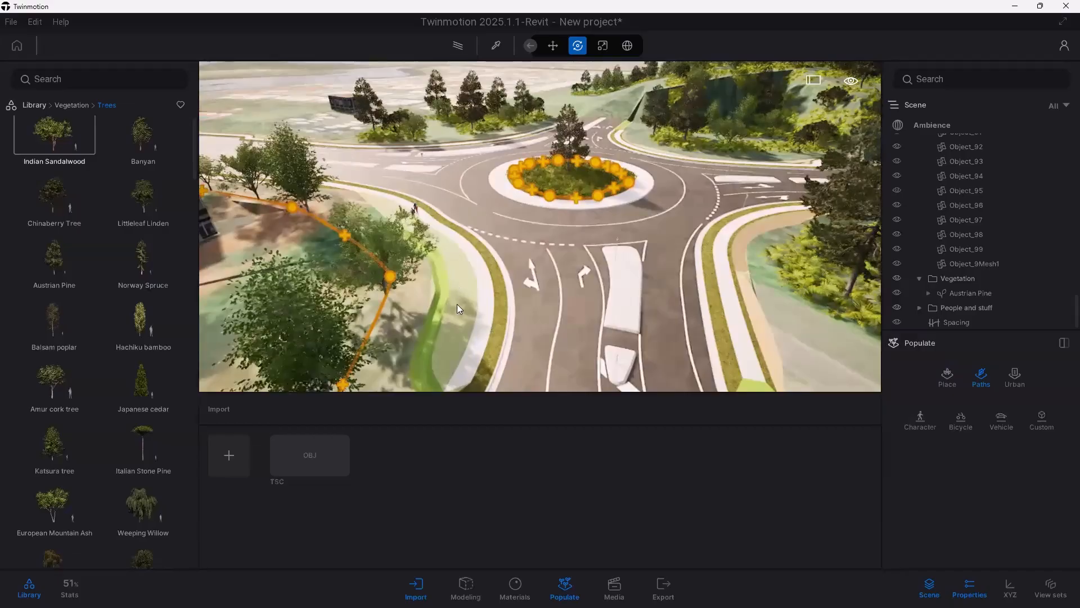
{"action": "left_click", "coordinate": [921, 421]}
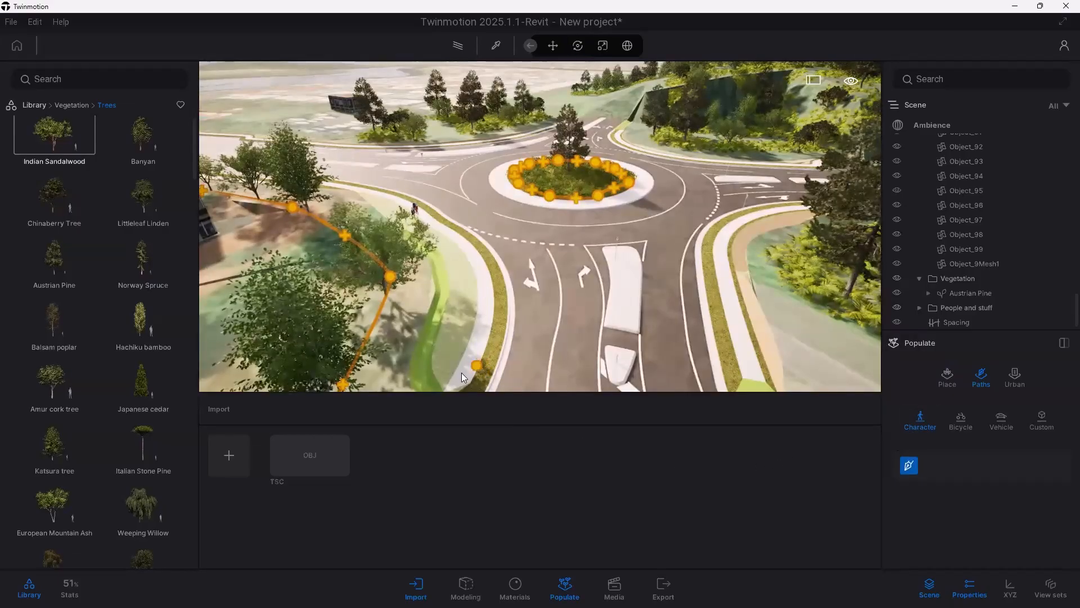
{"action": "double_click", "coordinate": [486, 308]}
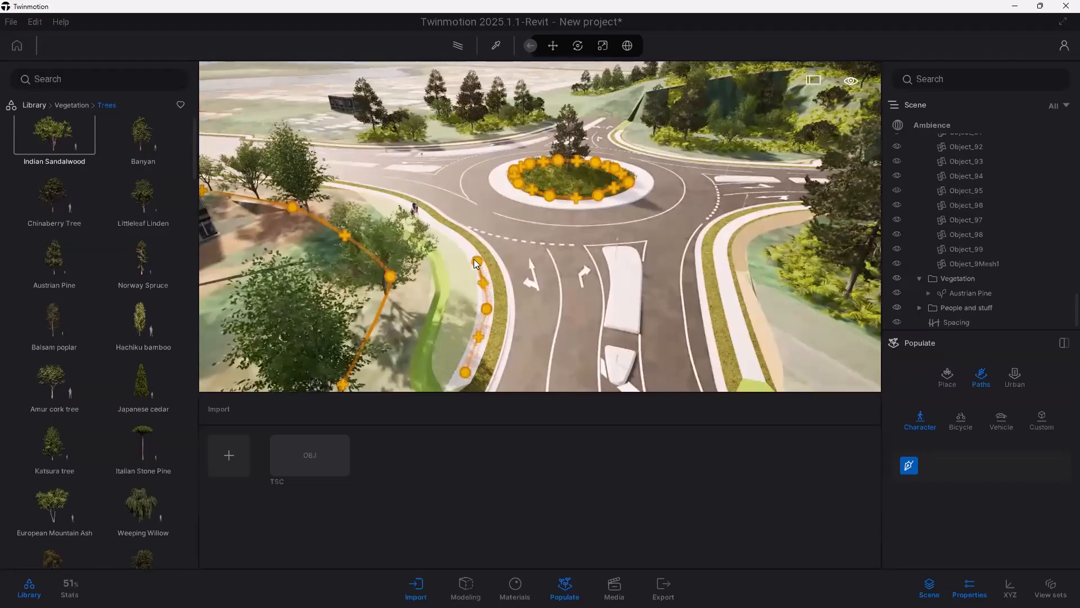
{"action": "left_click", "coordinate": [473, 259]}
{"action": "left_click", "coordinate": [456, 234]}
{"action": "left_click", "coordinate": [449, 231]}
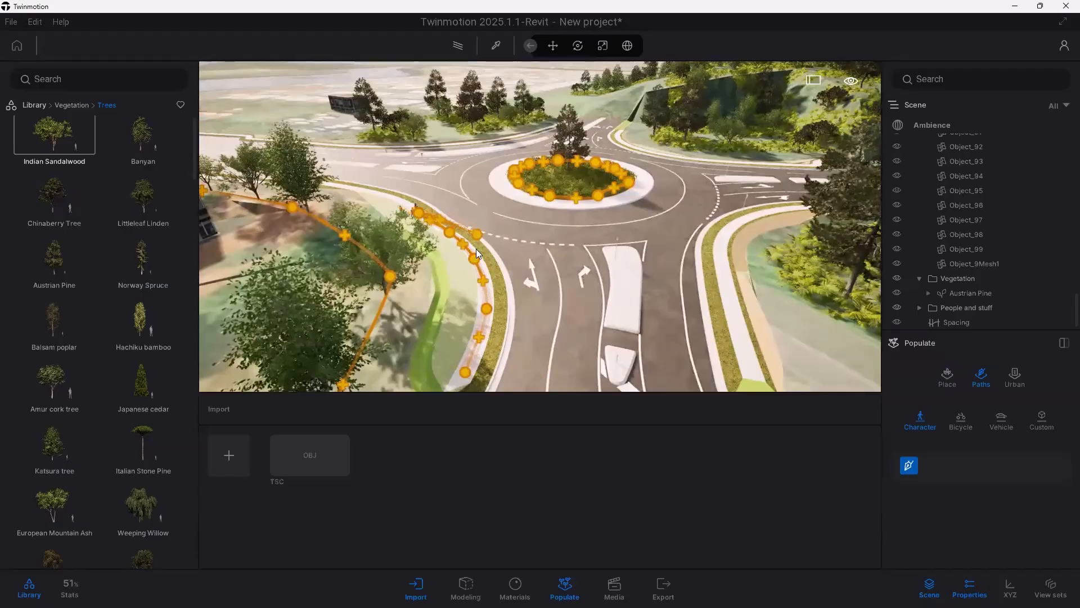
{"action": "middle_click_drag", "start_coordinate": [462, 225], "coordinate": [300, 333]}
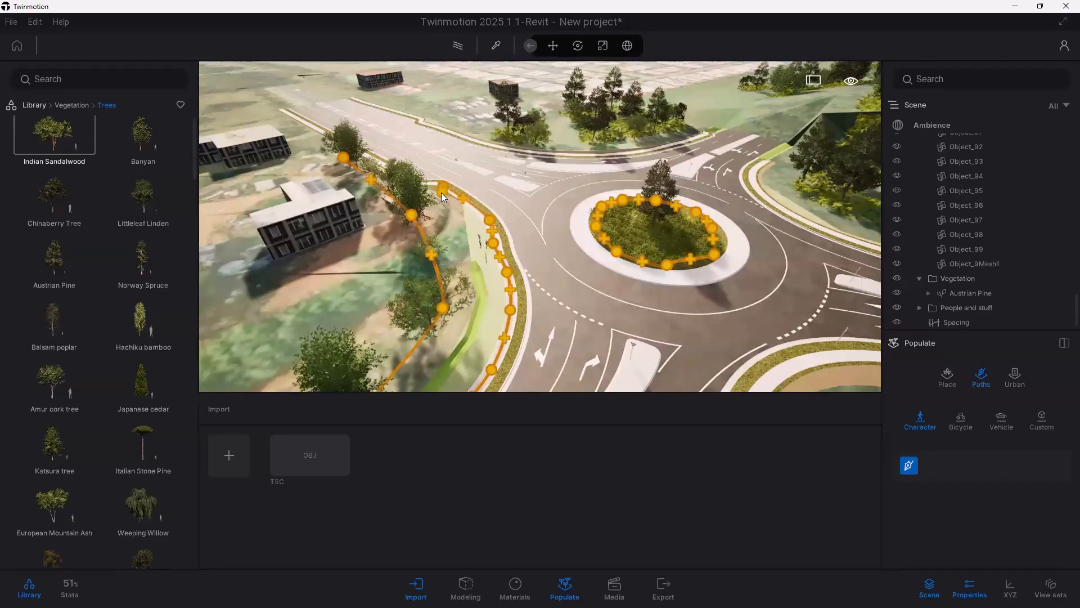
{"action": "key", "text": "Escape"}
Step: Reposition two points of the character path beside the group of people so the path stays on the sidewalk
{"action": "scroll", "coordinate": [518, 270], "scroll_direction": "up", "scroll_amount": 3}
{"action": "scroll", "coordinate": [487, 267], "scroll_direction": "up", "scroll_amount": 5}
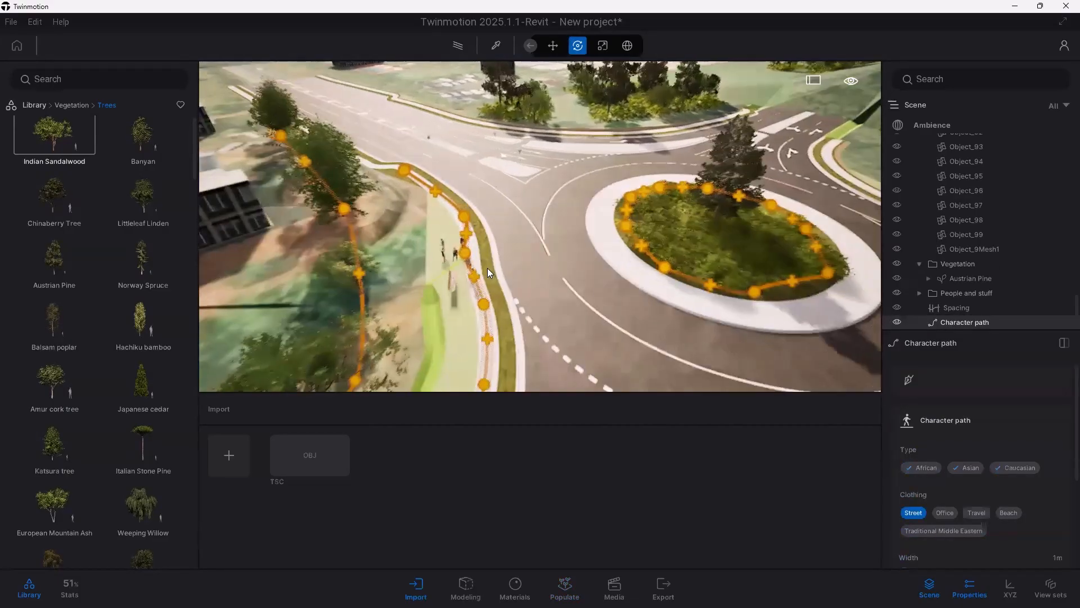
{"action": "left_click_drag", "start_coordinate": [397, 275], "coordinate": [413, 286]}
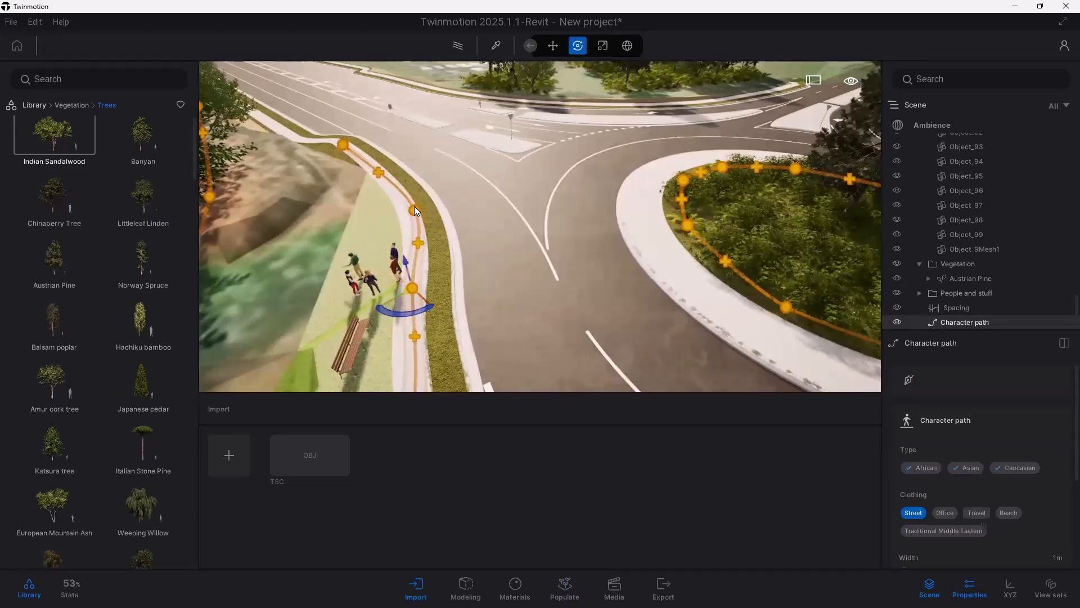
{"action": "left_click_drag", "start_coordinate": [414, 208], "coordinate": [407, 207]}
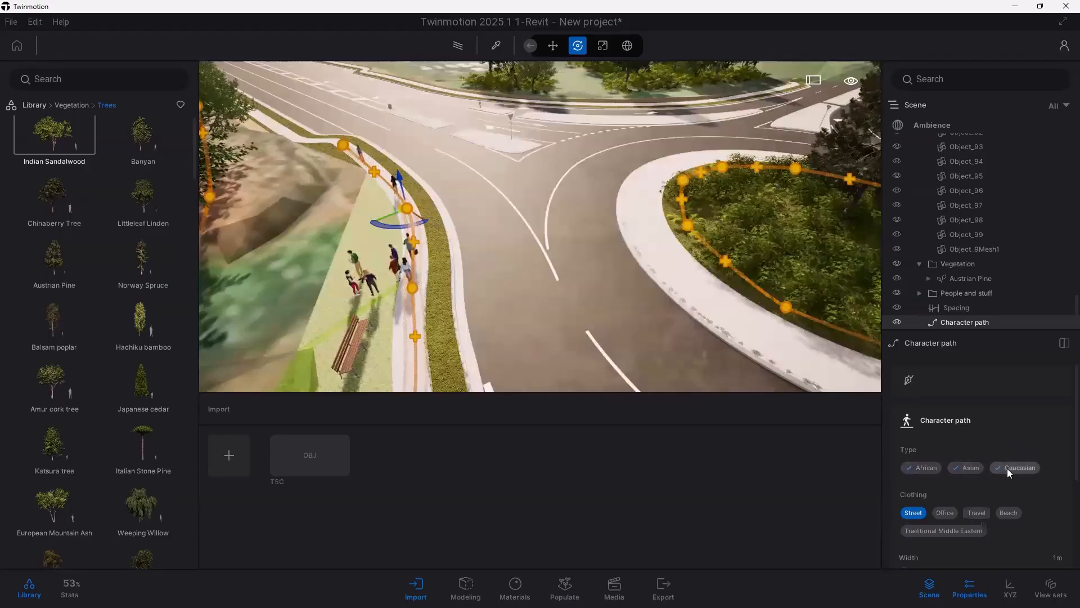
Step: Set the character path's clothing to Travel and its density to 31%
{"action": "scroll", "coordinate": [968, 450], "scroll_direction": "down", "scroll_amount": 1}
{"action": "scroll", "coordinate": [965, 447], "scroll_direction": "down", "scroll_amount": 2}
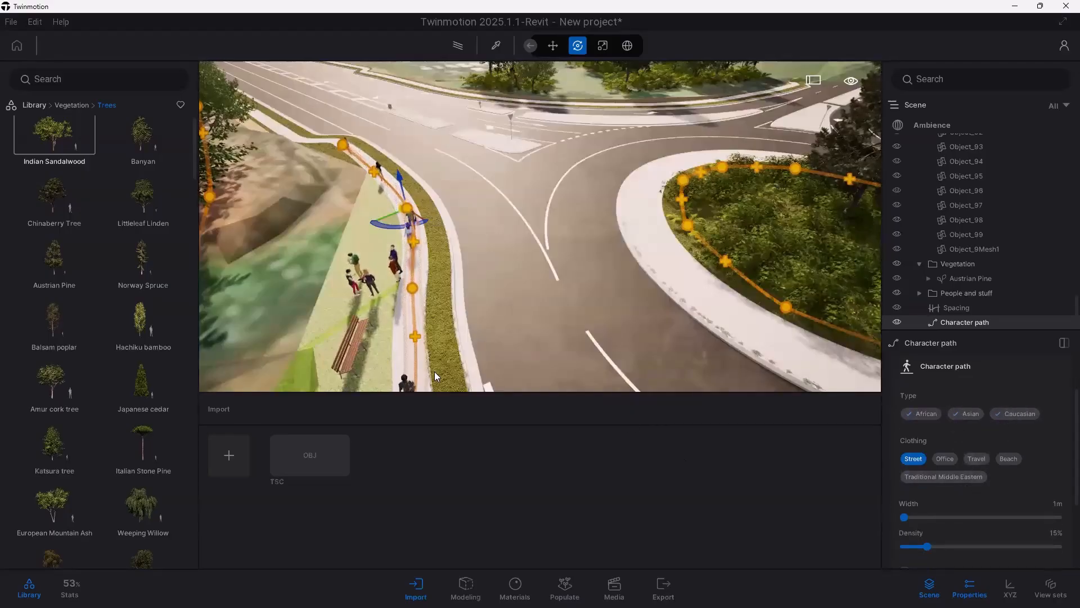
{"action": "scroll", "coordinate": [422, 341], "scroll_direction": "up", "scroll_amount": 5}
{"action": "left_click_drag", "start_coordinate": [422, 341], "coordinate": [818, 466]}
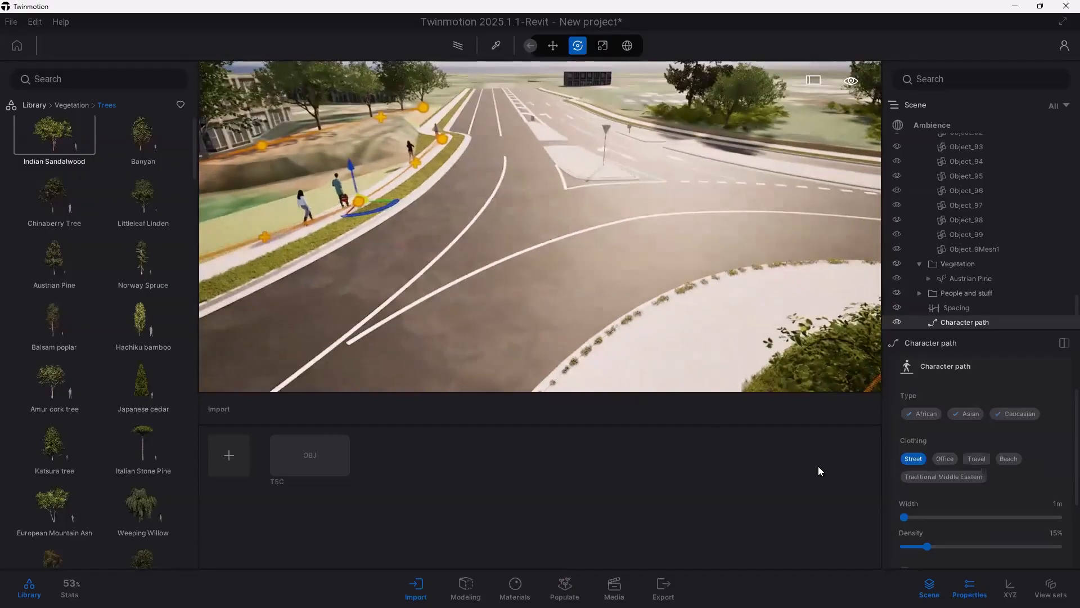
{"action": "left_click", "coordinate": [944, 457]}
{"action": "left_click", "coordinate": [979, 461]}
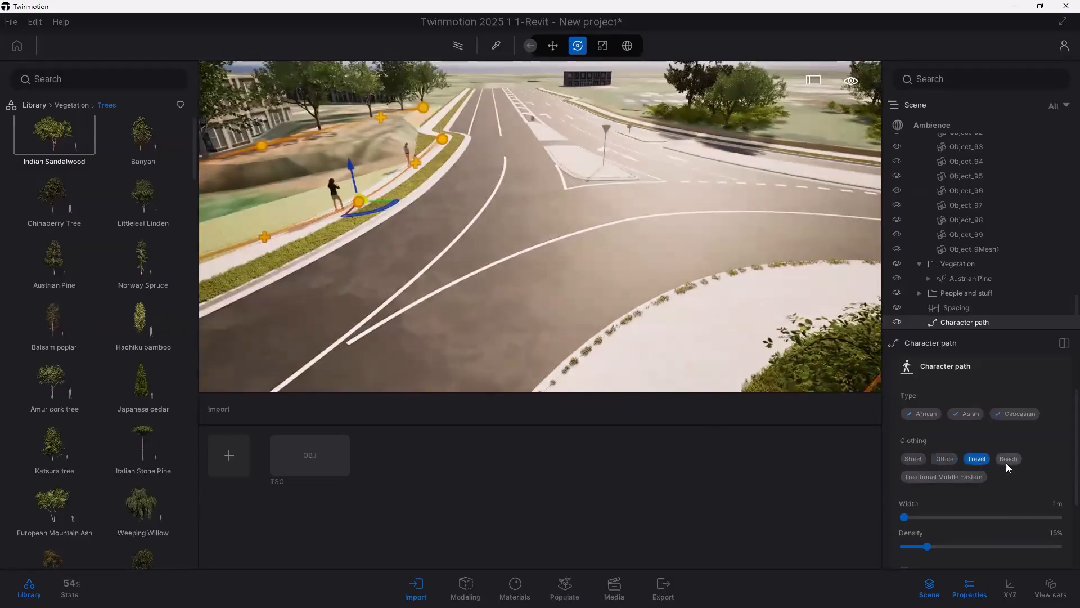
{"action": "left_click_drag", "start_coordinate": [929, 547], "coordinate": [951, 547]}
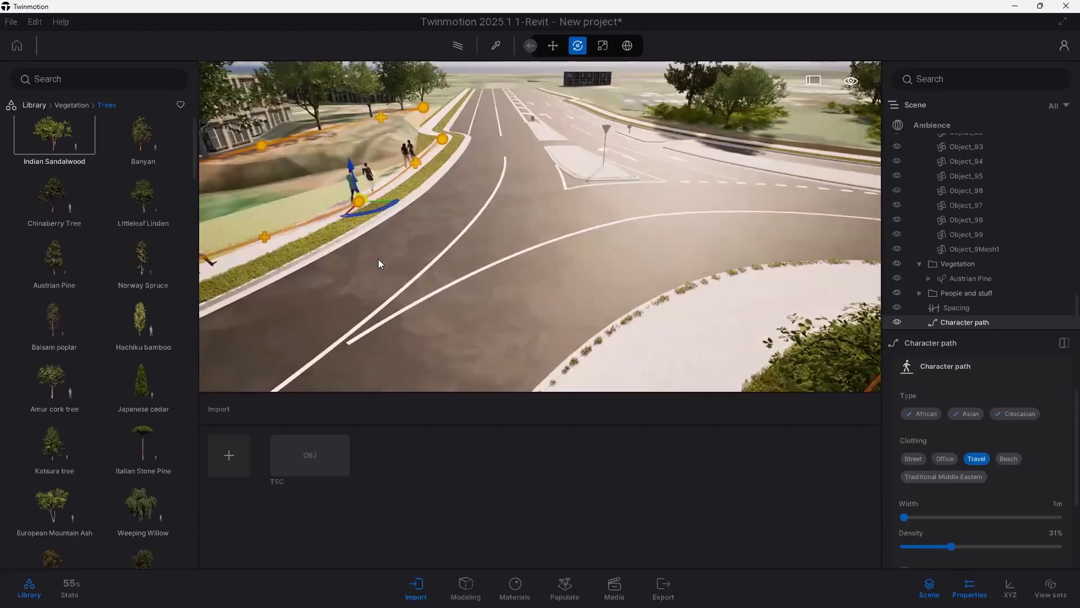
Step: Extend the end of the character path up the road's sidewalk and add intermediate points to follow the bend
{"action": "left_click_drag", "start_coordinate": [379, 265], "coordinate": [419, 143]}
{"action": "middle_click_drag", "start_coordinate": [420, 143], "coordinate": [415, 274]}
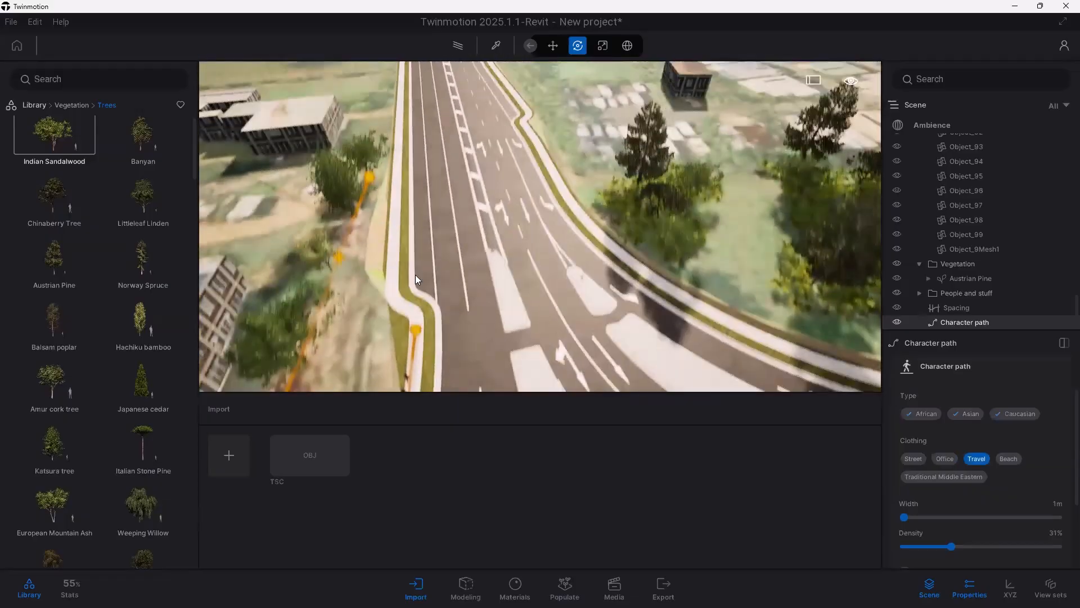
{"action": "middle_click_drag", "start_coordinate": [422, 323], "coordinate": [426, 287]}
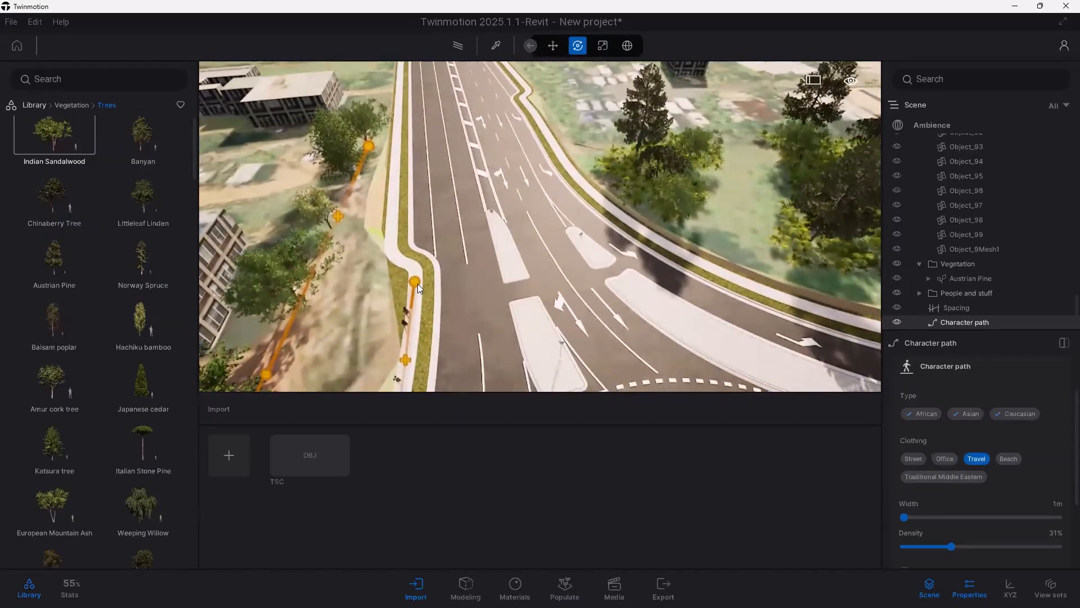
{"action": "left_click_drag", "start_coordinate": [417, 283], "coordinate": [400, 116]}
{"action": "key", "text": "space"}
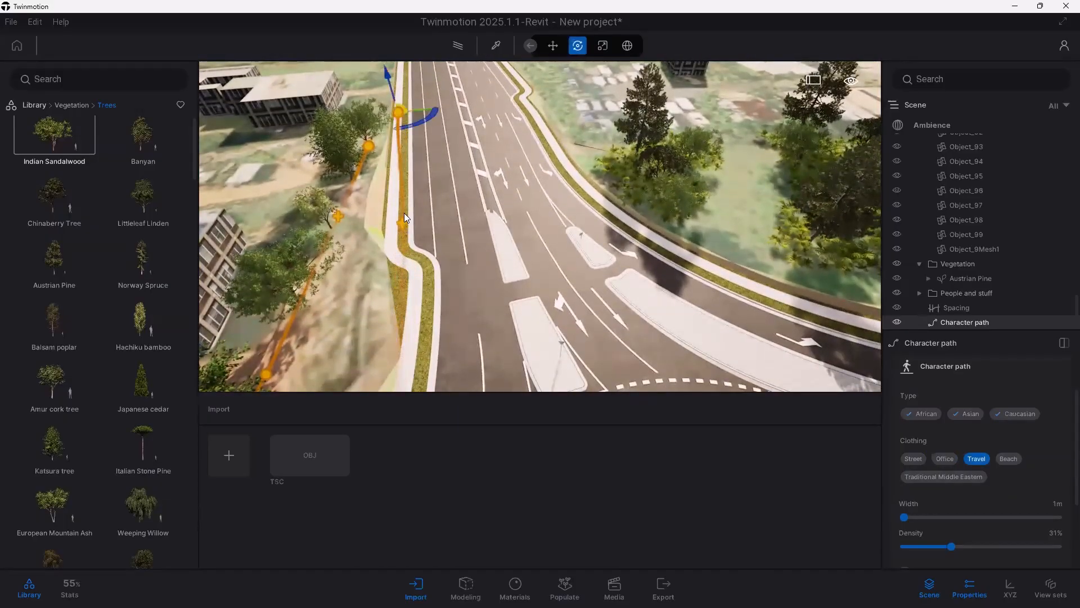
{"action": "left_click_drag", "start_coordinate": [402, 224], "coordinate": [391, 252]}
{"action": "left_click_drag", "start_coordinate": [396, 338], "coordinate": [403, 263]}
{"action": "left_click_drag", "start_coordinate": [404, 335], "coordinate": [417, 275]}
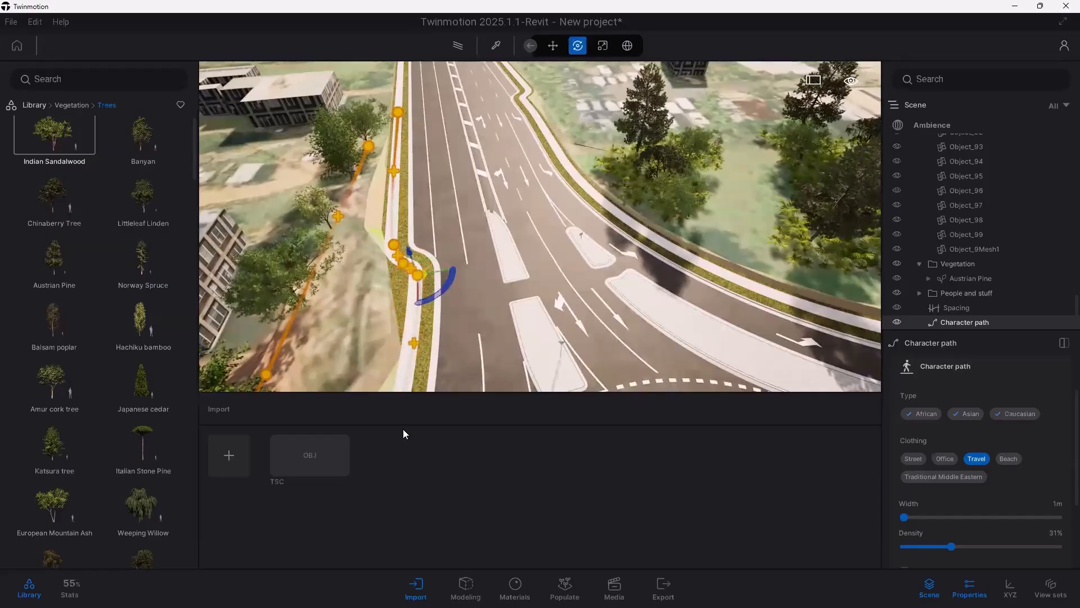
Step: Start a vehicle path with its first point at the outer end of the foreground approach road leading to the roundabout
{"action": "scroll", "coordinate": [512, 302], "scroll_direction": "down", "scroll_amount": 5}
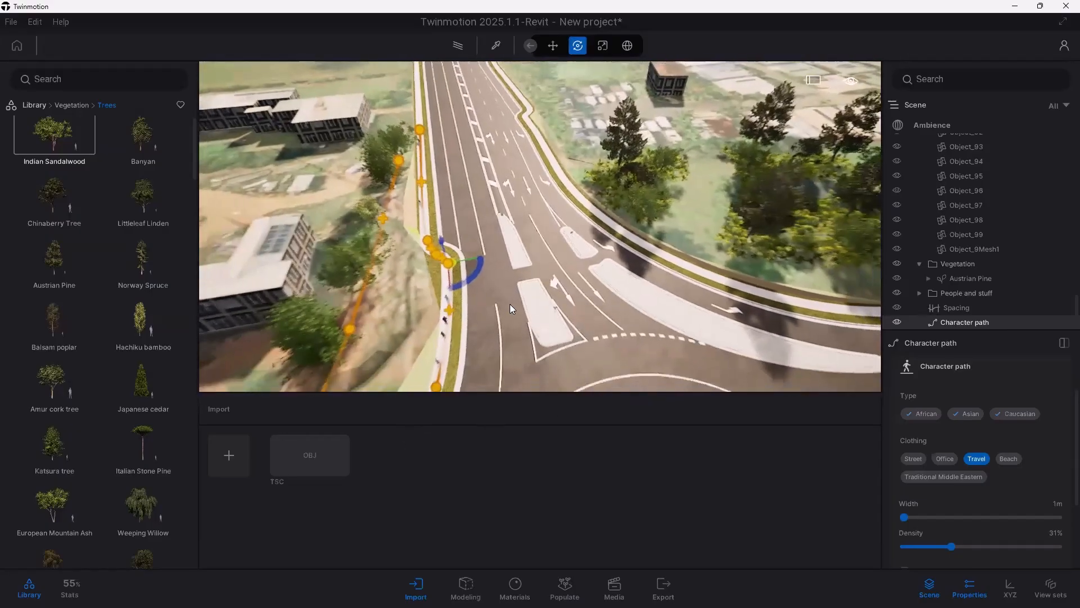
{"action": "middle_click_drag", "start_coordinate": [507, 338], "coordinate": [532, 111]}
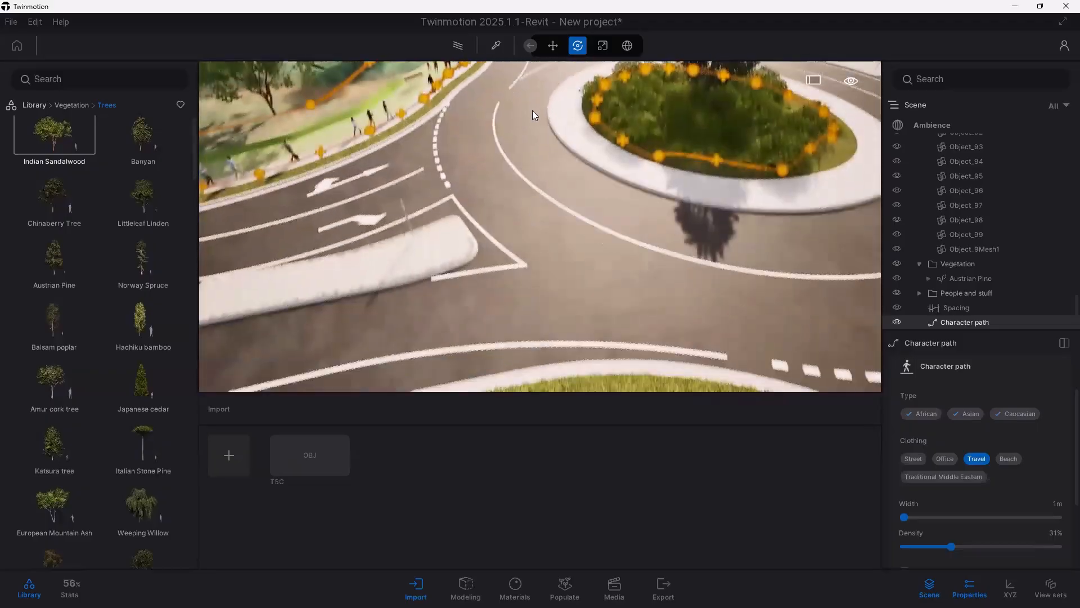
{"action": "scroll", "coordinate": [542, 182], "scroll_direction": "down", "scroll_amount": 4}
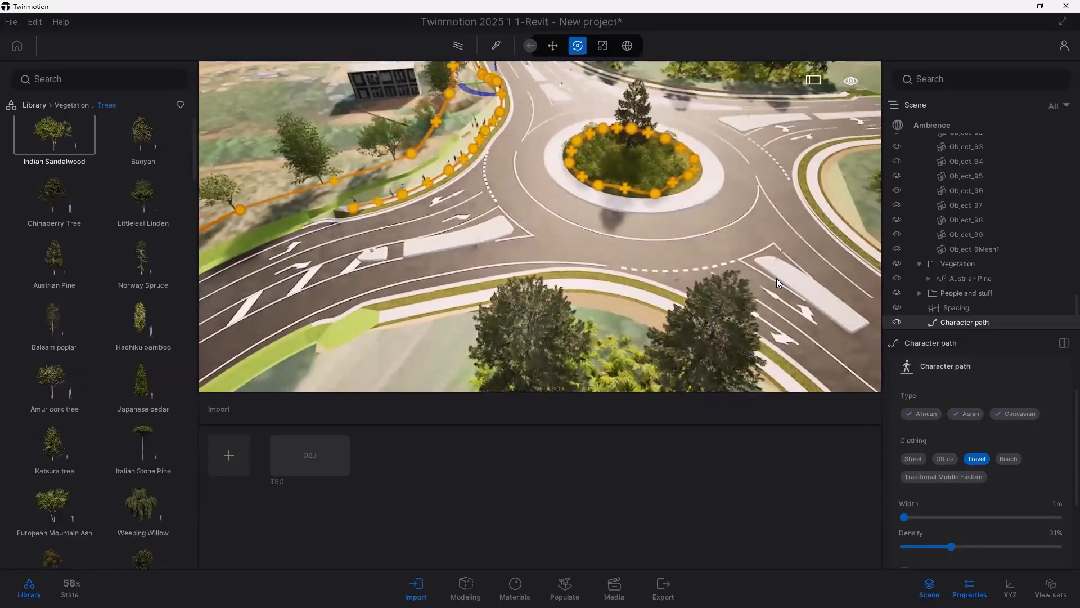
{"action": "scroll", "coordinate": [756, 285], "scroll_direction": "up", "scroll_amount": 3}
{"action": "scroll", "coordinate": [757, 284], "scroll_direction": "down", "scroll_amount": 5}
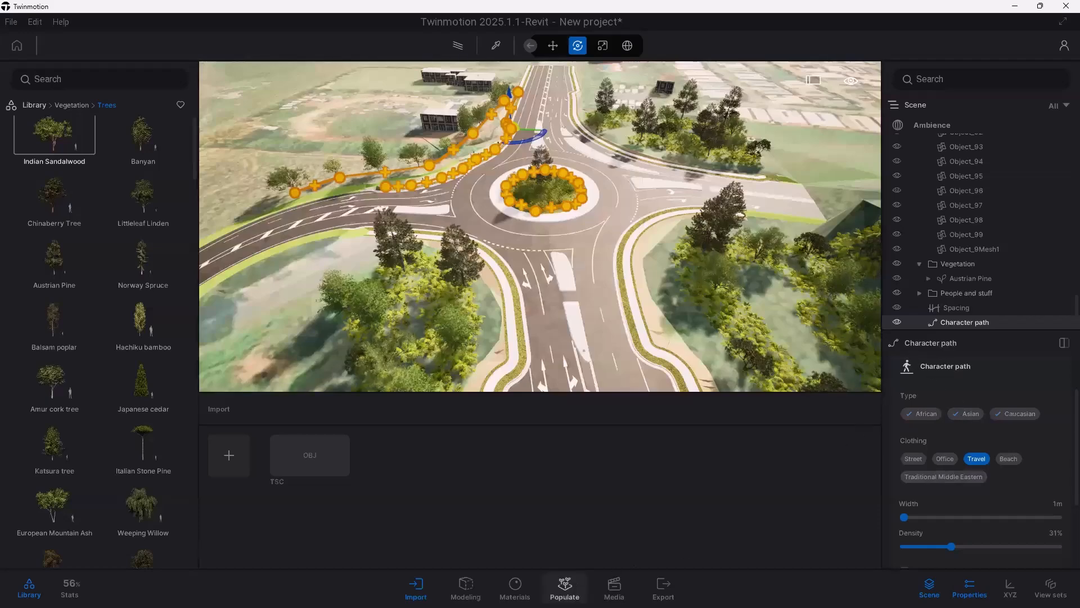
{"action": "left_click", "coordinate": [564, 588]}
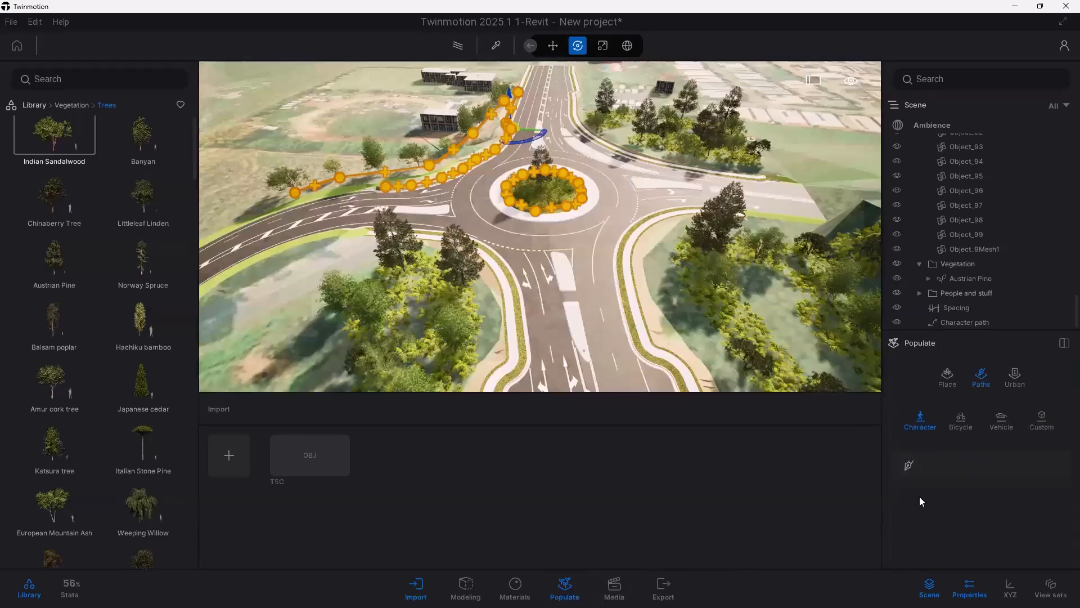
{"action": "left_click", "coordinate": [1000, 419]}
{"action": "left_click", "coordinate": [909, 465]}
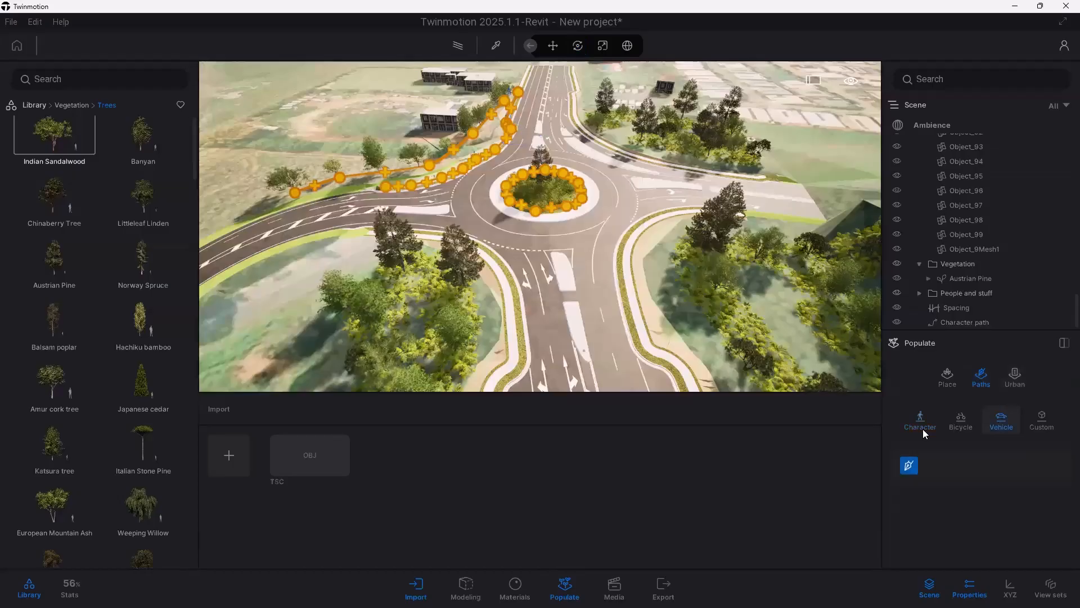
{"action": "scroll", "coordinate": [544, 348], "scroll_direction": "down", "scroll_amount": 2}
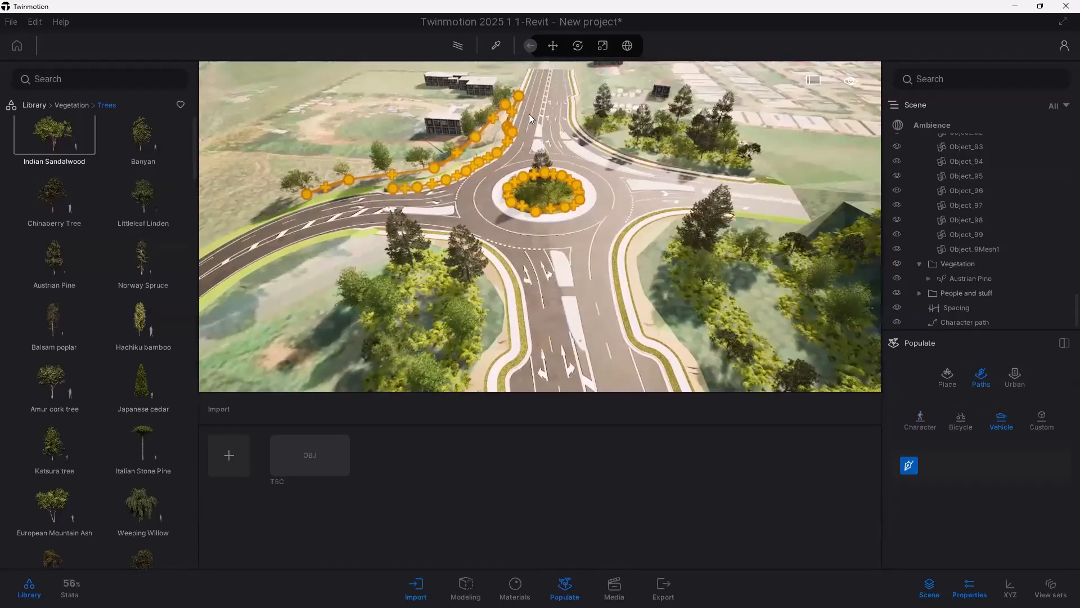
{"action": "left_click", "coordinate": [555, 330]}
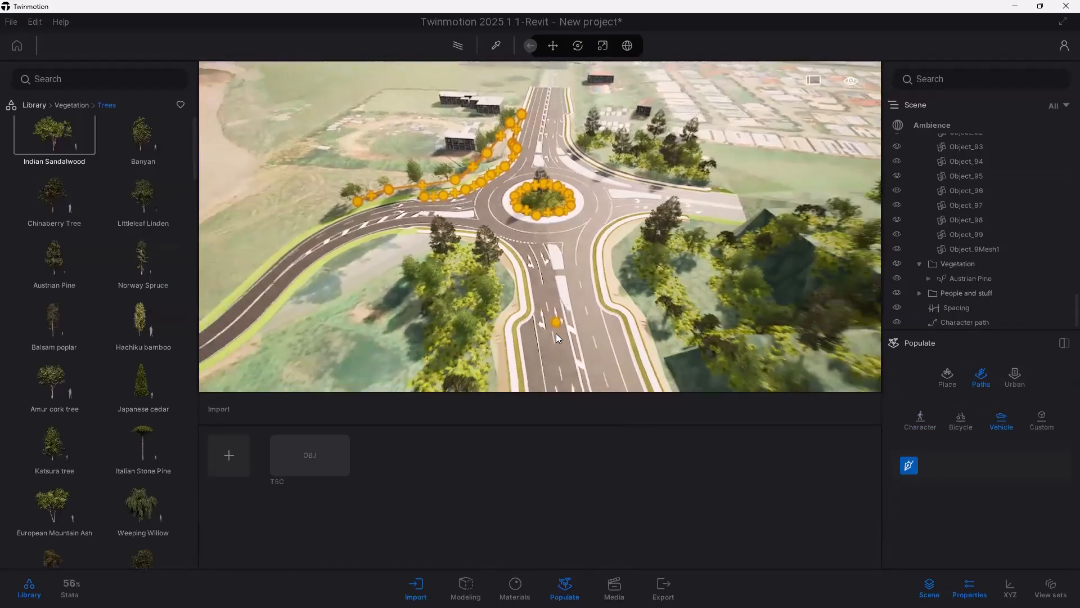
{"action": "scroll", "coordinate": [556, 336], "scroll_direction": "down", "scroll_amount": 5}
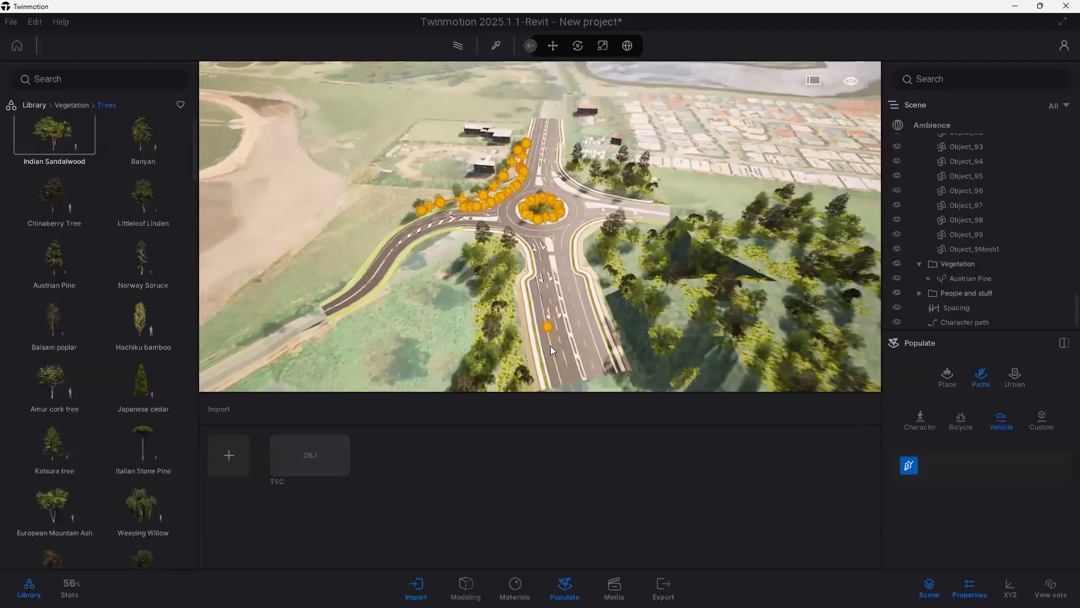
{"action": "left_click", "coordinate": [567, 353]}
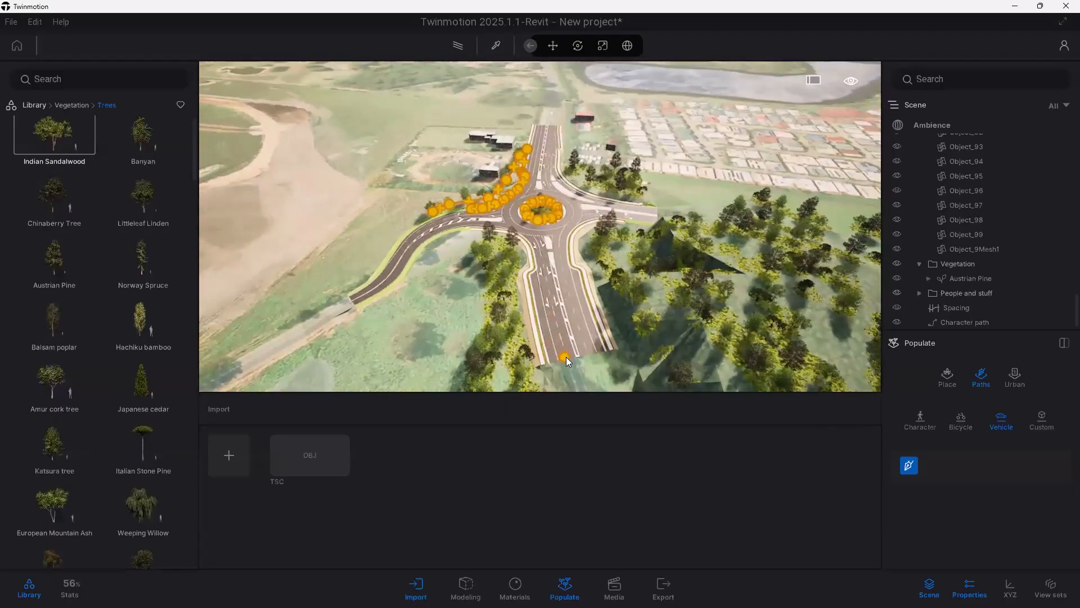
Step: Route the vehicle path around the roundabout on the character path's side to the far end of the opposite road and finish it
{"action": "left_click", "coordinate": [542, 267]}
{"action": "left_click", "coordinate": [542, 246]}
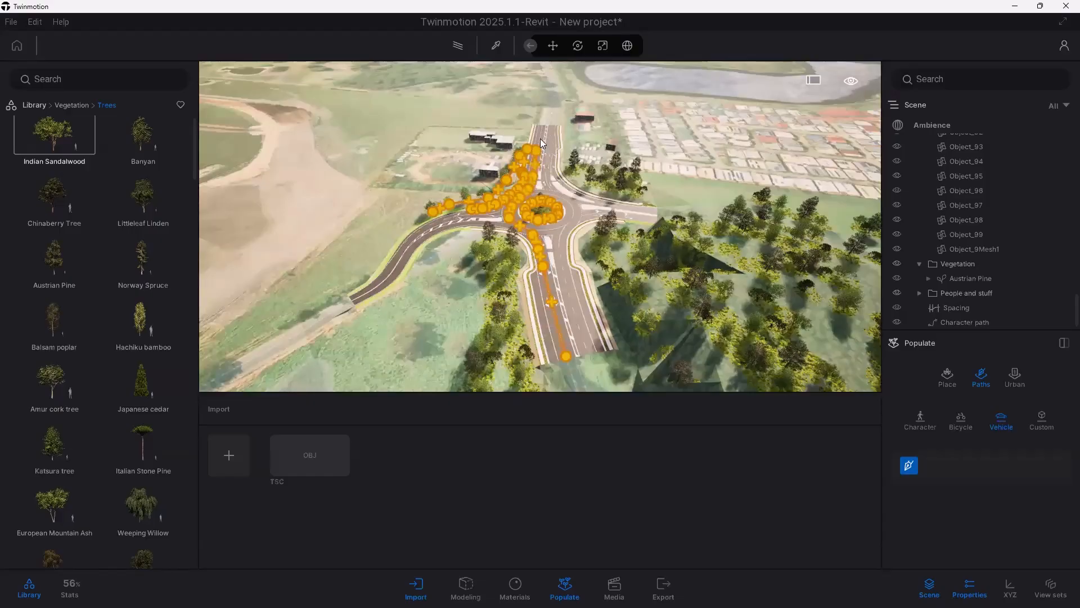
{"action": "scroll", "coordinate": [544, 128], "scroll_direction": "up", "scroll_amount": 2}
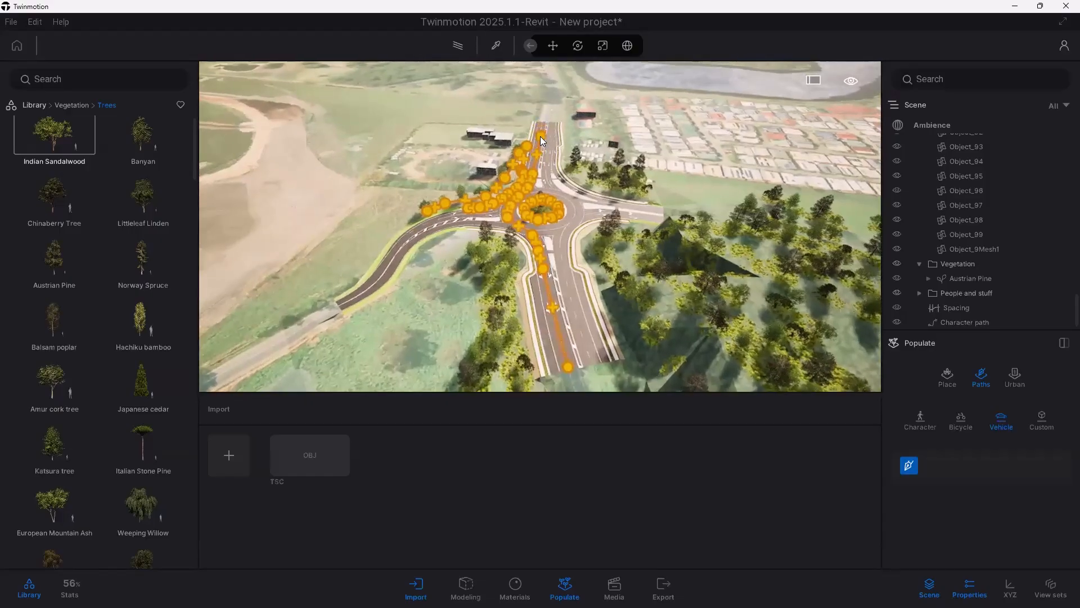
{"action": "scroll", "coordinate": [531, 120], "scroll_direction": "up", "scroll_amount": 3}
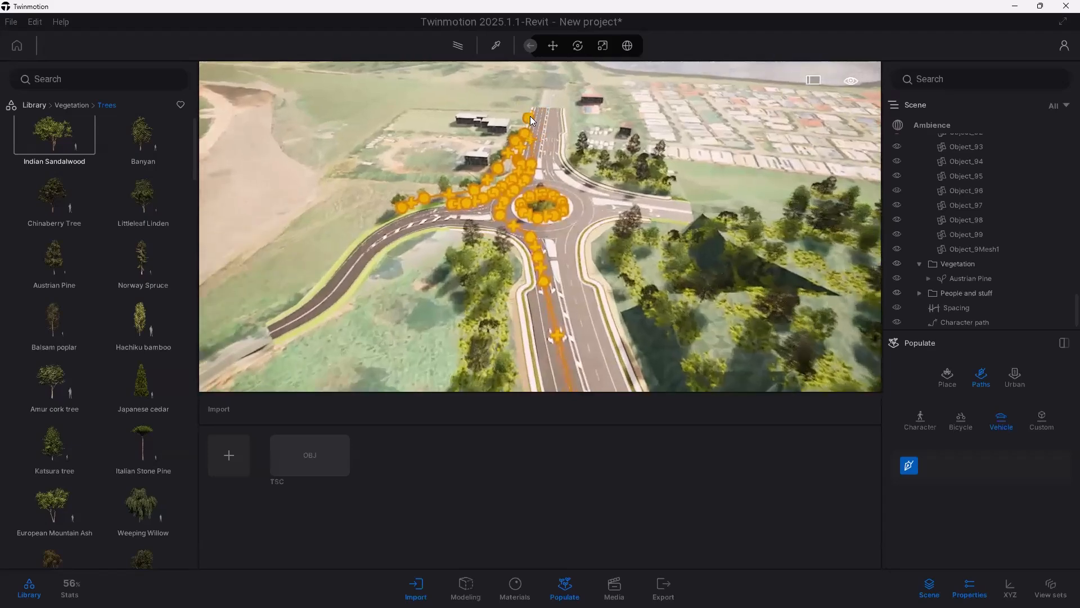
{"action": "scroll", "coordinate": [534, 115], "scroll_direction": "up", "scroll_amount": 2}
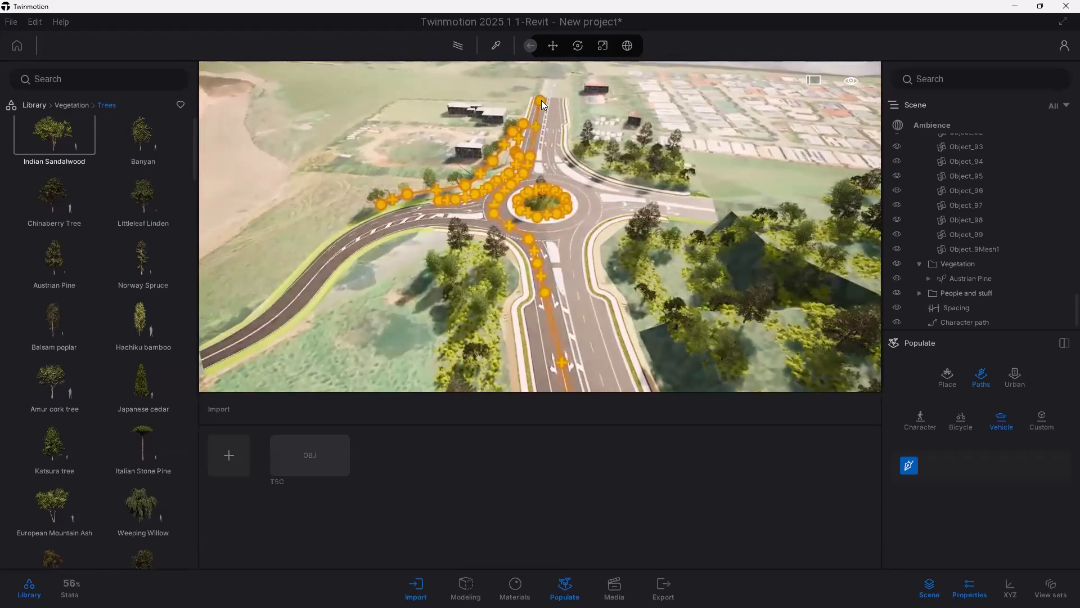
{"action": "key", "text": "Escape"}
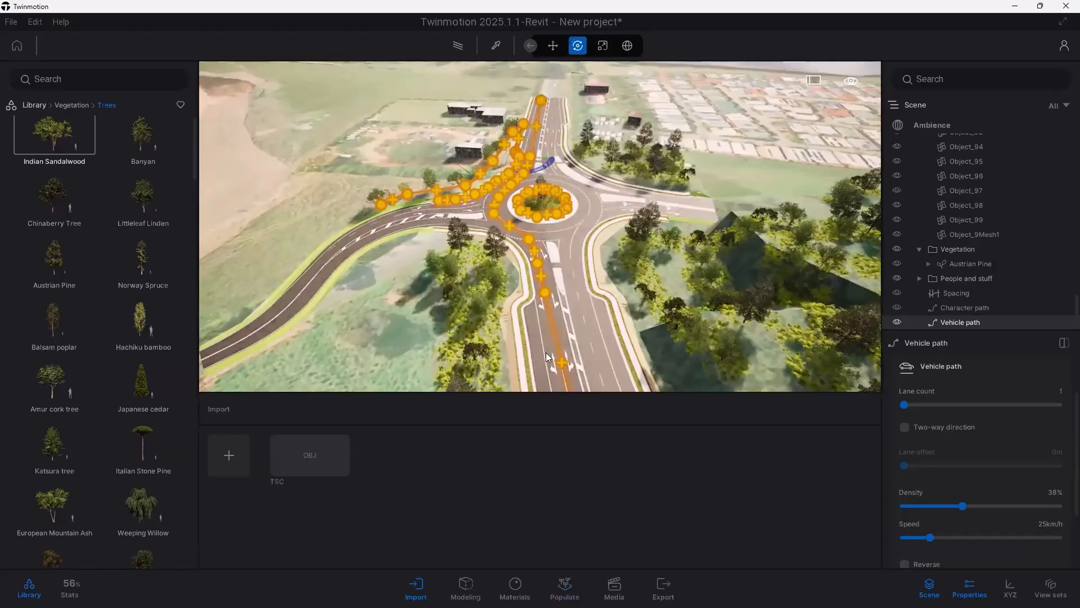
Step: Move the vehicle path's point on the foreground approach road onto the line between the two entry lanes
{"action": "scroll", "coordinate": [551, 338], "scroll_direction": "up", "scroll_amount": 5}
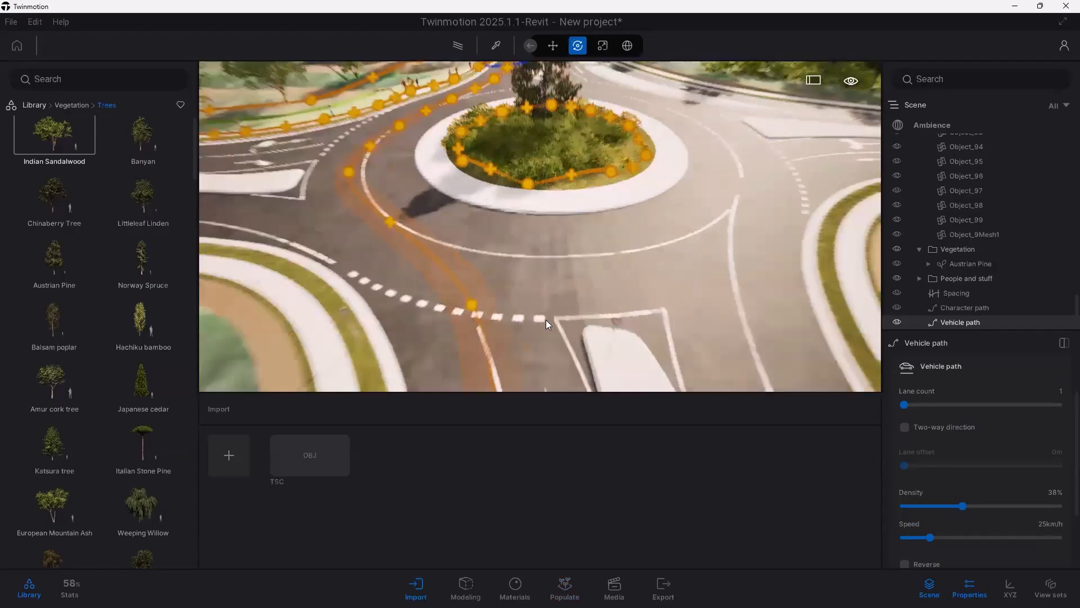
{"action": "scroll", "coordinate": [536, 319], "scroll_direction": "down", "scroll_amount": 5}
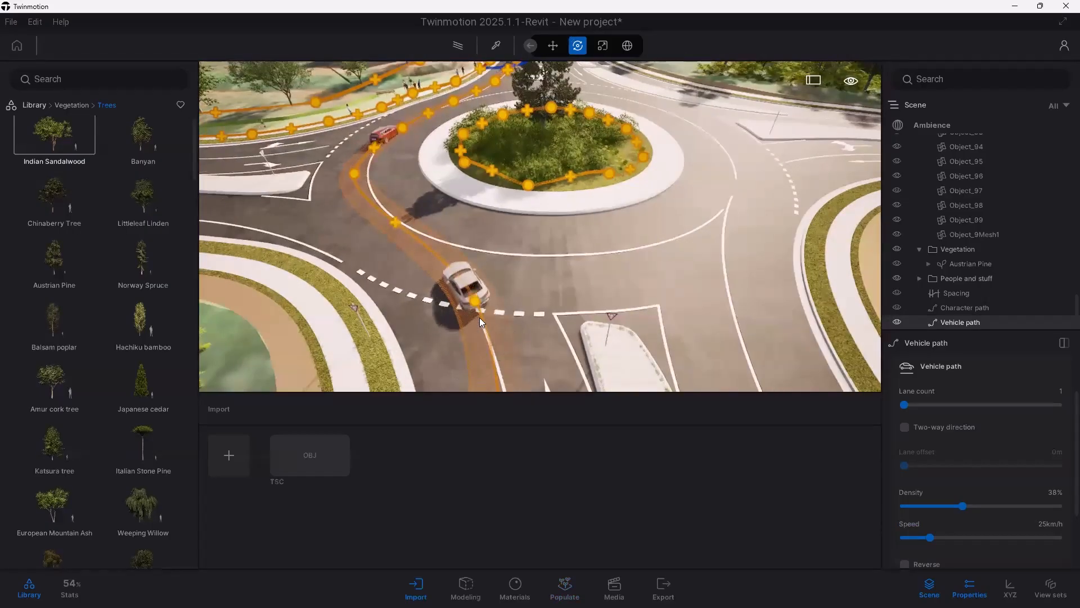
{"action": "mouse_move", "coordinate": [477, 323]}
{"action": "middle_mouse_down"}
{"action": "mouse_move", "coordinate": [473, 293]}
{"action": "mouse_move", "coordinate": [477, 323]}
{"action": "middle_mouse_up"}
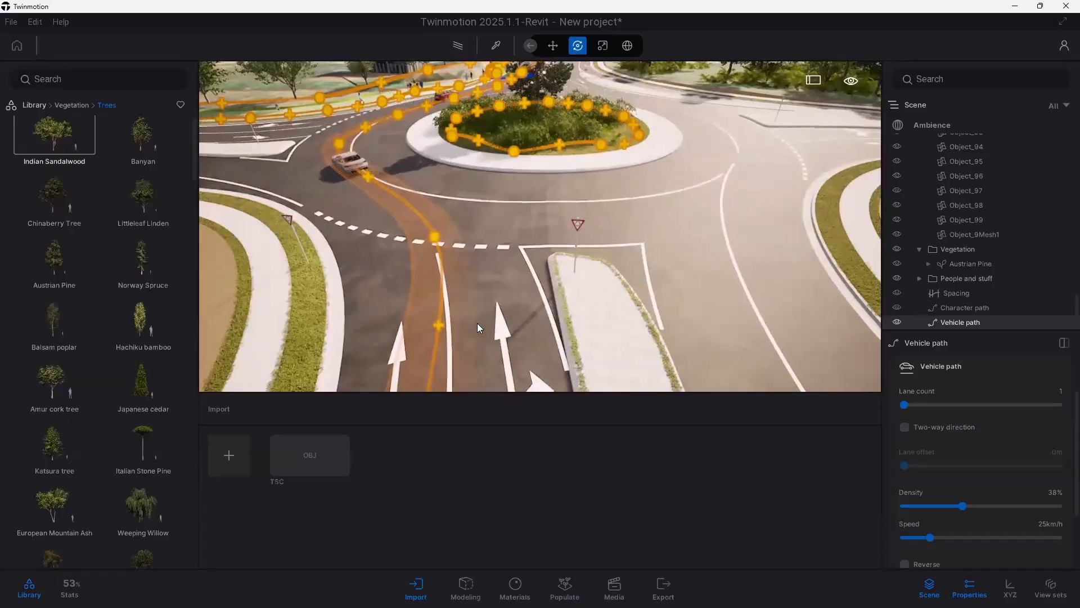
{"action": "scroll", "coordinate": [478, 324], "scroll_direction": "down", "scroll_amount": 5}
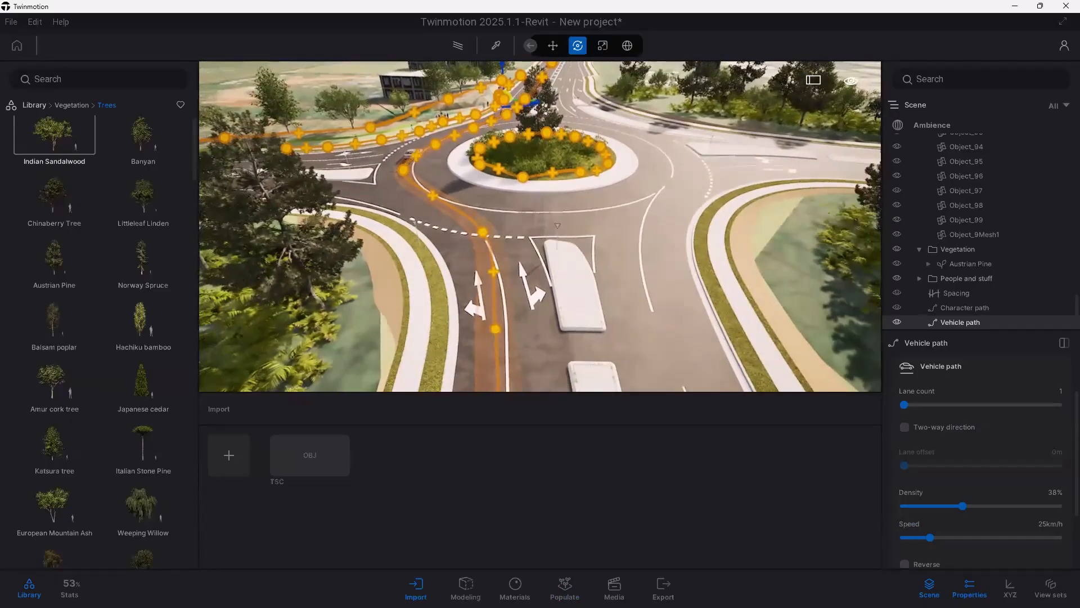
{"action": "left_click_drag", "start_coordinate": [496, 328], "coordinate": [506, 342]}
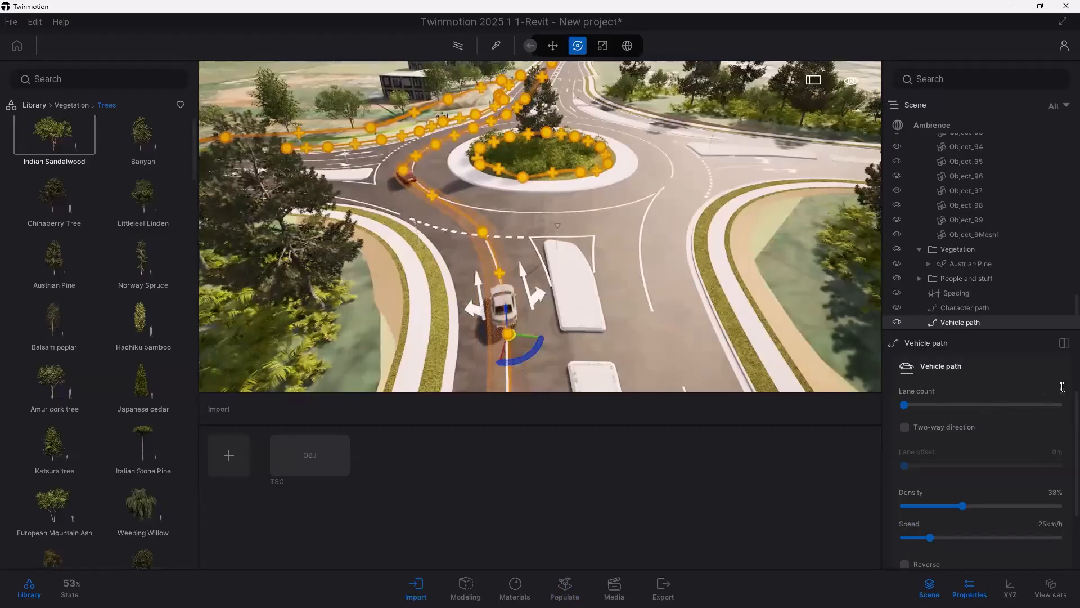
Step: Give the vehicle path 2 lanes with a 2 m lane offset, nudging its point beside the roundabout toward the central island
{"action": "left_click_drag", "start_coordinate": [904, 404], "coordinate": [938, 404]}
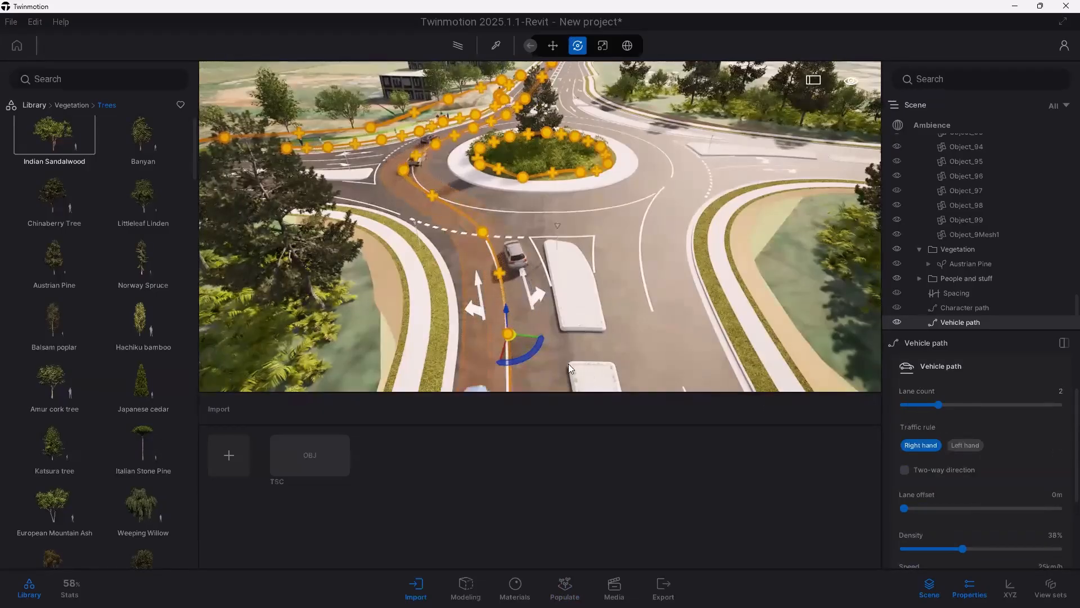
{"action": "left_click_drag", "start_coordinate": [404, 170], "coordinate": [412, 170]}
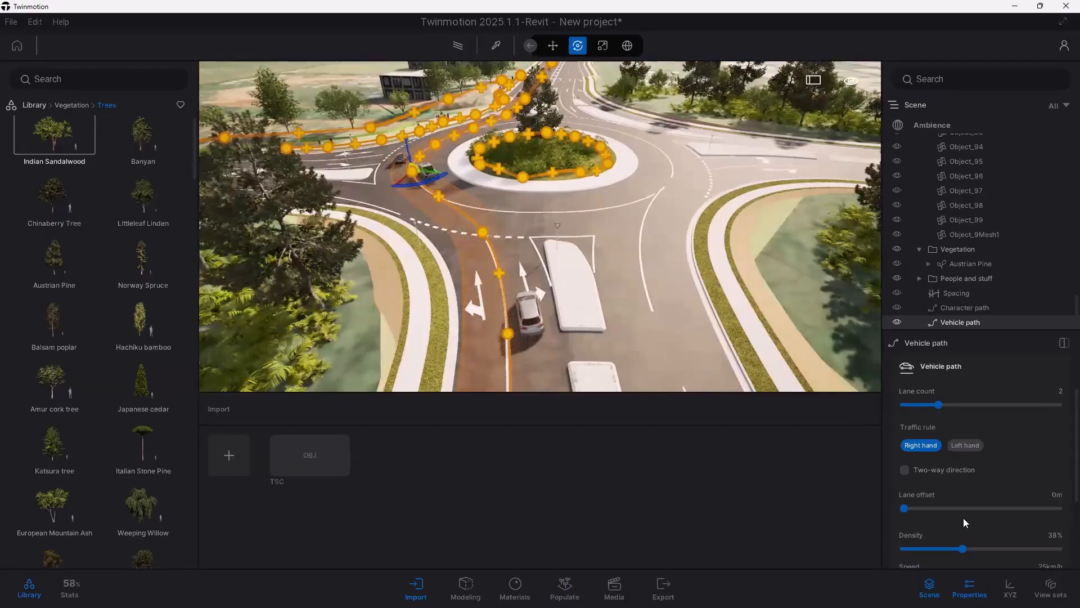
{"action": "scroll", "coordinate": [972, 490], "scroll_direction": "down", "scroll_amount": 1}
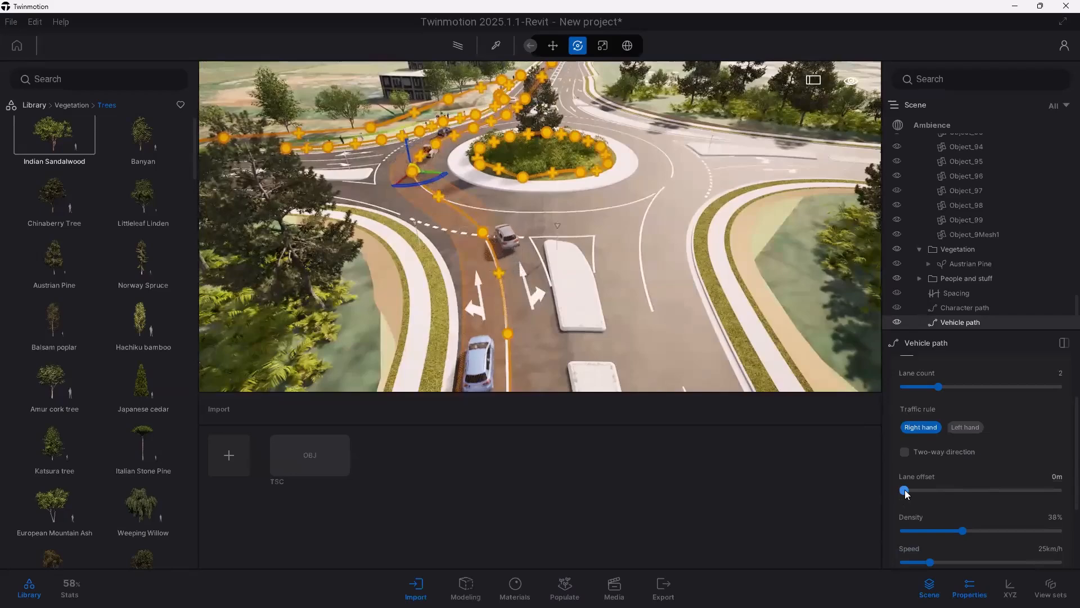
{"action": "left_click_drag", "start_coordinate": [905, 491], "coordinate": [983, 475]}
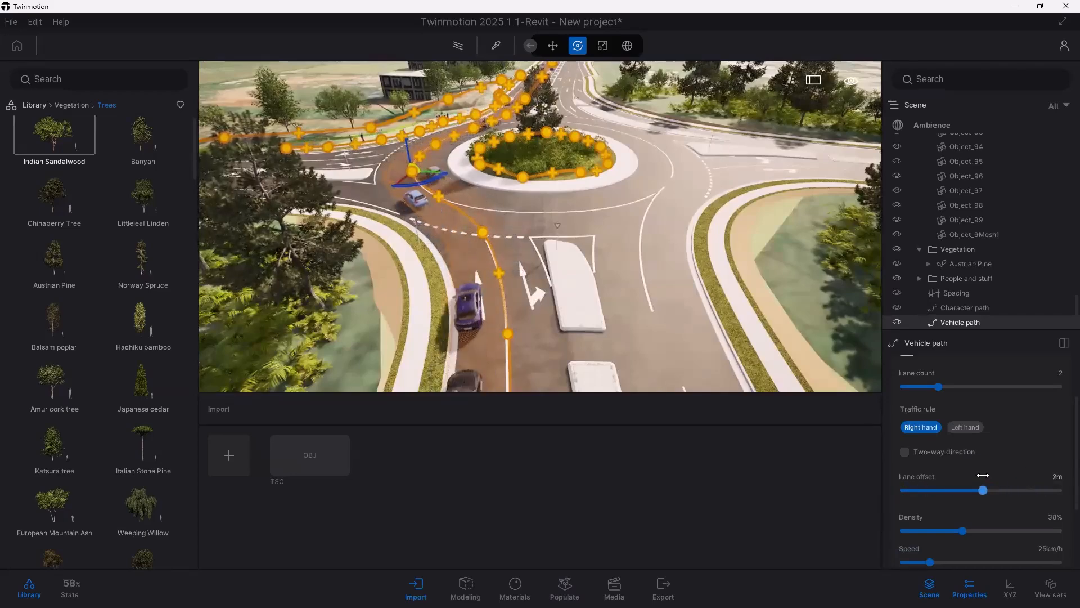
Step: Shift the vehicle path's approach-road point slightly toward the median island and back from the roundabout entry
{"action": "scroll", "coordinate": [925, 534], "scroll_direction": "down", "scroll_amount": 3}
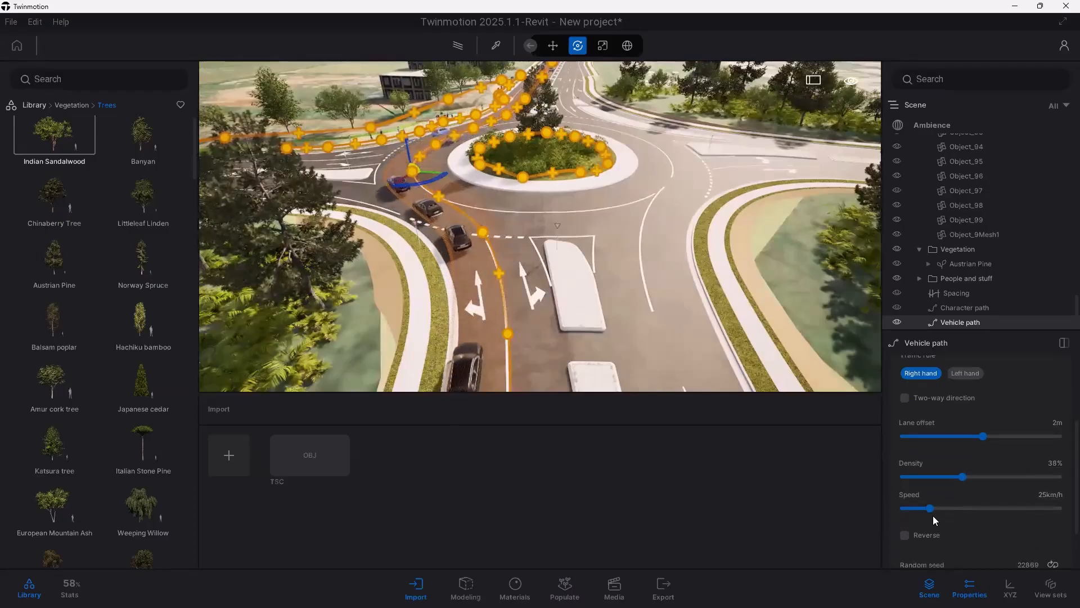
{"action": "scroll", "coordinate": [902, 496], "scroll_direction": "down", "scroll_amount": 2}
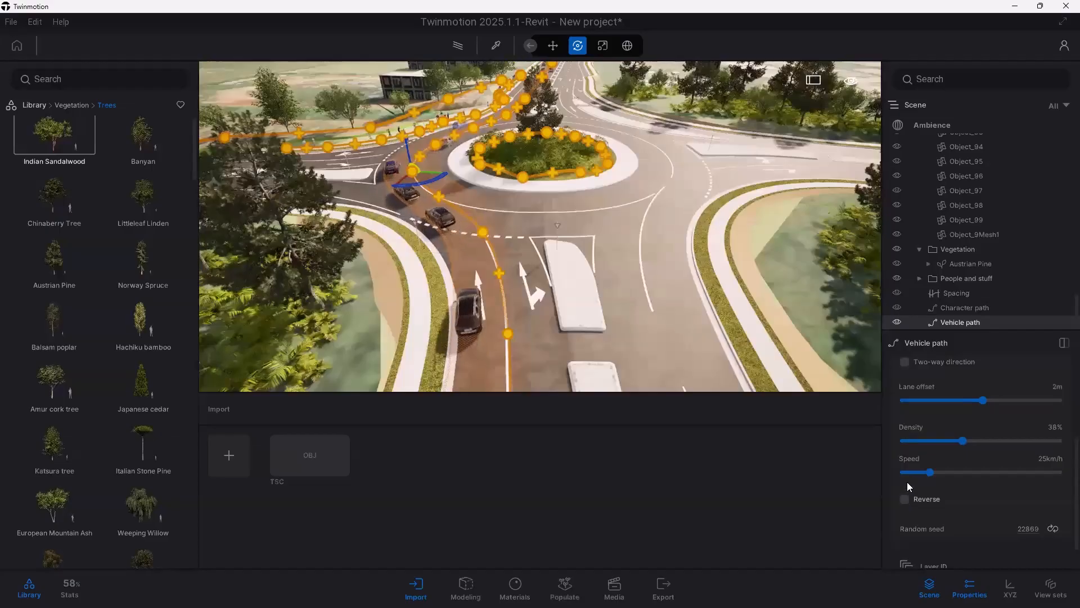
{"action": "left_click", "coordinate": [507, 334]}
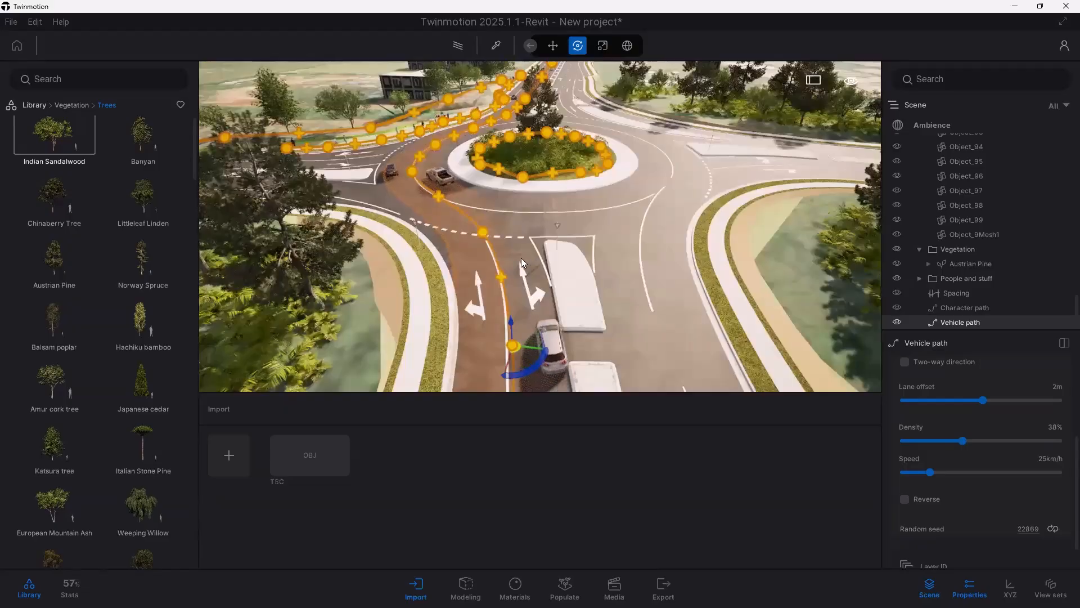
Step: Examine the two-lane traffic and the pedestrians from several viewpoints along the roads and around the roundabout
{"action": "left_click_drag", "start_coordinate": [521, 262], "coordinate": [506, 148]}
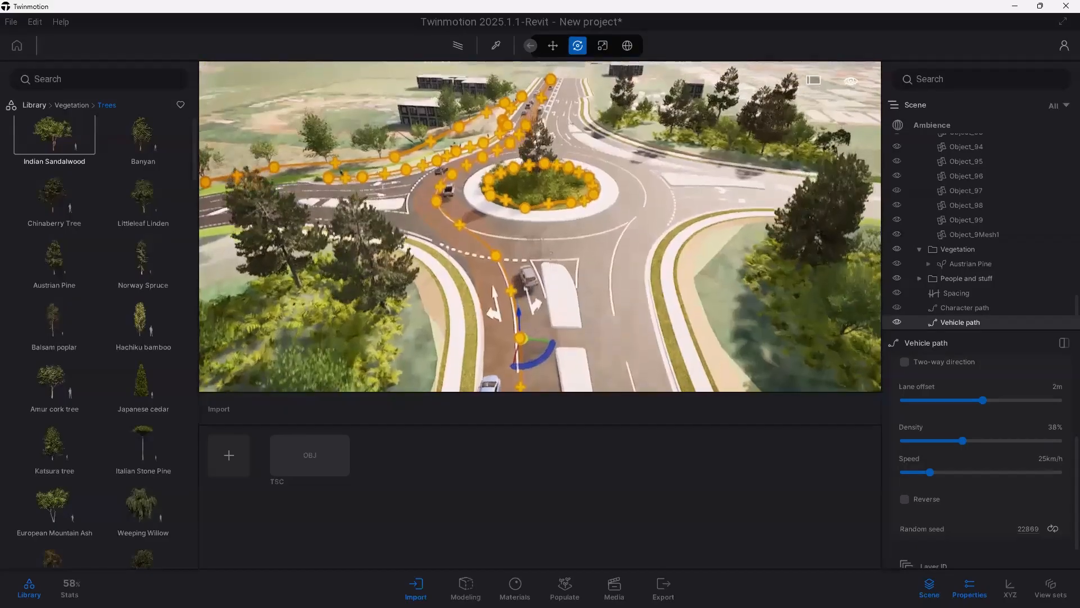
{"action": "scroll", "coordinate": [502, 198], "scroll_direction": "down", "scroll_amount": 5}
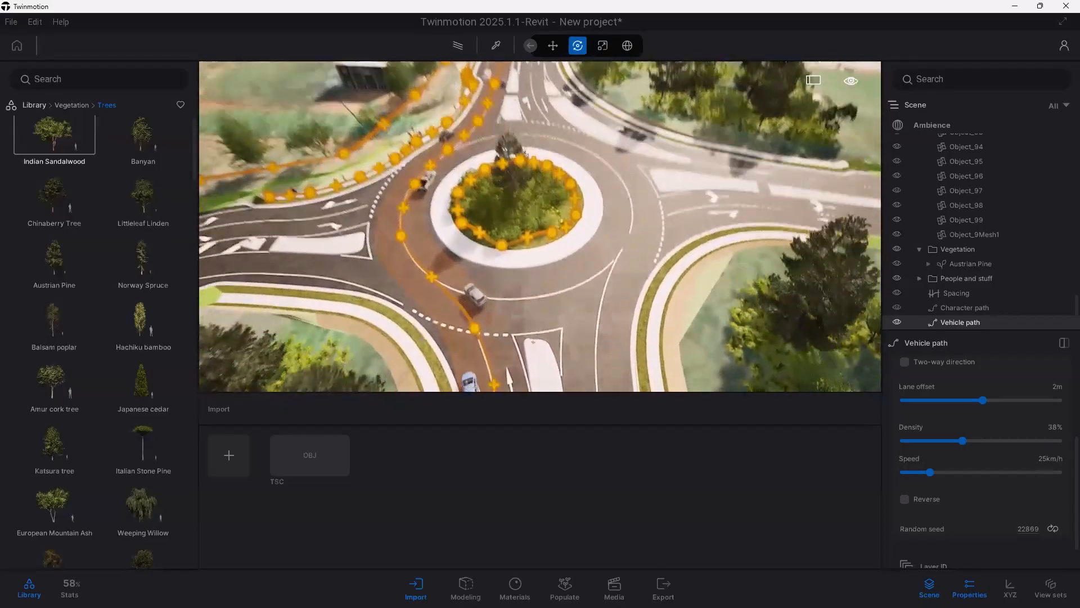
{"action": "key", "text": "Right"}
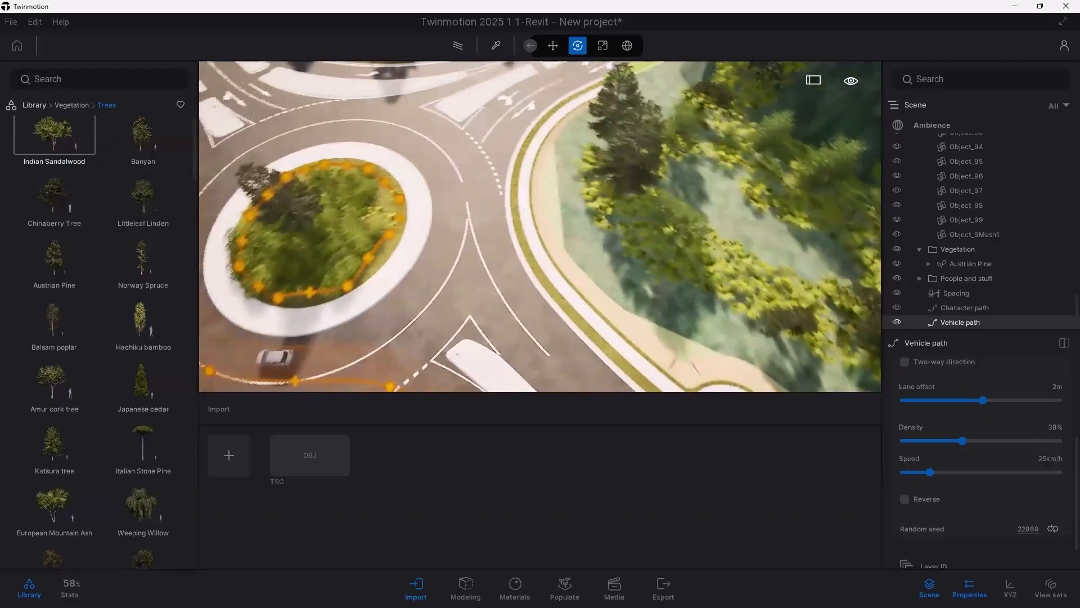
{"action": "left_click_drag", "start_coordinate": [577, 208], "coordinate": [409, 173]}
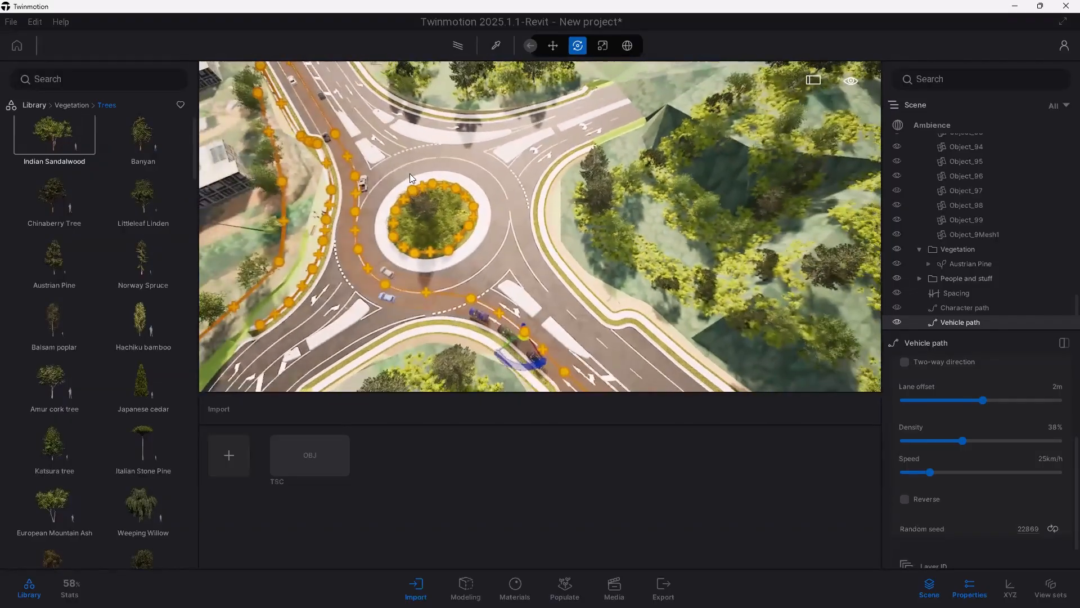
{"action": "key", "text": "Up"}
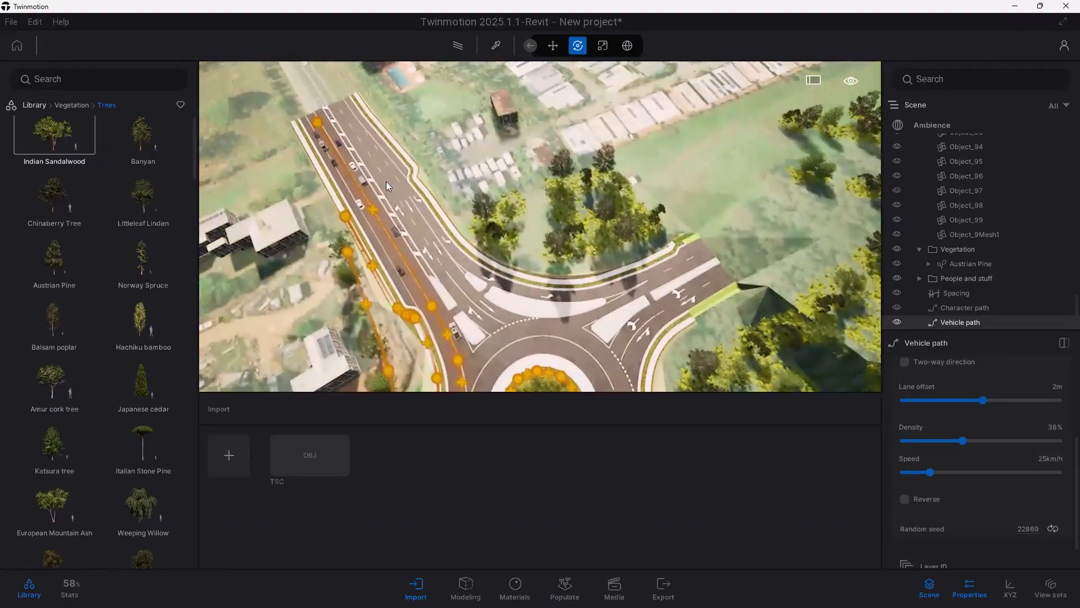
{"action": "scroll", "coordinate": [386, 181], "scroll_direction": "up", "scroll_amount": 5}
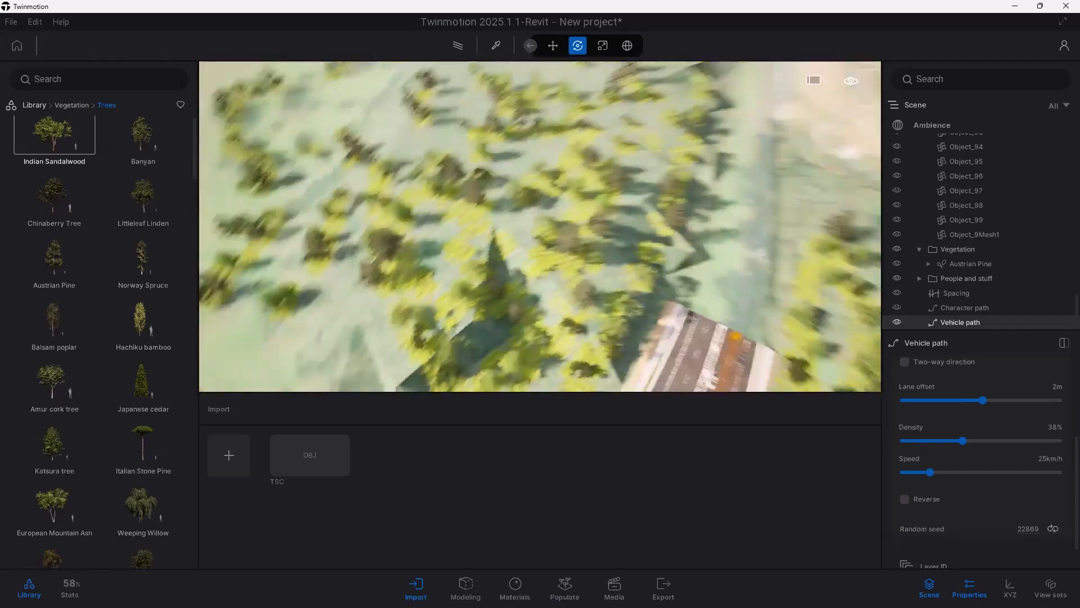
{"action": "left_click_drag", "start_coordinate": [401, 146], "coordinate": [400, 211]}
{"action": "key", "text": "Up"}
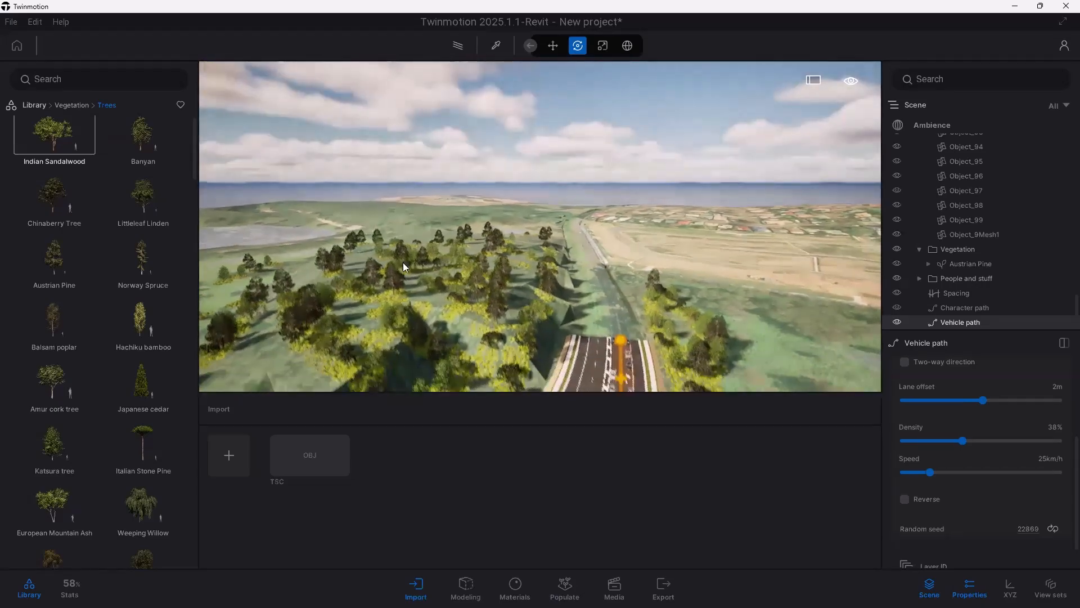
{"action": "scroll", "coordinate": [403, 262], "scroll_direction": "up", "scroll_amount": 10}
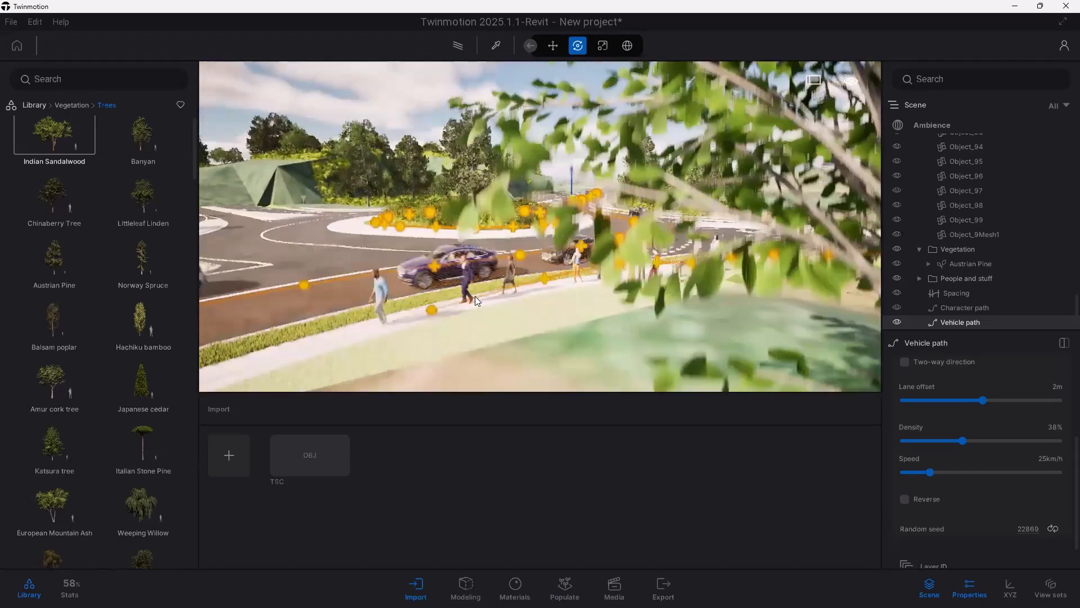
{"action": "scroll", "coordinate": [475, 296], "scroll_direction": "down", "scroll_amount": 5}
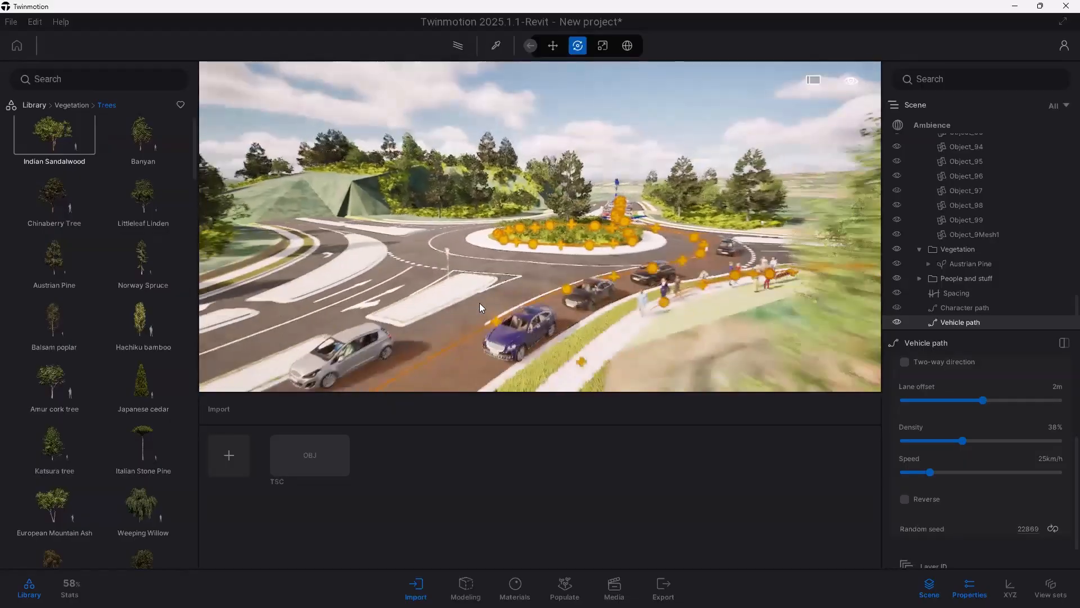
{"action": "left_click_drag", "start_coordinate": [479, 302], "coordinate": [338, 312]}
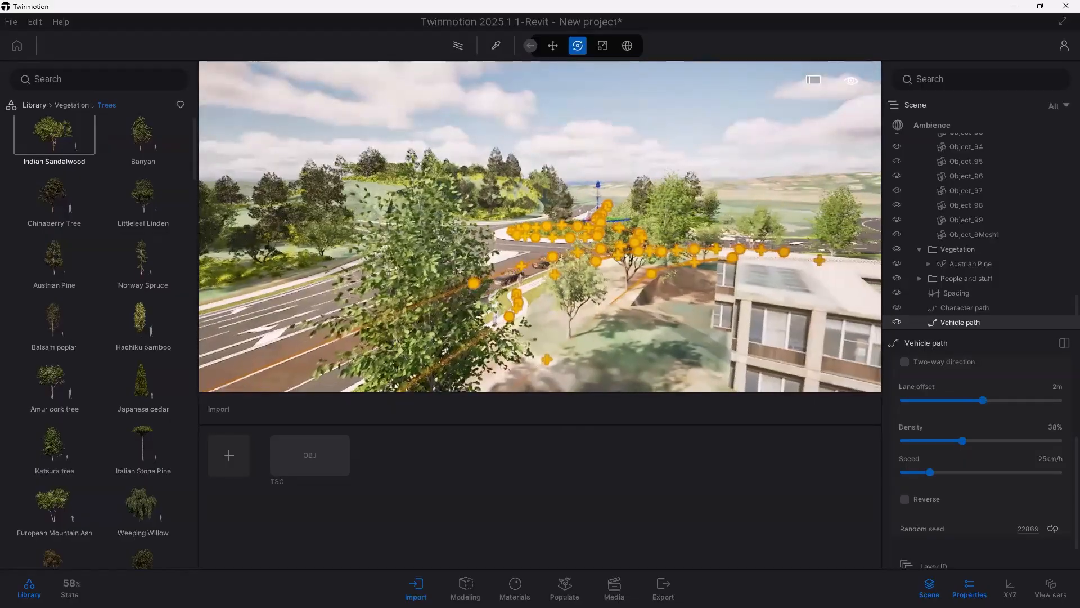
{"action": "scroll", "coordinate": [498, 330], "scroll_direction": "down", "scroll_amount": 5}
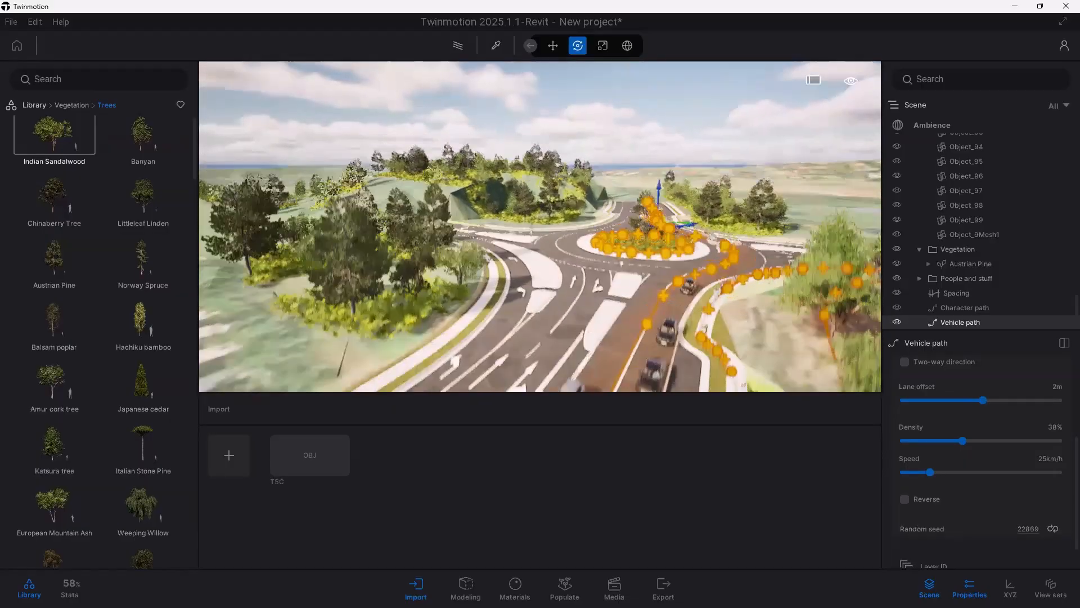
{"action": "scroll", "coordinate": [576, 270], "scroll_direction": "up", "scroll_amount": 3}
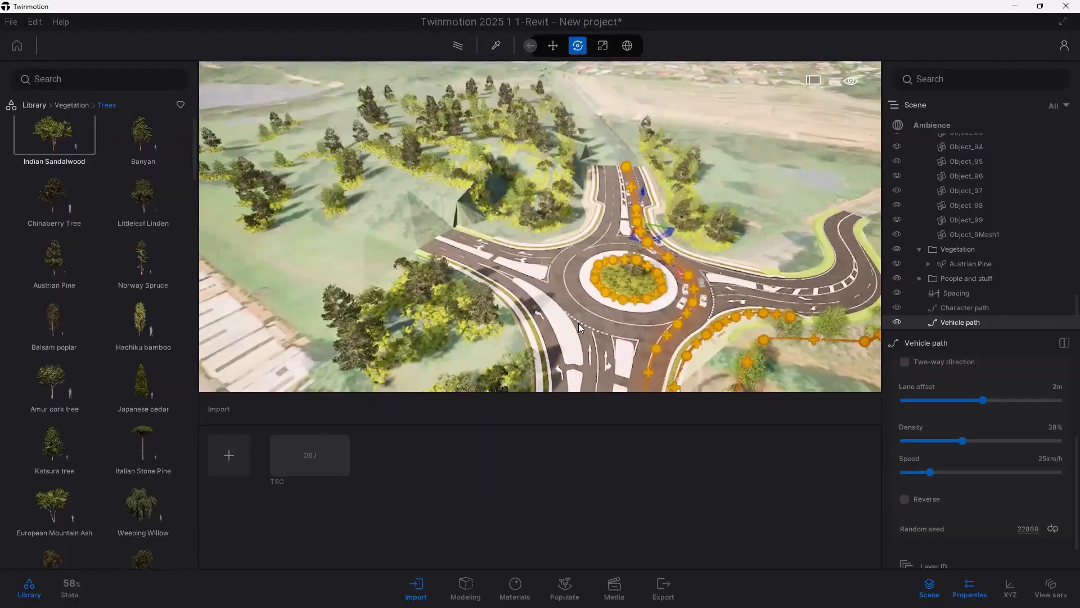
Step: Start a bicycle path along the foreground road's kerb opposite the vehicle path, with its first points following the widening kerb
{"action": "left_click_drag", "start_coordinate": [578, 323], "coordinate": [578, 406]}
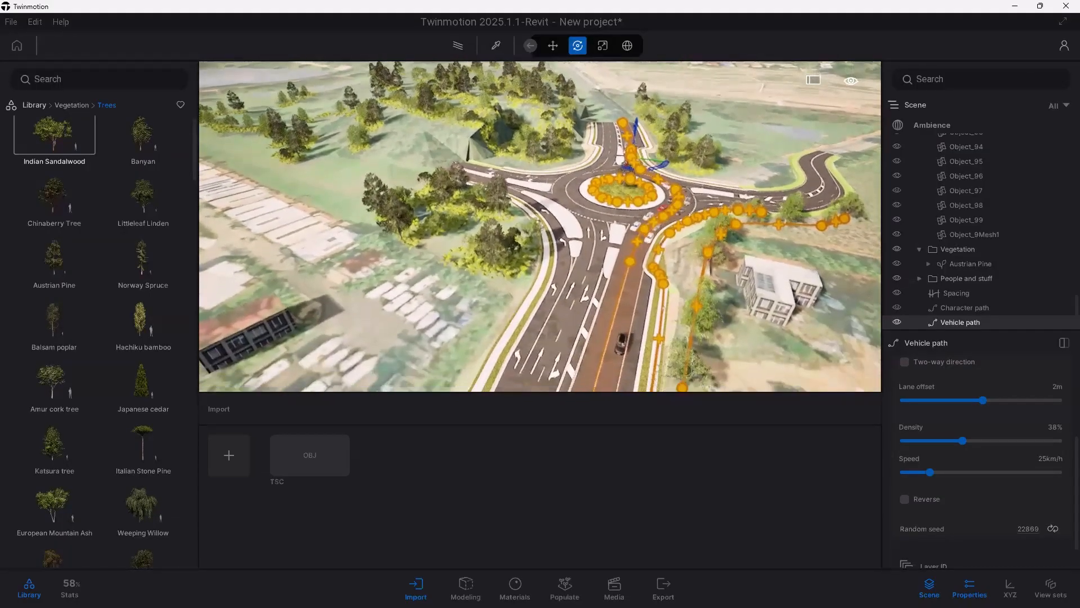
{"action": "left_click_drag", "start_coordinate": [484, 384], "coordinate": [484, 394]}
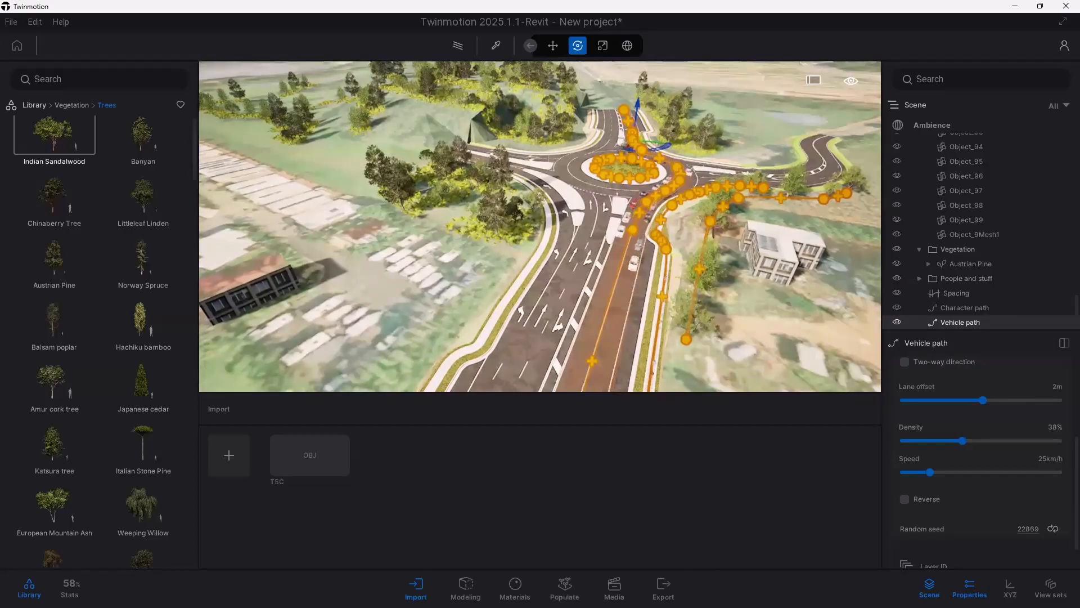
{"action": "left_click", "coordinate": [565, 588]}
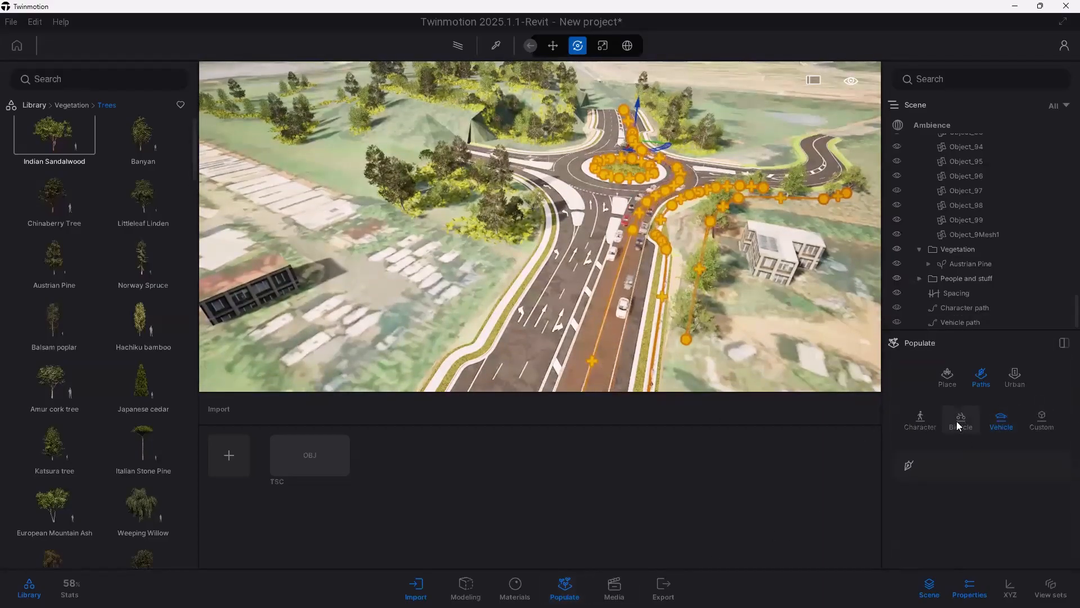
{"action": "left_click", "coordinate": [959, 422]}
{"action": "left_click", "coordinate": [909, 465]}
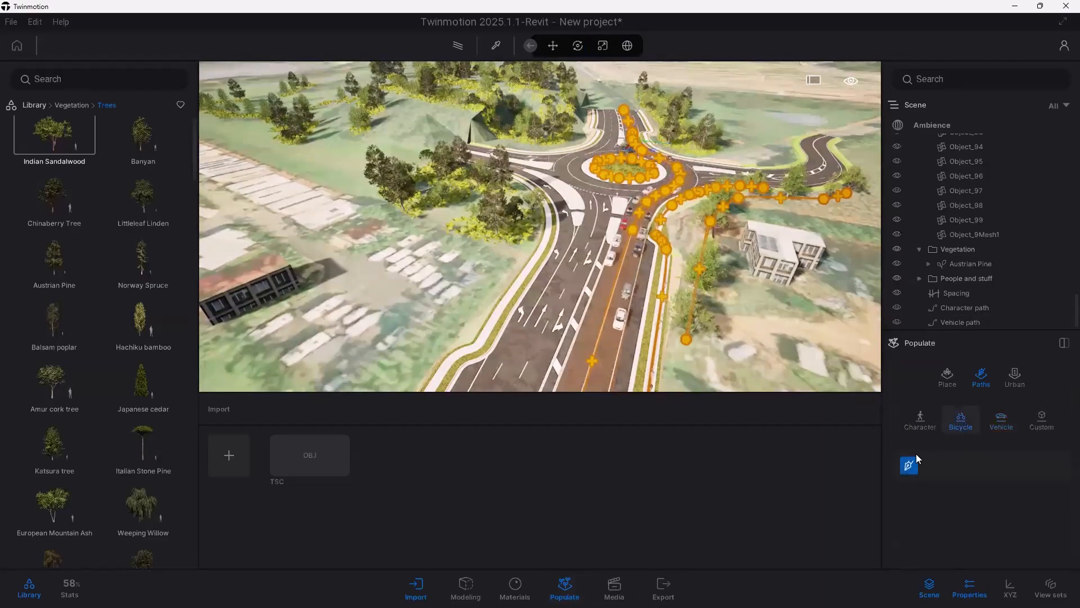
{"action": "left_click", "coordinate": [462, 385]}
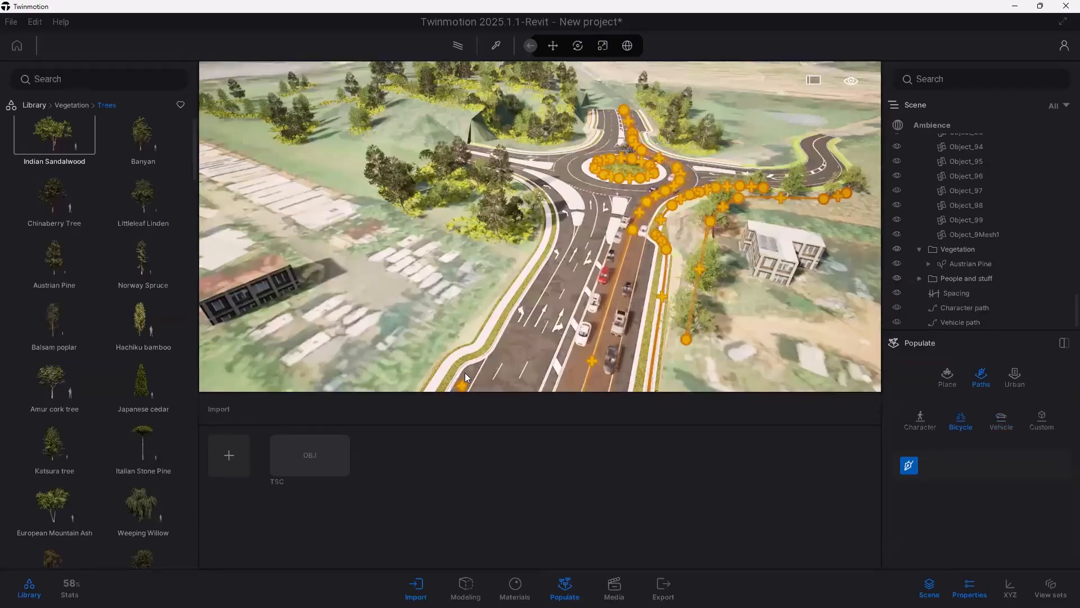
{"action": "left_click", "coordinate": [495, 359]}
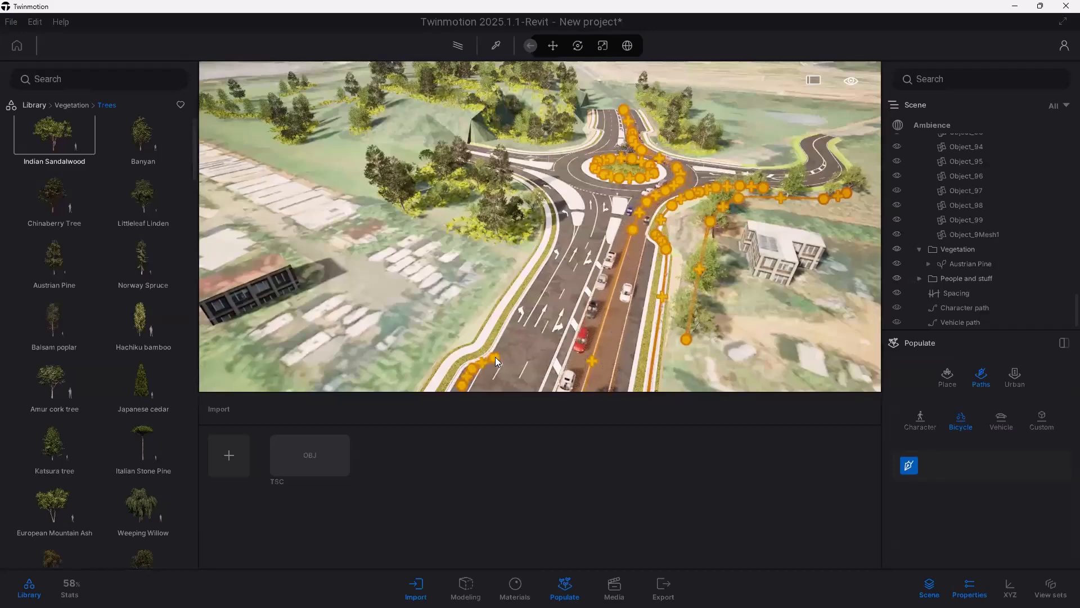
Step: Continue the bicycle path along the kerb, around the bend before the roundabout, to the outer end of the adjoining side road
{"action": "left_click", "coordinate": [560, 242]}
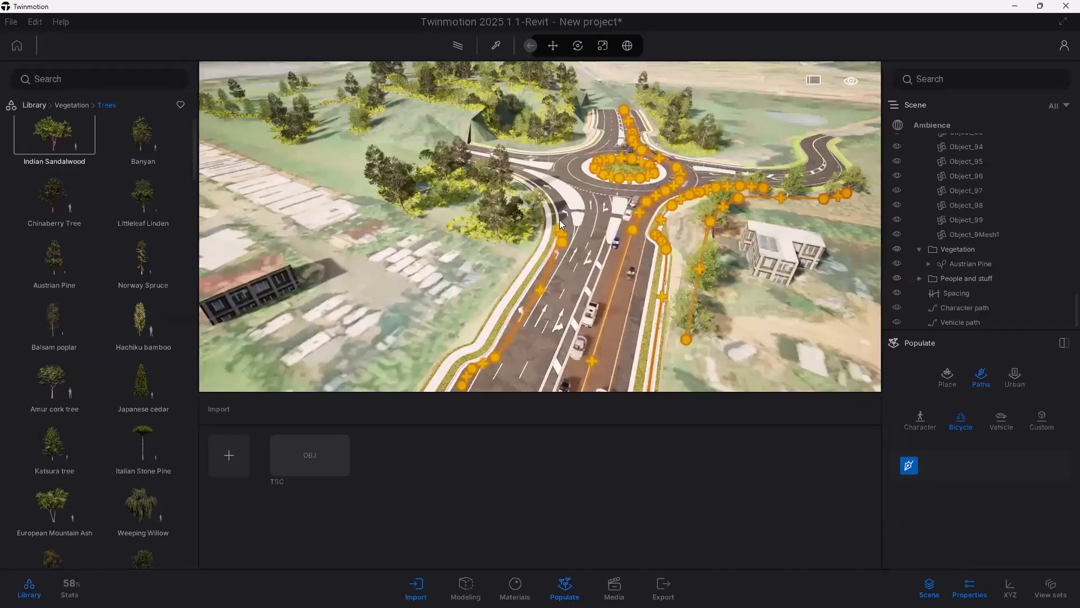
{"action": "left_click", "coordinate": [533, 179]}
{"action": "left_click", "coordinate": [502, 170]}
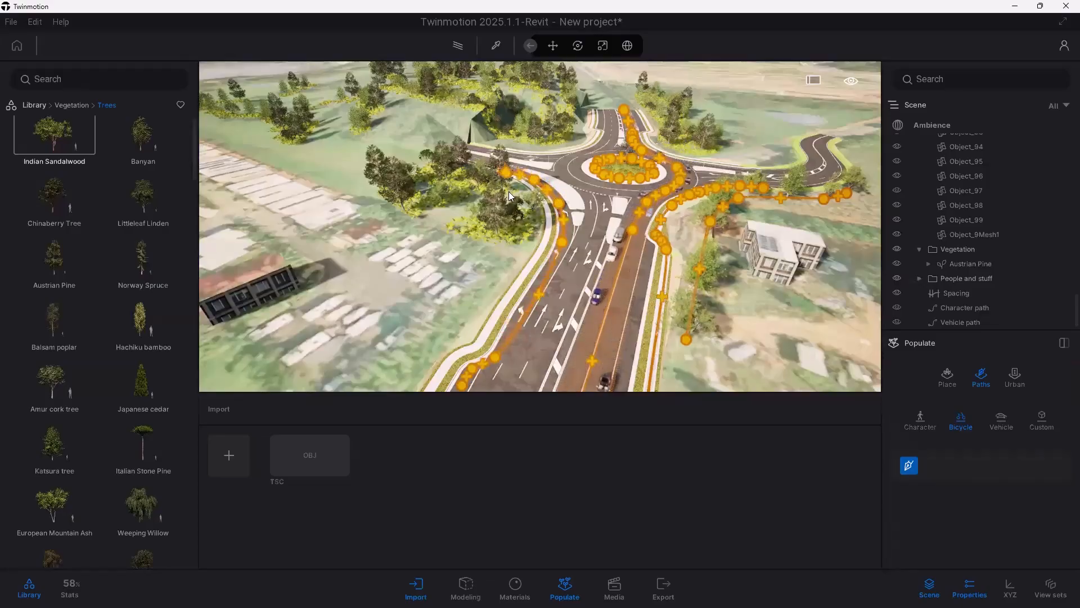
{"action": "middle_click_drag", "start_coordinate": [508, 192], "coordinate": [381, 305]}
{"action": "middle_click_drag", "start_coordinate": [563, 194], "coordinate": [489, 315]}
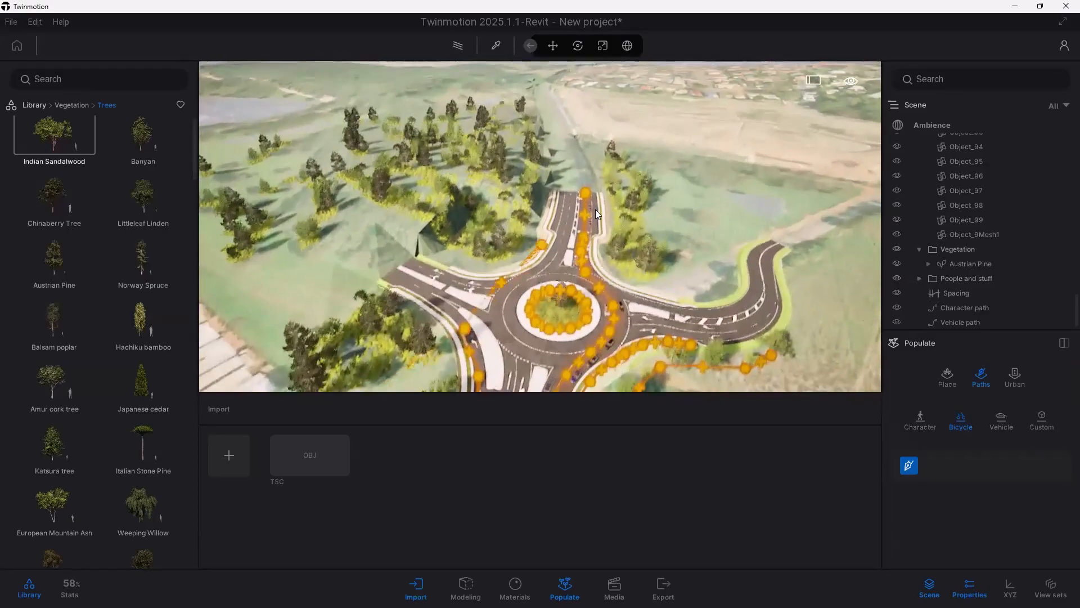
{"action": "left_click", "coordinate": [425, 304]}
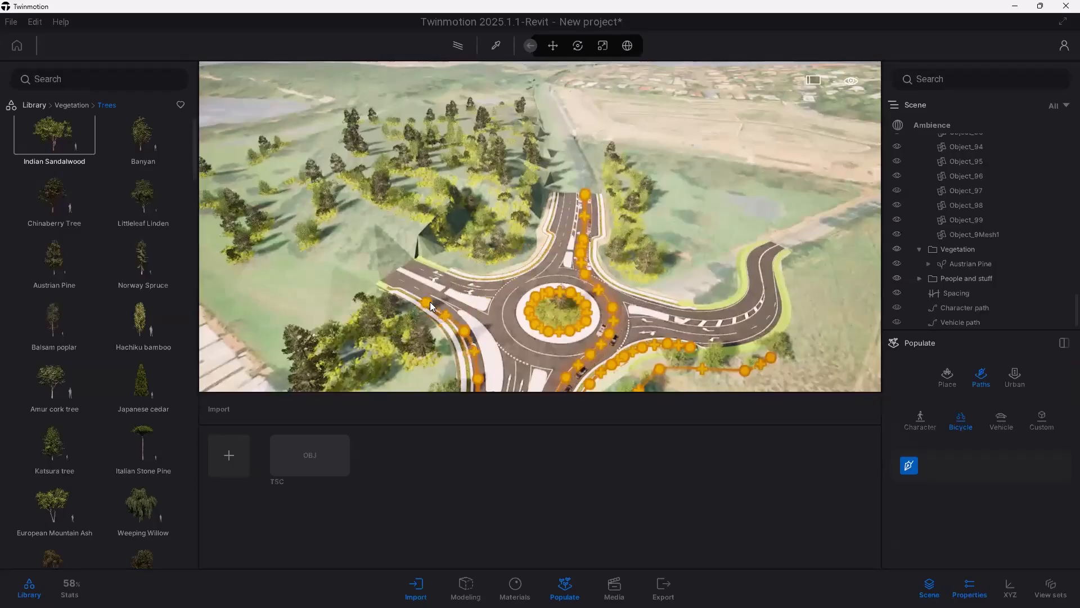
{"action": "left_click", "coordinate": [399, 275]}
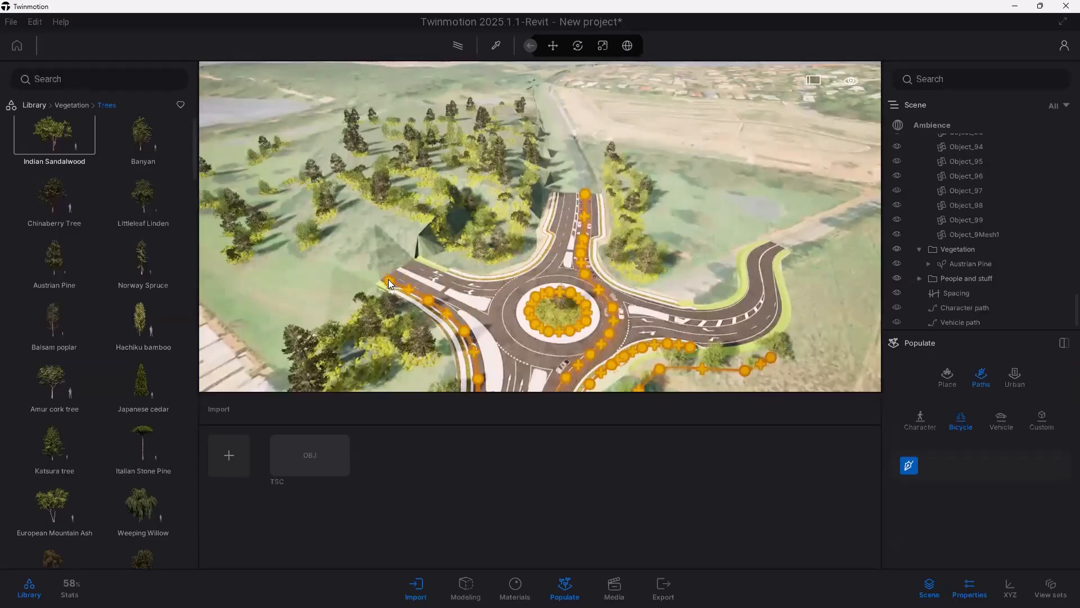
Step: Finish the bicycle path at the outer end of the side road and check the cyclists riding along the kerb
{"action": "left_click", "coordinate": [389, 280]}
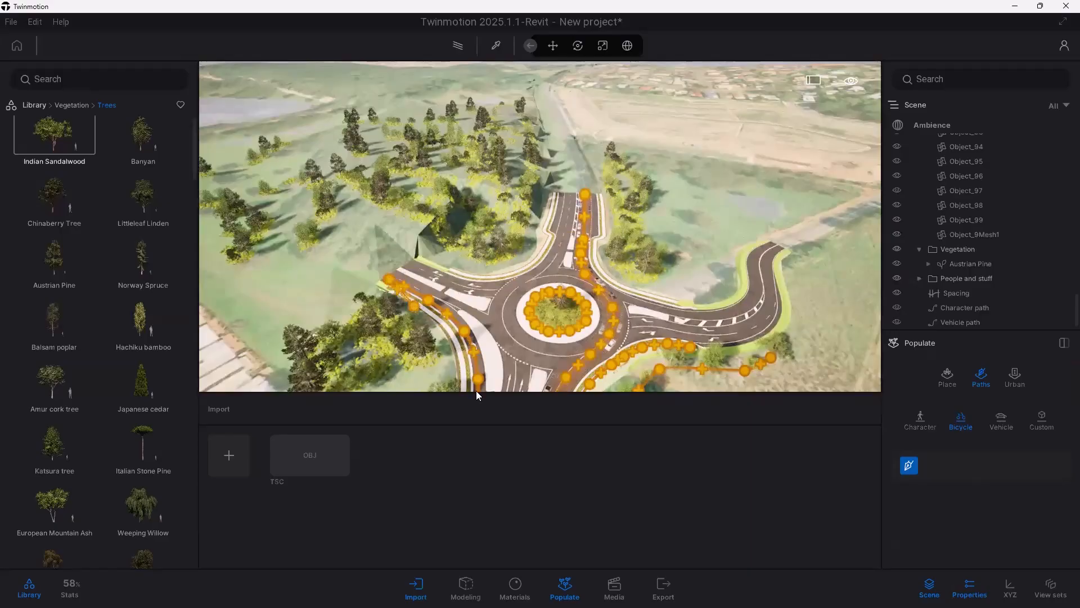
{"action": "key", "text": "Escape"}
{"action": "mouse_move", "coordinate": [471, 366]}
{"action": "middle_mouse_down"}
{"action": "mouse_move", "coordinate": [475, 314]}
{"action": "mouse_move", "coordinate": [451, 265]}
{"action": "mouse_move", "coordinate": [435, 269]}
{"action": "mouse_move", "coordinate": [407, 247]}
{"action": "mouse_move", "coordinate": [346, 263]}
{"action": "middle_mouse_up"}
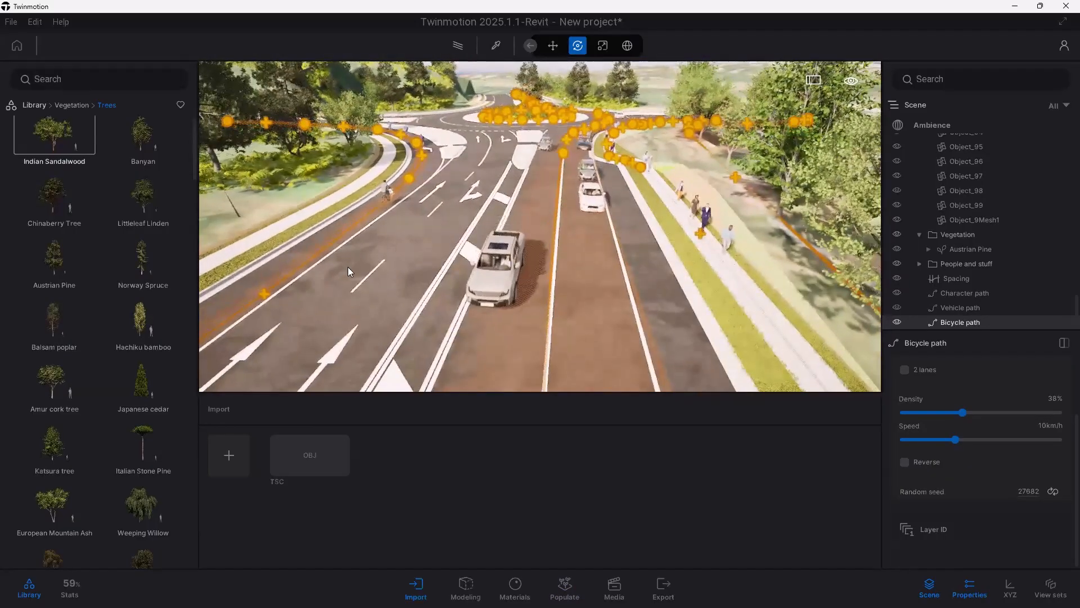
{"action": "scroll", "coordinate": [364, 276], "scroll_direction": "down", "scroll_amount": 3}
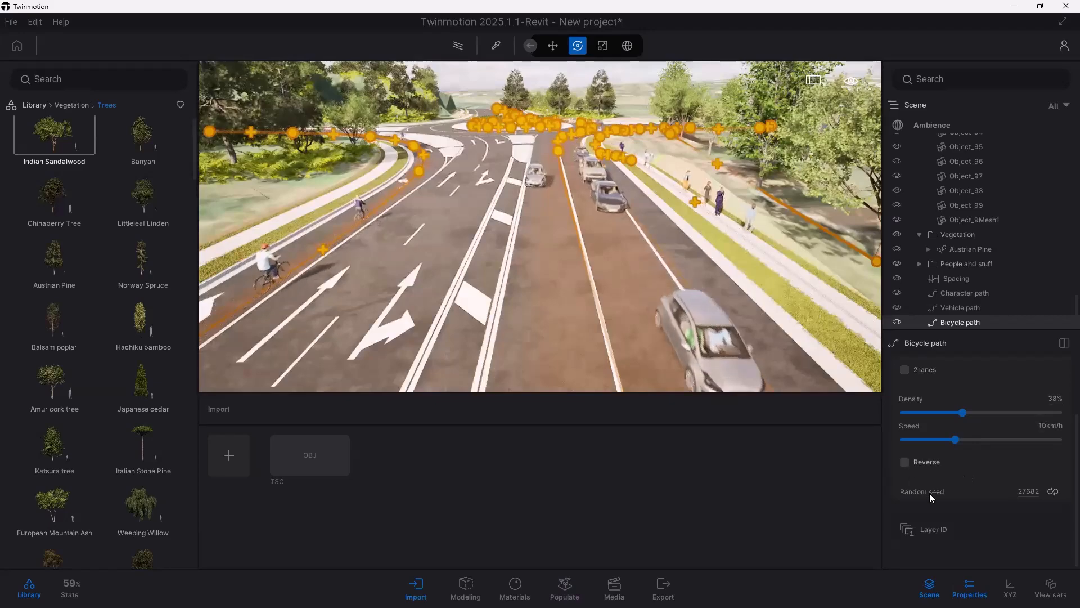
{"action": "left_click", "coordinate": [962, 412]}
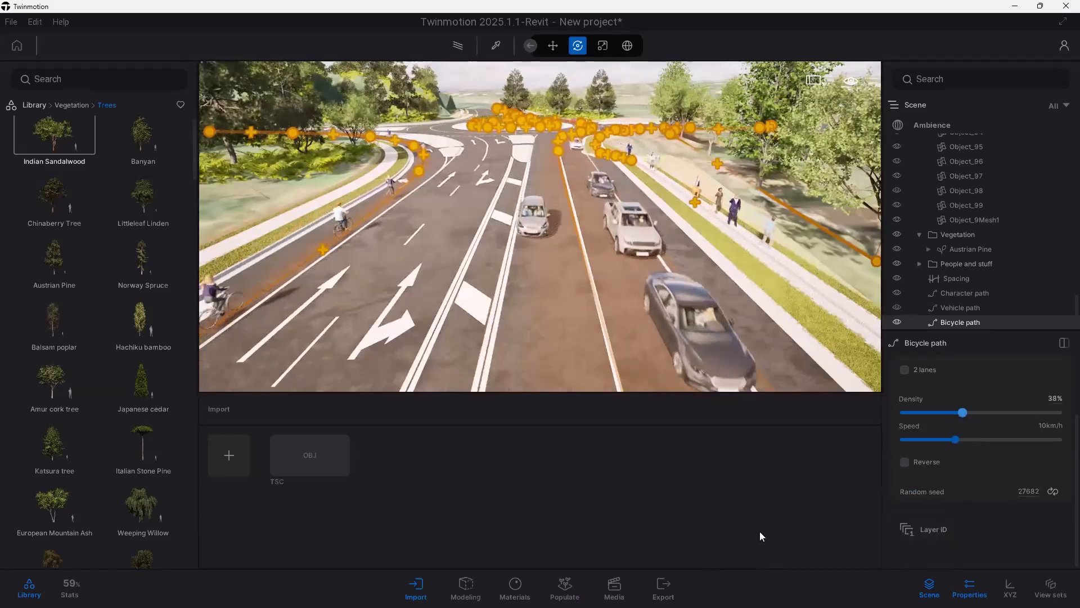
Step: Draw a four-point custom path from the built-up area by the red-roofed building, across the roundabout area, to the distant fields
{"action": "left_click", "coordinate": [564, 588]}
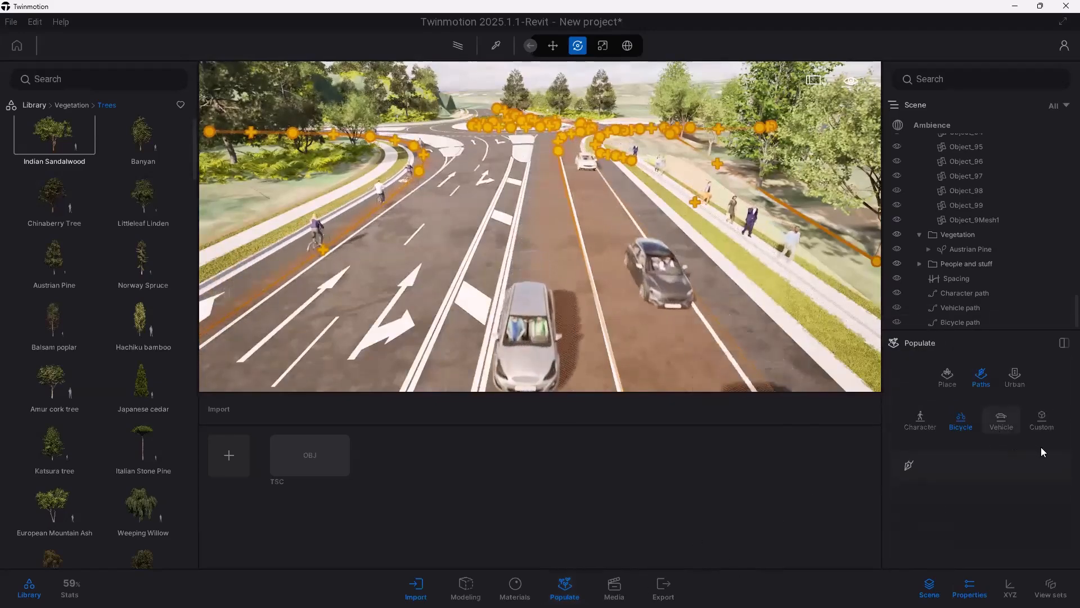
{"action": "left_click", "coordinate": [1041, 426]}
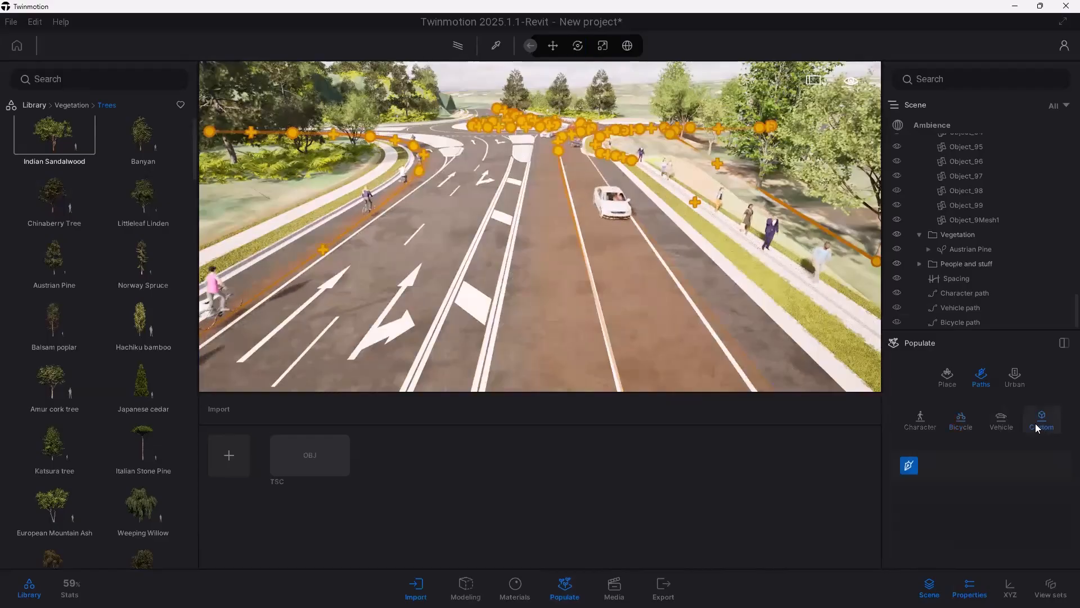
{"action": "scroll", "coordinate": [683, 350], "scroll_direction": "down", "scroll_amount": 5}
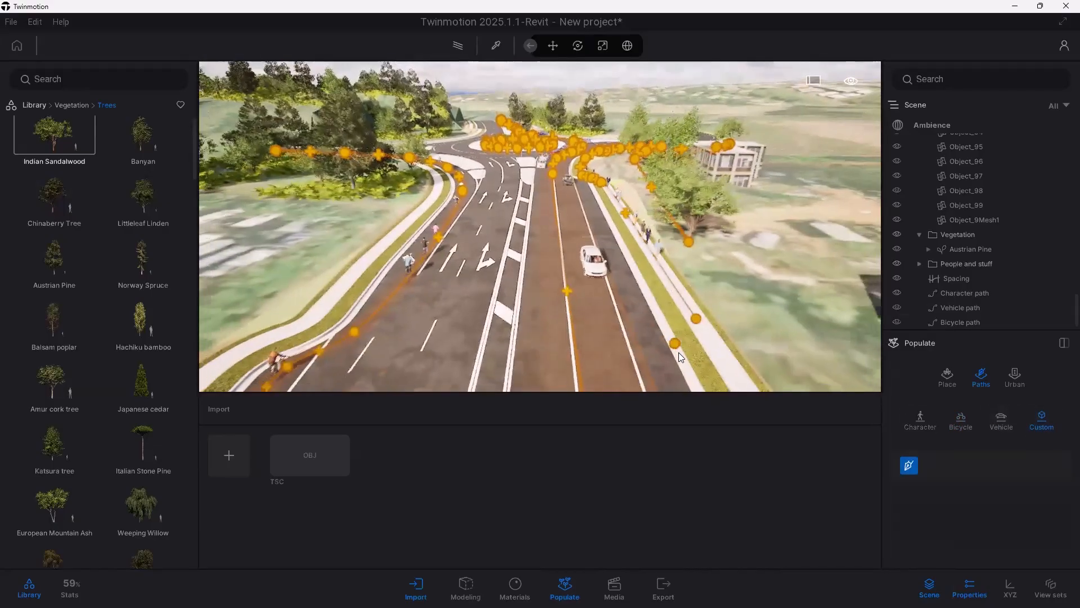
{"action": "scroll", "coordinate": [679, 355], "scroll_direction": "down", "scroll_amount": 5}
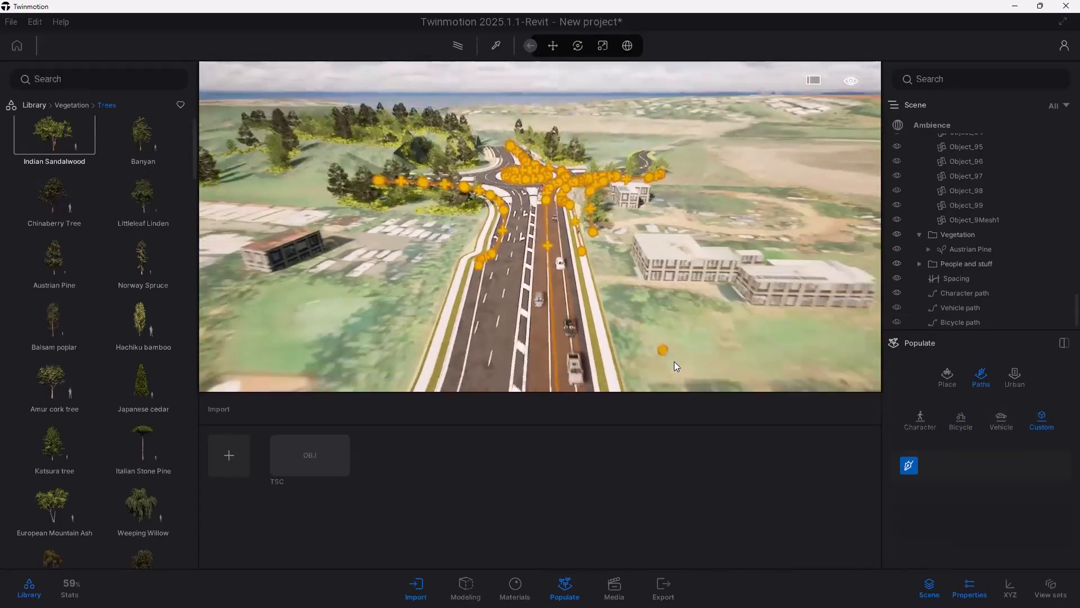
{"action": "scroll", "coordinate": [674, 361], "scroll_direction": "down", "scroll_amount": 3}
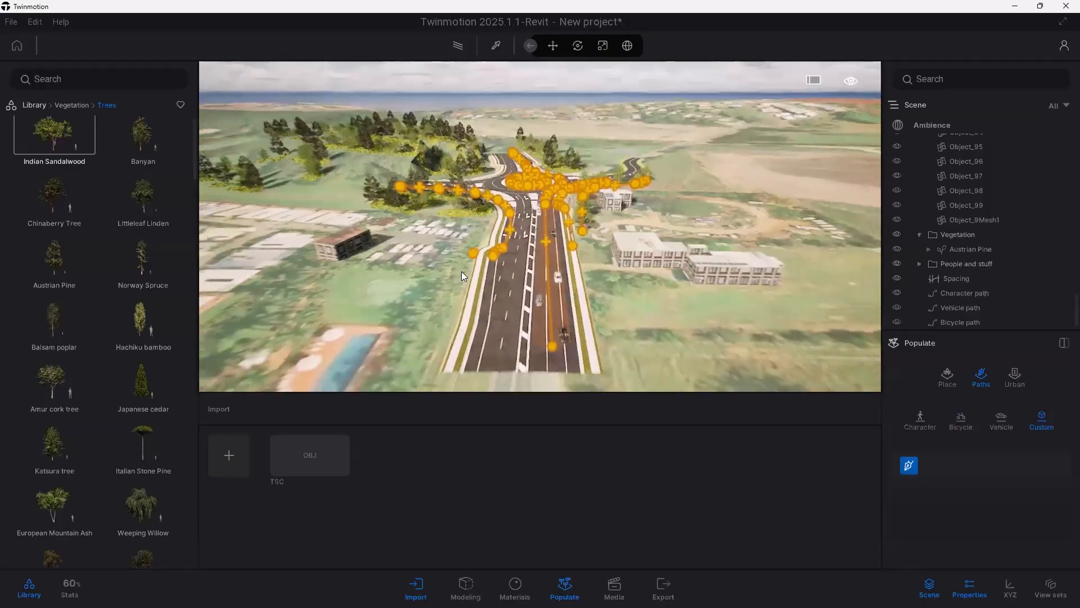
{"action": "scroll", "coordinate": [447, 284], "scroll_direction": "down", "scroll_amount": 5}
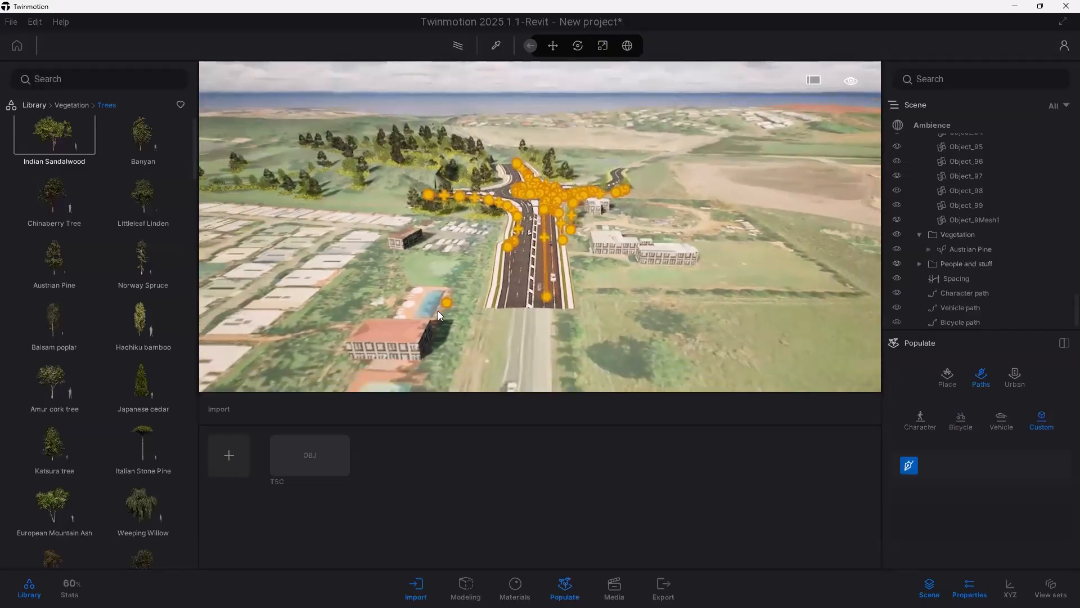
{"action": "left_click", "coordinate": [315, 353]}
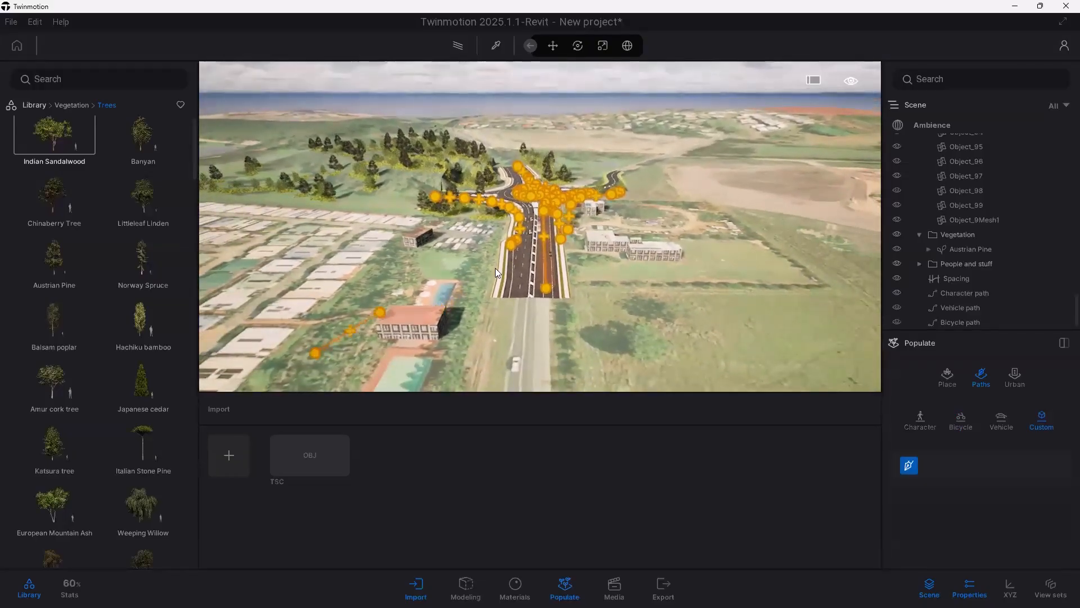
{"action": "left_click", "coordinate": [541, 157]}
{"action": "left_click", "coordinate": [644, 121]}
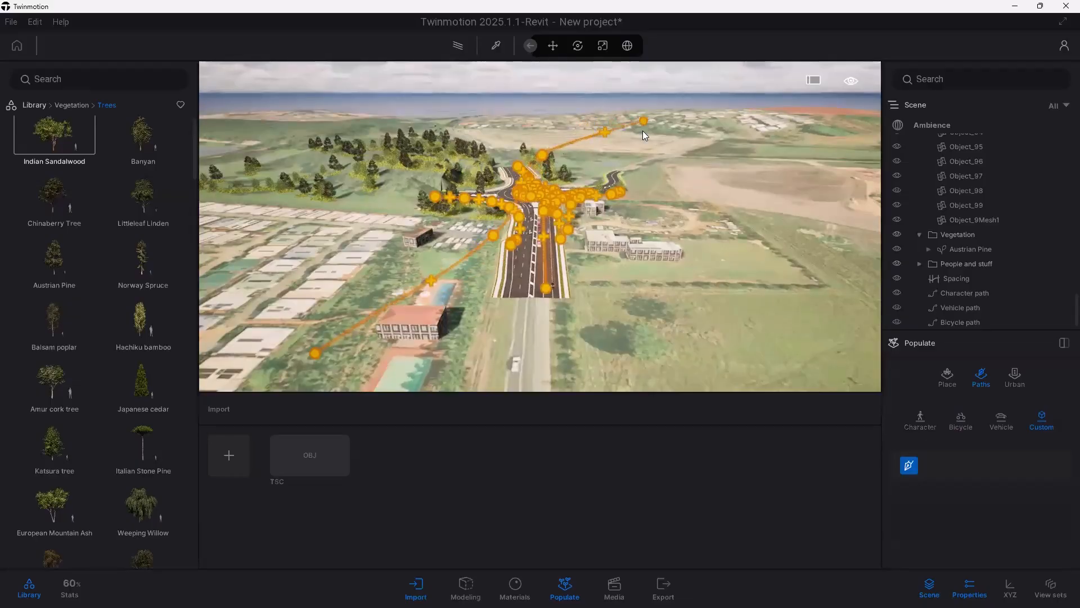
{"action": "key", "text": "Escape"}
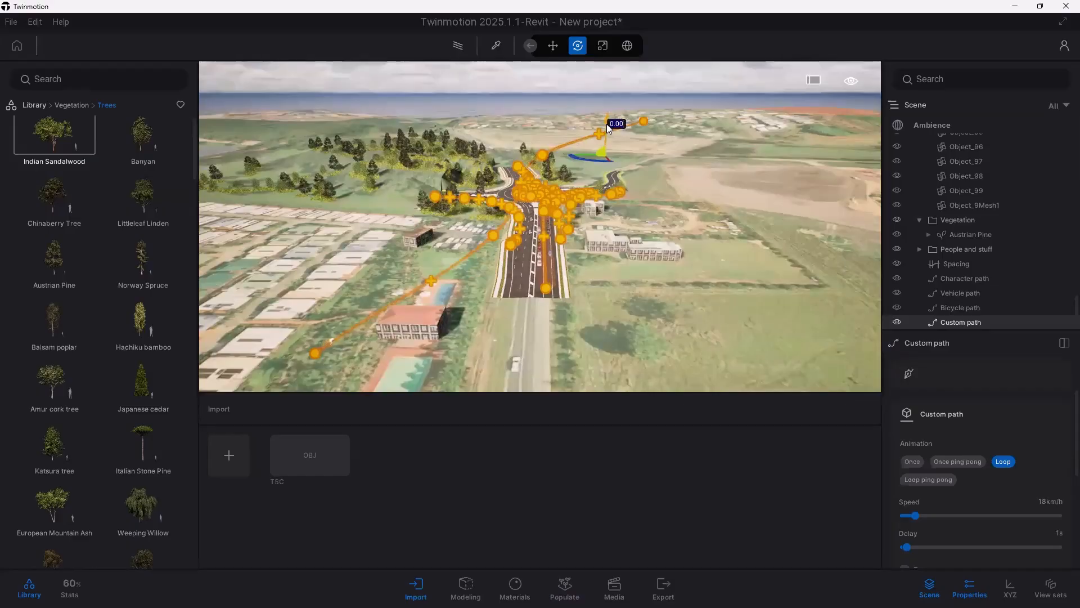
Step: Raise the custom path high above the terrain and look through its animation settings
{"action": "left_click_drag", "start_coordinate": [606, 125], "coordinate": [605, 70]}
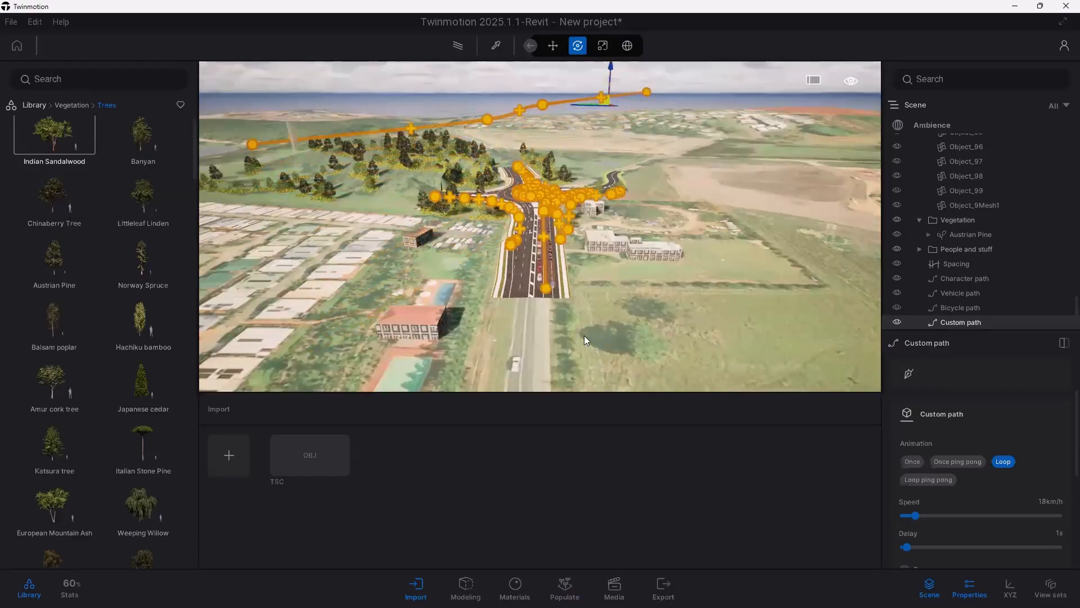
{"action": "scroll", "coordinate": [958, 446], "scroll_direction": "down", "scroll_amount": 3}
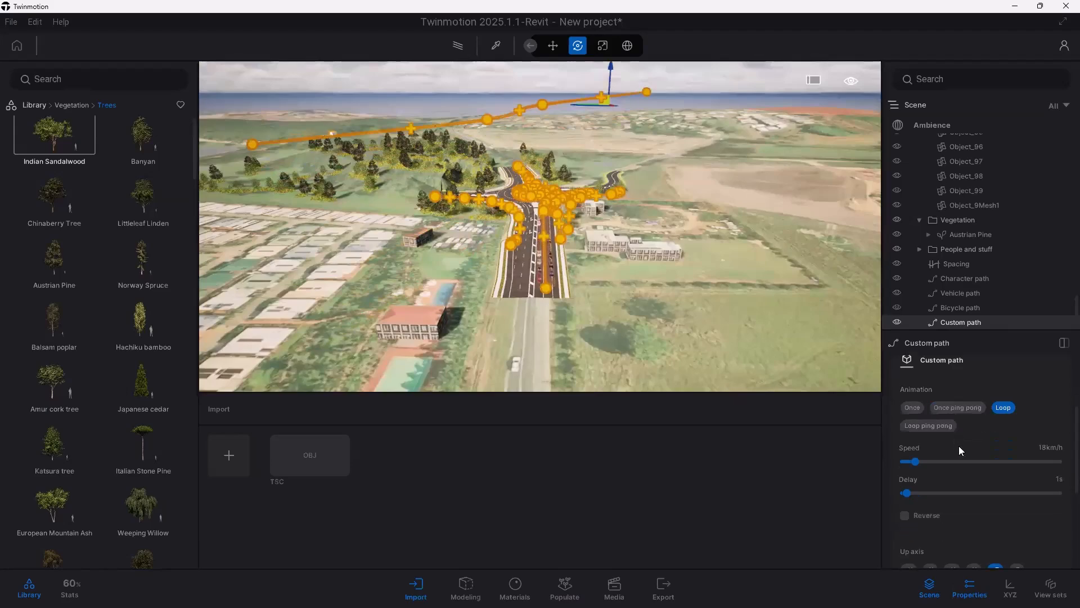
{"action": "scroll", "coordinate": [957, 446], "scroll_direction": "up", "scroll_amount": 3}
{"action": "scroll", "coordinate": [956, 446], "scroll_direction": "up", "scroll_amount": 2}
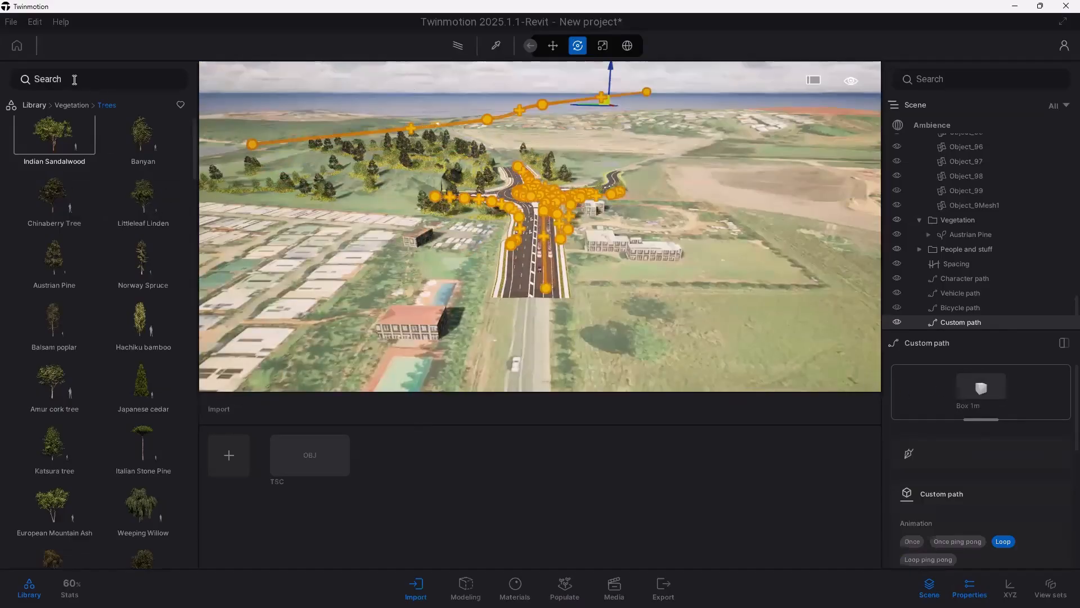
Step: Search the library's tree assets for "balloon" and "baloon", clearing each search
{"action": "type", "text": "ll"}
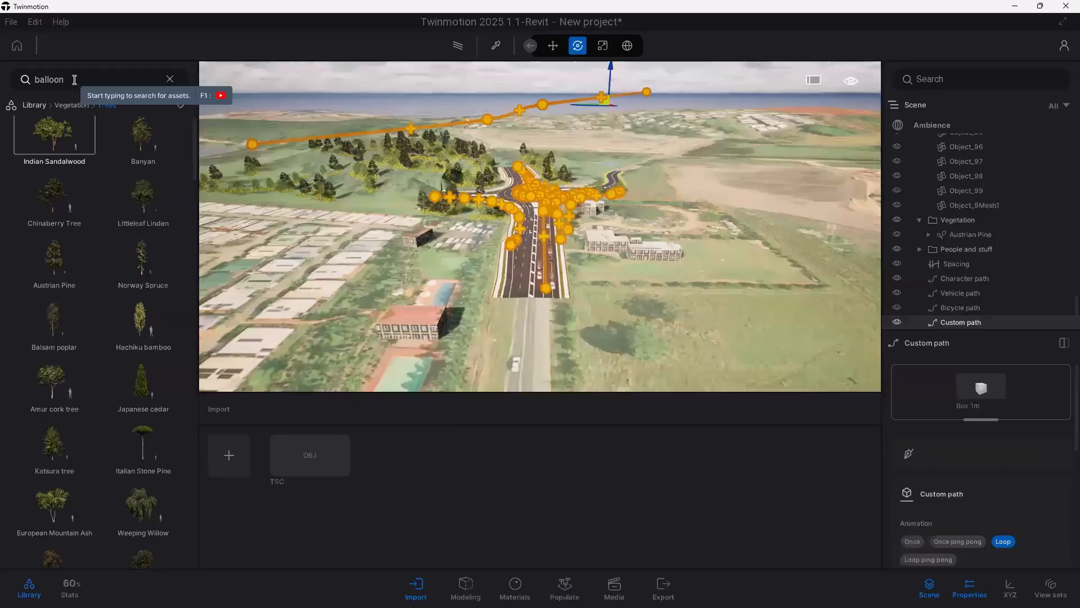
{"action": "type", "text": "oon"}
{"action": "key", "text": "Return"}
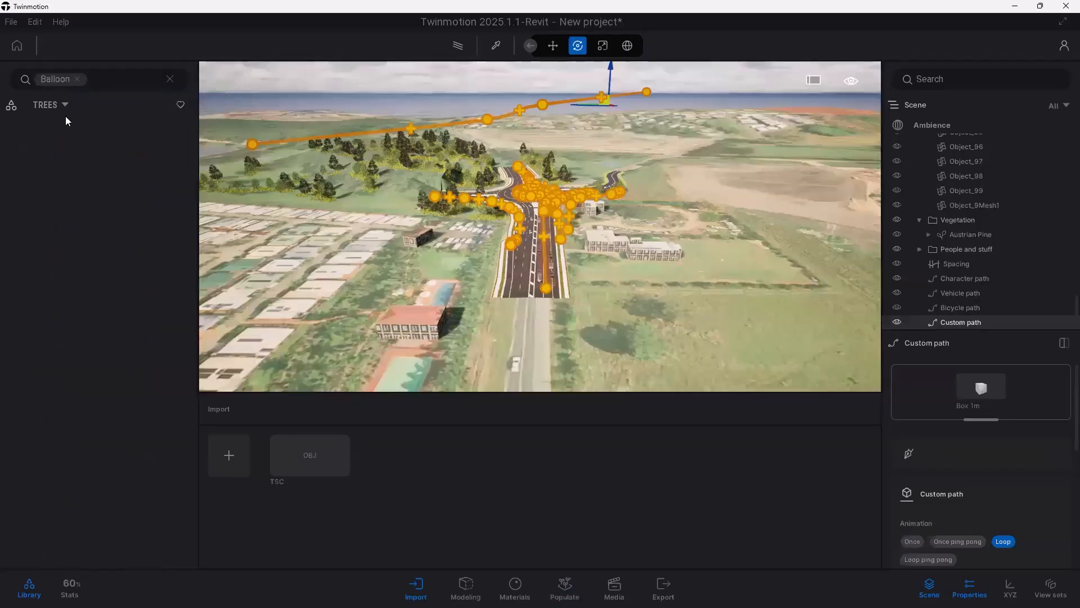
{"action": "left_click", "coordinate": [77, 79]}
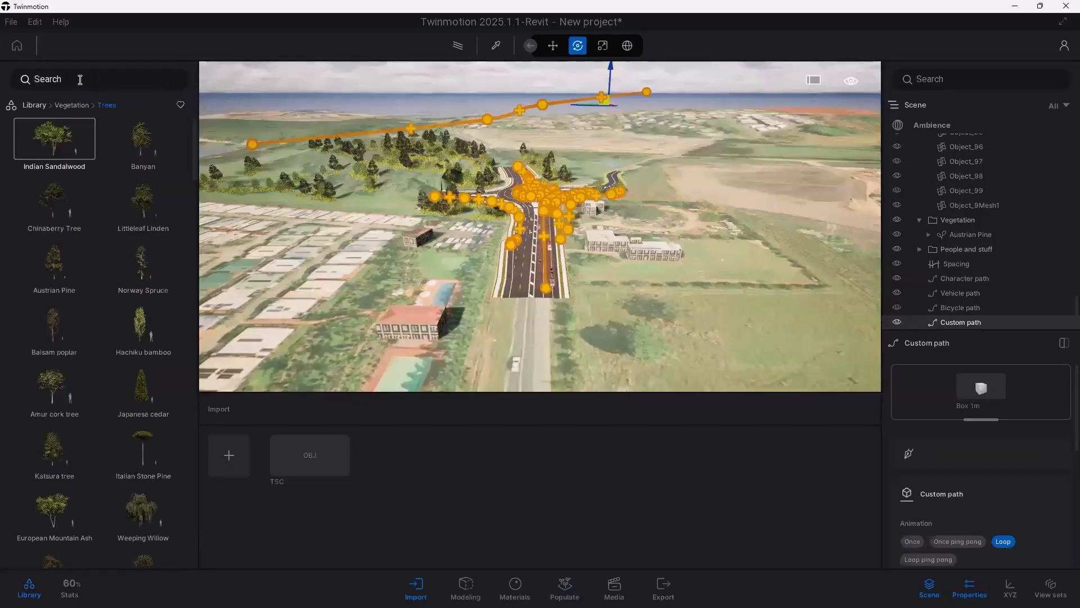
{"action": "type", "text": "baloon"}
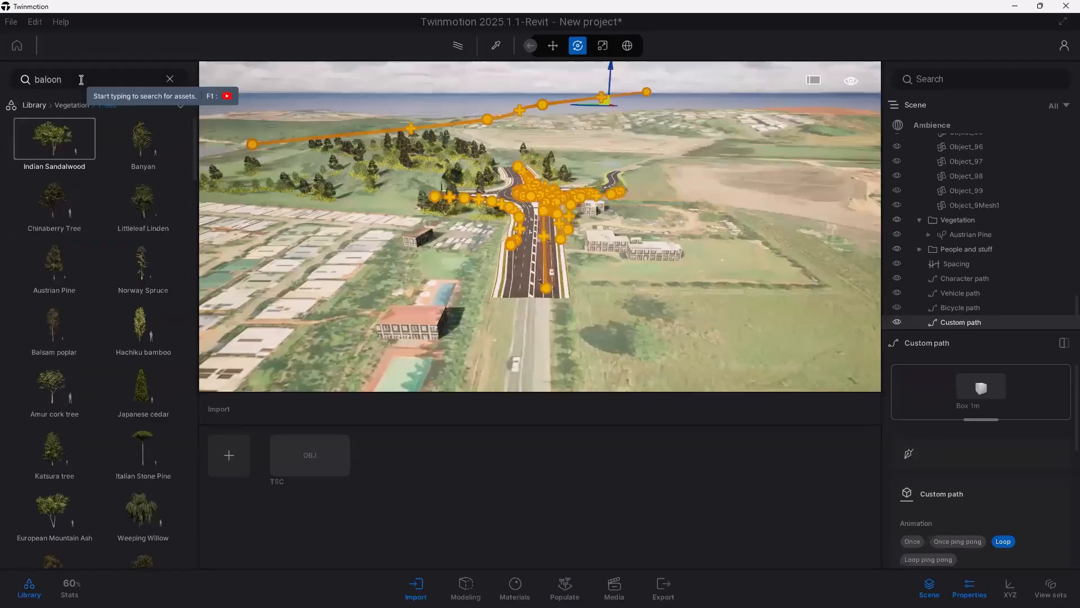
{"action": "key", "text": "Return"}
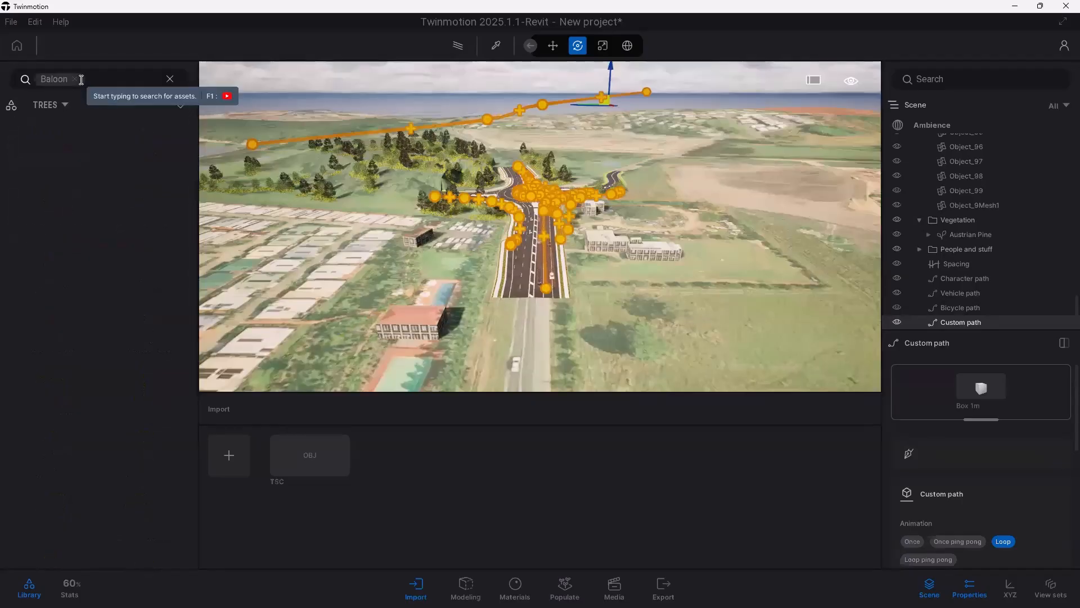
{"action": "left_click", "coordinate": [76, 79]}
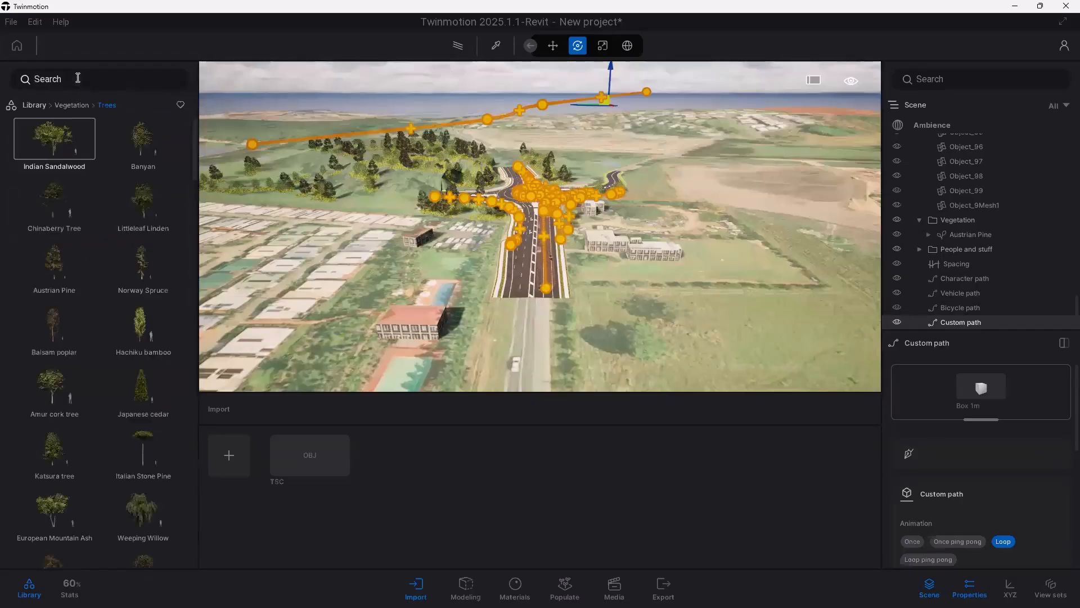
Step: Replace the custom path's default box with Hot Air Balloon 01 from the library's aircraft vehicles
{"action": "left_click", "coordinate": [34, 105]}
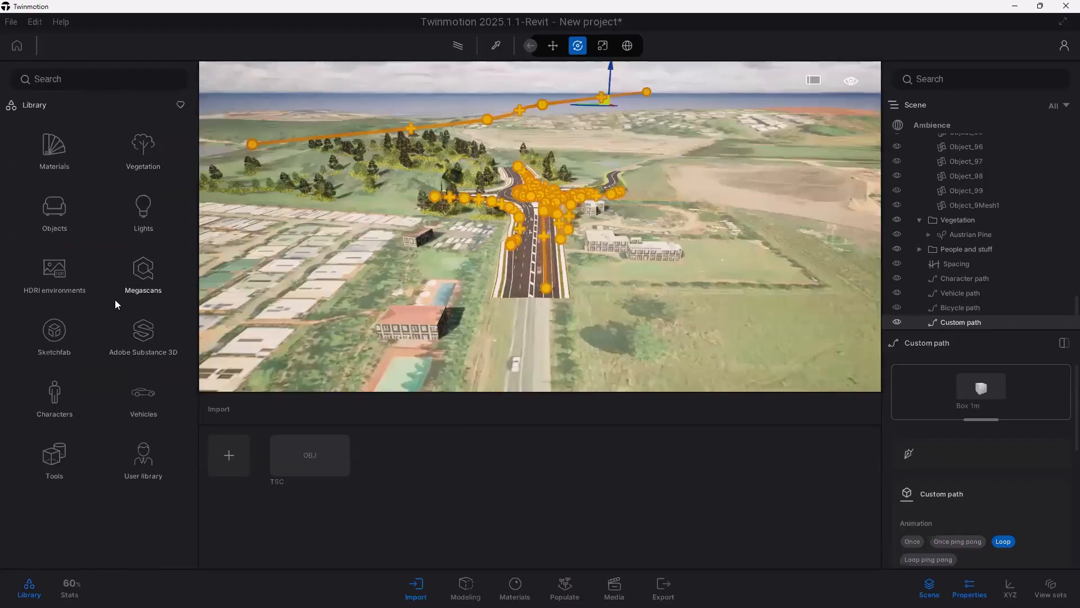
{"action": "left_click", "coordinate": [137, 398]}
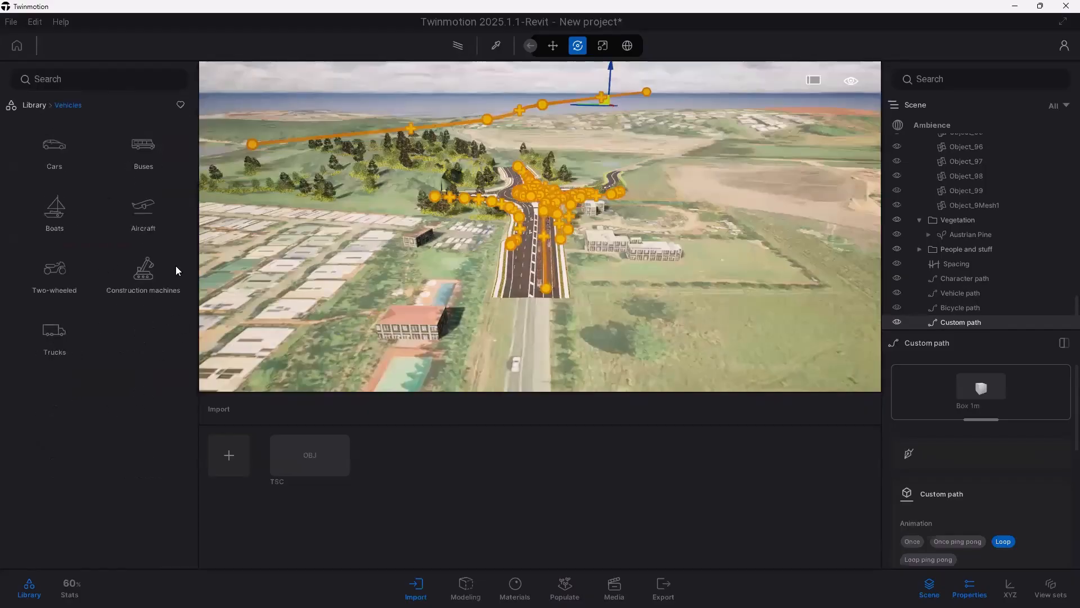
{"action": "left_click", "coordinate": [148, 214]}
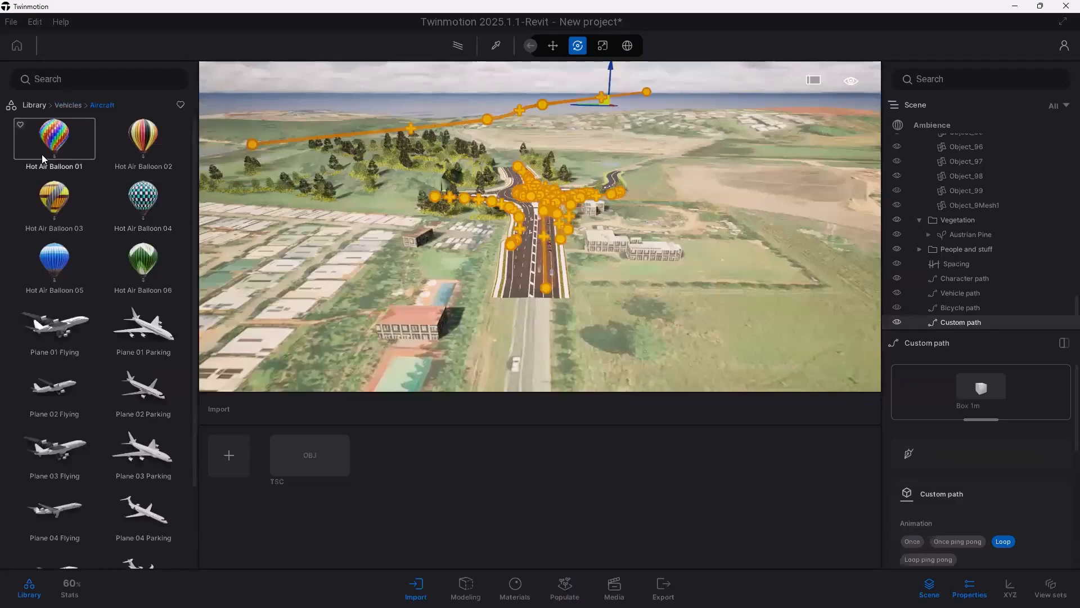
{"action": "left_click_drag", "start_coordinate": [56, 147], "coordinate": [985, 398]}
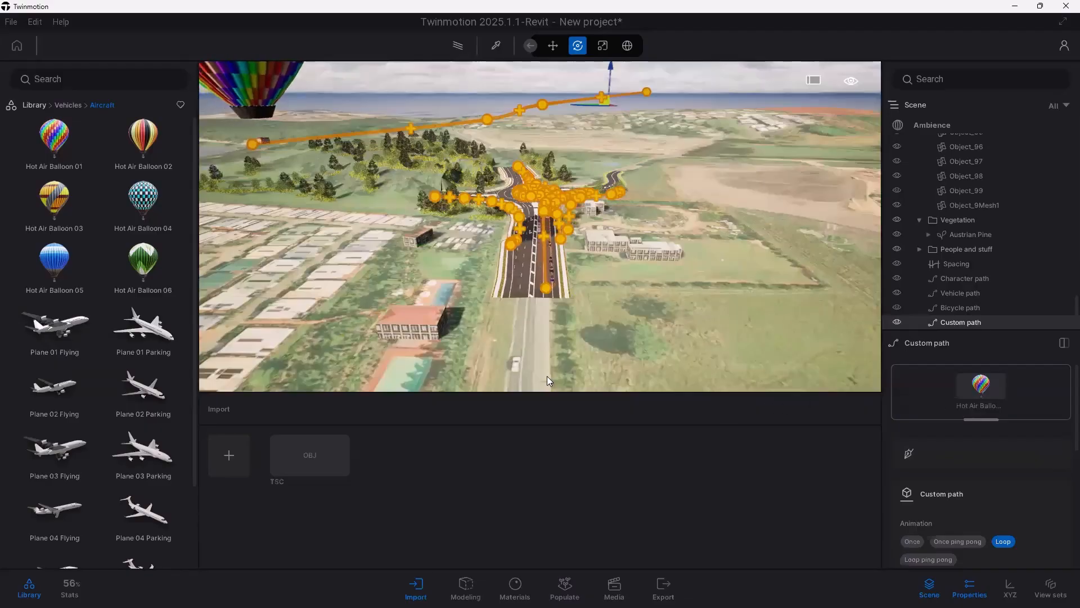
Step: Examine the raised balloon path and the car traffic on the foreground road from closer viewpoints
{"action": "scroll", "coordinate": [508, 217], "scroll_direction": "up", "scroll_amount": 2}
{"action": "scroll", "coordinate": [508, 213], "scroll_direction": "up", "scroll_amount": 6}
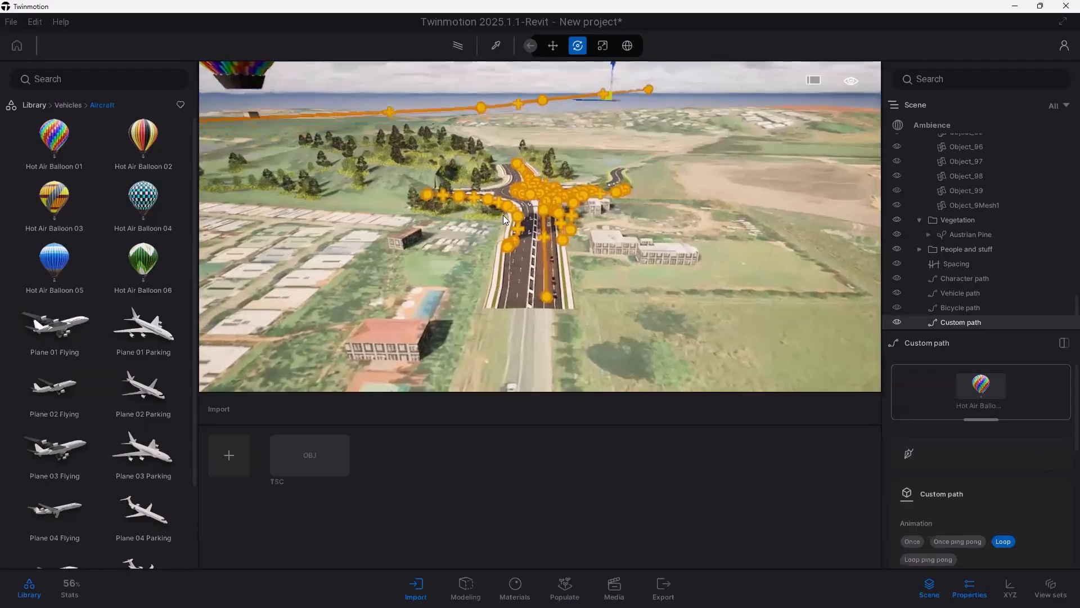
{"action": "scroll", "coordinate": [497, 221], "scroll_direction": "up", "scroll_amount": 4}
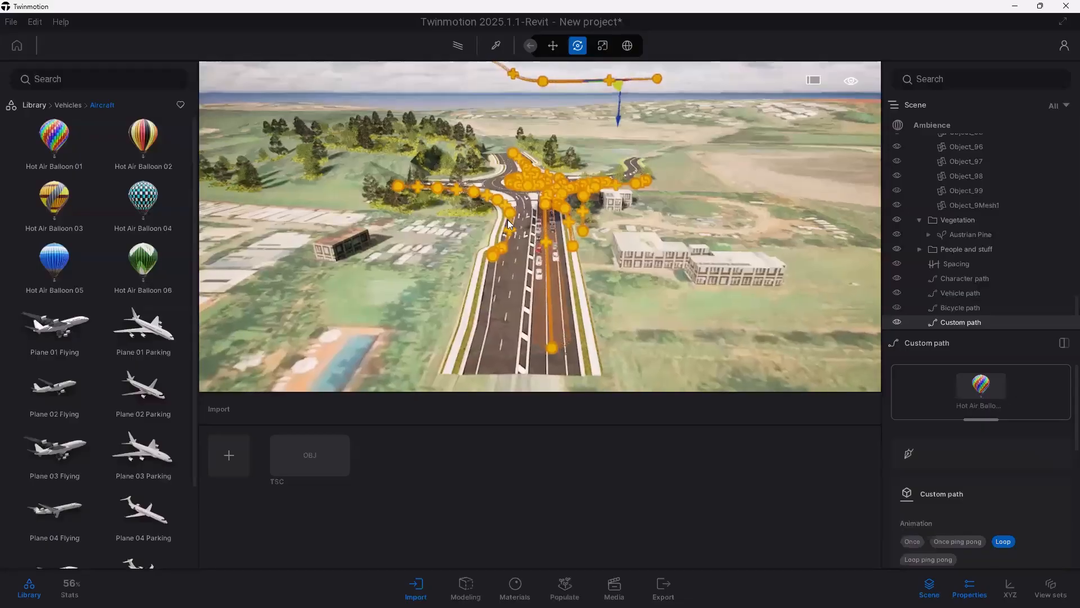
{"action": "middle_click_drag", "start_coordinate": [512, 226], "coordinate": [508, 176]}
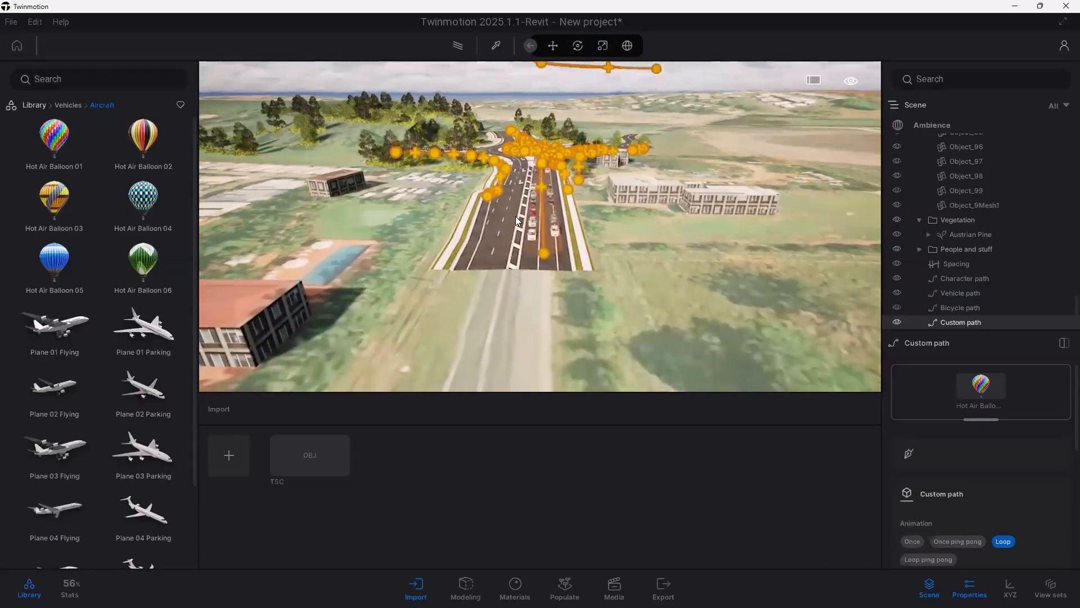
{"action": "left_click", "coordinate": [530, 193]}
{"action": "scroll", "coordinate": [530, 197], "scroll_direction": "up", "scroll_amount": 5}
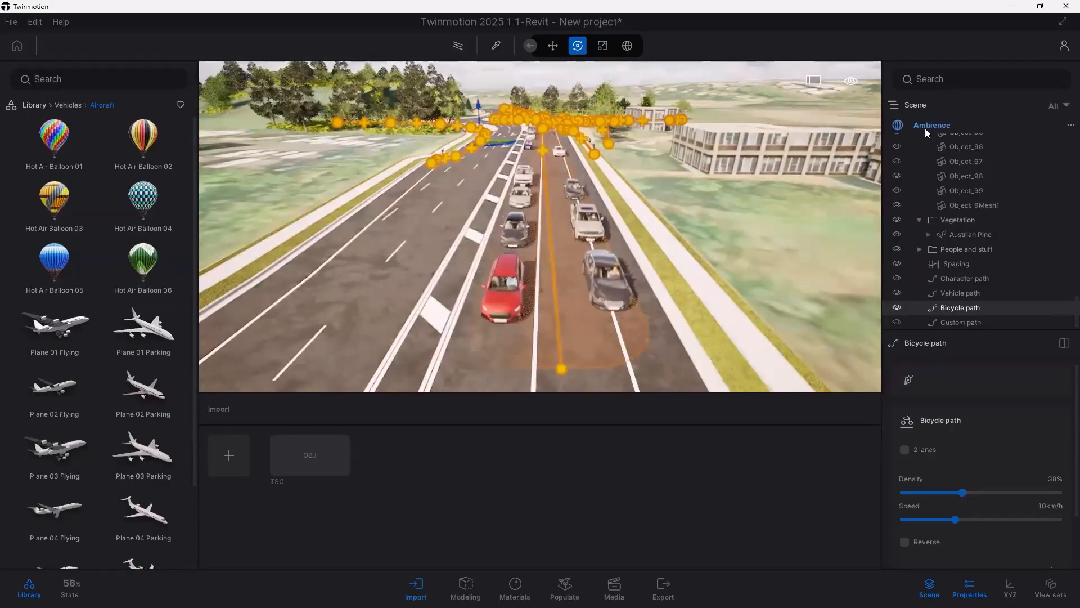
Step: Set the scene's time of day to 15:50 and, after checking the shadows on the road, to 16:53
{"action": "left_click", "coordinate": [926, 127]}
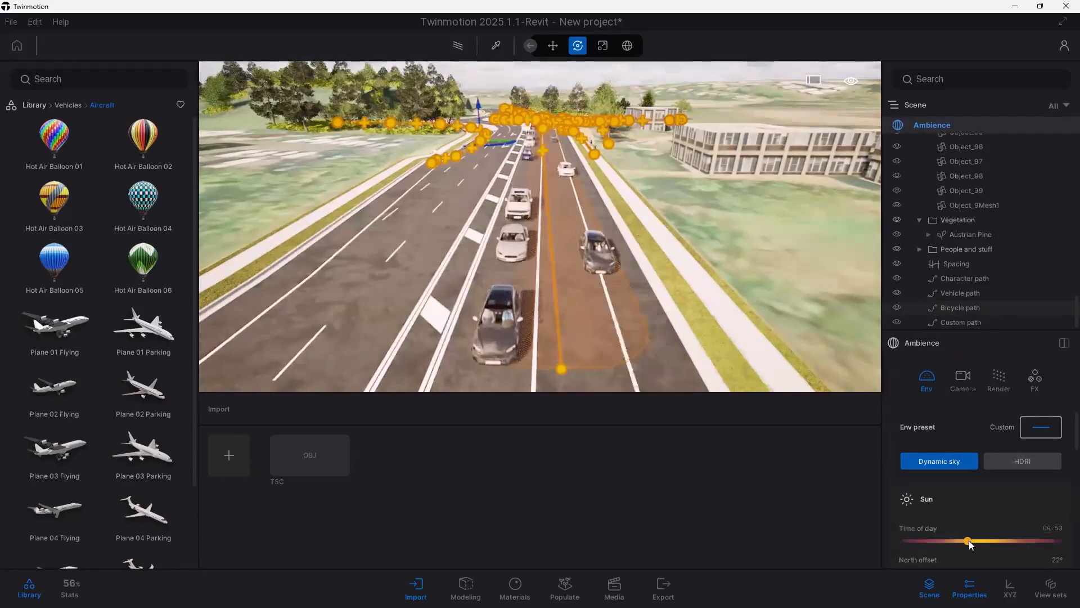
{"action": "left_click_drag", "start_coordinate": [969, 540], "coordinate": [1004, 542]}
{"action": "scroll", "coordinate": [548, 259], "scroll_direction": "down", "scroll_amount": 5}
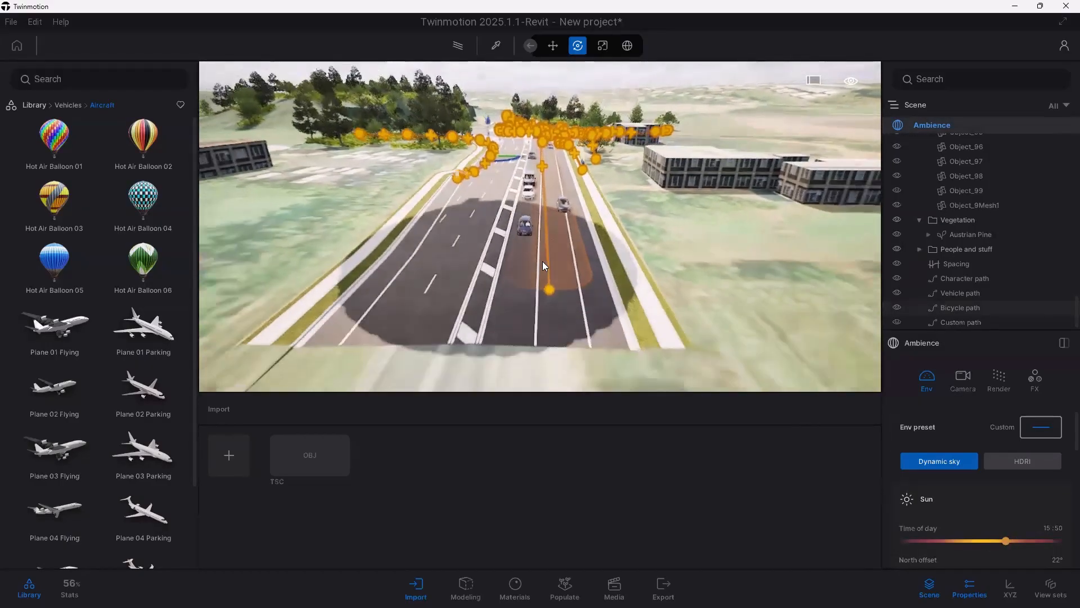
{"action": "scroll", "coordinate": [542, 262], "scroll_direction": "down", "scroll_amount": 2}
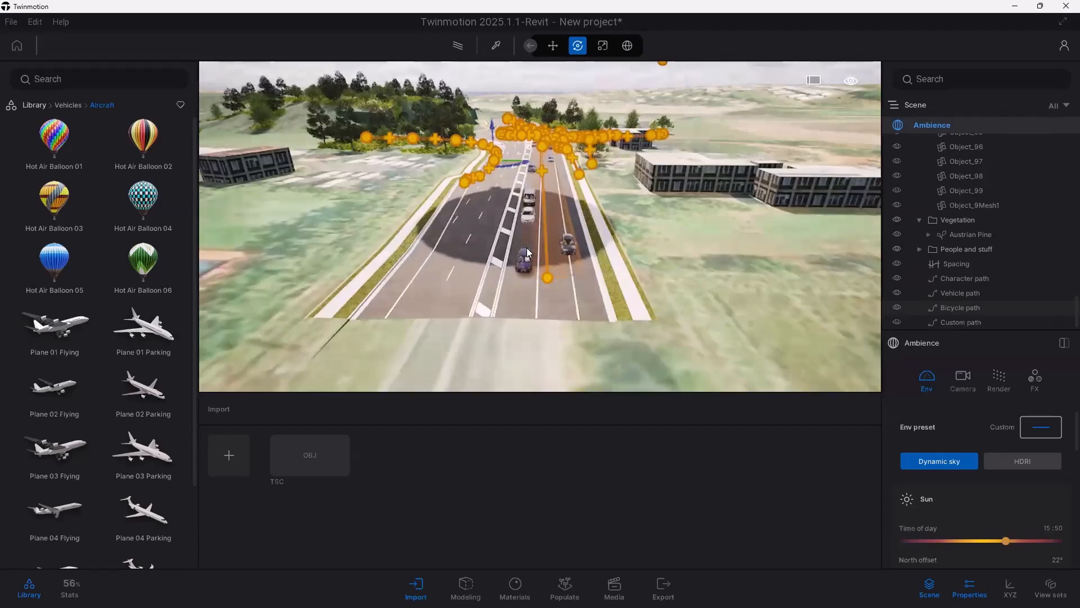
{"action": "scroll", "coordinate": [528, 249], "scroll_direction": "down", "scroll_amount": 5}
{"action": "middle_click_drag", "start_coordinate": [527, 227], "coordinate": [629, 274], "text": "shift"}
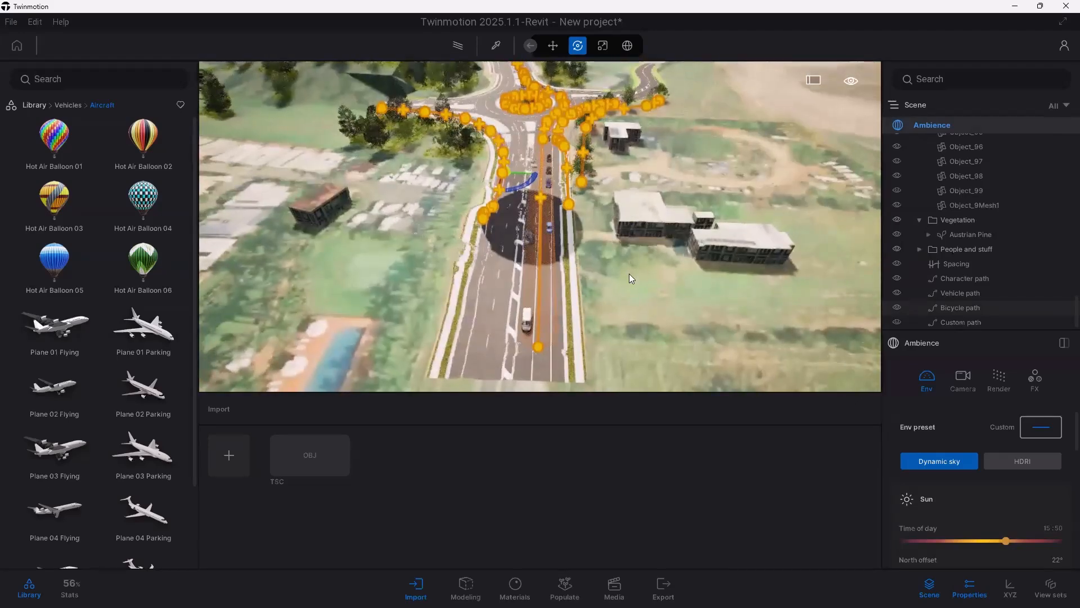
{"action": "left_click_drag", "start_coordinate": [1006, 540], "coordinate": [1014, 539]}
{"action": "scroll", "coordinate": [565, 215], "scroll_direction": "down", "scroll_amount": 1}
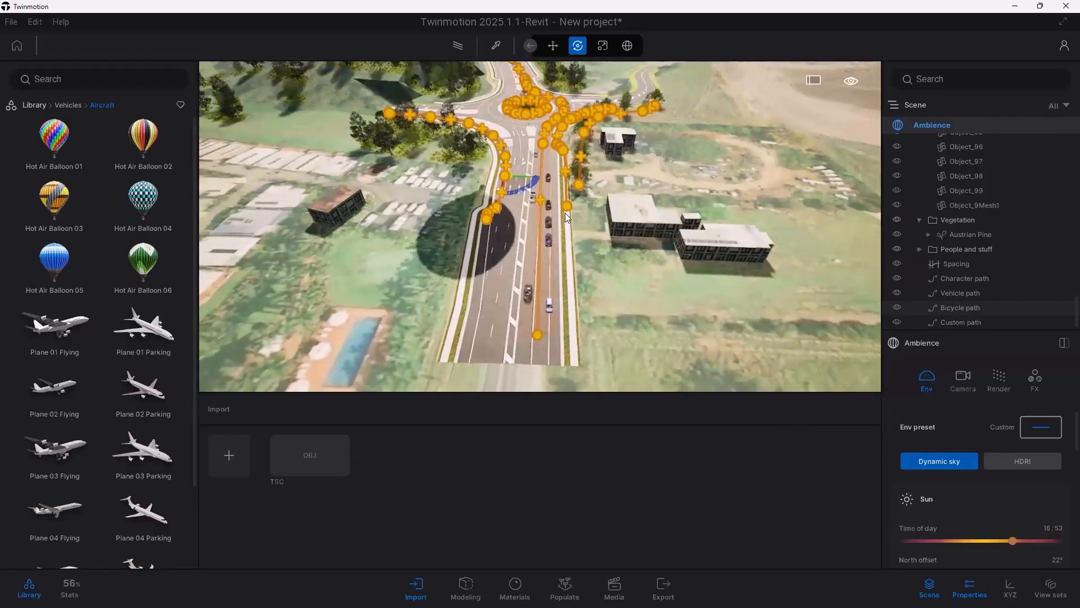
Step: Examine the roundabout, the surrounding houses and trees, and the hot air balloon's path from several aerial viewpoints
{"action": "scroll", "coordinate": [564, 213], "scroll_direction": "down", "scroll_amount": 1}
{"action": "middle_click_drag", "start_coordinate": [525, 221], "coordinate": [473, 73], "text": "shift"}
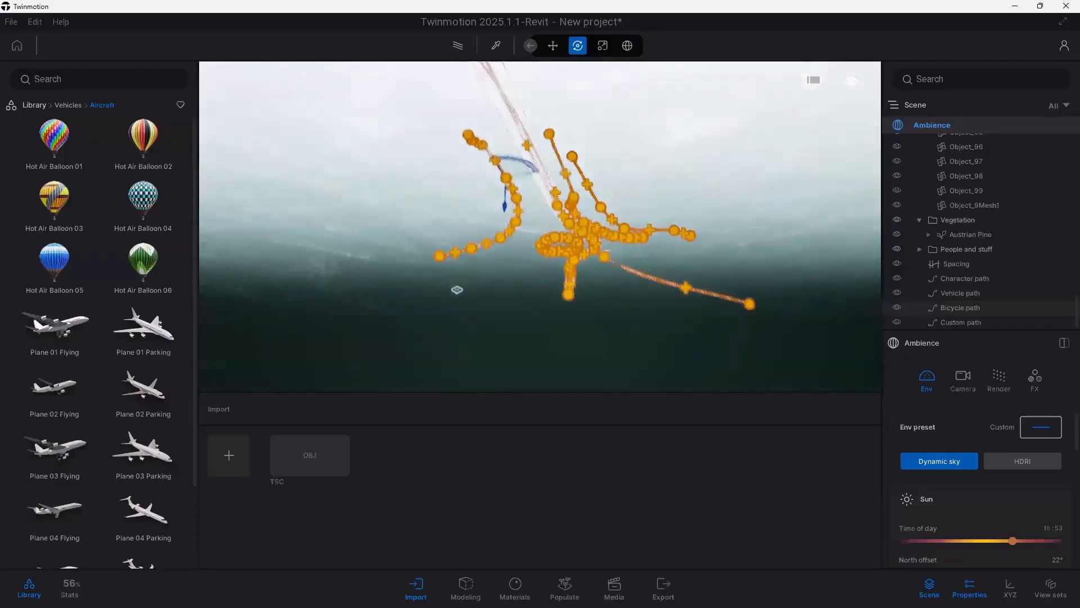
{"action": "middle_click_drag", "start_coordinate": [457, 290], "coordinate": [542, 224], "text": "shift"}
{"action": "scroll", "coordinate": [558, 208], "scroll_direction": "down", "scroll_amount": 4}
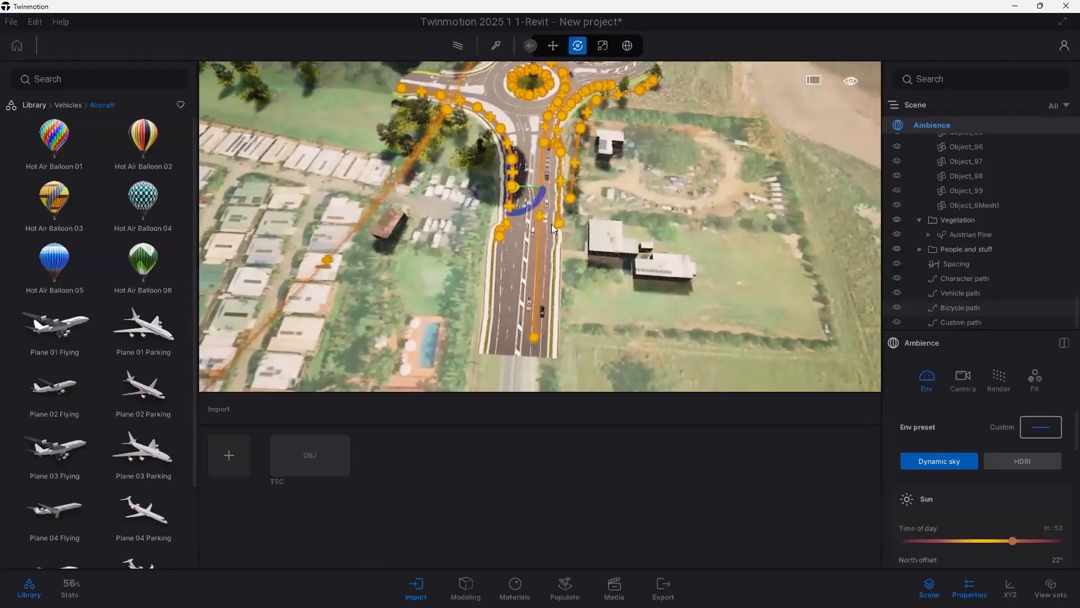
{"action": "scroll", "coordinate": [552, 224], "scroll_direction": "down", "scroll_amount": 3}
{"action": "right_click_drag", "start_coordinate": [551, 224], "coordinate": [583, 401]}
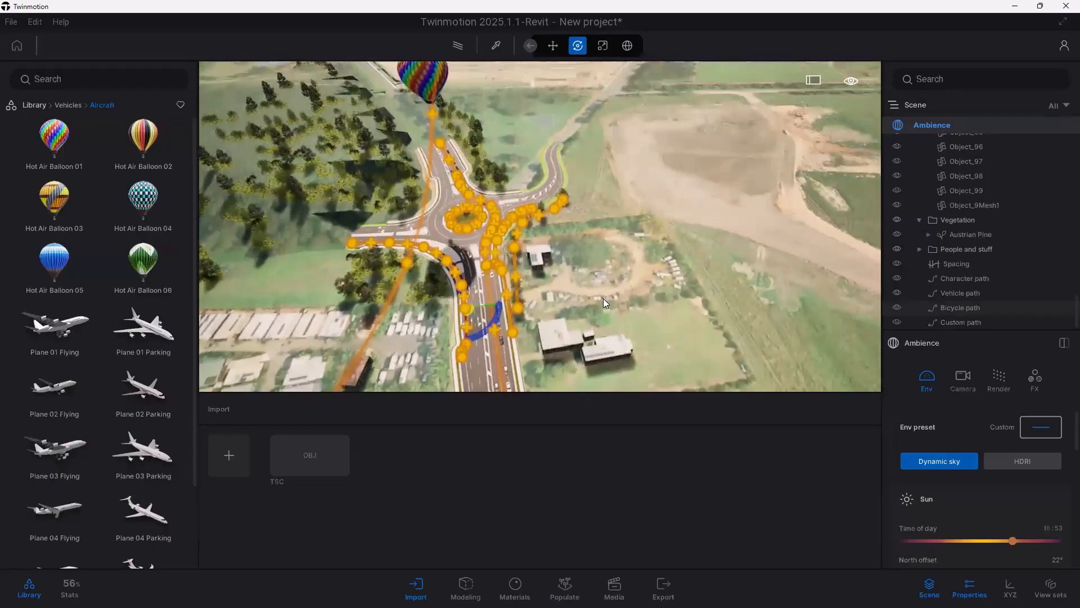
{"action": "right_click_drag", "start_coordinate": [556, 254], "coordinate": [544, 269]}
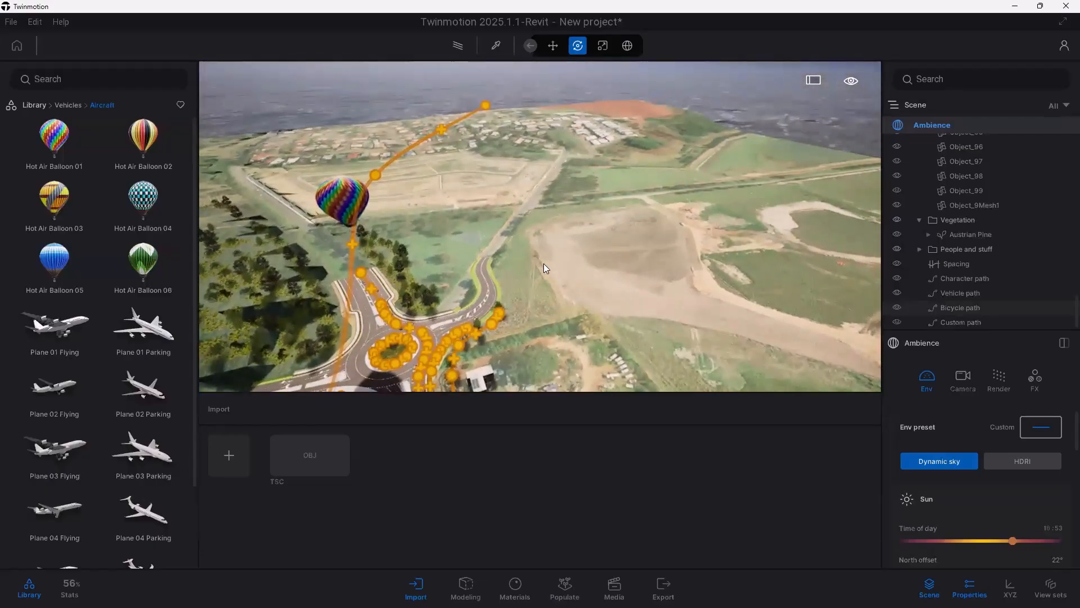
{"action": "right_click_drag", "start_coordinate": [432, 267], "coordinate": [710, 233]}
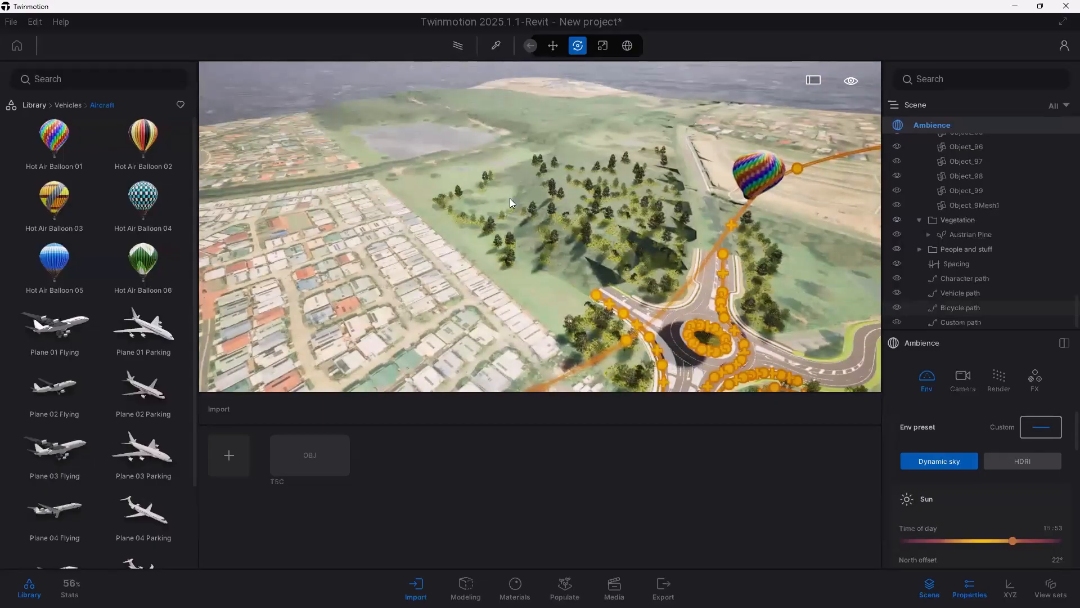
{"action": "left_click", "coordinate": [405, 135]}
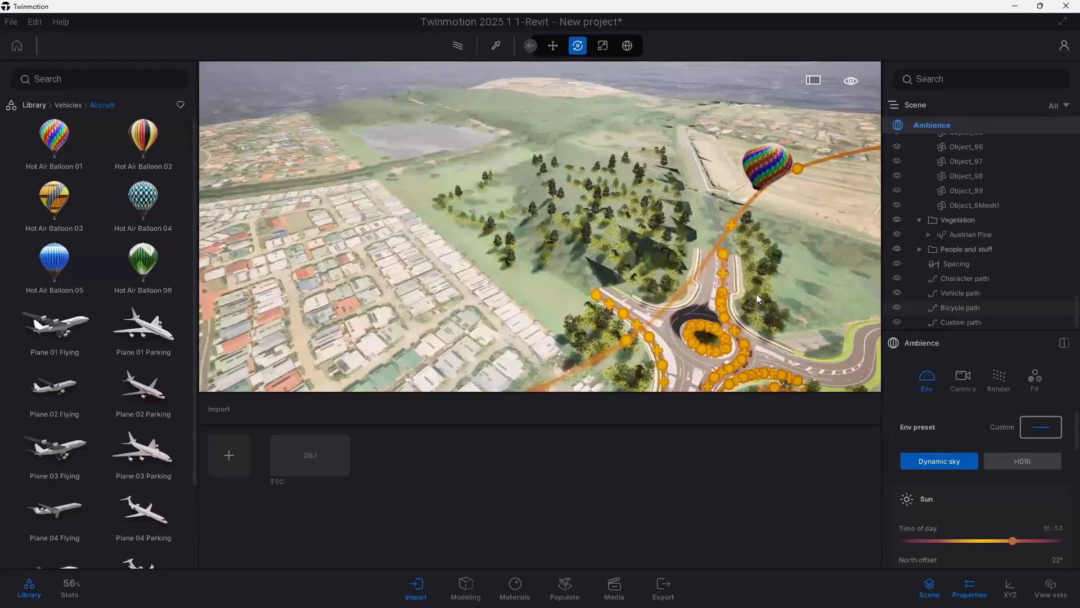
{"action": "right_click_drag", "start_coordinate": [756, 298], "coordinate": [714, 317]}
{"action": "scroll", "coordinate": [704, 313], "scroll_direction": "up", "scroll_amount": 5}
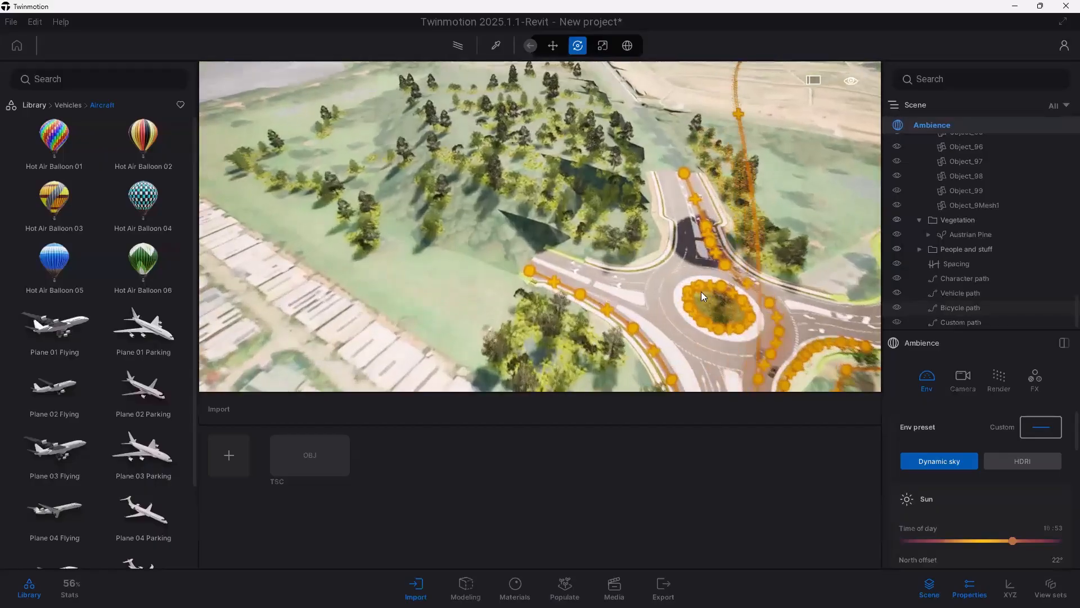
Step: Scatter Rock 4 from the library's vegetation rocks around the trees on the grassy corner beside the roundabout
{"action": "key", "text": "Up"}
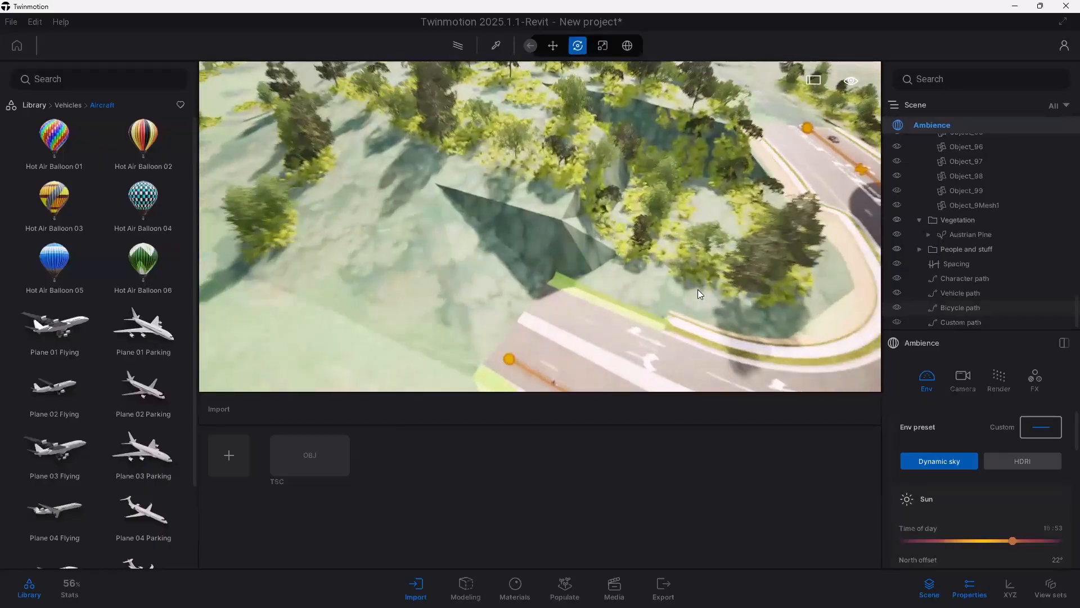
{"action": "key", "text": "Up"}
{"action": "key", "text": "Down"}
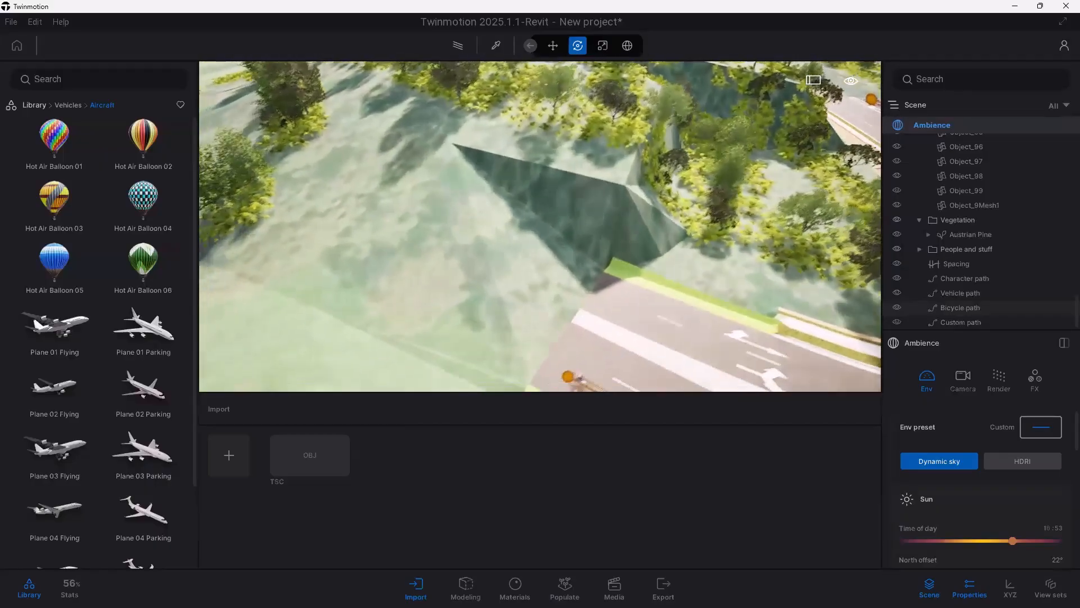
{"action": "key", "text": "Down"}
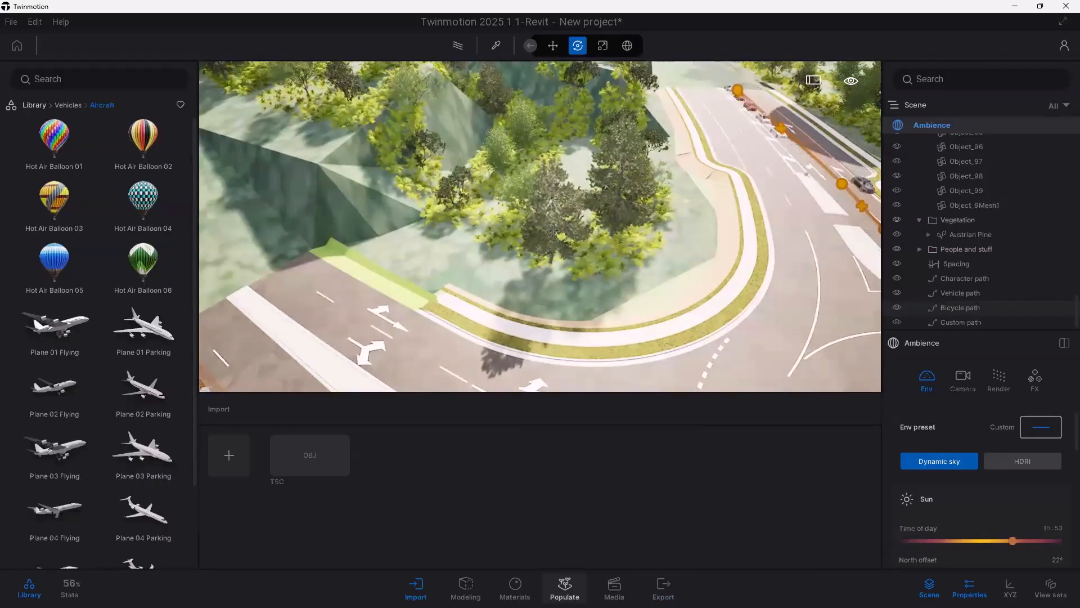
{"action": "left_click", "coordinate": [564, 588]}
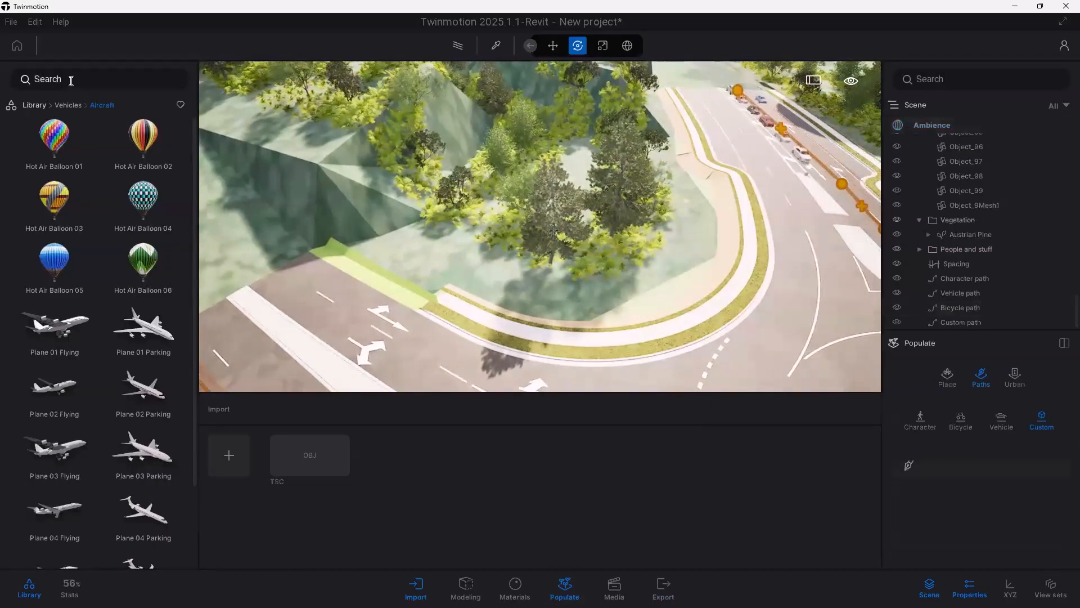
{"action": "left_click", "coordinate": [37, 105]}
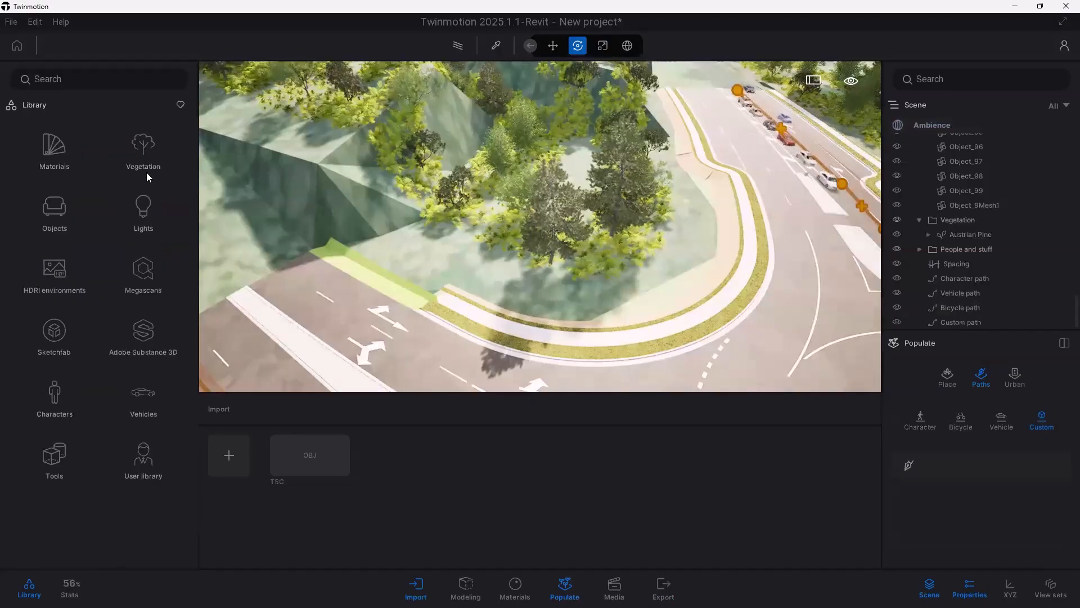
{"action": "left_click", "coordinate": [143, 153]}
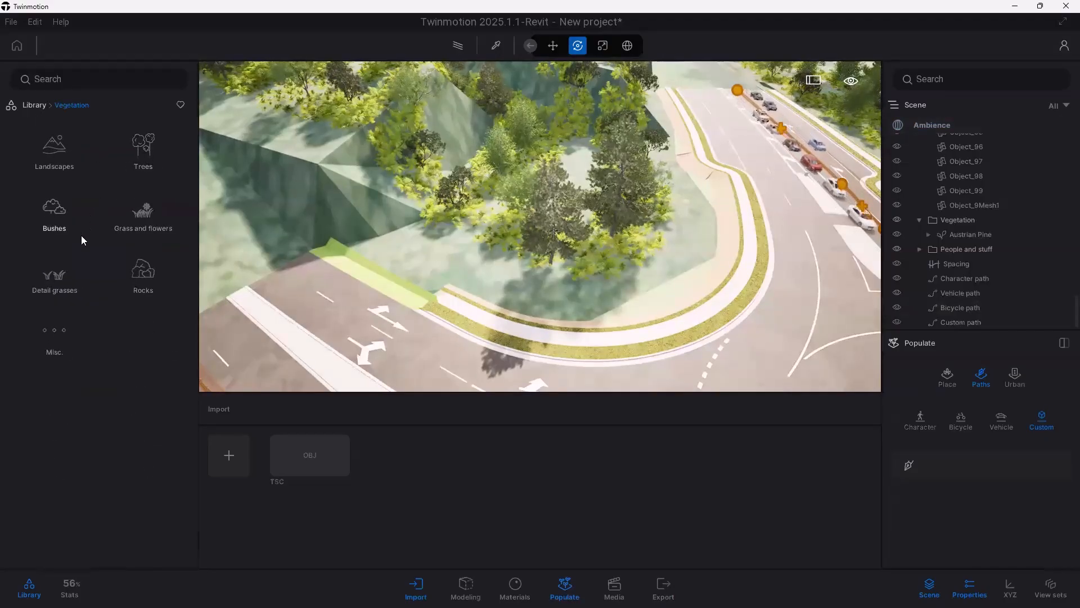
{"action": "left_click", "coordinate": [143, 275]}
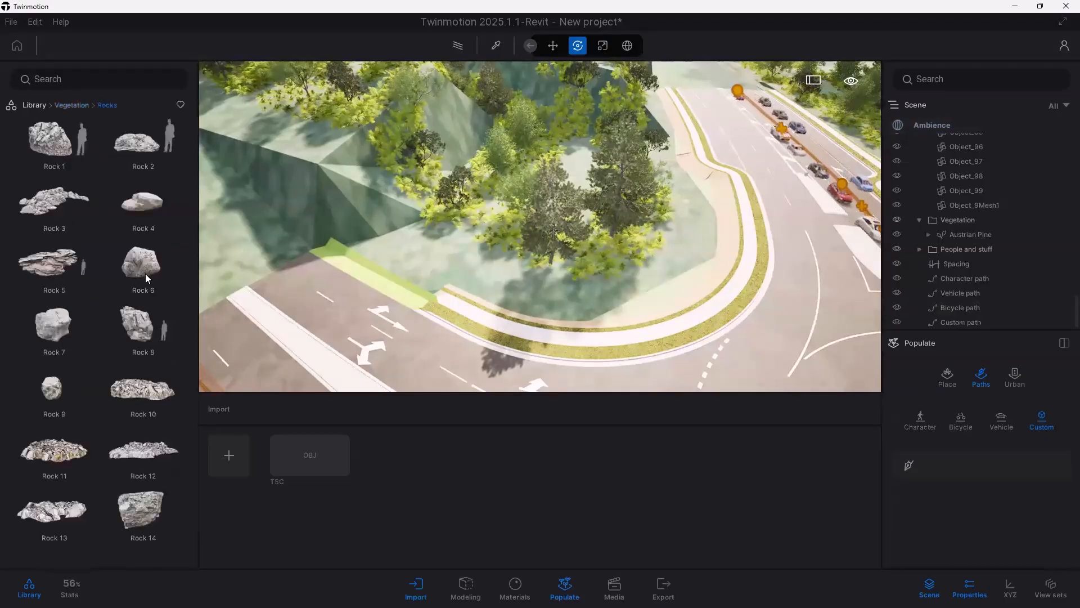
{"action": "left_click", "coordinate": [142, 200]}
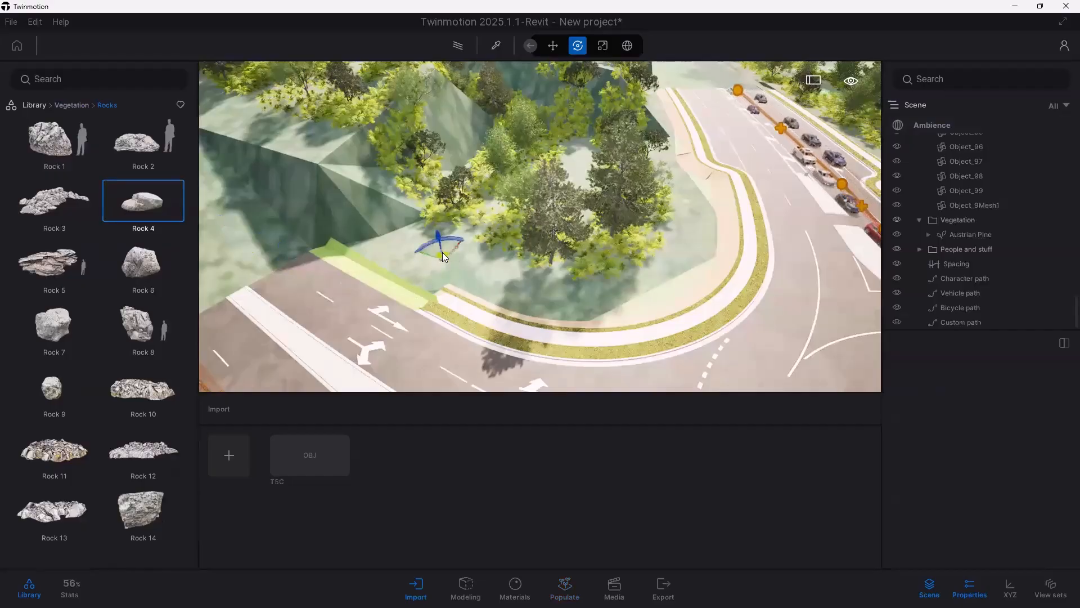
{"action": "left_click", "coordinate": [444, 251]}
{"action": "left_click", "coordinate": [482, 275]}
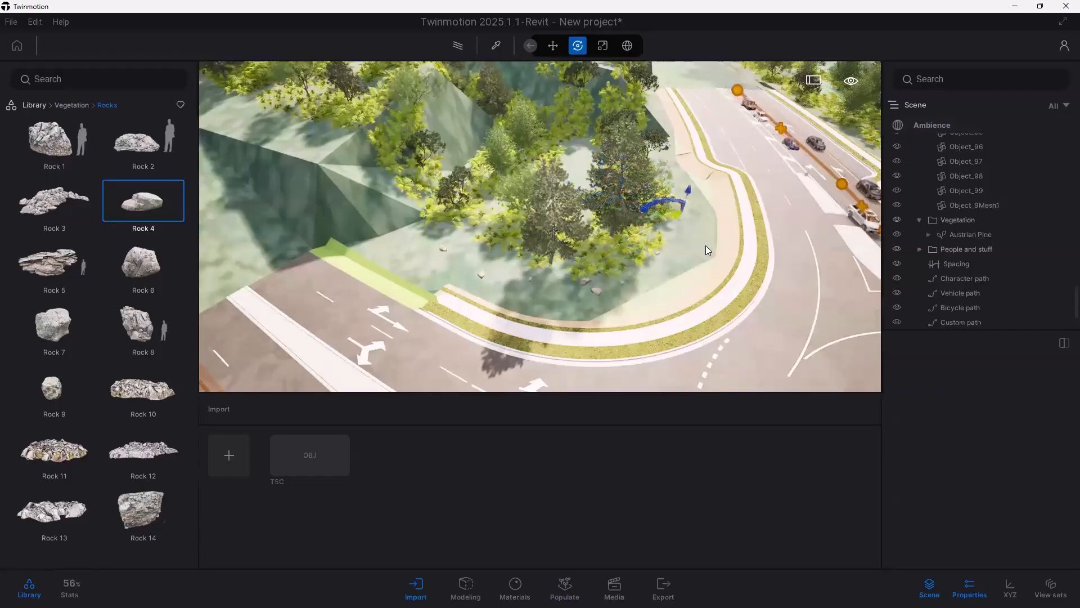
{"action": "left_click", "coordinate": [672, 261]}
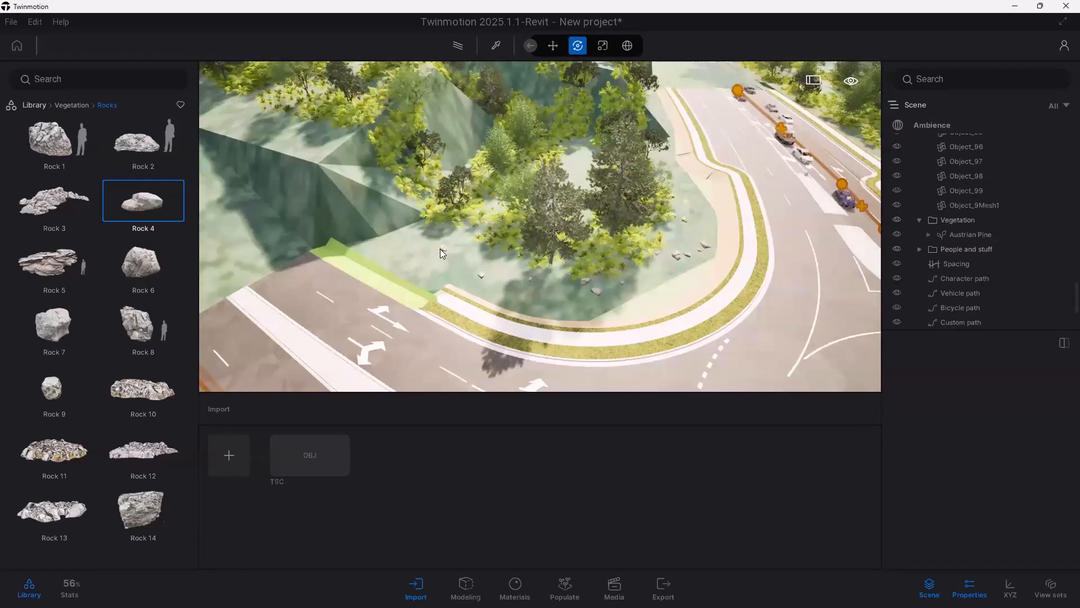
Step: Duplicate a Rock 4 as instances to form a small rock cluster on the grass near the road end
{"action": "scroll", "coordinate": [444, 251], "scroll_direction": "up", "scroll_amount": 3}
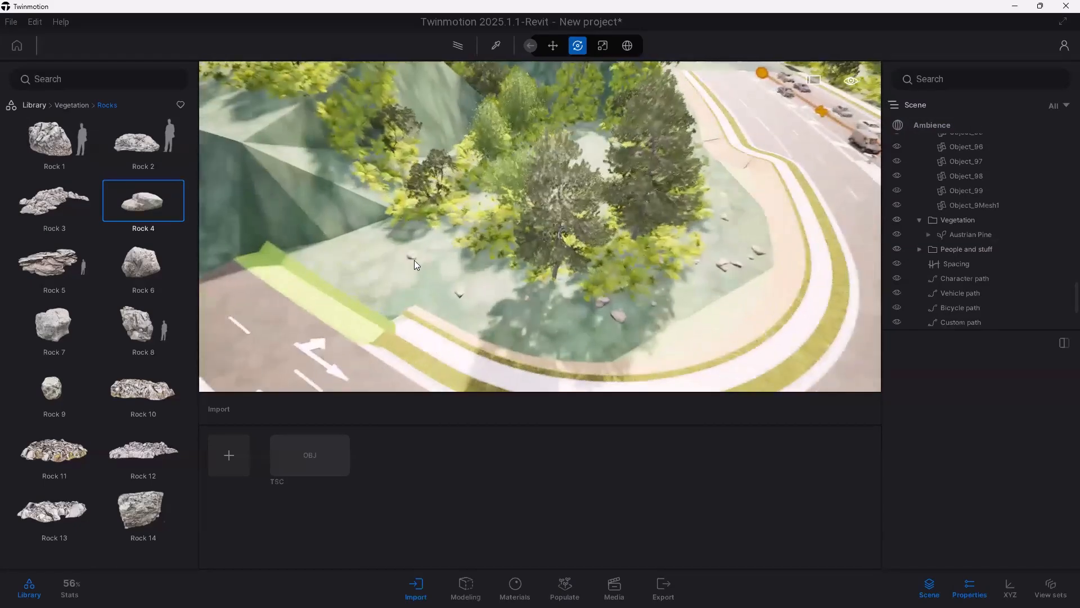
{"action": "left_click", "coordinate": [397, 259]}
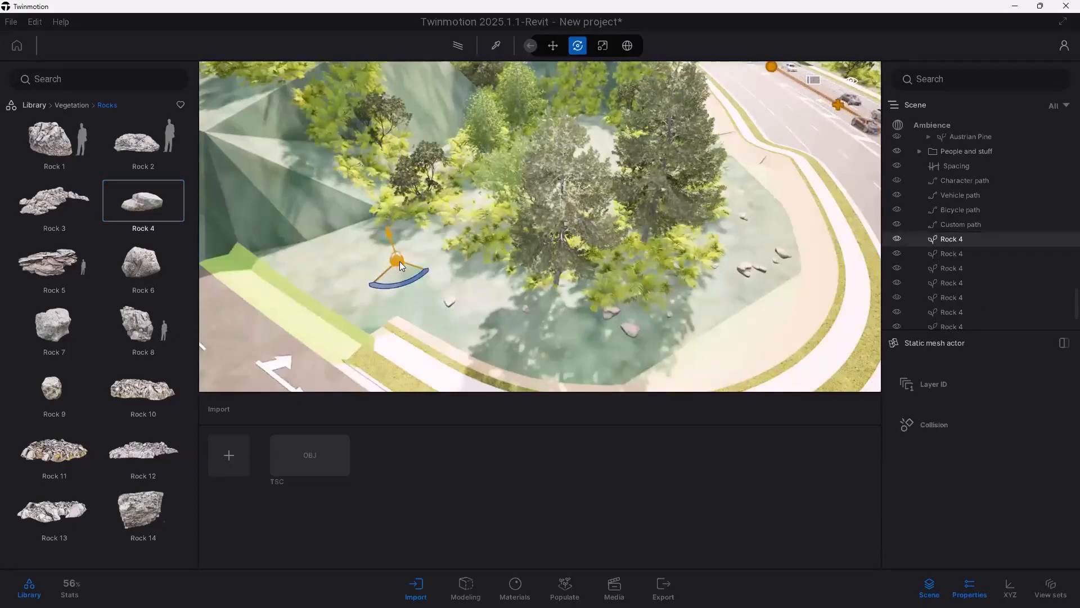
{"action": "left_click", "coordinate": [404, 262]}
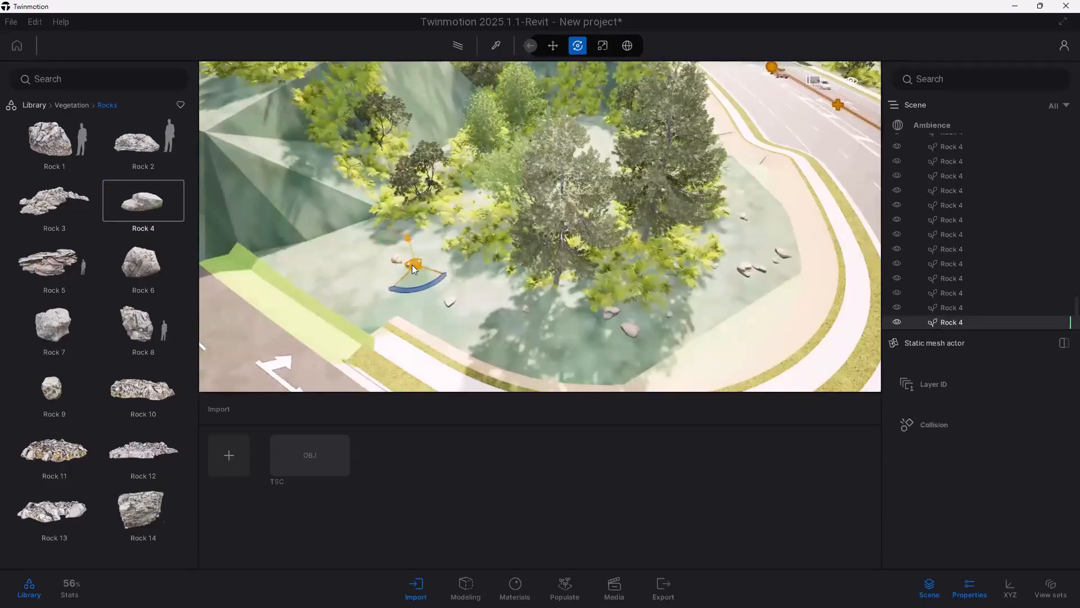
{"action": "scroll", "coordinate": [412, 264], "scroll_direction": "up", "scroll_amount": 5}
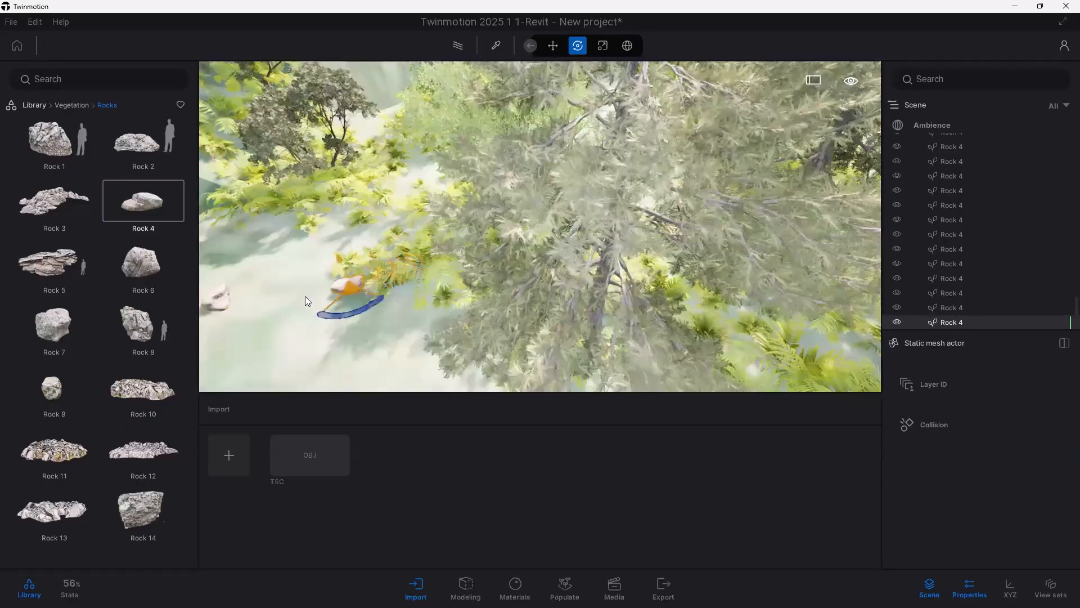
{"action": "left_click_drag", "start_coordinate": [305, 300], "coordinate": [283, 304], "text": "alt"}
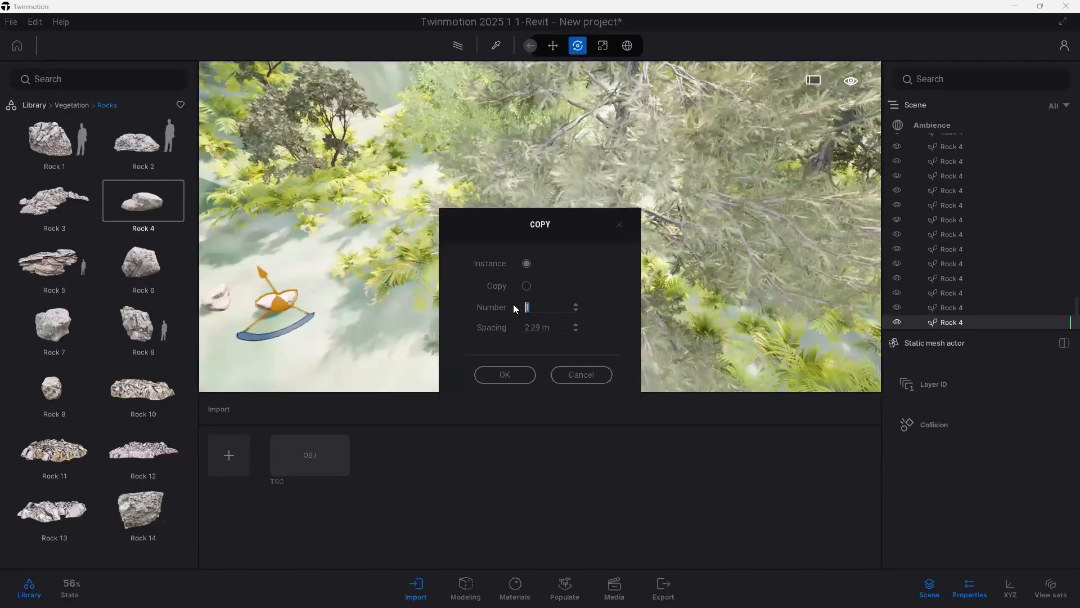
{"action": "left_click", "coordinate": [510, 376]}
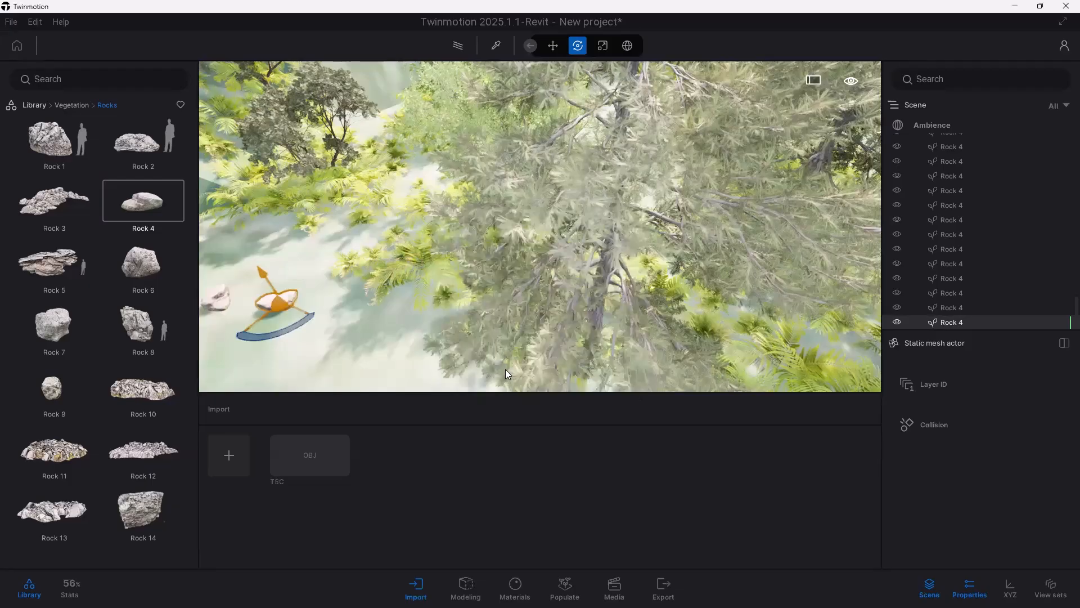
{"action": "left_click", "coordinate": [261, 290]}
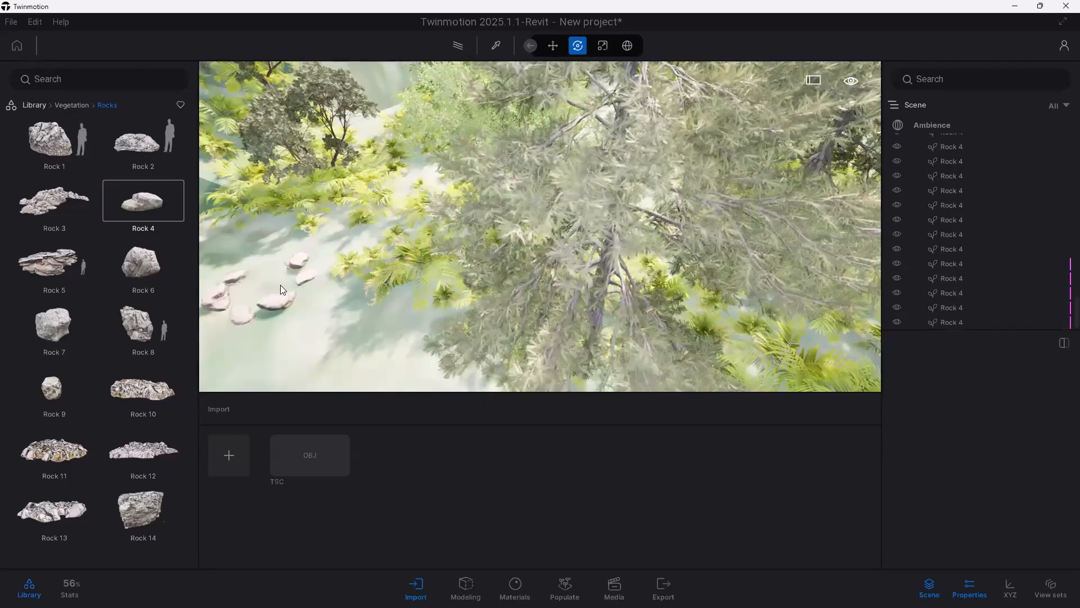
Step: Inspect the painted vegetation on the roundabout's central island and the traffic on the approach road
{"action": "scroll", "coordinate": [293, 285], "scroll_direction": "down", "scroll_amount": 5}
{"action": "scroll", "coordinate": [344, 270], "scroll_direction": "down", "scroll_amount": 10}
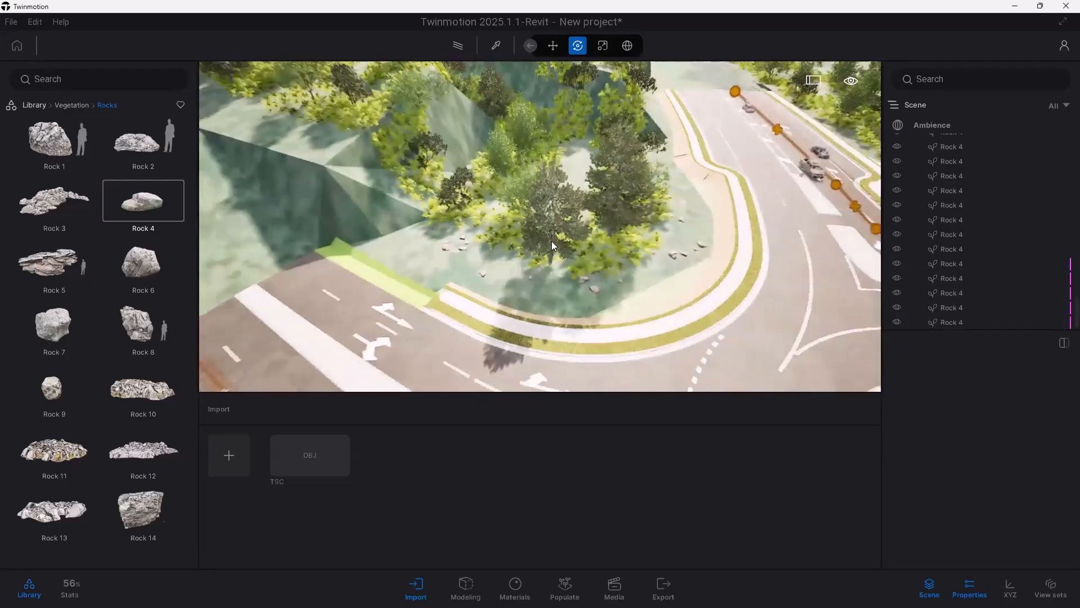
{"action": "scroll", "coordinate": [707, 240], "scroll_direction": "down", "scroll_amount": 10}
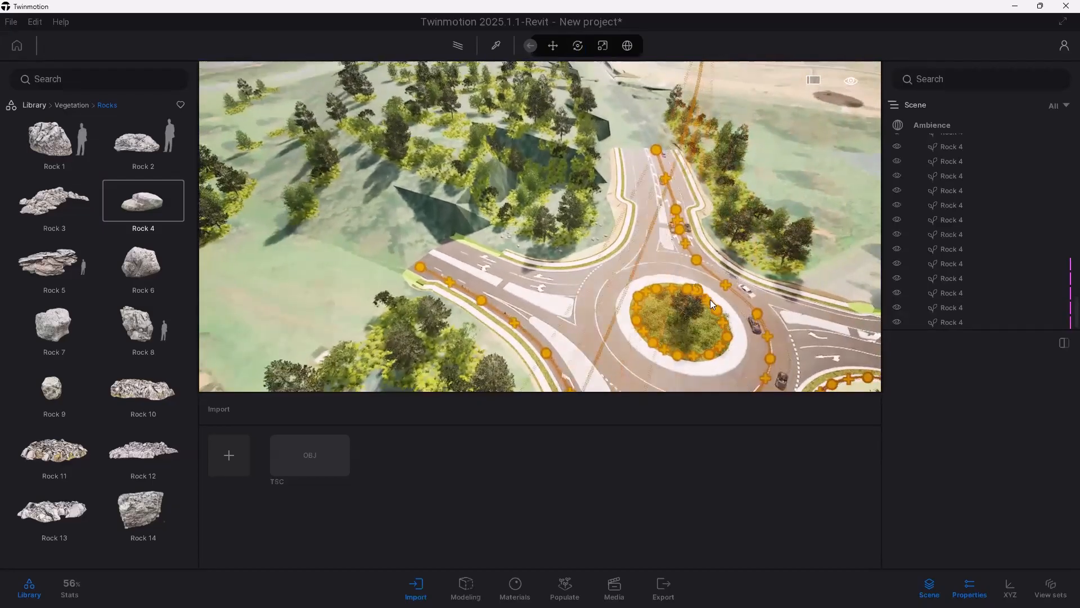
{"action": "left_click", "coordinate": [712, 332]}
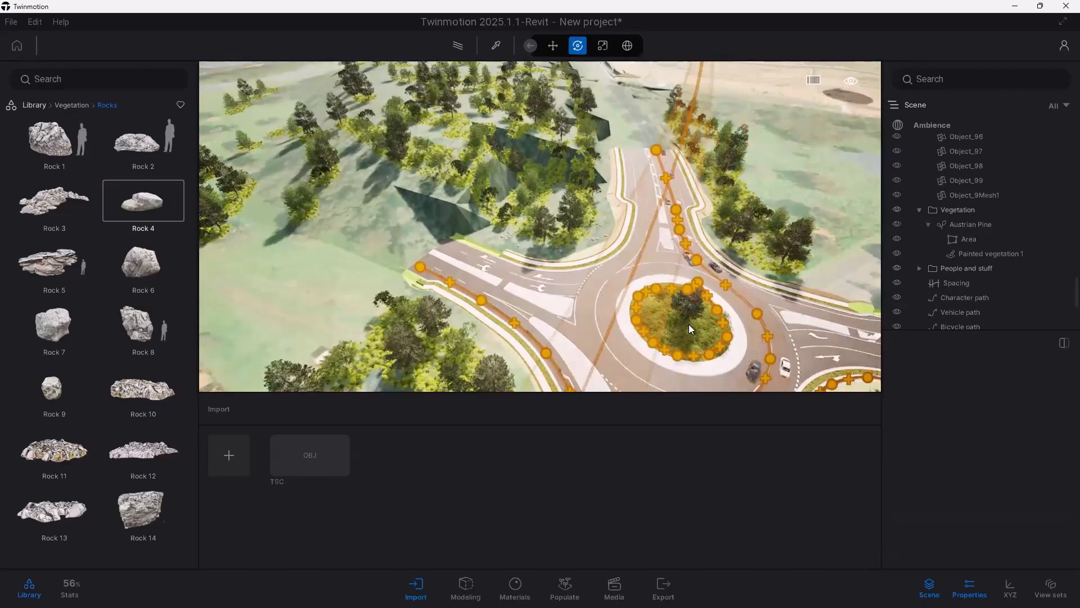
{"action": "left_click", "coordinate": [691, 324]}
{"action": "left_click", "coordinate": [715, 339]}
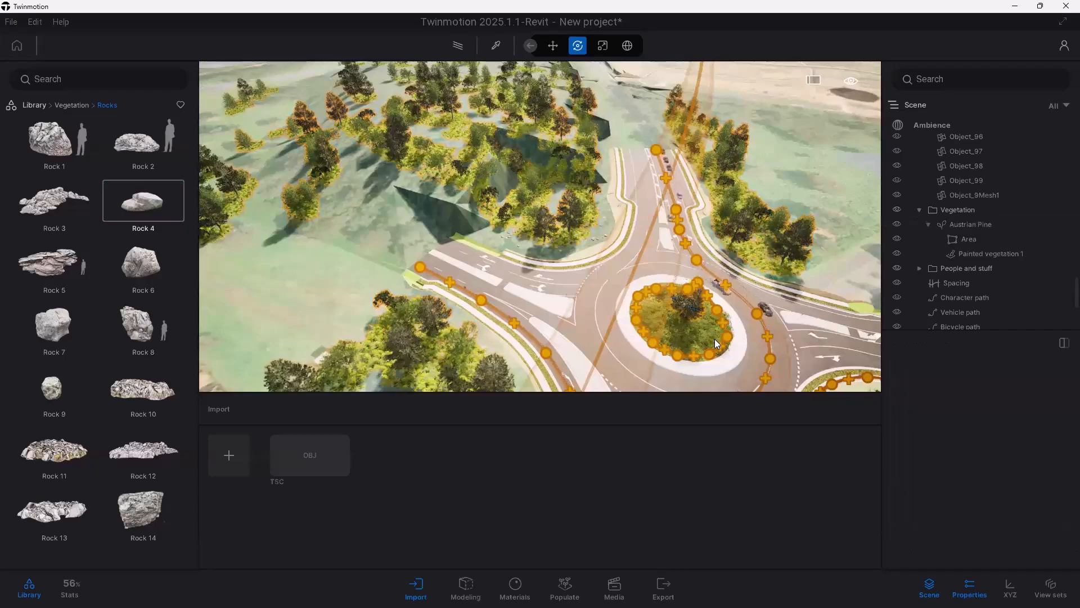
{"action": "middle_click_drag", "start_coordinate": [715, 340], "coordinate": [638, 99]}
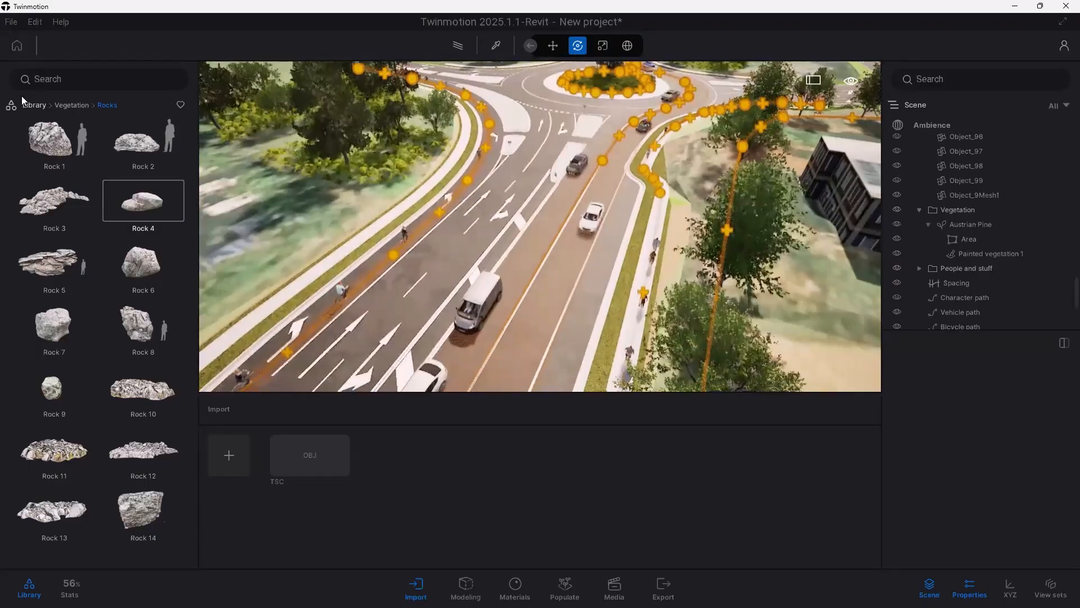
Step: Check the library's lights, and browse the object decals for road markings, arrows, symbols and parking spaces
{"action": "left_click", "coordinate": [30, 104]}
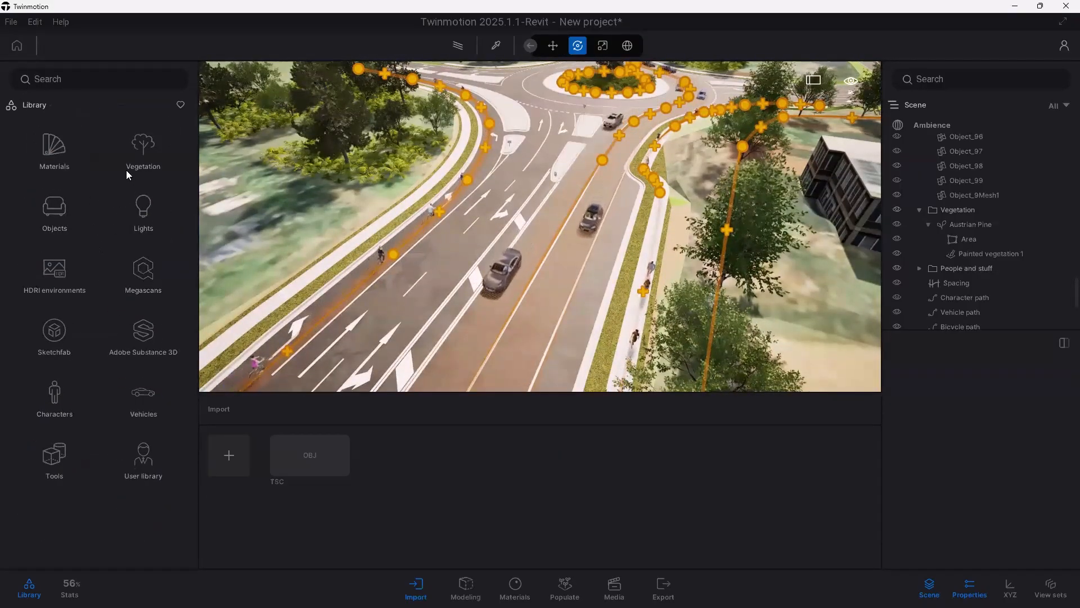
{"action": "left_click", "coordinate": [124, 205]}
{"action": "left_click", "coordinate": [34, 105]}
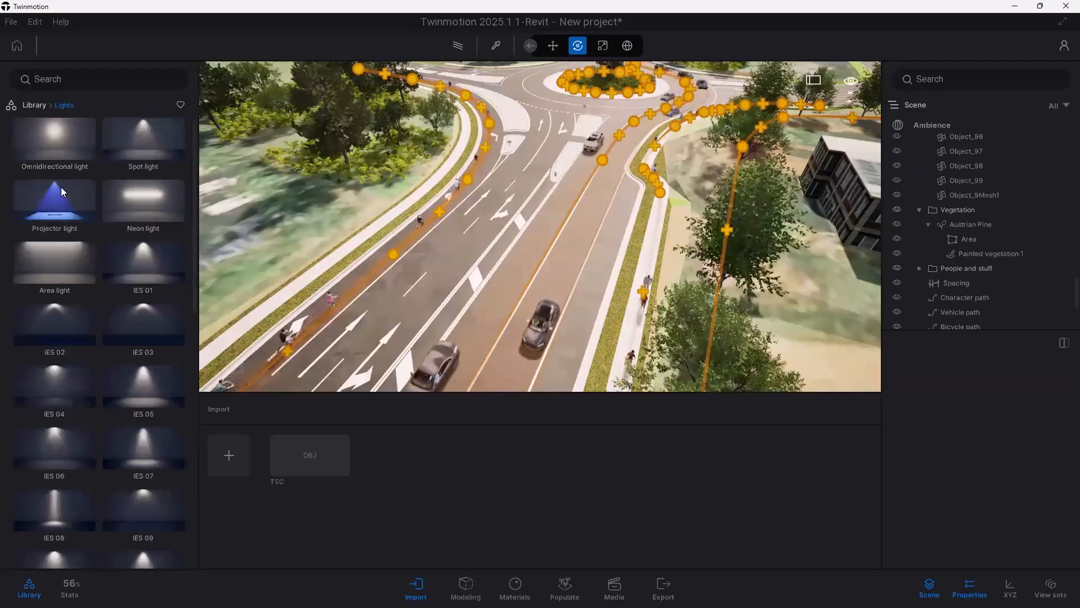
{"action": "left_click", "coordinate": [57, 222]}
{"action": "left_click", "coordinate": [135, 224]}
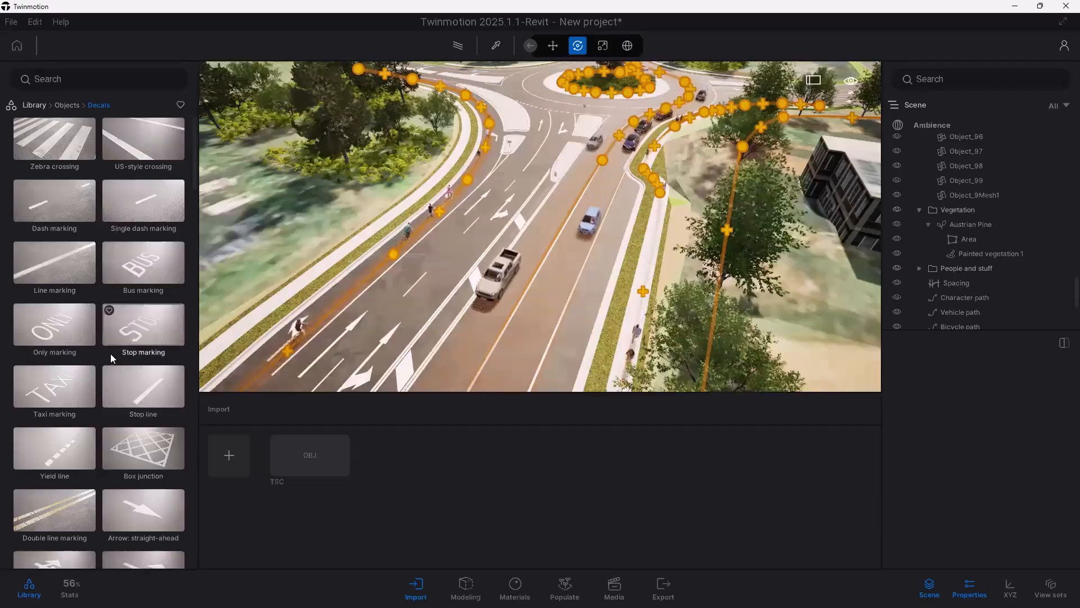
{"action": "scroll", "coordinate": [110, 349], "scroll_direction": "down", "scroll_amount": 5}
{"action": "scroll", "coordinate": [105, 347], "scroll_direction": "down", "scroll_amount": 6}
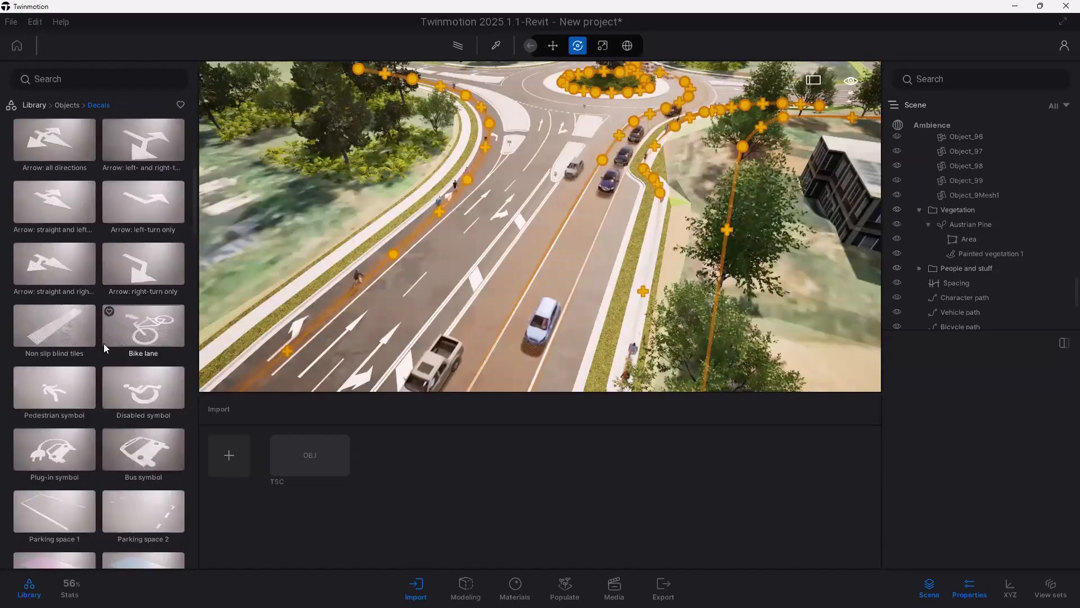
{"action": "scroll", "coordinate": [104, 348], "scroll_direction": "up", "scroll_amount": 6}
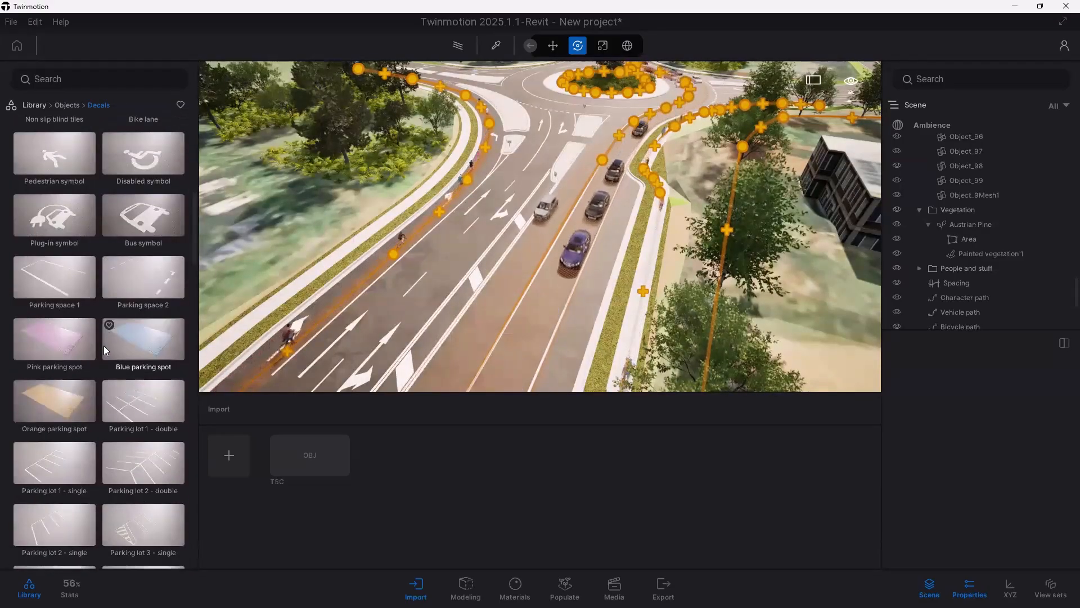
{"action": "scroll", "coordinate": [103, 346], "scroll_direction": "up", "scroll_amount": 5}
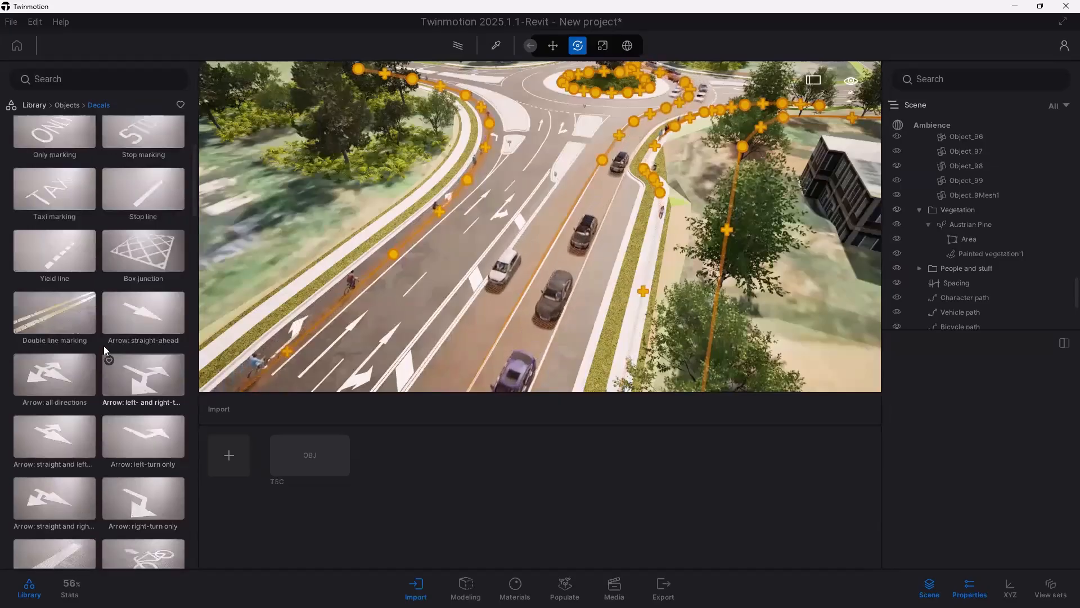
Step: Place a Zebra crossing decal across the lane approaching the roundabout and set its depth to 52.19
{"action": "scroll", "coordinate": [104, 345], "scroll_direction": "up", "scroll_amount": 1}
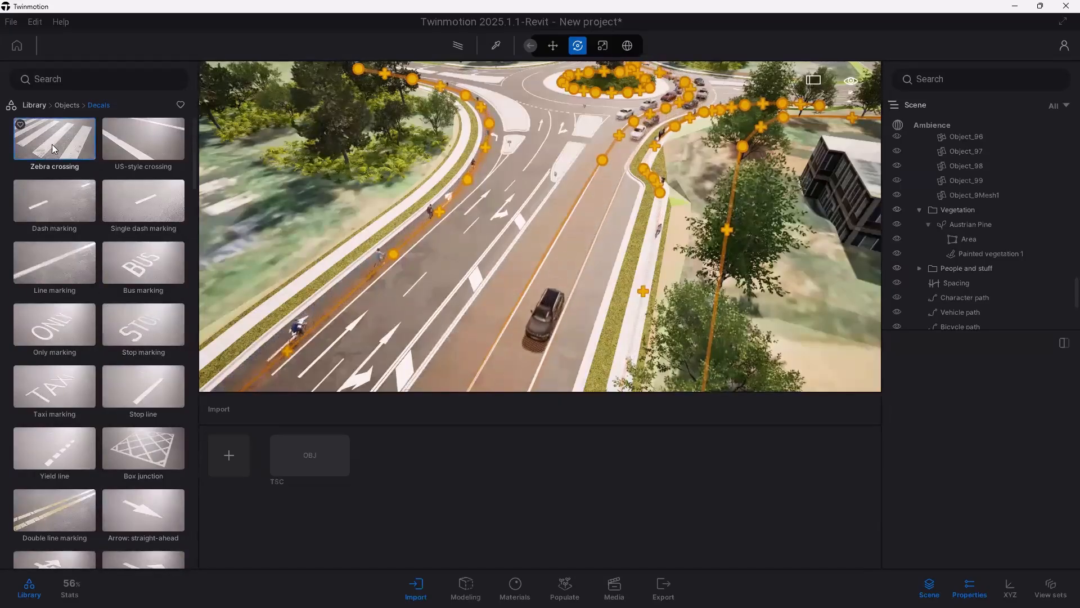
{"action": "left_click_drag", "start_coordinate": [52, 144], "coordinate": [573, 252]}
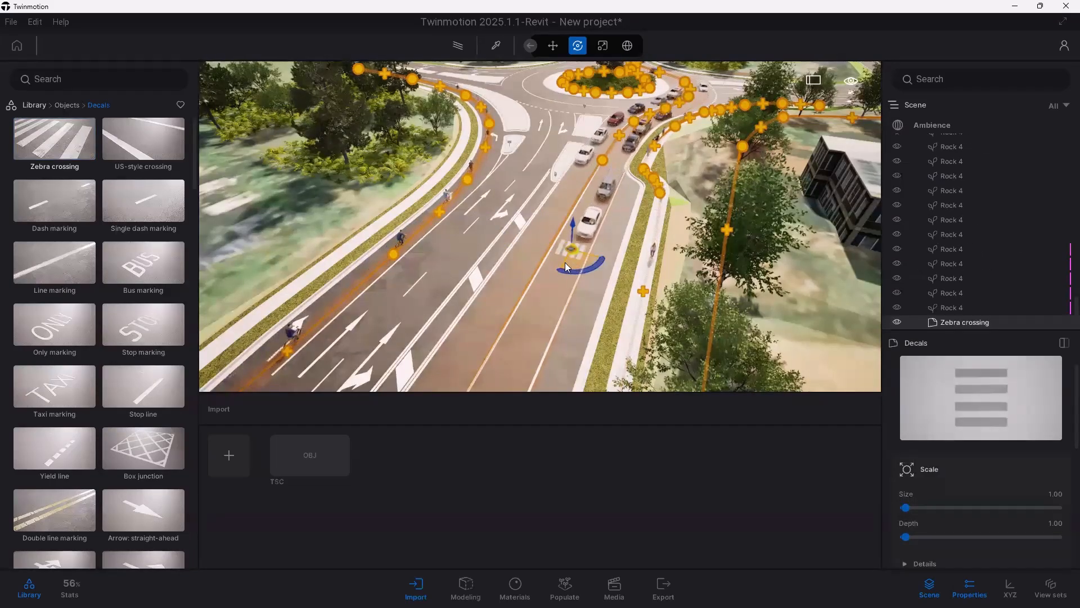
{"action": "scroll", "coordinate": [564, 264], "scroll_direction": "up", "scroll_amount": 5}
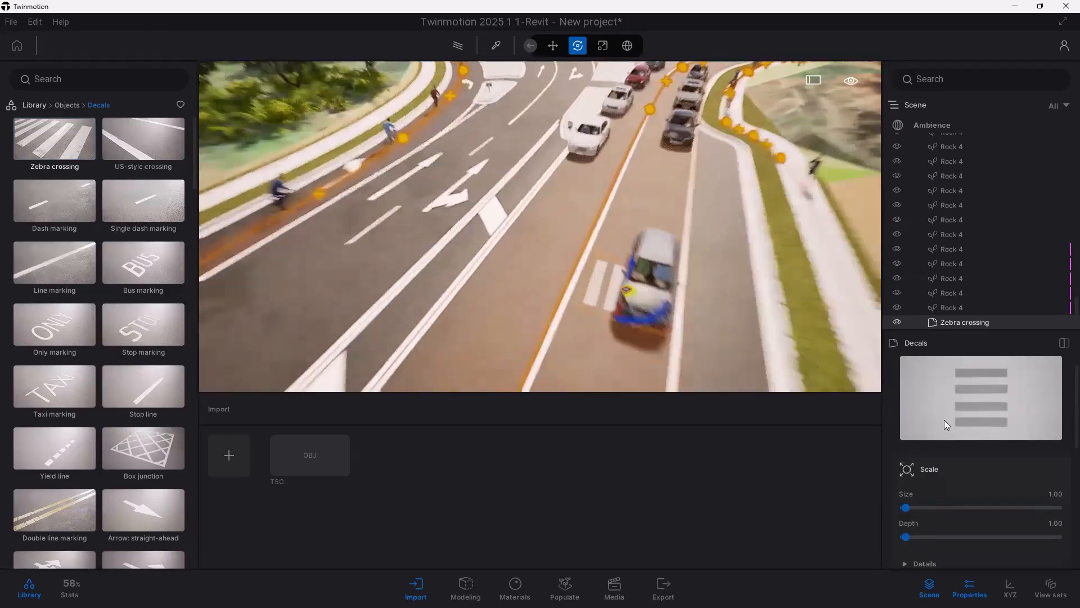
{"action": "left_click_drag", "start_coordinate": [905, 536], "coordinate": [985, 536]}
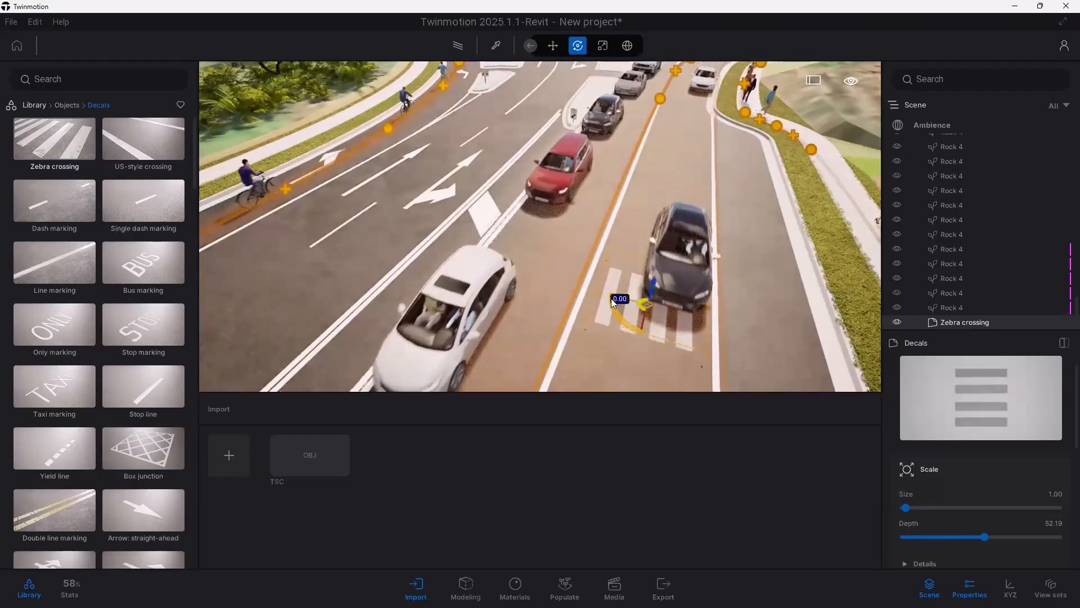
{"action": "left_click", "coordinate": [626, 298]}
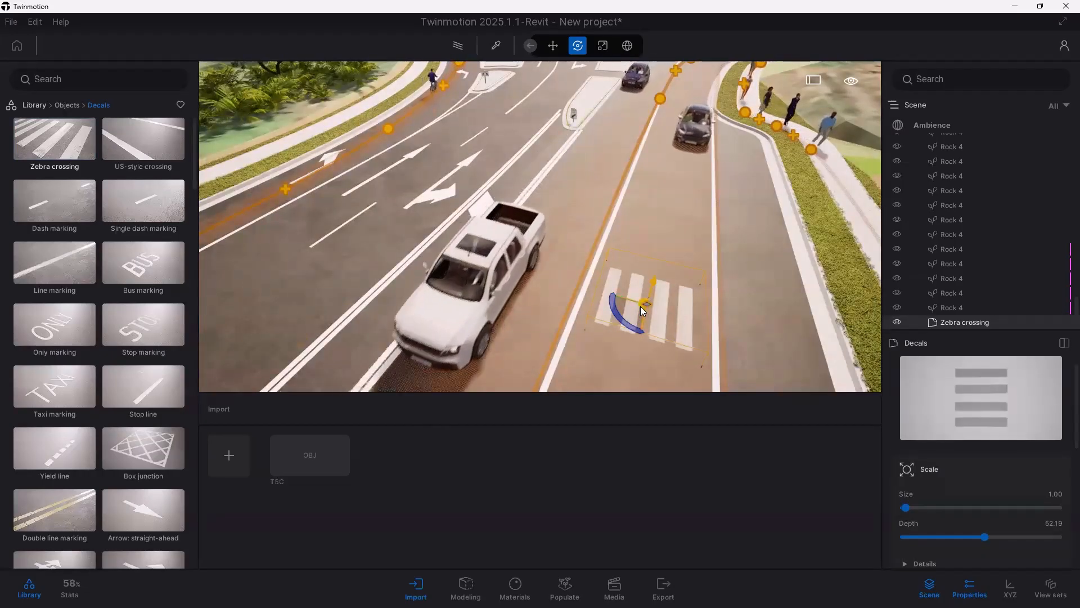
Step: Duplicate the zebra crossing decal sideways as five instances, so the crossing spans all lanes of the road
{"action": "left_click_drag", "start_coordinate": [645, 303], "coordinate": [553, 278], "text": "alt"}
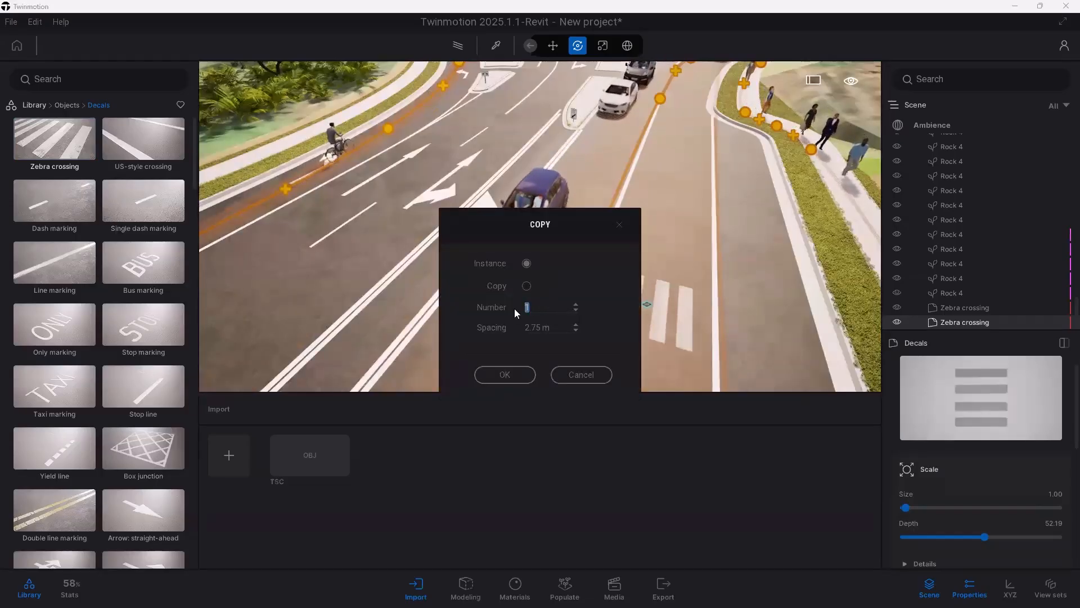
{"action": "left_click", "coordinate": [505, 375]}
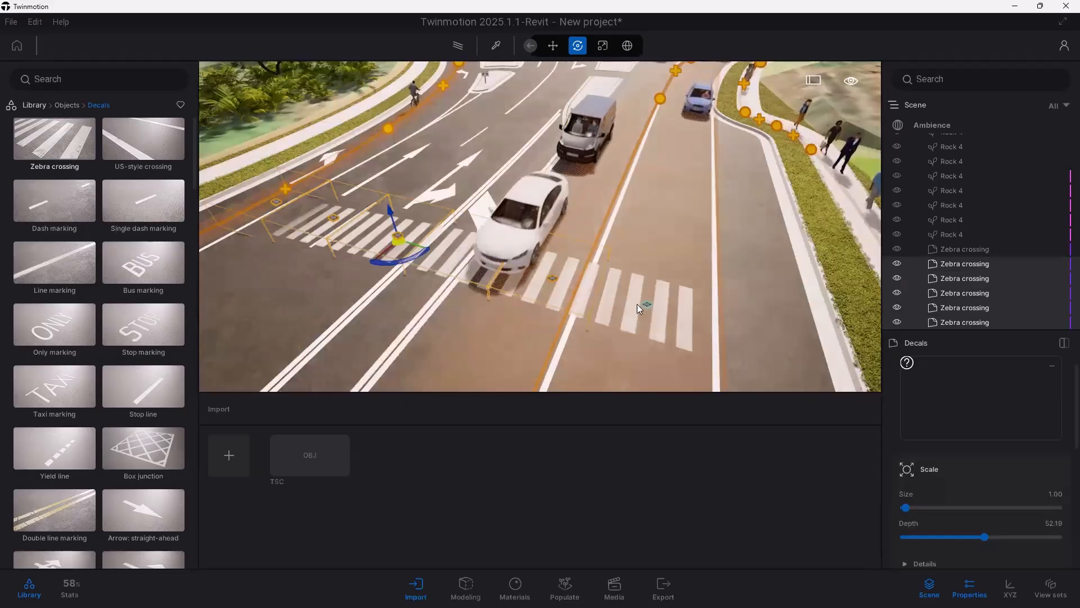
{"action": "scroll", "coordinate": [630, 300], "scroll_direction": "down", "scroll_amount": 5}
{"action": "key", "text": "Escape"}
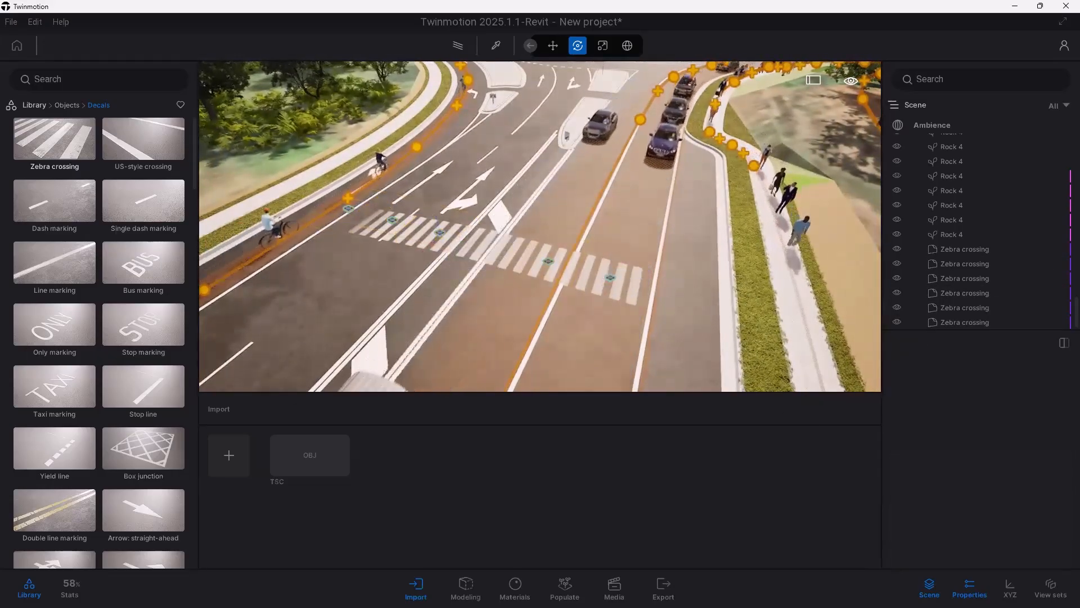
Step: Place a Bus marking decal on the outer lane beside the planted verge, near the zebra crossing
{"action": "middle_click_drag", "start_coordinate": [430, 361], "coordinate": [249, 300]}
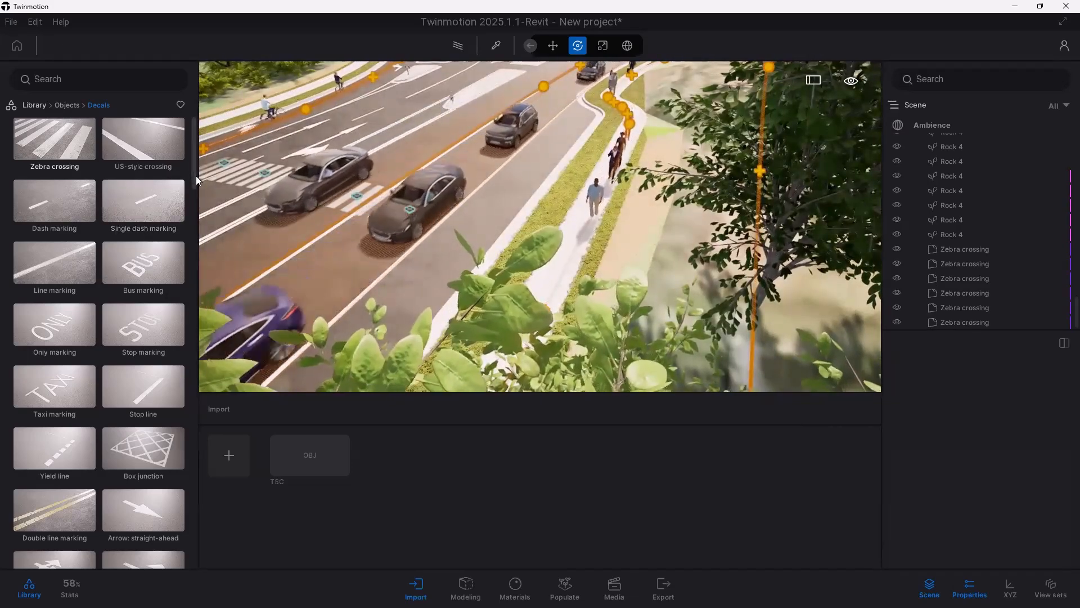
{"action": "scroll", "coordinate": [184, 194], "scroll_direction": "down", "scroll_amount": 1}
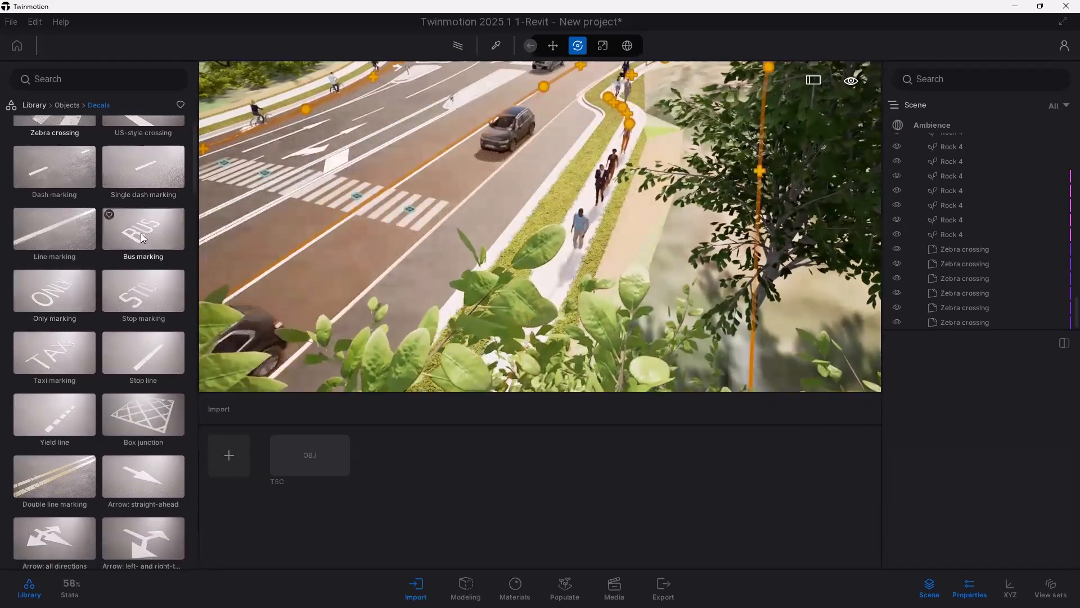
{"action": "left_click_drag", "start_coordinate": [140, 233], "coordinate": [416, 290]}
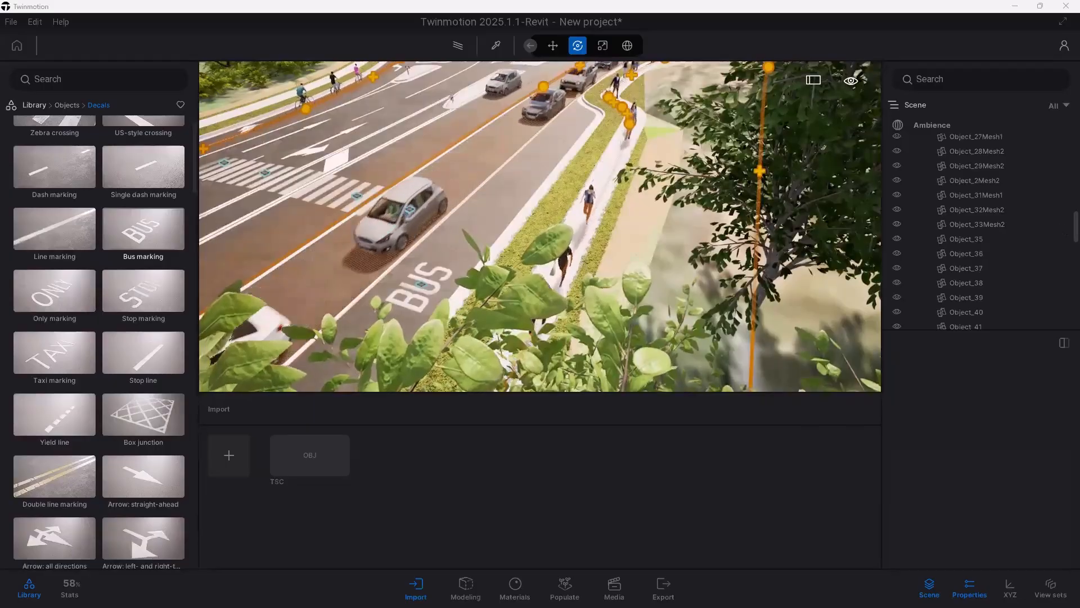
Step: Rotate the Bus marking decal by -85° and set its depth to 19.72
{"action": "scroll", "coordinate": [1064, 233], "scroll_direction": "down", "scroll_amount": 15}
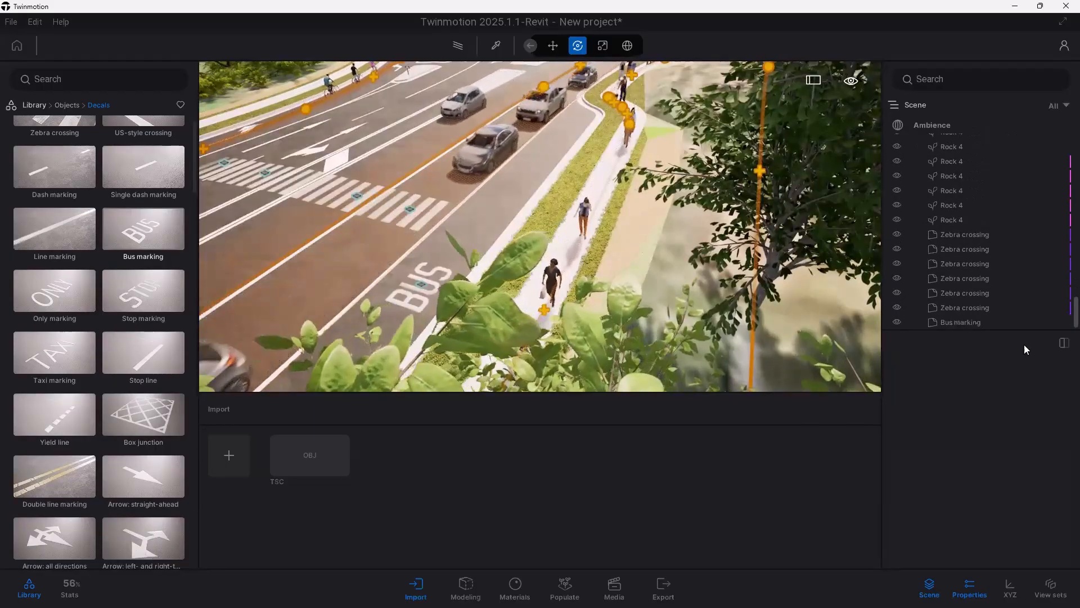
{"action": "left_click", "coordinate": [970, 325]}
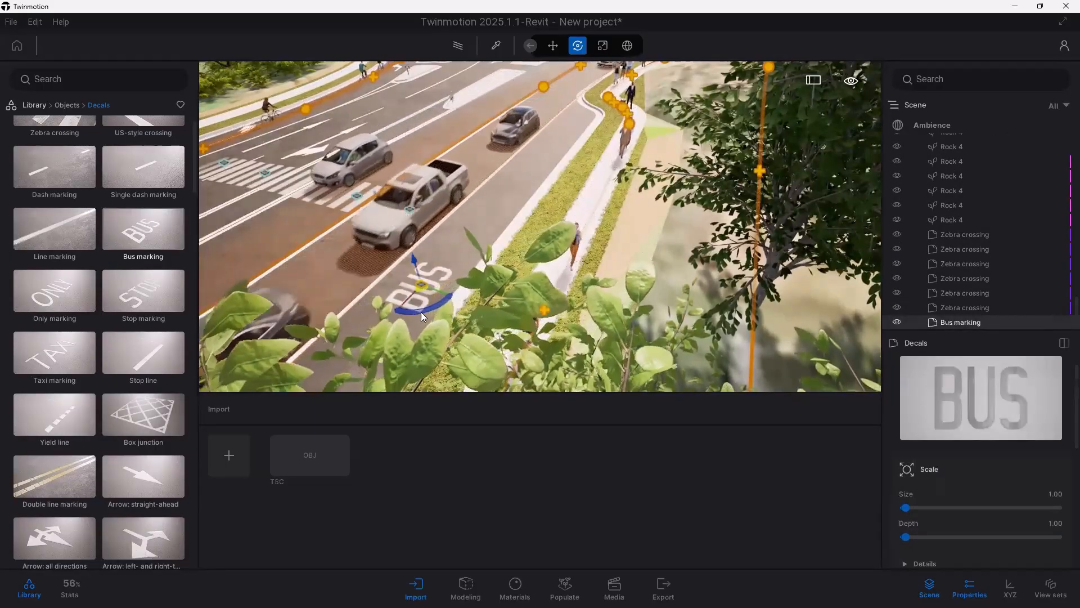
{"action": "left_click_drag", "start_coordinate": [417, 310], "coordinate": [477, 247]}
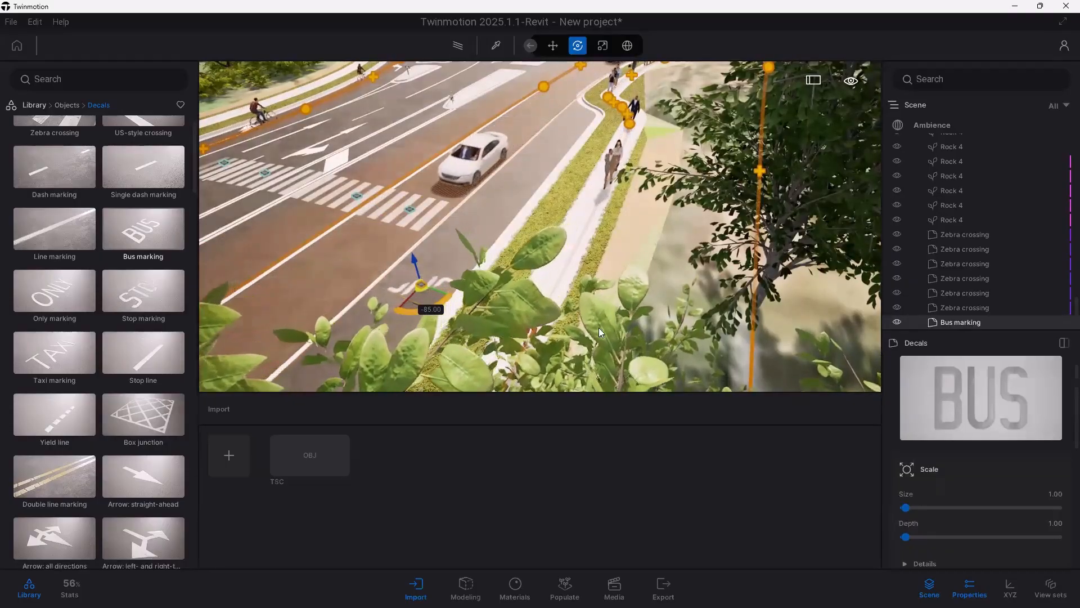
{"action": "left_click_drag", "start_coordinate": [905, 537], "coordinate": [934, 537]}
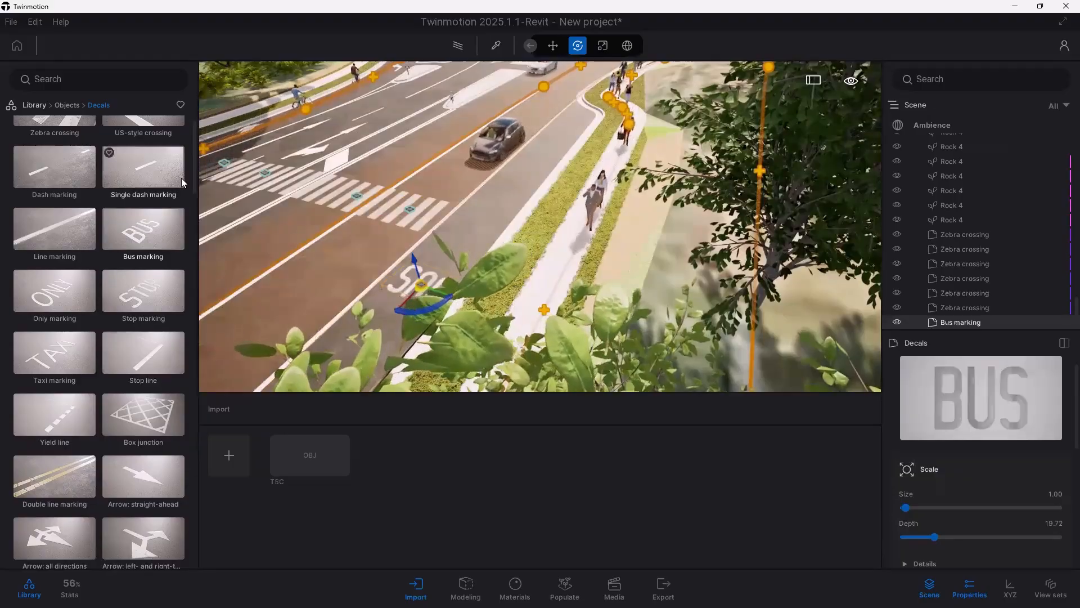
Step: Browse the sign and dead leaves decals, and review the ambience environment settings for clouds, fog and wind
{"action": "left_click_drag", "start_coordinate": [192, 178], "coordinate": [177, 548]}
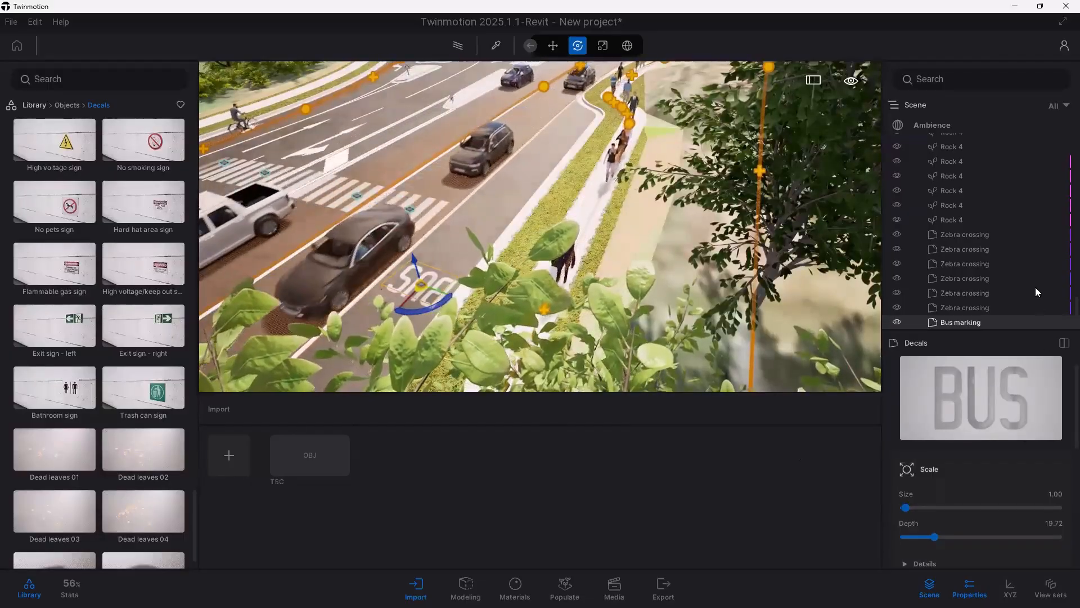
{"action": "left_click", "coordinate": [930, 124]}
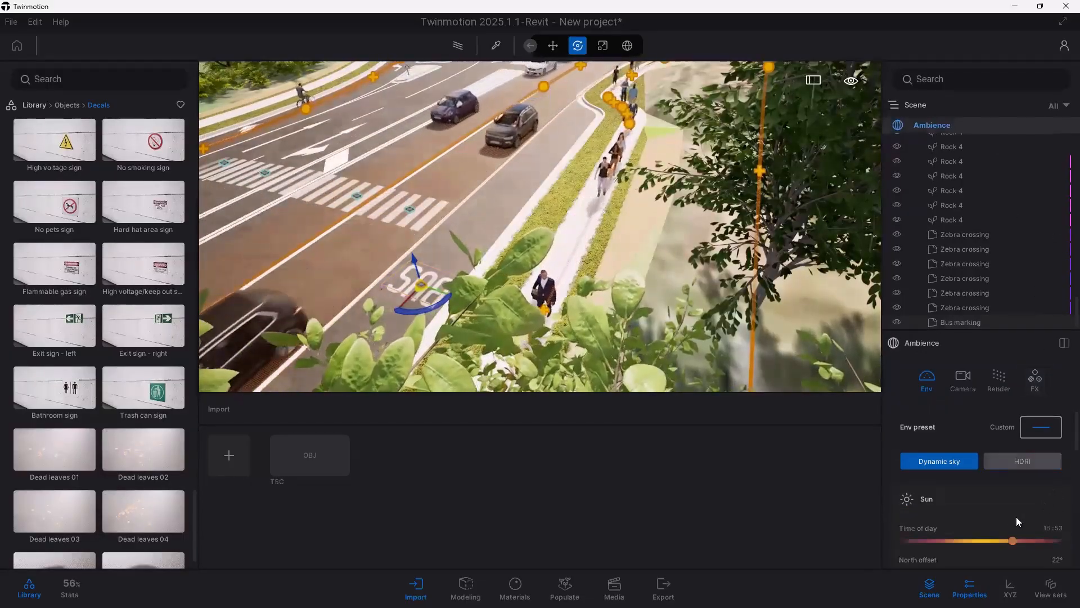
{"action": "scroll", "coordinate": [990, 450], "scroll_direction": "down", "scroll_amount": 10}
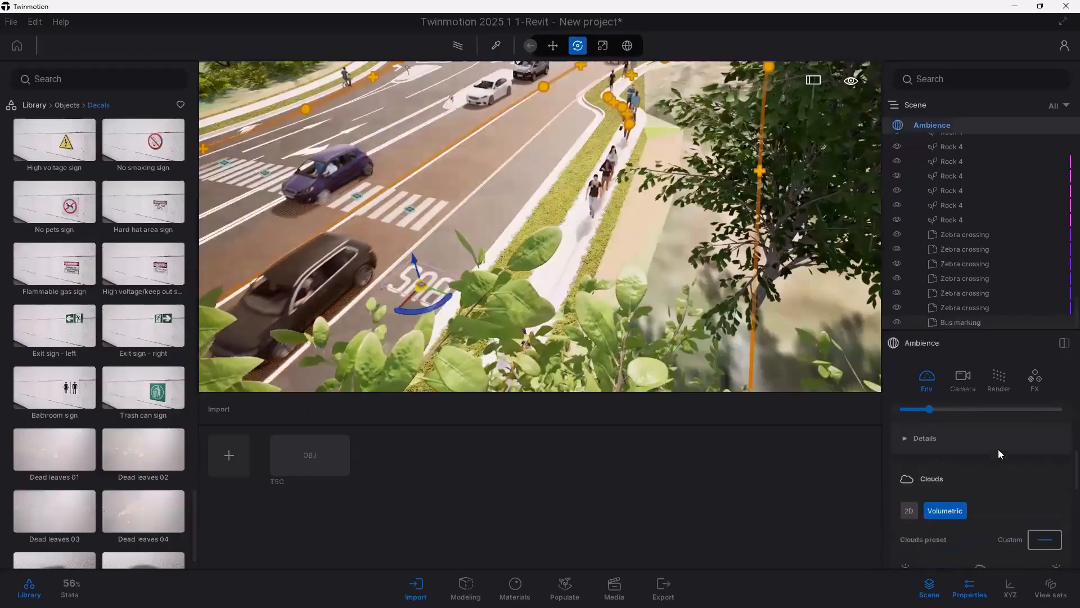
{"action": "scroll", "coordinate": [998, 452], "scroll_direction": "down", "scroll_amount": 5}
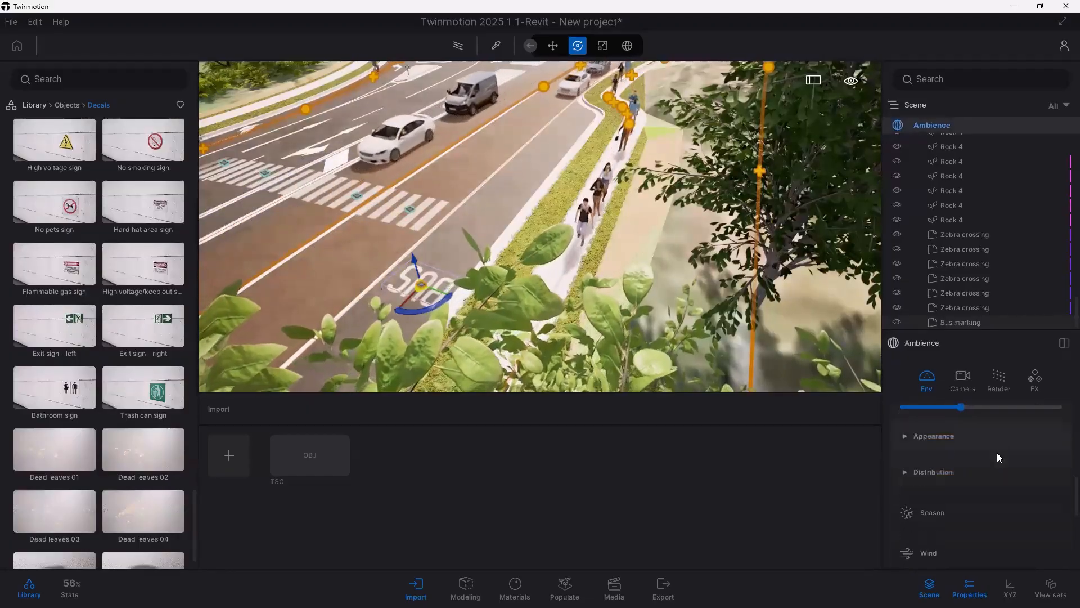
{"action": "scroll", "coordinate": [994, 454], "scroll_direction": "down", "scroll_amount": 3}
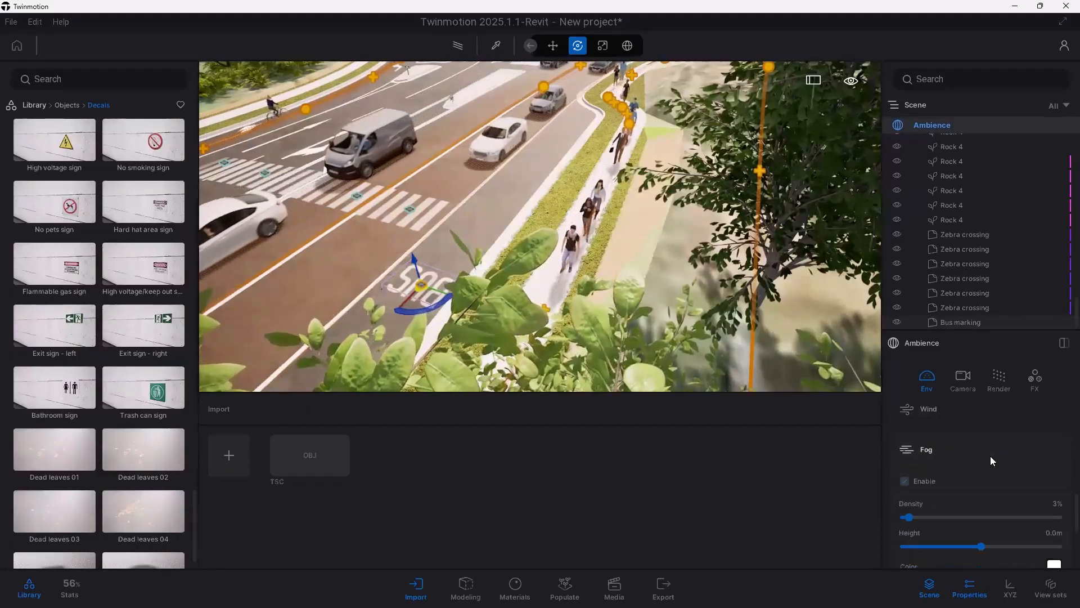
{"action": "scroll", "coordinate": [970, 469], "scroll_direction": "up", "scroll_amount": 2}
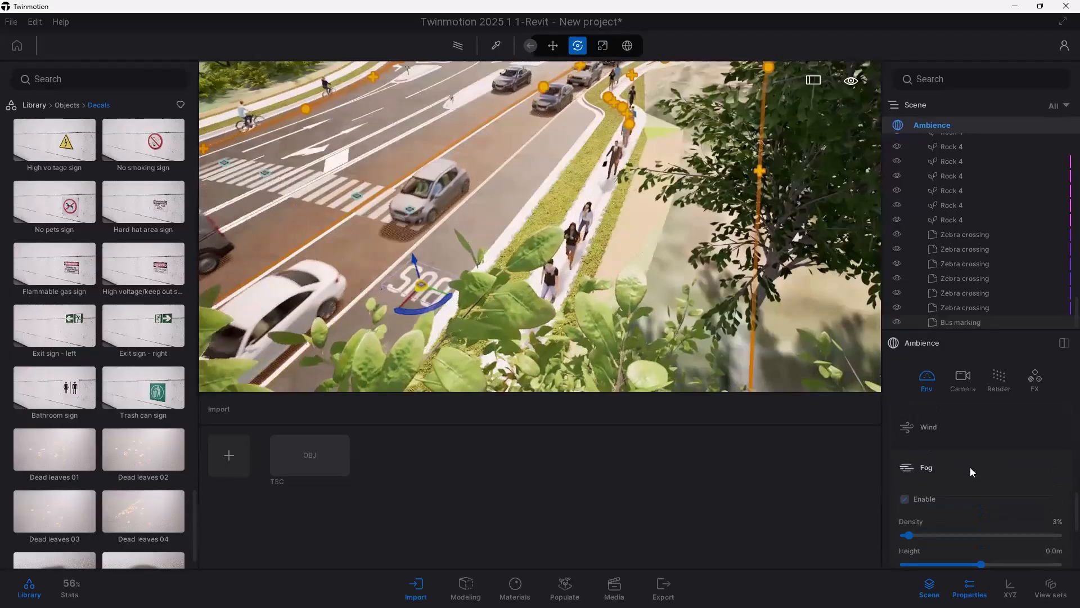
{"action": "left_click", "coordinate": [935, 481]}
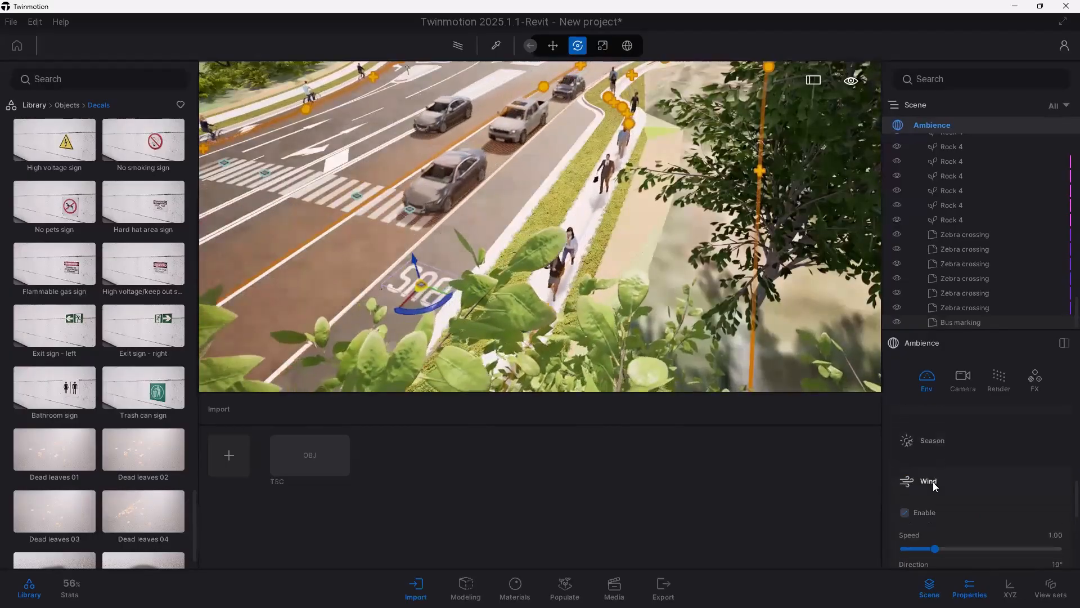
{"action": "left_click", "coordinate": [923, 477]}
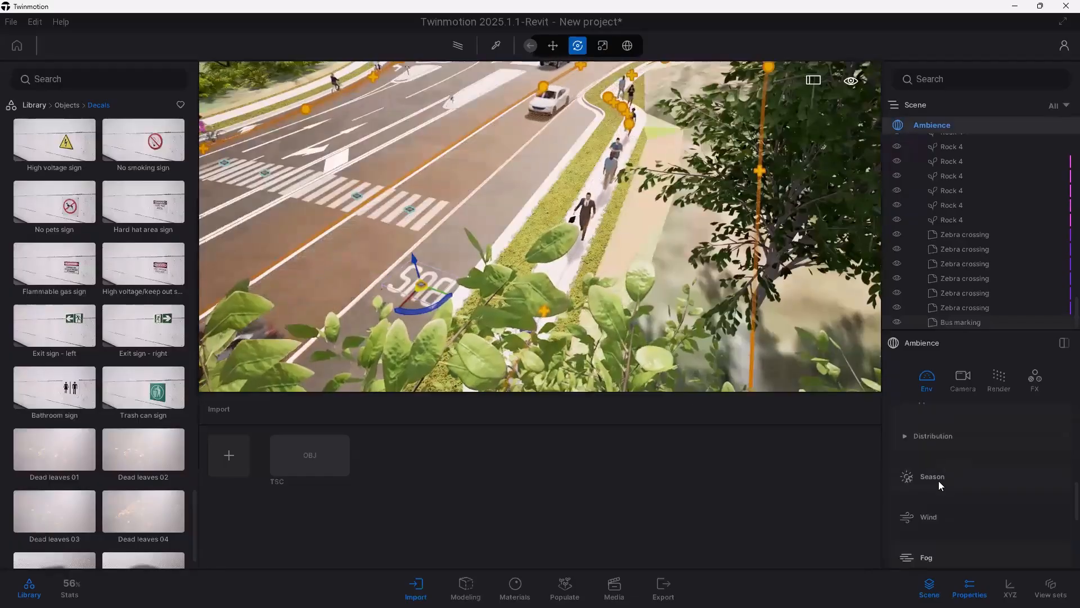
Step: Set the autumn foliage level in the ambience Season settings to about the midpoint and check the hedges and trees
{"action": "left_click", "coordinate": [939, 479]}
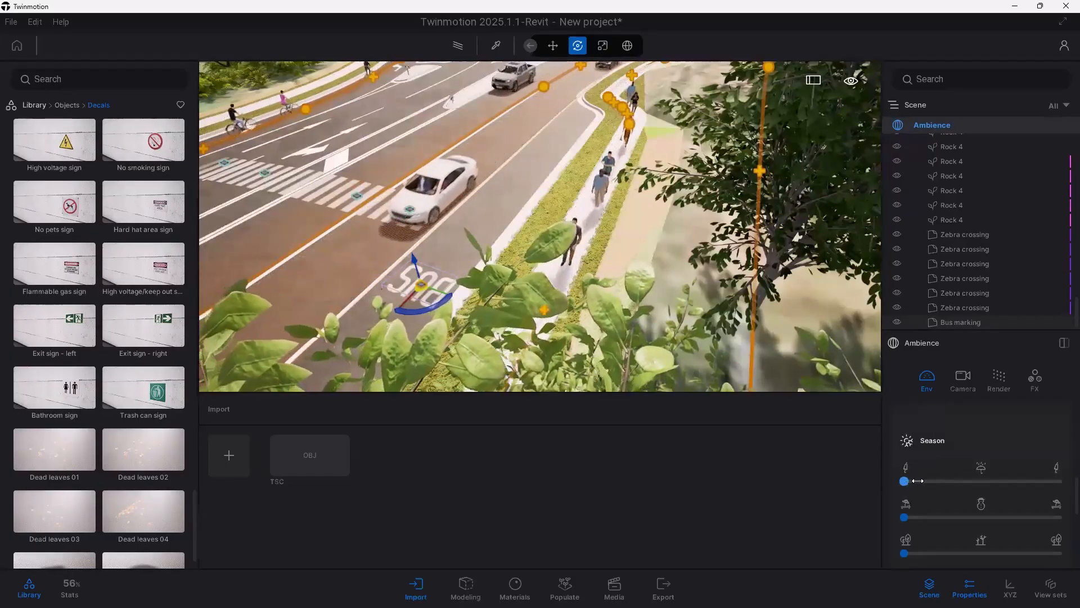
{"action": "left_click_drag", "start_coordinate": [978, 483], "coordinate": [979, 483]}
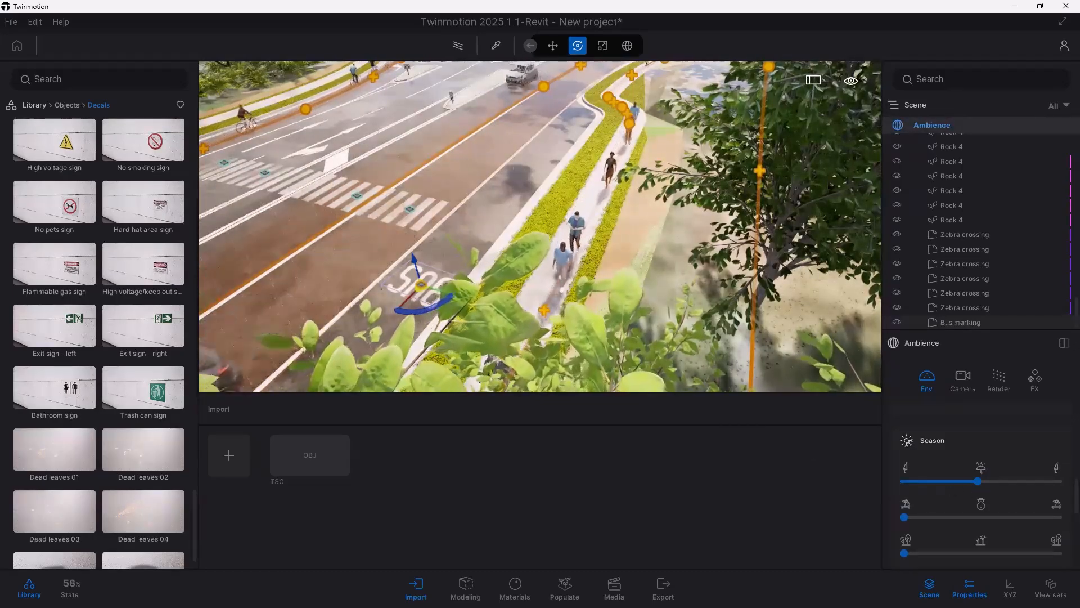
{"action": "middle_click_drag", "start_coordinate": [613, 349], "coordinate": [636, 279]}
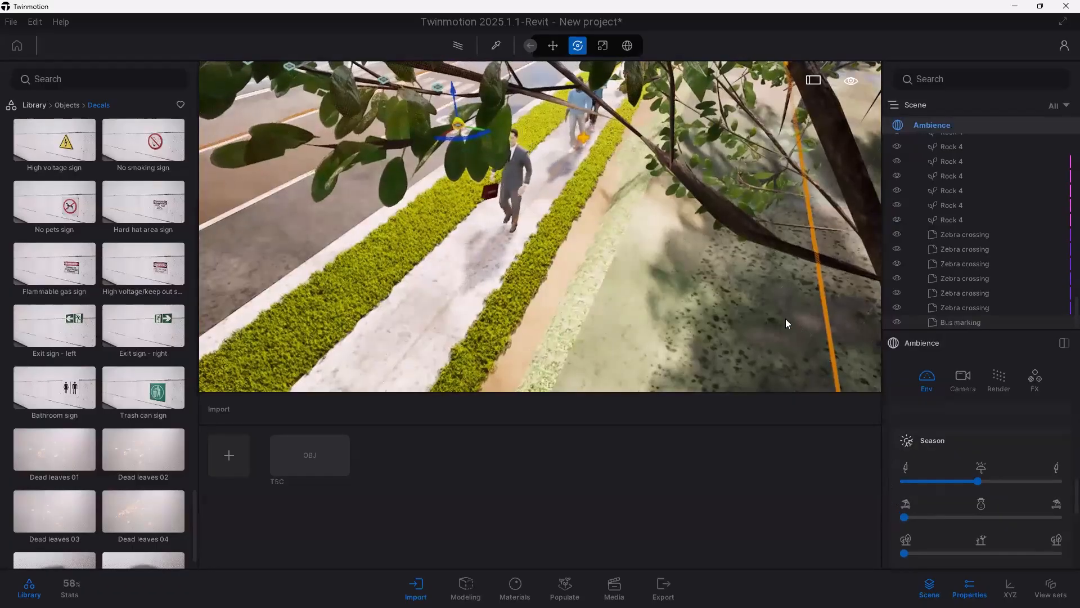
Step: Try snow cover on the road scene by raising the Season snow level to about the midpoint, and reset it to minimum
{"action": "key", "text": "s"}
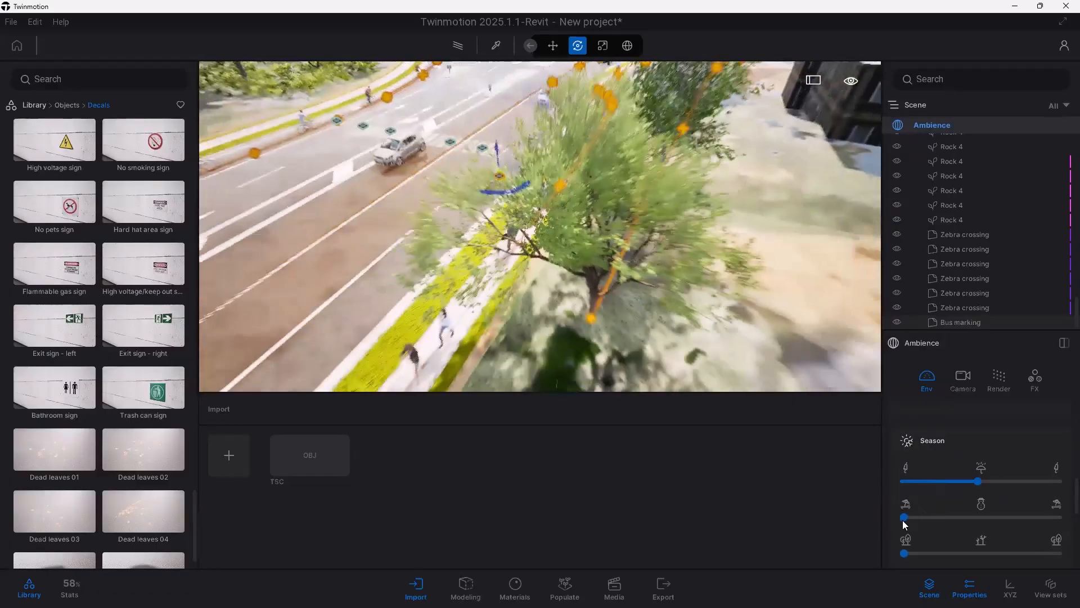
{"action": "left_click", "coordinate": [976, 517]}
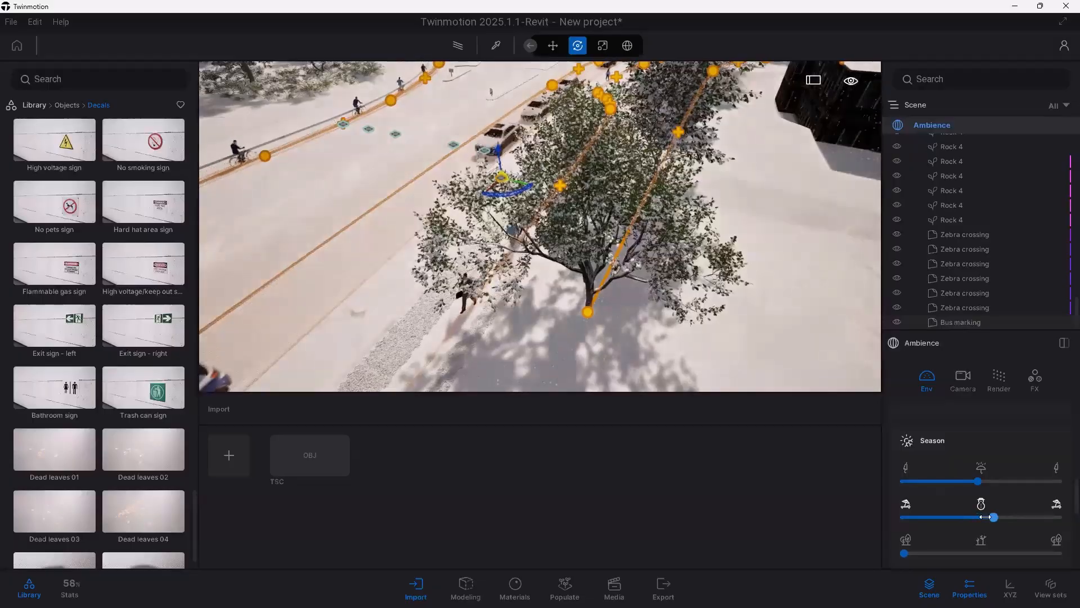
{"action": "left_click_drag", "start_coordinate": [979, 517], "coordinate": [933, 517]}
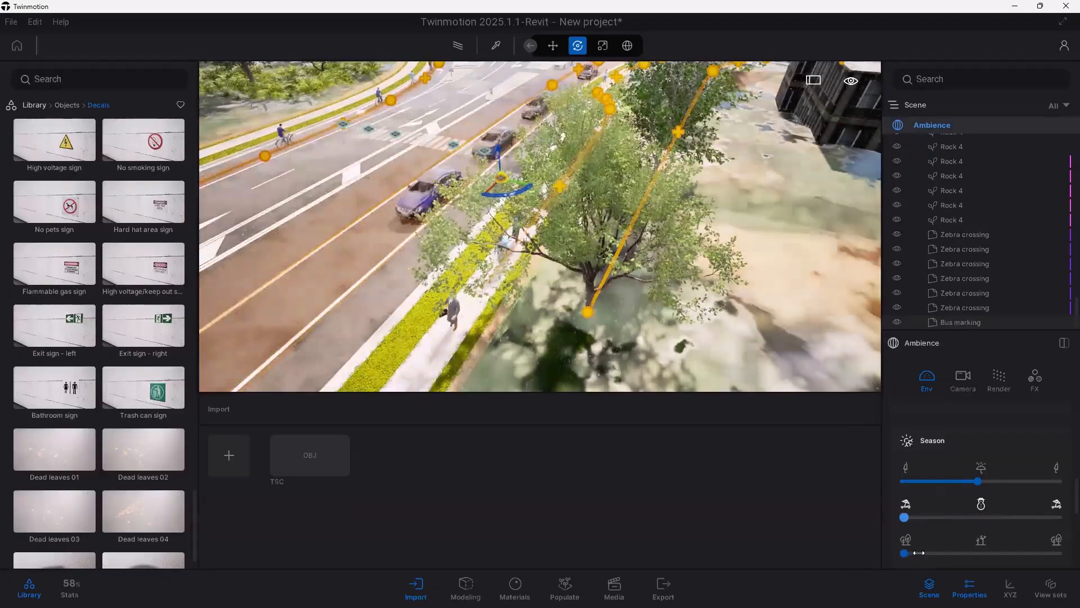
Step: Set the tree foliage level in the Season settings to the leafless midpoint and inspect the trees beside the road
{"action": "left_click", "coordinate": [985, 552]}
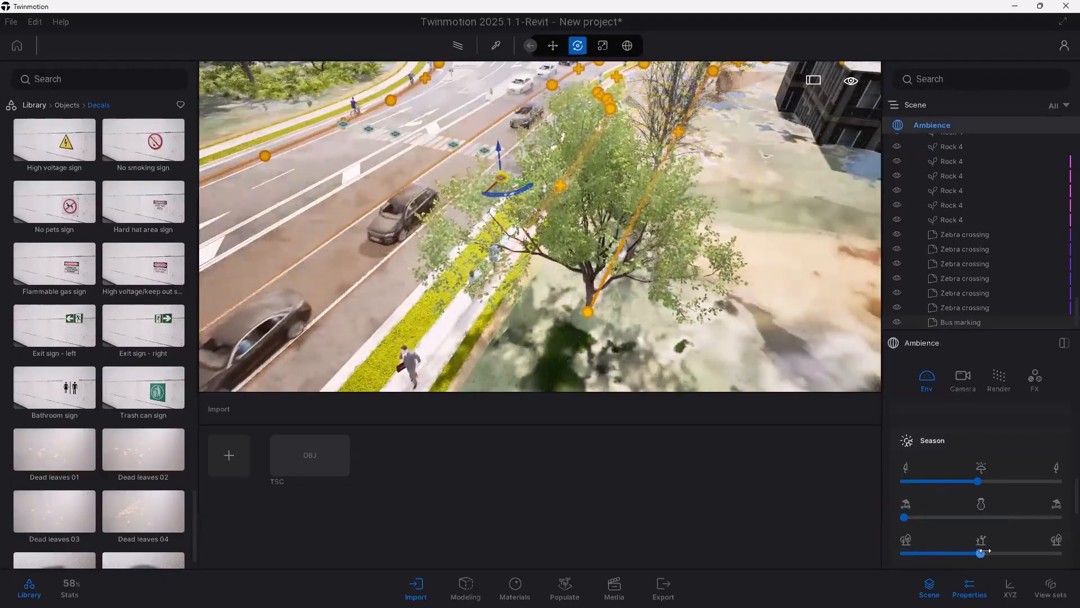
{"action": "scroll", "coordinate": [692, 140], "scroll_direction": "up", "scroll_amount": 8}
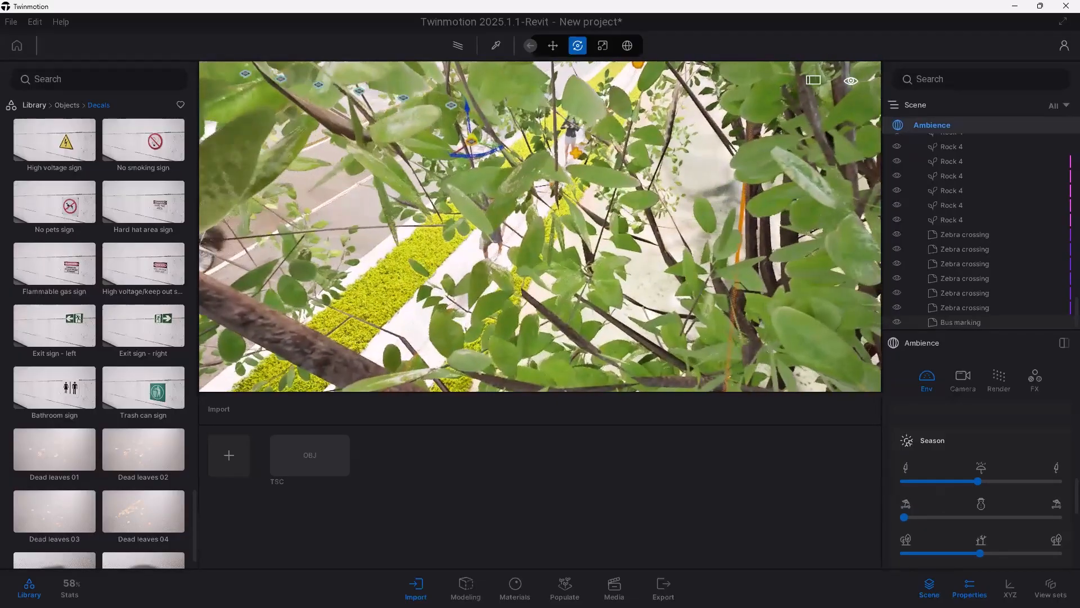
{"action": "scroll", "coordinate": [694, 159], "scroll_direction": "down", "scroll_amount": 4}
Step: Scatter four Dead leaves 02 decals on the ground around the base of the bare tree beside the road
{"action": "scroll", "coordinate": [671, 158], "scroll_direction": "down", "scroll_amount": 4}
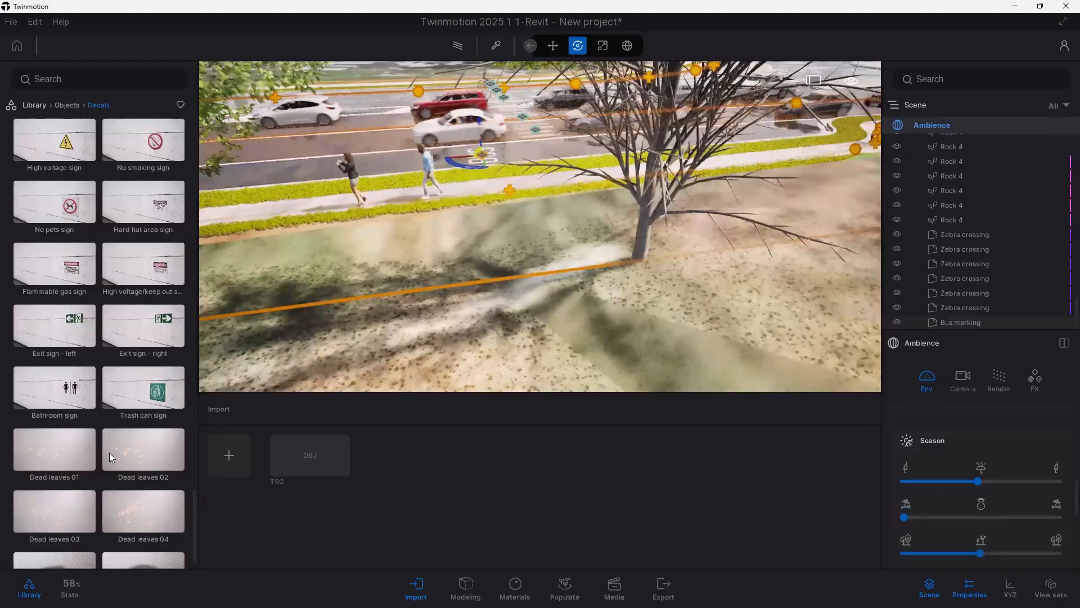
{"action": "left_click_drag", "start_coordinate": [136, 450], "coordinate": [626, 275]}
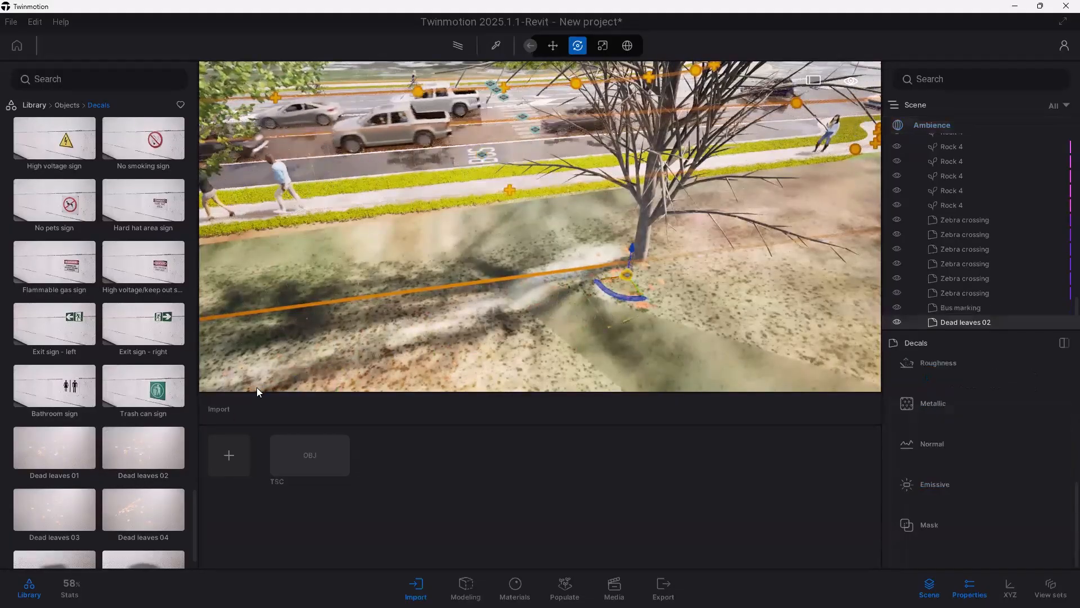
{"action": "left_click", "coordinate": [596, 230]}
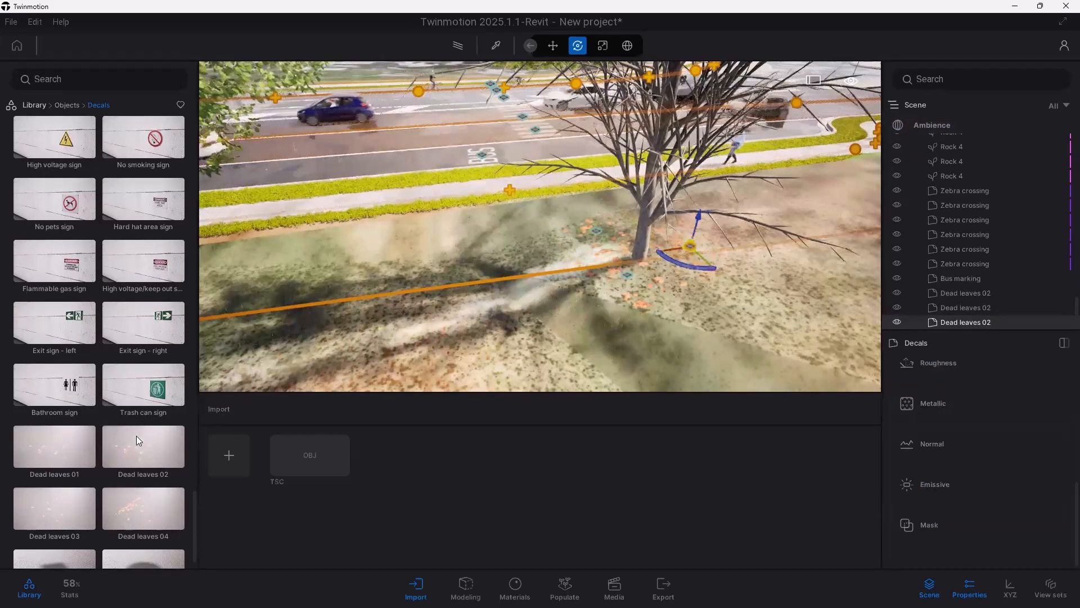
{"action": "left_click_drag", "start_coordinate": [136, 435], "coordinate": [455, 318]}
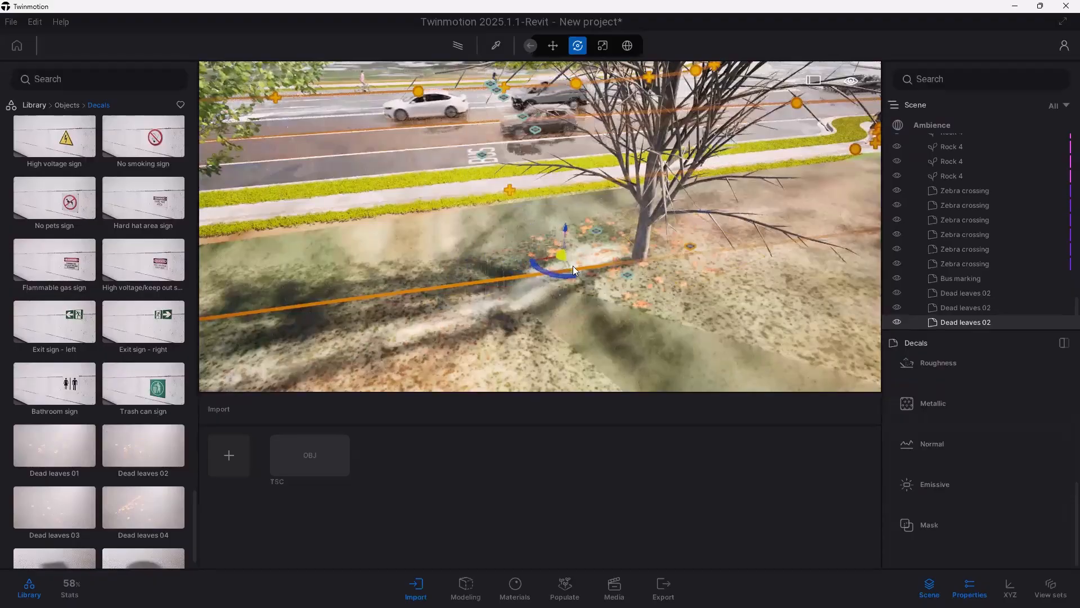
{"action": "scroll", "coordinate": [595, 282], "scroll_direction": "up", "scroll_amount": 5}
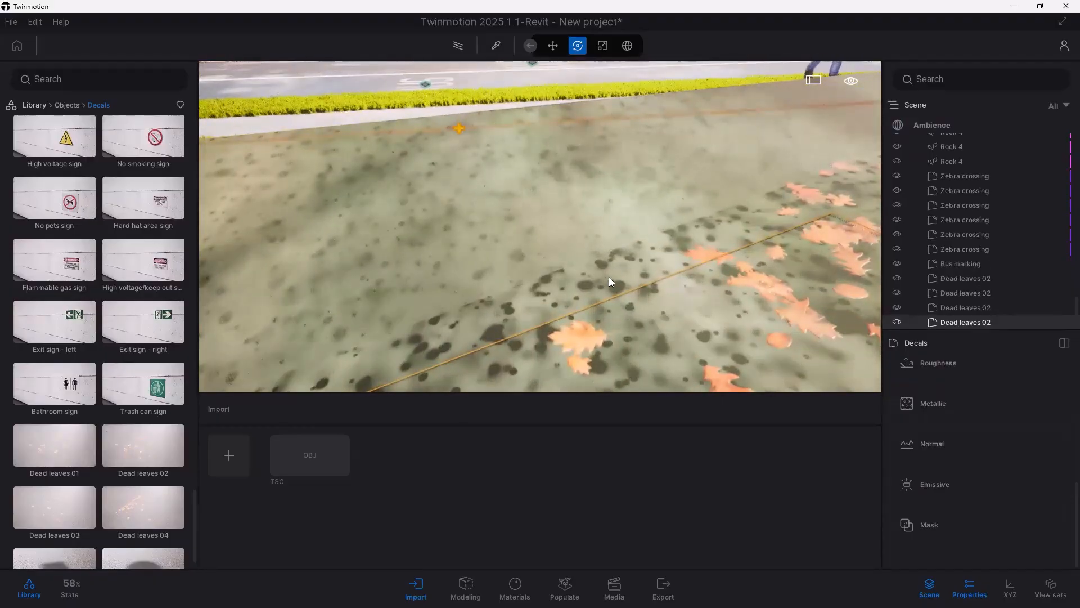
{"action": "scroll", "coordinate": [607, 276], "scroll_direction": "down", "scroll_amount": 2}
{"action": "scroll", "coordinate": [597, 273], "scroll_direction": "down", "scroll_amount": 4}
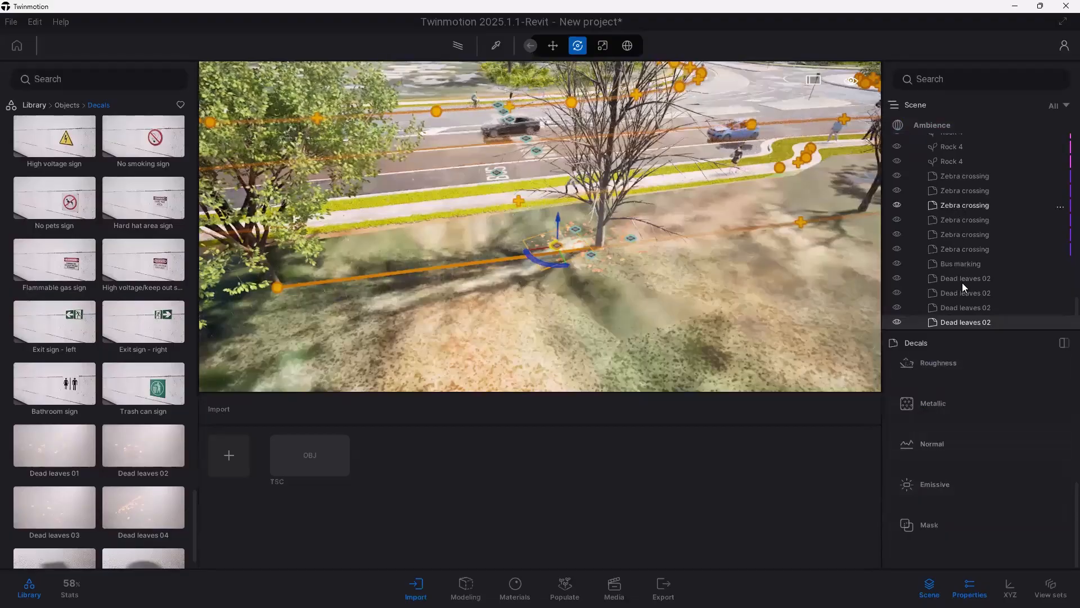
Step: Reset the tree foliage level in the ambience Season settings to minimum and check the roadside trees
{"action": "left_click", "coordinate": [924, 127]}
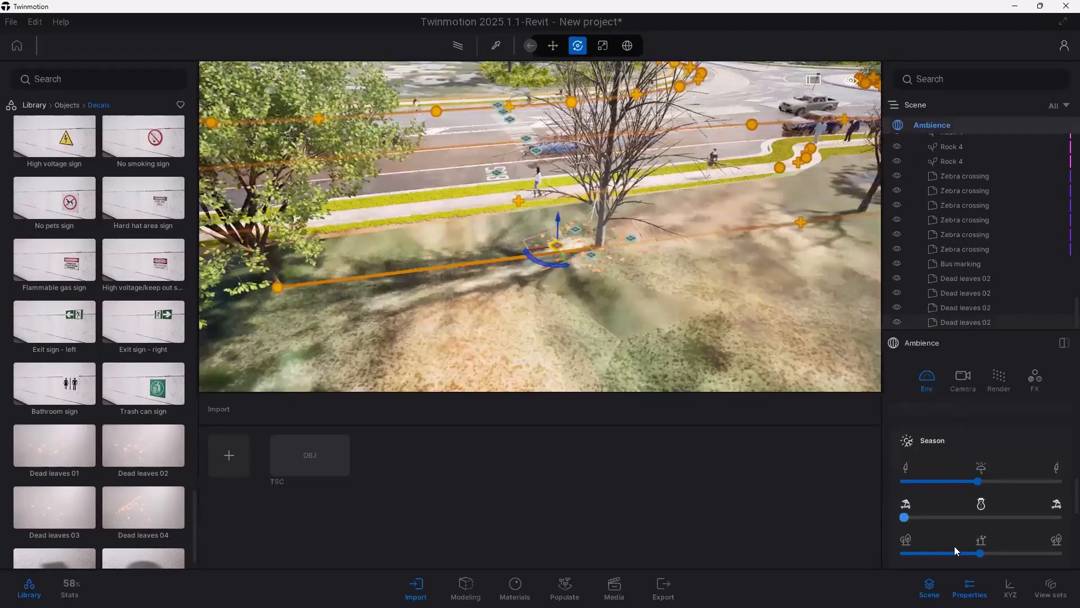
{"action": "left_click_drag", "start_coordinate": [980, 553], "coordinate": [903, 553]}
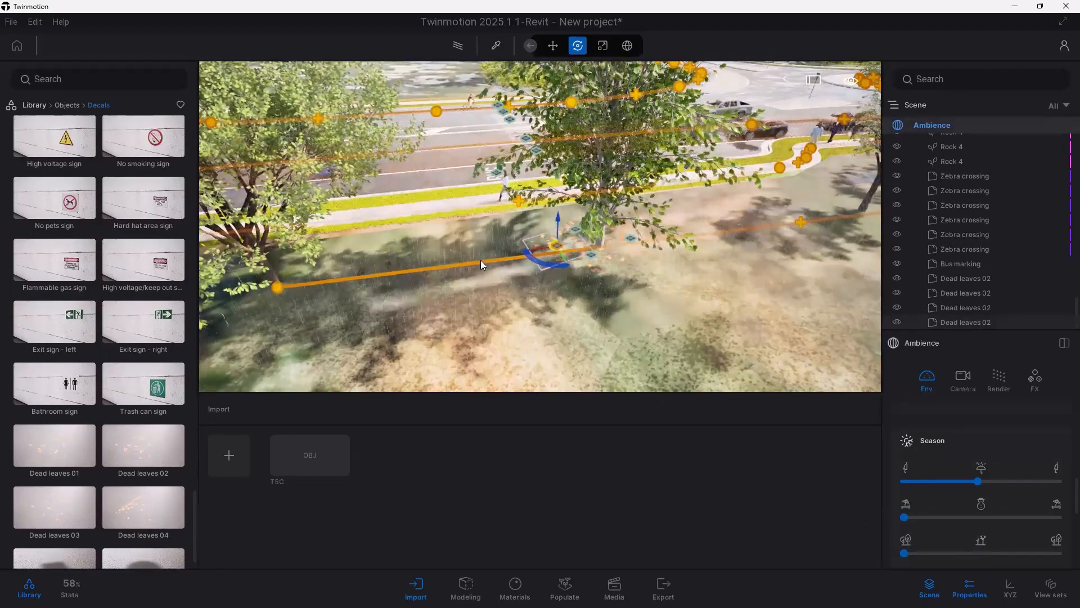
{"action": "left_click_drag", "start_coordinate": [481, 259], "coordinate": [310, 251]}
Step: Place a Puddle 1 decal on the road surface near the hedge strip
{"action": "scroll", "coordinate": [93, 291], "scroll_direction": "up", "scroll_amount": 5}
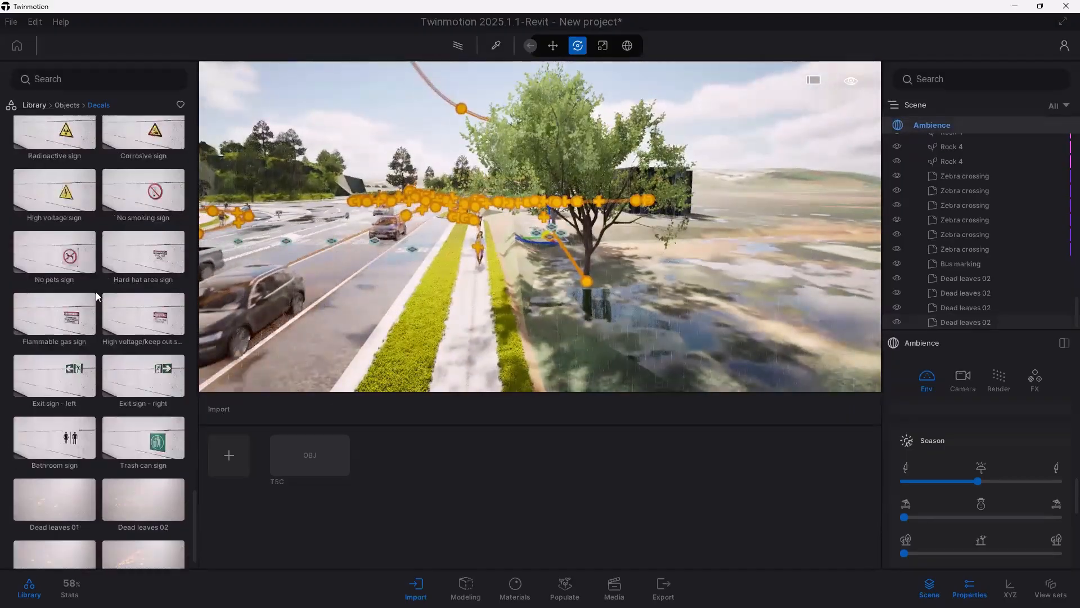
{"action": "scroll", "coordinate": [93, 291], "scroll_direction": "up", "scroll_amount": 5}
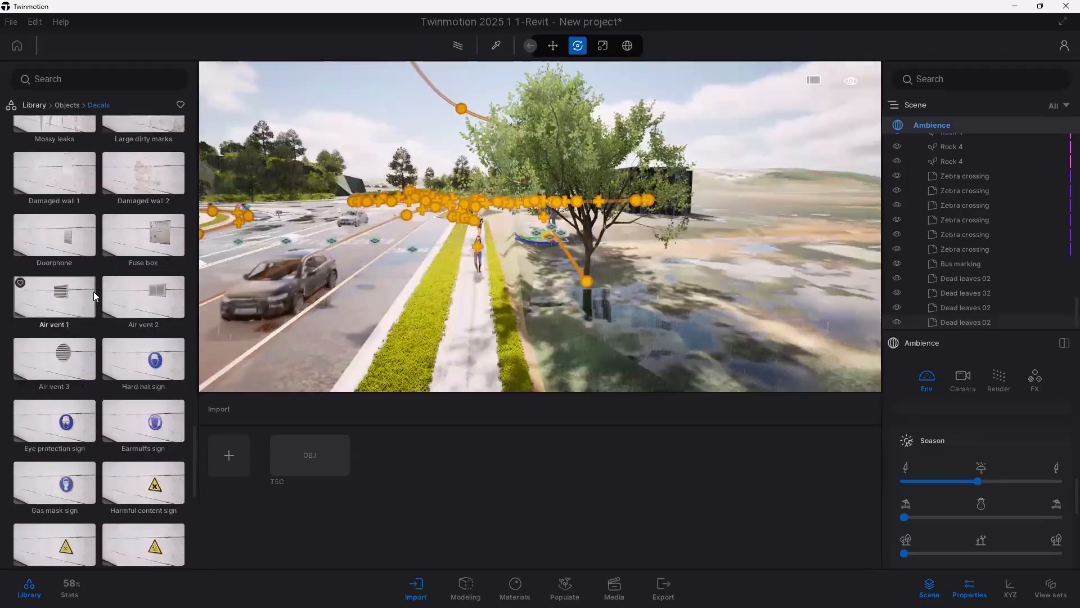
{"action": "scroll", "coordinate": [93, 291], "scroll_direction": "up", "scroll_amount": 6}
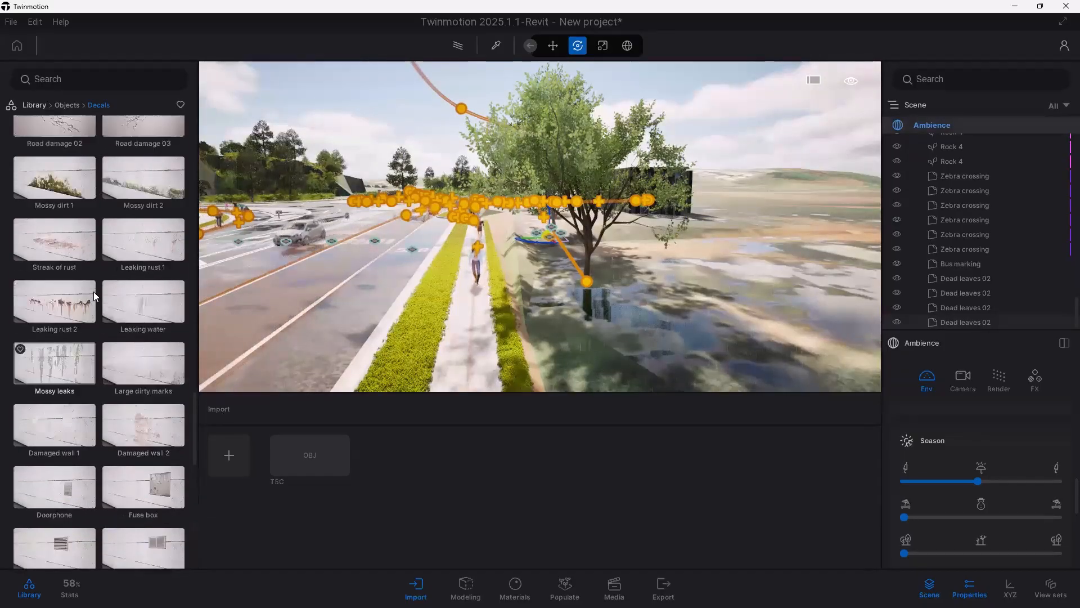
{"action": "scroll", "coordinate": [94, 292], "scroll_direction": "up", "scroll_amount": 6}
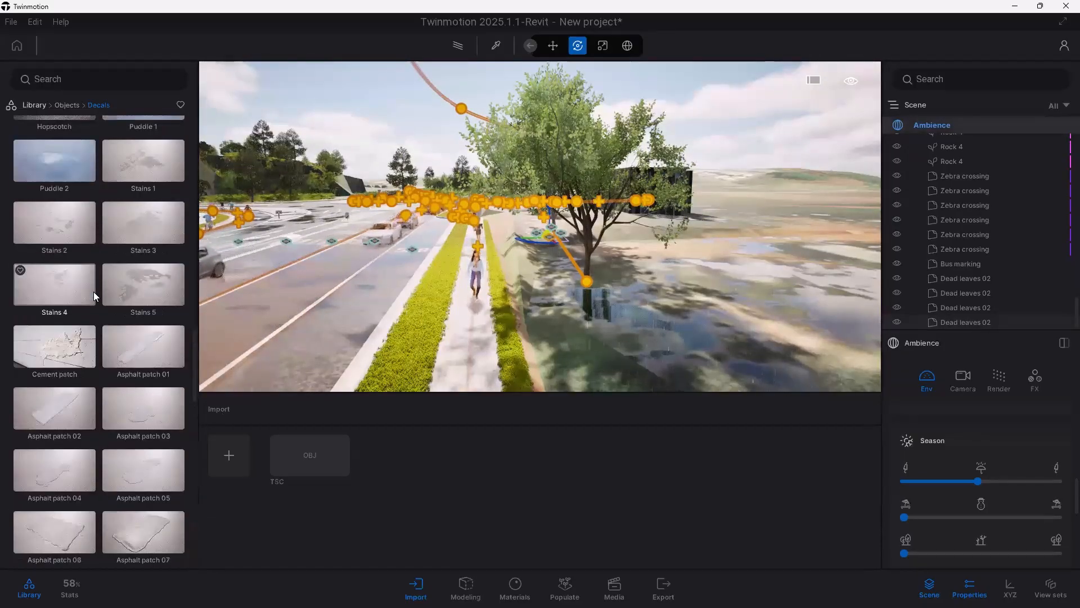
{"action": "scroll", "coordinate": [126, 305], "scroll_direction": "up", "scroll_amount": 1}
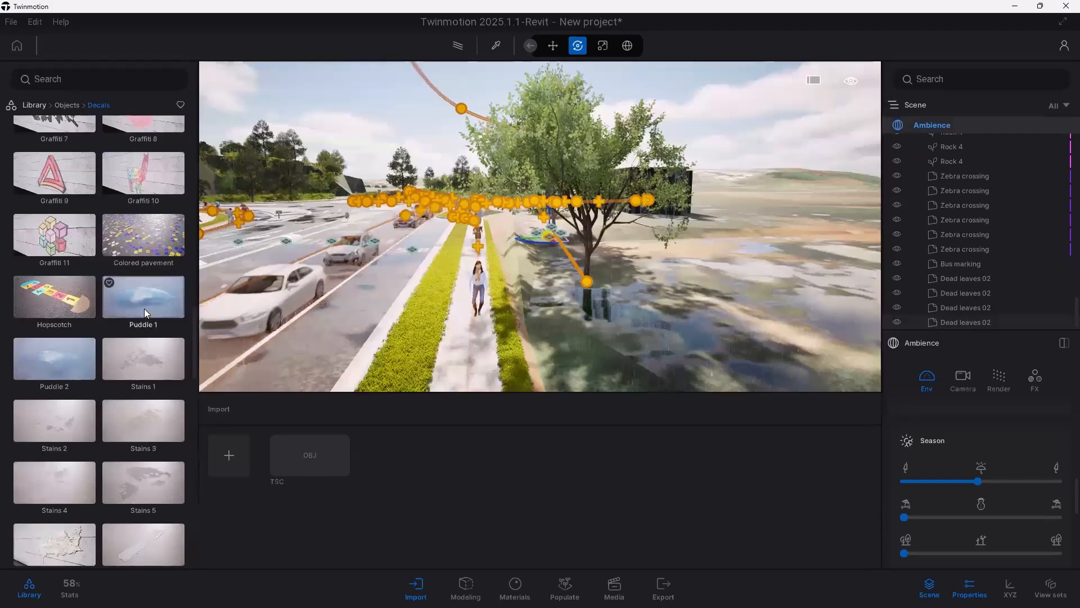
{"action": "left_click_drag", "start_coordinate": [322, 352], "coordinate": [335, 355]}
Step: Place a Manhole 3 decal on the sidewalk between the two hedge strips
{"action": "scroll", "coordinate": [76, 217], "scroll_direction": "up", "scroll_amount": 5}
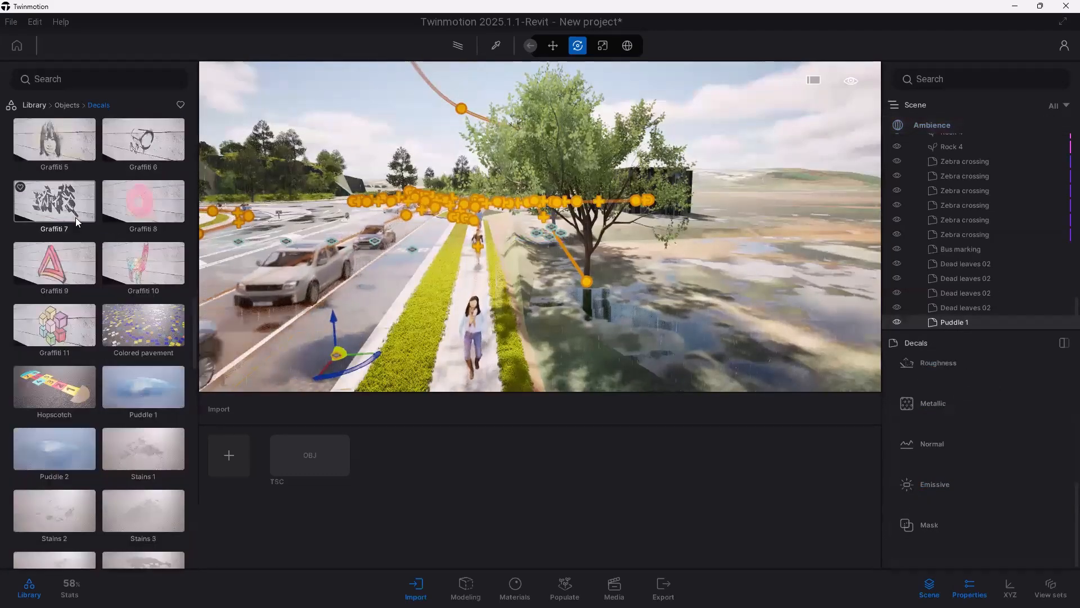
{"action": "scroll", "coordinate": [59, 207], "scroll_direction": "up", "scroll_amount": 1}
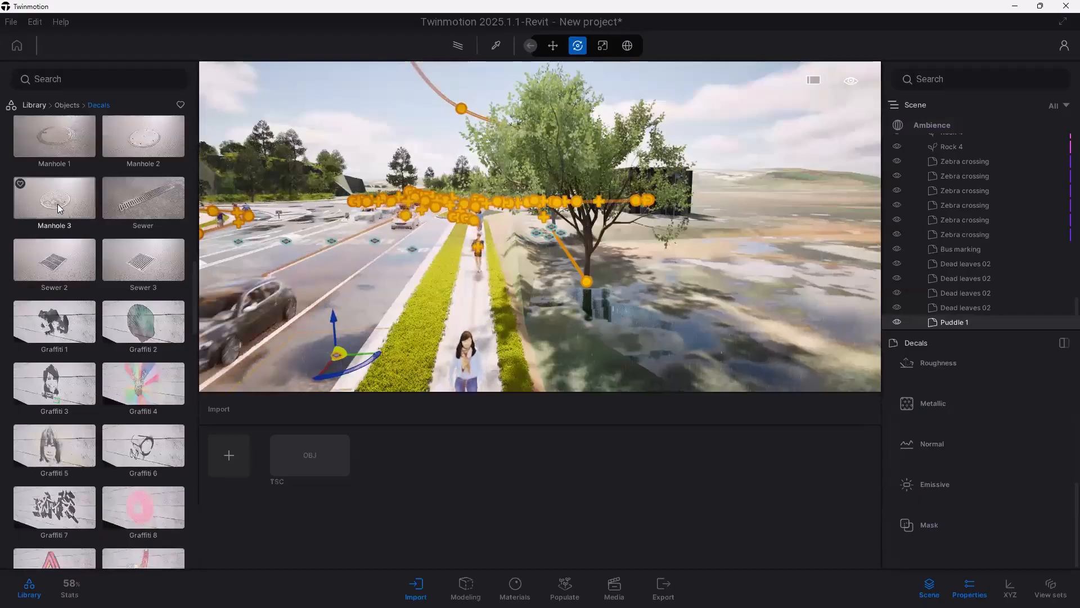
{"action": "scroll", "coordinate": [168, 233], "scroll_direction": "up", "scroll_amount": 1}
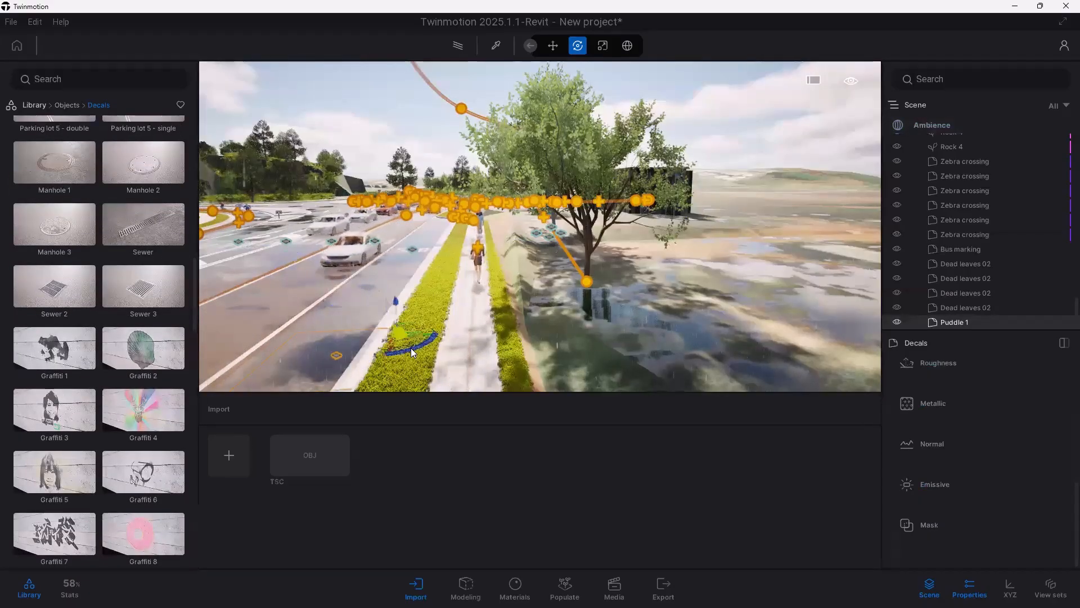
{"action": "left_click_drag", "start_coordinate": [413, 353], "coordinate": [461, 359]}
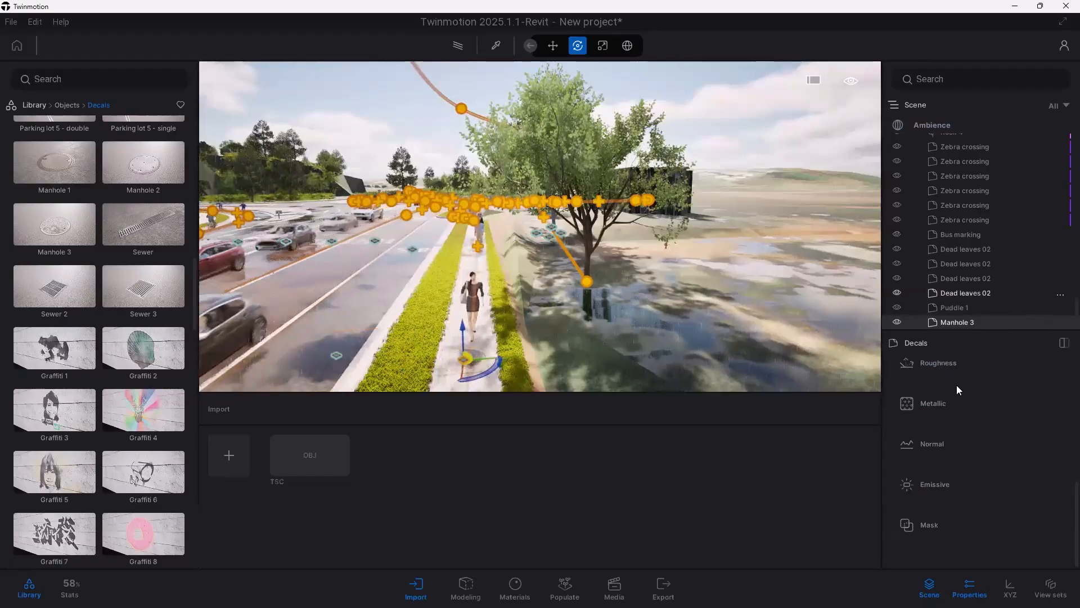
Step: Review the manhole decal's sorting and scale settings, inspect it on the sidewalk, and clear the selection
{"action": "scroll", "coordinate": [955, 395], "scroll_direction": "up", "scroll_amount": 3}
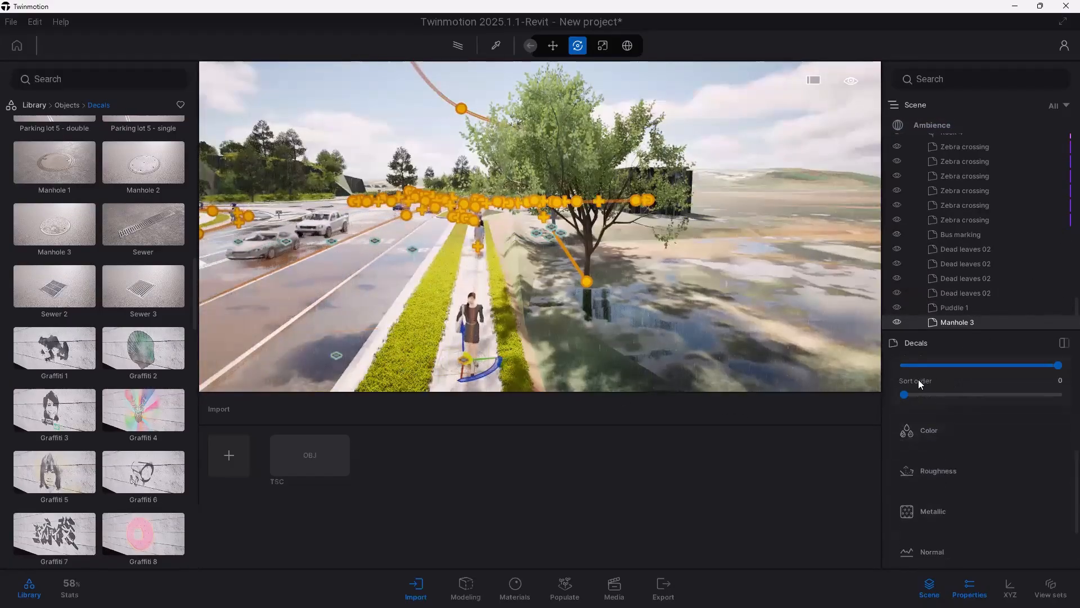
{"action": "scroll", "coordinate": [910, 392], "scroll_direction": "up", "scroll_amount": 2}
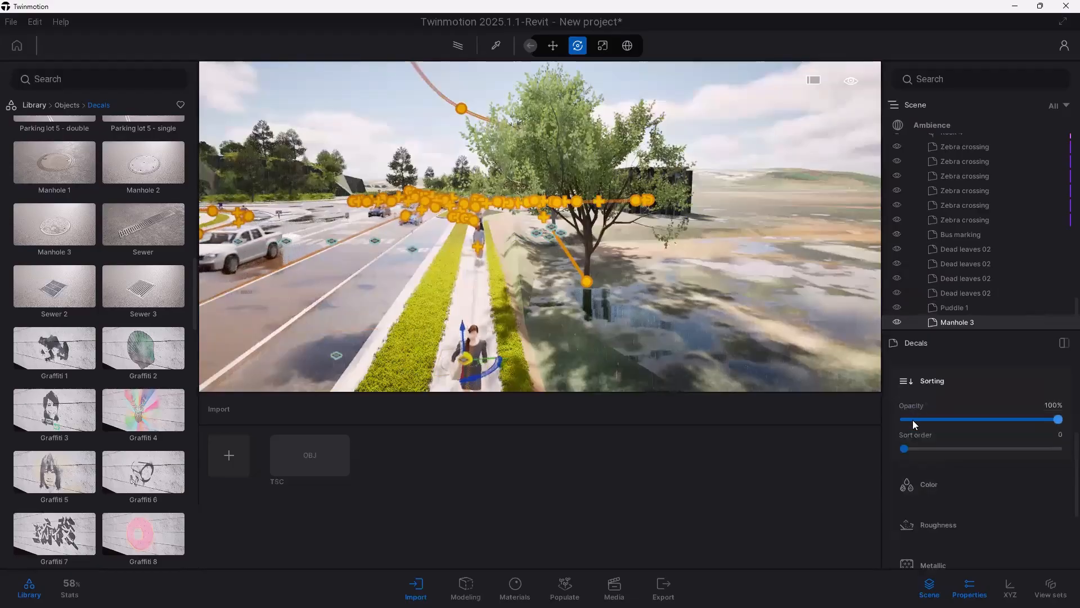
{"action": "scroll", "coordinate": [919, 419], "scroll_direction": "up", "scroll_amount": 2}
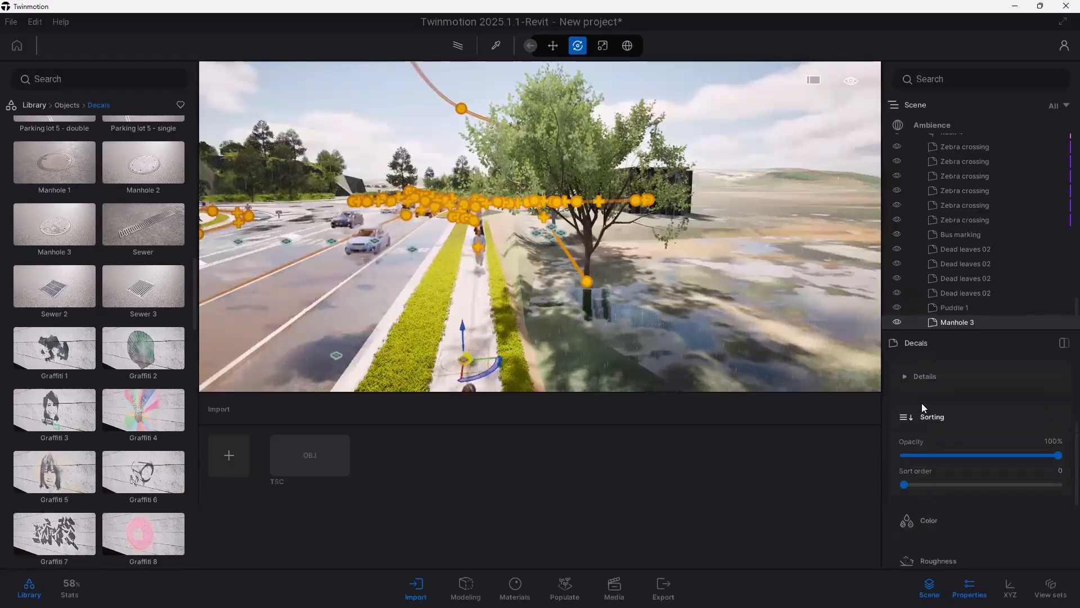
{"action": "scroll", "coordinate": [917, 408], "scroll_direction": "up", "scroll_amount": 1}
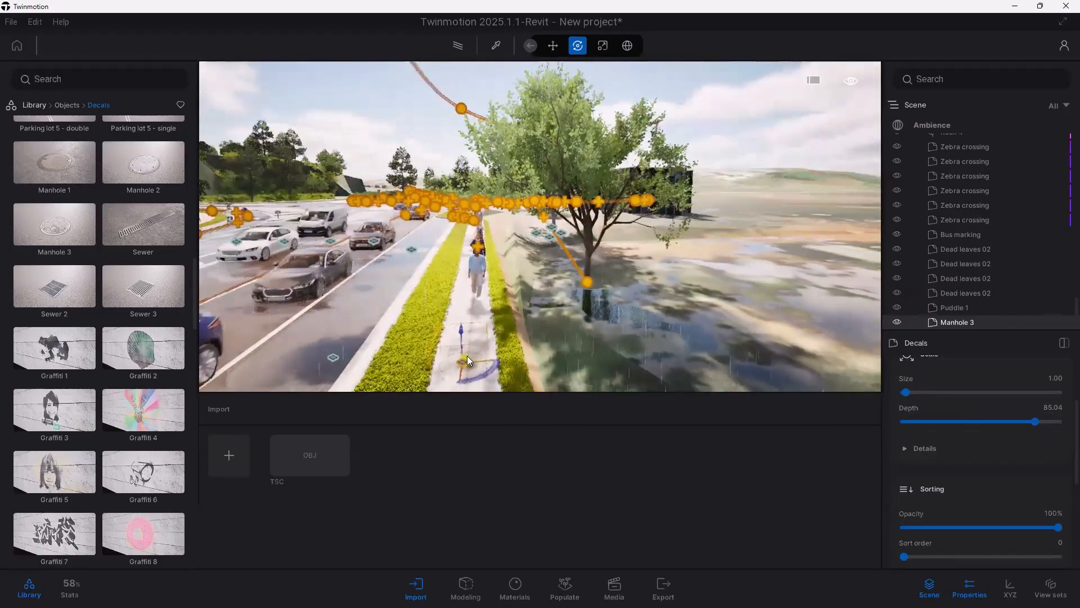
{"action": "scroll", "coordinate": [485, 345], "scroll_direction": "up", "scroll_amount": 2}
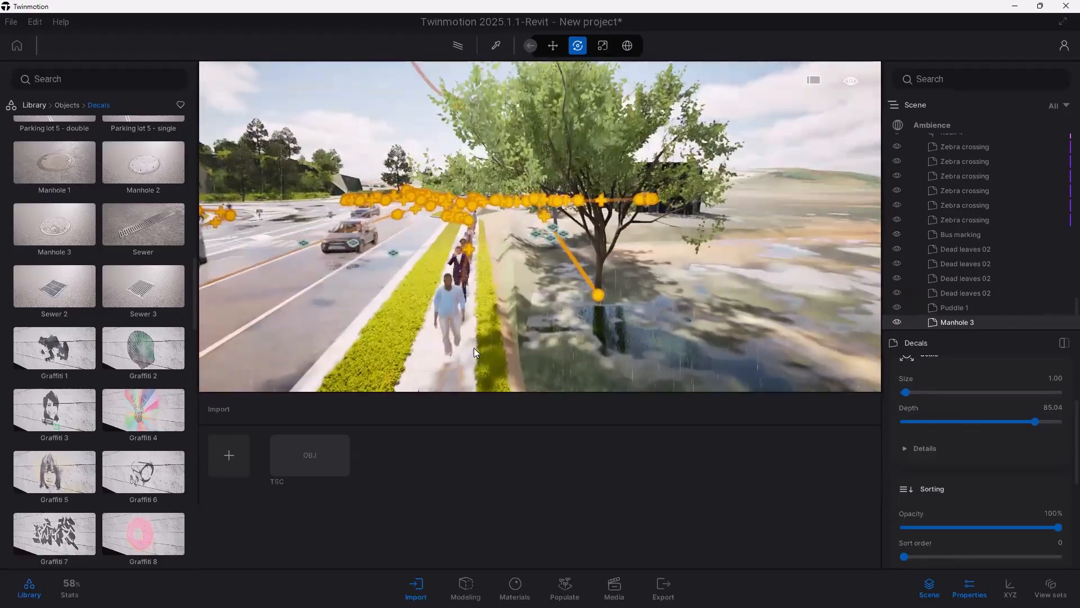
{"action": "right_click_drag", "start_coordinate": [485, 345], "coordinate": [460, 357]}
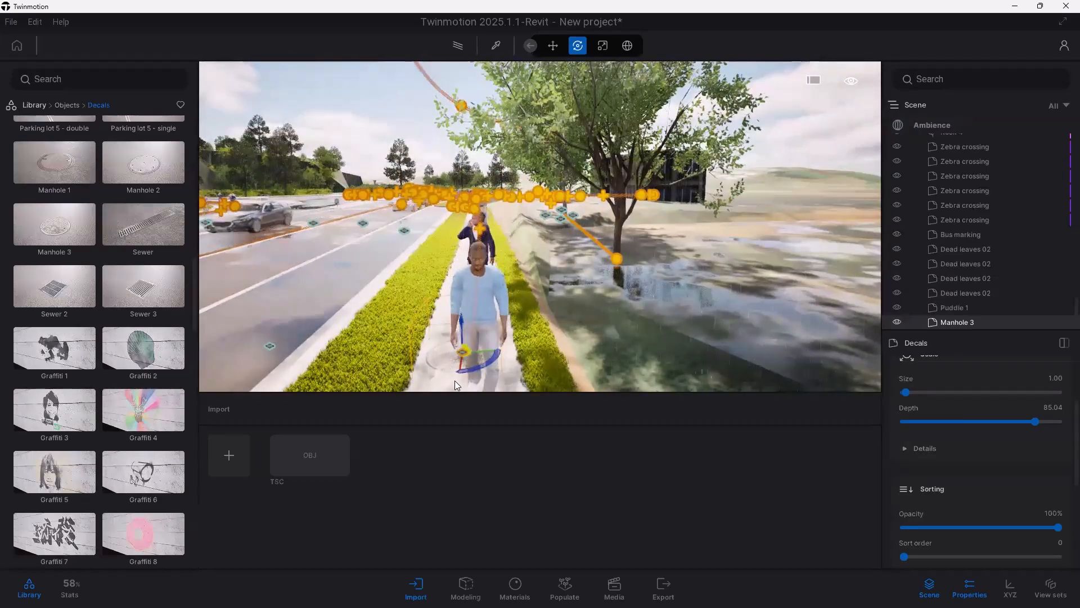
{"action": "key", "text": "Escape"}
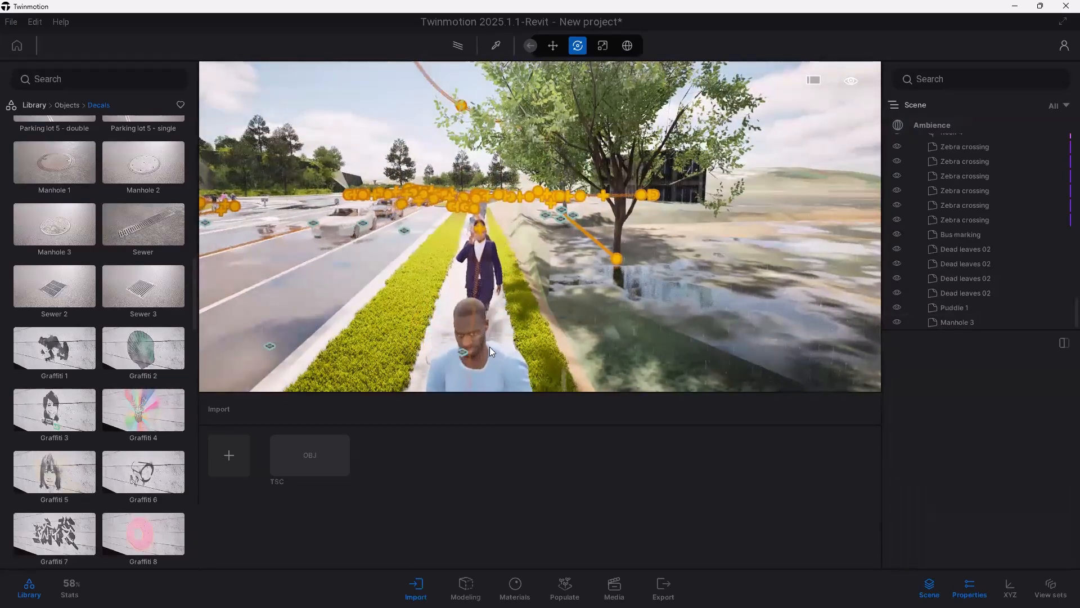
Step: Reset the first Season level in the ambience environment settings to minimum and check the whole roundabout scene
{"action": "right_click_drag", "start_coordinate": [413, 281], "coordinate": [803, 332]}
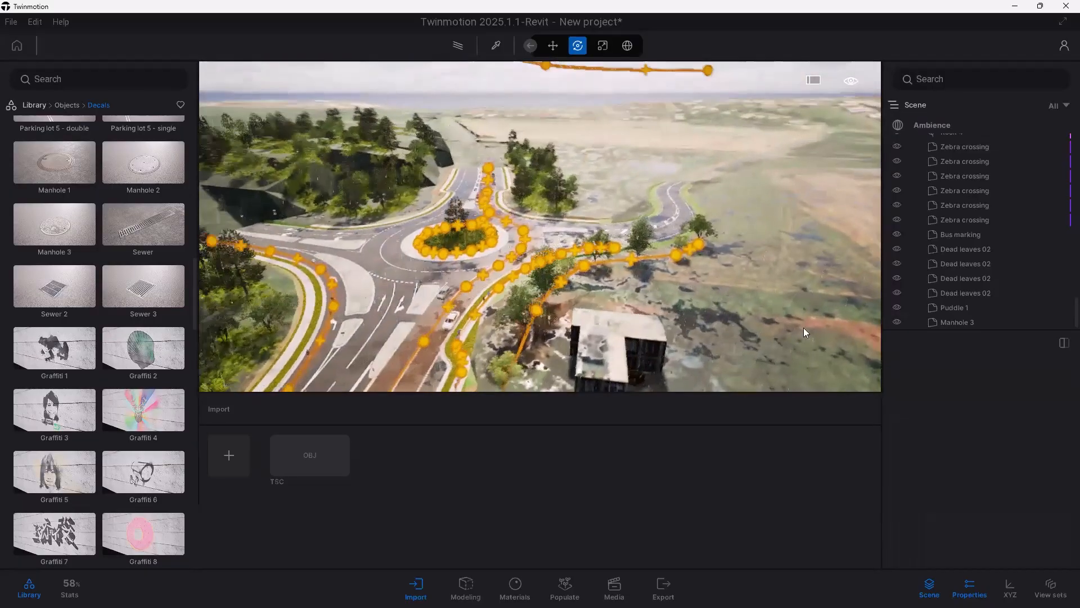
{"action": "left_click", "coordinate": [928, 125]}
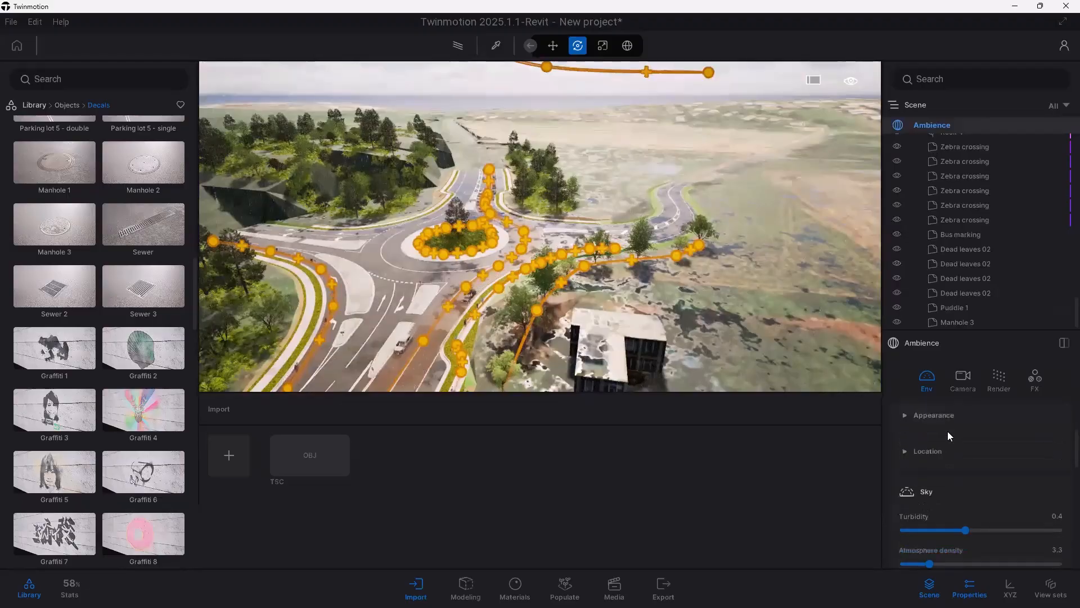
{"action": "scroll", "coordinate": [948, 431], "scroll_direction": "down", "scroll_amount": 5}
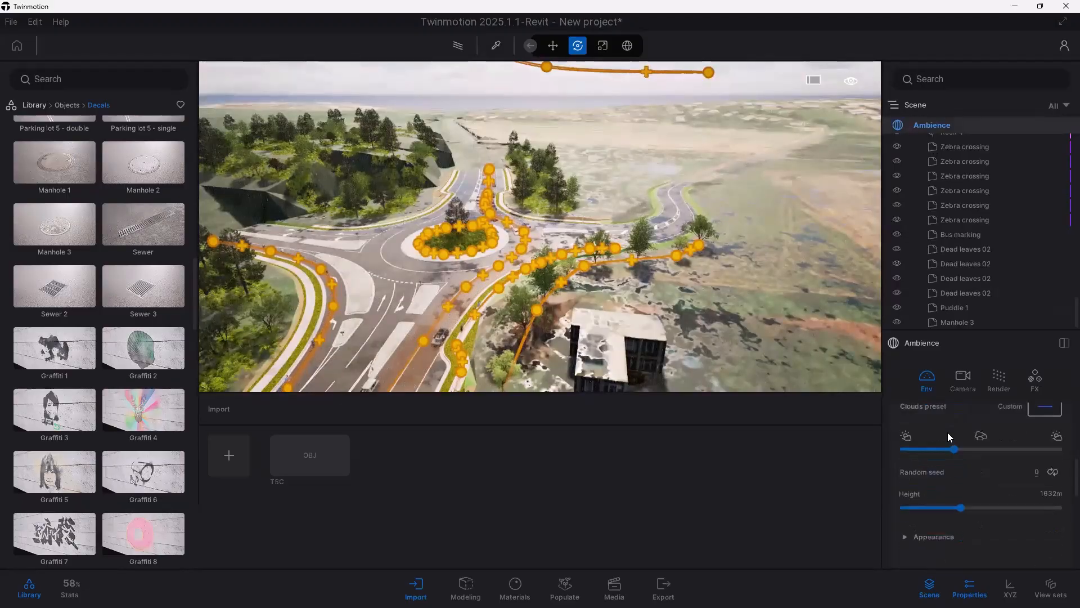
{"action": "scroll", "coordinate": [949, 456], "scroll_direction": "down", "scroll_amount": 6}
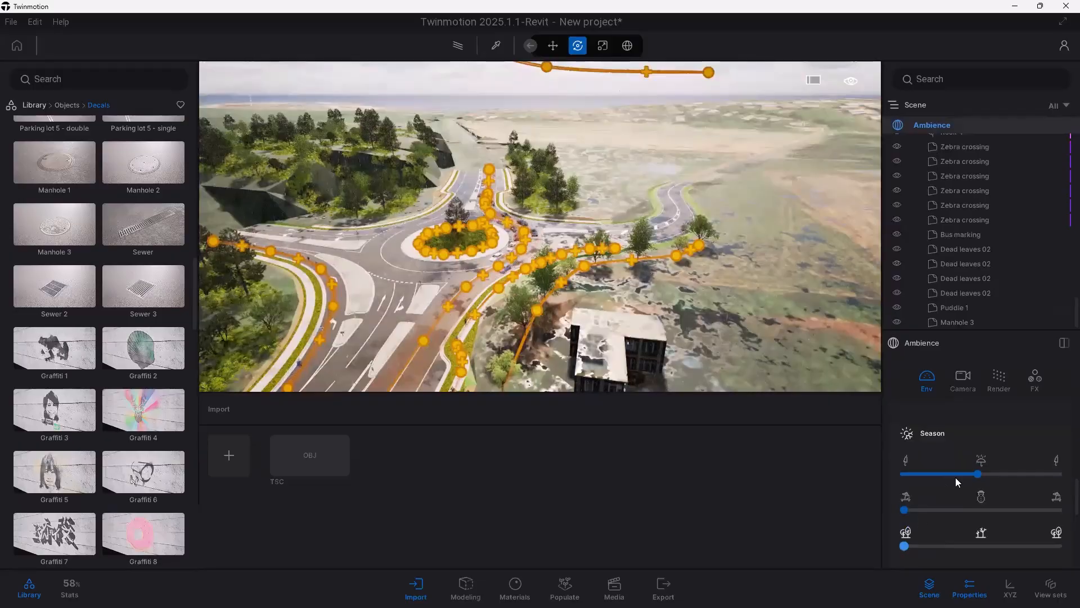
{"action": "left_click_drag", "start_coordinate": [978, 474], "coordinate": [944, 473]}
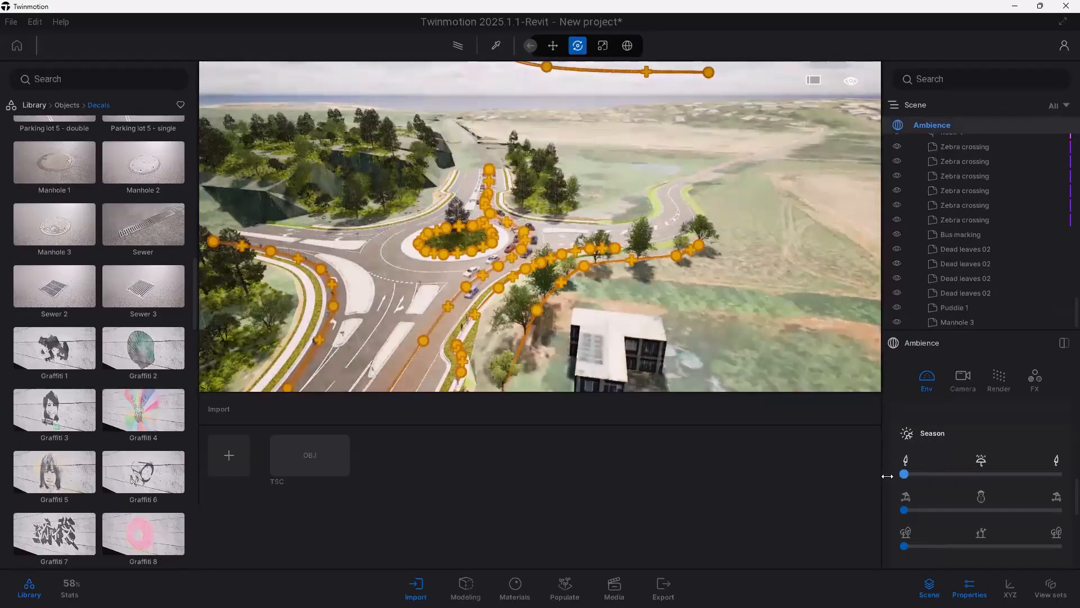
{"action": "scroll", "coordinate": [475, 300], "scroll_direction": "up", "scroll_amount": 6}
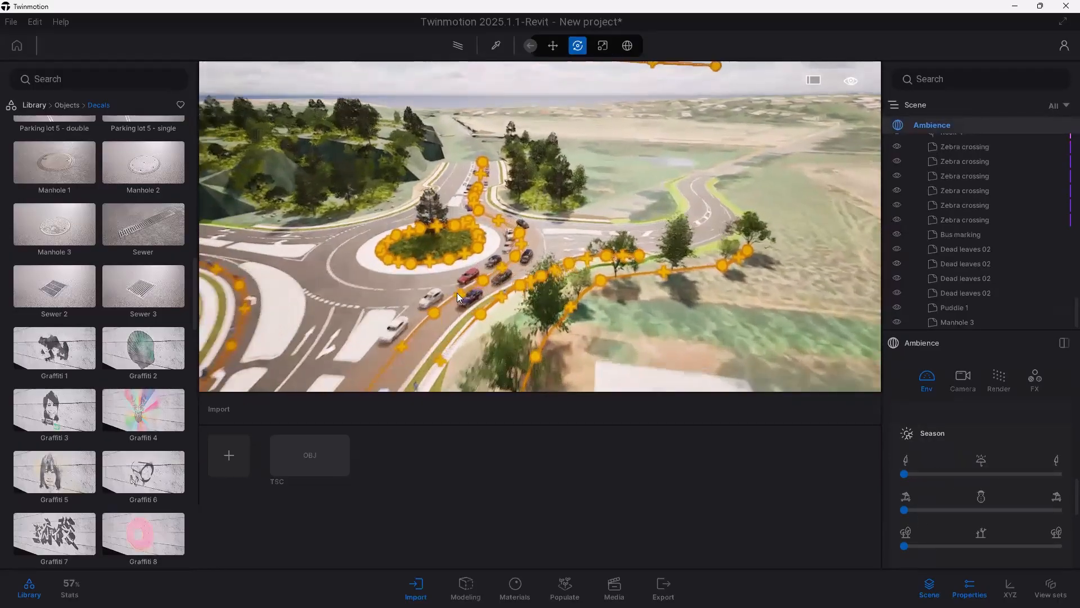
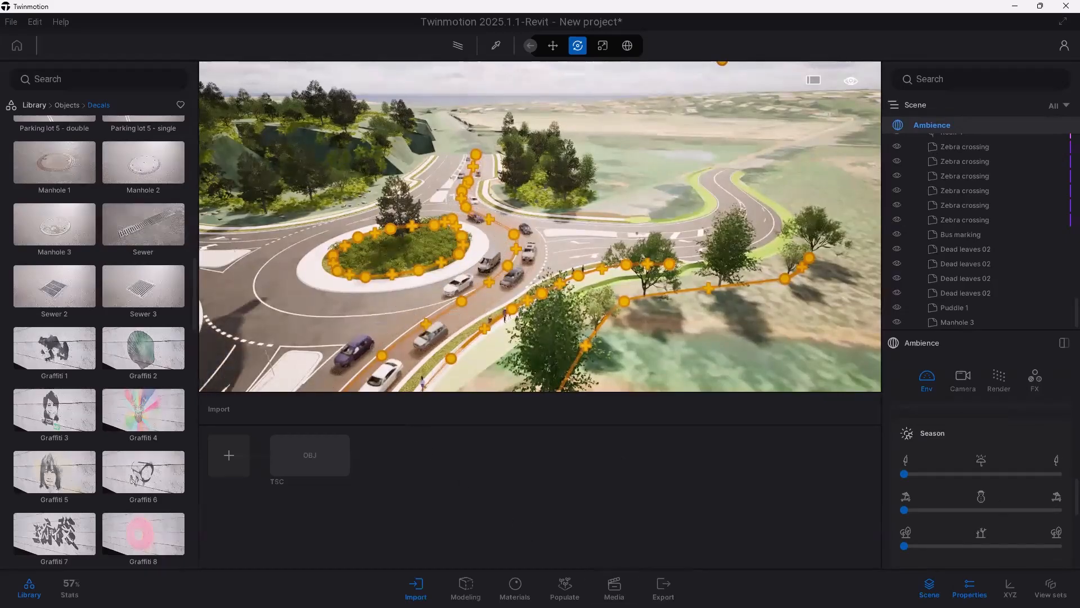
Step: Check the Water objects in the library and place a Fire with smoke particle effect on the grass verge beside the sidewalk
{"action": "middle_click_drag", "start_coordinate": [424, 283], "coordinate": [519, 271]}
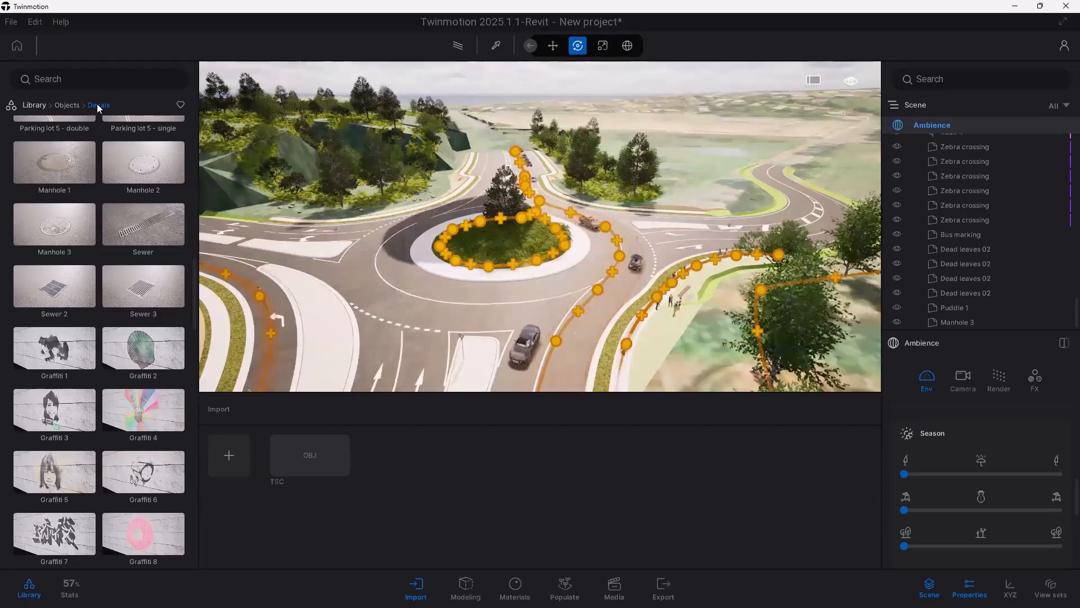
{"action": "left_click", "coordinate": [41, 105]}
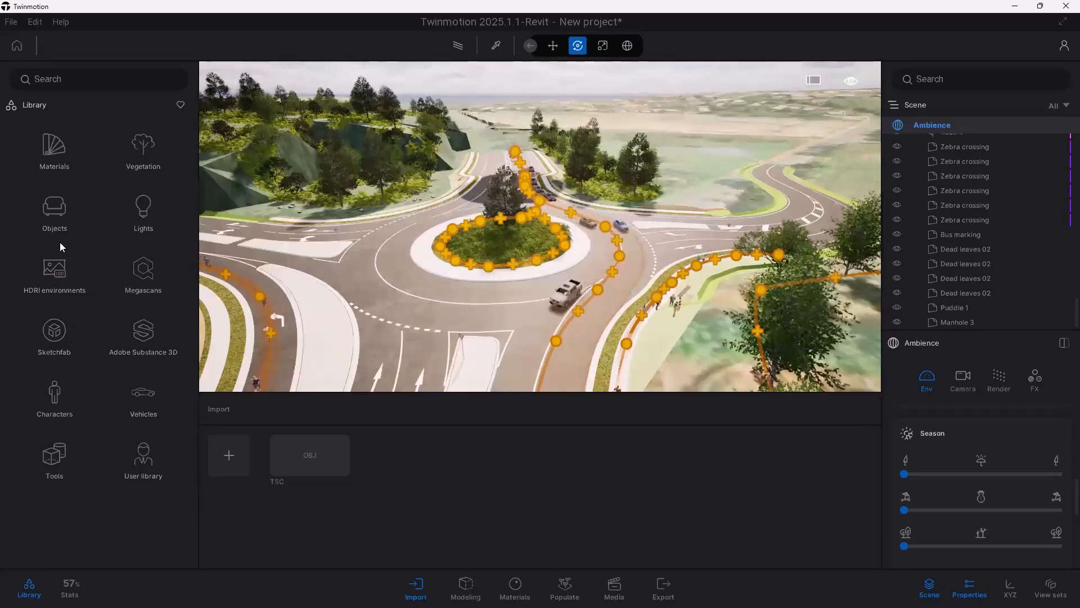
{"action": "left_click", "coordinate": [55, 207]}
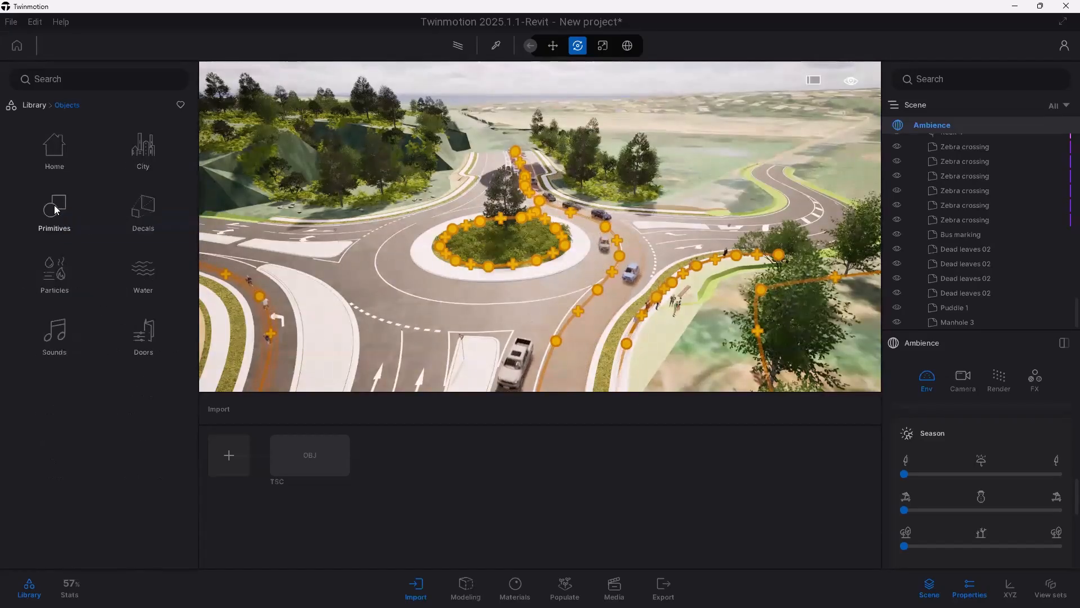
{"action": "left_click", "coordinate": [143, 273]}
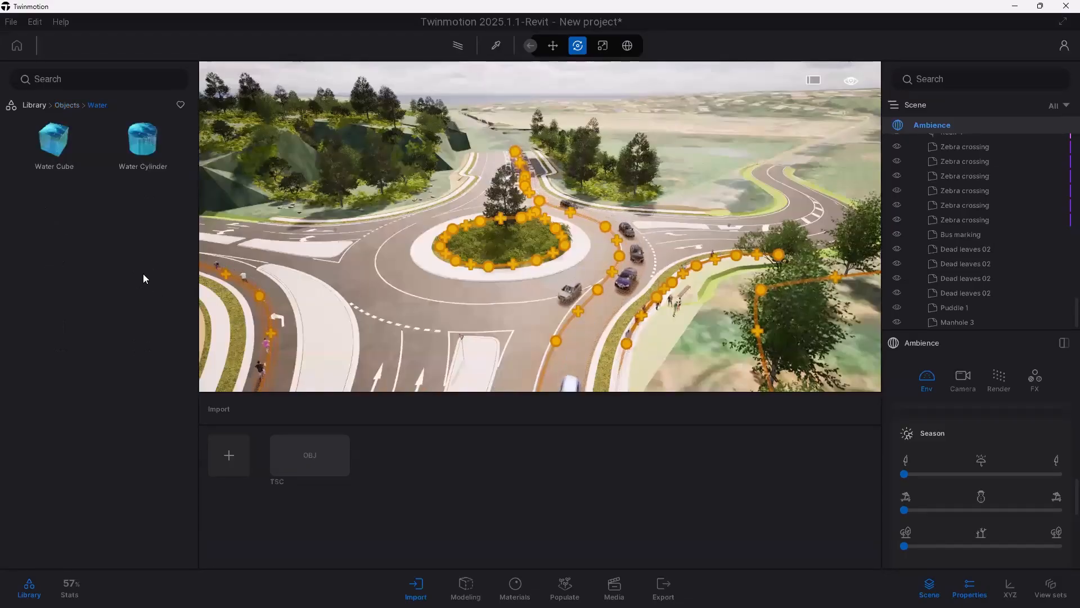
{"action": "left_click", "coordinate": [68, 106]}
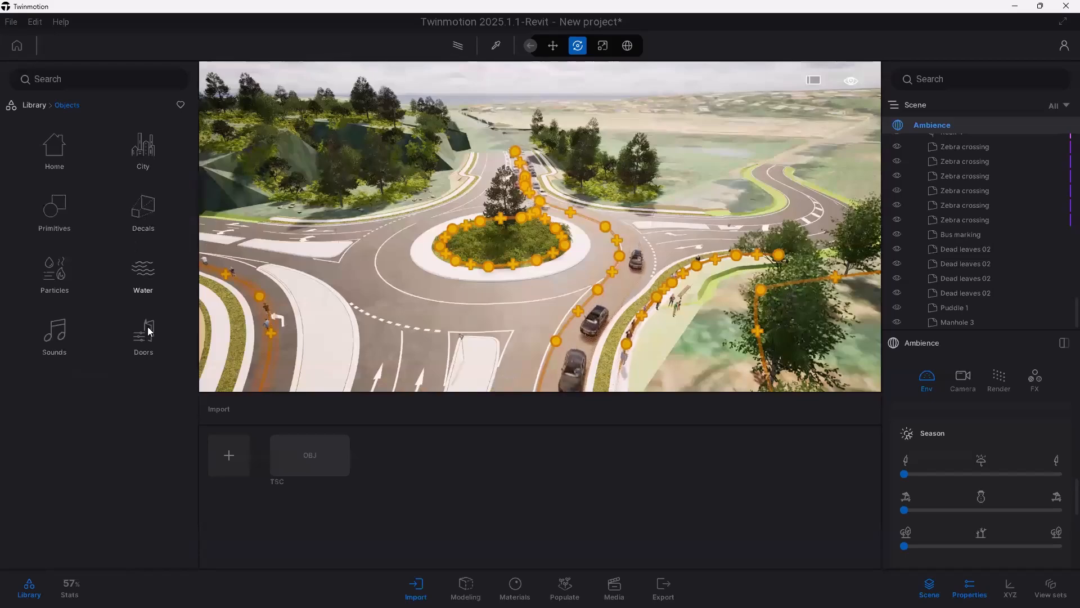
{"action": "left_click", "coordinate": [51, 276]}
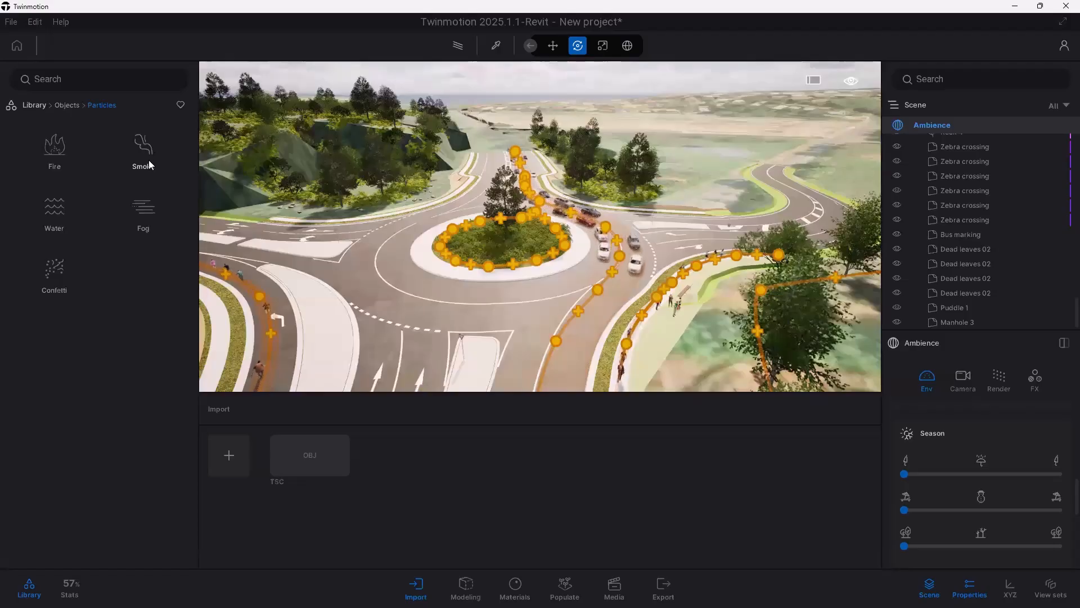
{"action": "left_click", "coordinate": [54, 151]}
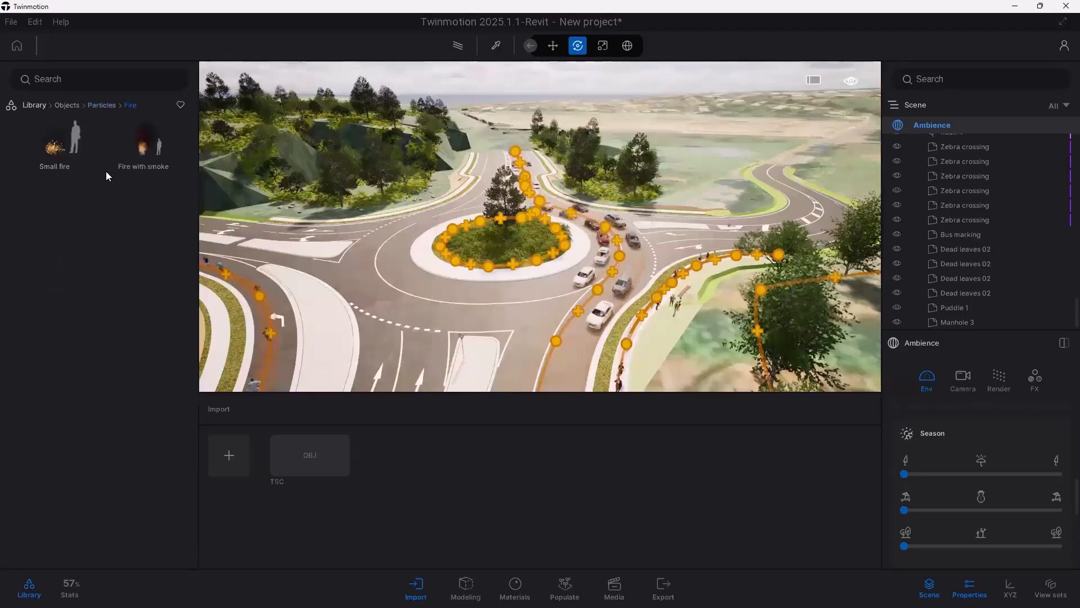
{"action": "left_click_drag", "start_coordinate": [140, 153], "coordinate": [653, 341]}
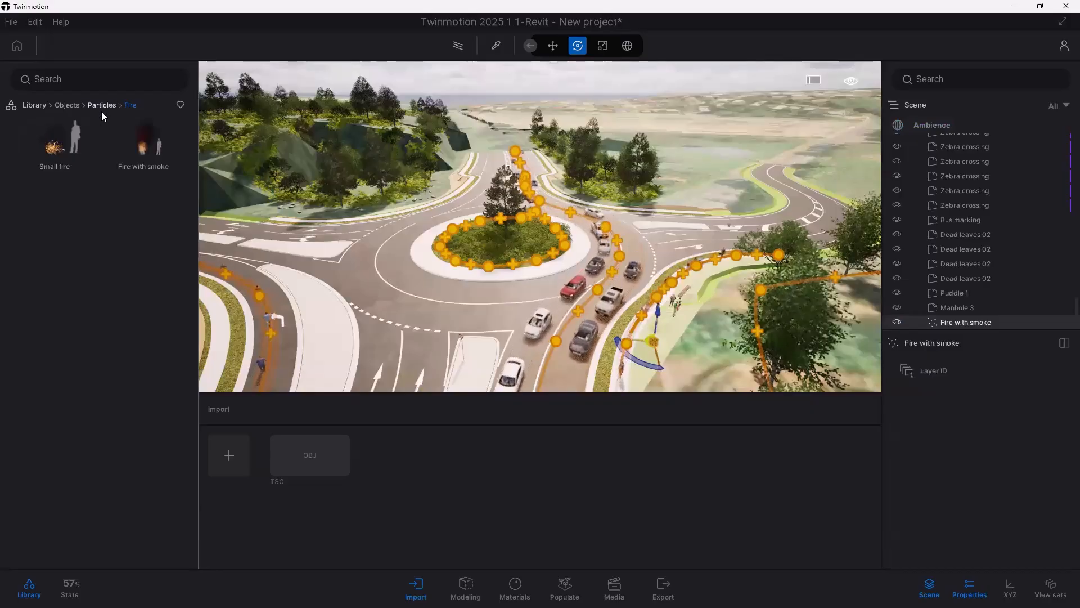
Step: Place a Small fog bank particle effect beside the standing pedestrians and inspect the fire and fog effects up close
{"action": "left_click", "coordinate": [101, 107]}
{"action": "left_click", "coordinate": [142, 212]}
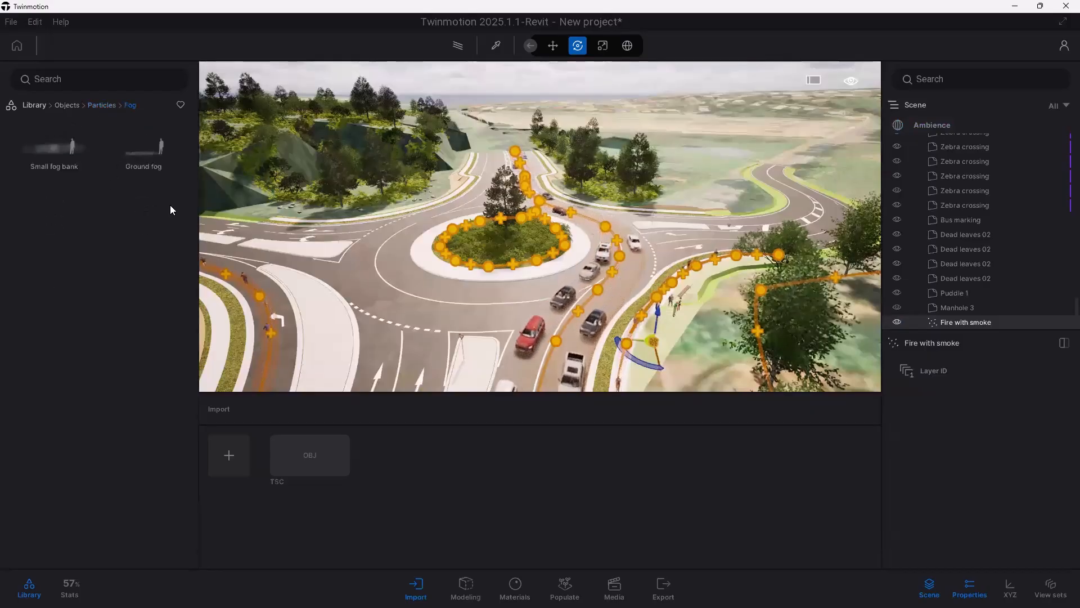
{"action": "left_click_drag", "start_coordinate": [65, 152], "coordinate": [670, 298]}
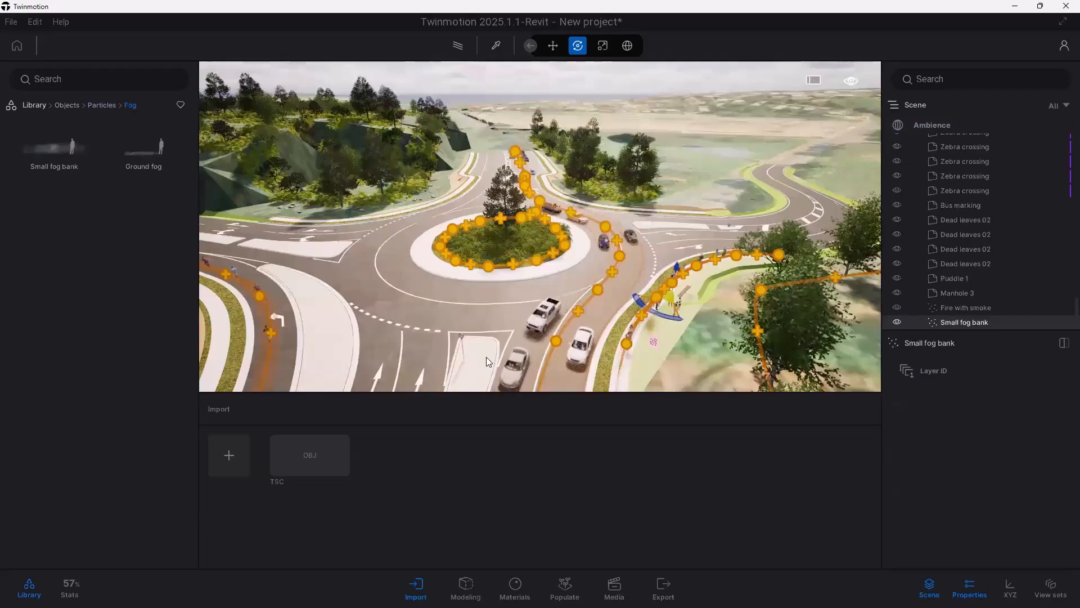
{"action": "left_click", "coordinate": [99, 107]}
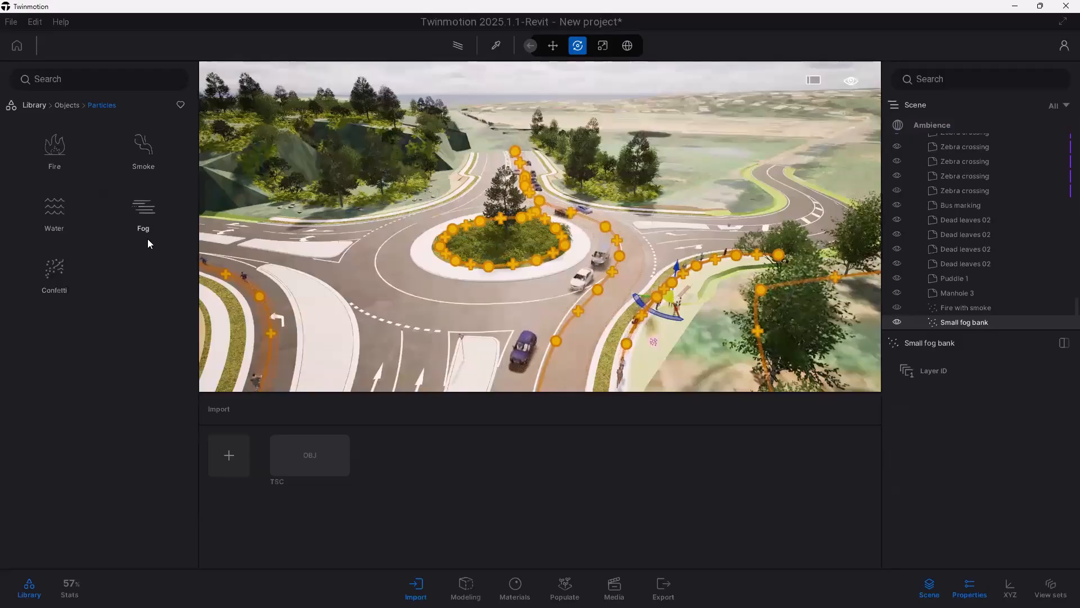
{"action": "scroll", "coordinate": [686, 332], "scroll_direction": "up", "scroll_amount": 5}
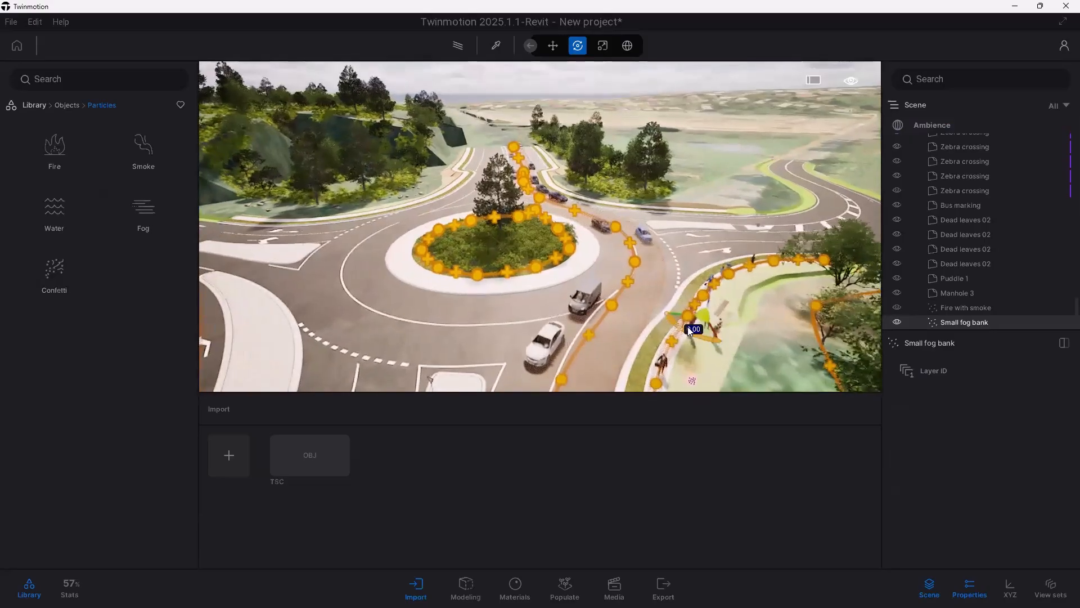
{"action": "scroll", "coordinate": [675, 298], "scroll_direction": "up", "scroll_amount": 8}
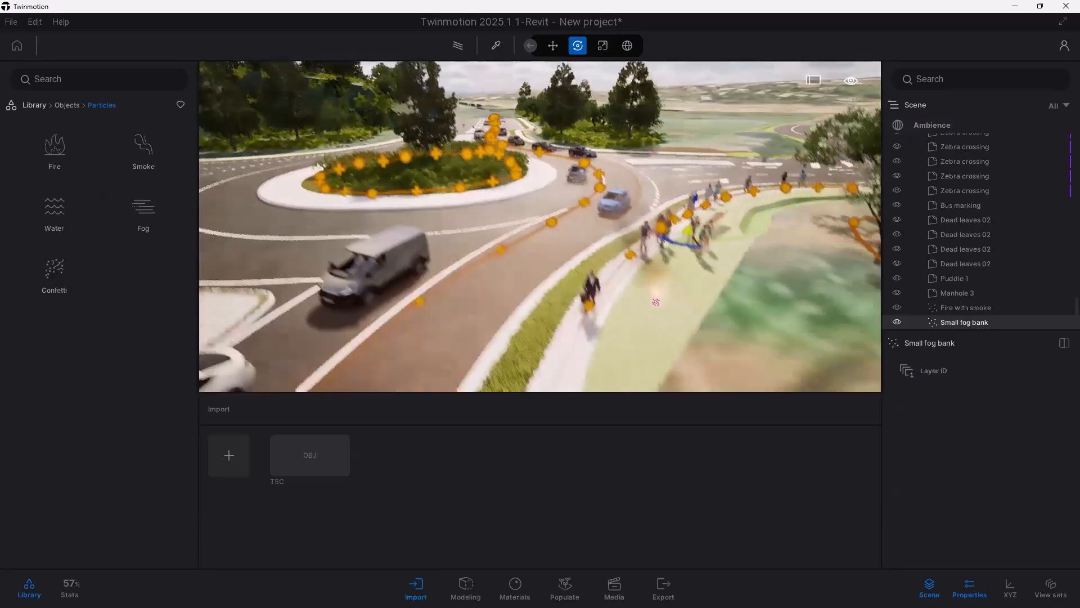
{"action": "scroll", "coordinate": [663, 266], "scroll_direction": "up", "scroll_amount": 3}
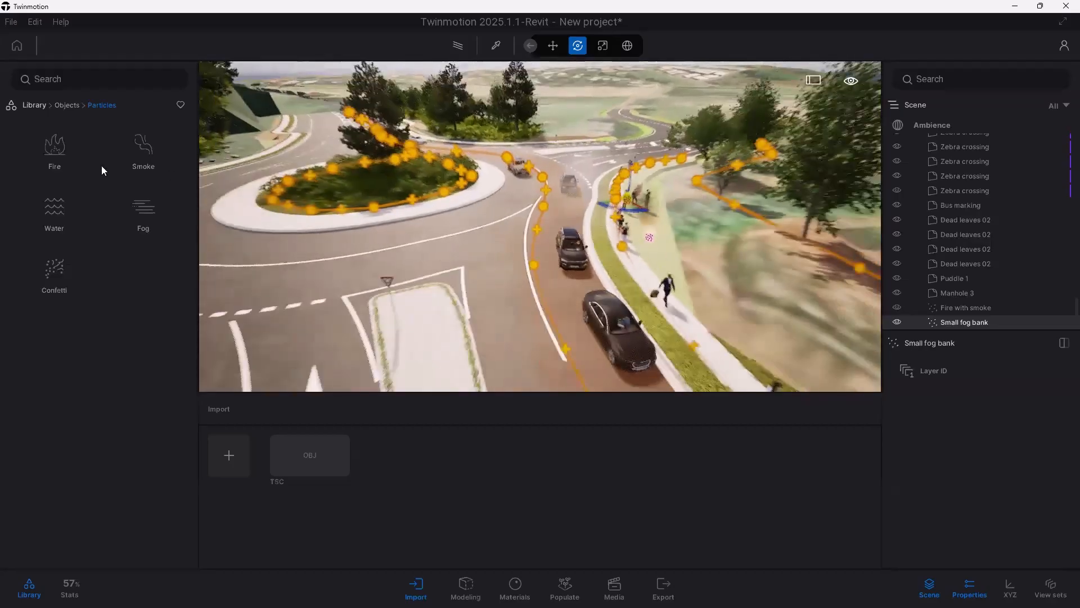
Step: Place a Note from the library's tools on the traffic island of the road approaching the roundabout
{"action": "left_click", "coordinate": [30, 104]}
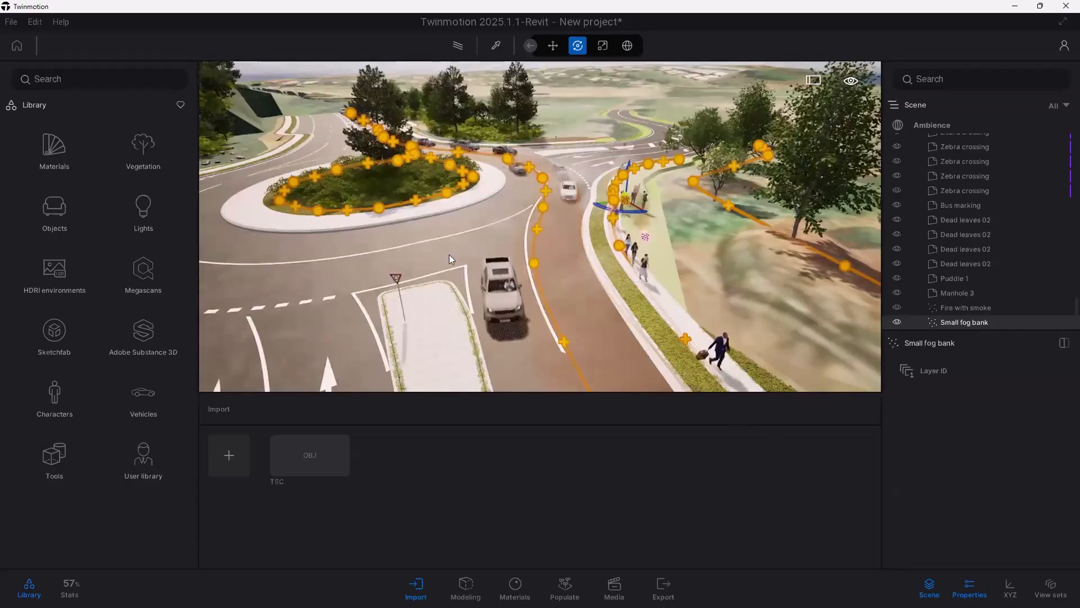
{"action": "middle_click_drag", "start_coordinate": [462, 309], "coordinate": [406, 306], "text": "shift"}
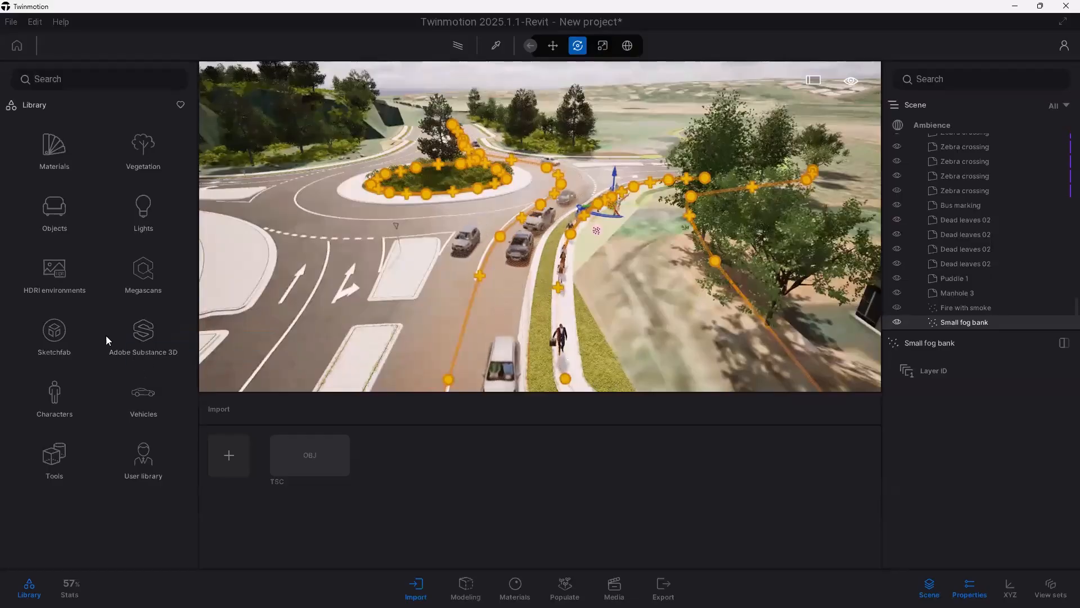
{"action": "left_click", "coordinate": [51, 450]}
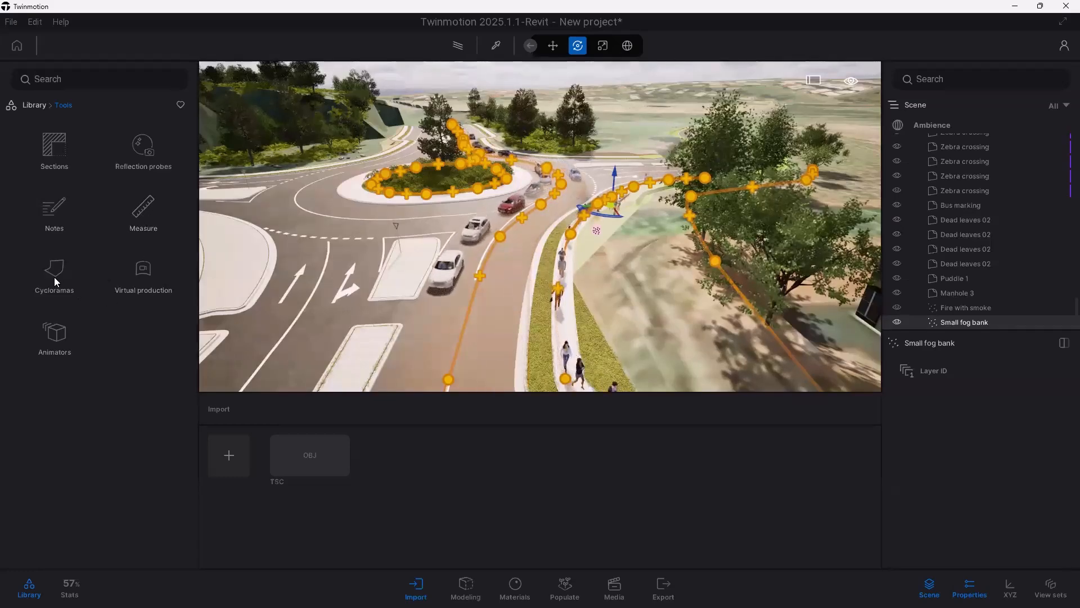
{"action": "left_click", "coordinate": [50, 343]}
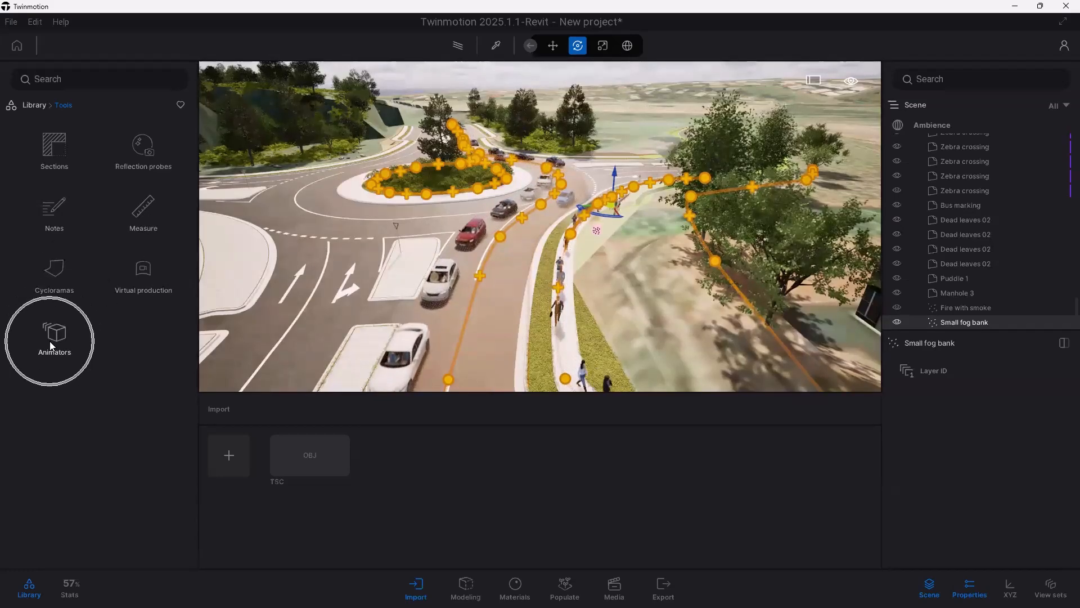
{"action": "left_click", "coordinate": [54, 219]}
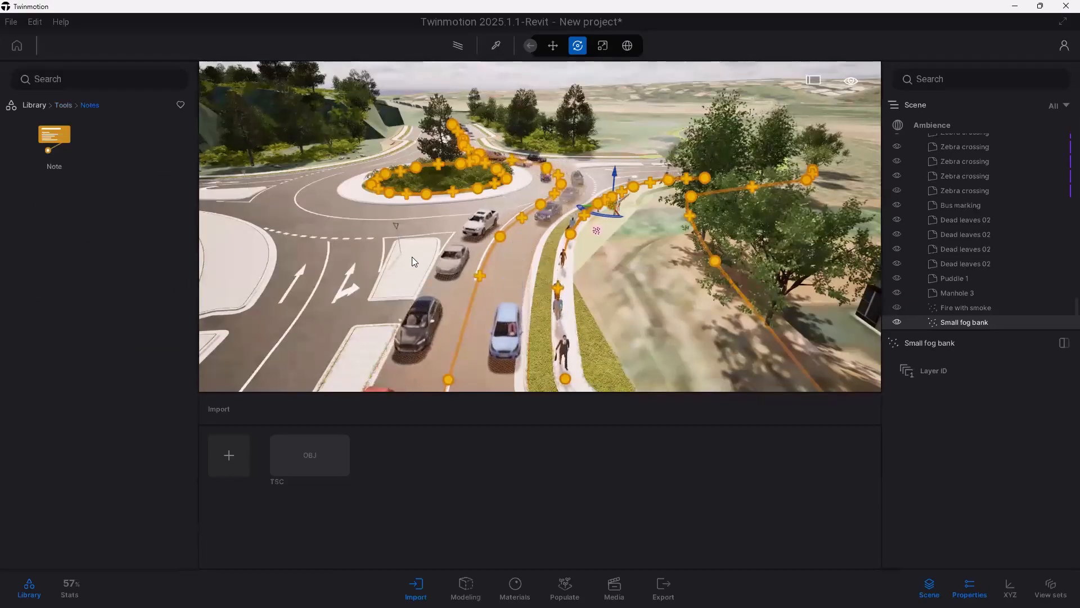
{"action": "left_click", "coordinate": [367, 341]}
{"action": "left_click_drag", "start_coordinate": [84, 145], "coordinate": [310, 330]}
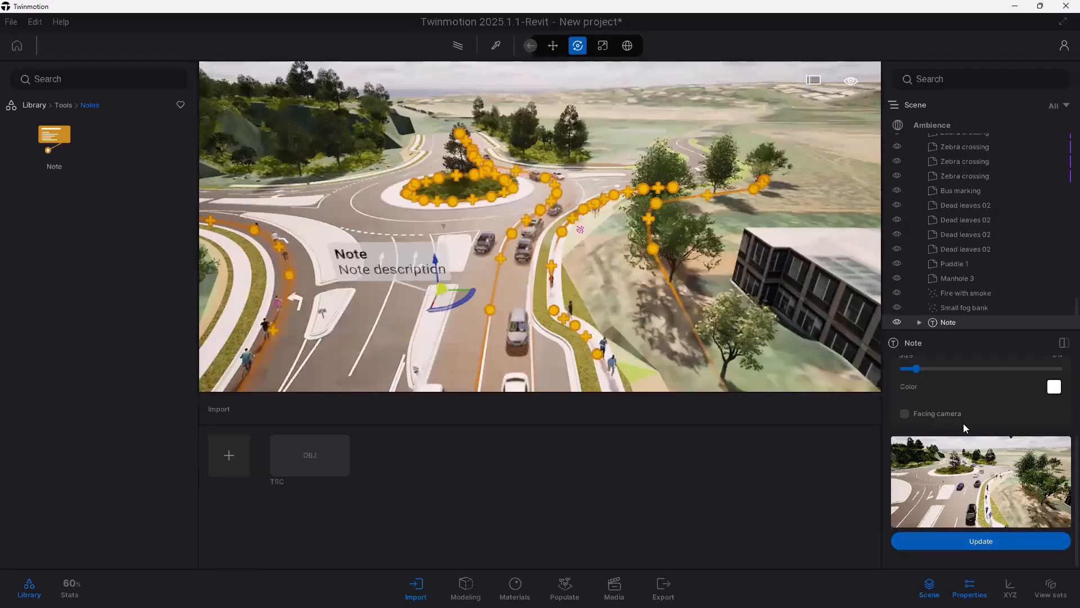
Step: Title the note "Tweed Coast Road" and set its description to "Entryto Roundabout"
{"action": "scroll", "coordinate": [962, 422], "scroll_direction": "up", "scroll_amount": 5}
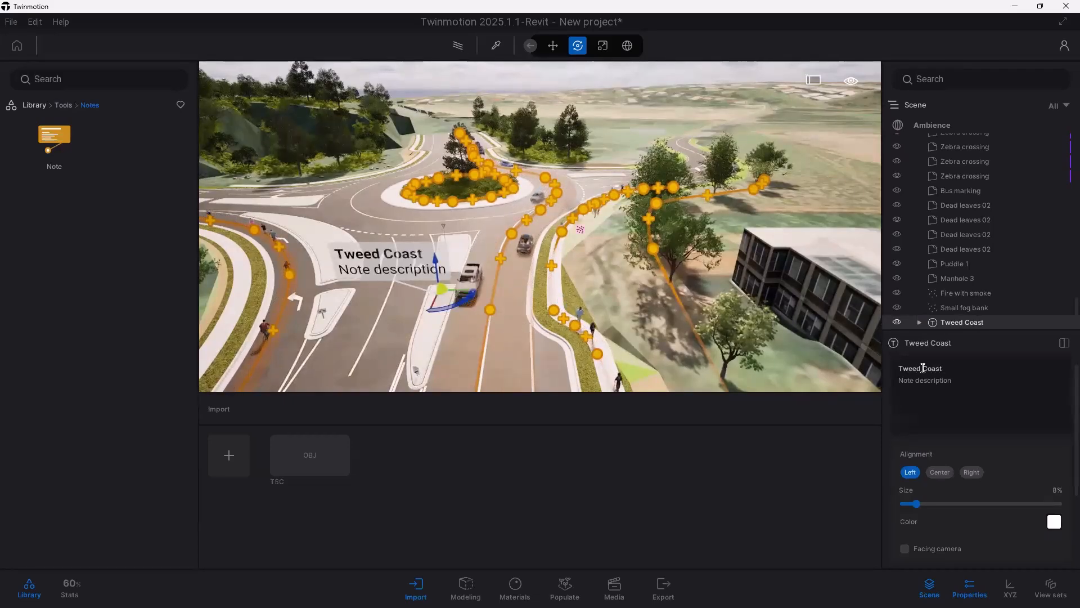
{"action": "type", "text": "ad"}
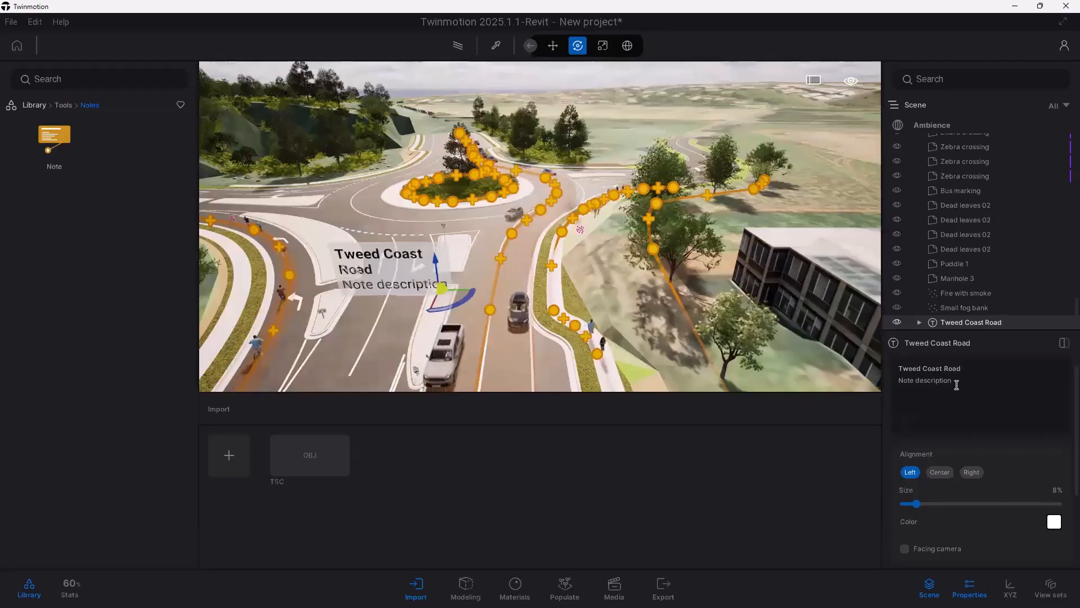
{"action": "left_click_drag", "start_coordinate": [957, 382], "coordinate": [899, 383]}
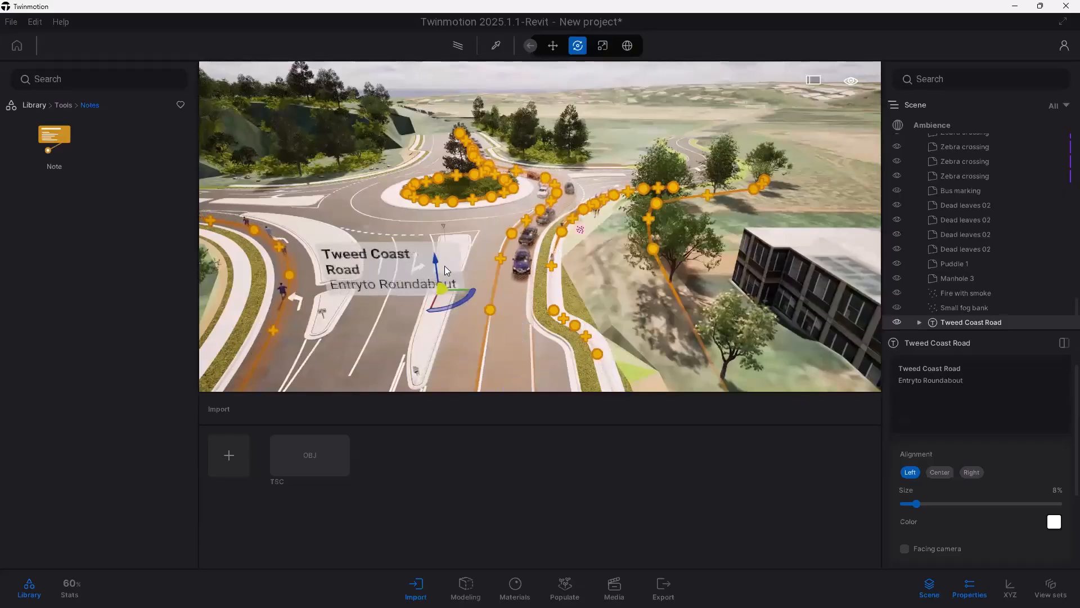
Step: Raise the Tweed Coast Road note higher above the traffic island and clear its selection
{"action": "left_click_drag", "start_coordinate": [431, 250], "coordinate": [423, 195]}
{"action": "left_click", "coordinate": [429, 312]}
{"action": "scroll", "coordinate": [430, 312], "scroll_direction": "down", "scroll_amount": 5}
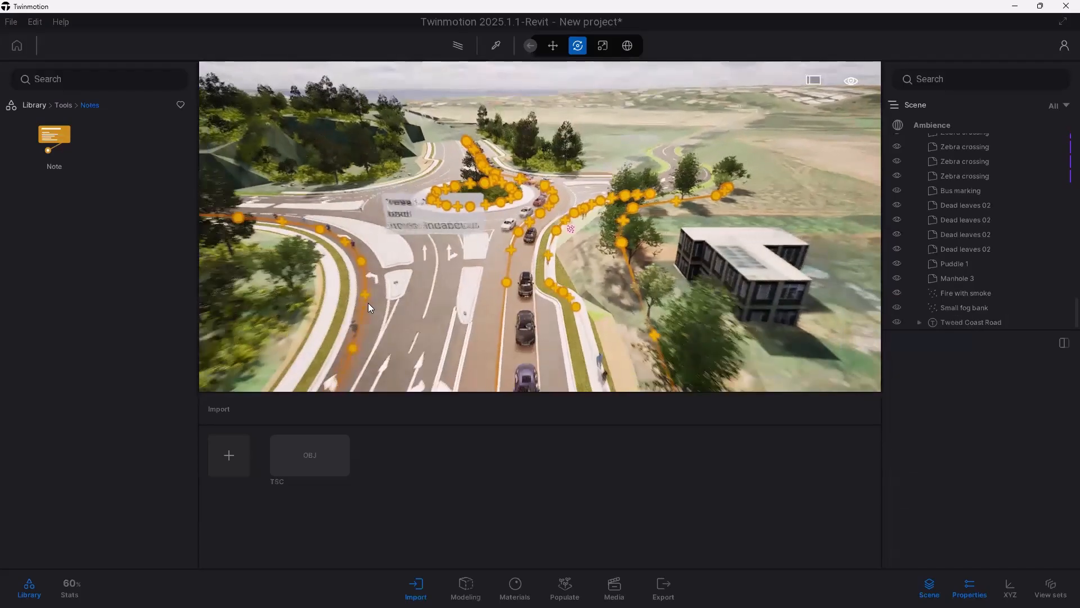
{"action": "mouse_move", "coordinate": [415, 299]}
{"action": "left_mouse_down"}
{"action": "mouse_move", "coordinate": [442, 354]}
{"action": "mouse_move", "coordinate": [509, 362]}
{"action": "mouse_move", "coordinate": [418, 303]}
{"action": "left_mouse_up"}
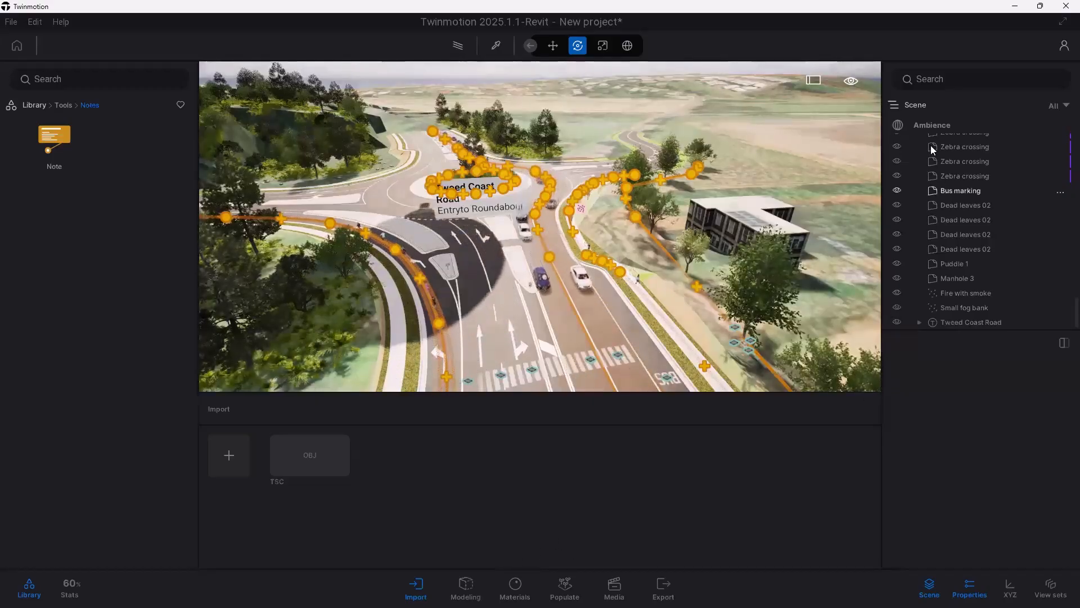
Step: Create the first media image from the elevated view along the road approaching the roundabout
{"action": "left_click", "coordinate": [927, 128]}
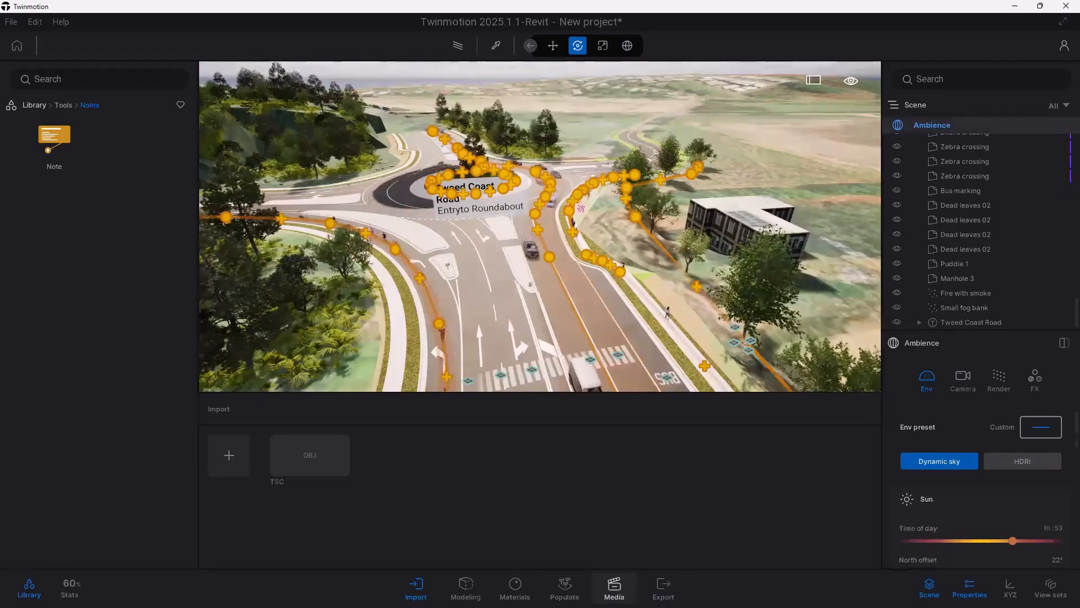
{"action": "left_click", "coordinate": [613, 587]}
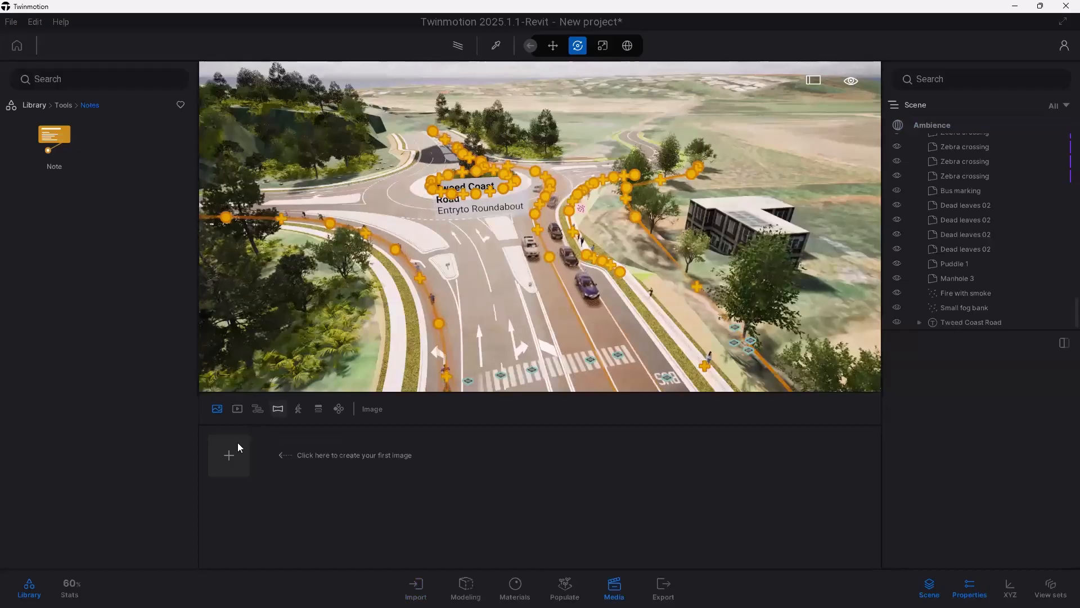
{"action": "left_click", "coordinate": [217, 409]}
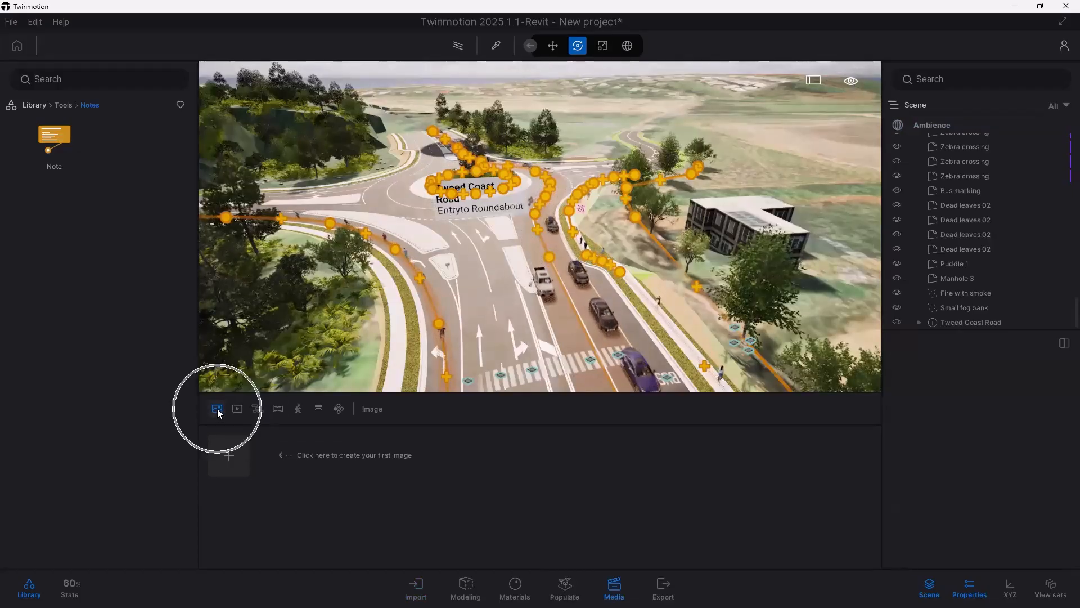
{"action": "left_click", "coordinate": [221, 457]}
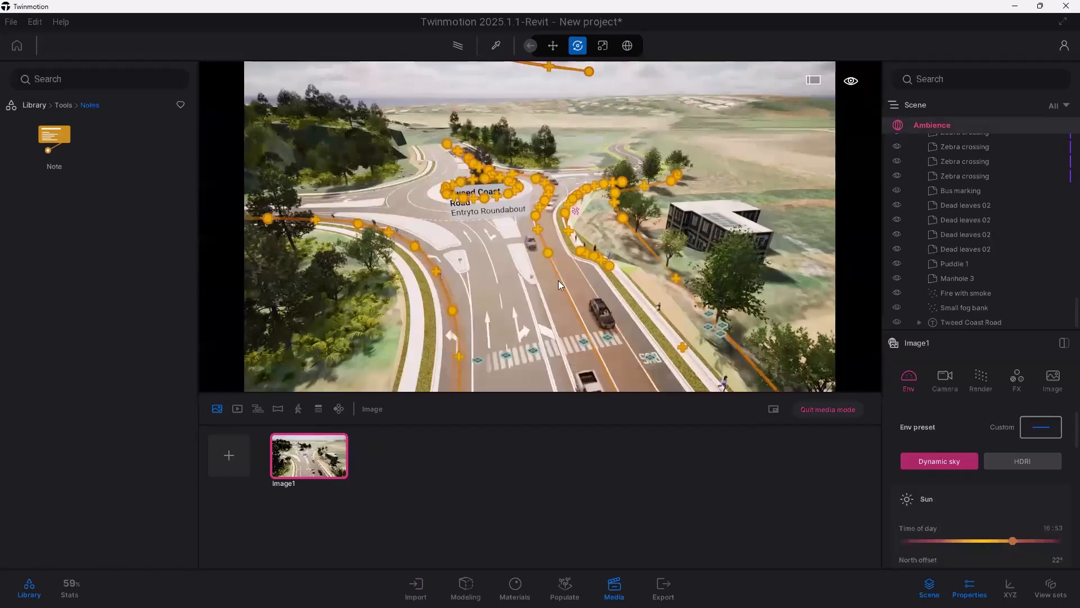
Step: Create a second media image from a side view of the pedestrians and bench in front of the roundabout
{"action": "left_click_drag", "start_coordinate": [474, 276], "coordinate": [792, 177]}
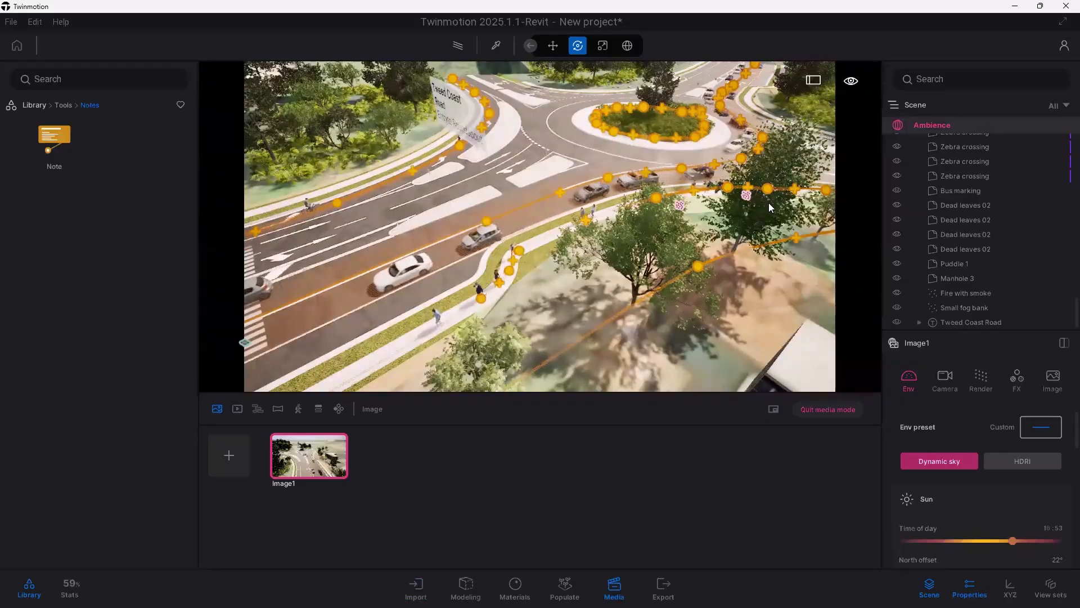
{"action": "scroll", "coordinate": [769, 206], "scroll_direction": "up", "scroll_amount": 10}
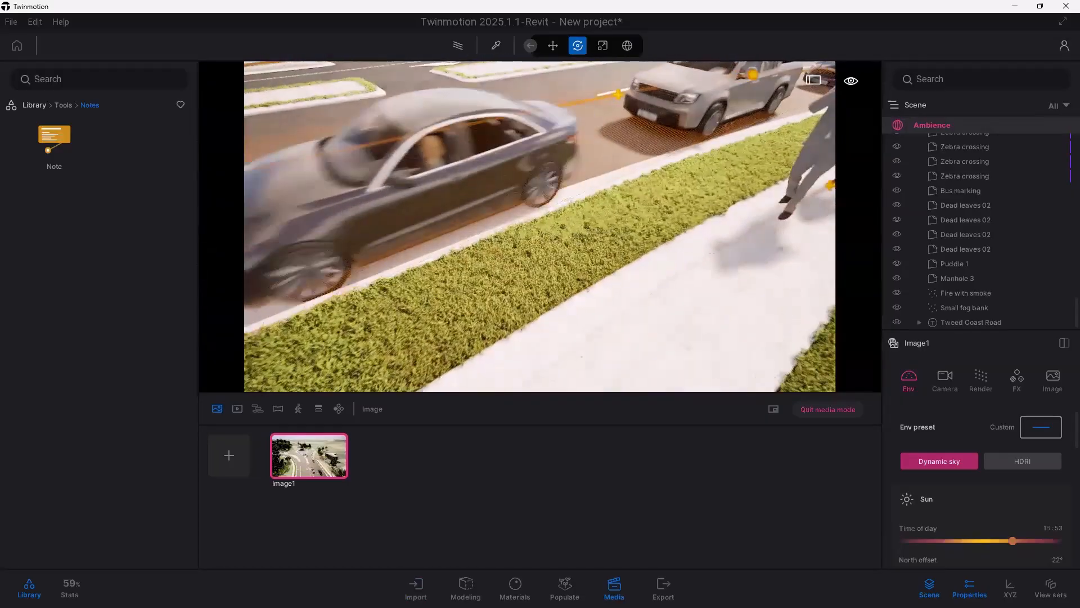
{"action": "scroll", "coordinate": [607, 231], "scroll_direction": "down", "scroll_amount": 10}
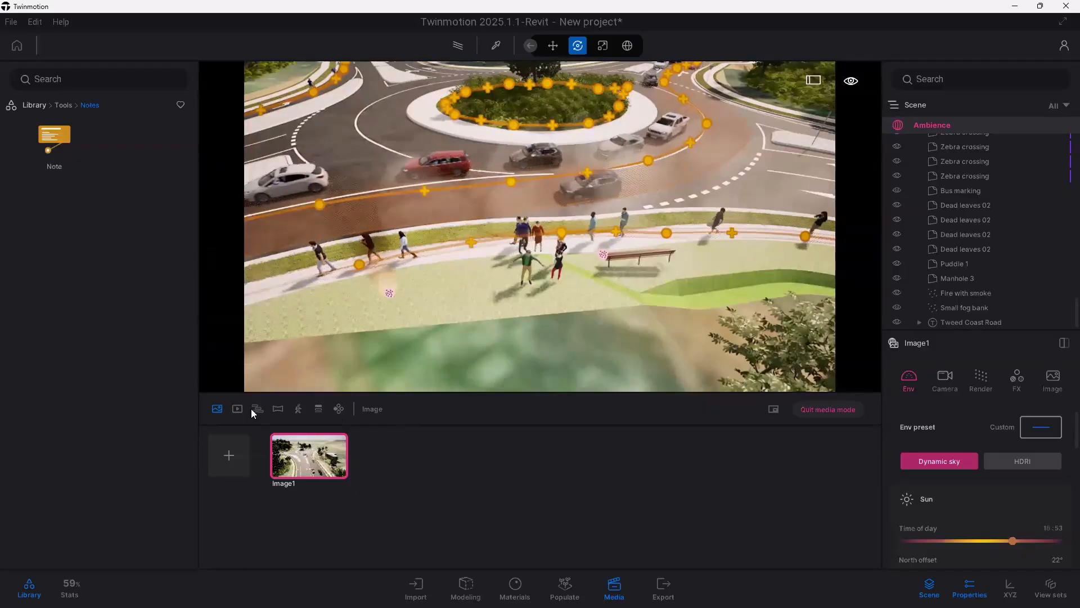
{"action": "left_click", "coordinate": [228, 461]}
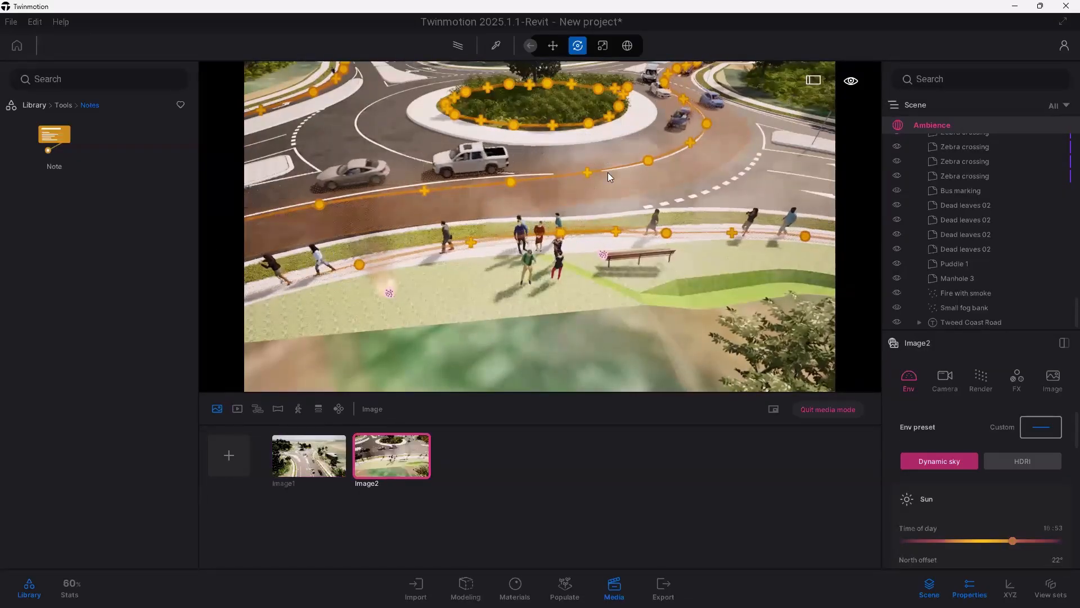
Step: Create a third media image from a high aerial view showing the whole roundabout, its approach roads and the surrounding land
{"action": "scroll", "coordinate": [608, 172], "scroll_direction": "down", "scroll_amount": 5}
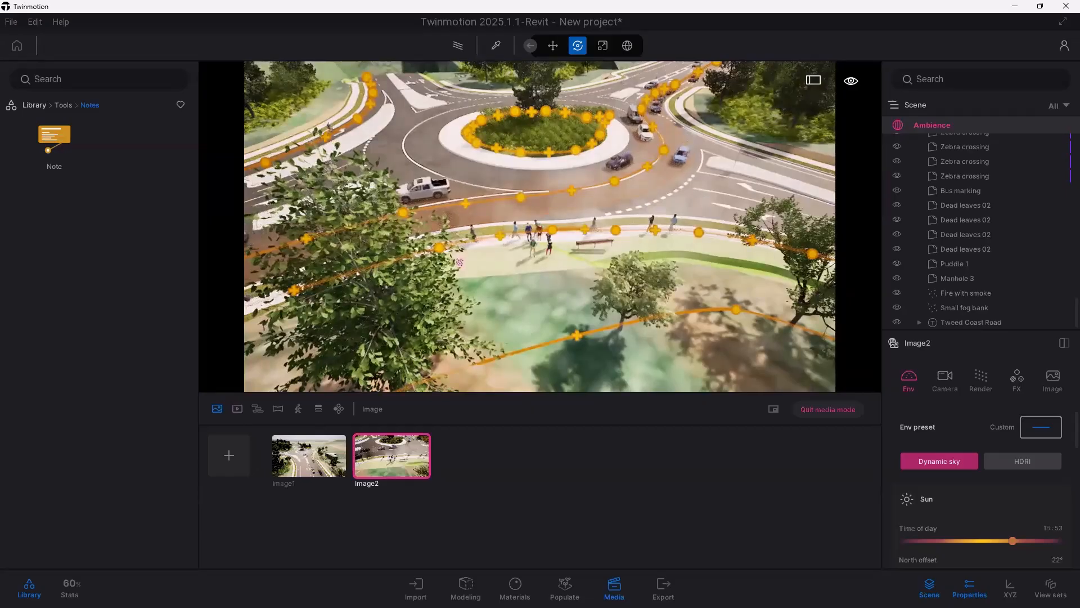
{"action": "mouse_move", "coordinate": [550, 250]}
{"action": "left_mouse_down"}
{"action": "mouse_move", "coordinate": [585, 248]}
{"action": "mouse_move", "coordinate": [551, 251]}
{"action": "left_mouse_up"}
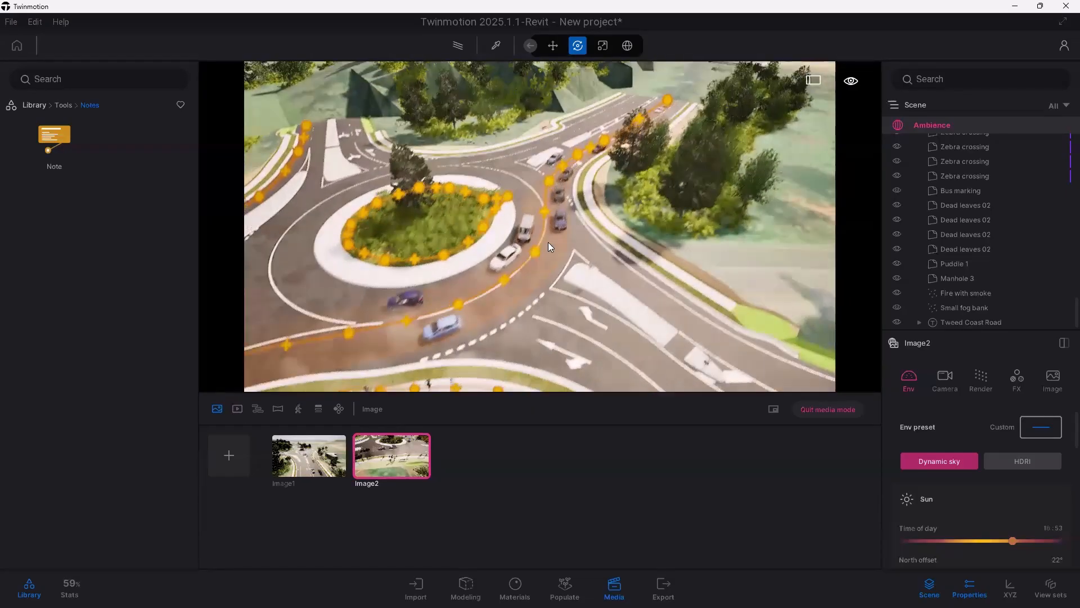
{"action": "scroll", "coordinate": [553, 241], "scroll_direction": "down", "scroll_amount": 6}
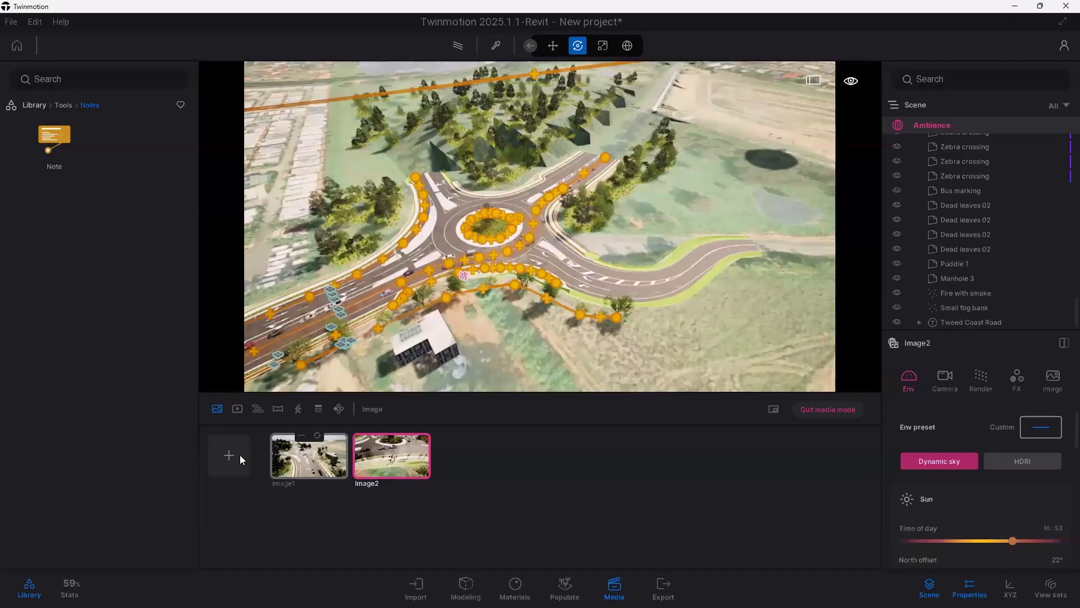
{"action": "left_click", "coordinate": [240, 457]}
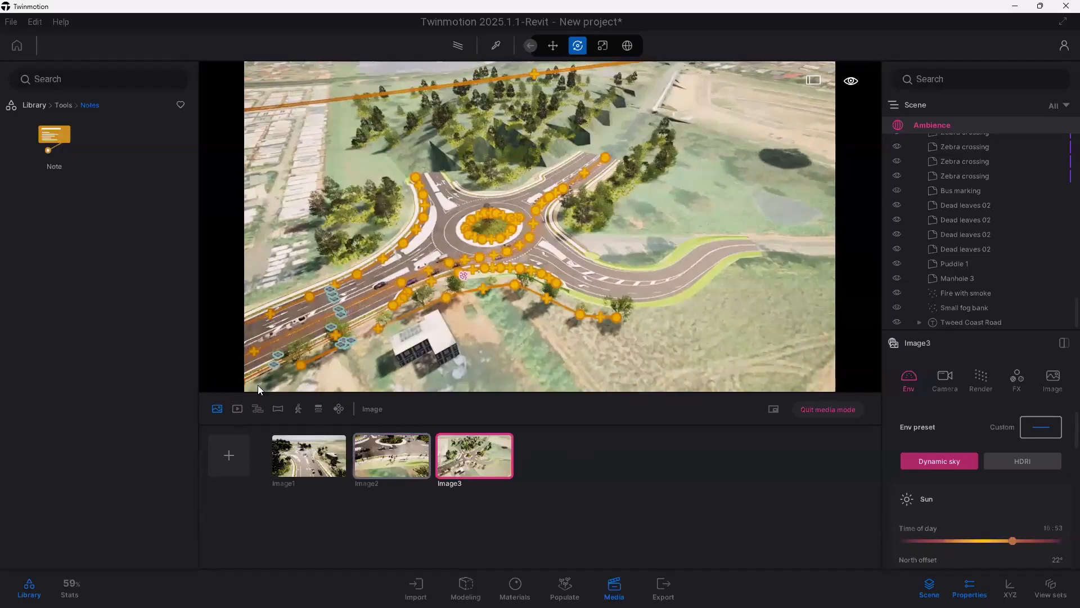
Step: Create the first video from the aerial view and add a second keyframe from a closer view above the roundabout
{"action": "left_click", "coordinate": [236, 411]}
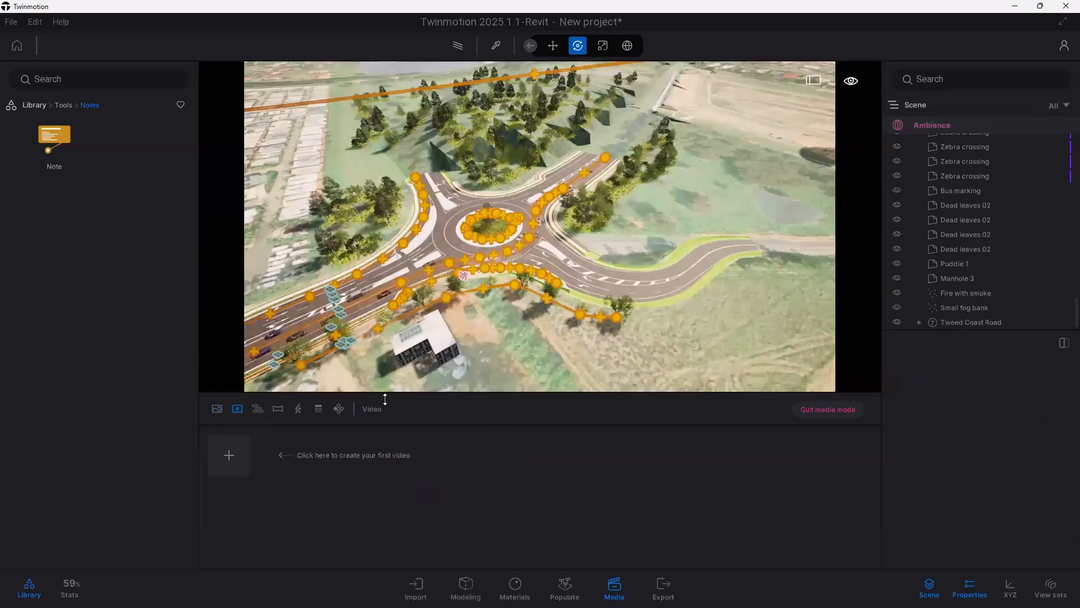
{"action": "left_click", "coordinate": [233, 455]}
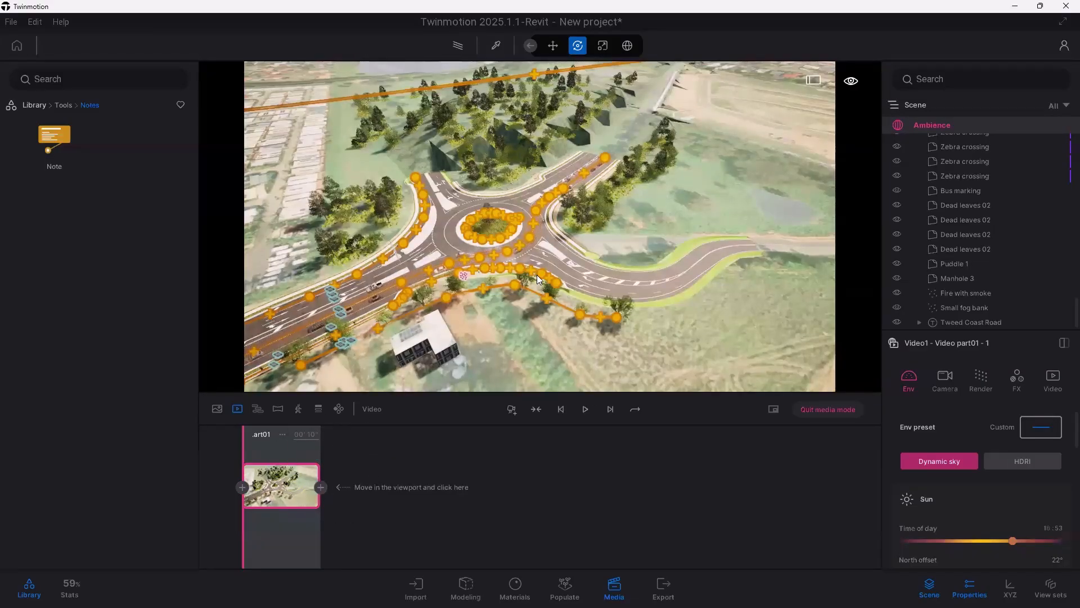
{"action": "scroll", "coordinate": [535, 278], "scroll_direction": "up", "scroll_amount": 3}
{"action": "scroll", "coordinate": [494, 290], "scroll_direction": "up", "scroll_amount": 3}
{"action": "scroll", "coordinate": [484, 281], "scroll_direction": "up", "scroll_amount": 5}
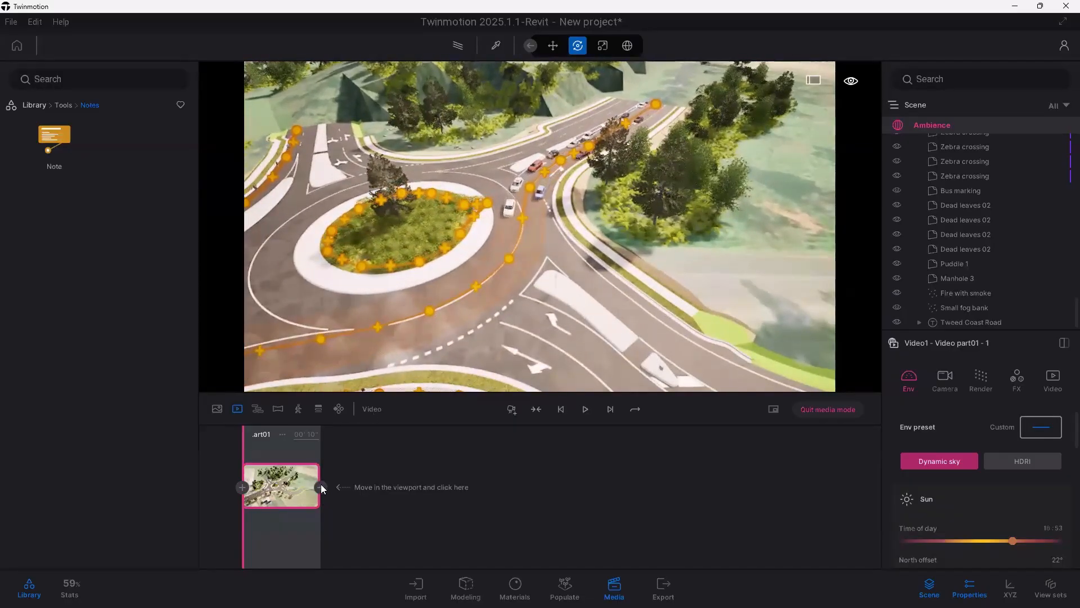
{"action": "left_click", "coordinate": [321, 487]}
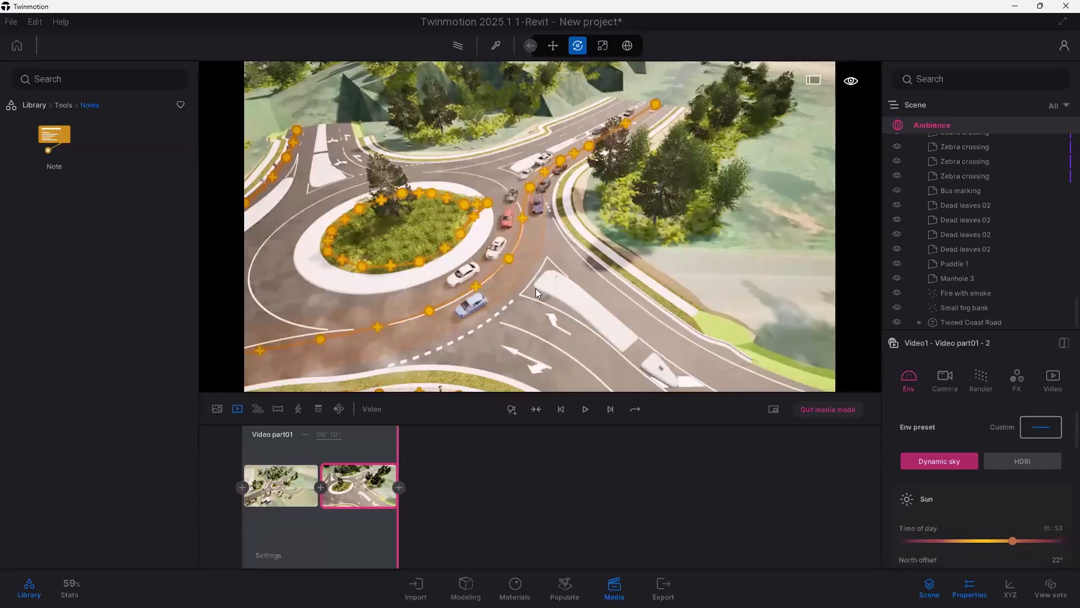
Step: Add a third video keyframe from a lower view across the roundabout and a fourth close to the planted central island
{"action": "middle_click_drag", "start_coordinate": [533, 286], "coordinate": [388, 233]}
{"action": "left_click", "coordinate": [399, 487]}
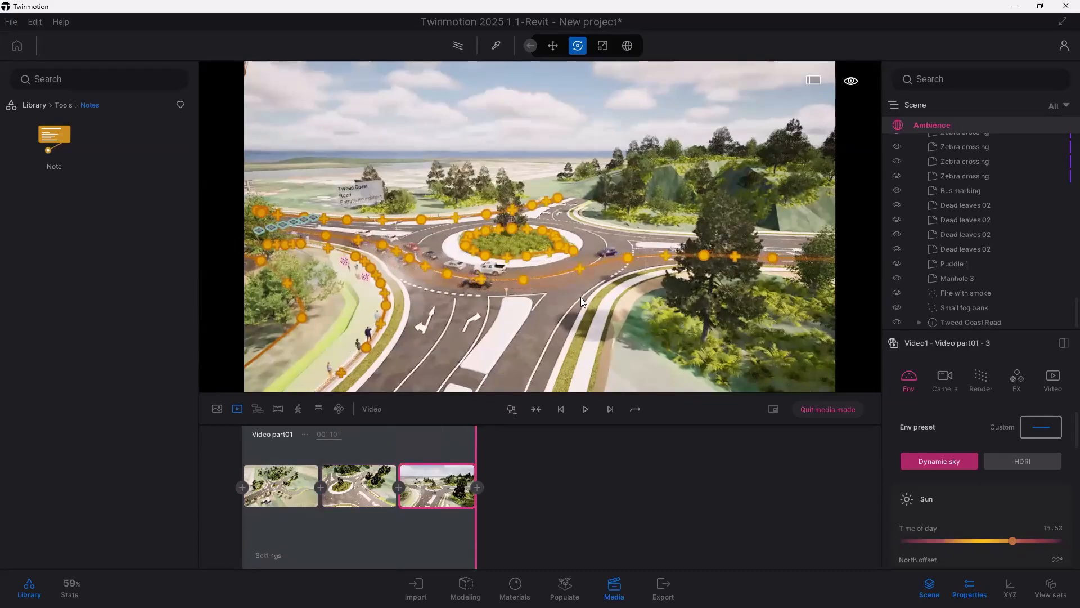
{"action": "scroll", "coordinate": [584, 297], "scroll_direction": "up", "scroll_amount": 6}
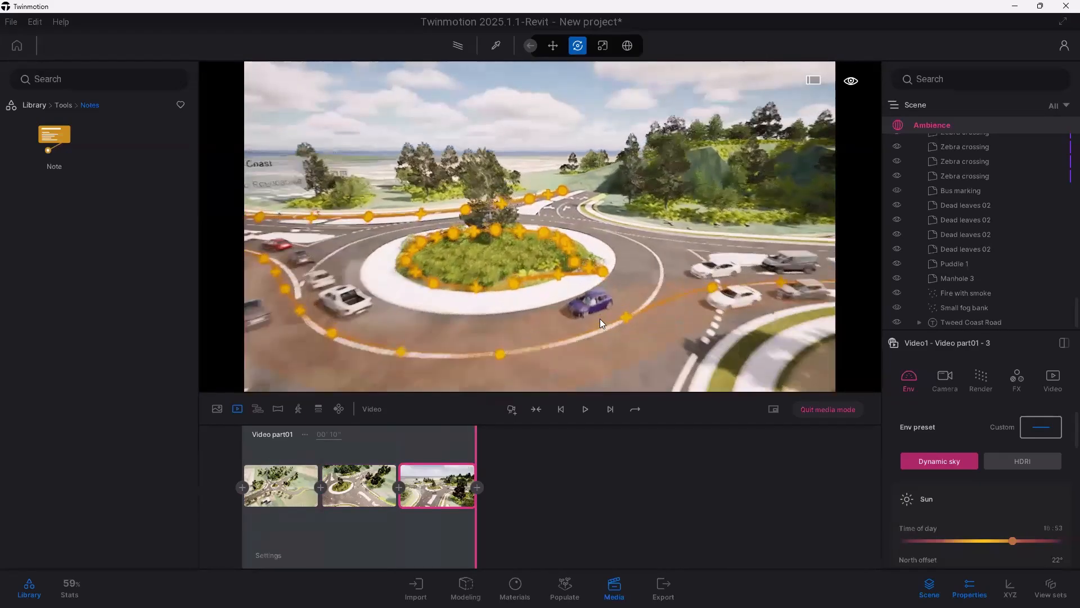
{"action": "scroll", "coordinate": [598, 332], "scroll_direction": "up", "scroll_amount": 2}
{"action": "mouse_move", "coordinate": [599, 334]}
{"action": "middle_mouse_down"}
{"action": "mouse_move", "coordinate": [620, 328]}
{"action": "mouse_move", "coordinate": [604, 324]}
{"action": "middle_mouse_up"}
{"action": "scroll", "coordinate": [607, 312], "scroll_direction": "up", "scroll_amount": 2}
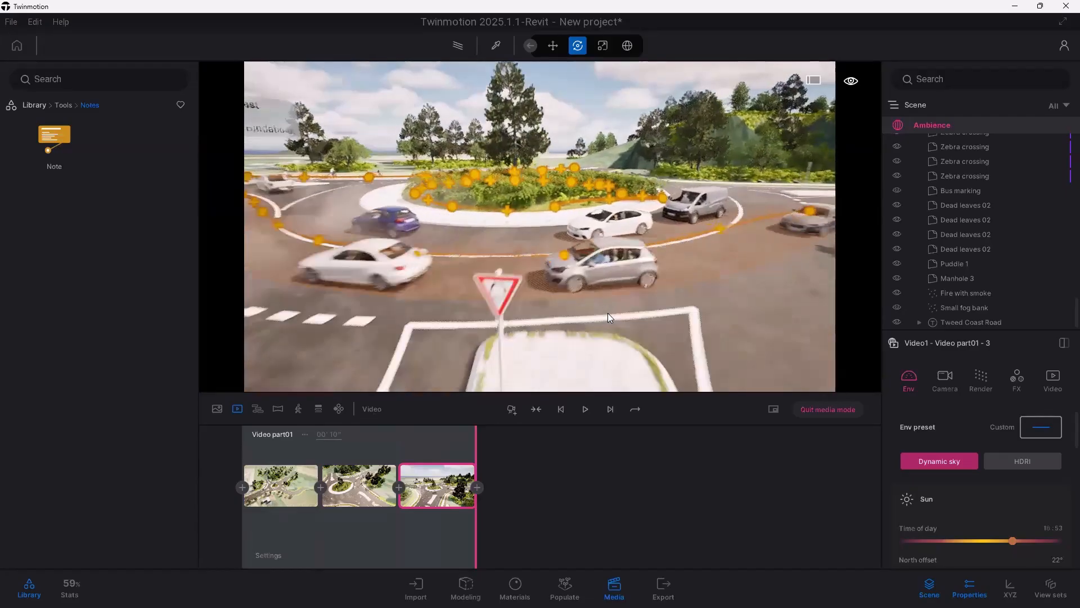
{"action": "scroll", "coordinate": [608, 313], "scroll_direction": "up", "scroll_amount": 3}
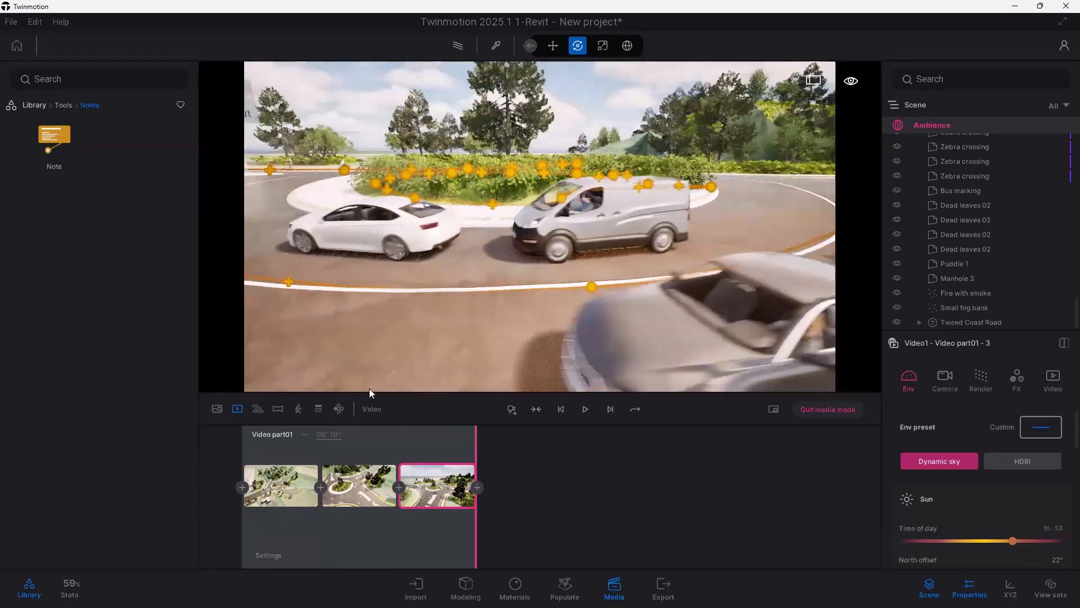
{"action": "left_click", "coordinate": [477, 487]}
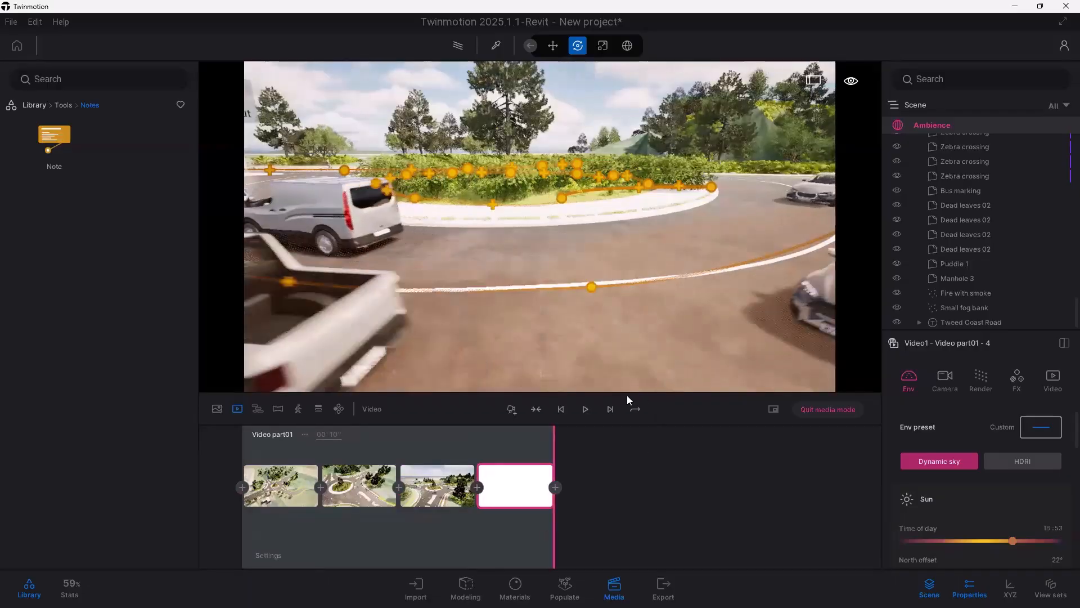
Step: Preview the video and append a fifth keyframe from the same close view of the central island
{"action": "left_click", "coordinate": [585, 410]}
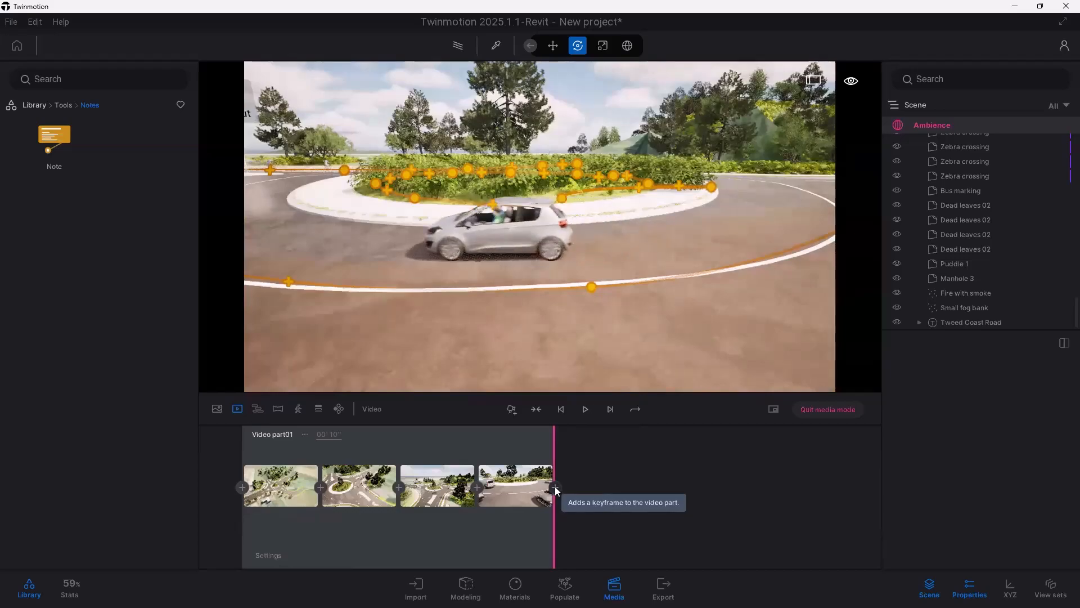
{"action": "left_click", "coordinate": [554, 487]}
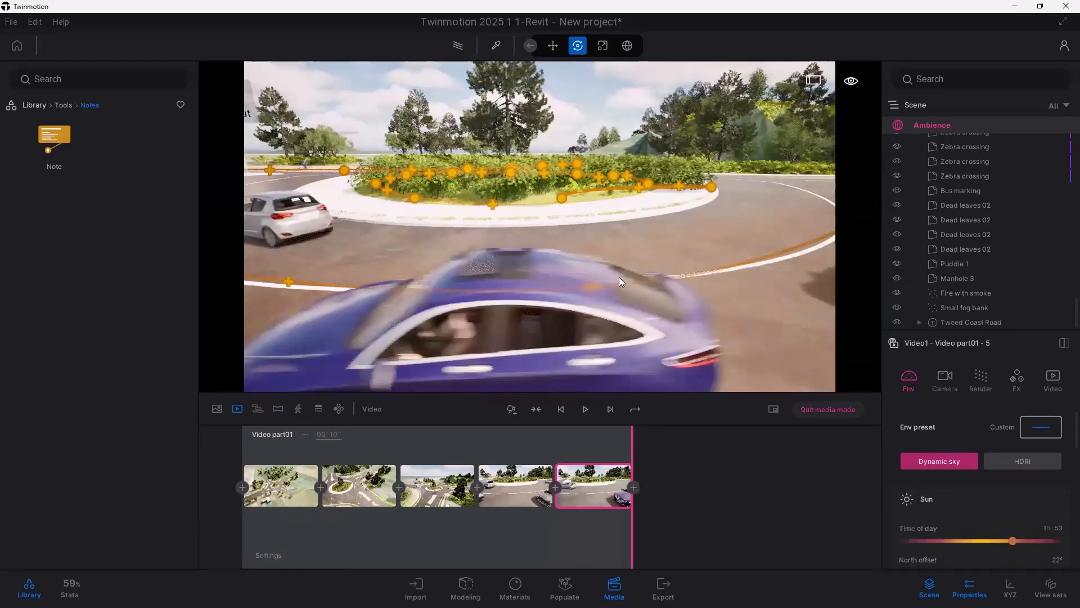
{"action": "middle_click_drag", "start_coordinate": [694, 251], "coordinate": [682, 336]}
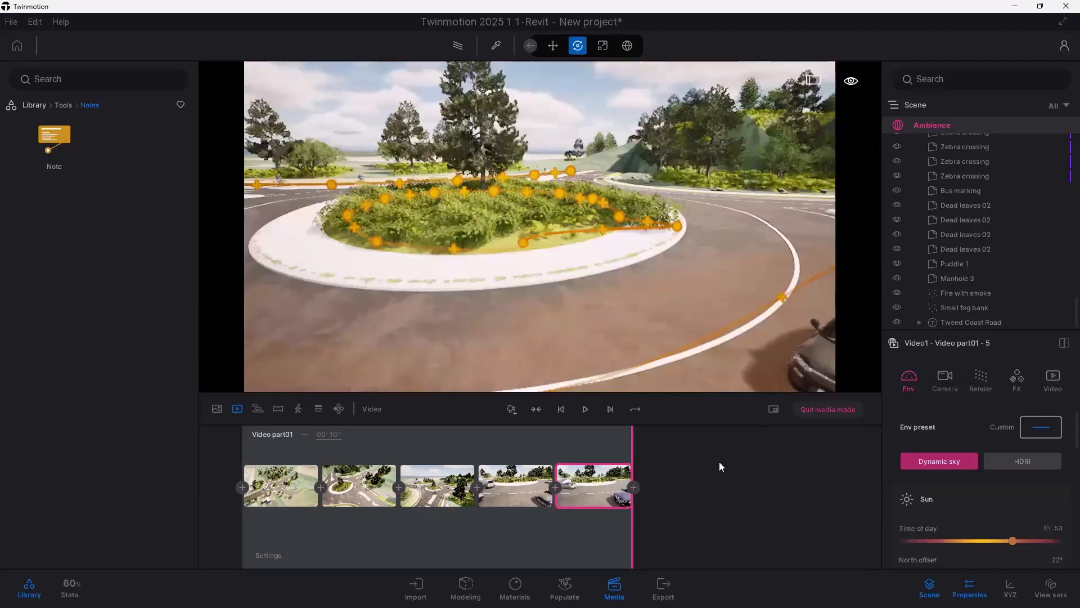
{"action": "left_click", "coordinate": [588, 485]}
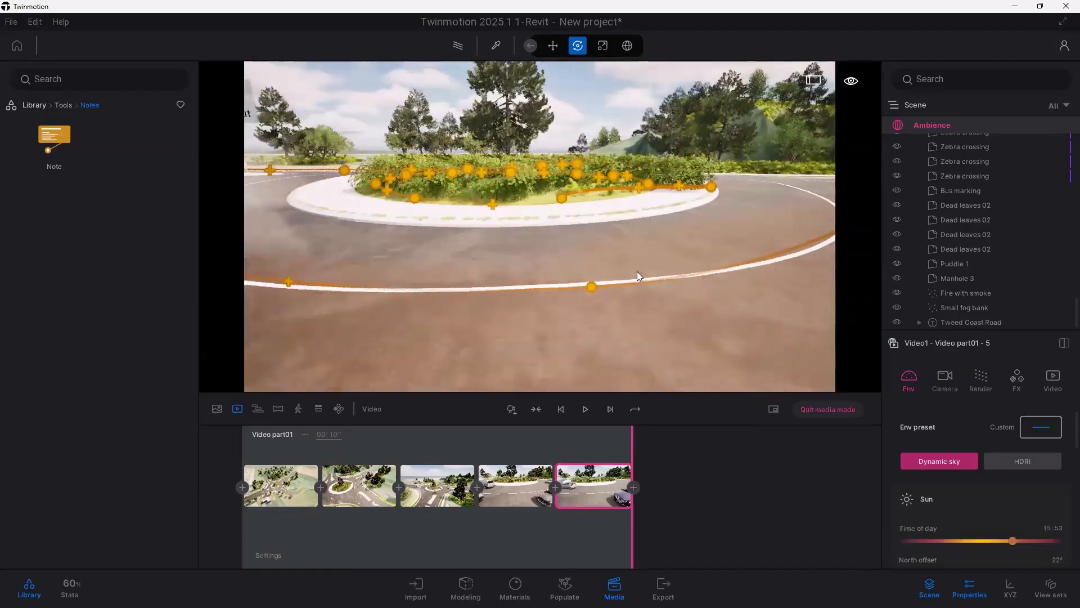
{"action": "mouse_move", "coordinate": [637, 272]}
{"action": "right_mouse_down"}
{"action": "mouse_move", "coordinate": [602, 273]}
{"action": "mouse_move", "coordinate": [646, 284]}
{"action": "right_mouse_up"}
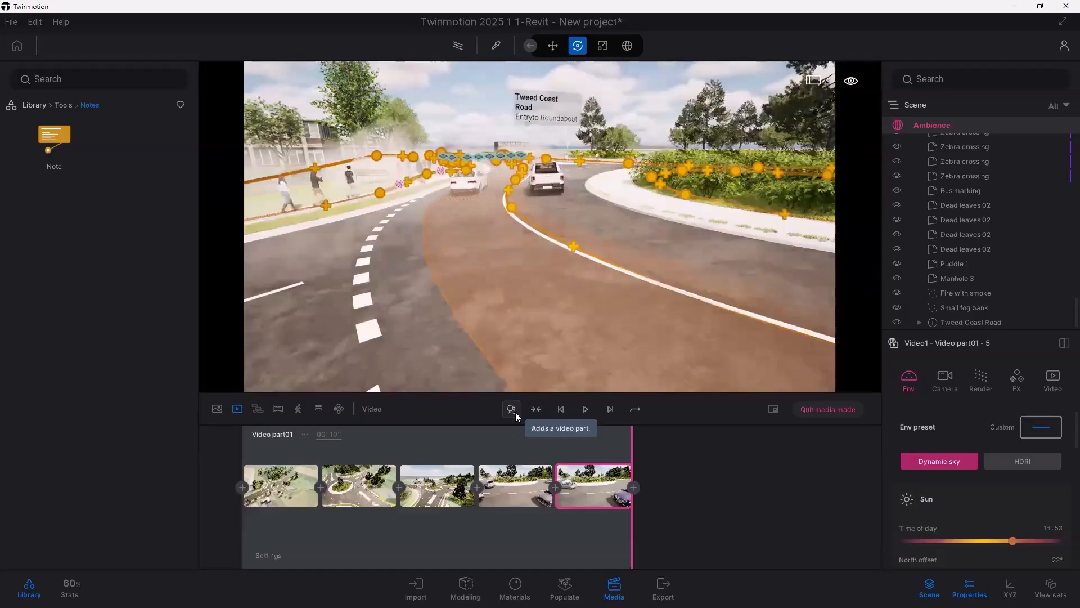
{"action": "left_click", "coordinate": [512, 409]}
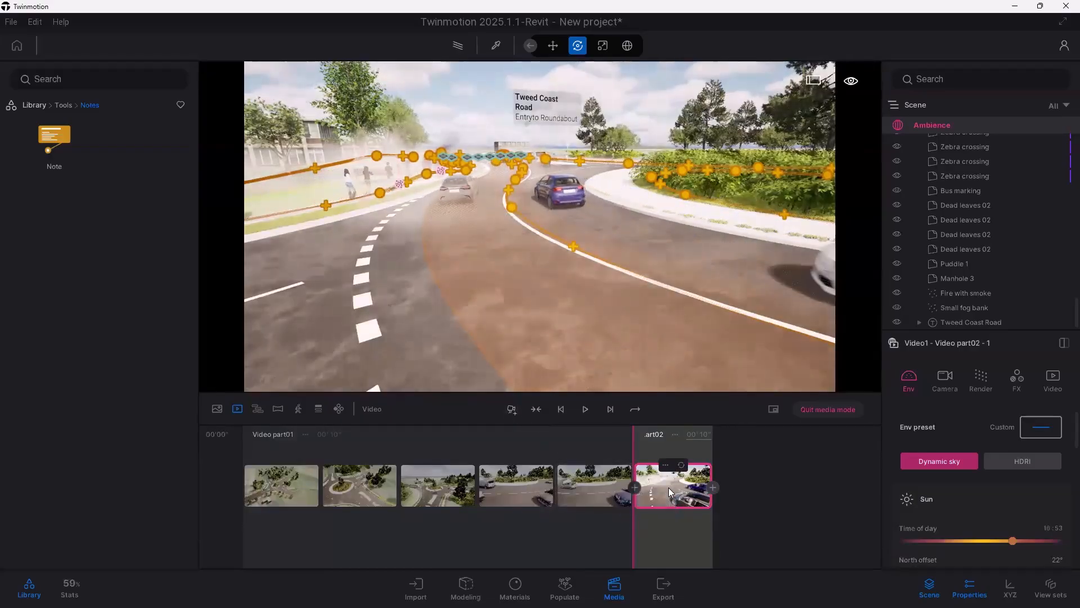
{"action": "key", "text": "Delete"}
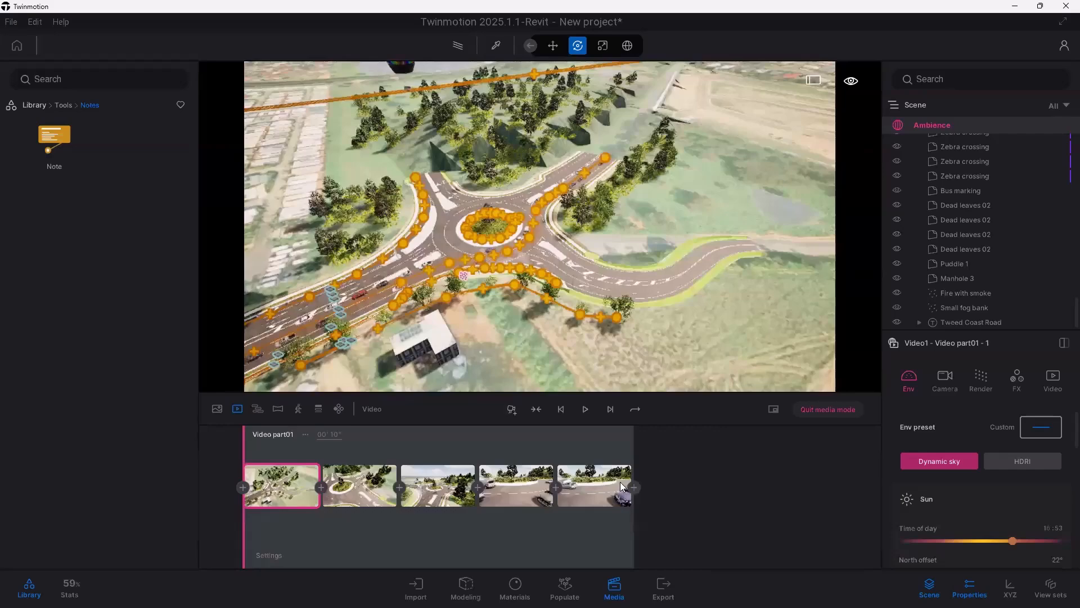
Step: Add a second video part starting at the fifth keyframe's view, with a second keyframe facing the Tweed Coast Road note
{"action": "left_click", "coordinate": [586, 484]}
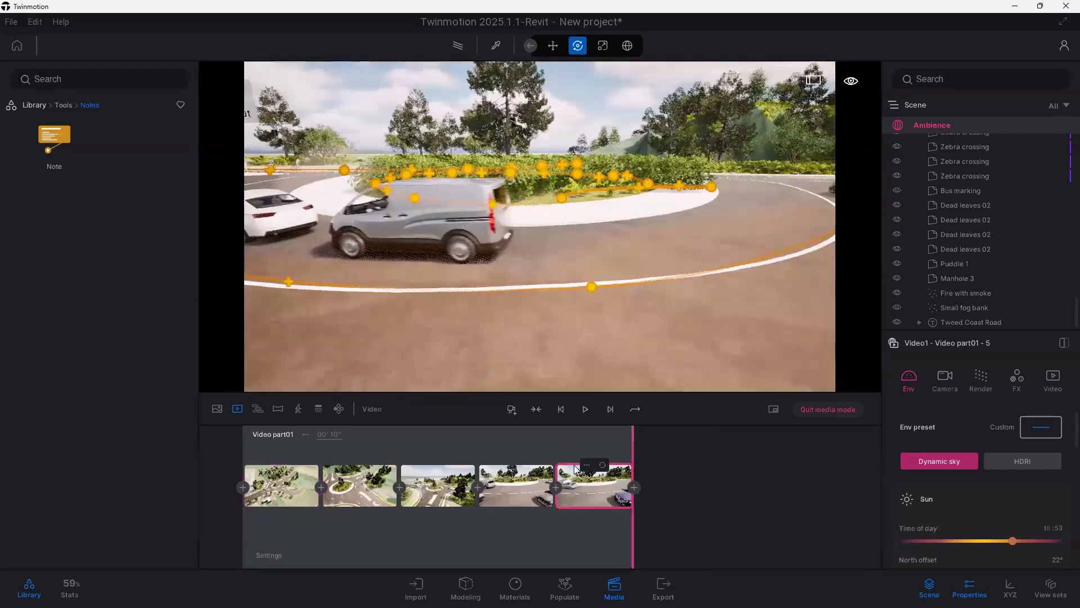
{"action": "left_click", "coordinate": [511, 409]}
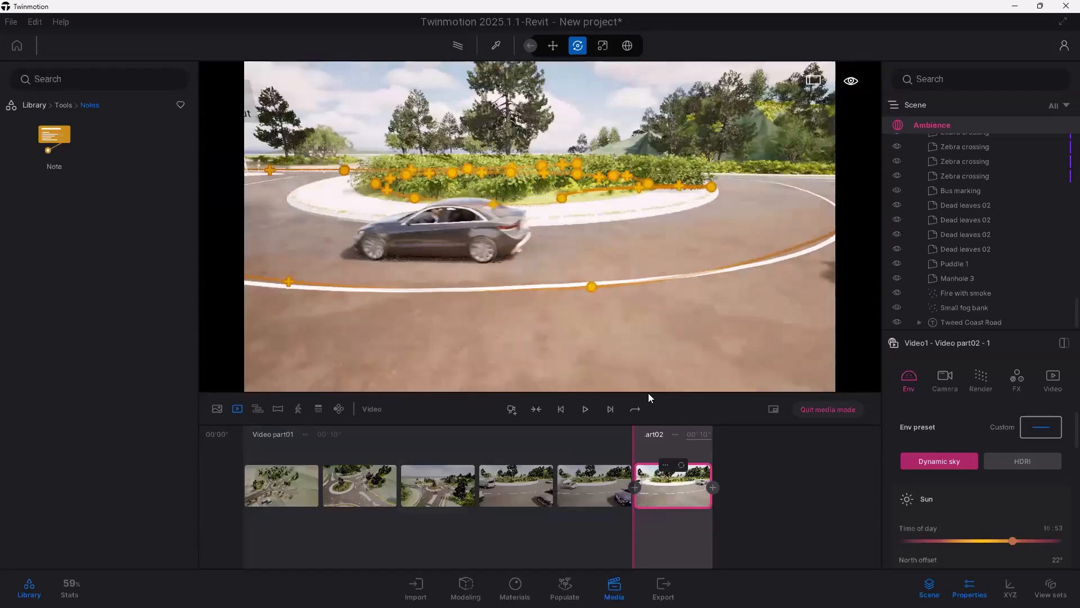
{"action": "left_click_drag", "start_coordinate": [570, 300], "coordinate": [692, 479]}
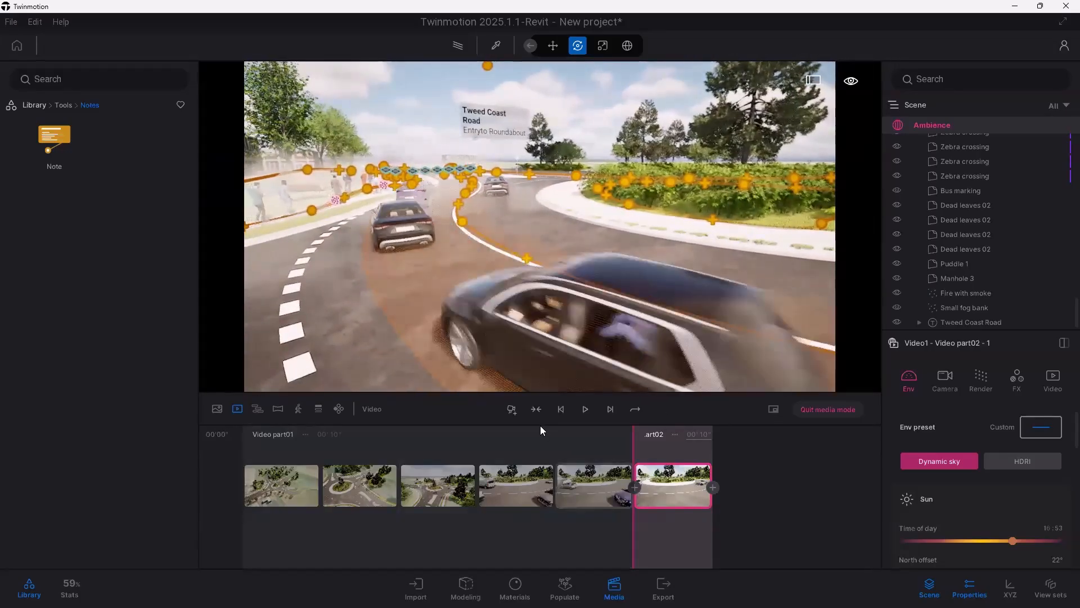
{"action": "left_click", "coordinate": [713, 487]}
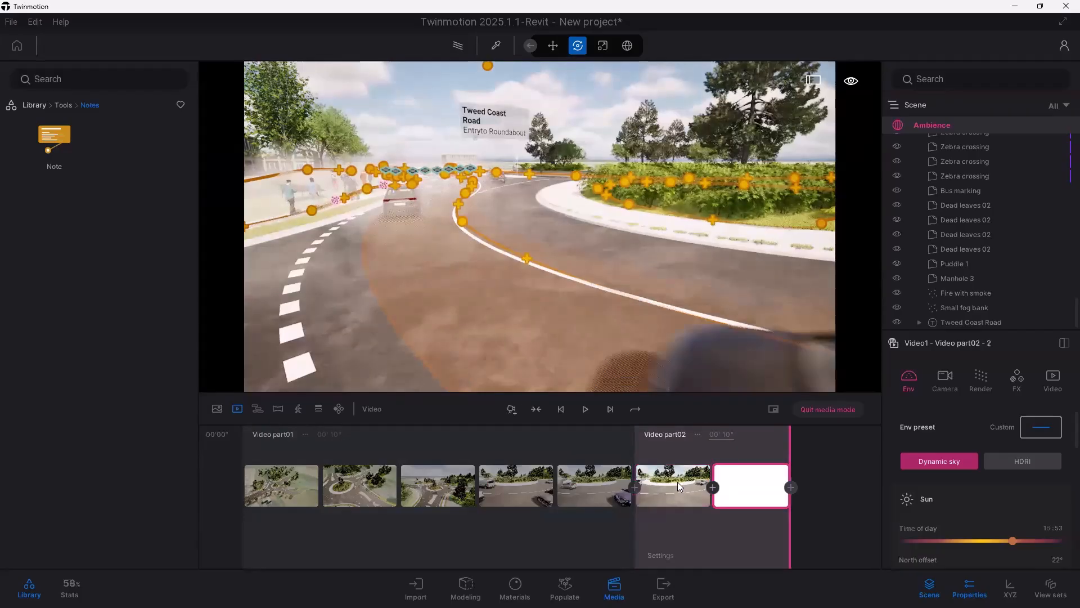
Step: Set the duration of Video part02 to 1 second and Video part01 to 5 seconds
{"action": "left_click", "coordinate": [727, 435]}
{"action": "type", "text": "1"}
{"action": "key", "text": "Return"}
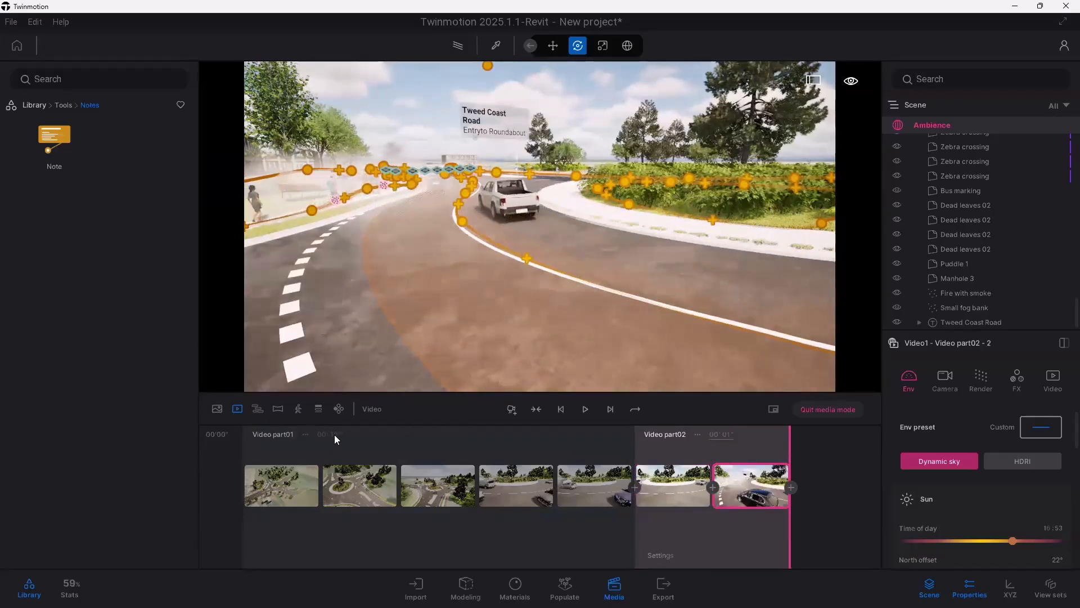
{"action": "left_click", "coordinate": [342, 476]}
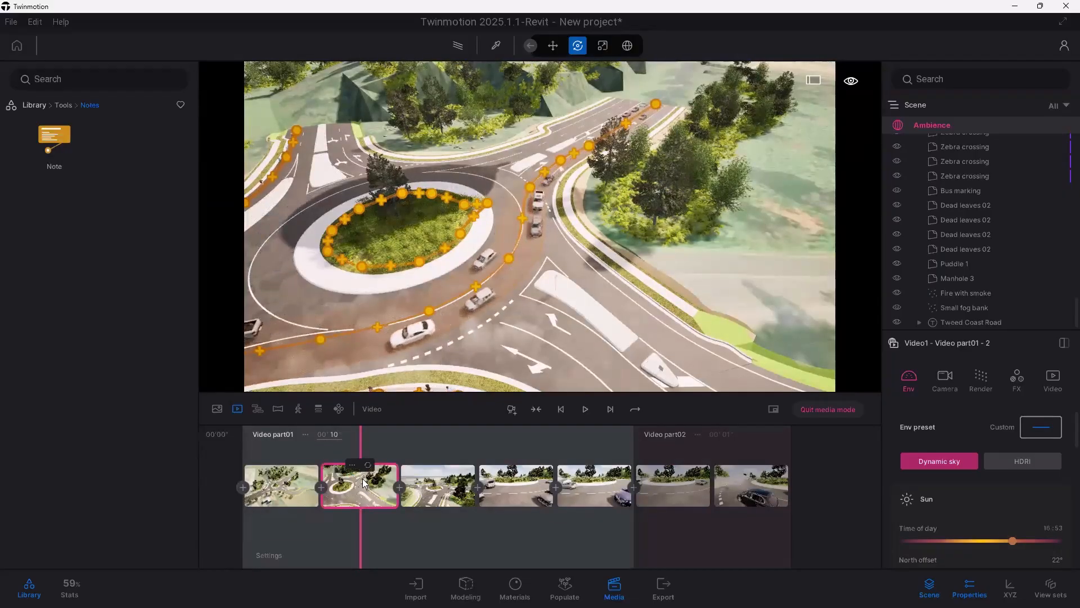
{"action": "type", "text": "5"}
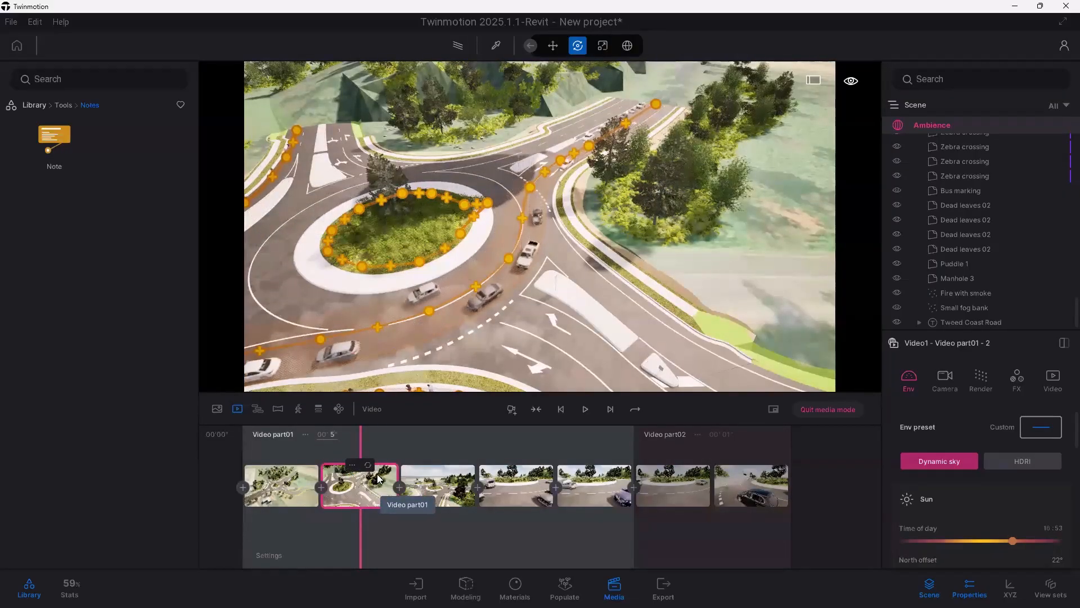
{"action": "key", "text": "Return"}
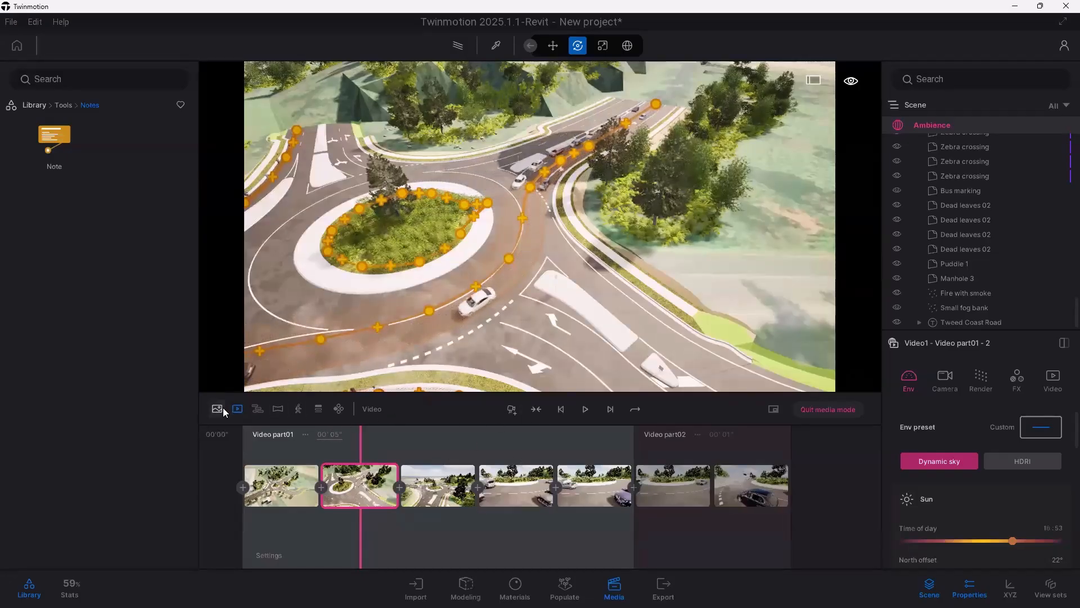
Step: Create a presentation and add Image1, Image2 and Image3 to its timeline
{"action": "left_click", "coordinate": [278, 409]}
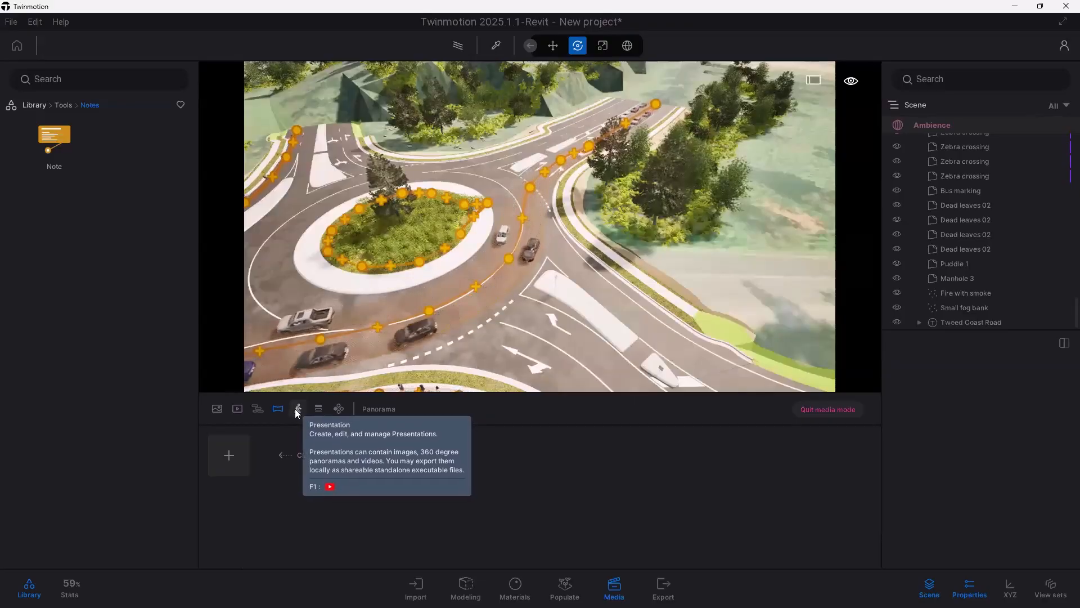
{"action": "left_click", "coordinate": [298, 410]}
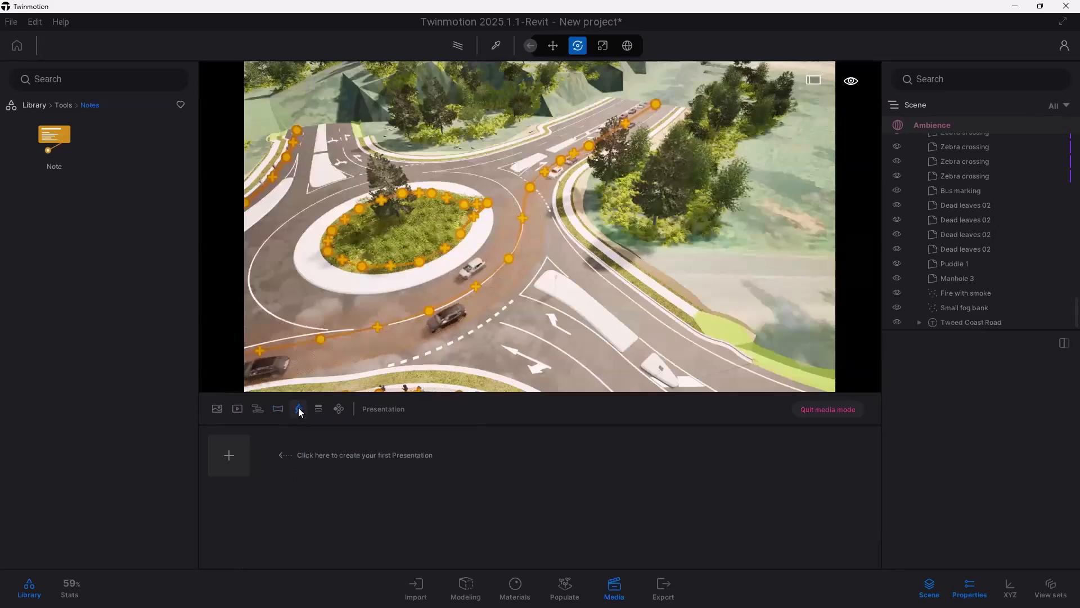
{"action": "left_click", "coordinate": [227, 457]}
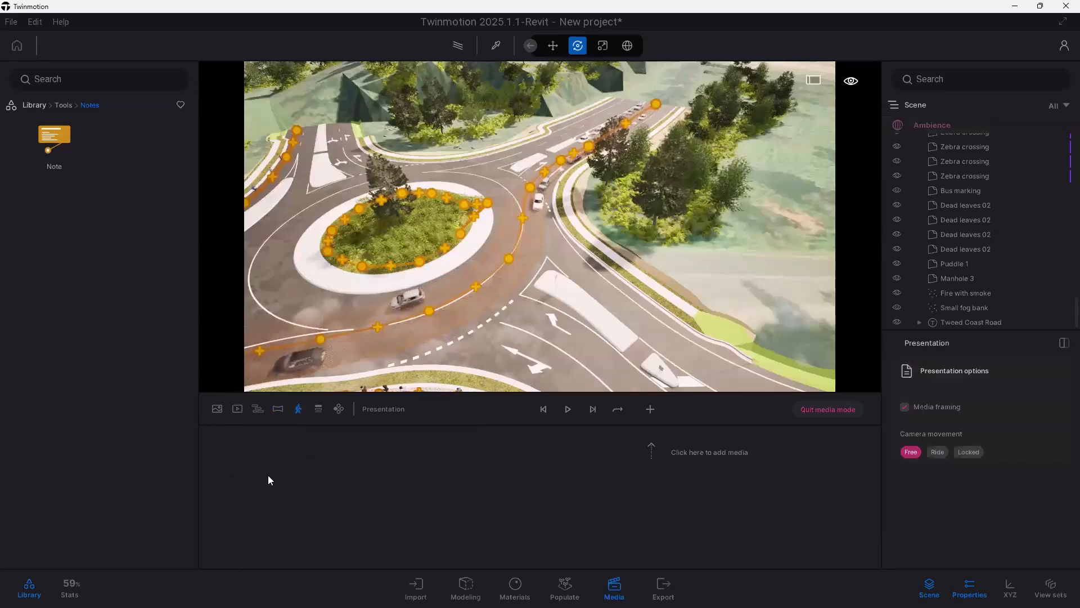
{"action": "left_click", "coordinate": [651, 409]}
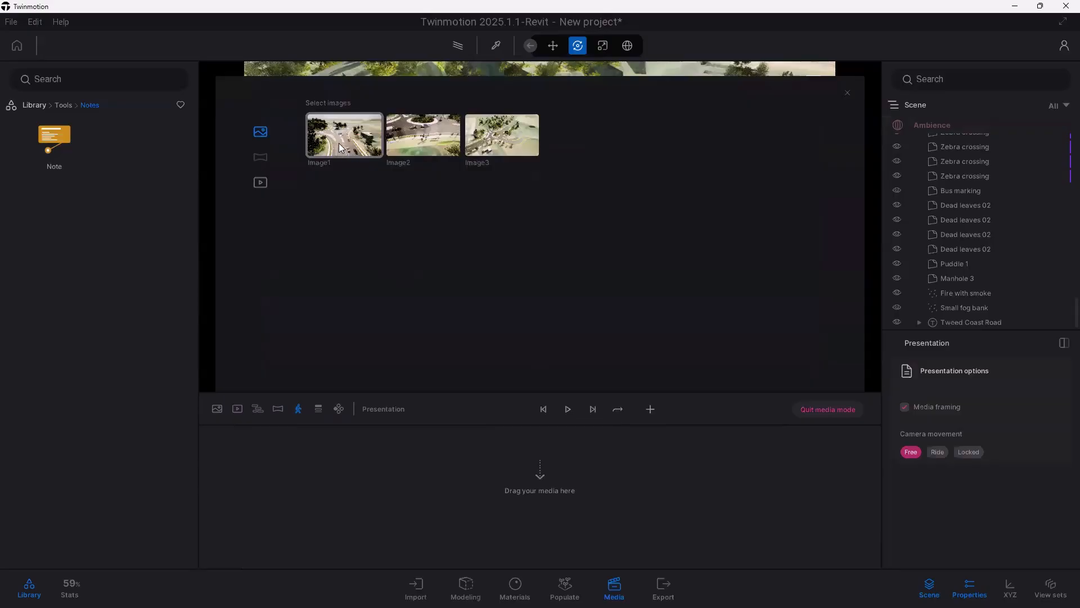
{"action": "left_click", "coordinate": [377, 147]}
{"action": "left_click", "coordinate": [487, 145]}
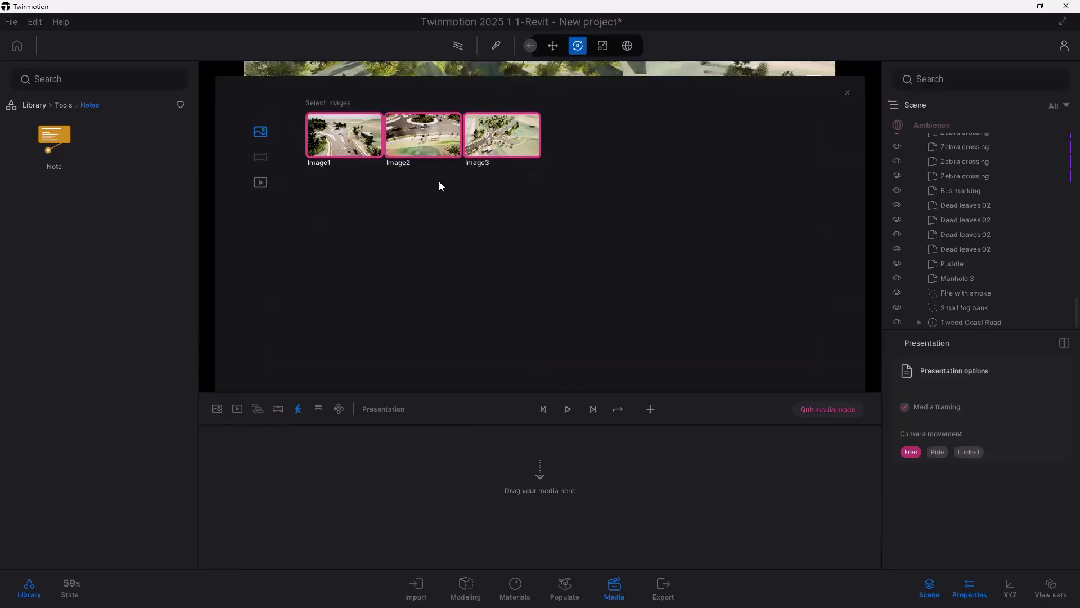
{"action": "left_click_drag", "start_coordinate": [460, 263], "coordinate": [510, 499]}
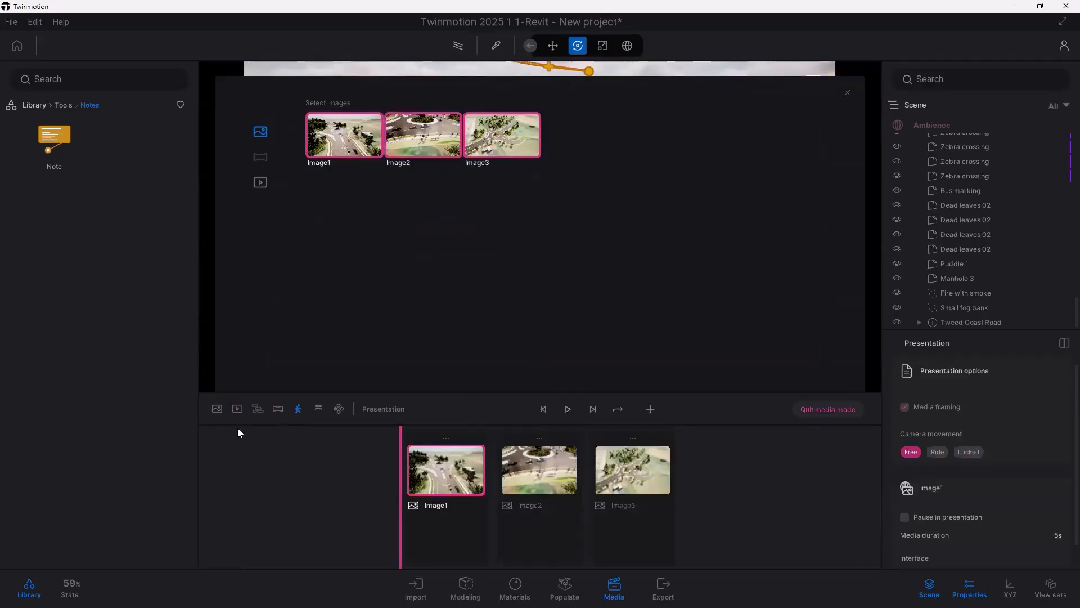
Step: Check the phasing group and image media sections, reopen Video1 for editing and show Video part01's fifth keyframe
{"action": "left_click", "coordinate": [319, 410]}
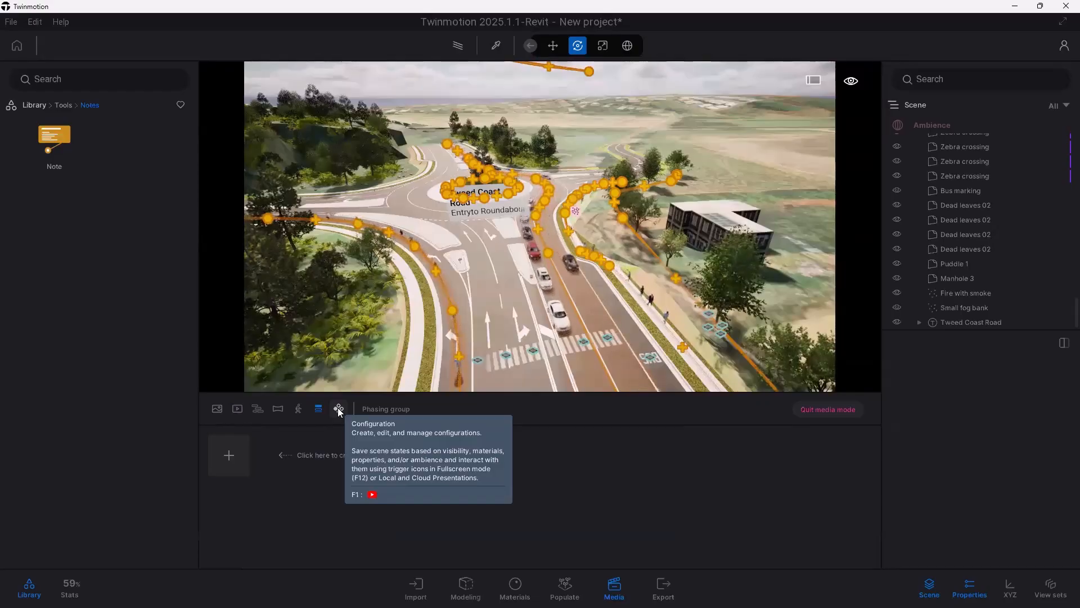
{"action": "left_click", "coordinate": [216, 408]}
{"action": "left_click", "coordinate": [237, 408]}
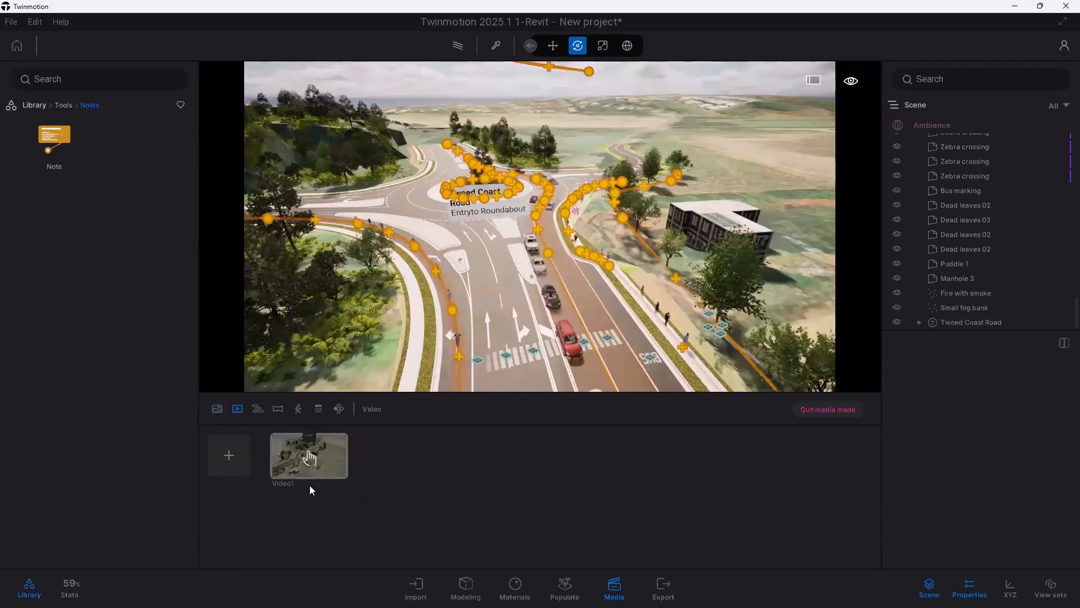
{"action": "left_click", "coordinate": [293, 466]}
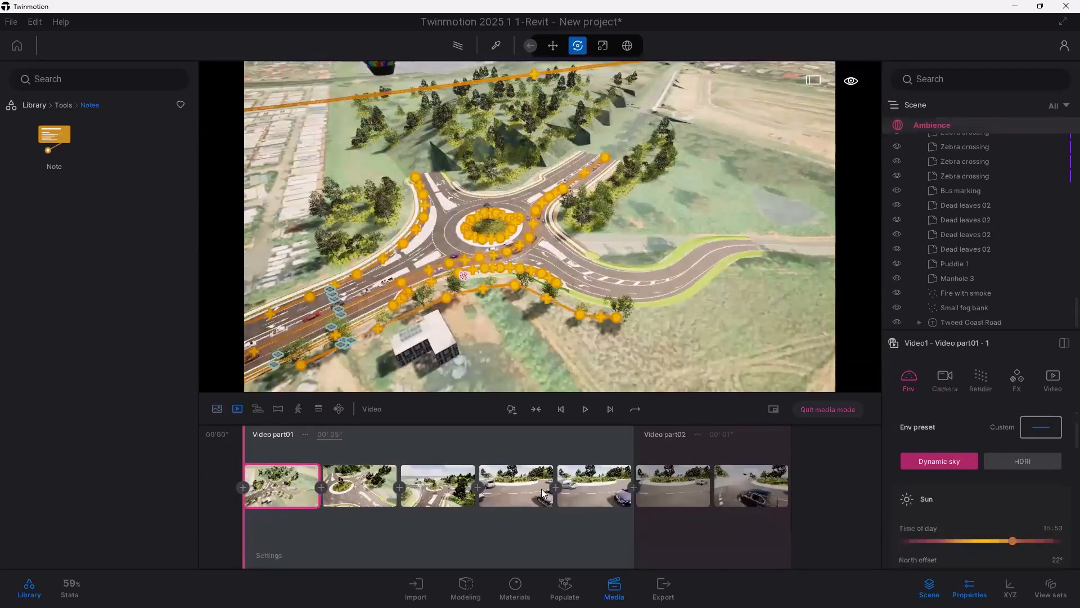
{"action": "left_click", "coordinate": [593, 495]}
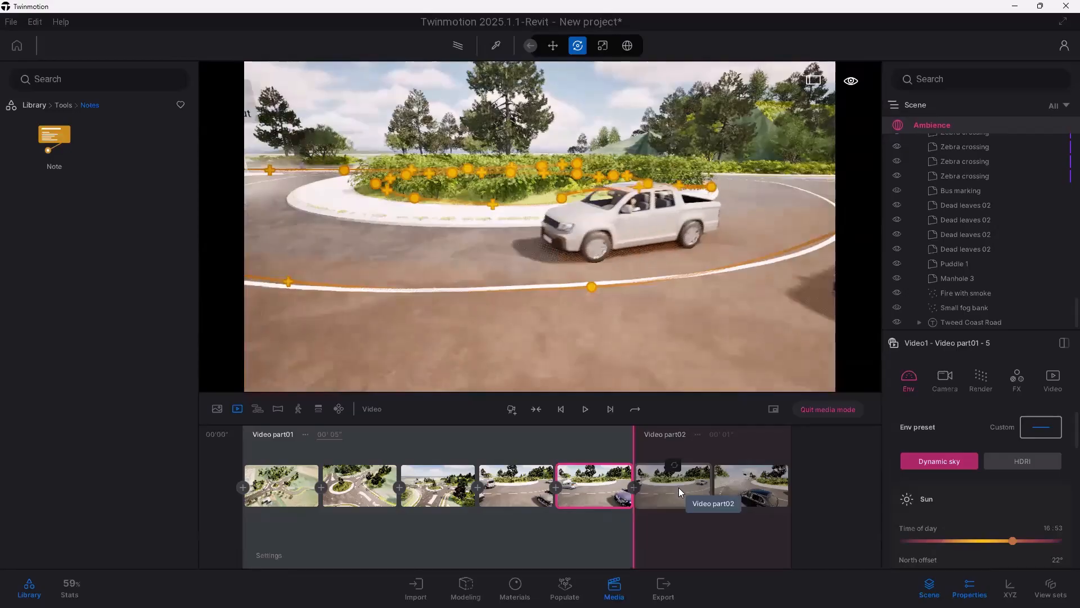
Step: Change the sun's time of day for Video part02 to 09:11 so it differs from Video part01
{"action": "left_click", "coordinate": [679, 487]}
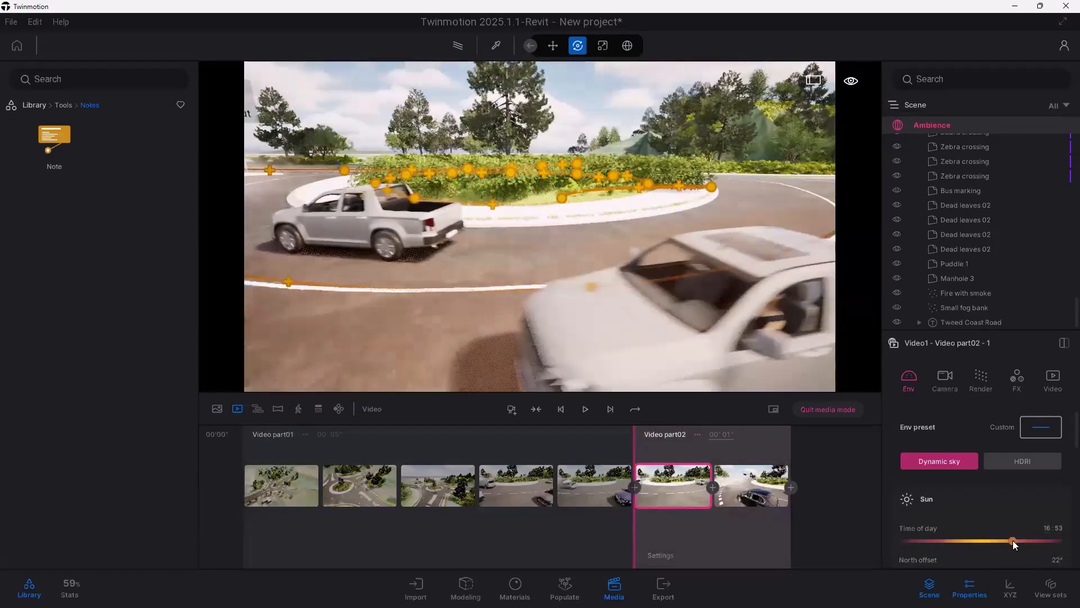
{"action": "left_click_drag", "start_coordinate": [1014, 540], "coordinate": [1035, 541]}
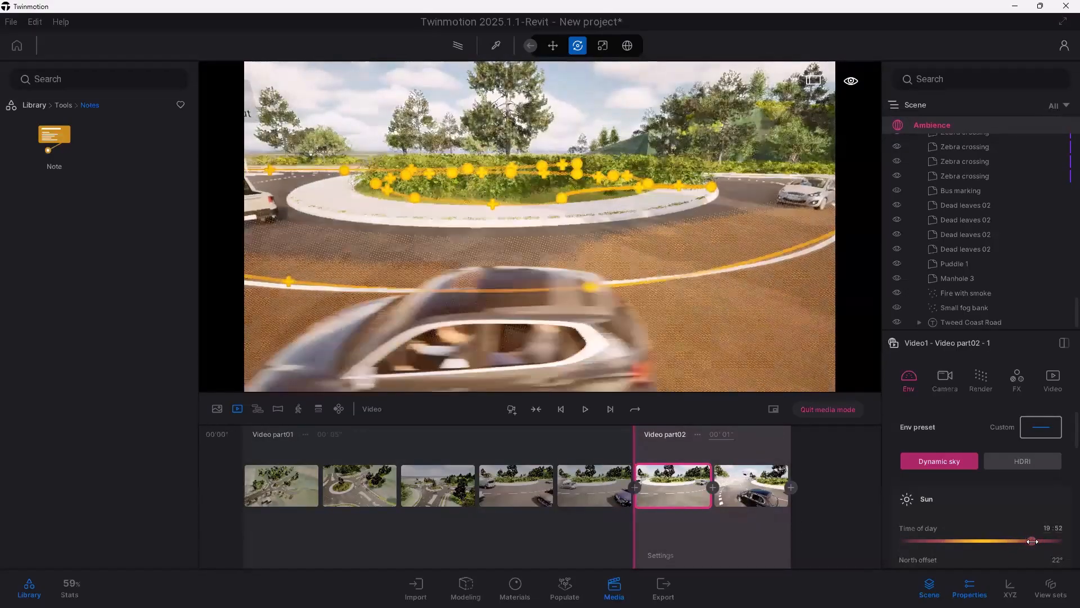
{"action": "left_click_drag", "start_coordinate": [969, 537], "coordinate": [949, 540]}
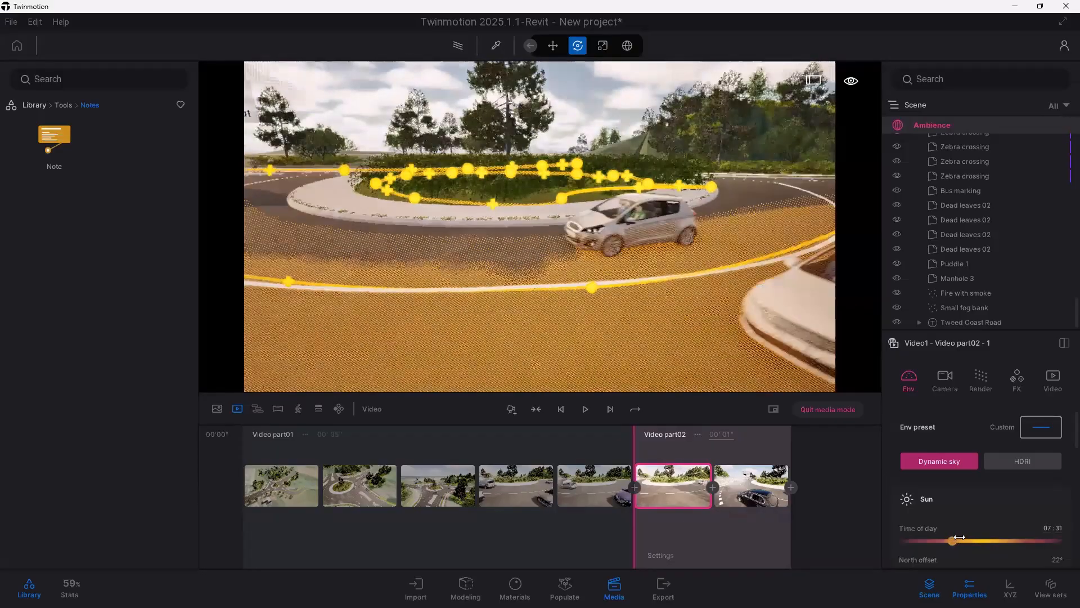
{"action": "left_click", "coordinate": [753, 487]}
{"action": "mouse_move", "coordinate": [951, 540]}
{"action": "left_mouse_down"}
{"action": "mouse_move", "coordinate": [1010, 541]}
{"action": "mouse_move", "coordinate": [963, 542]}
{"action": "left_mouse_up"}
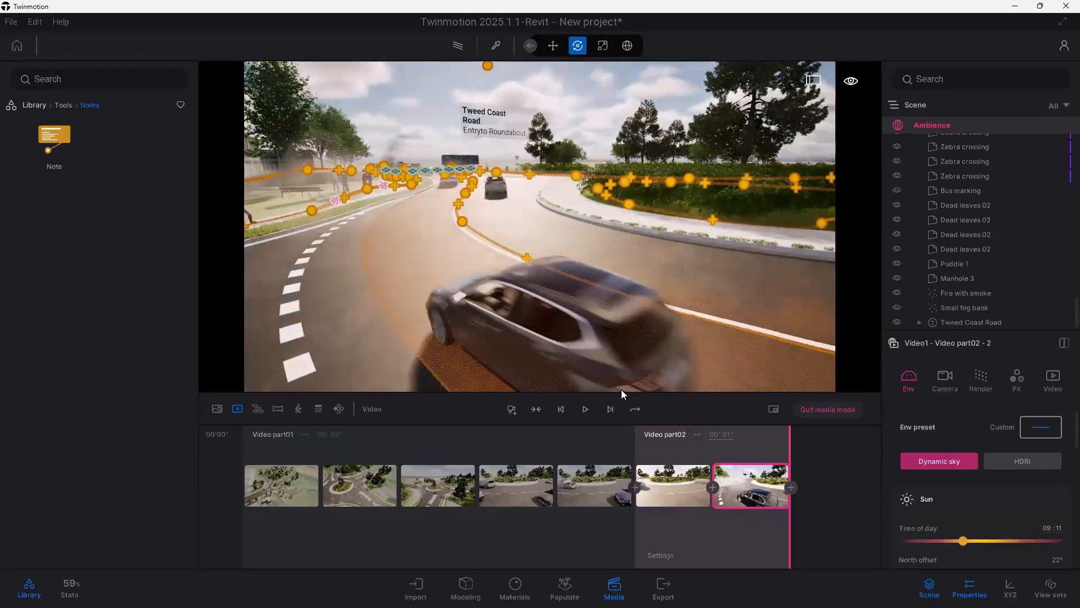
{"action": "scroll", "coordinate": [955, 495], "scroll_direction": "down", "scroll_amount": 3}
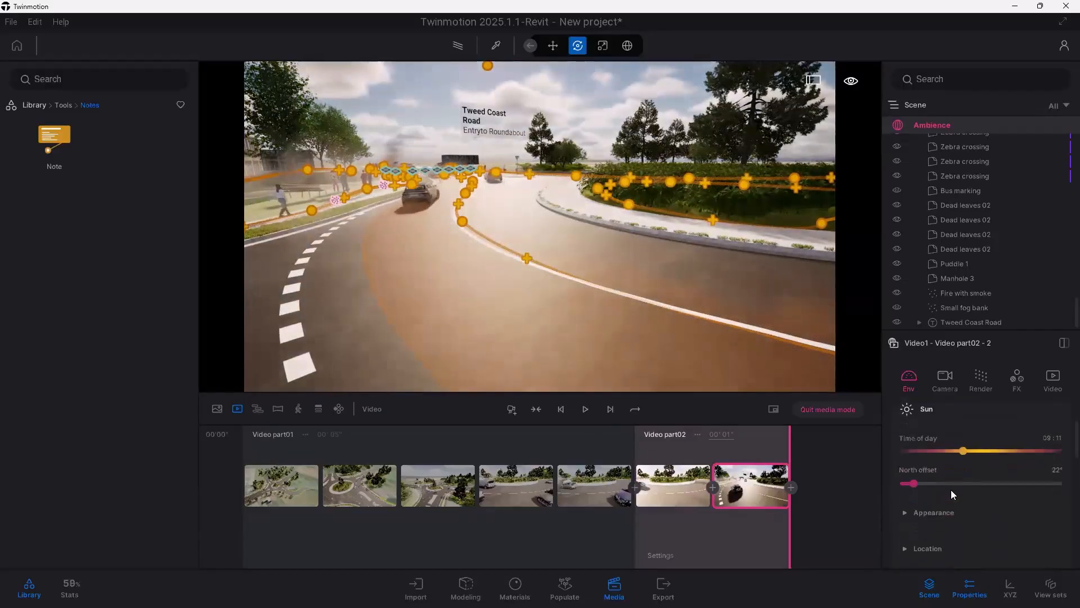
{"action": "scroll", "coordinate": [939, 485], "scroll_direction": "up", "scroll_amount": 1}
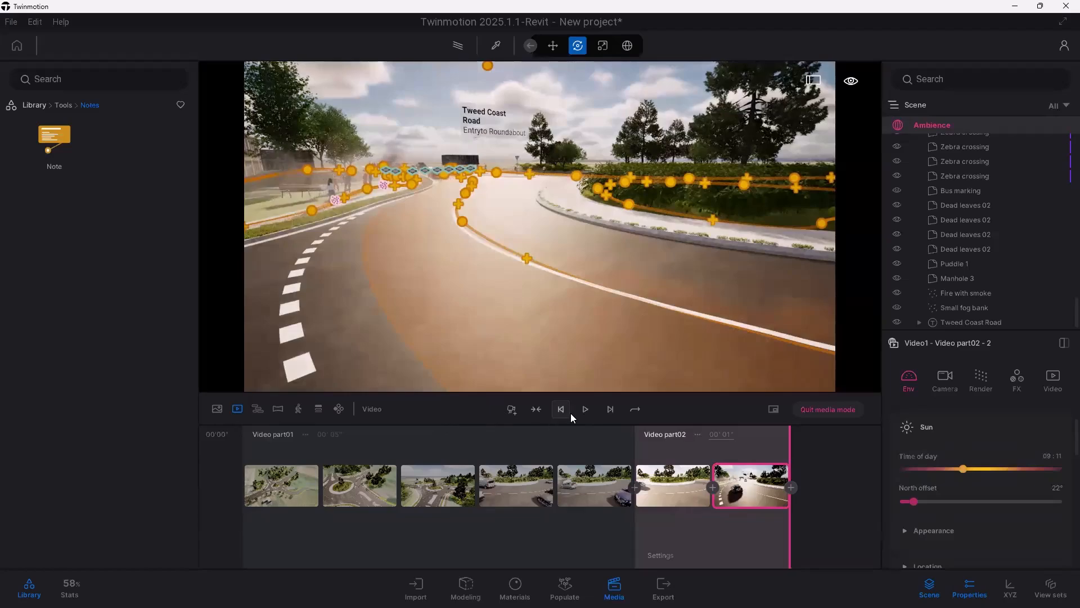
Step: Preview the video and set the duration of Video part01 to 8 seconds
{"action": "left_click", "coordinate": [584, 412]}
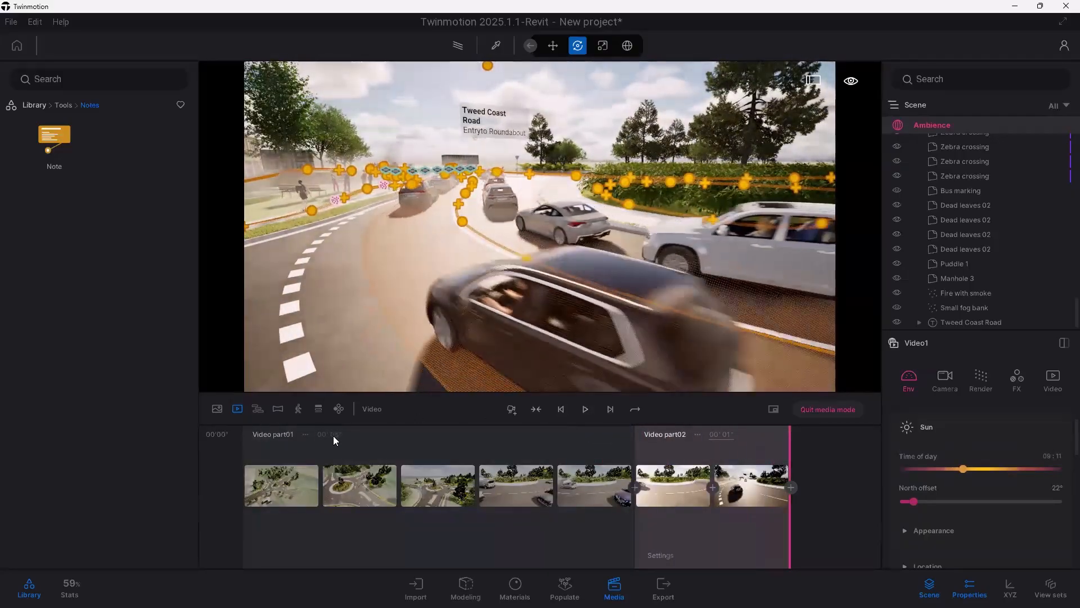
{"action": "left_click", "coordinate": [333, 445]}
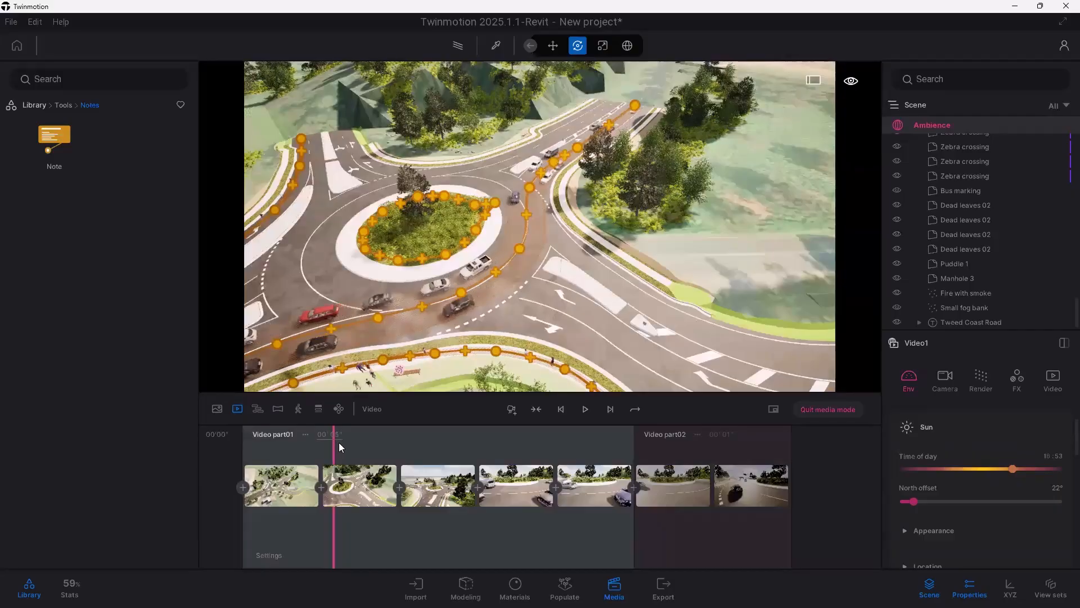
{"action": "type", "text": "8"}
{"action": "key", "text": "Return"}
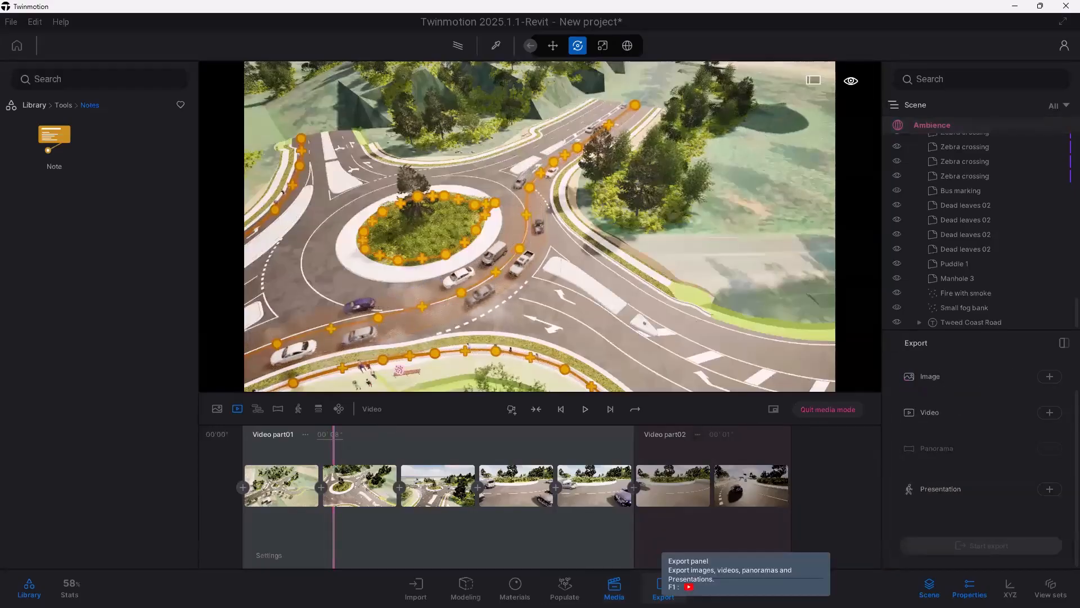
Step: Add Image1 and Video1 to the media selected for export
{"action": "left_click", "coordinate": [664, 588]}
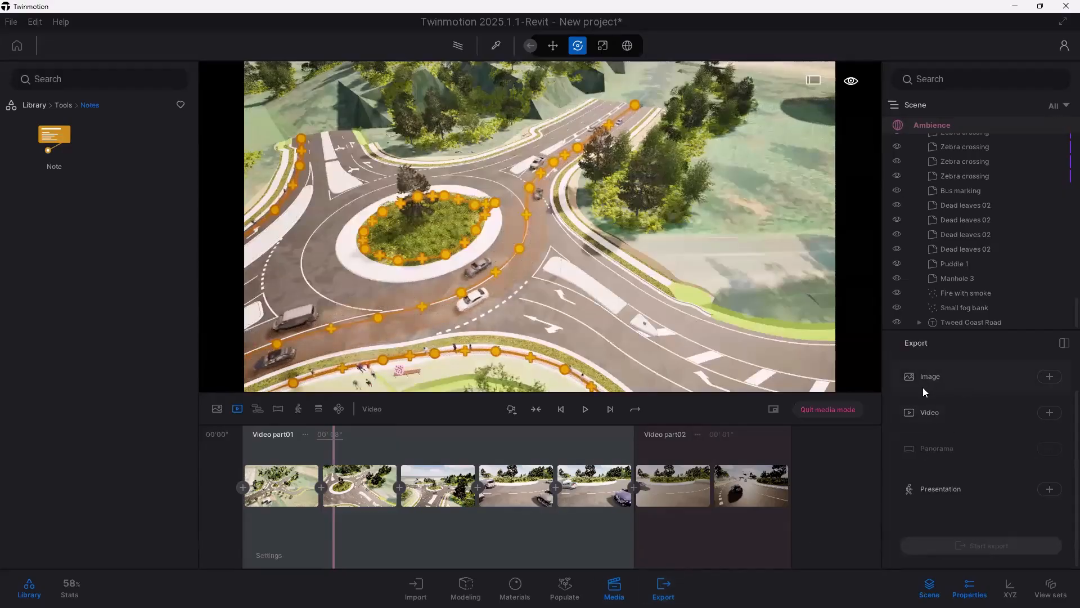
{"action": "left_click", "coordinate": [1050, 376]}
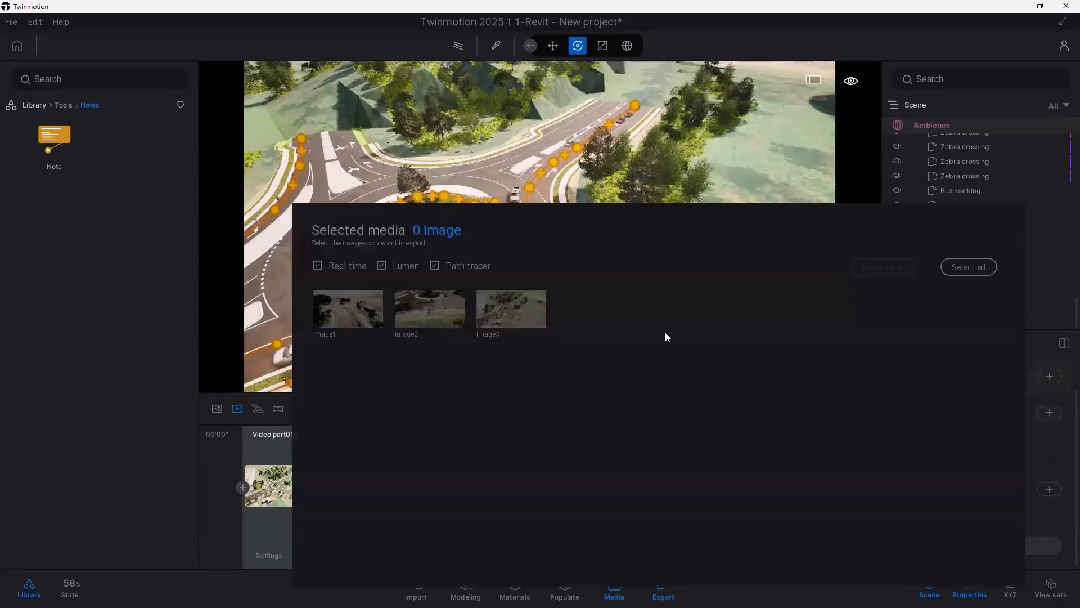
{"action": "left_click", "coordinate": [347, 312]}
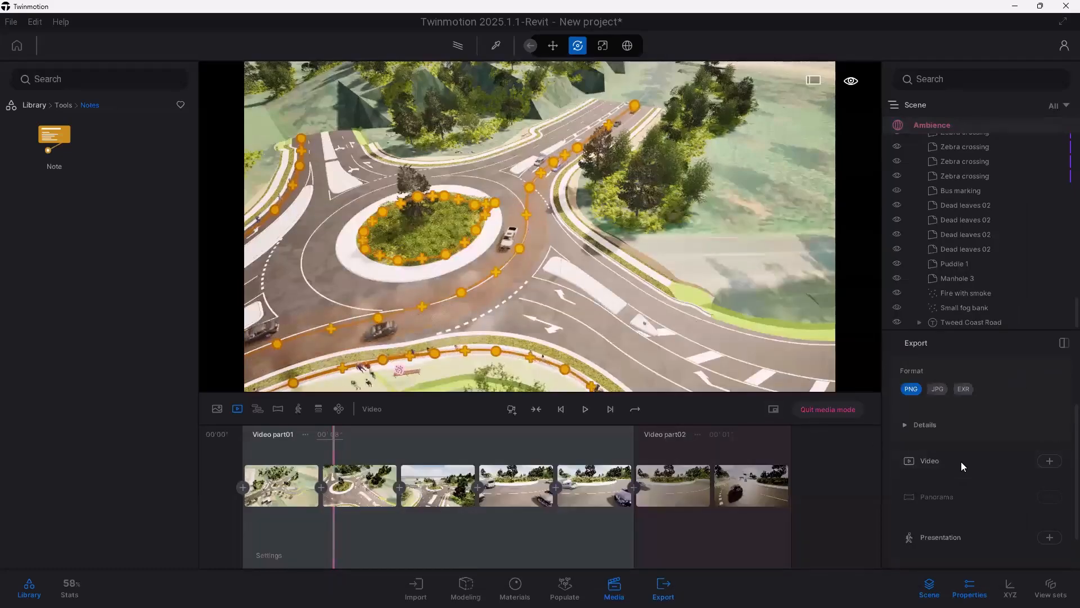
{"action": "left_click", "coordinate": [1047, 461]}
{"action": "left_click", "coordinate": [346, 318]}
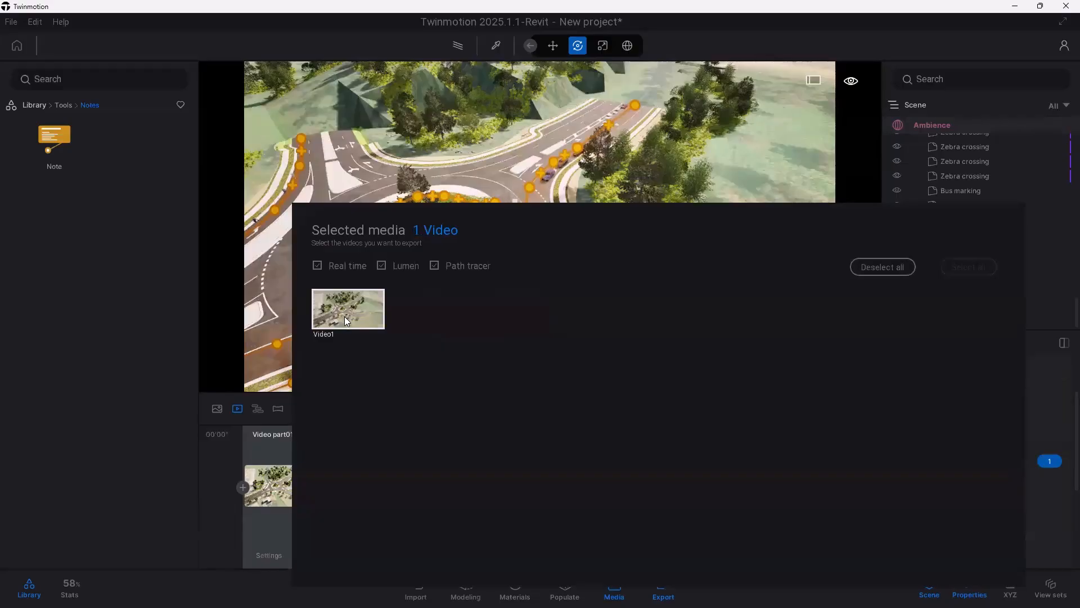
{"action": "left_click", "coordinate": [1054, 405]}
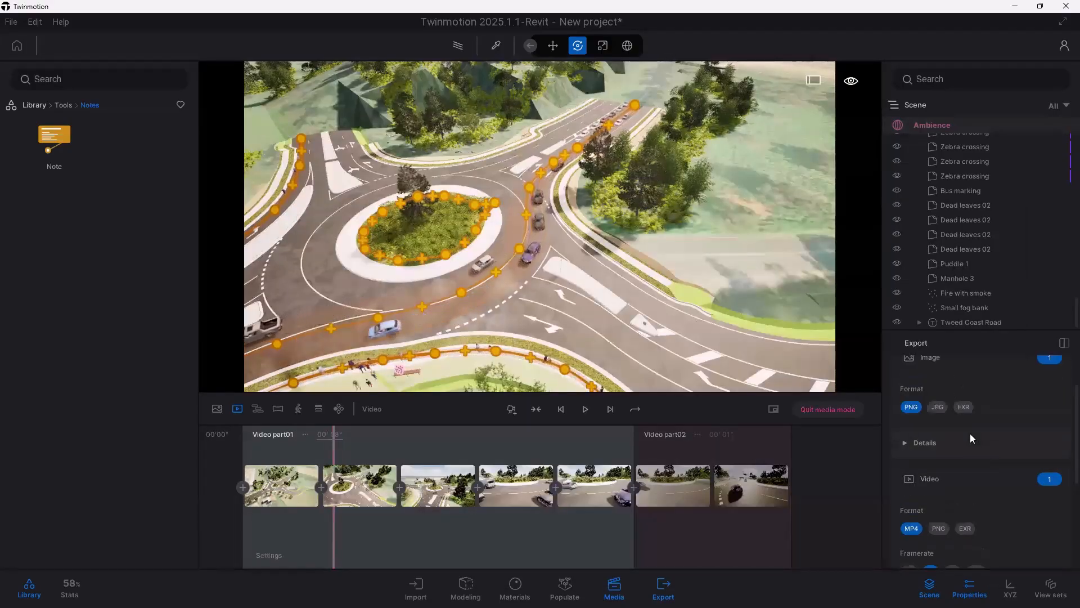
Step: Review the video export settings and export the selected media to a new folder named "my output" inside Outputs
{"action": "scroll", "coordinate": [970, 435], "scroll_direction": "down", "scroll_amount": 3}
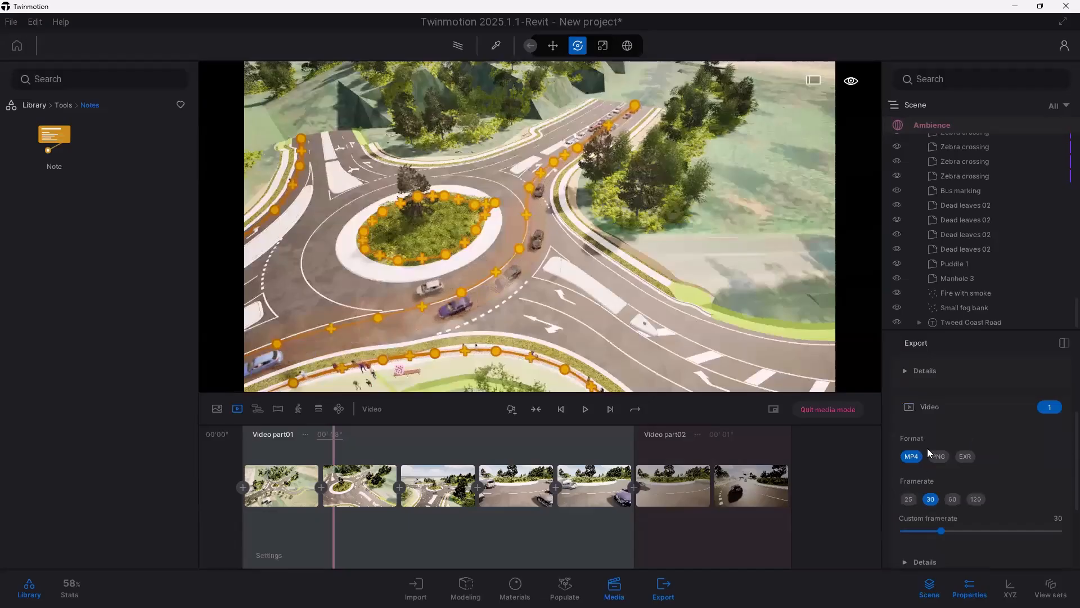
{"action": "scroll", "coordinate": [936, 464], "scroll_direction": "down", "scroll_amount": 2}
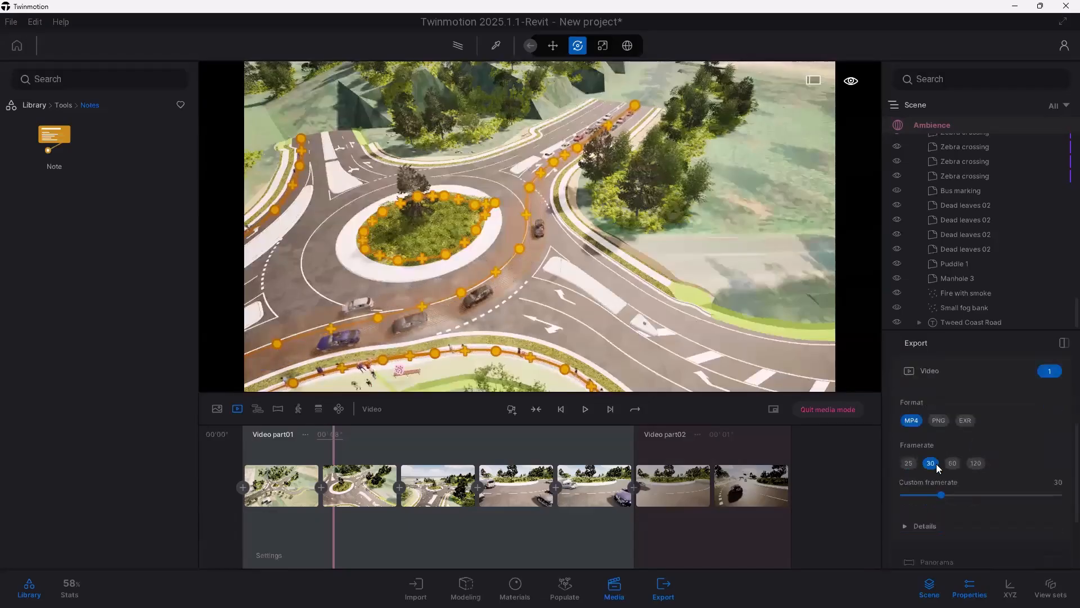
{"action": "scroll", "coordinate": [936, 461], "scroll_direction": "down", "scroll_amount": 3}
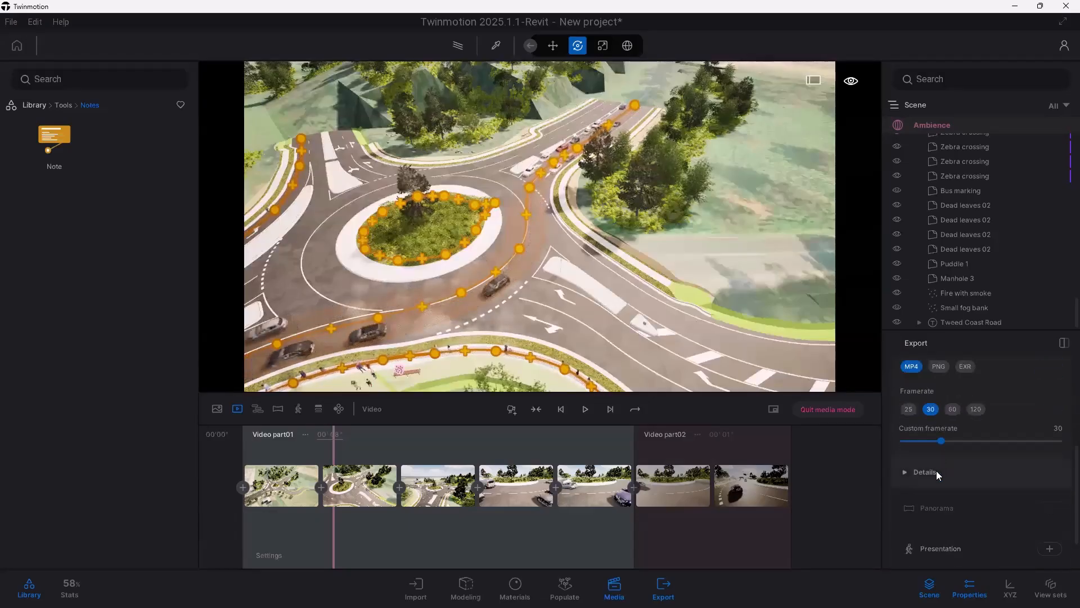
{"action": "scroll", "coordinate": [936, 471], "scroll_direction": "down", "scroll_amount": 3}
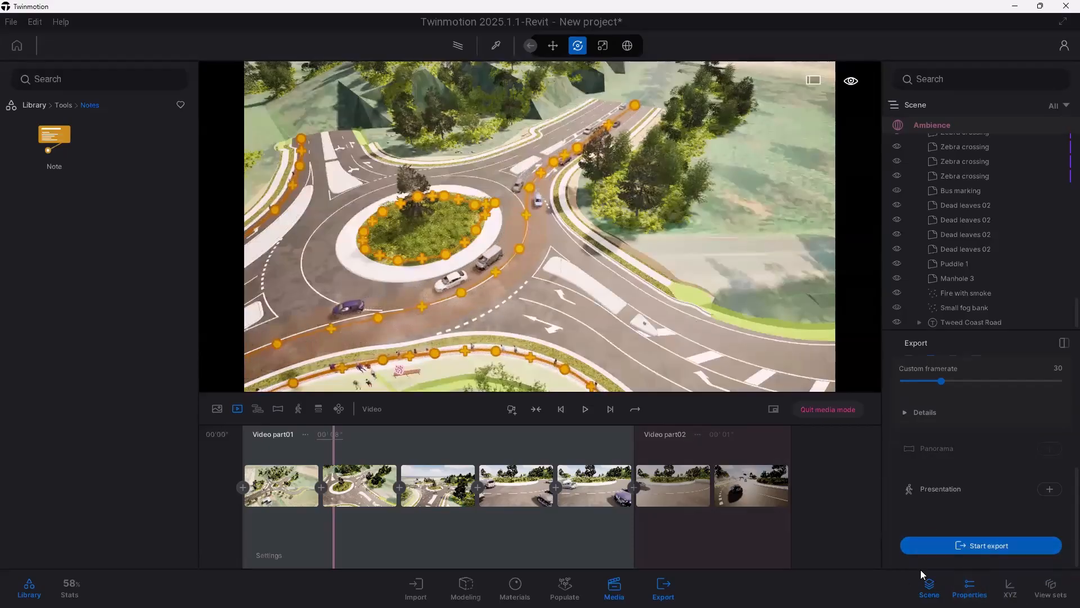
{"action": "left_click", "coordinate": [978, 548]}
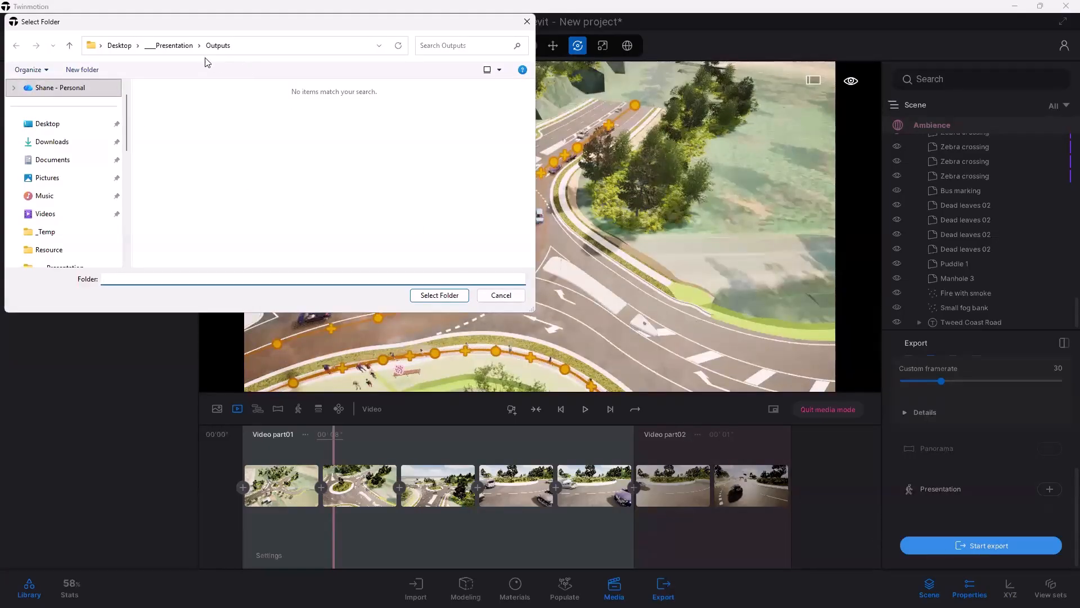
{"action": "left_click", "coordinate": [82, 70]}
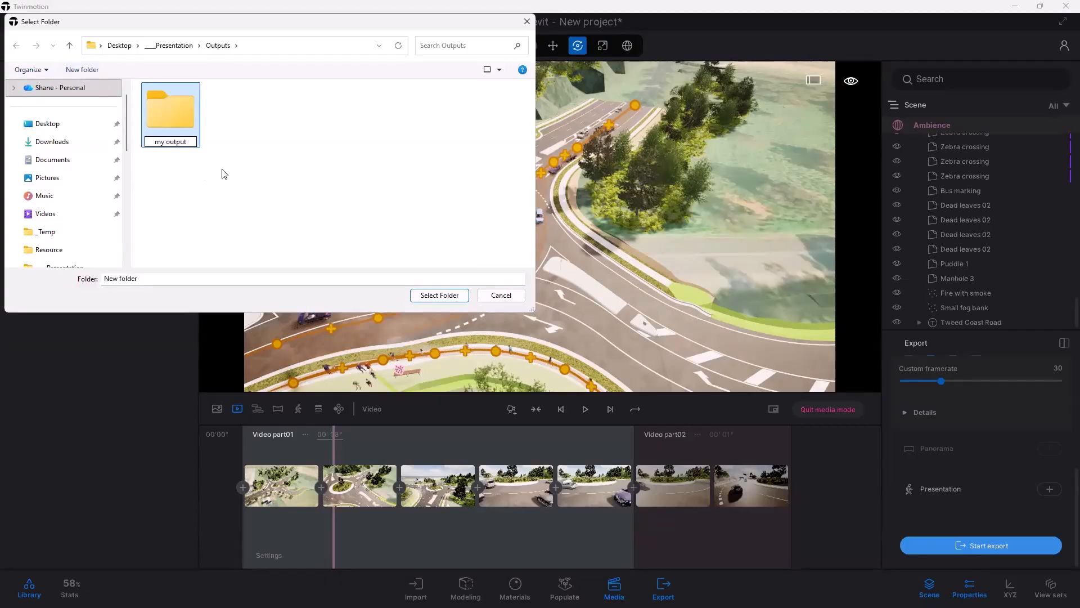
{"action": "type", "text": "my output"}
{"action": "left_click", "coordinate": [434, 296]}
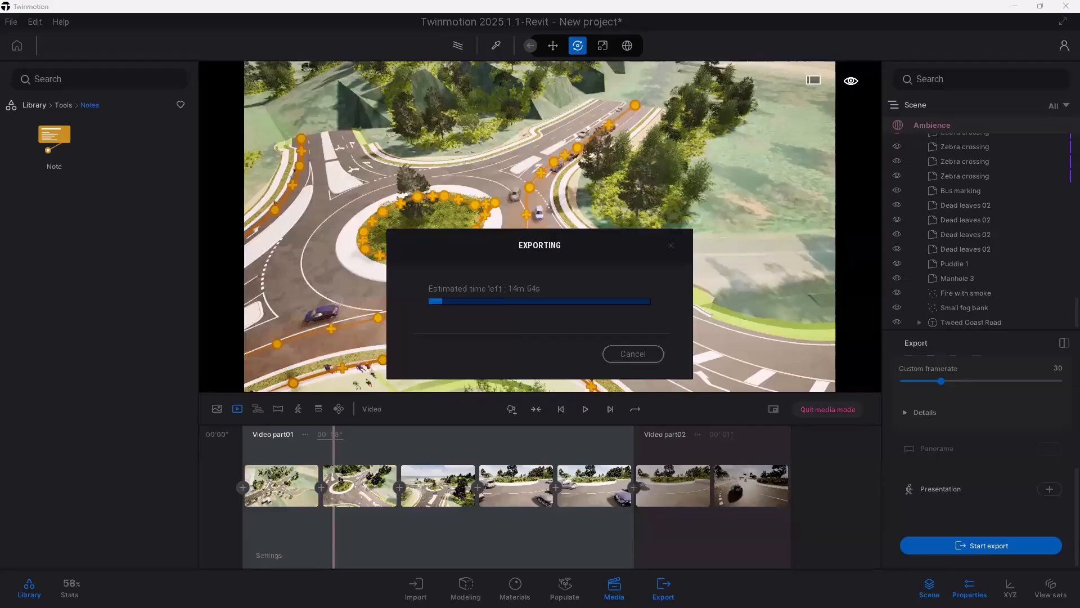
{"action": "left_click", "coordinate": [417, 589]}
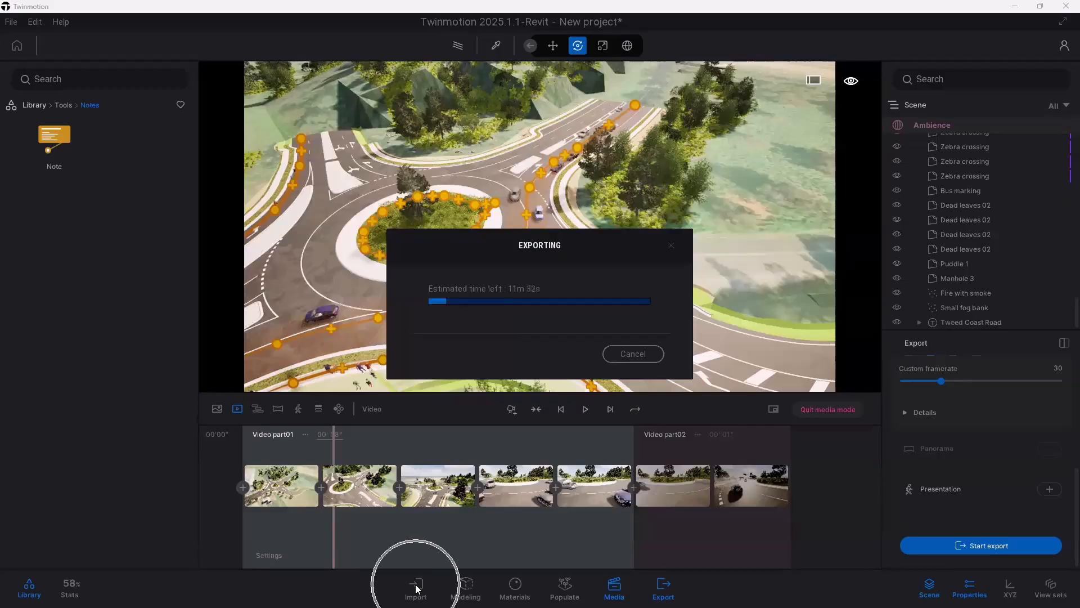
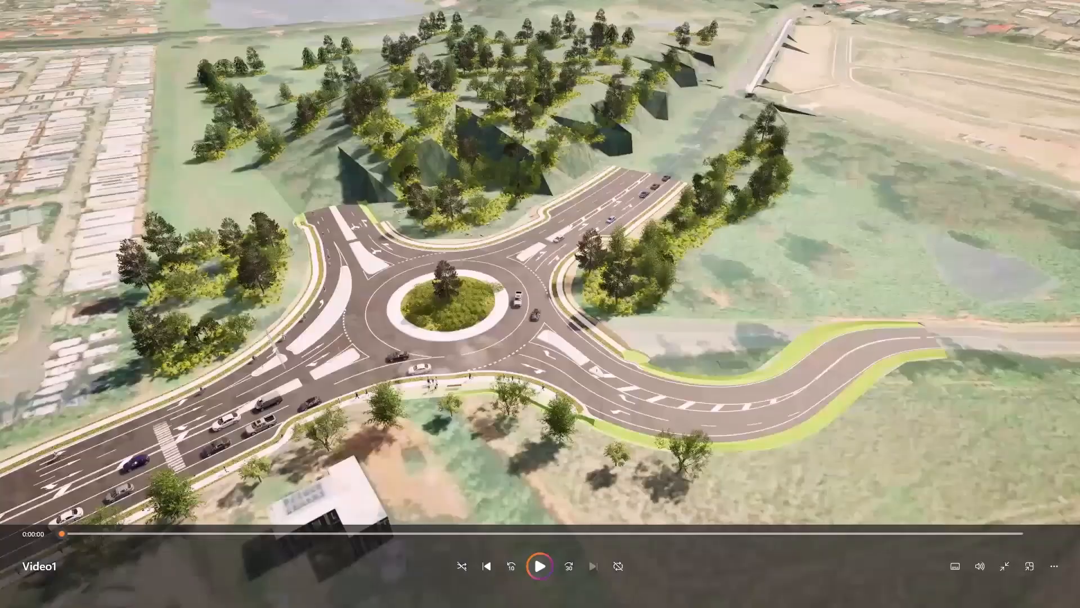
Step: Play the exported Video1 in Media Player, pausing at intervals to examine the roundabout views
{"action": "left_click", "coordinate": [530, 567]}
{"action": "left_click", "coordinate": [541, 565]}
{"action": "left_click", "coordinate": [537, 567]}
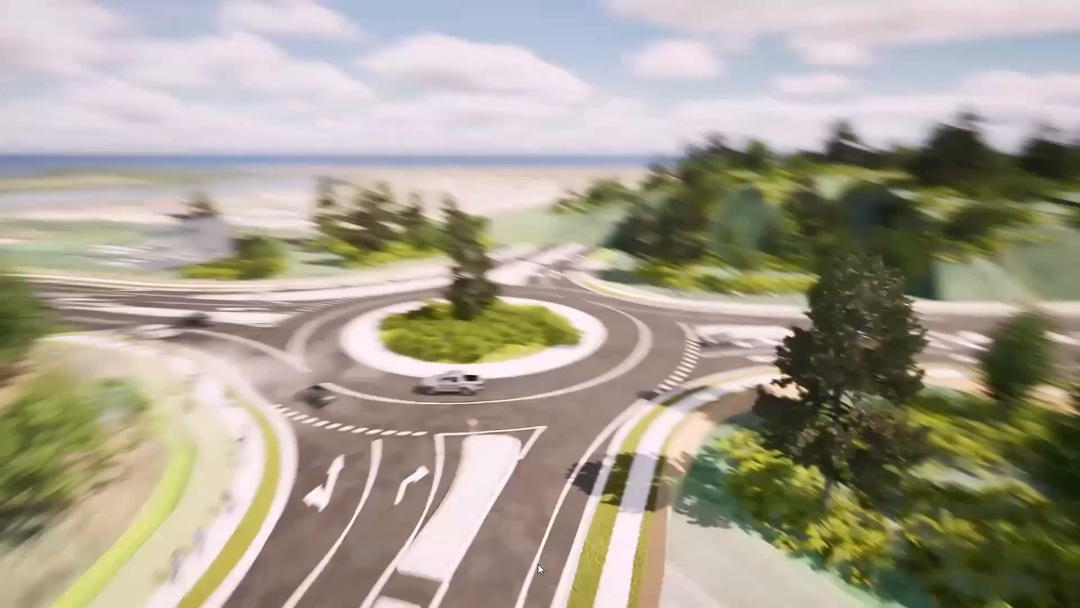
{"action": "left_click", "coordinate": [539, 566]}
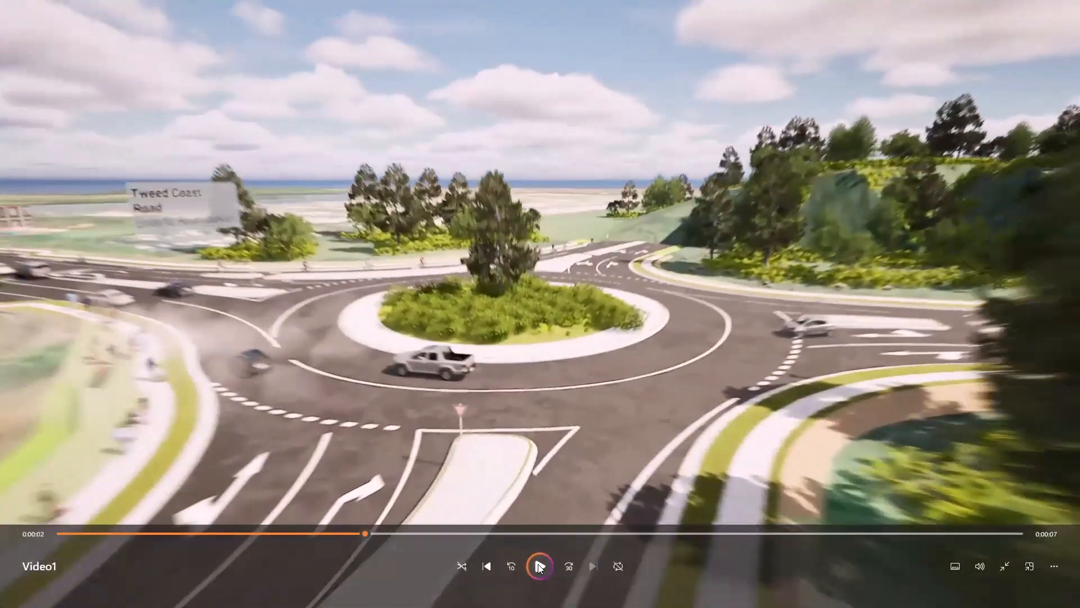
{"action": "left_click", "coordinate": [538, 566]}
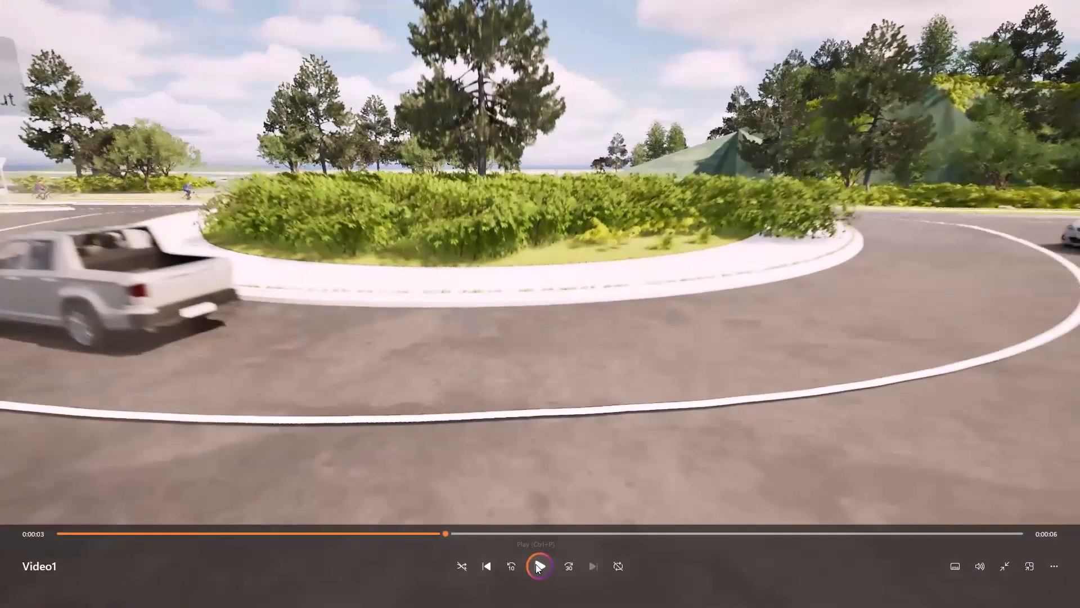
{"action": "left_click", "coordinate": [537, 566]}
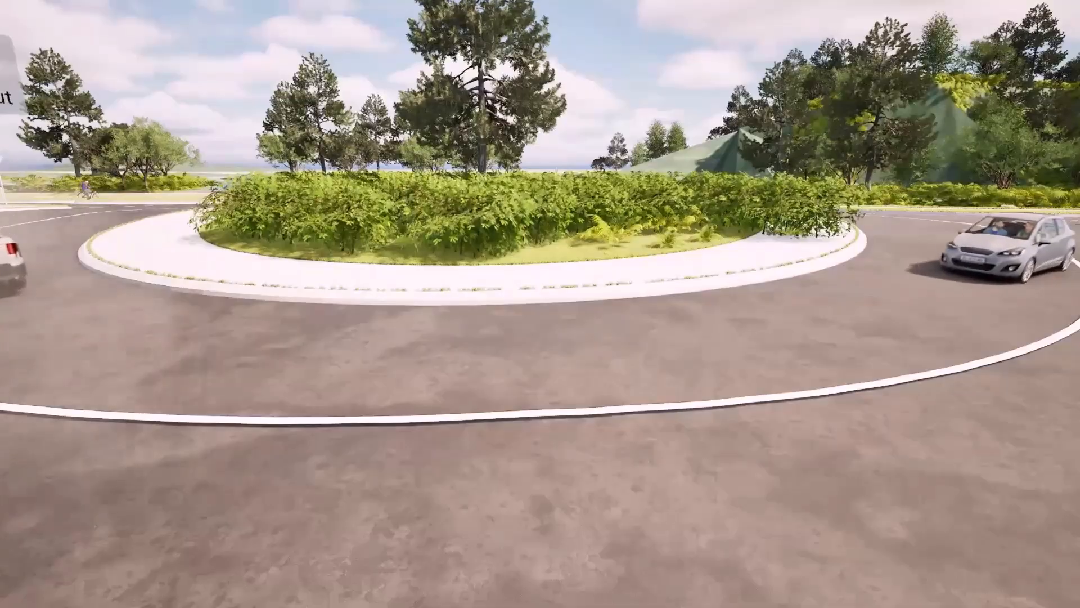
{"action": "left_click", "coordinate": [538, 567]}
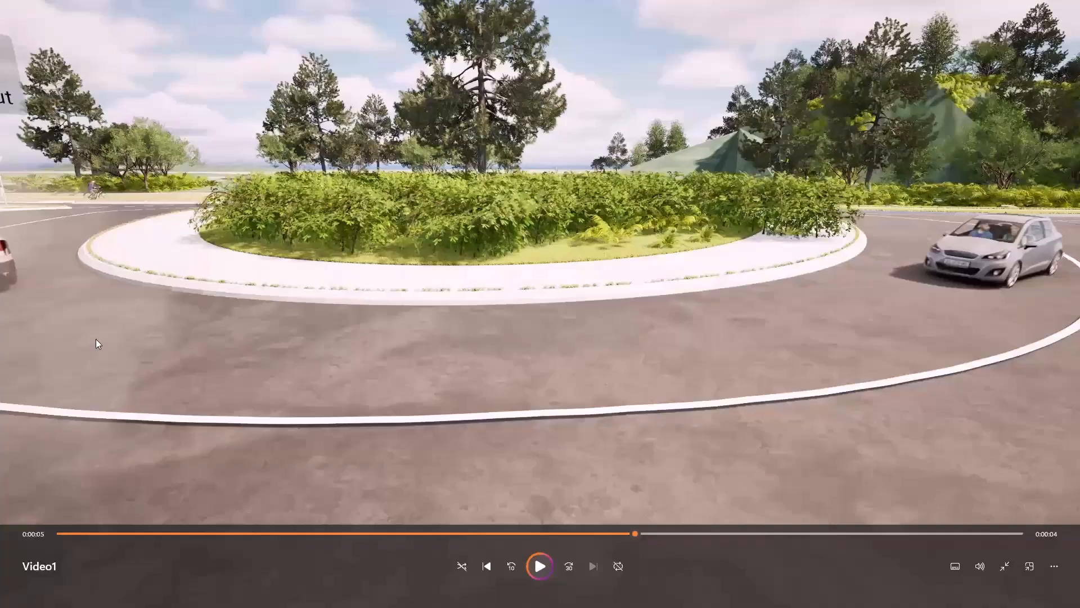
Step: Exit full screen, close the exported video and leave the "my output" folder window to return to Twinmotion
{"action": "key", "text": "Escape"}
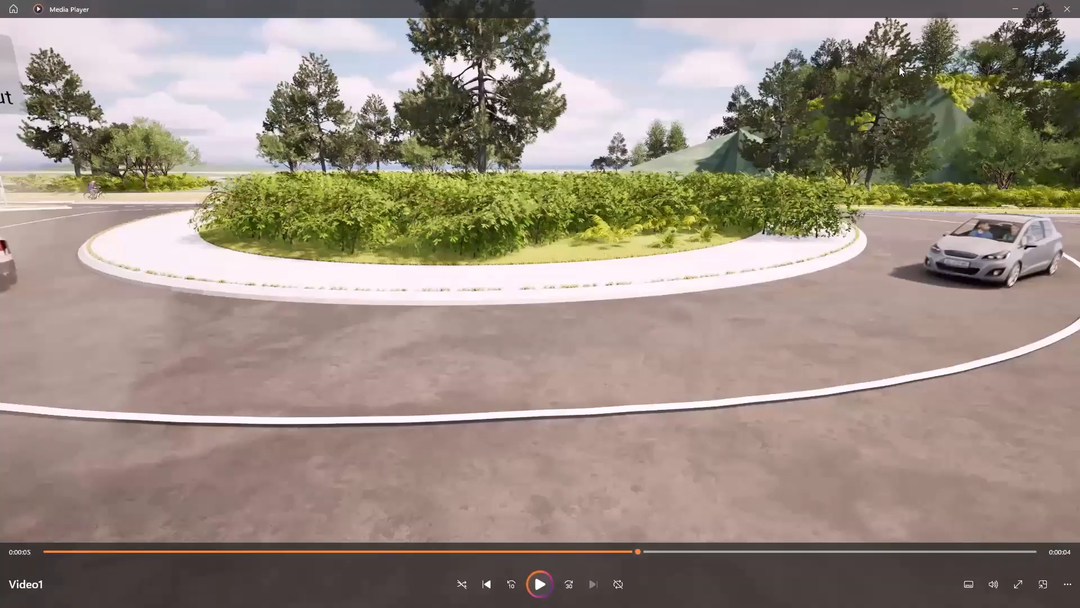
{"action": "left_click", "coordinate": [1066, 9]}
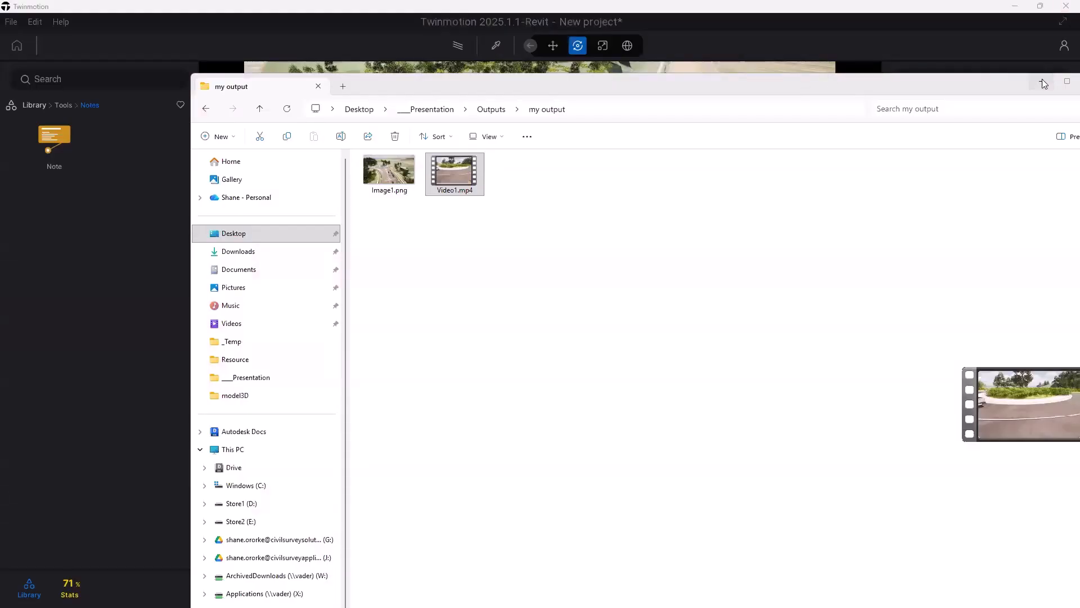
{"action": "left_click_drag", "start_coordinate": [1035, 84], "coordinate": [1075, 93]}
{"action": "key", "text": "alt+Tab"}
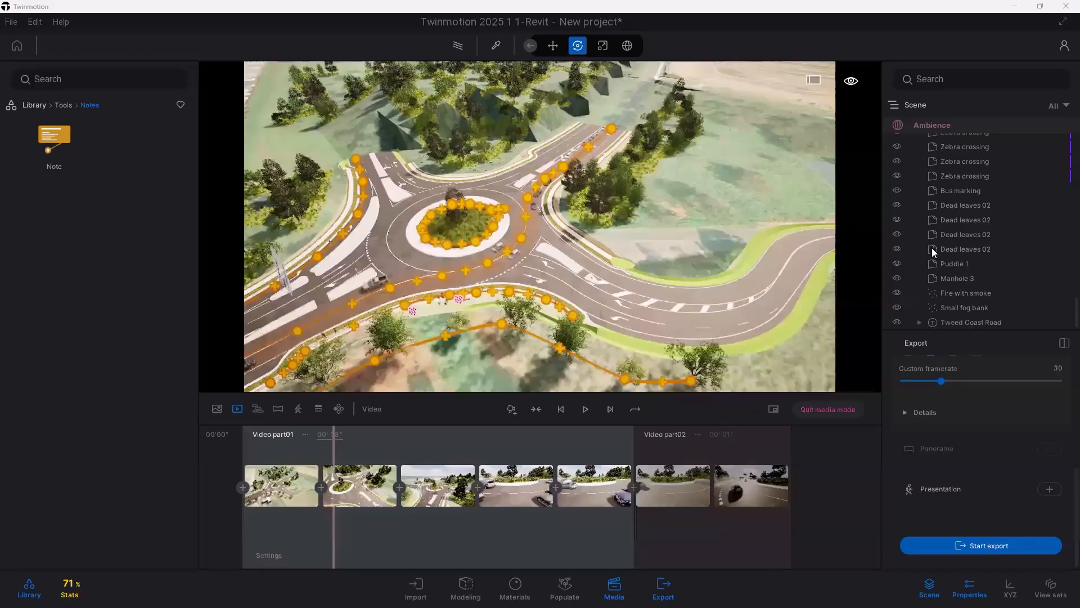
Step: Select the Austrian Pine vegetation area on the roundabout's central island and examine it
{"action": "left_click", "coordinate": [791, 269]}
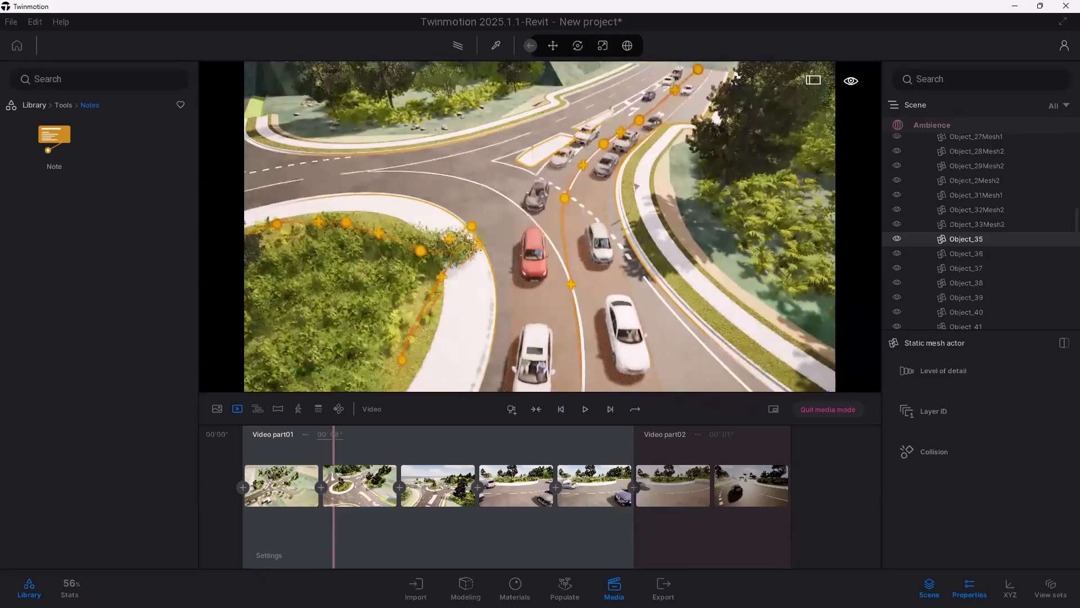
{"action": "left_click", "coordinate": [422, 299]}
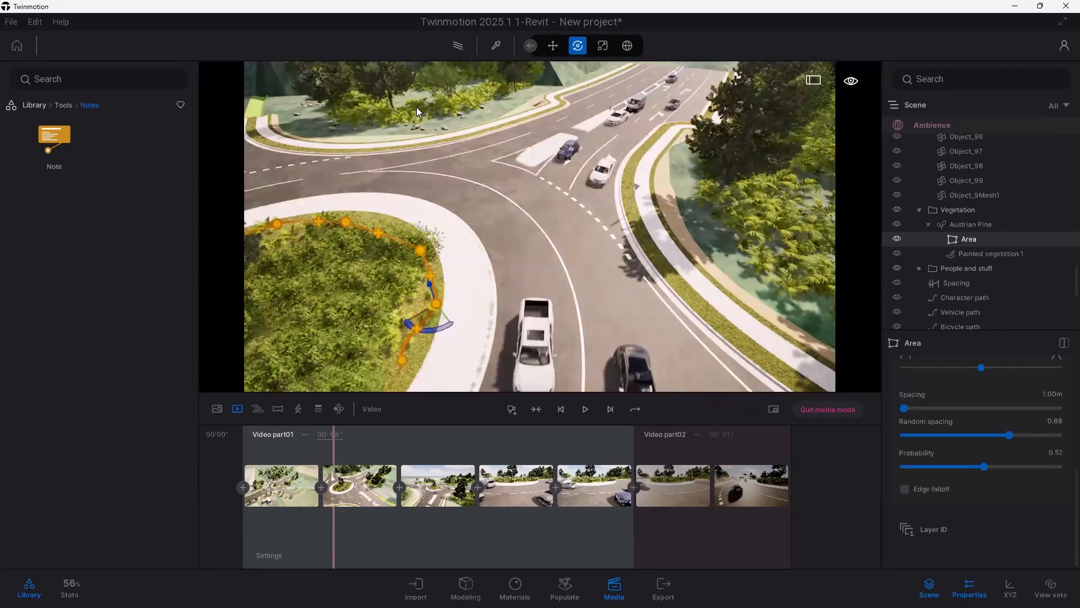
{"action": "scroll", "coordinate": [394, 110], "scroll_direction": "down", "scroll_amount": 5}
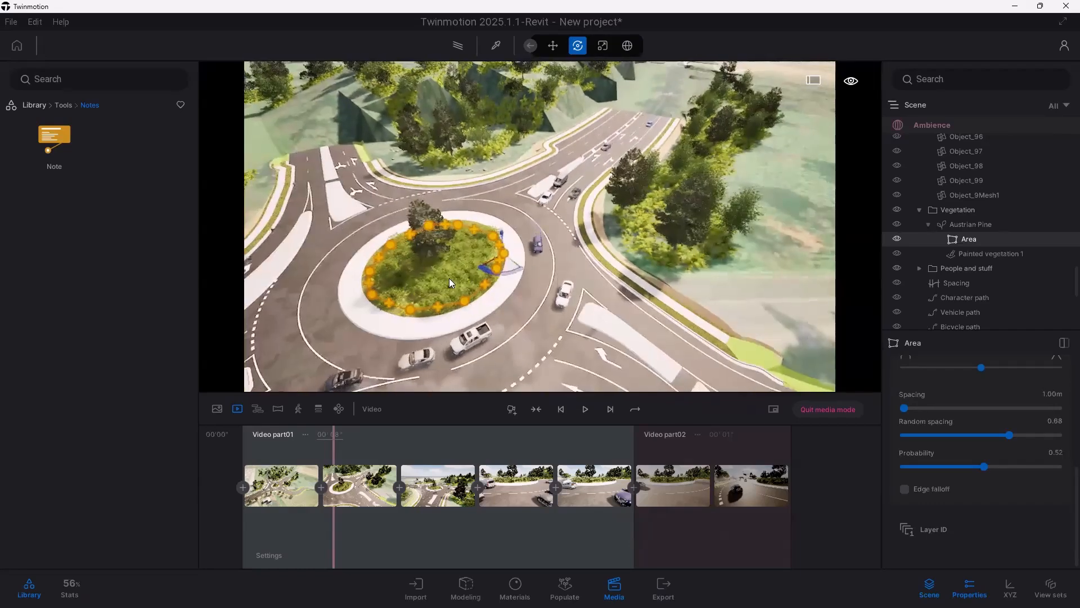
Step: Locate the Fire with smoke particle in the scene, zoom to it and examine it beside the footpath
{"action": "scroll", "coordinate": [1057, 282], "scroll_direction": "down", "scroll_amount": 10}
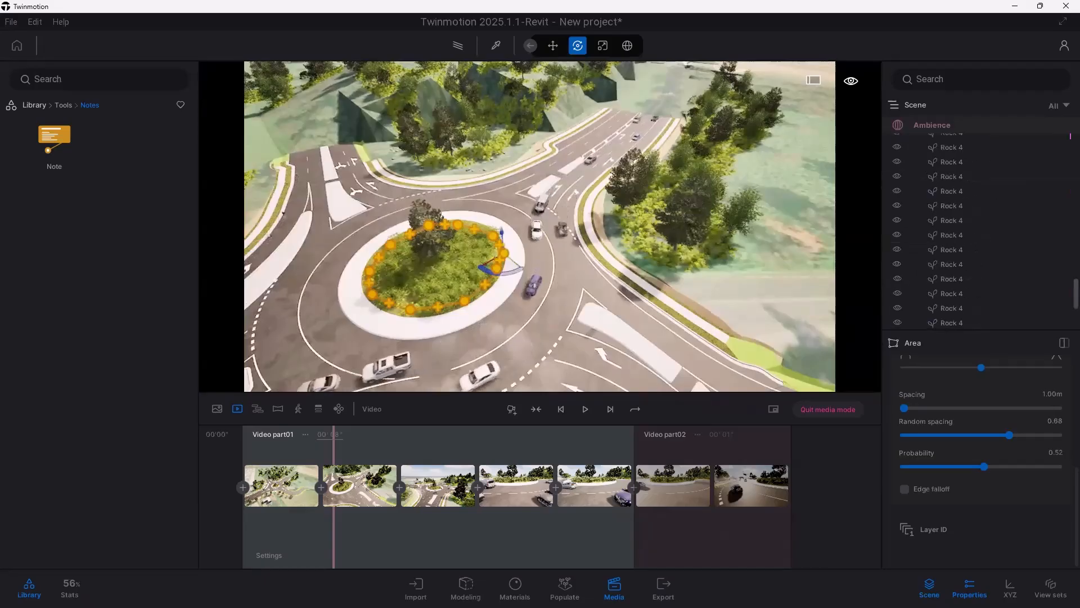
{"action": "right_click", "coordinate": [973, 295]}
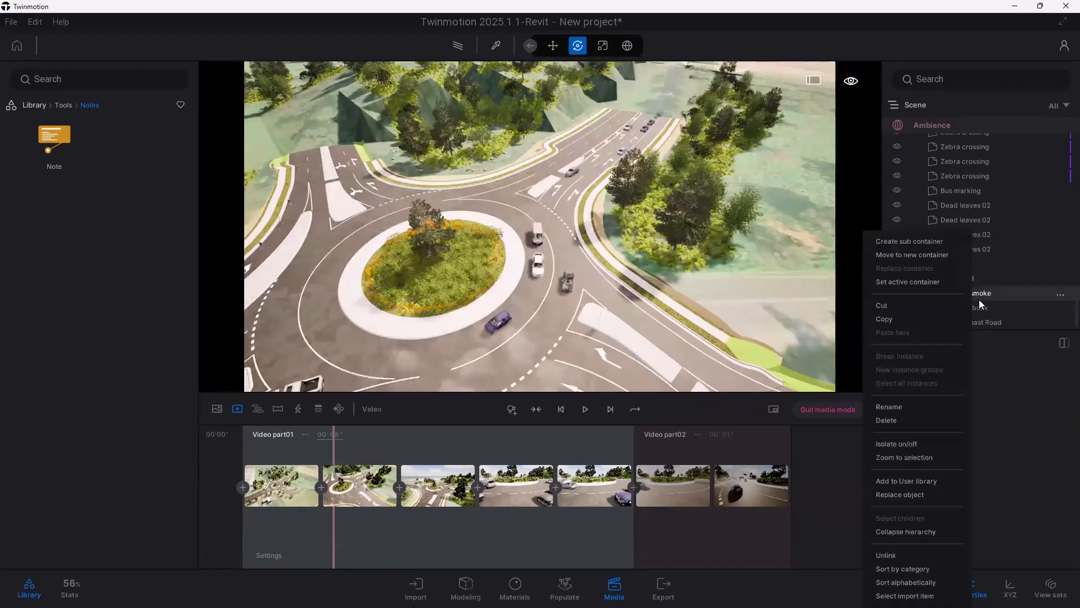
{"action": "left_click", "coordinate": [906, 457]}
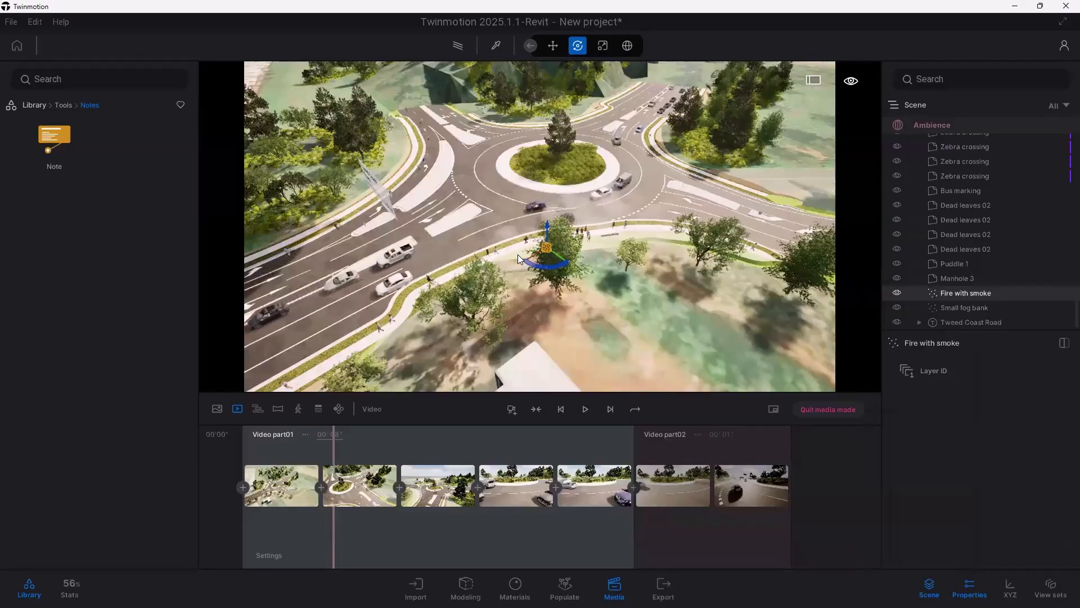
{"action": "scroll", "coordinate": [537, 268], "scroll_direction": "up", "scroll_amount": 5}
{"action": "scroll", "coordinate": [538, 268], "scroll_direction": "up", "scroll_amount": 3}
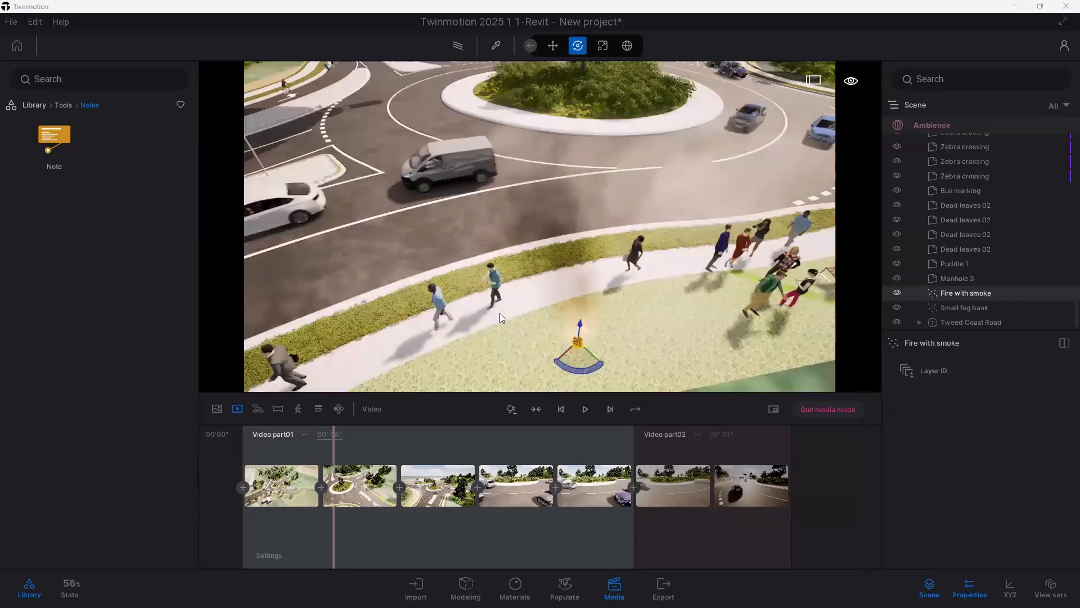
{"action": "left_click", "coordinate": [518, 337]}
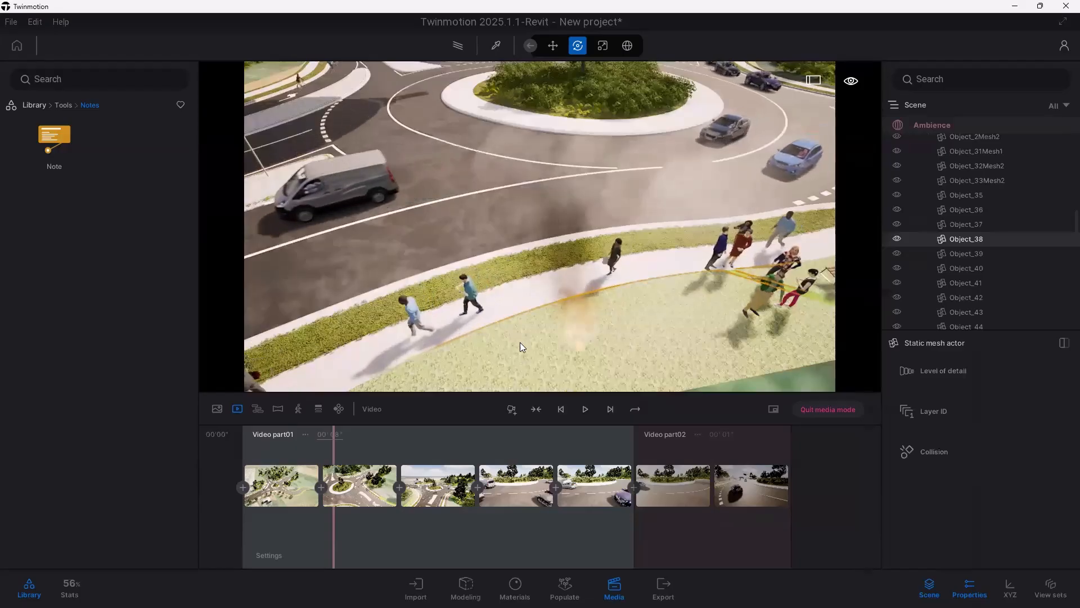
{"action": "scroll", "coordinate": [571, 344], "scroll_direction": "down", "scroll_amount": 3}
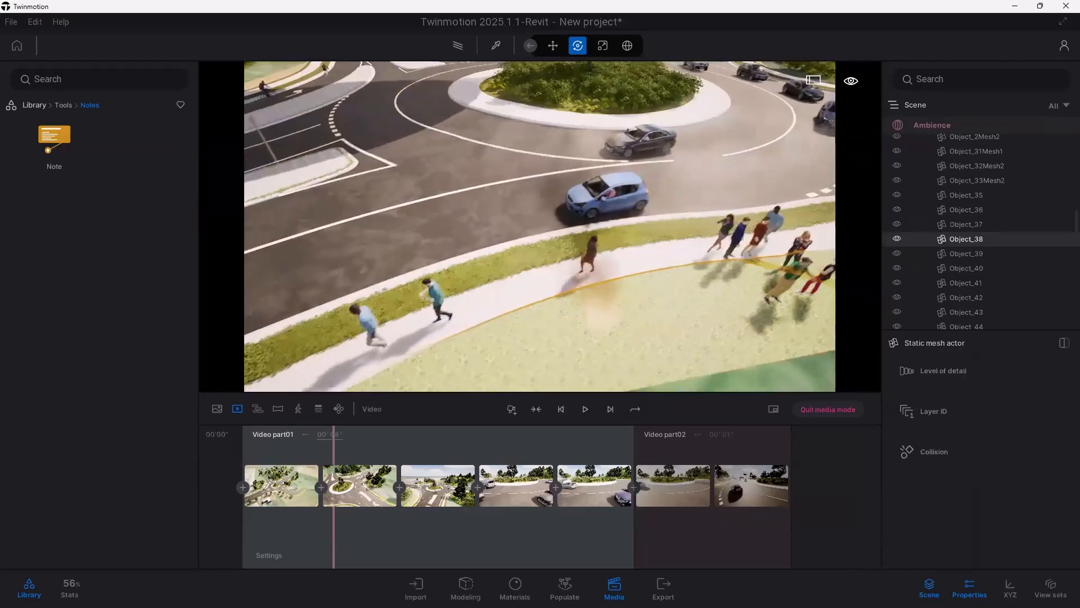
{"action": "scroll", "coordinate": [591, 276], "scroll_direction": "up", "scroll_amount": 3}
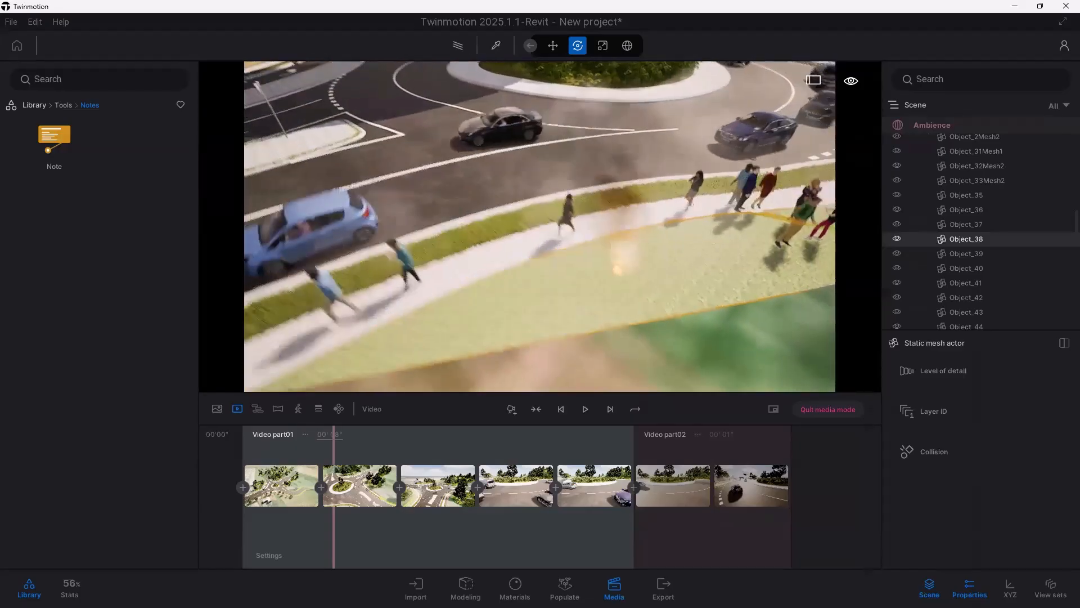
Step: Show the imported files and open the options of the TSC OBJ import
{"action": "left_click", "coordinate": [414, 585]}
{"action": "mouse_move", "coordinate": [319, 461]}
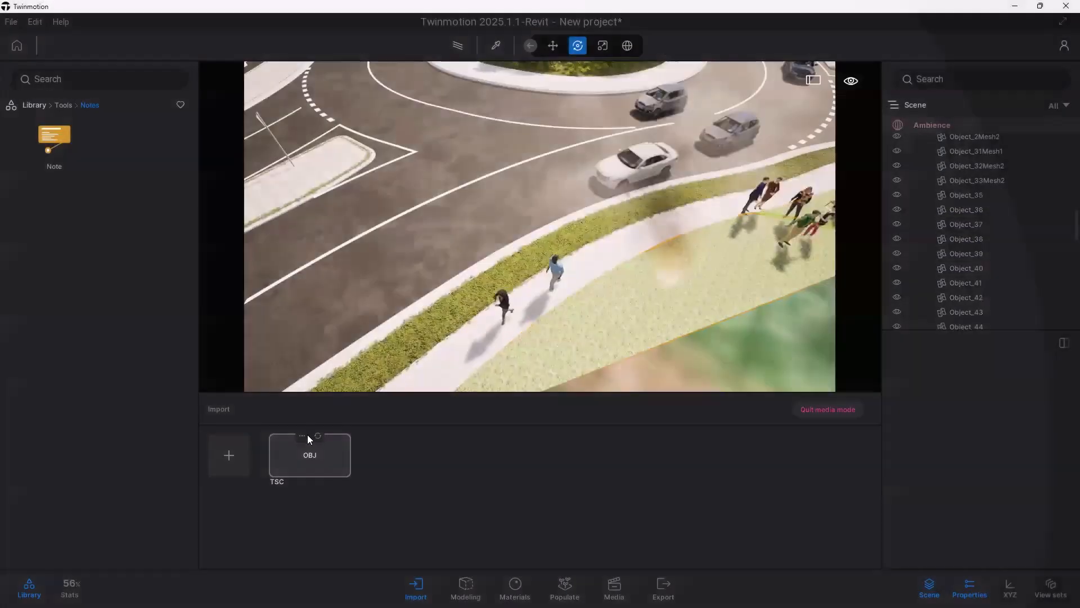
{"action": "left_click", "coordinate": [302, 434]}
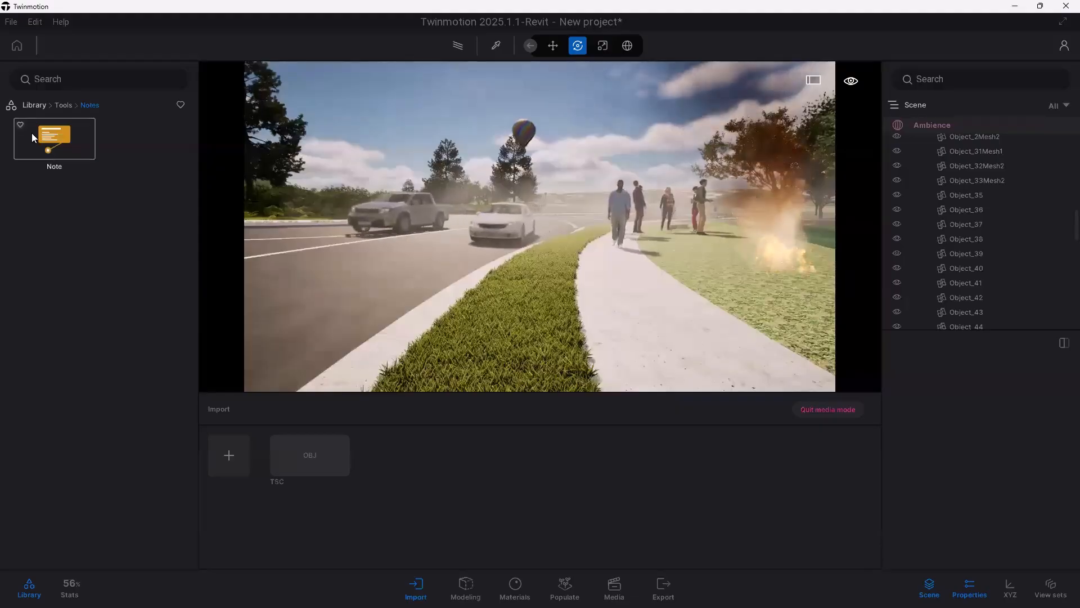
Step: Examine the User library and the Sketchfab asset categories, switching back to Twinmotion from the data aggregator slide
{"action": "left_click", "coordinate": [34, 106]}
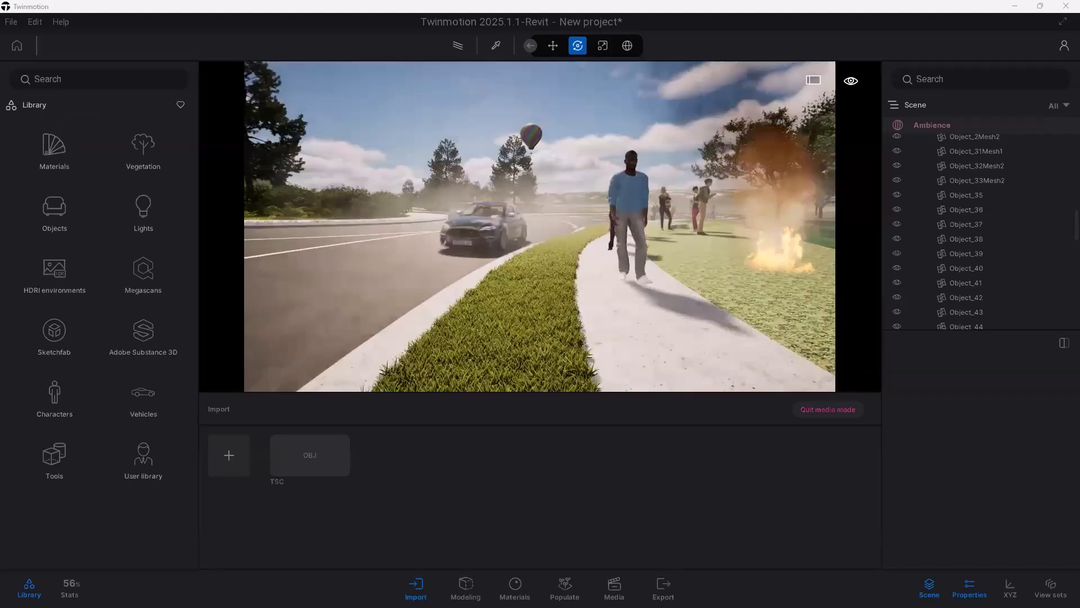
{"action": "left_click", "coordinate": [76, 83]}
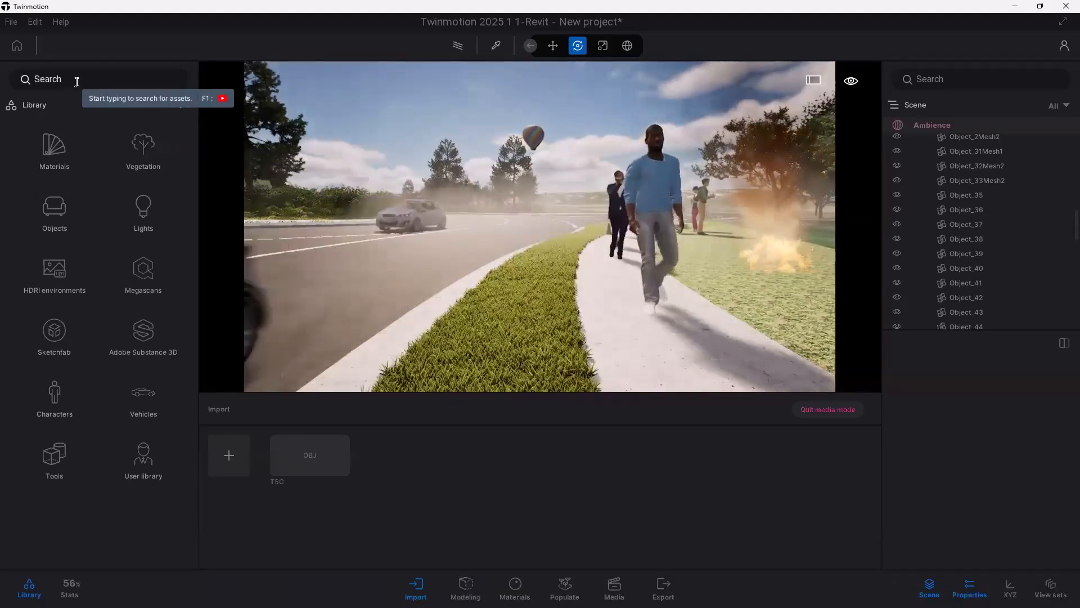
{"action": "left_click", "coordinate": [140, 456]}
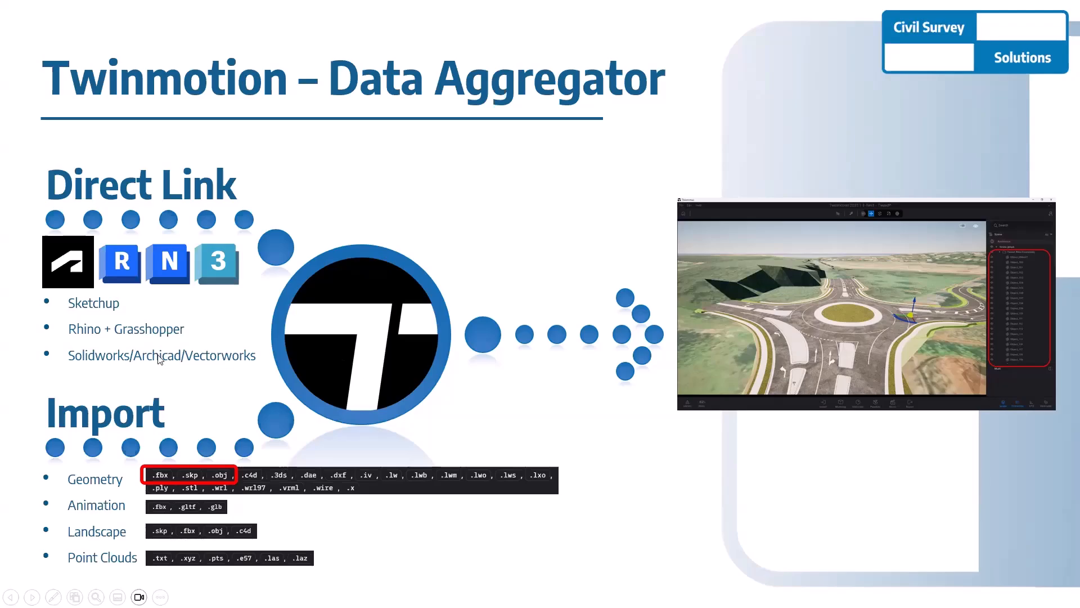
{"action": "key", "text": "alt+Tab"}
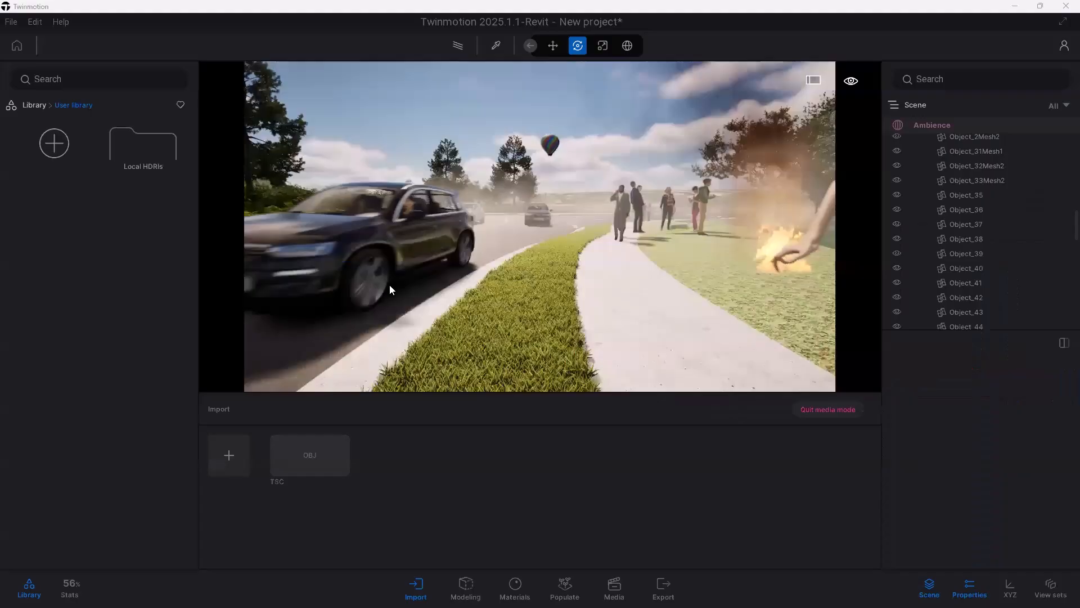
{"action": "left_click", "coordinate": [33, 103]}
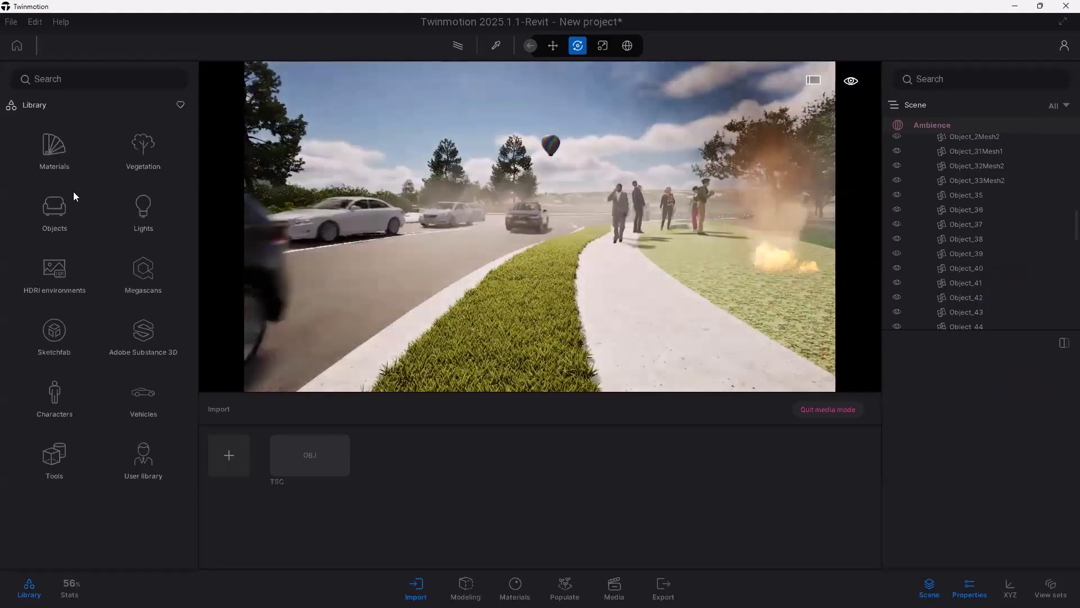
{"action": "left_click", "coordinate": [53, 332]}
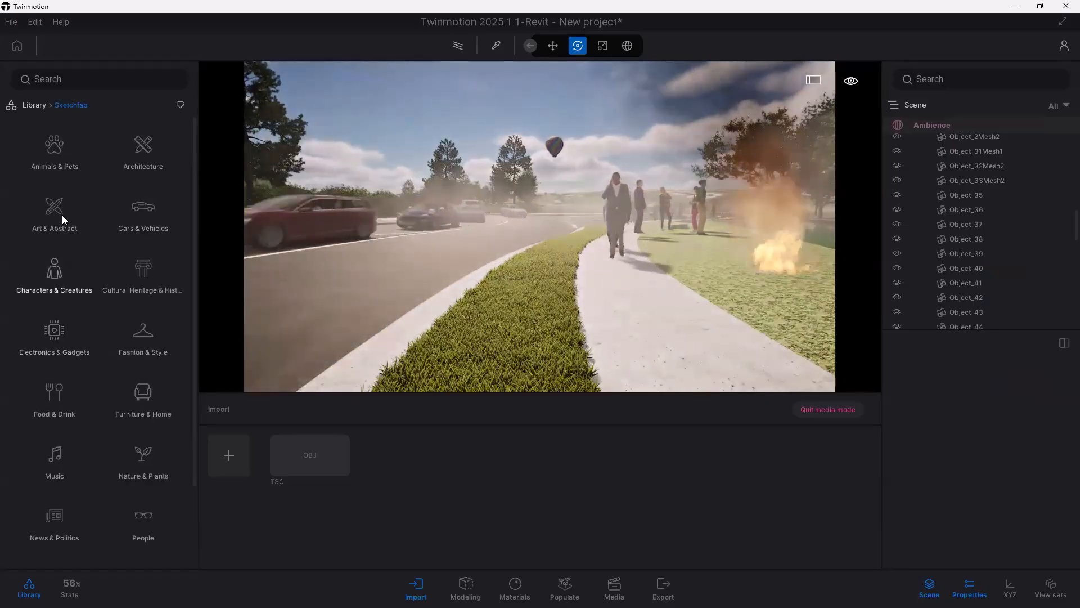
Step: Place an Entry prohibited sign from the library's city signs on the median island behind the Keep Left sign
{"action": "left_click", "coordinate": [31, 107]}
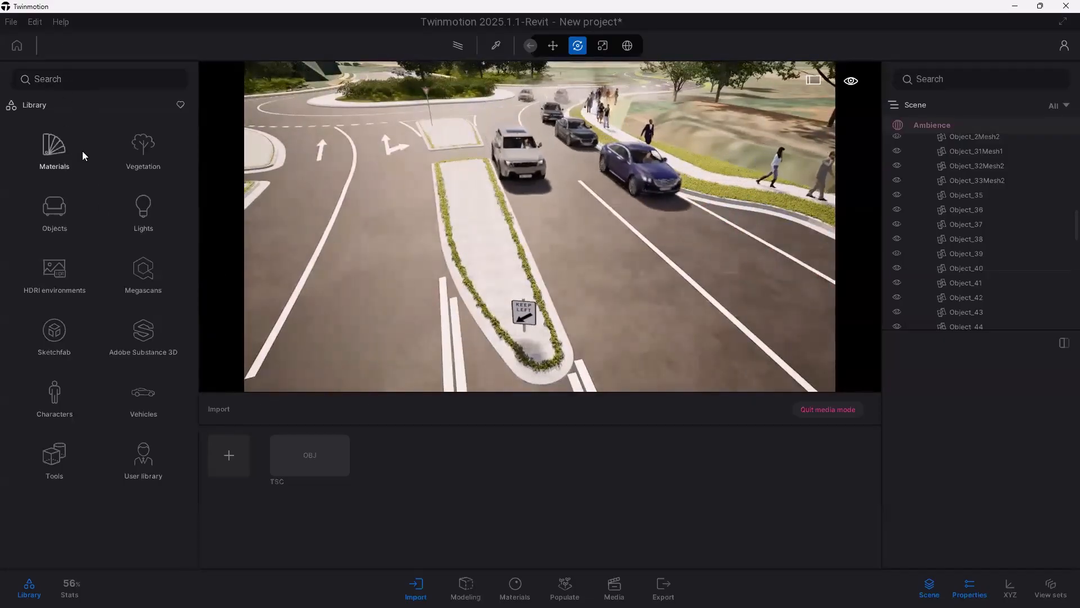
{"action": "left_click", "coordinate": [54, 207]}
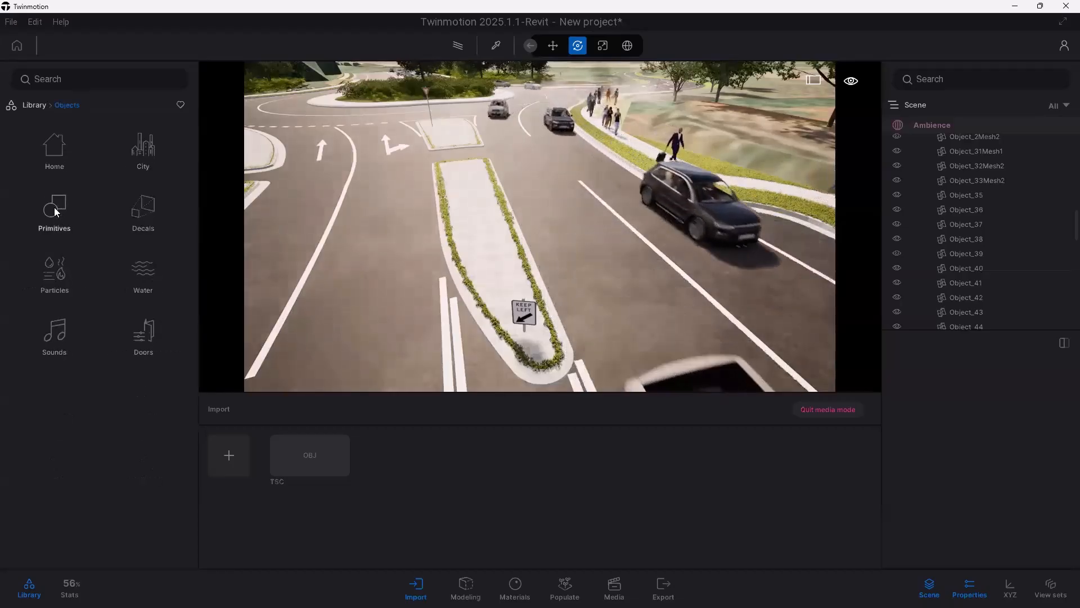
{"action": "left_click", "coordinate": [143, 148]}
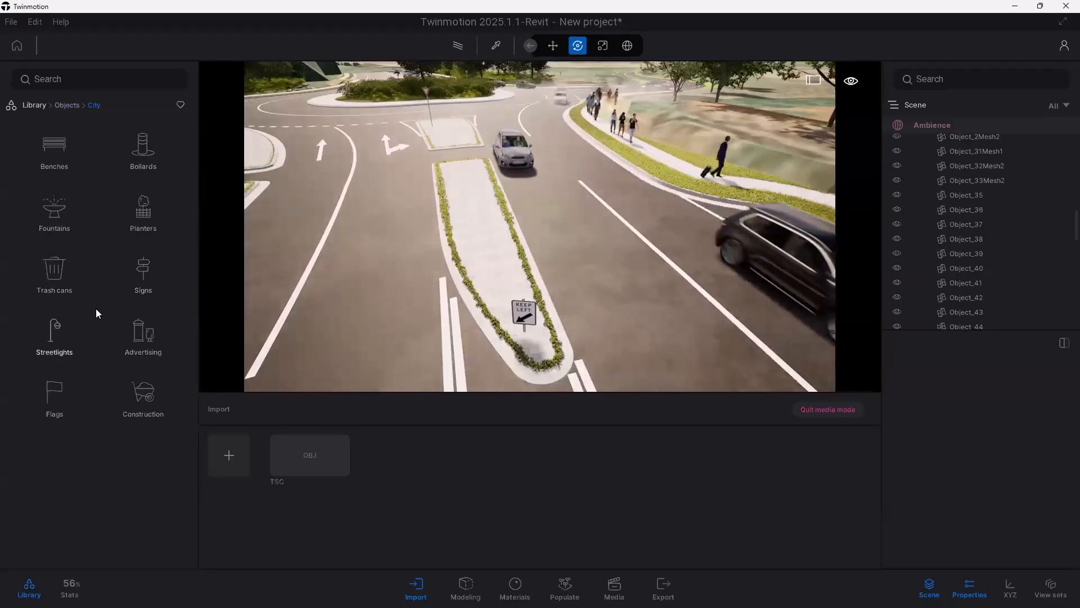
{"action": "left_click", "coordinate": [142, 273]}
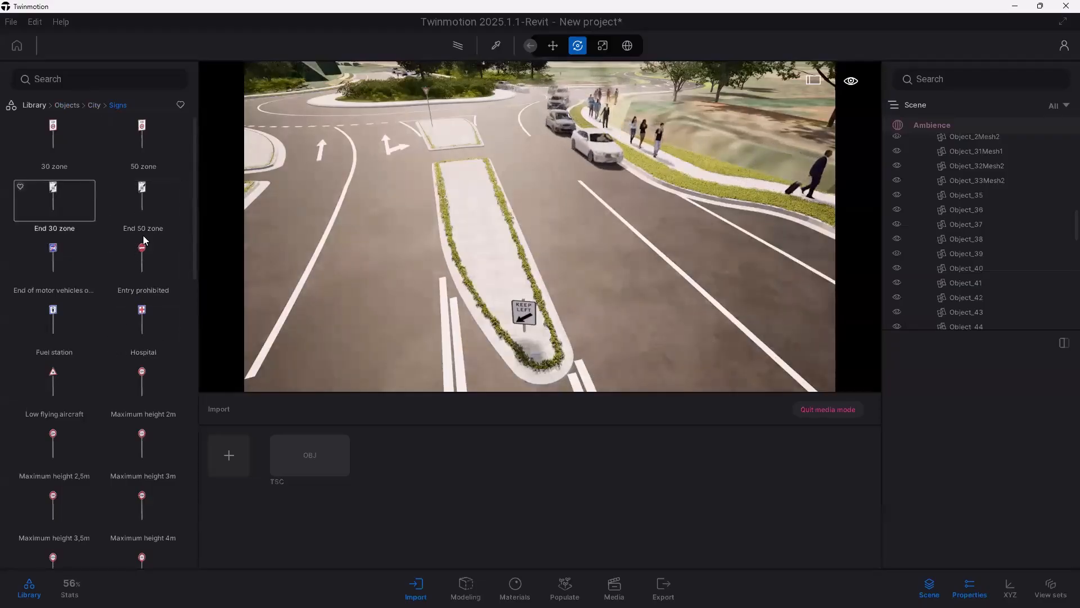
{"action": "left_click_drag", "start_coordinate": [141, 257], "coordinate": [494, 244]}
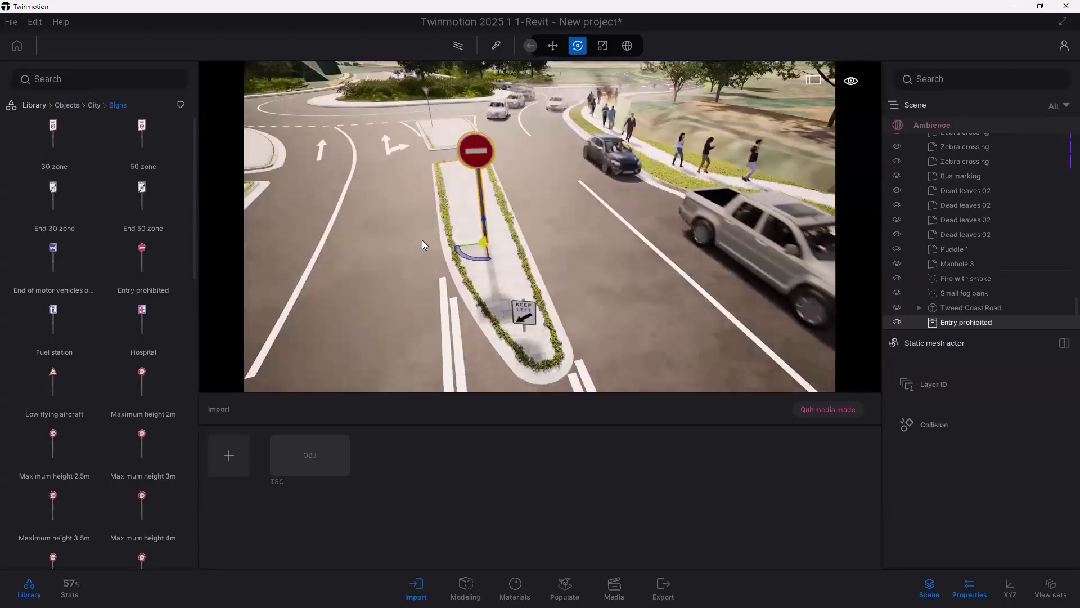